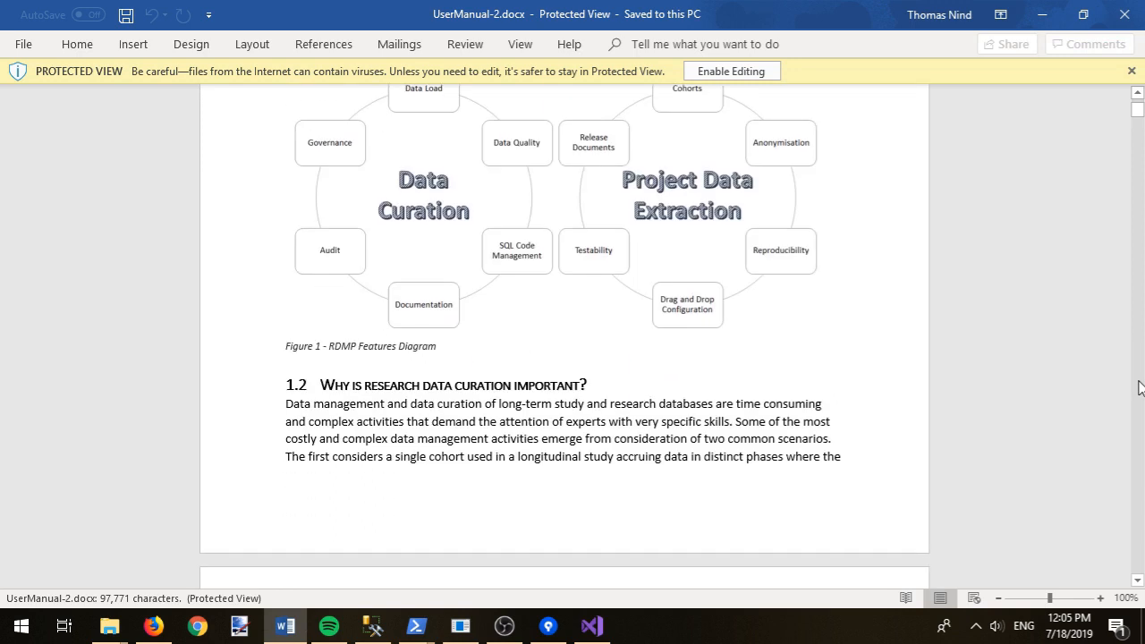
# Step: Skim UserManual-2.docx down to section 2 Getting Started, then close the Word document
pyautogui.scroll(-5, 1141, 387)
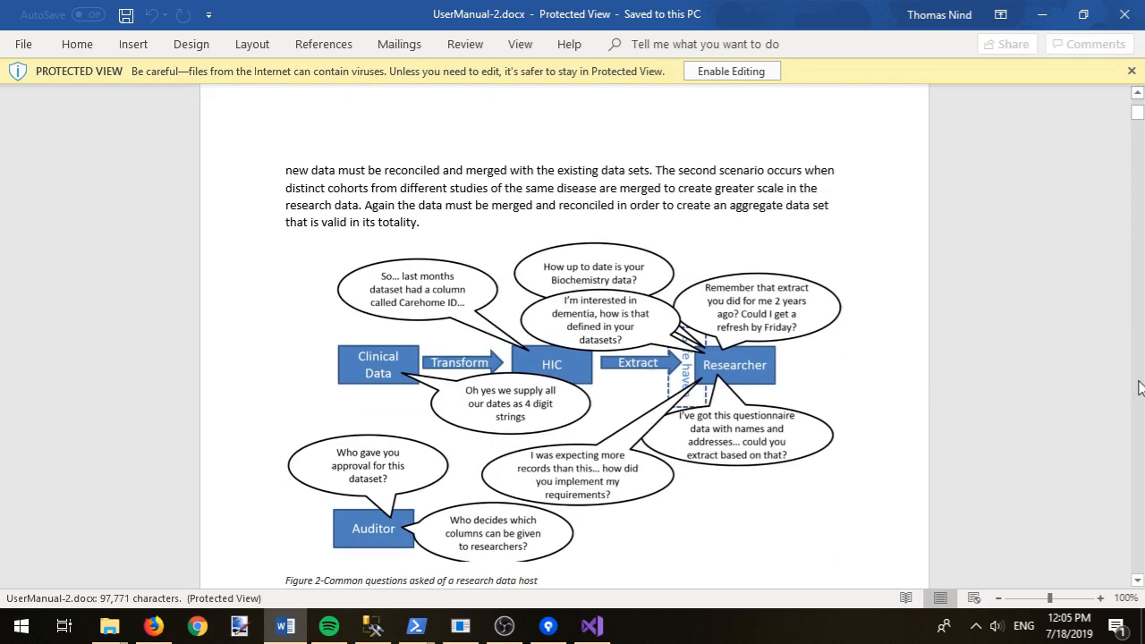
pyautogui.scroll(-5, 1141, 387)
pyautogui.scroll(-5, 1141, 387)
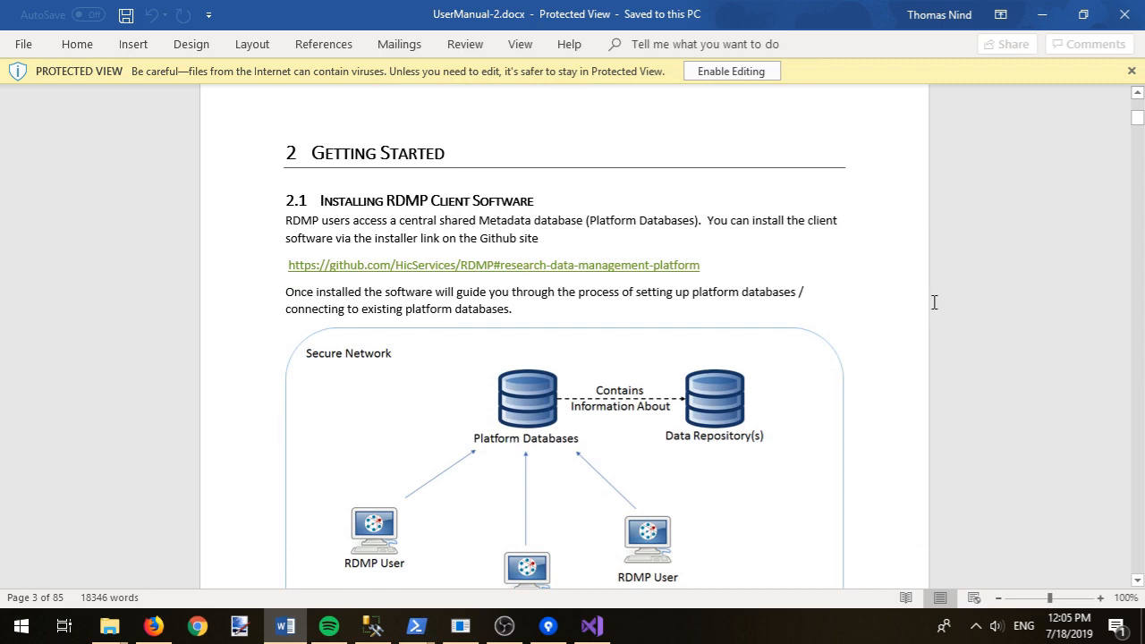
pyautogui.scroll(-1, 936, 301)
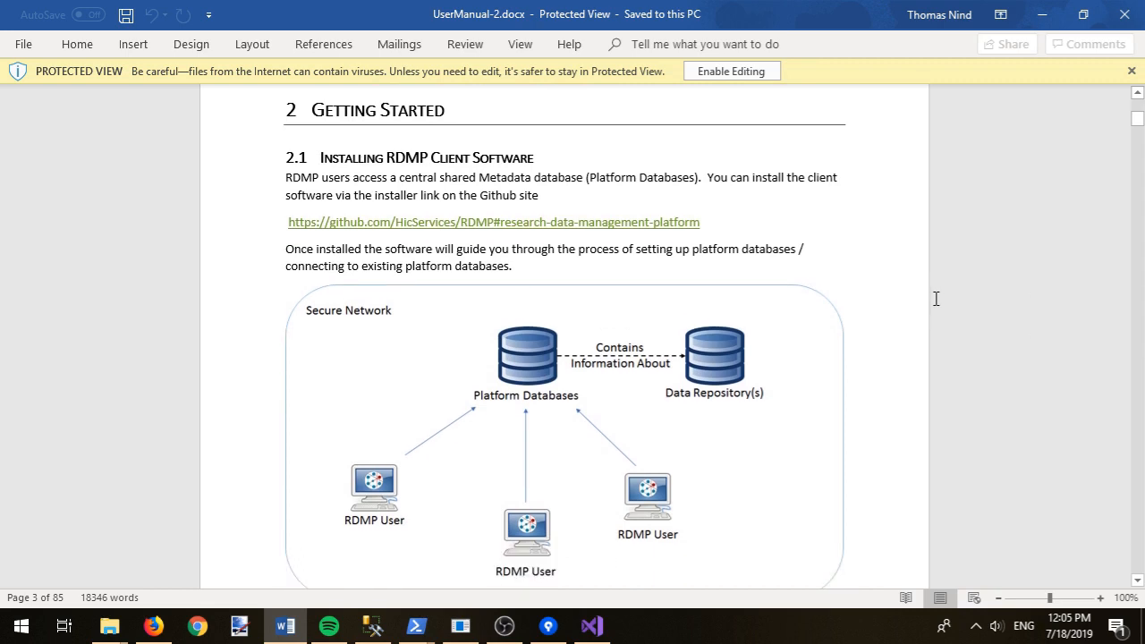
pyautogui.click(1117, 23)
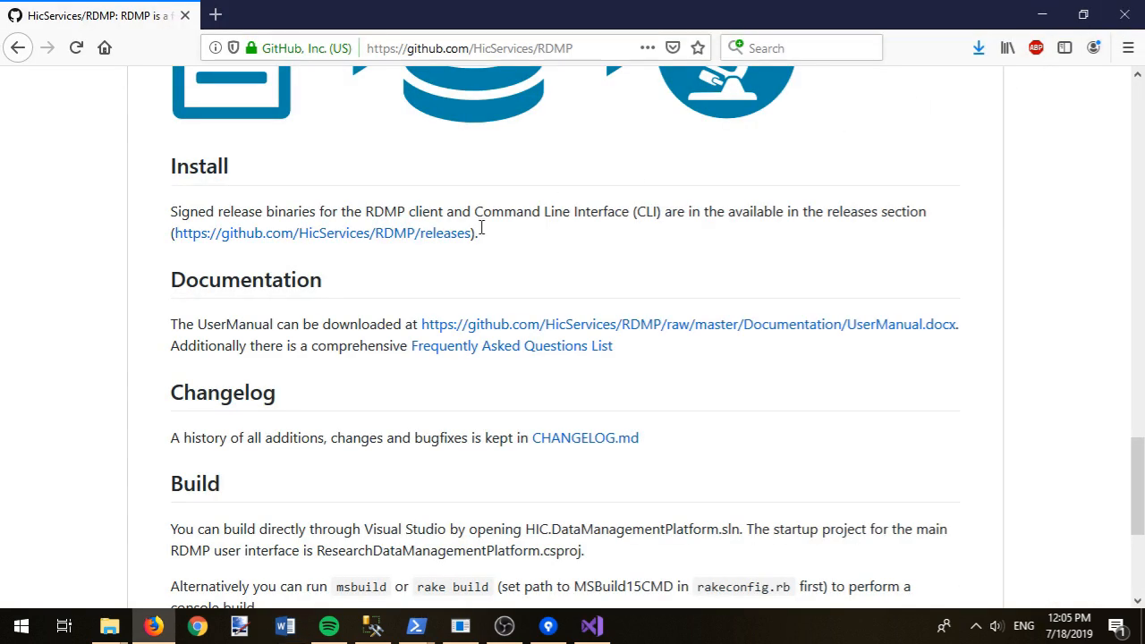
pyautogui.click(473, 347)
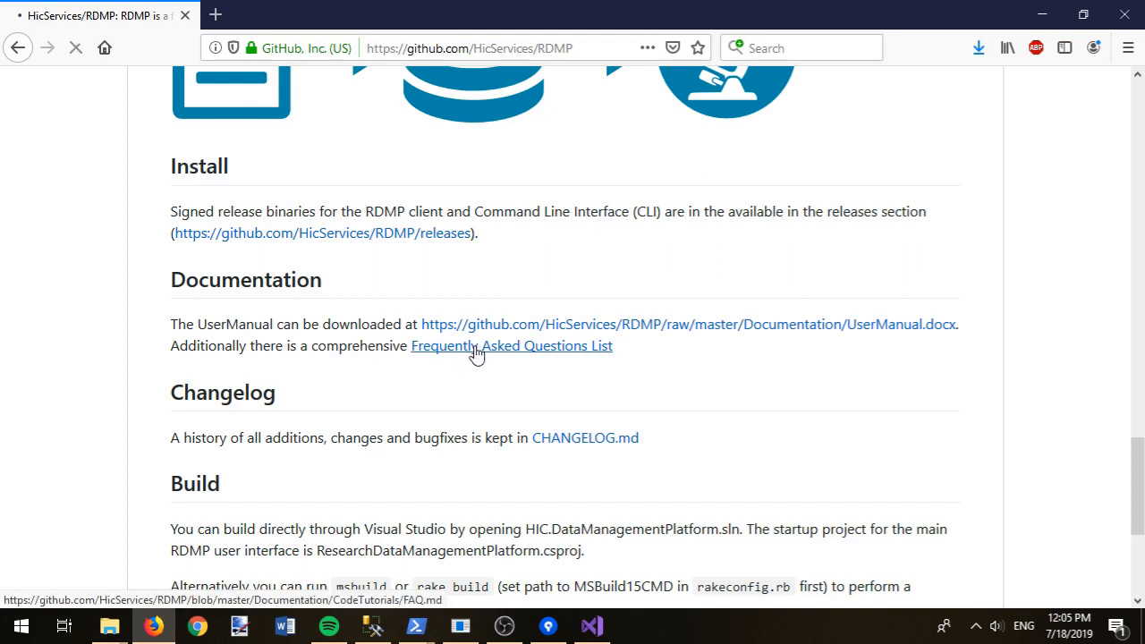
pyautogui.scroll(-4, 474, 362)
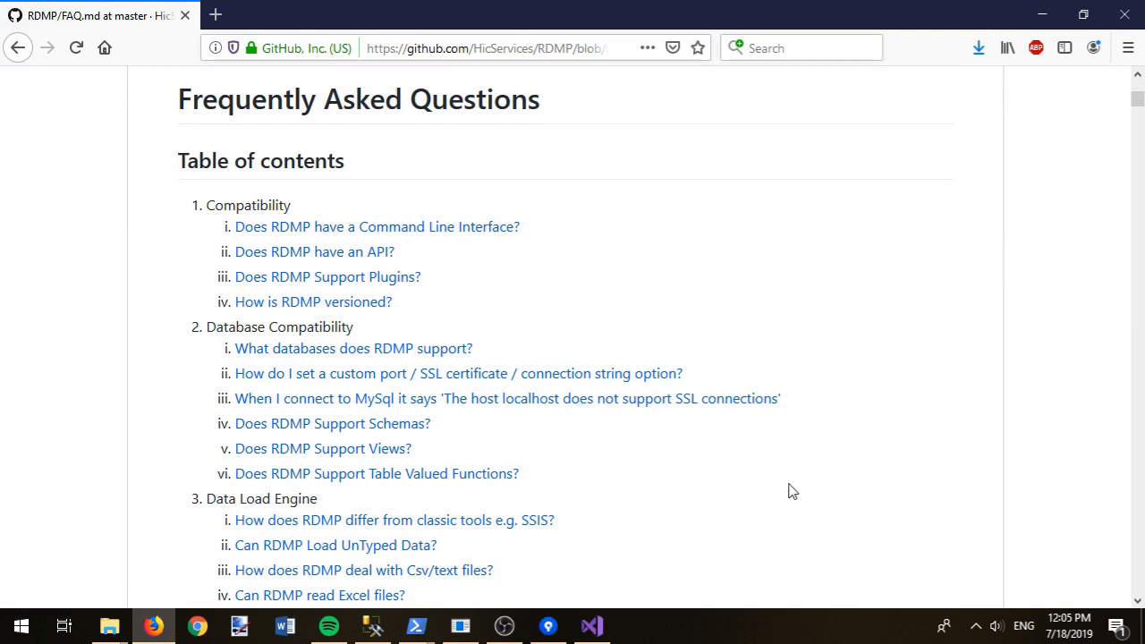
pyautogui.hotkey('alt', 'Left')
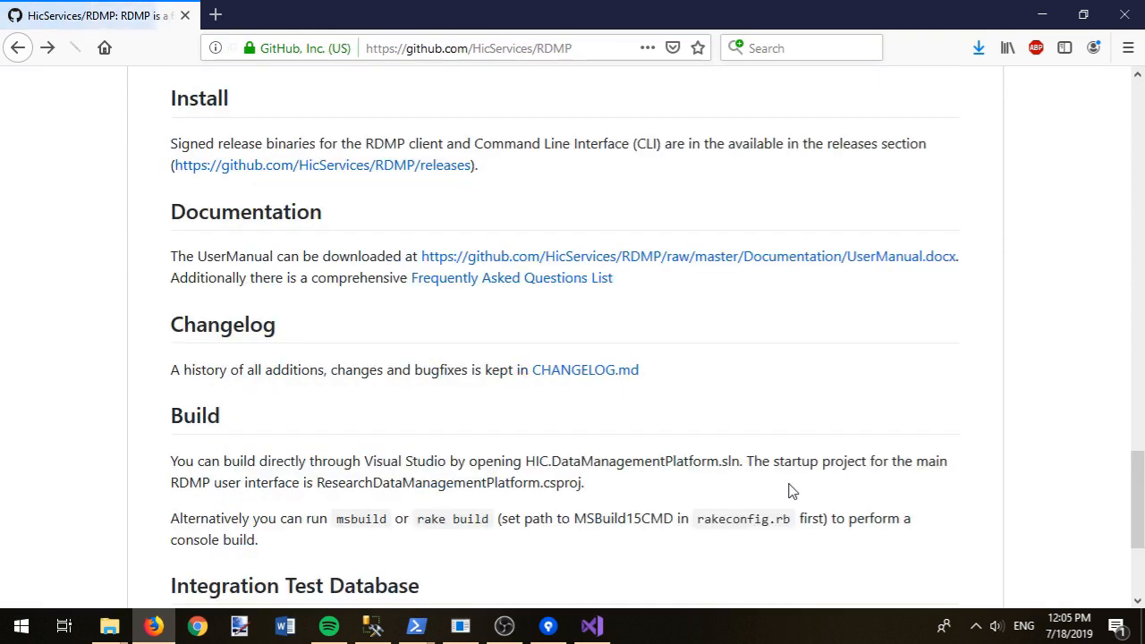
pyautogui.click(558, 370)
pyautogui.scroll(-3, 569, 376)
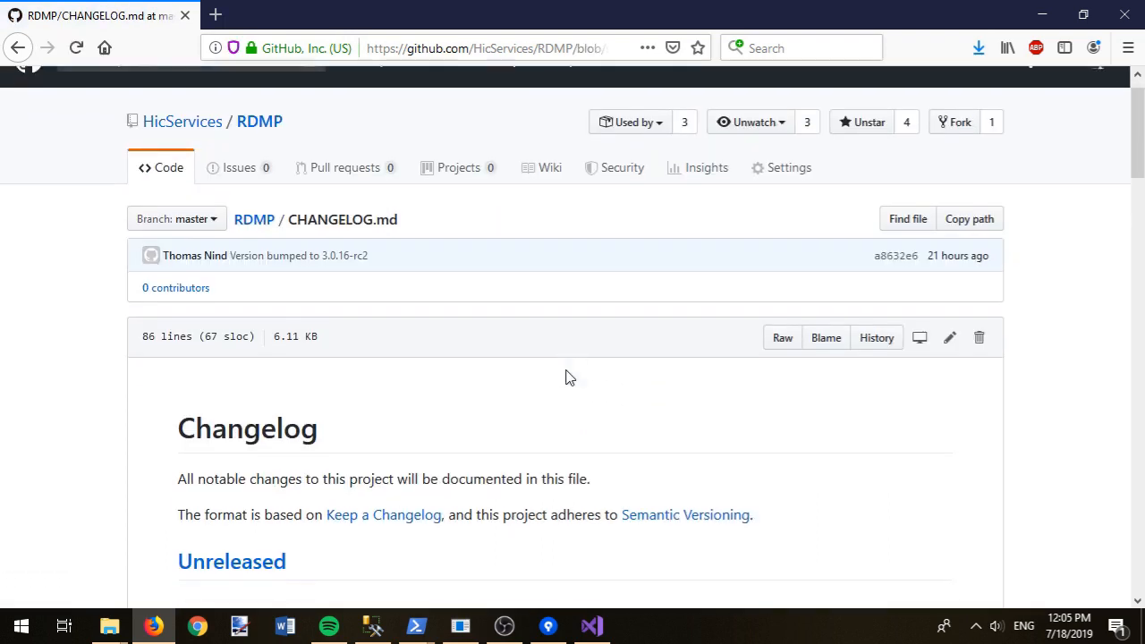
pyautogui.scroll(-4, 571, 390)
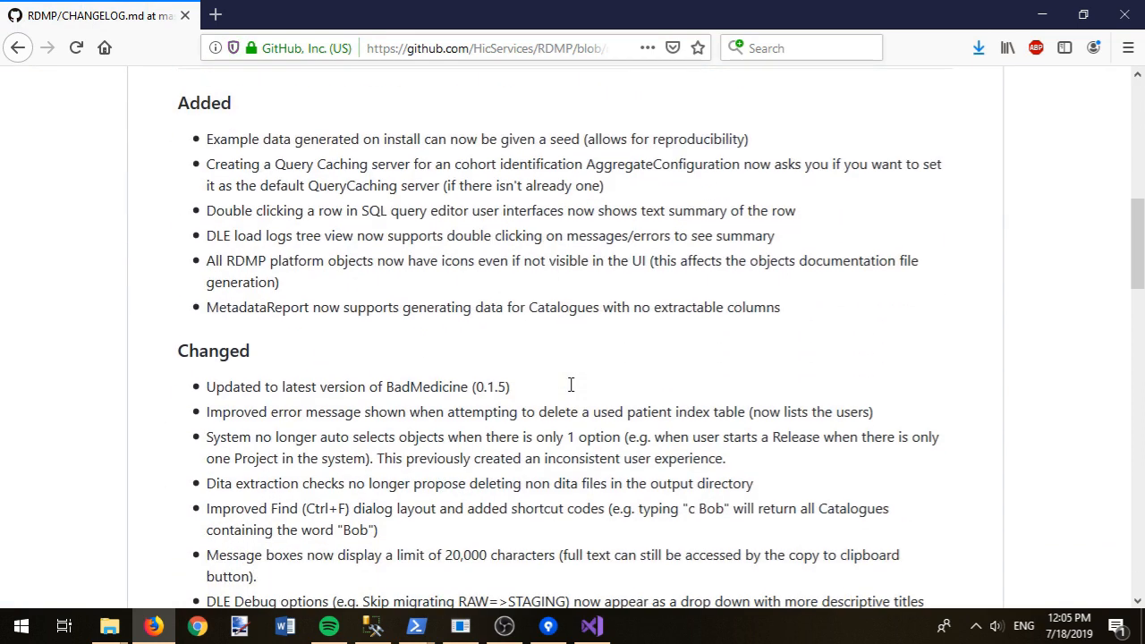
pyautogui.scroll(1, 571, 392)
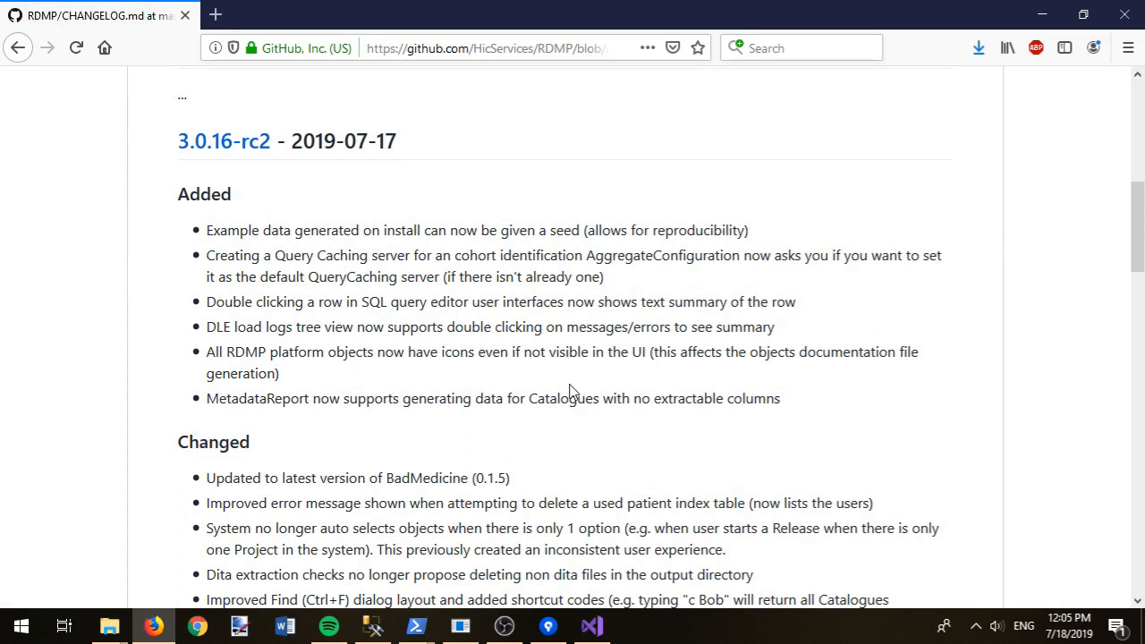
pyautogui.scroll(-2, 569, 391)
pyautogui.hotkey('alt', 'Left')
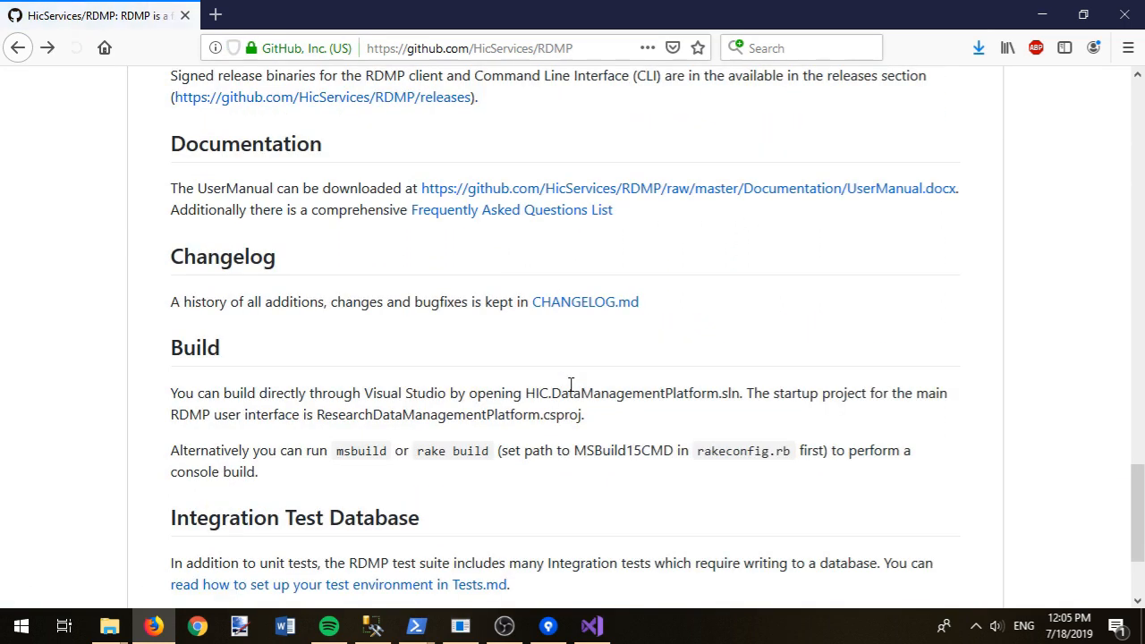
pyautogui.scroll(2, 486, 352)
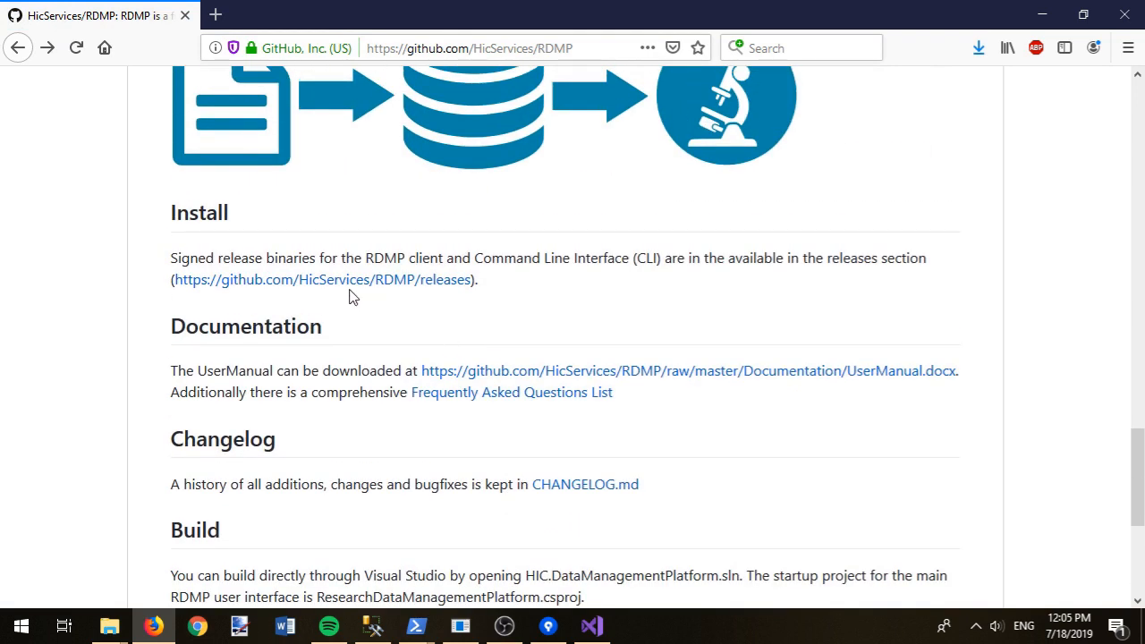
# Step: Save the 19.8 MB Setup.exe from the RDMP v3.0.16-rc2 release assets
pyautogui.click(312, 280)
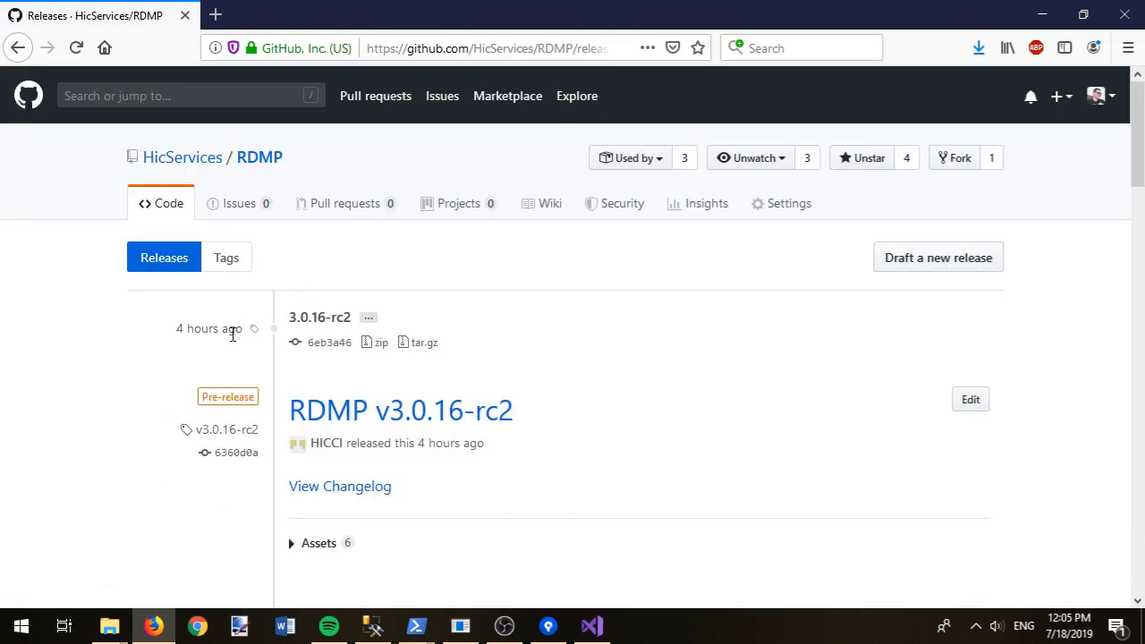
pyautogui.scroll(-2, 246, 517)
pyautogui.click(292, 454)
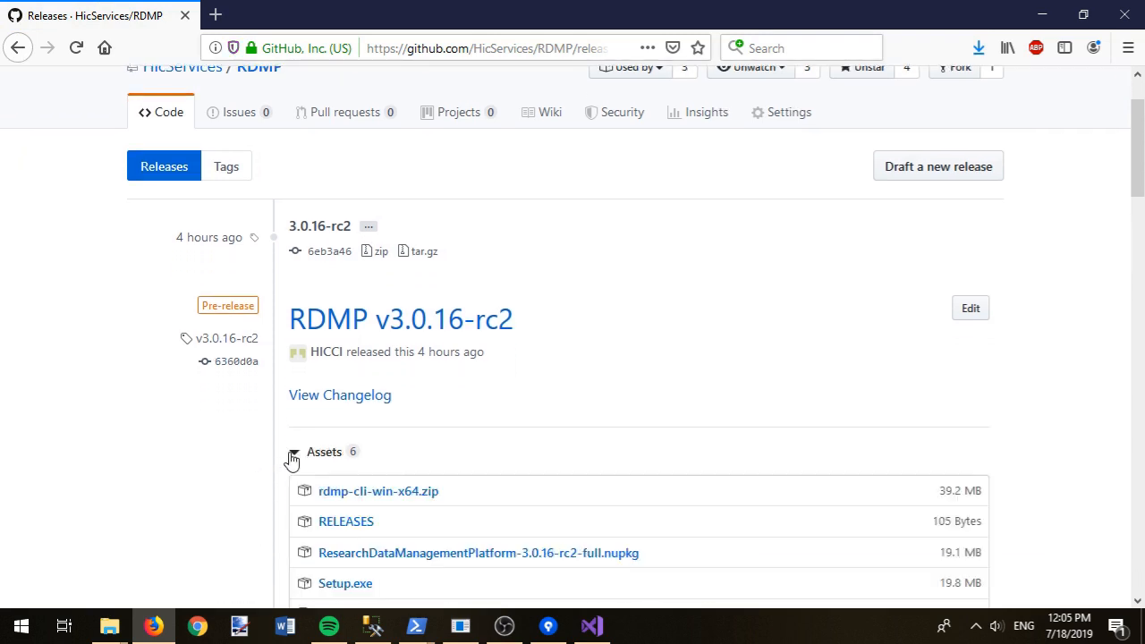
pyautogui.scroll(-4, 242, 435)
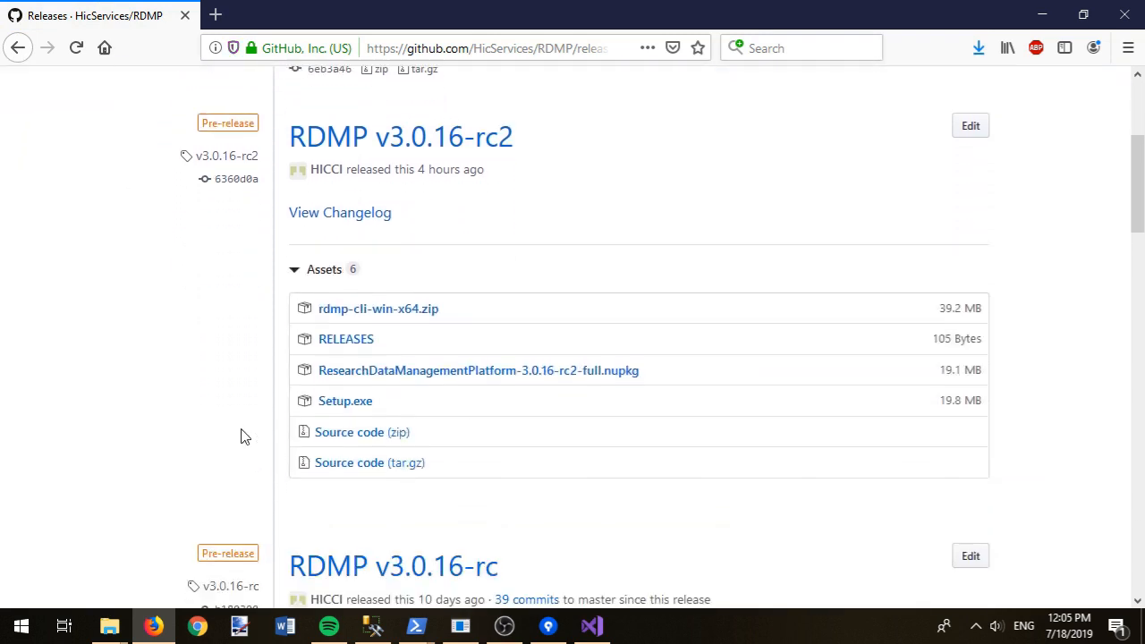
pyautogui.click(355, 409)
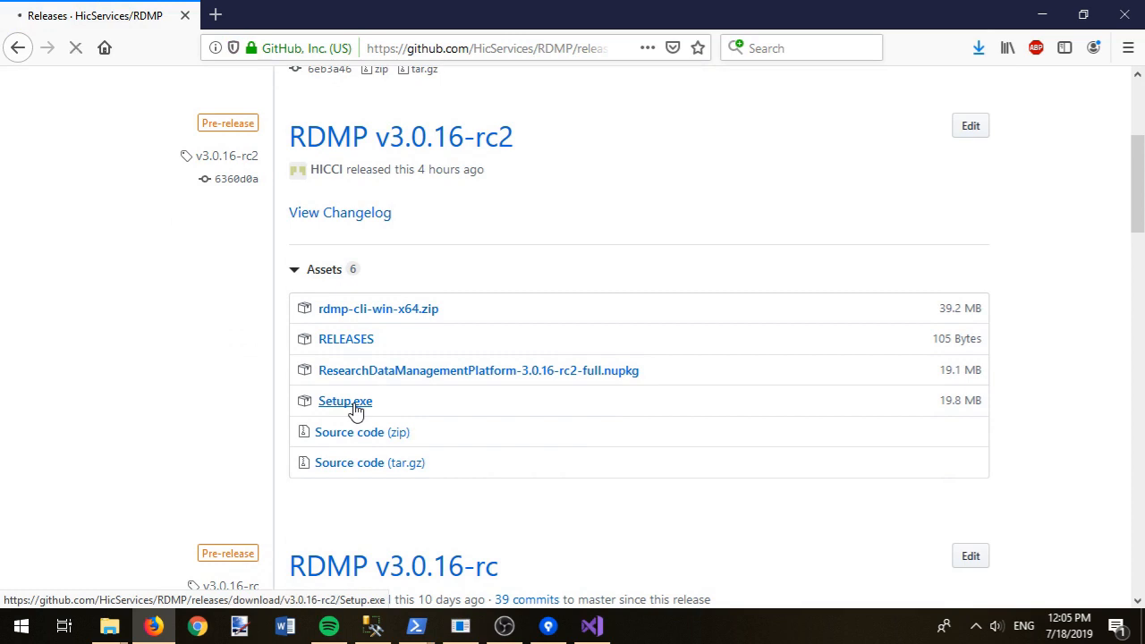
pyautogui.click(1011, 447)
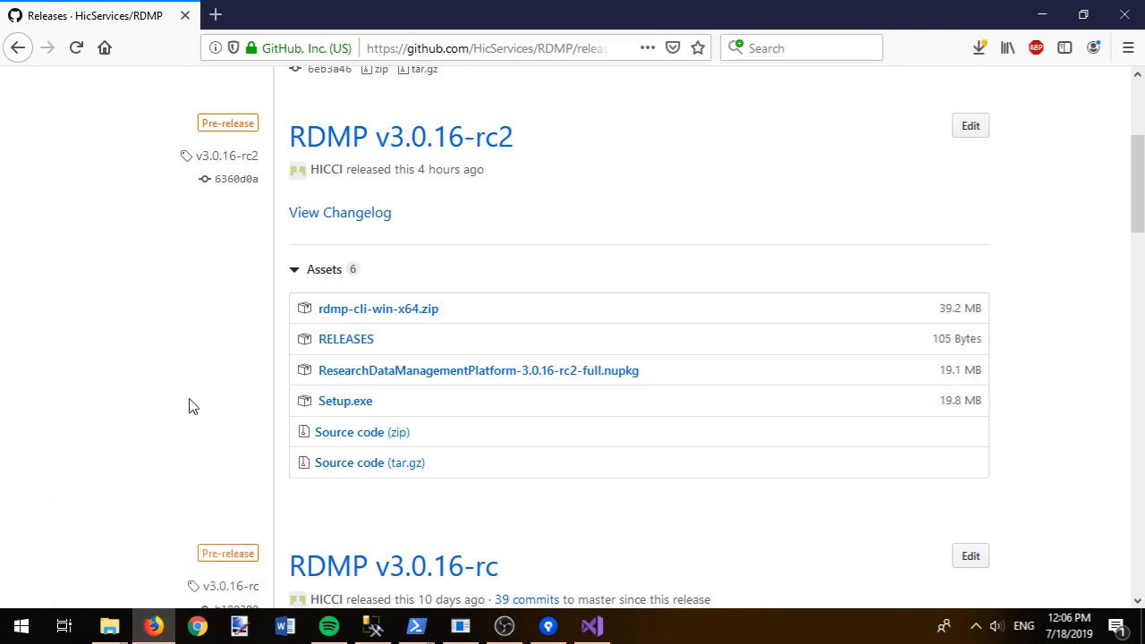
# Step: Launch the downloaded Setup.exe from Firefox's downloads Library, confirming the uncommon-file warning
pyautogui.hotkey('ctrl', 'shift', 'y')
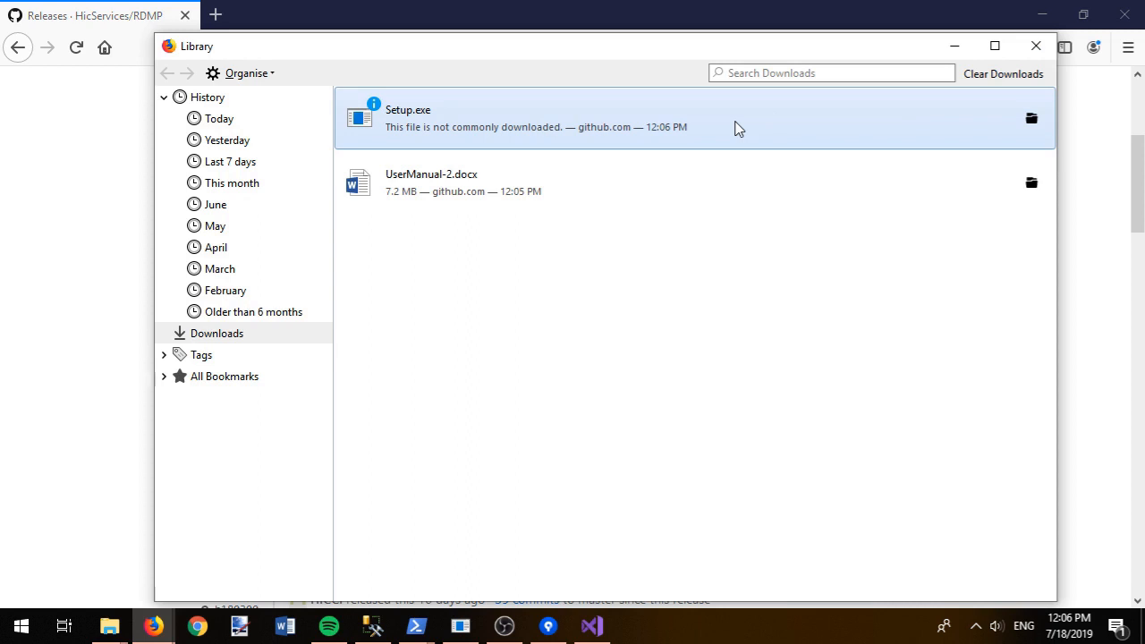
pyautogui.click(1031, 118)
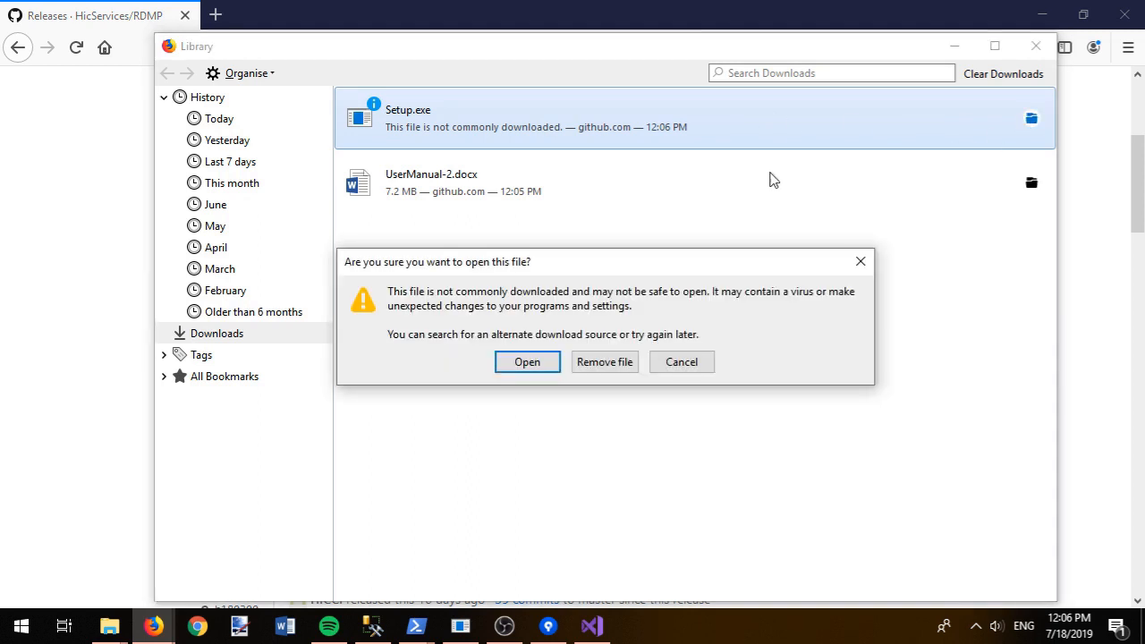
pyautogui.click(527, 361)
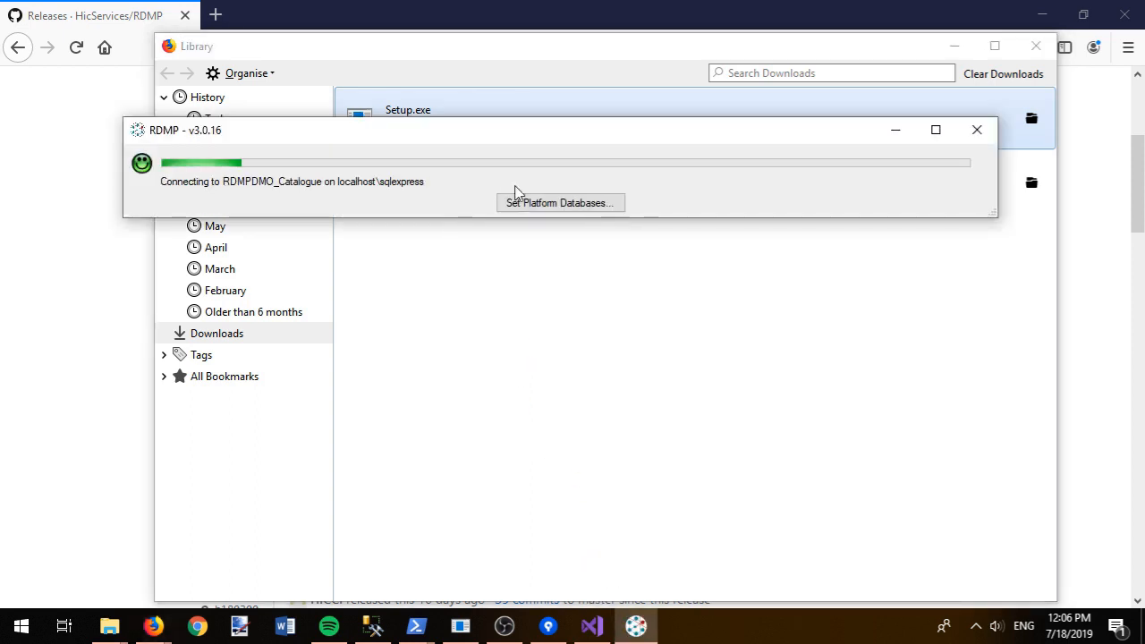
# Step: Create platform databases with prefix RDMPDEMO_ plus example datasets, then accept the restart
pyautogui.click(544, 204)
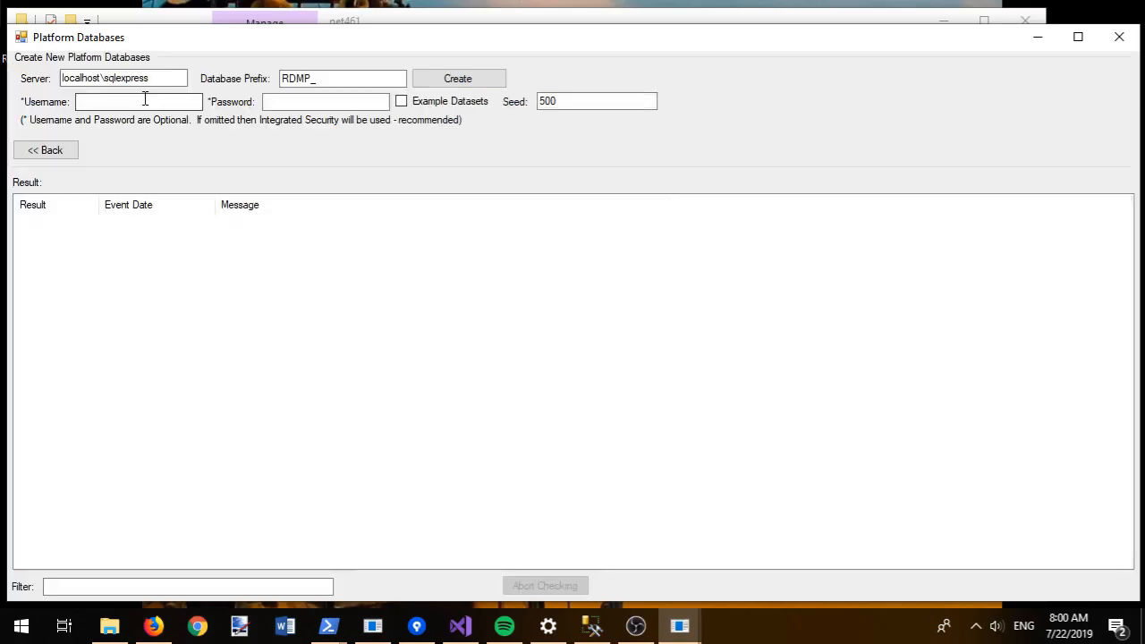
pyautogui.click(313, 78)
pyautogui.write('DEMO')
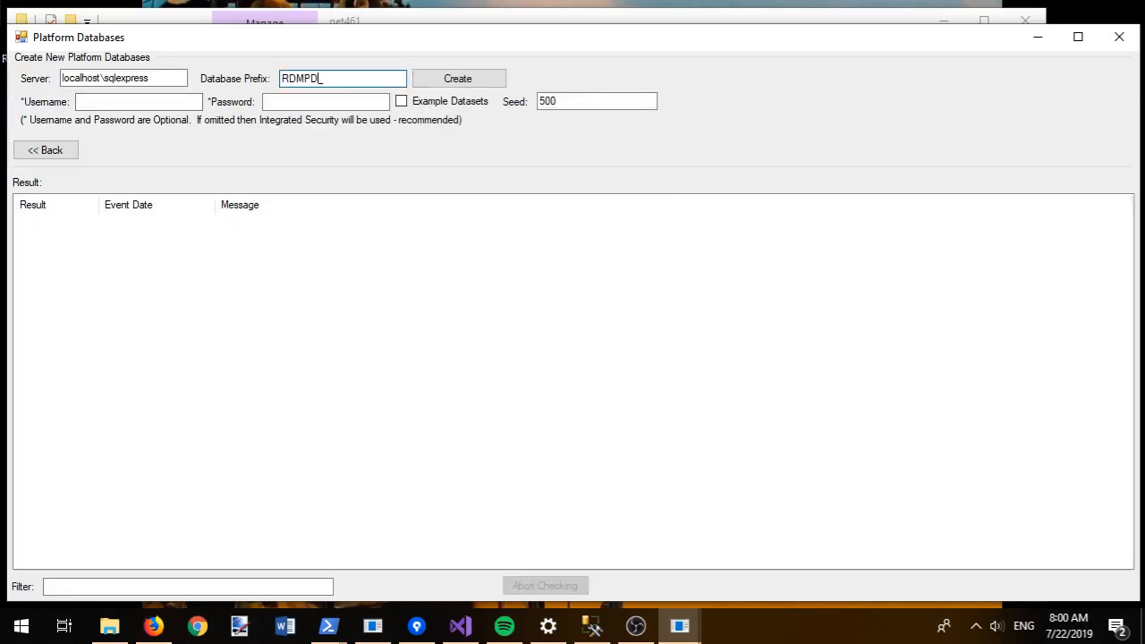
pyautogui.click(402, 102)
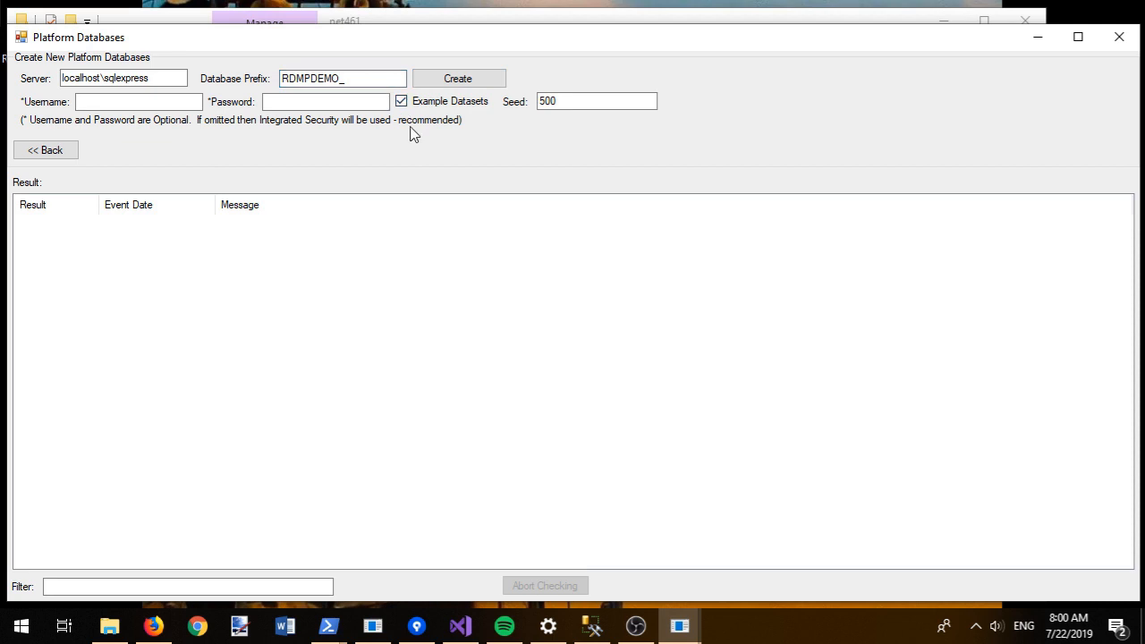
pyautogui.click(459, 78)
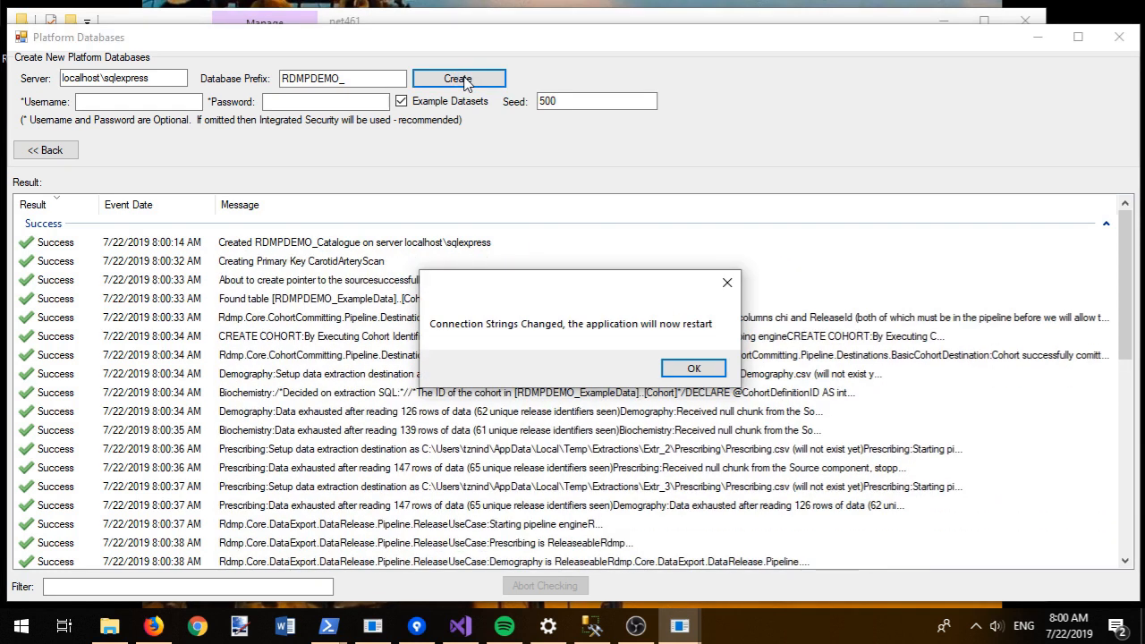
pyautogui.click(691, 369)
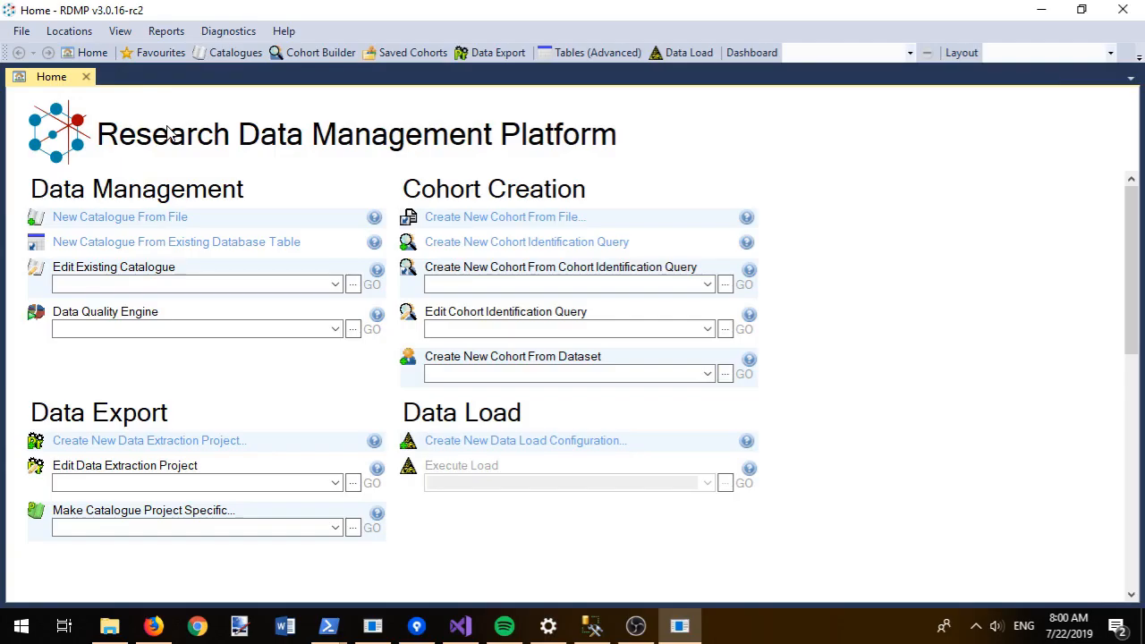
# Step: Open the Biochemistry catalogue's properties and start filling in its resource acronym
pyautogui.click(228, 53)
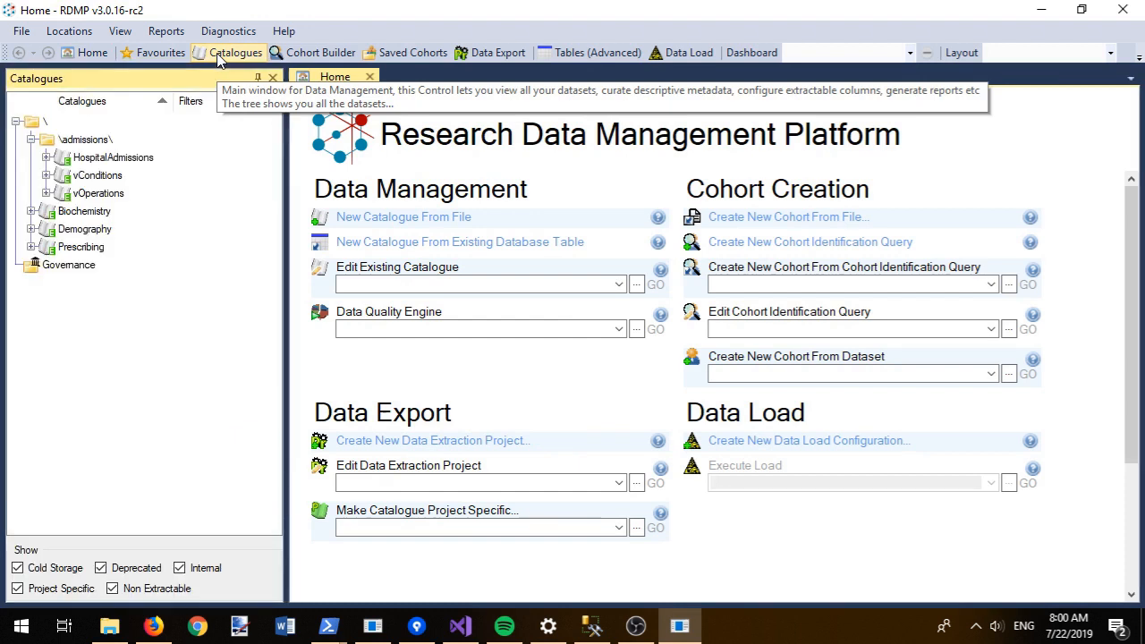
pyautogui.click(32, 213)
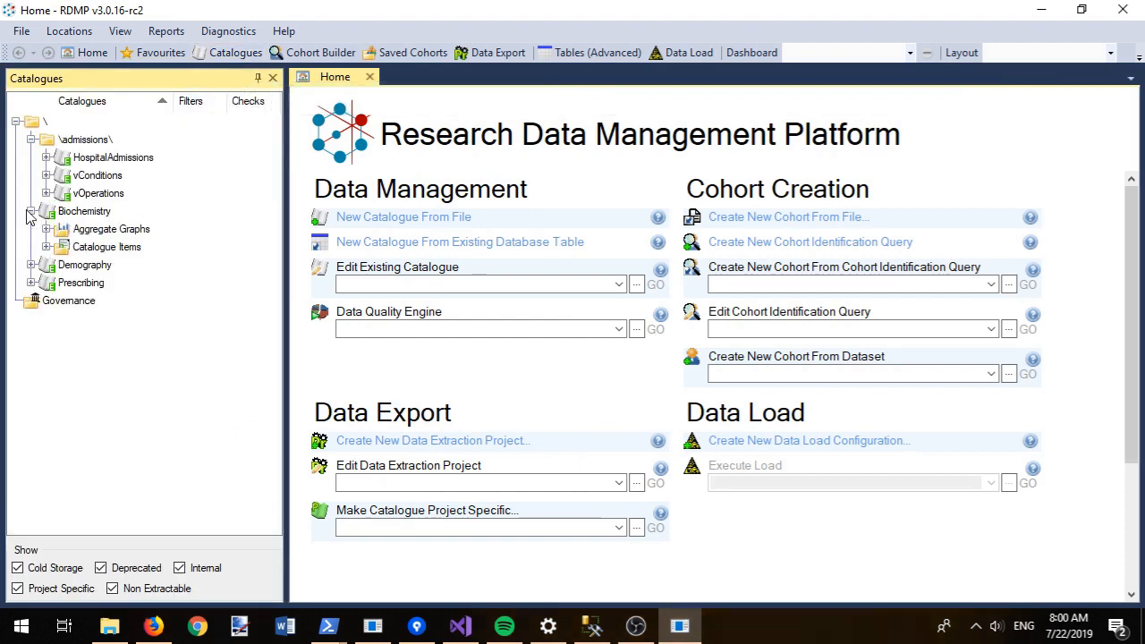
pyautogui.doubleClick(92, 213)
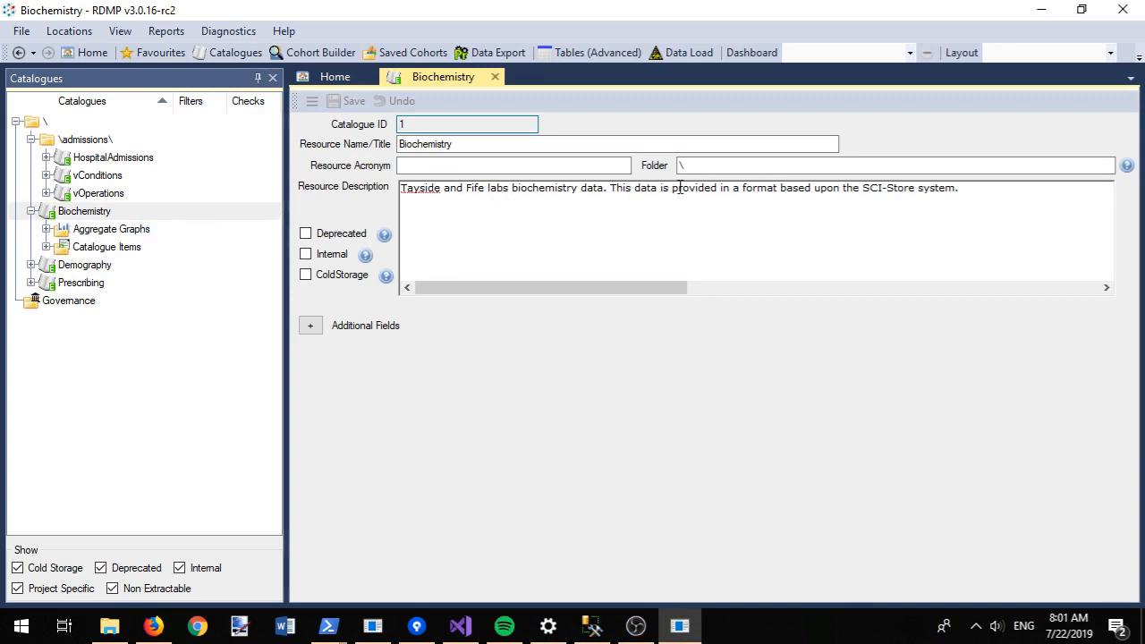
pyautogui.click(989, 204)
pyautogui.click(549, 170)
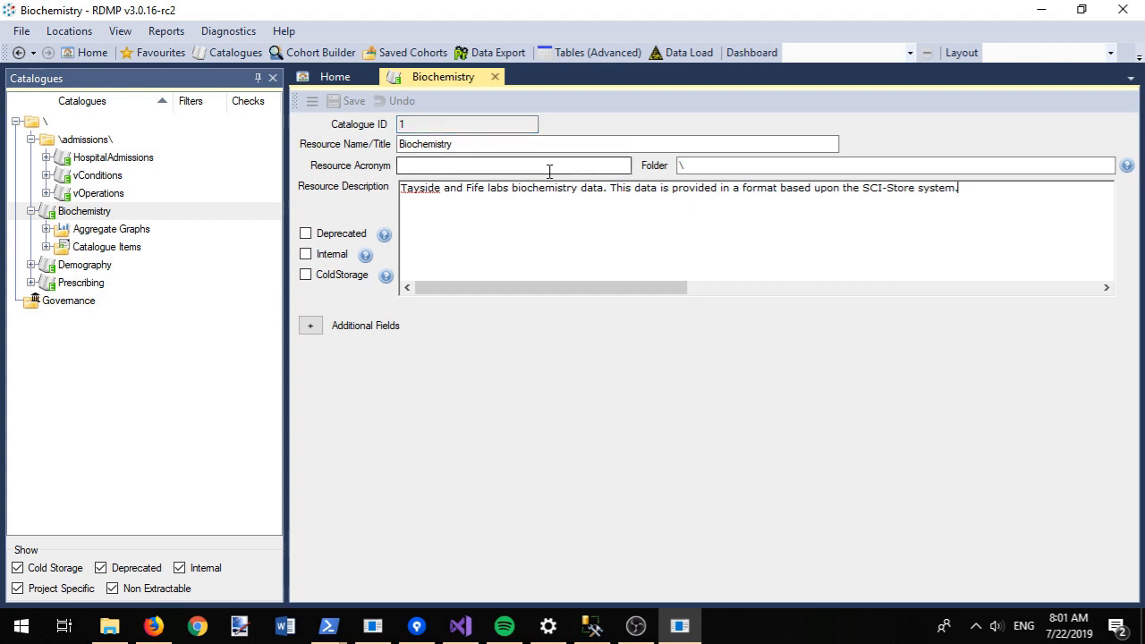
pyautogui.write('Bl')
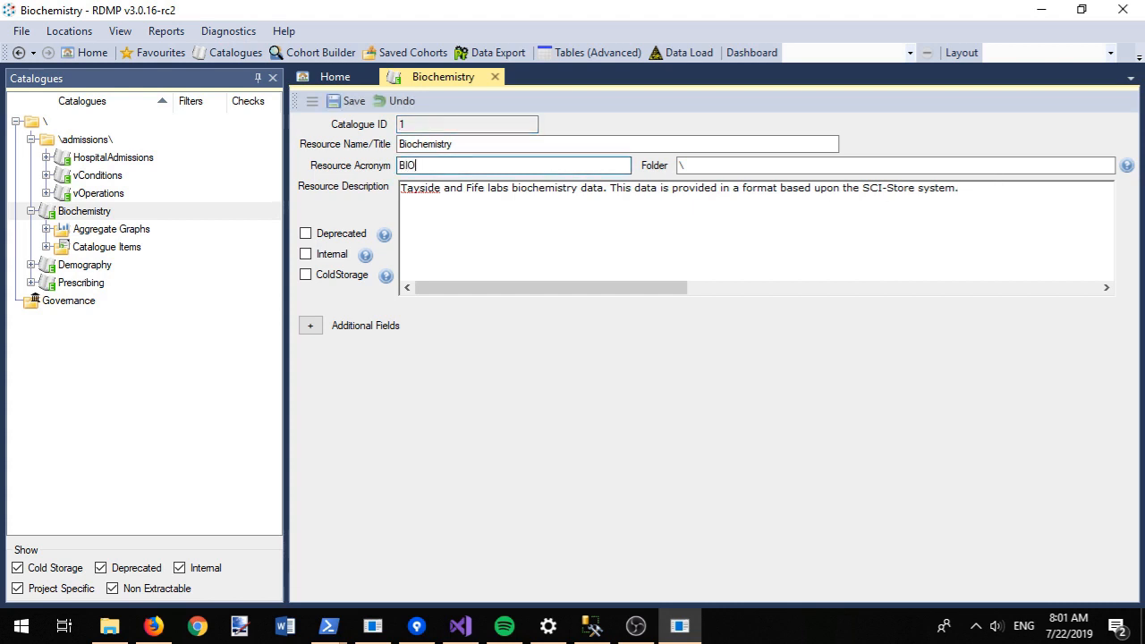
# Step: Set the Biochemistry catalogue's periodicity to Daily
pyautogui.click(310, 325)
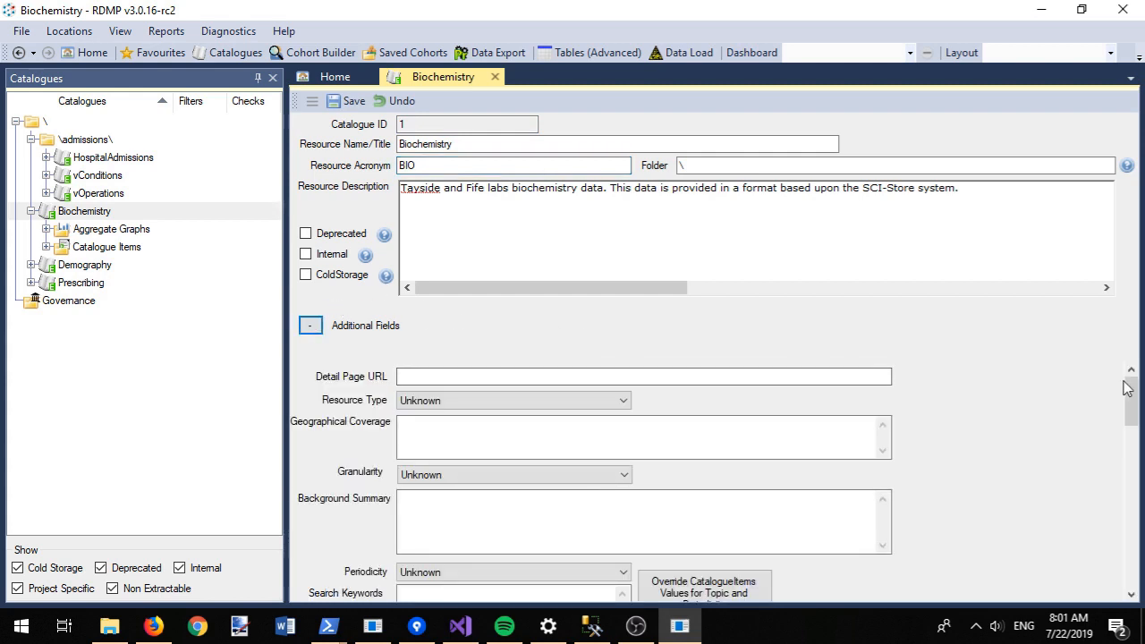
pyautogui.scroll(-4, 1135, 389)
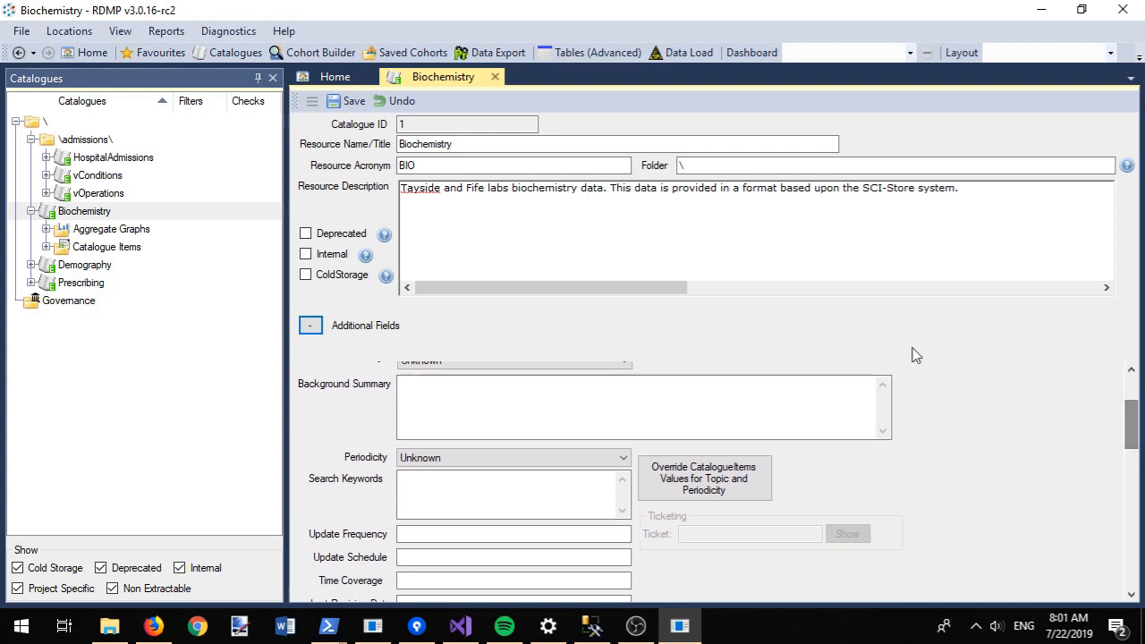
pyautogui.moveTo(367, 262)
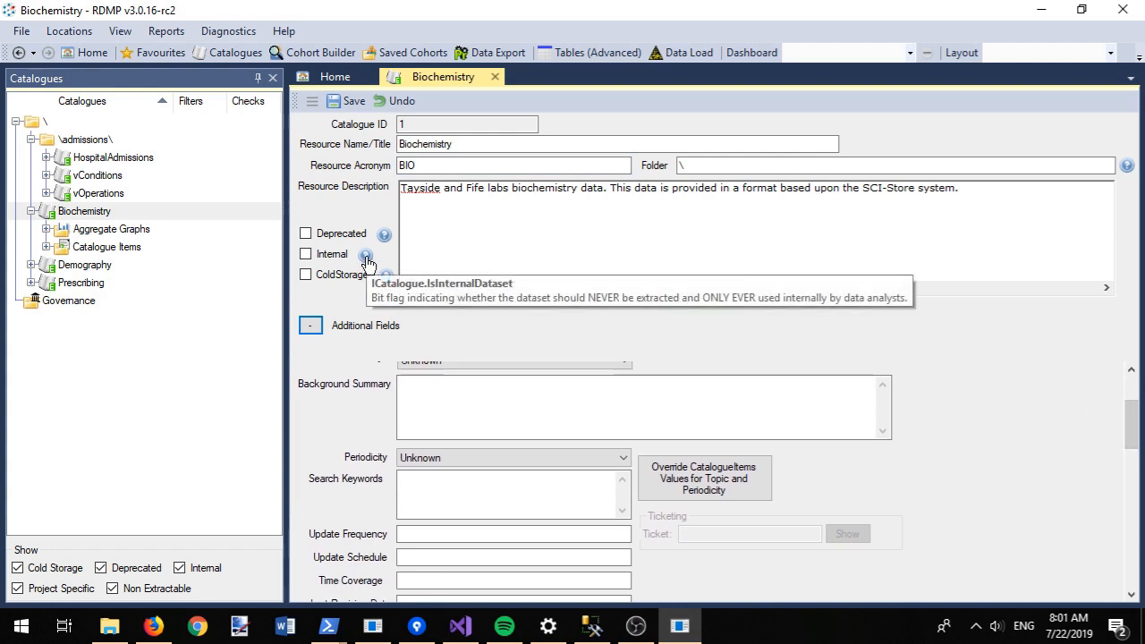
pyautogui.moveTo(386, 235)
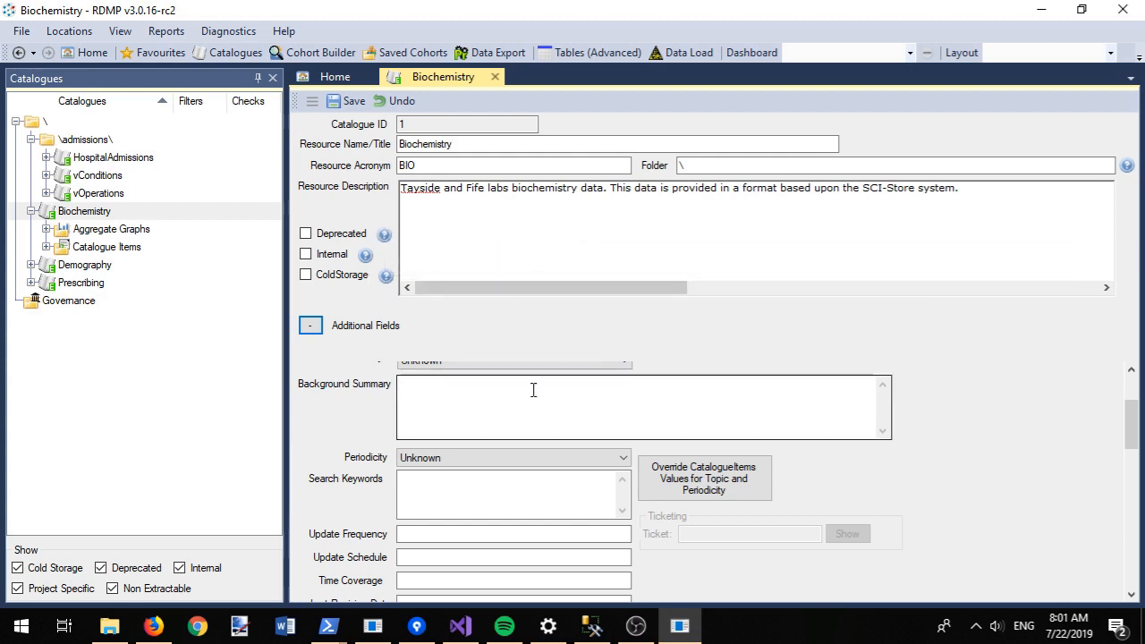
pyautogui.click(447, 460)
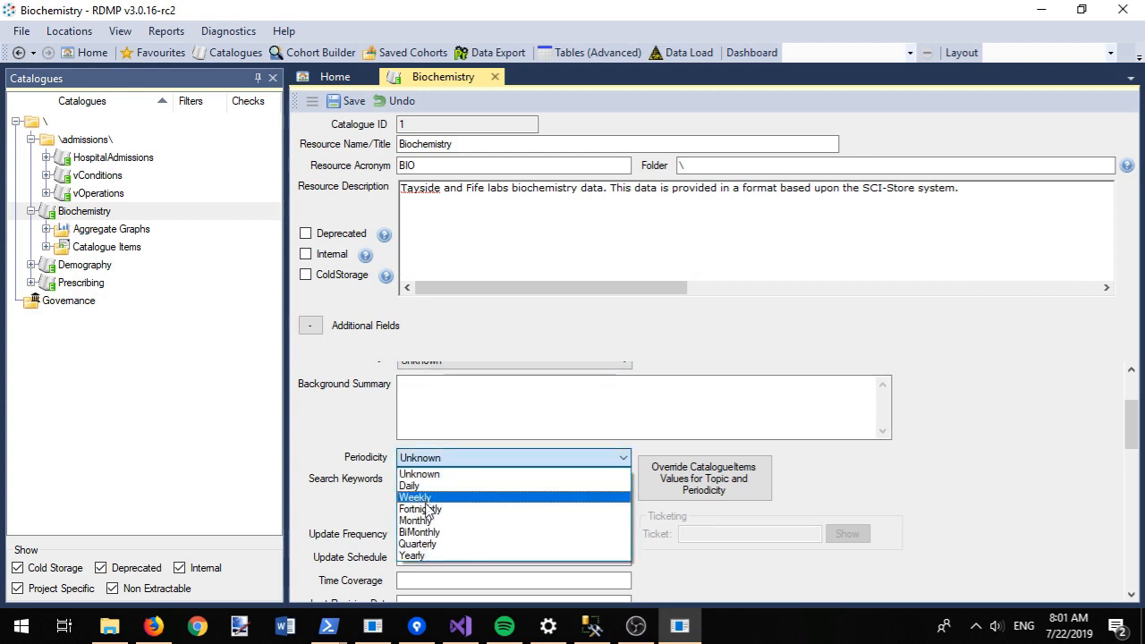
pyautogui.click(422, 486)
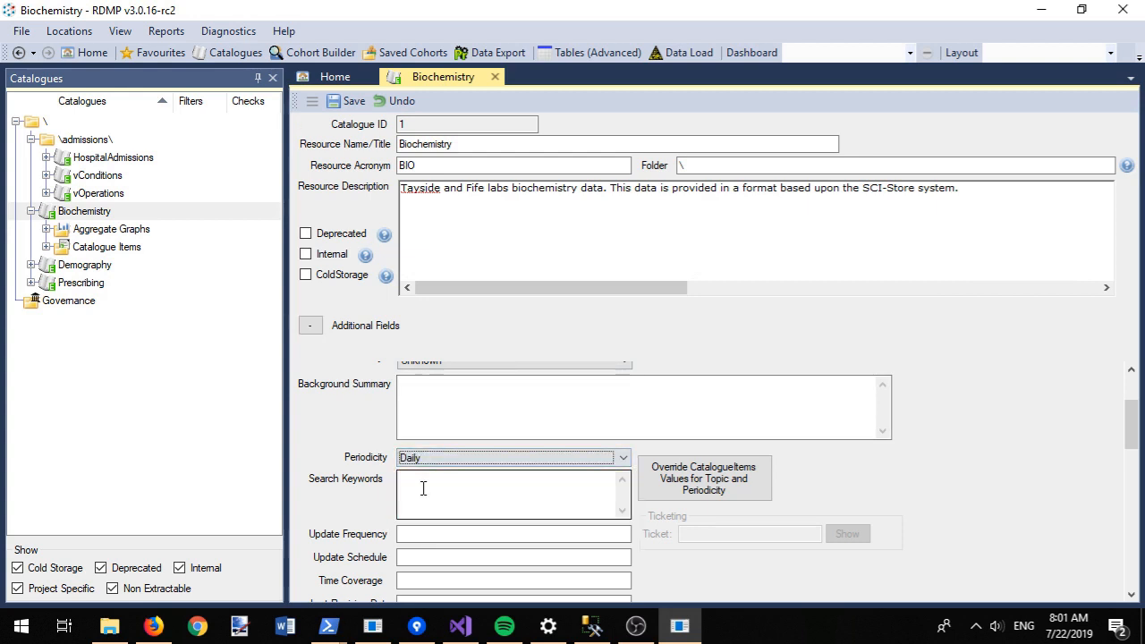
# Step: Add background summary 'Fetched for T and F from Sci store', save, and close the catalogue
pyautogui.click(531, 433)
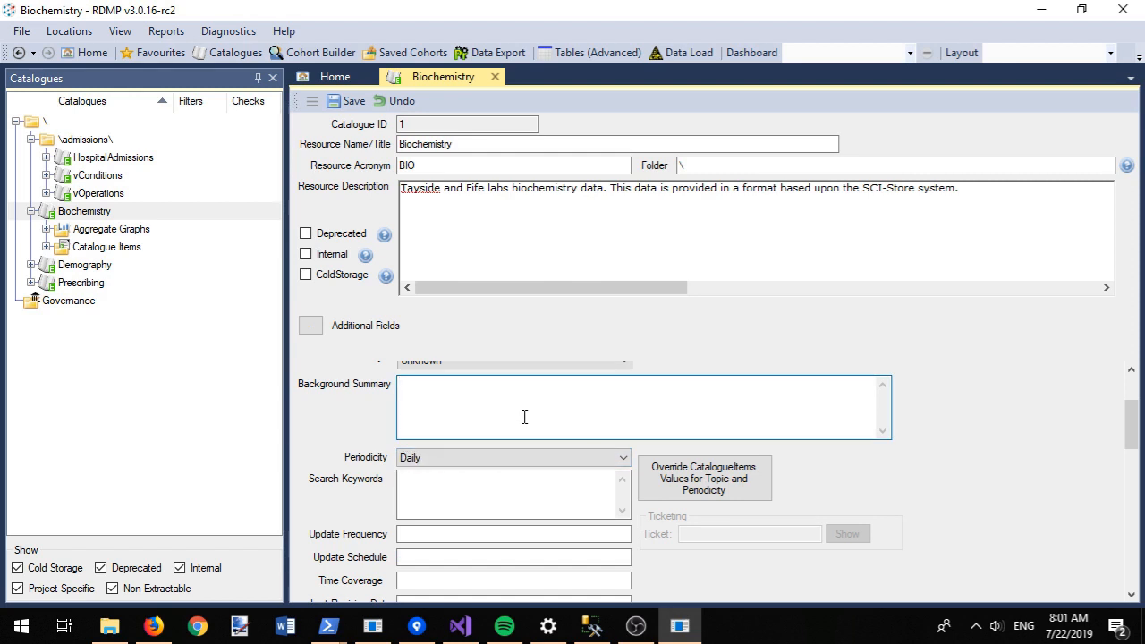
pyautogui.write('Fetched for T and F from Sci store')
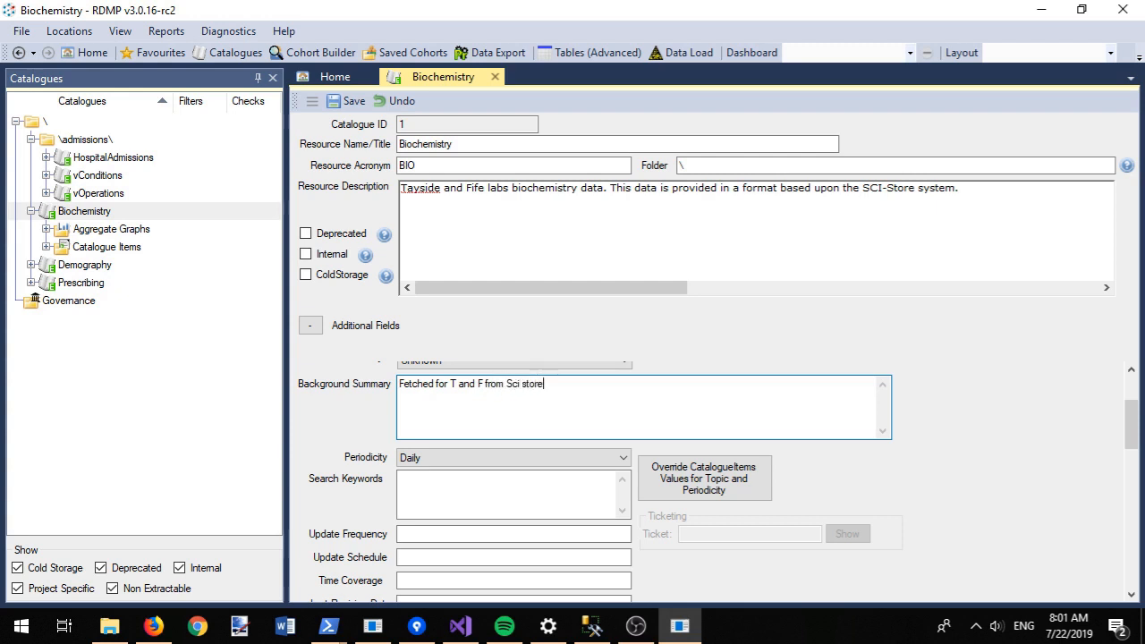
pyautogui.hotkey('ctrl', 's')
pyautogui.click(494, 78)
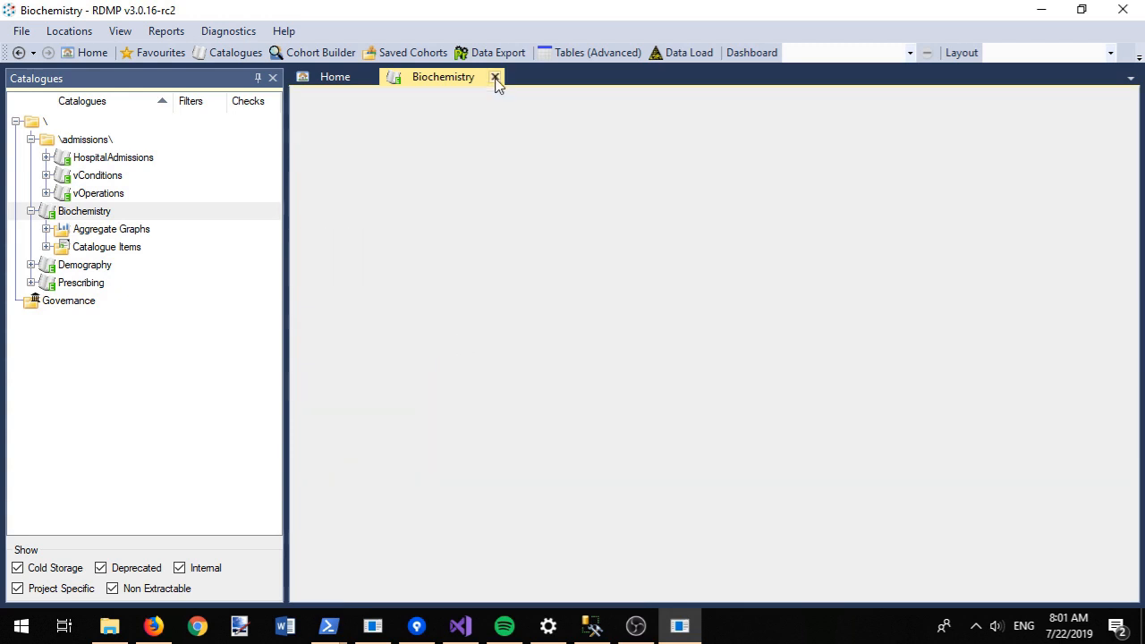
# Step: Append a note to the chi description that the data comes from the data generation engine
pyautogui.click(44, 247)
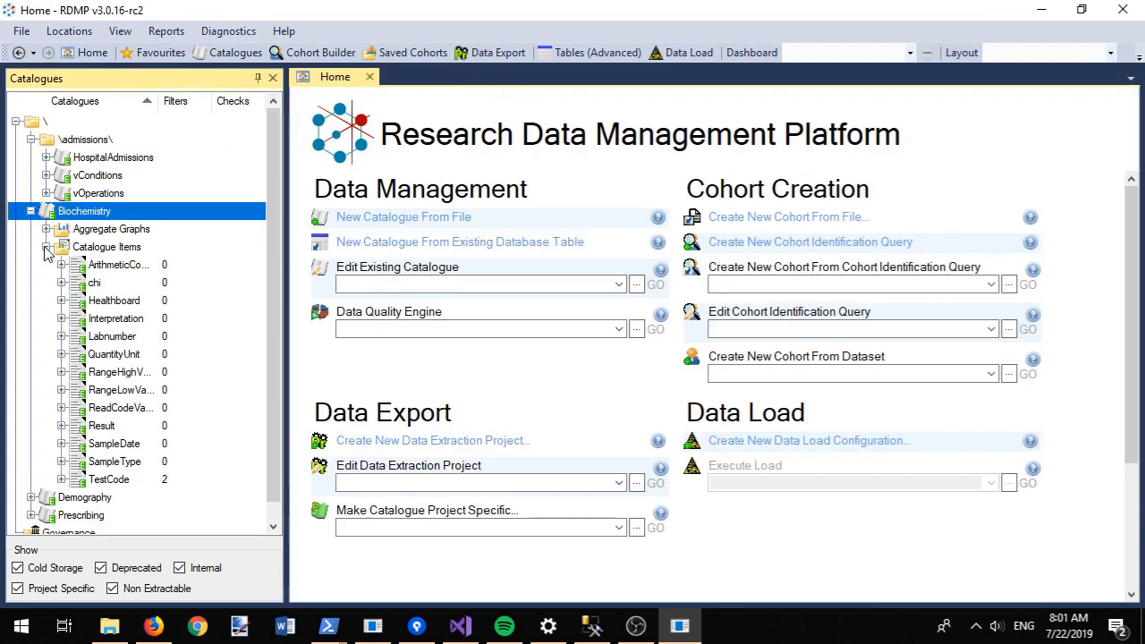
pyautogui.doubleClick(114, 285)
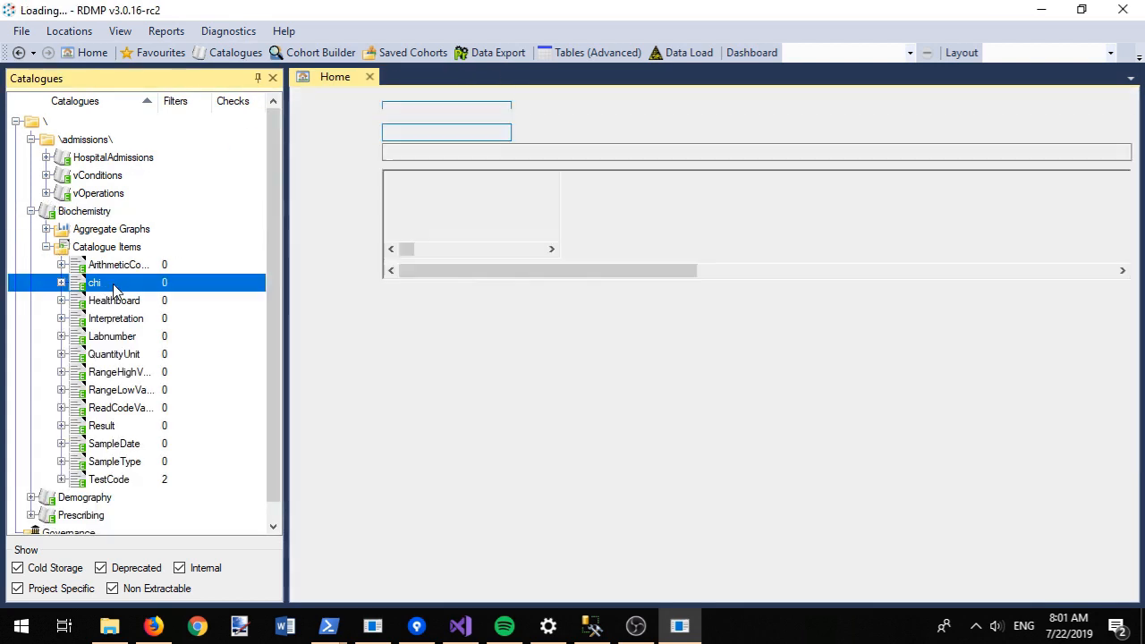
pyautogui.click(448, 199)
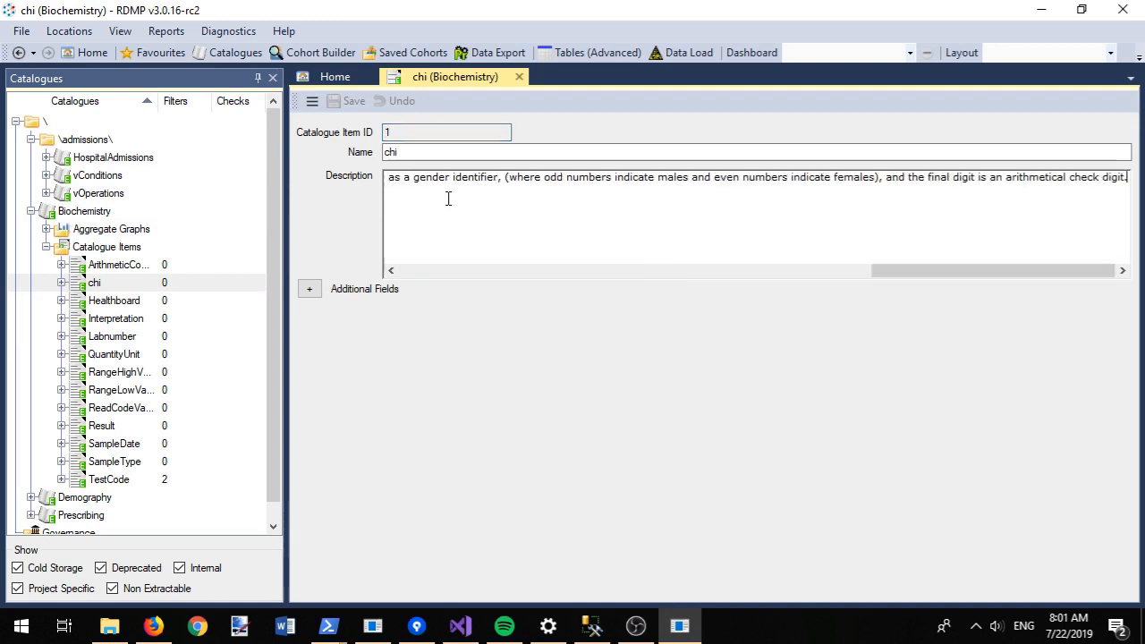
pyautogui.press('Return')
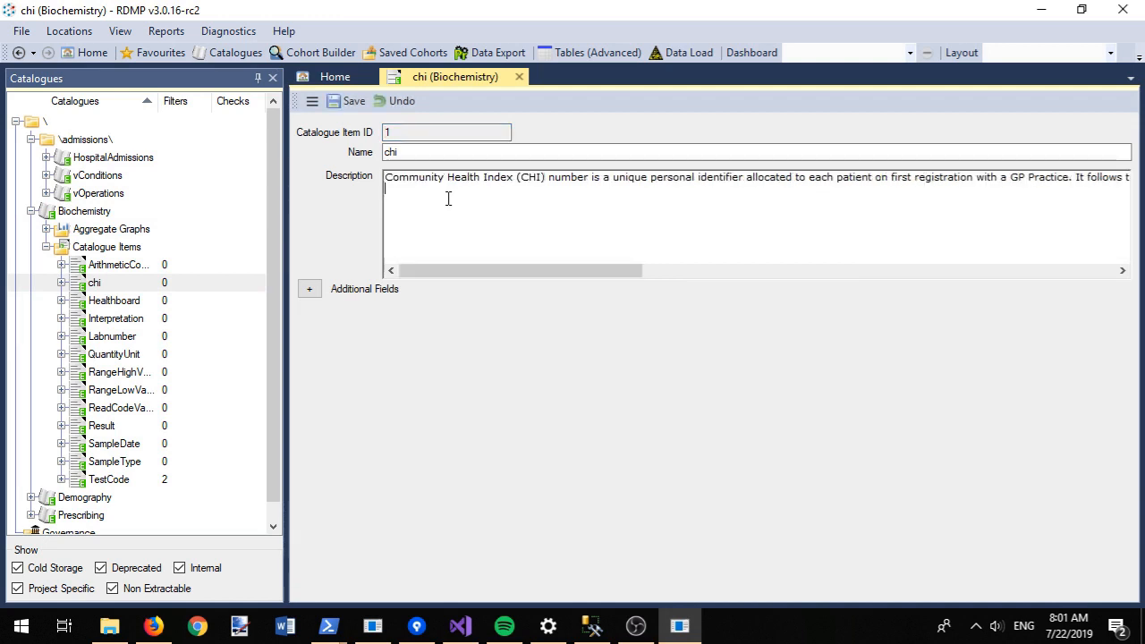
pyautogui.press('Return')
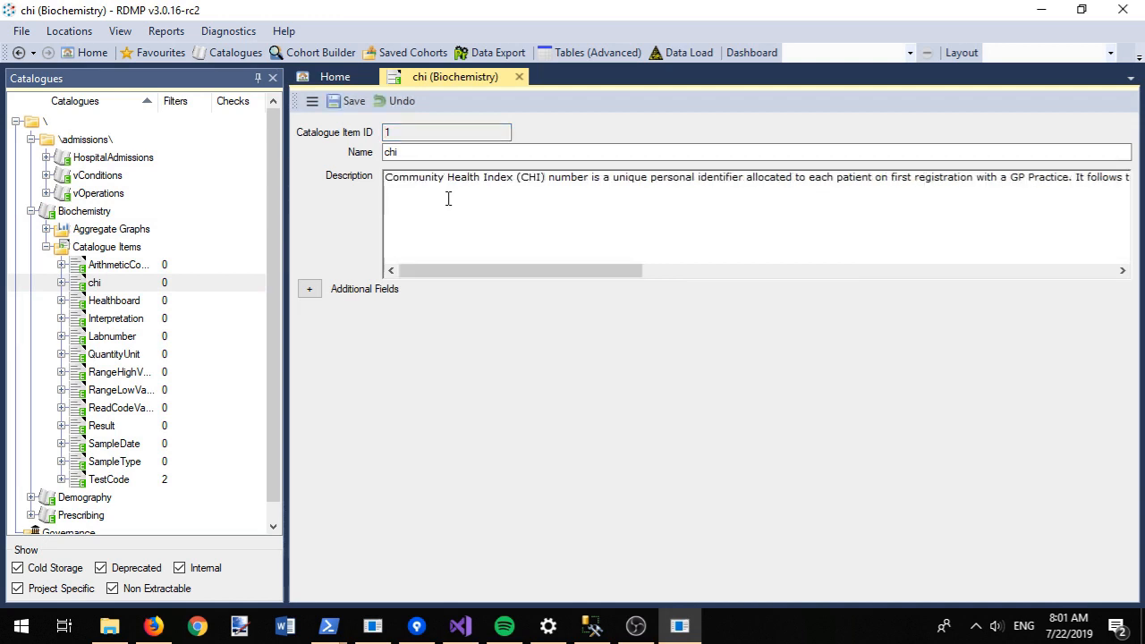
pyautogui.write('This is fictional')
pyautogui.write('dat')
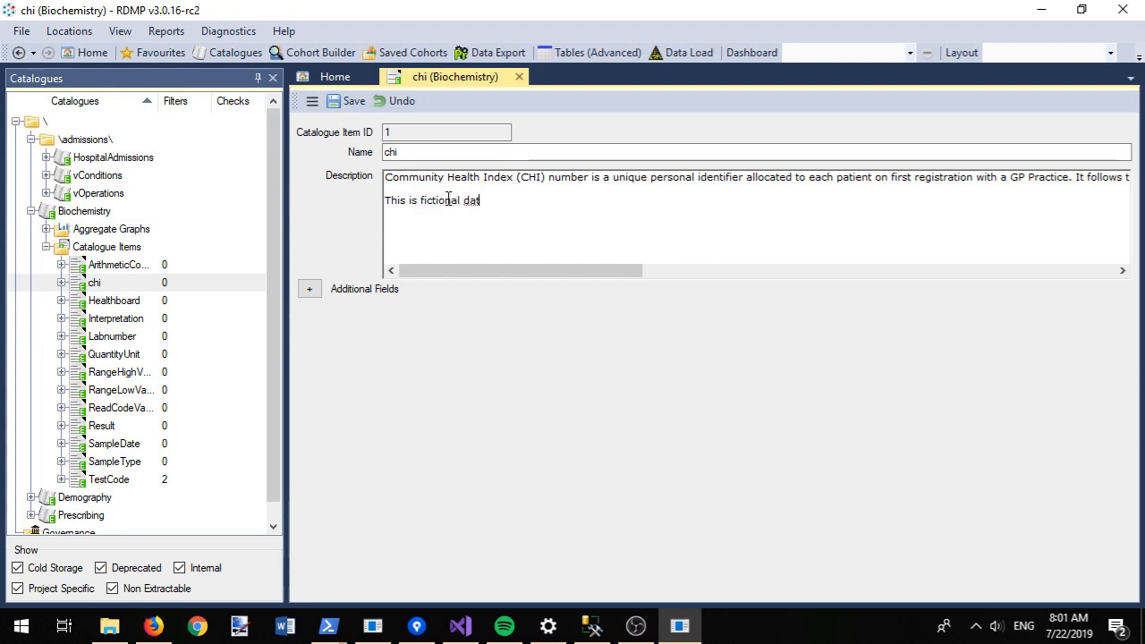
pyautogui.write('a produced by the d')
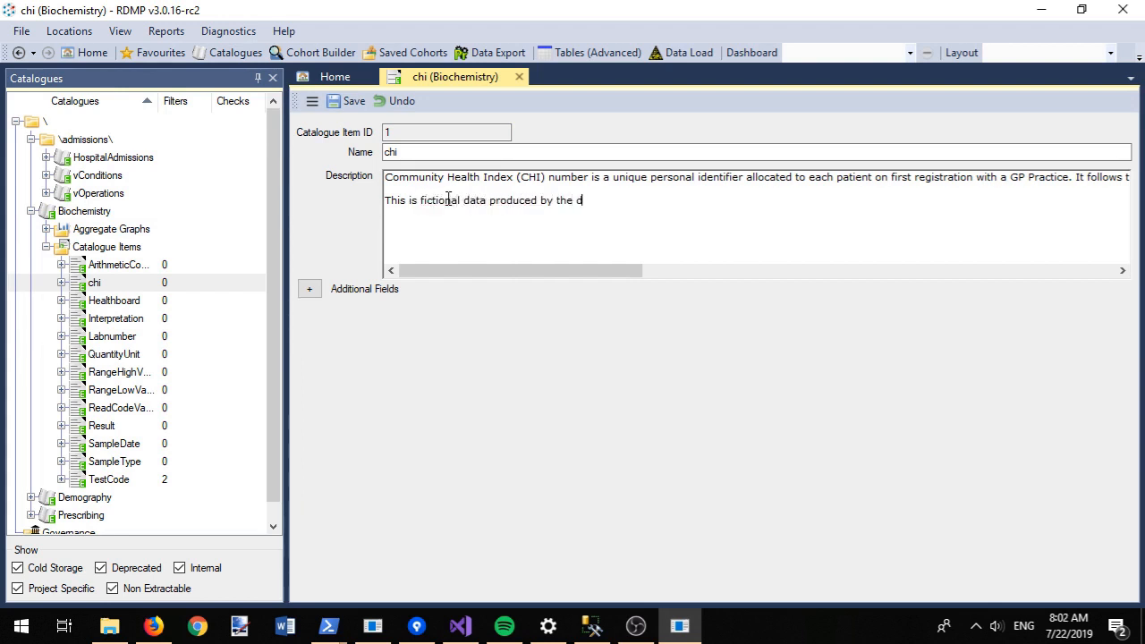
pyautogui.write('ata genreation engine therefo')
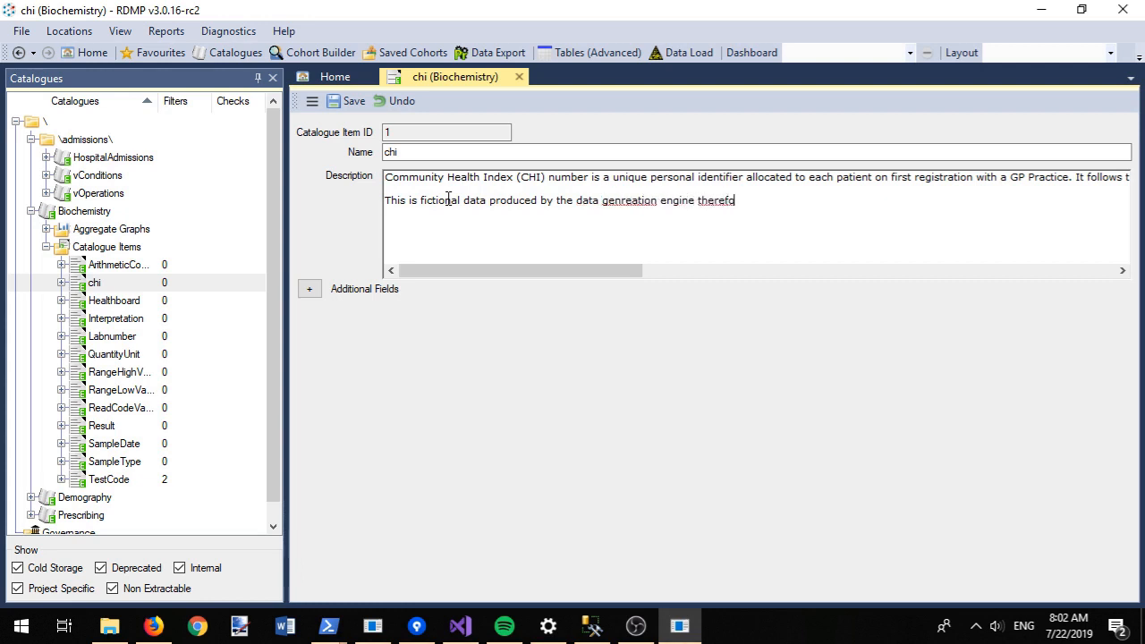
pyautogui.write("re the chi check digits don't match.")
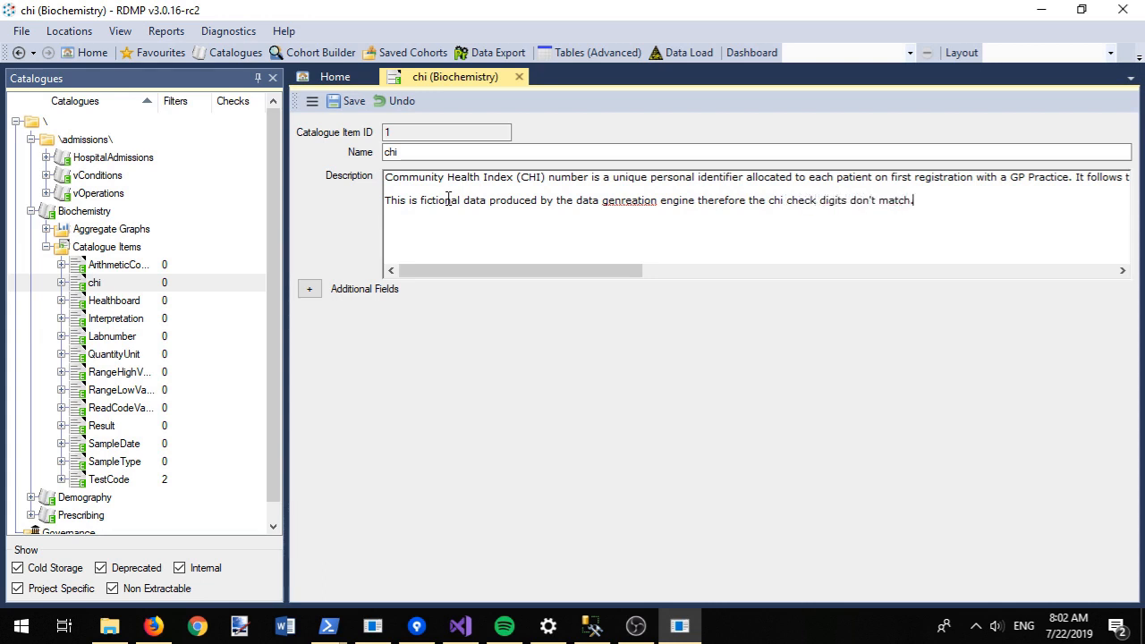
pyautogui.write('e')
pyautogui.click(634, 204)
pyautogui.press('Delete')
# Step: Save the chi description and copy the change to all five chi catalogue items
pyautogui.click(354, 104)
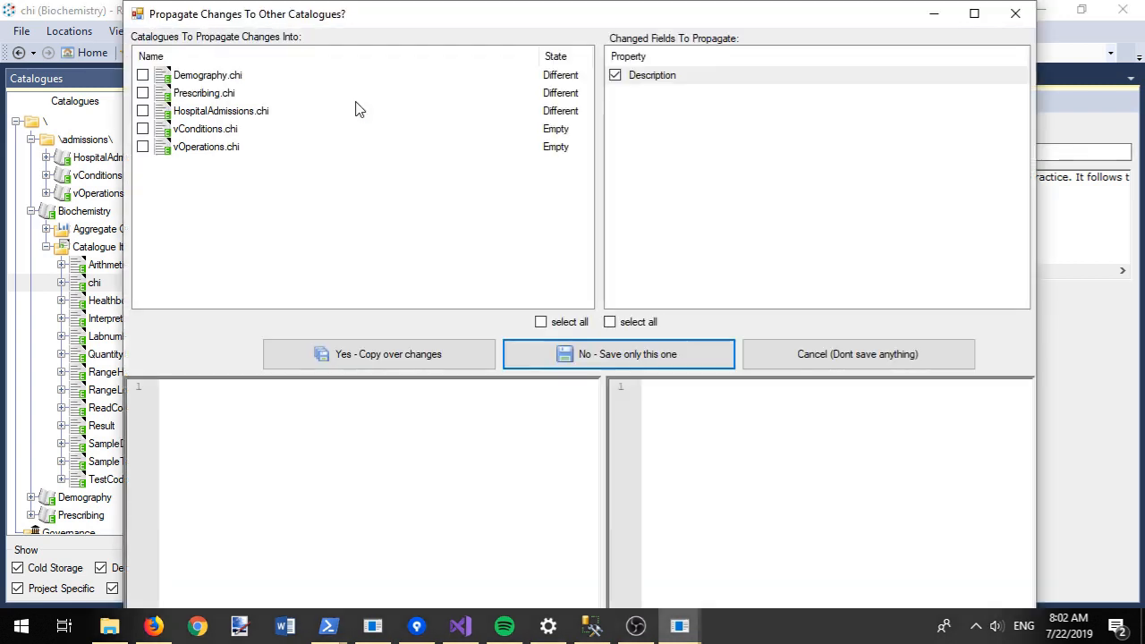
pyautogui.click(251, 82)
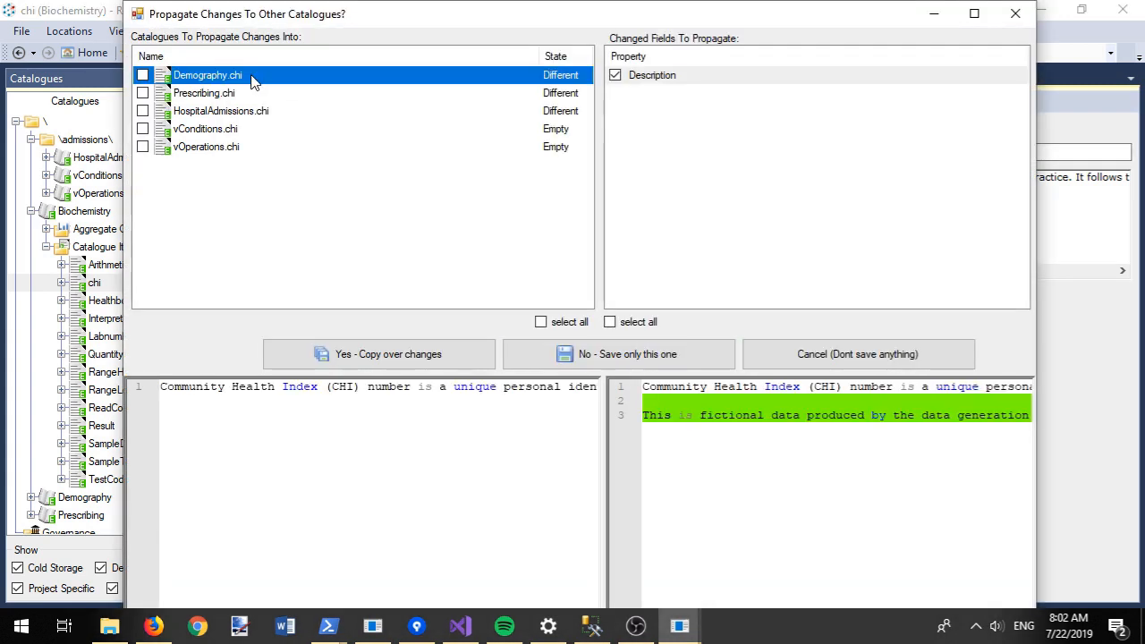
pyautogui.click(317, 112)
pyautogui.click(541, 323)
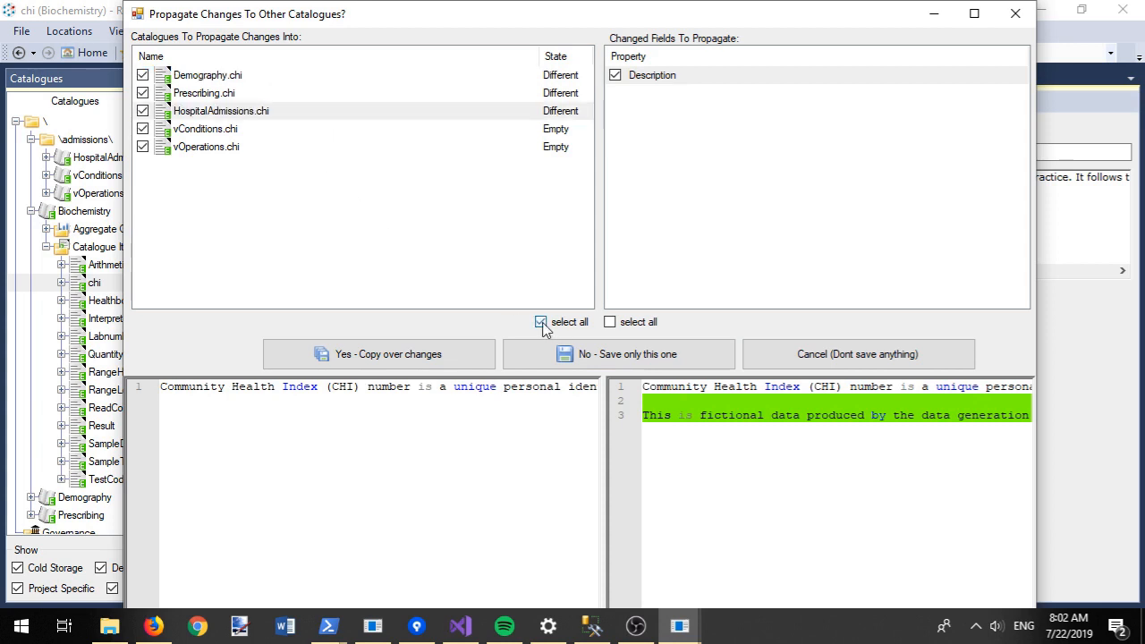
pyautogui.click(384, 358)
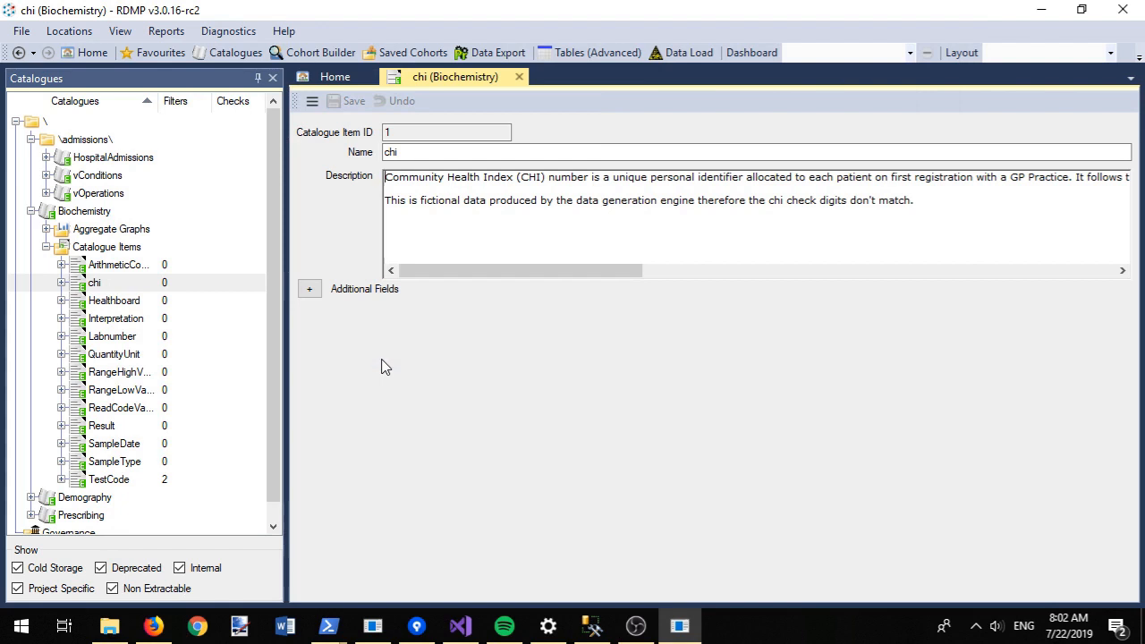
# Step: Record 'Sythetic data' as chi's Statistical Concept and Methodology, copied to all five chi items
pyautogui.click(309, 288)
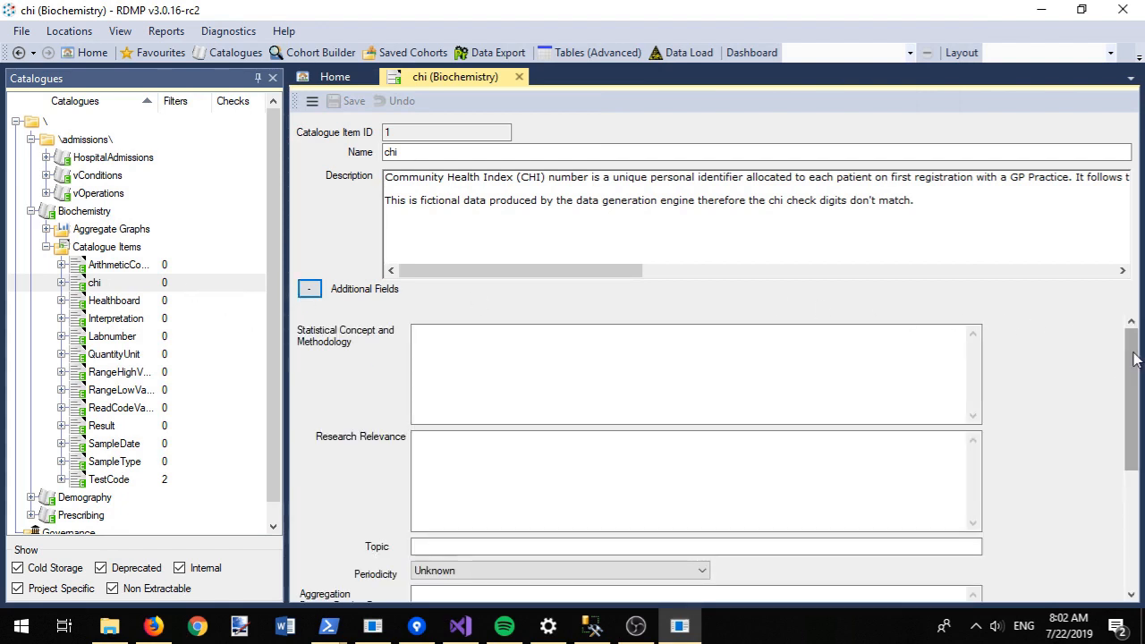
pyautogui.moveTo(1135, 358)
pyautogui.mouseDown()
pyautogui.moveTo(1132, 452)
pyautogui.moveTo(1132, 359)
pyautogui.mouseUp()
pyautogui.click(553, 358)
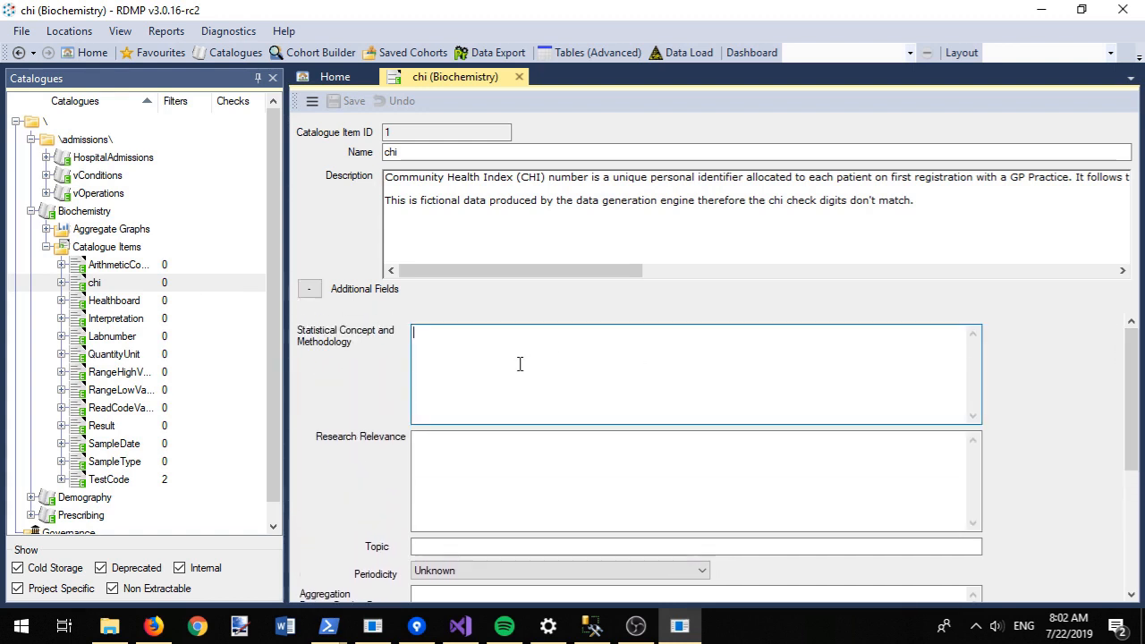
pyautogui.write('Sythetic data')
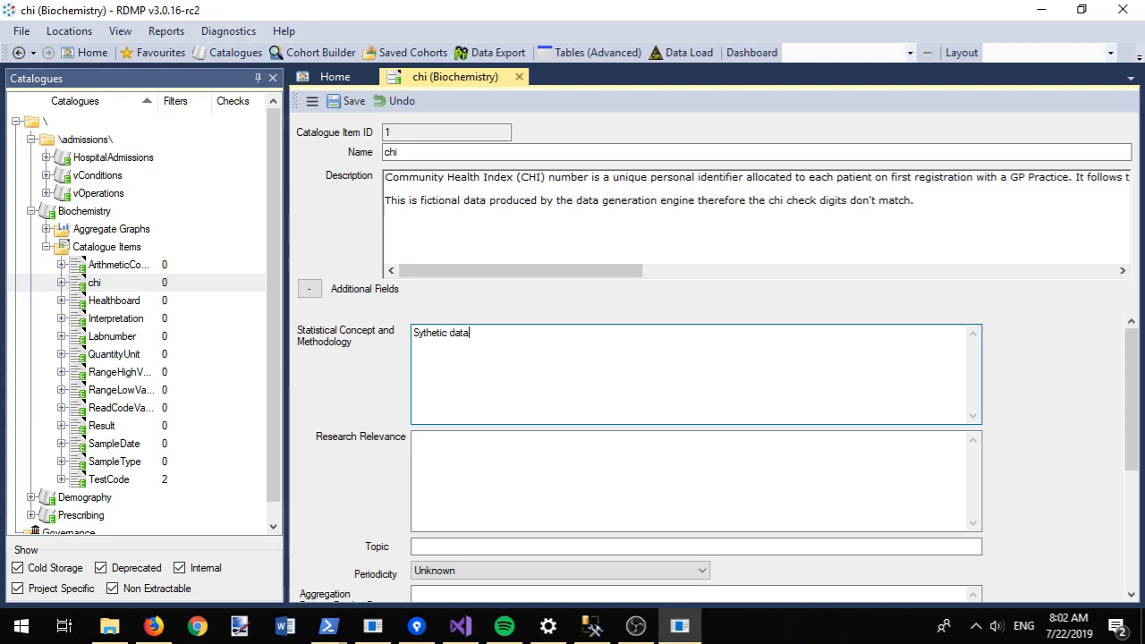
pyautogui.hotkey('ctrl', 's')
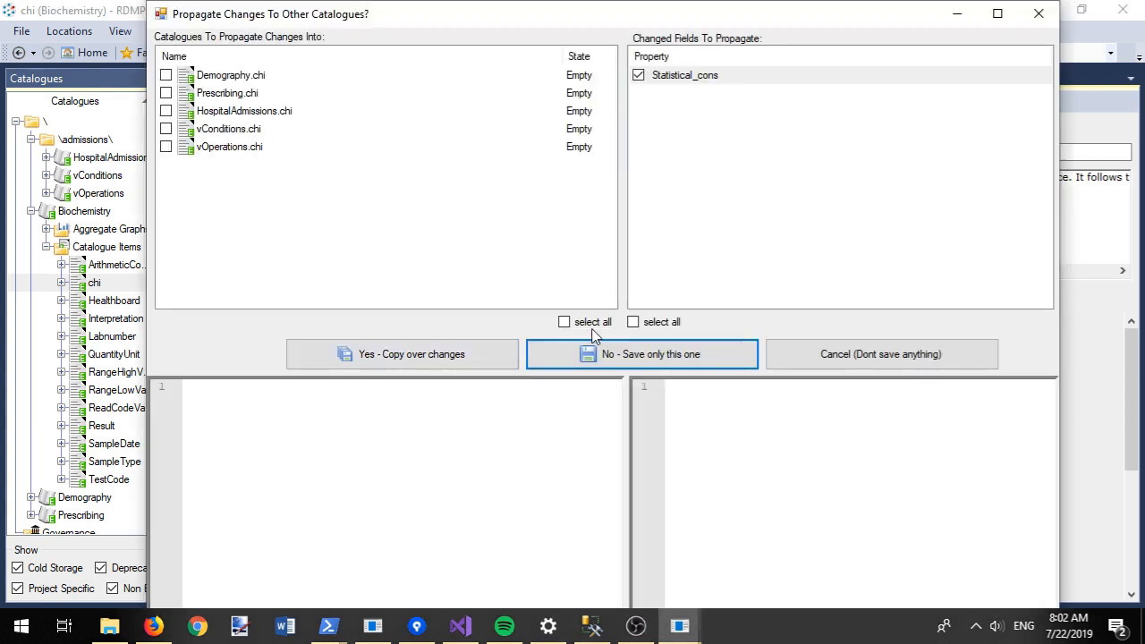
pyautogui.click(564, 322)
pyautogui.click(409, 355)
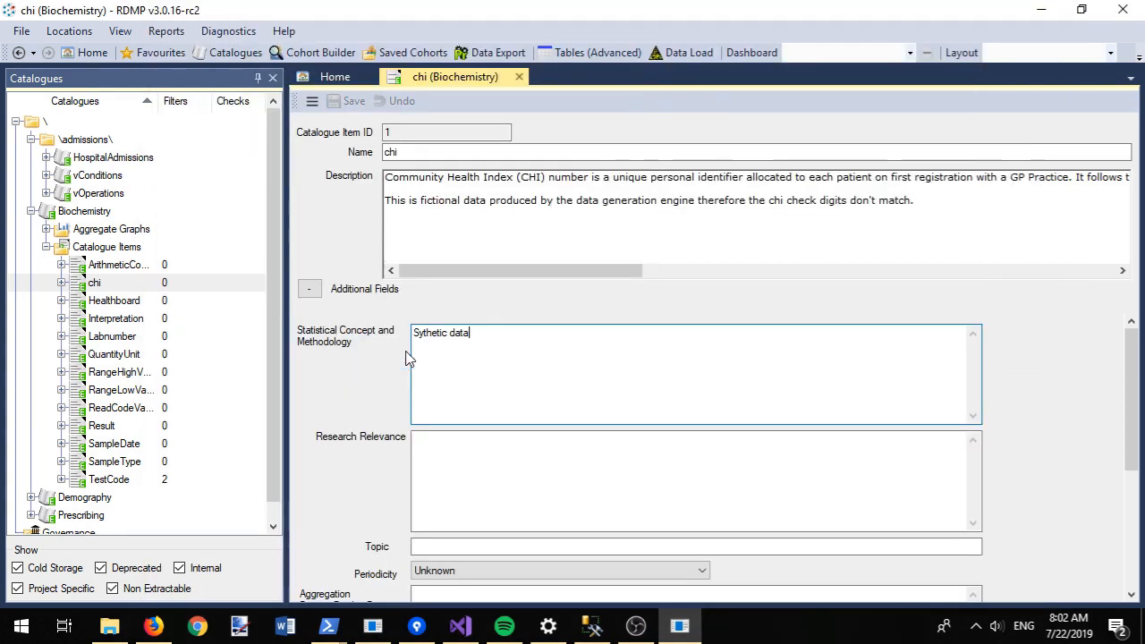
pyautogui.click(47, 229)
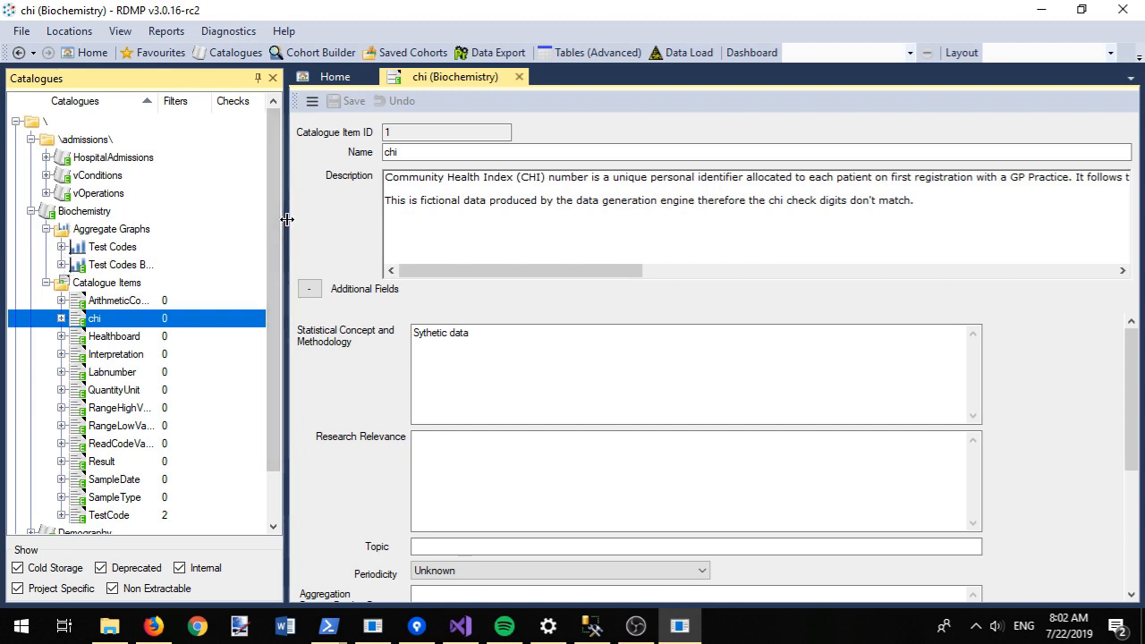
# Step: Preview the top 100 sample results of Test Codes By Date, paging across test-code columns
pyautogui.moveTo(287, 219); pyautogui.dragTo(412, 220)
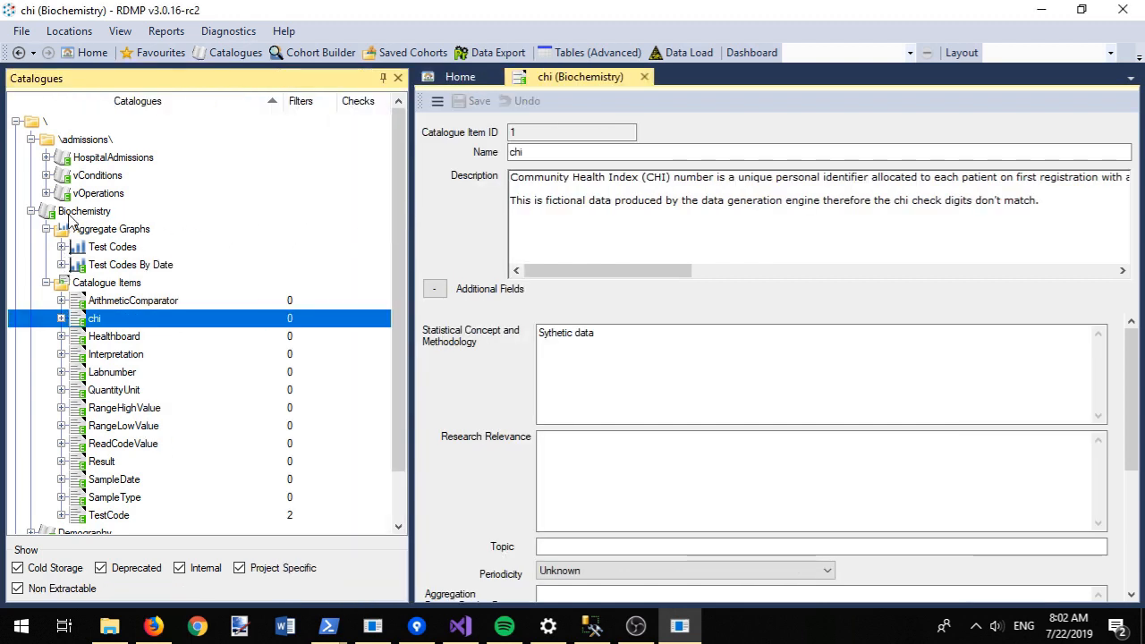
pyautogui.rightClick(132, 268)
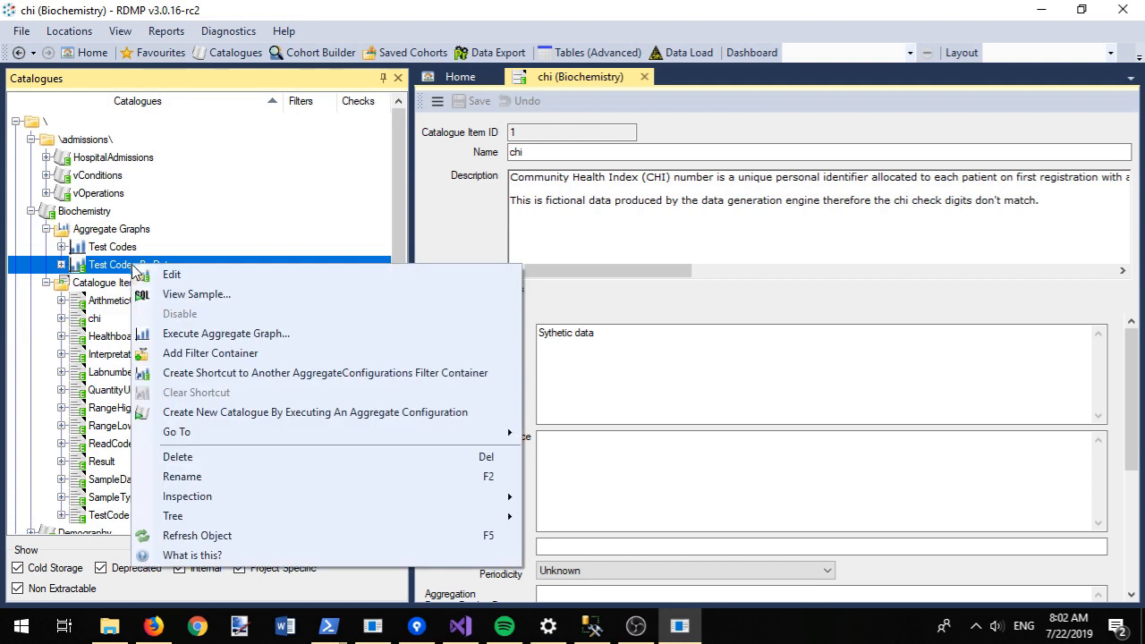
pyautogui.click(207, 295)
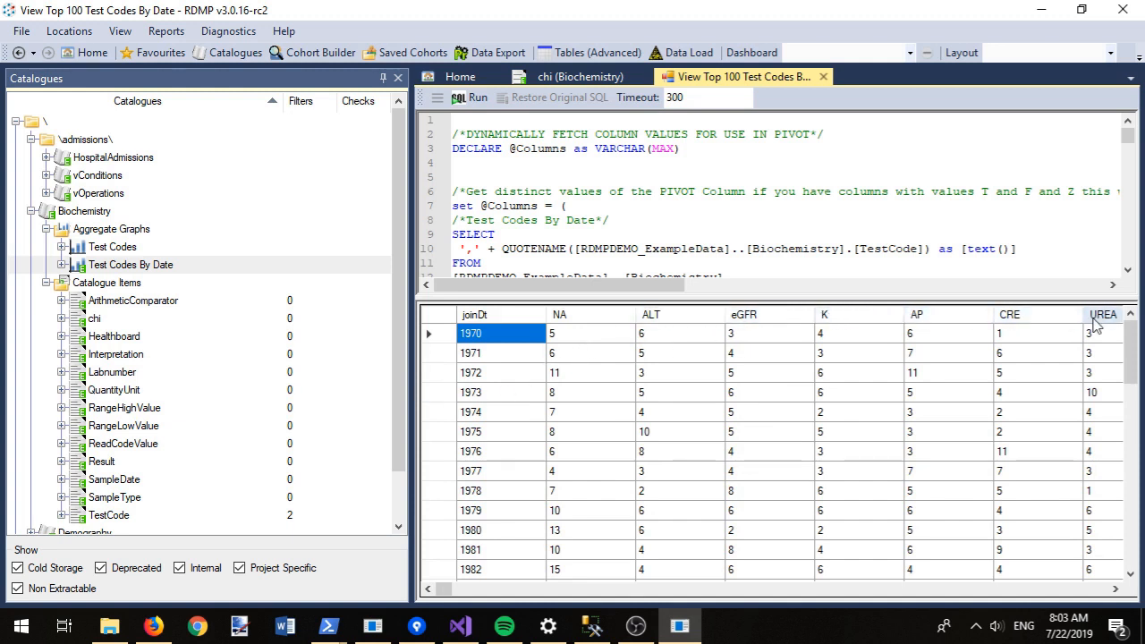
pyautogui.click(572, 588)
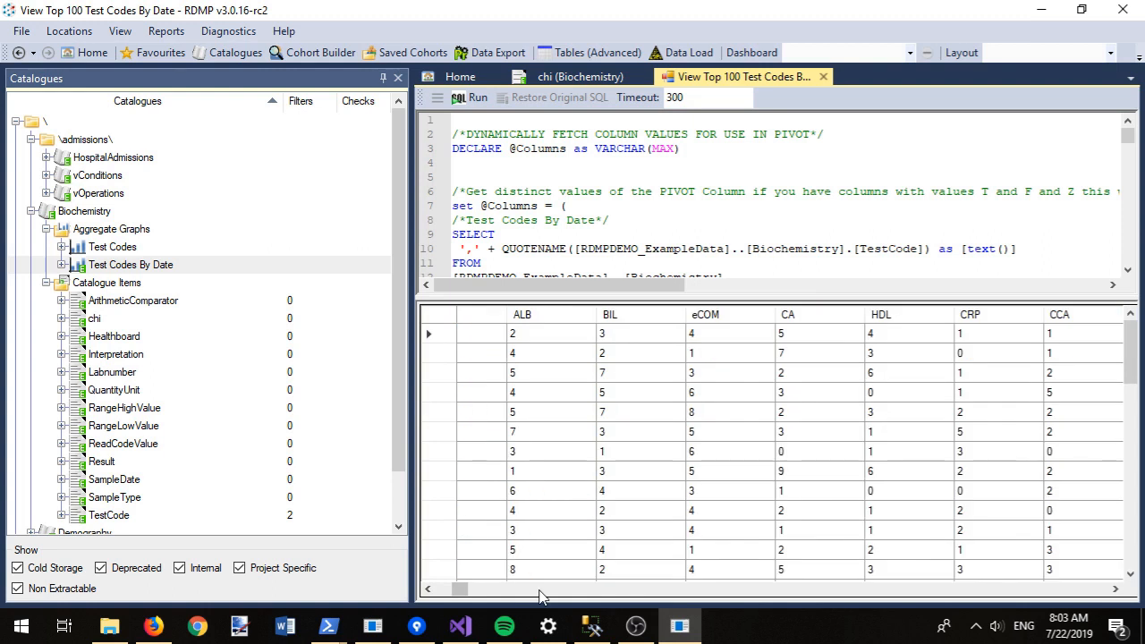
pyautogui.click(541, 589)
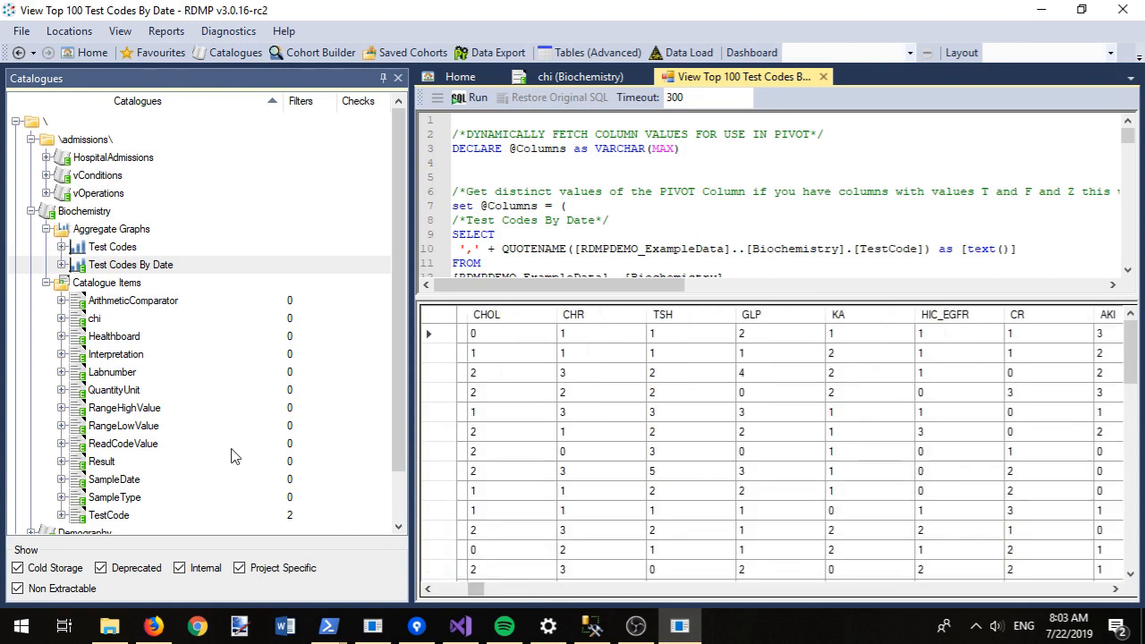
pyautogui.rightClick(99, 265)
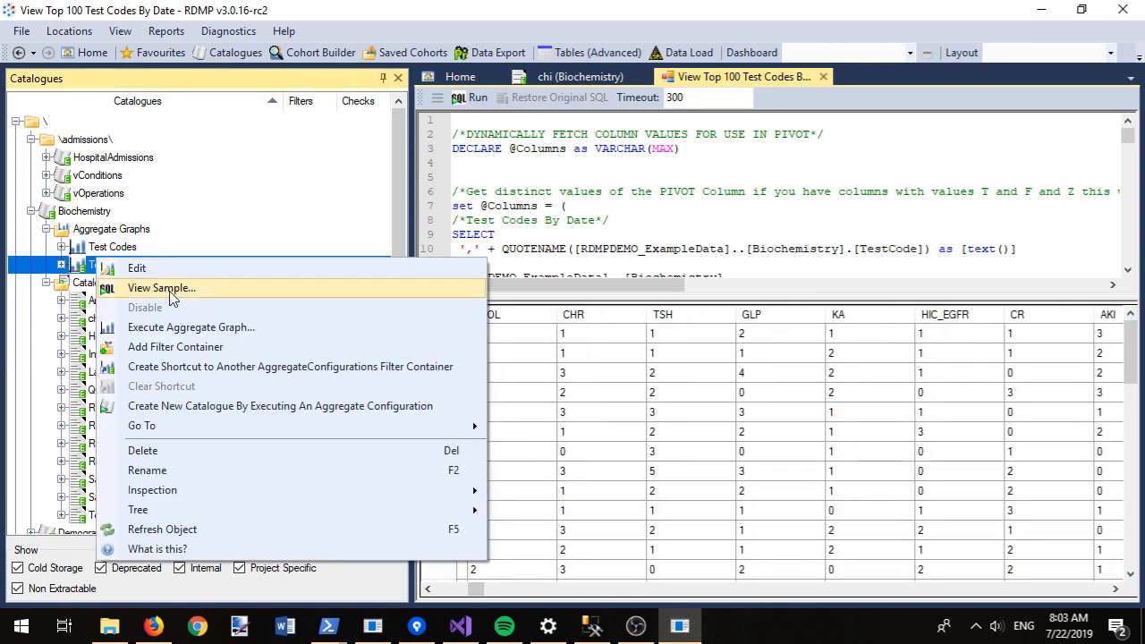
# Step: Chart Test Codes By Date as a yearly heat map, then open its aggregate configuration
pyautogui.click(191, 329)
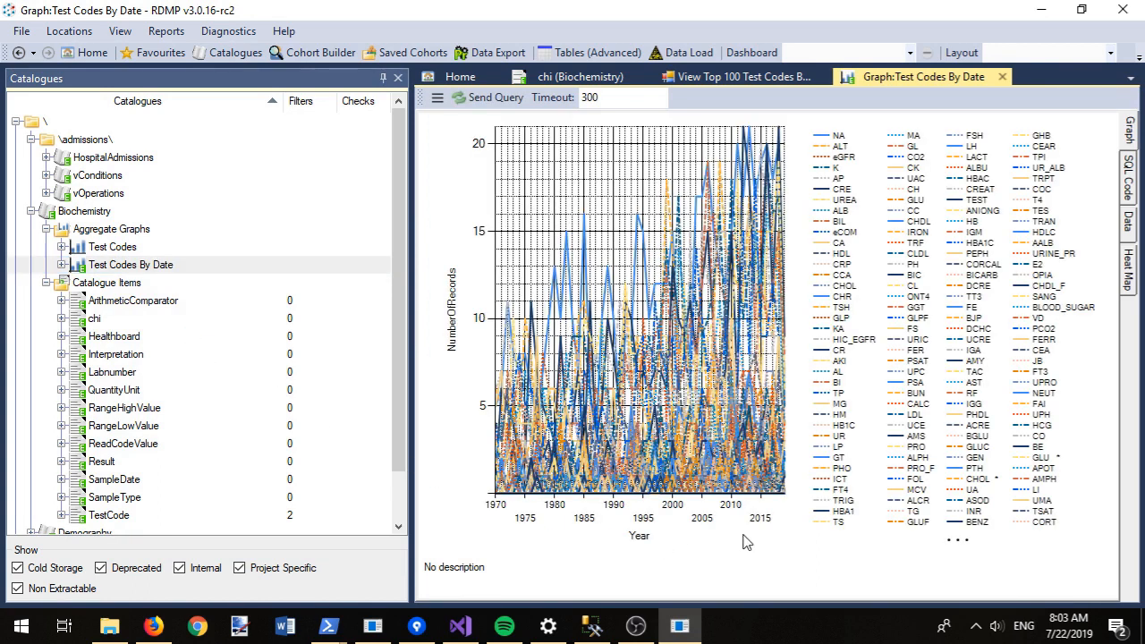
pyautogui.click(1131, 265)
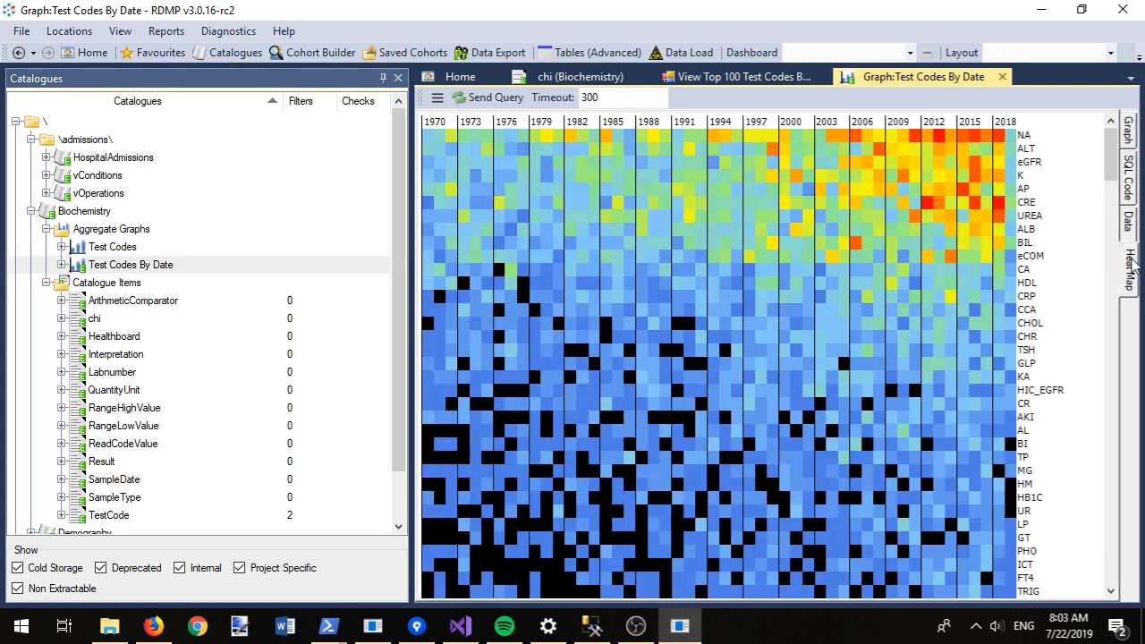
pyautogui.moveTo(1114, 157); pyautogui.dragTo(1123, 189)
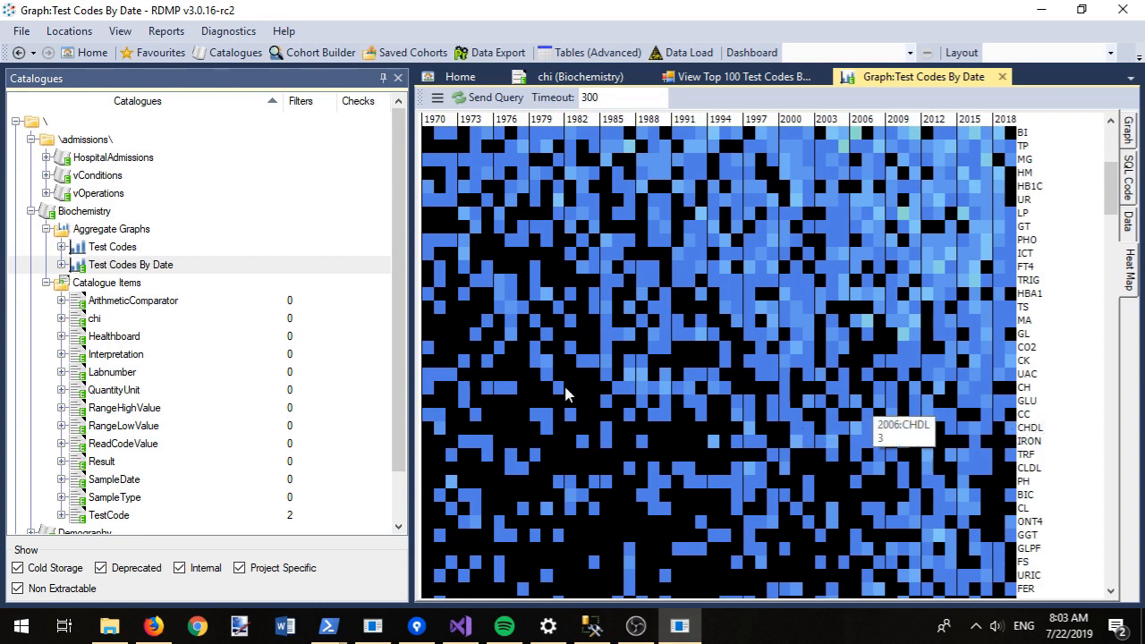
pyautogui.doubleClick(143, 265)
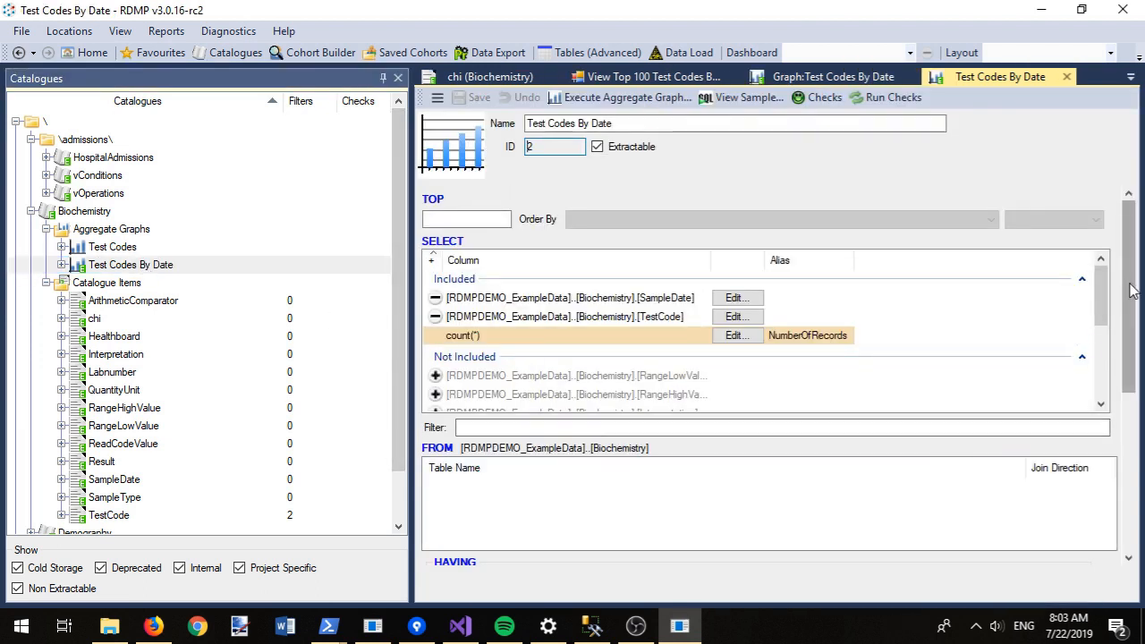
# Step: Give the aggregate the description 'Test codes in the biochemistry dataset' and save
pyautogui.moveTo(1135, 293); pyautogui.dragTo(1120, 476)
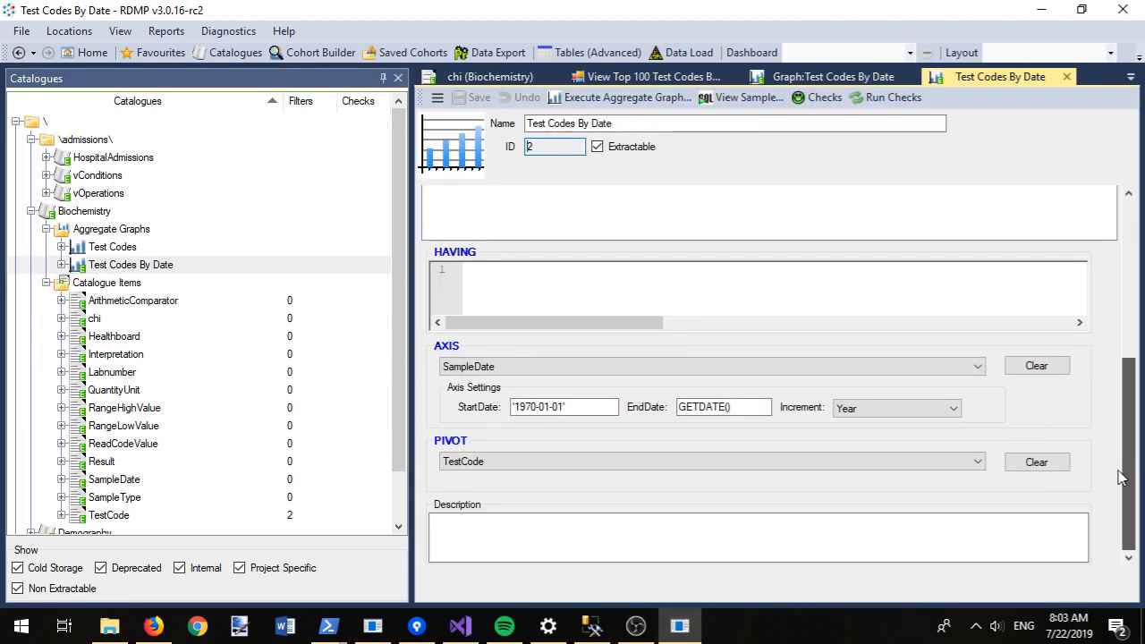
pyautogui.click(505, 548)
pyautogui.write('Test codes in the bioch')
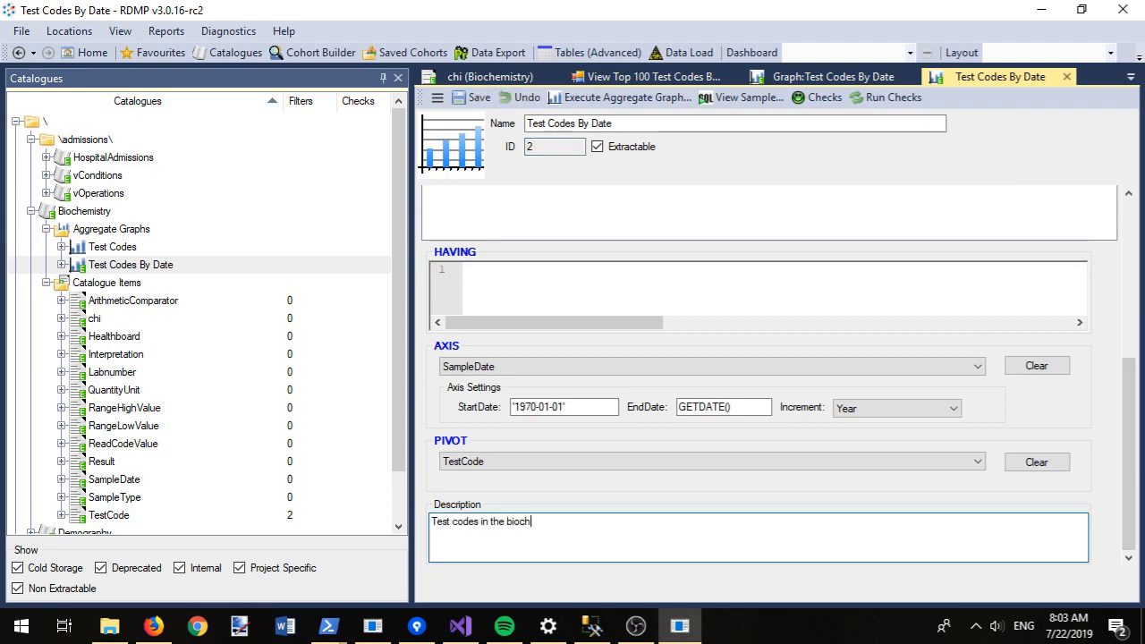
pyautogui.write('emistry dataset')
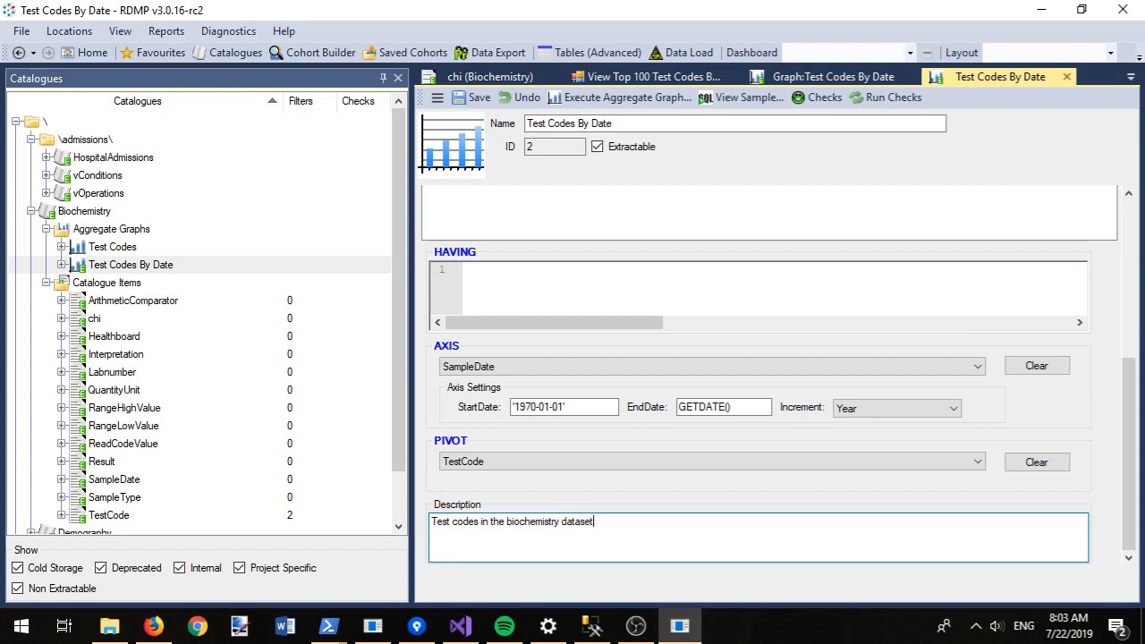
pyautogui.hotkey('ctrl', 's')
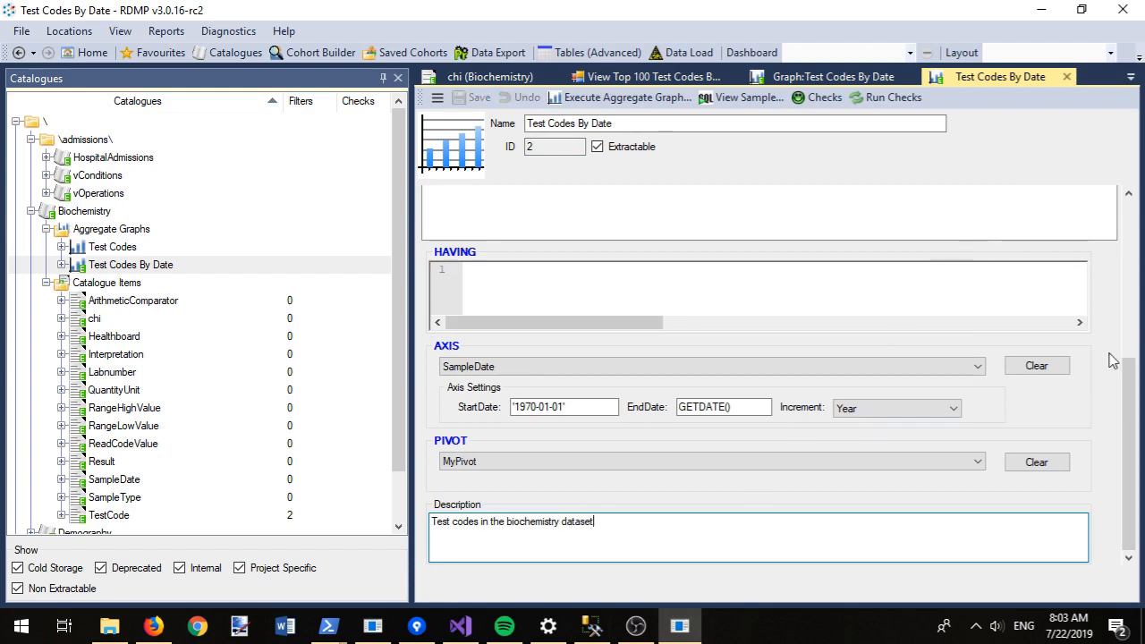
# Step: Limit the aggregate to TOP 50, rename it '(top 50 only)', save, and view its line chart
pyautogui.moveTo(1130, 376); pyautogui.dragTo(1141, 214)
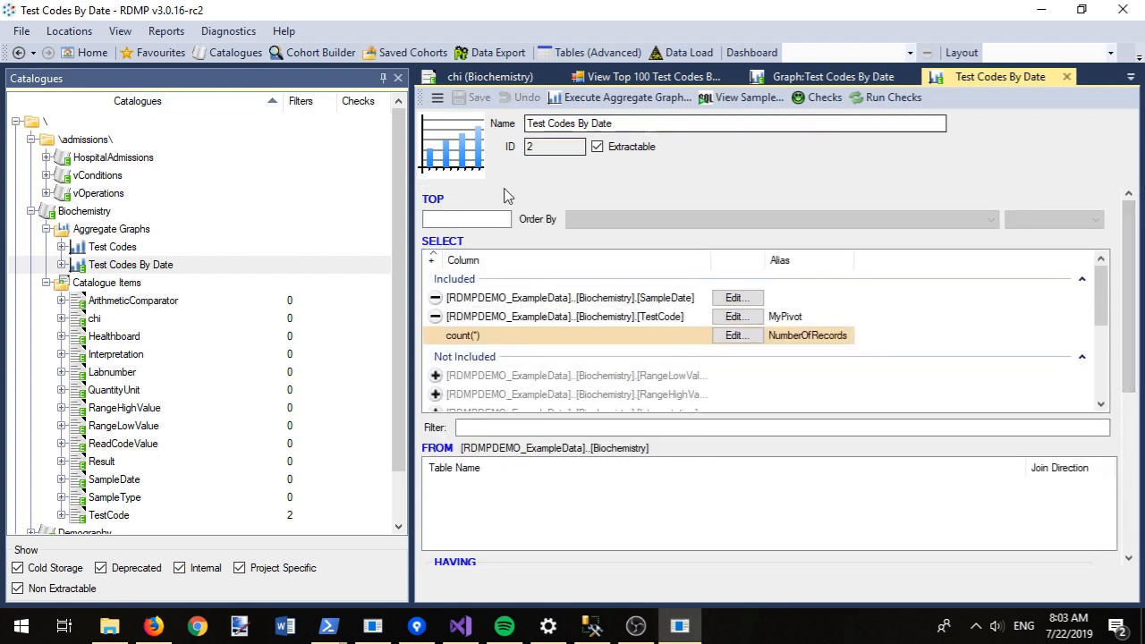
pyautogui.click(456, 214)
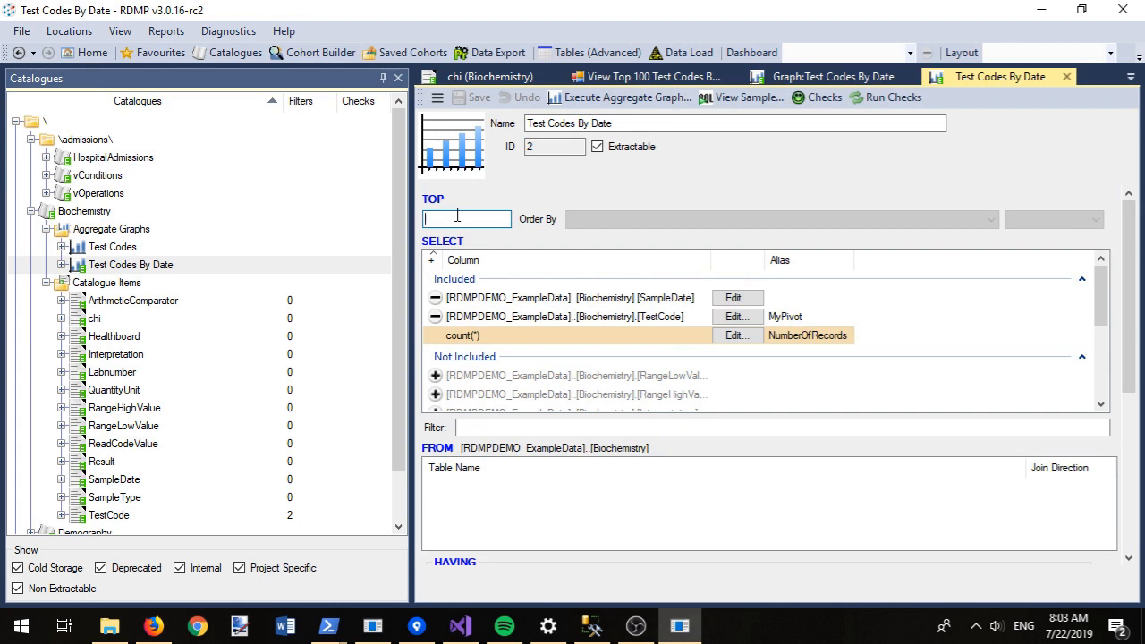
pyautogui.write('50')
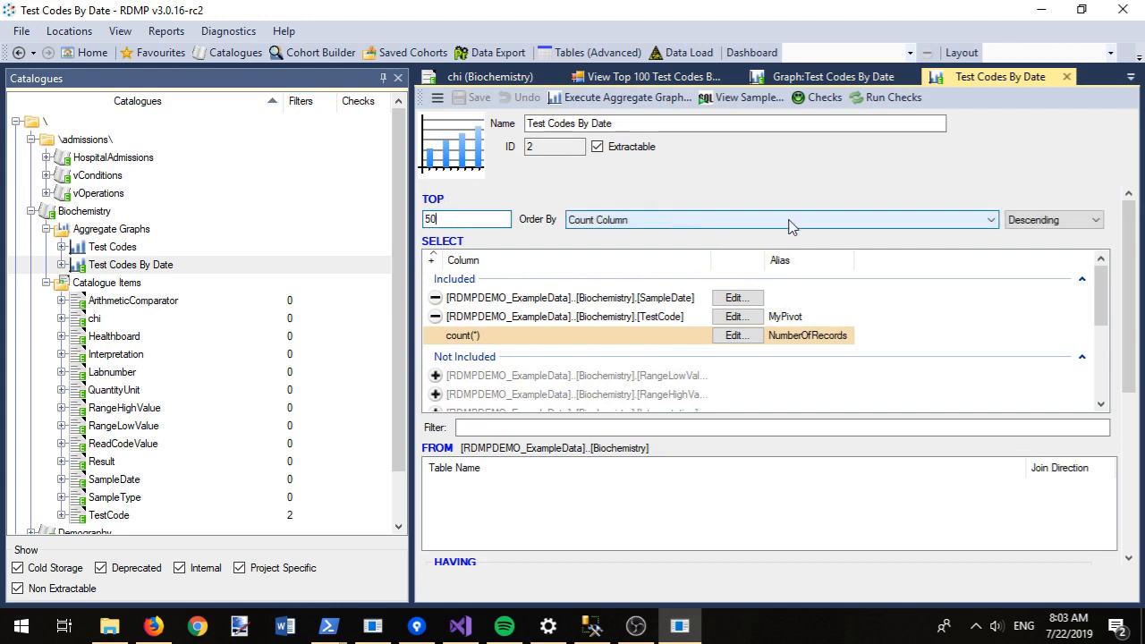
pyautogui.click(826, 122)
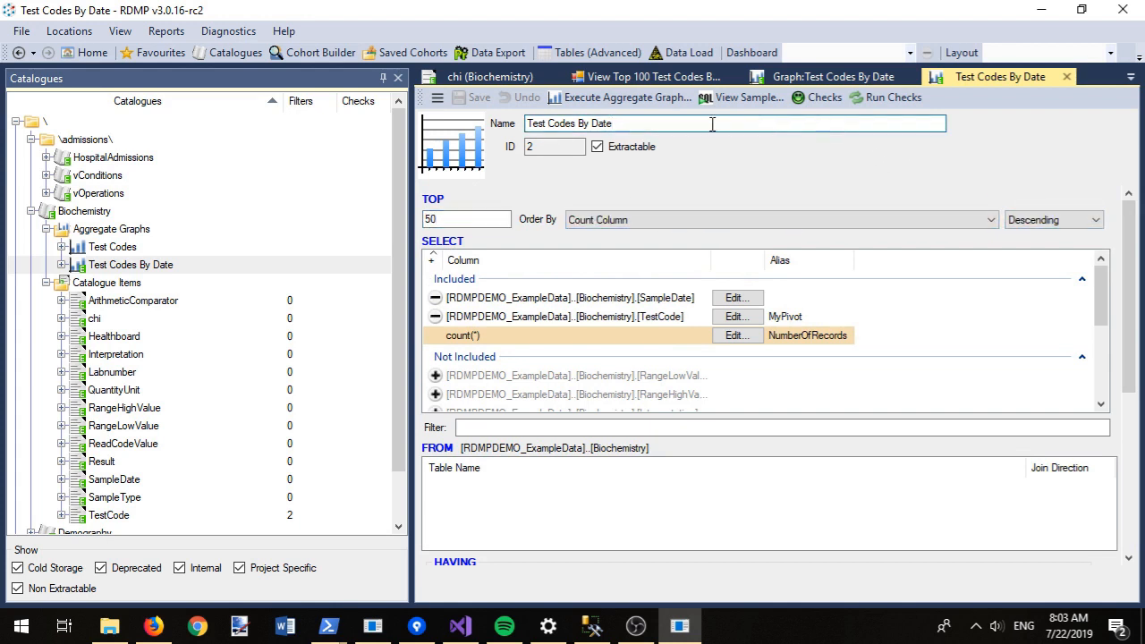
pyautogui.write('(top 50 only')
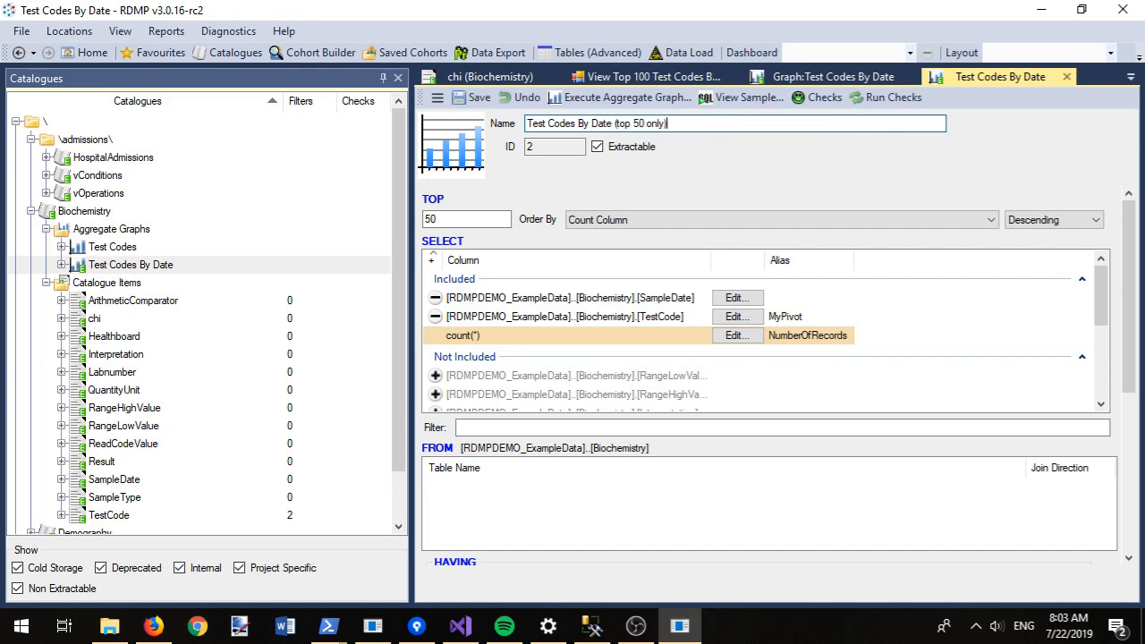
pyautogui.hotkey('ctrl', 's')
pyautogui.click(612, 98)
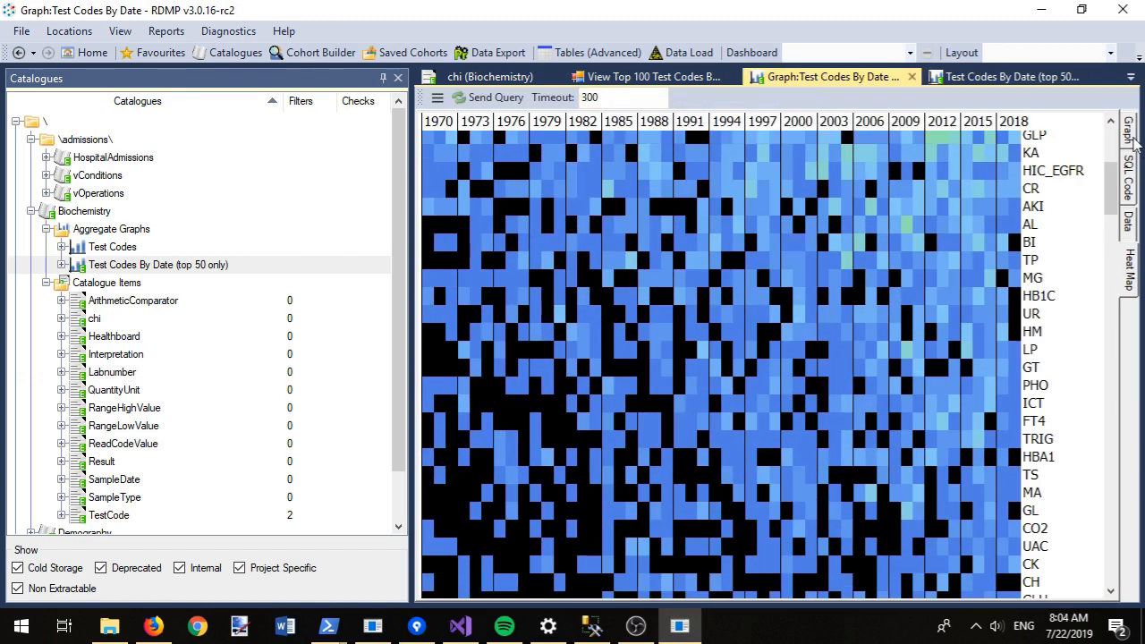
pyautogui.click(1132, 139)
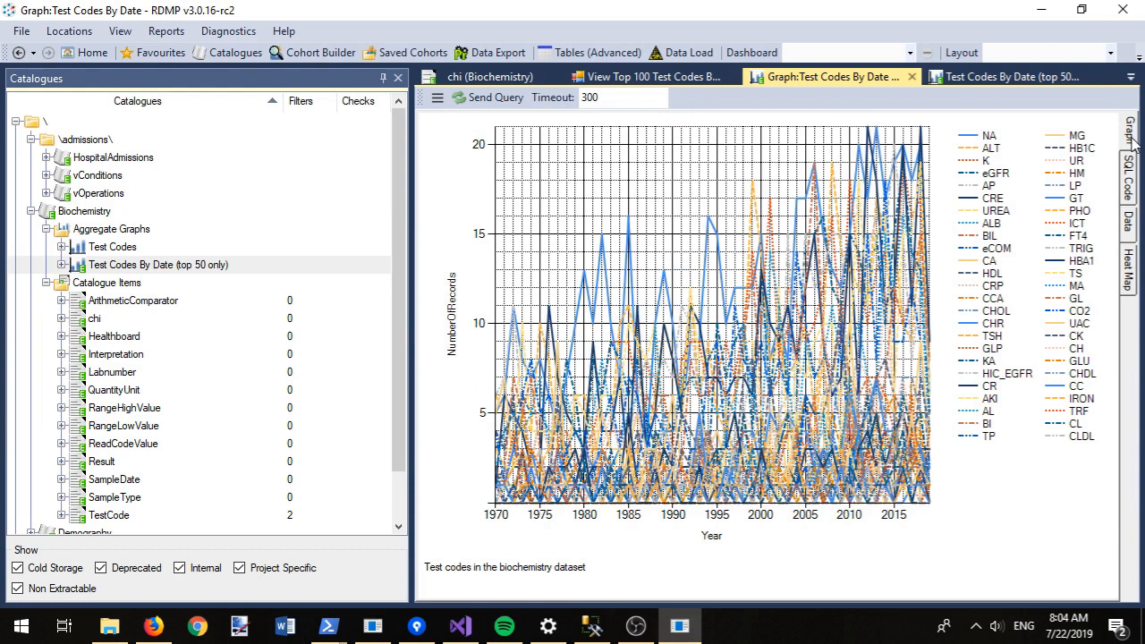
pyautogui.click(954, 83)
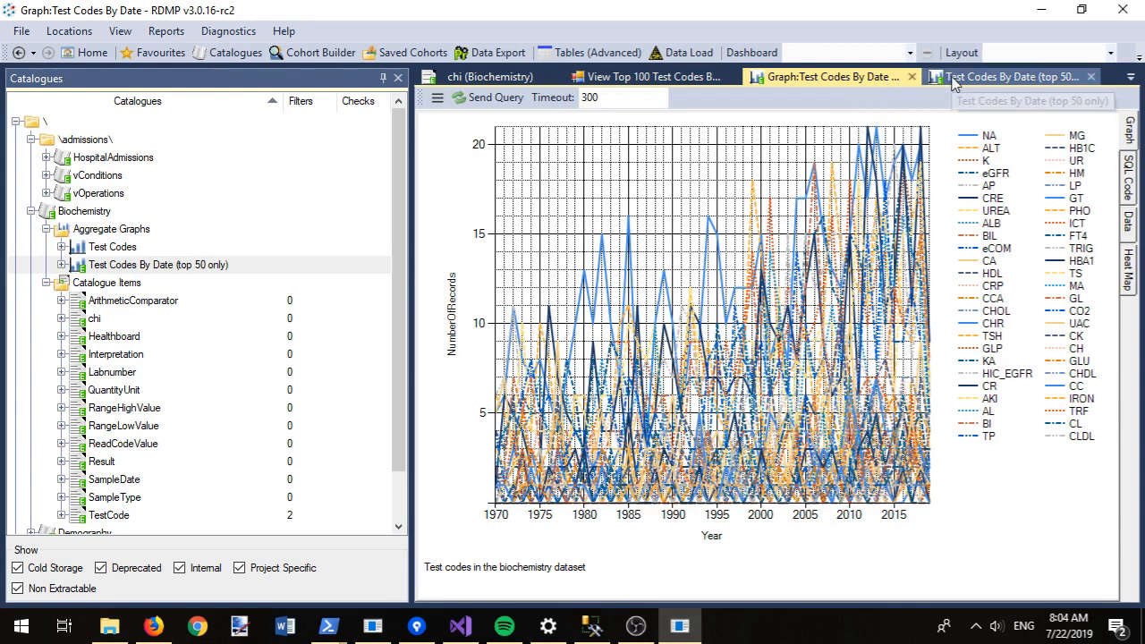
# Step: Change the name and TOP limit to 20 and redraw the graph
pyautogui.click(639, 126)
pyautogui.press('BackSpace')
pyautogui.write('20 only)')
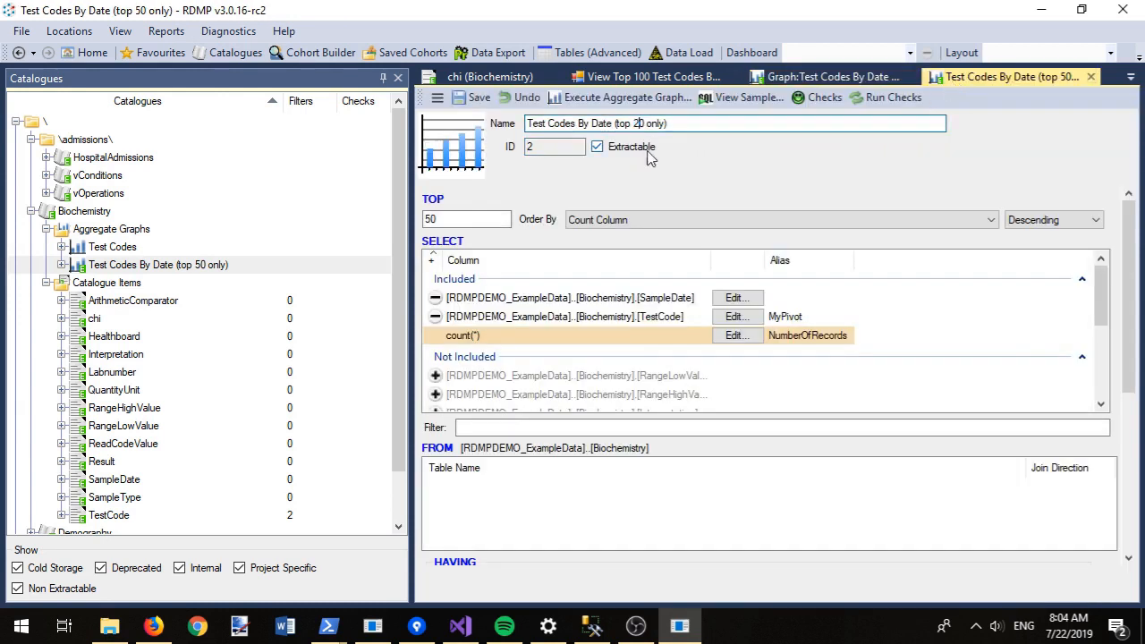
pyautogui.doubleClick(443, 219)
pyautogui.write('20')
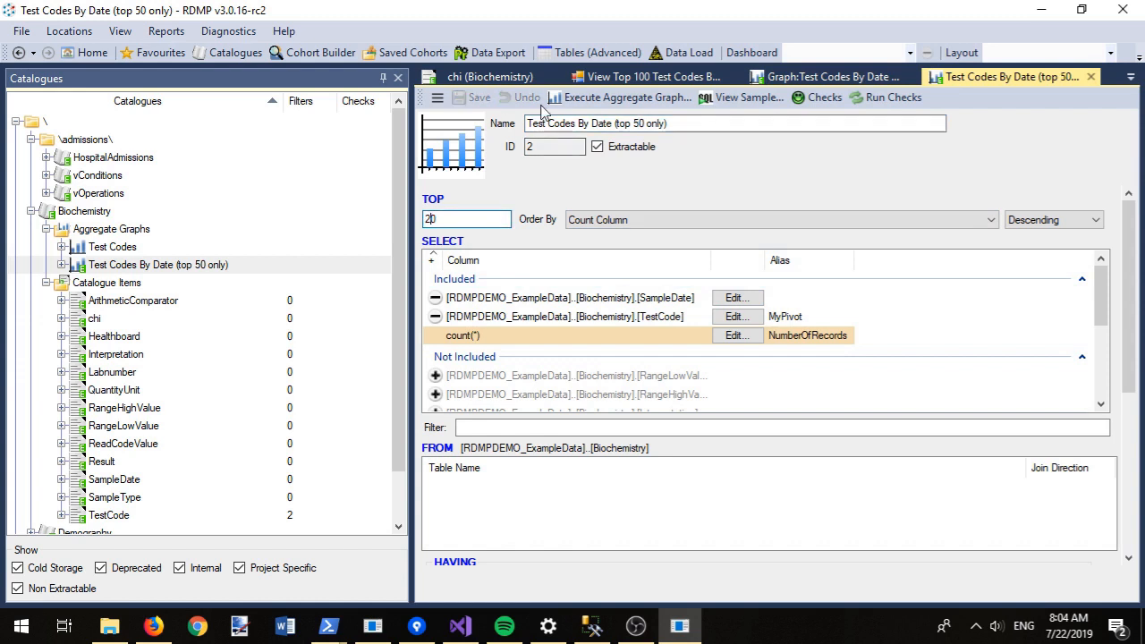
pyautogui.click(592, 98)
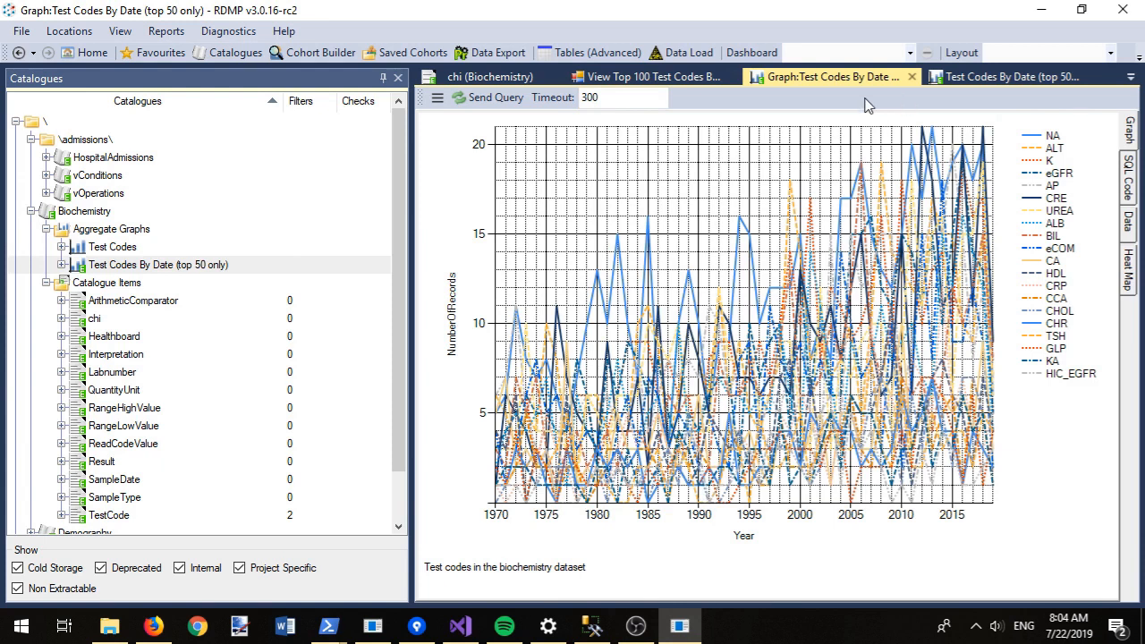
# Step: Graph the Creatinine filter's matches on Test Codes By Date, showing creatinine codes like CRE and CREAT per year
pyautogui.moveTo(396, 230); pyautogui.dragTo(396, 257)
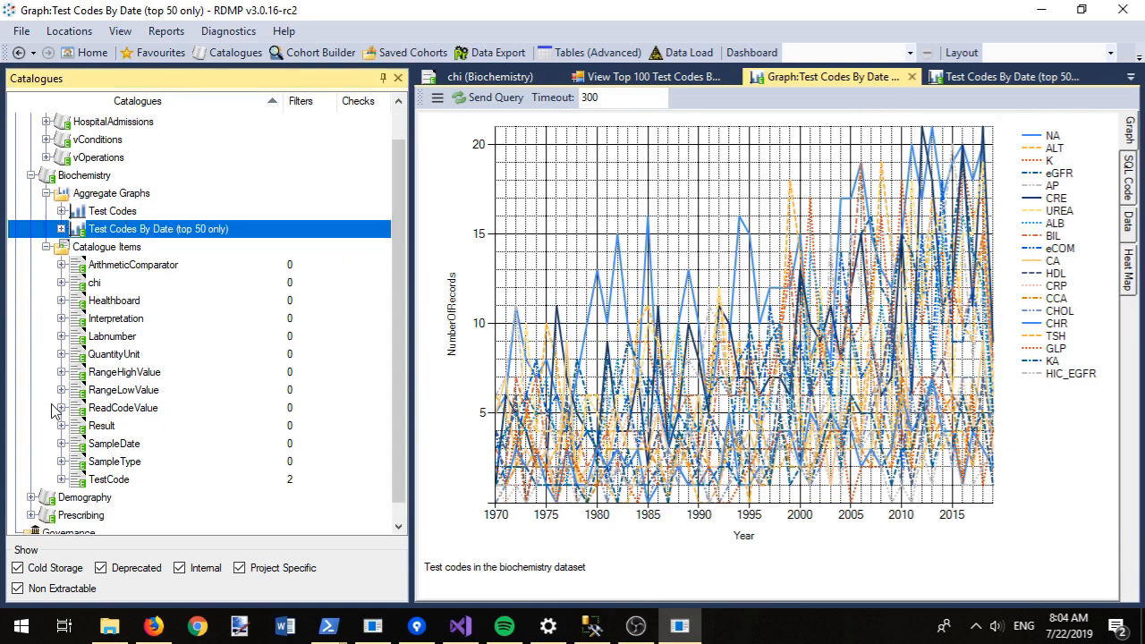
pyautogui.click(61, 479)
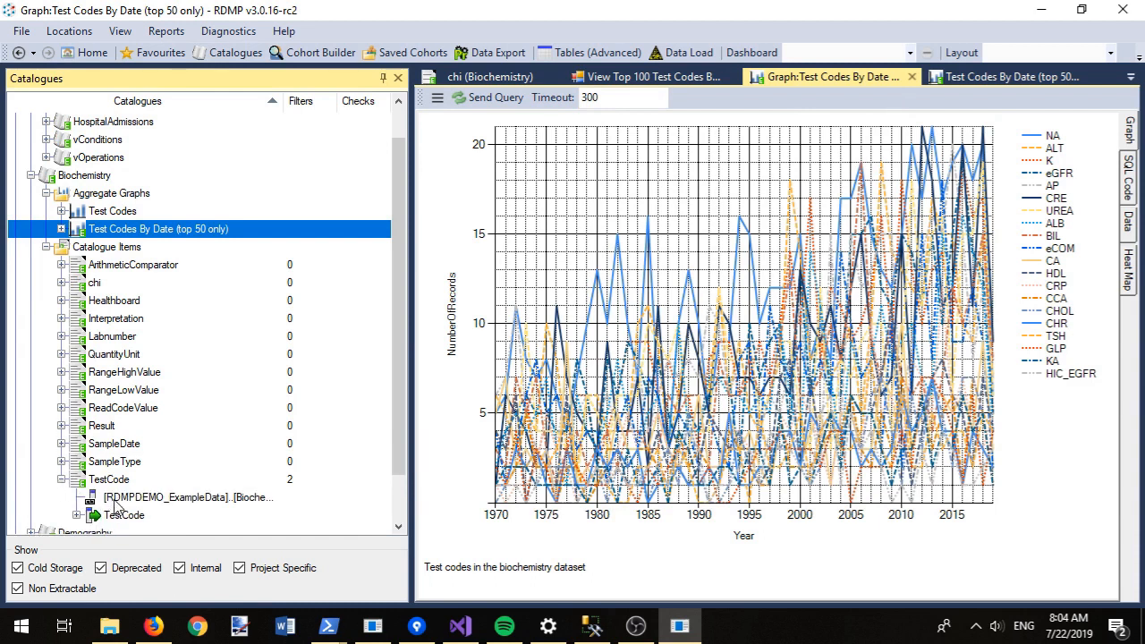
pyautogui.click(77, 516)
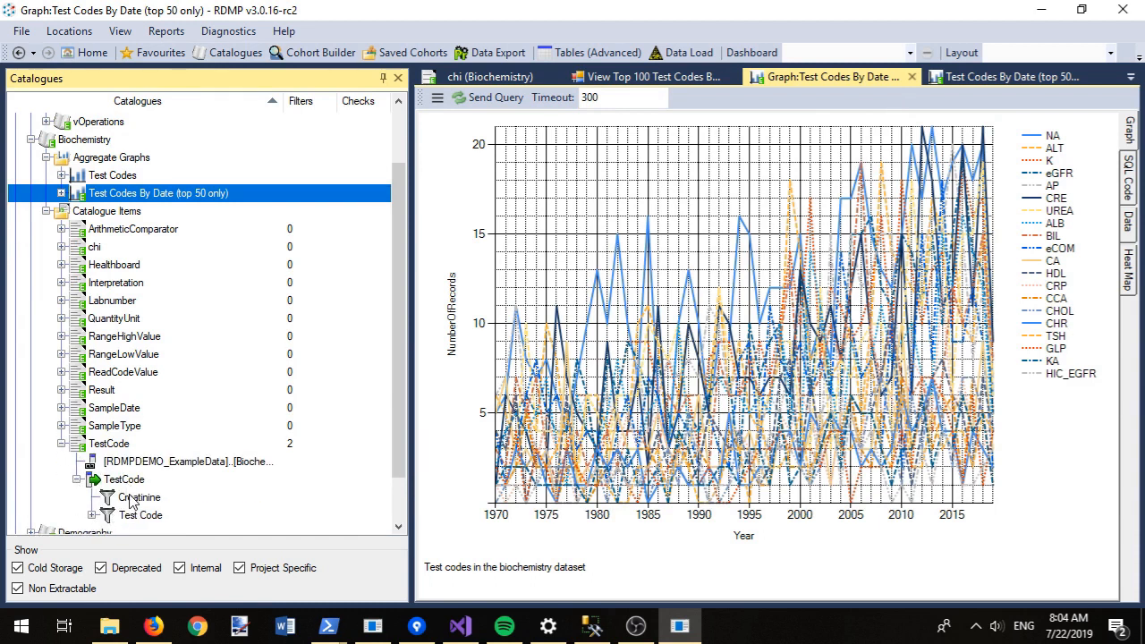
pyautogui.click(91, 515)
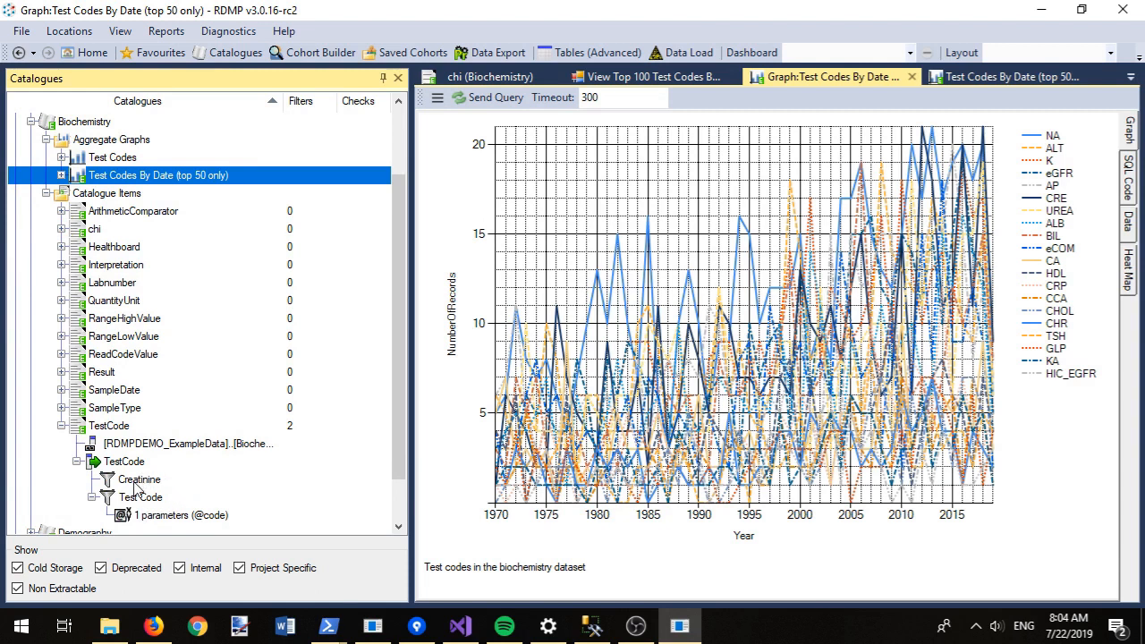
pyautogui.rightClick(136, 486)
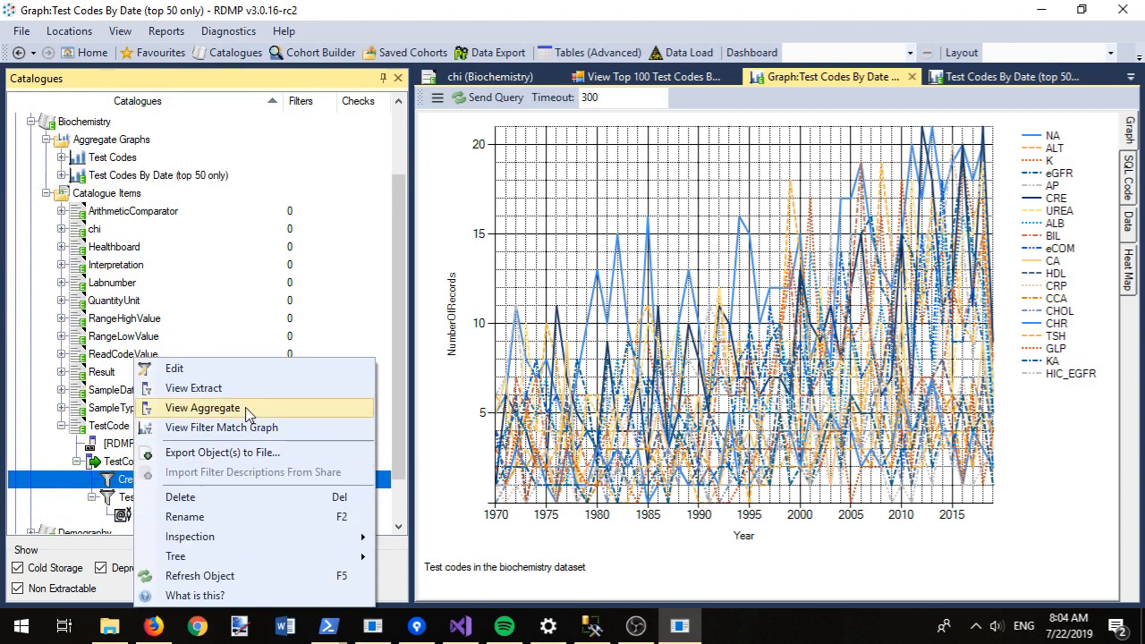
pyautogui.click(249, 430)
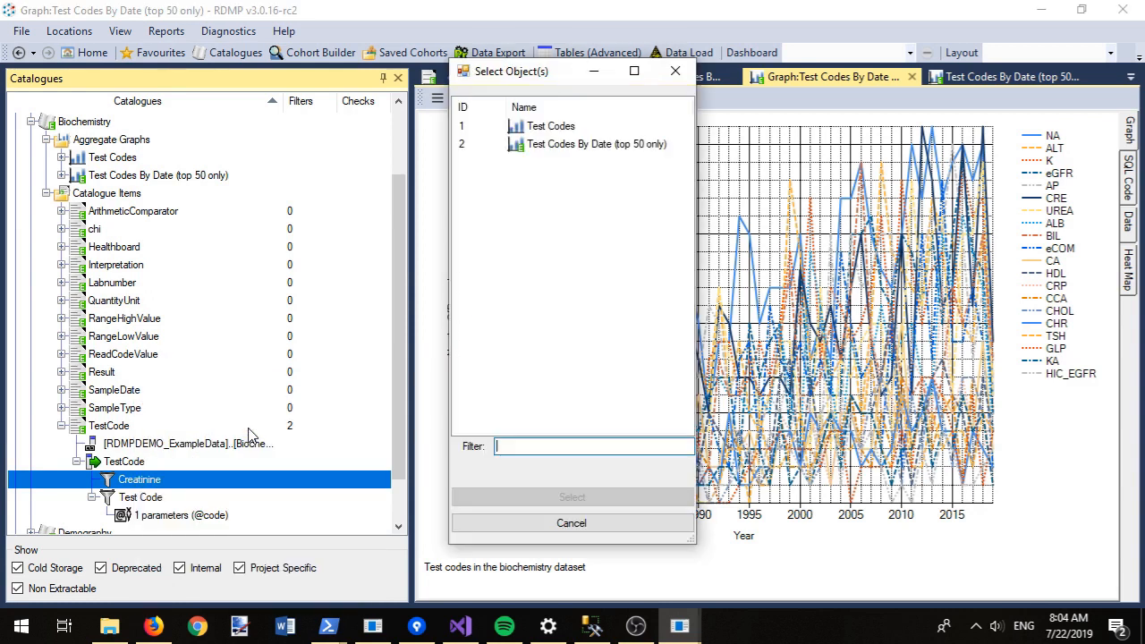
pyautogui.doubleClick(569, 147)
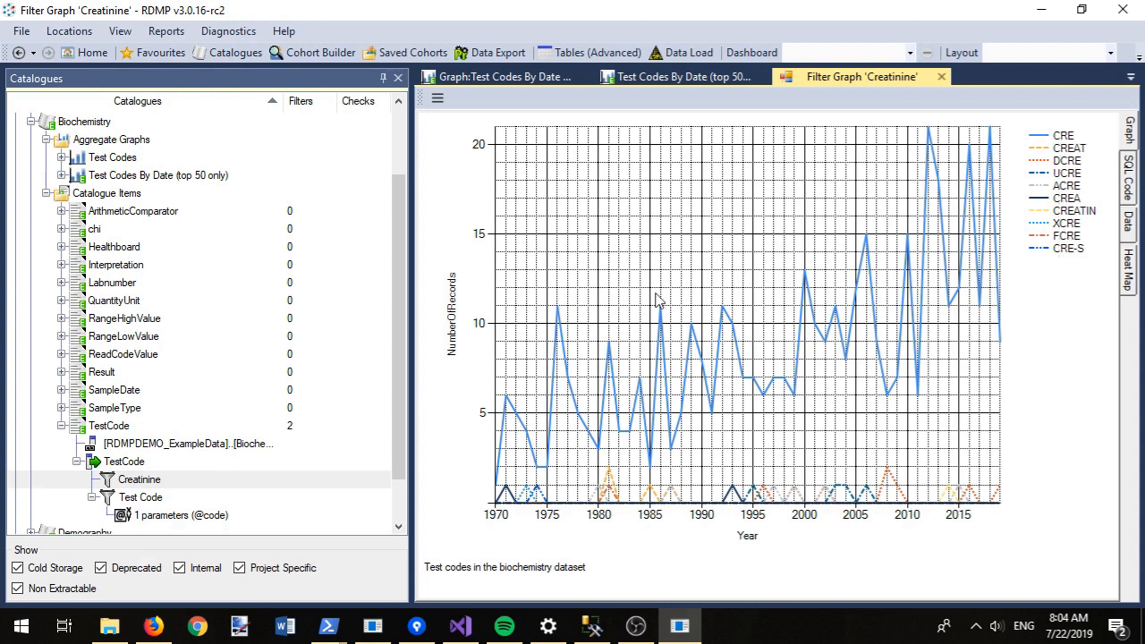
# Step: Create a new TestCode filter named HBA1C, described as matching HBA1c test results
pyautogui.rightClick(126, 463)
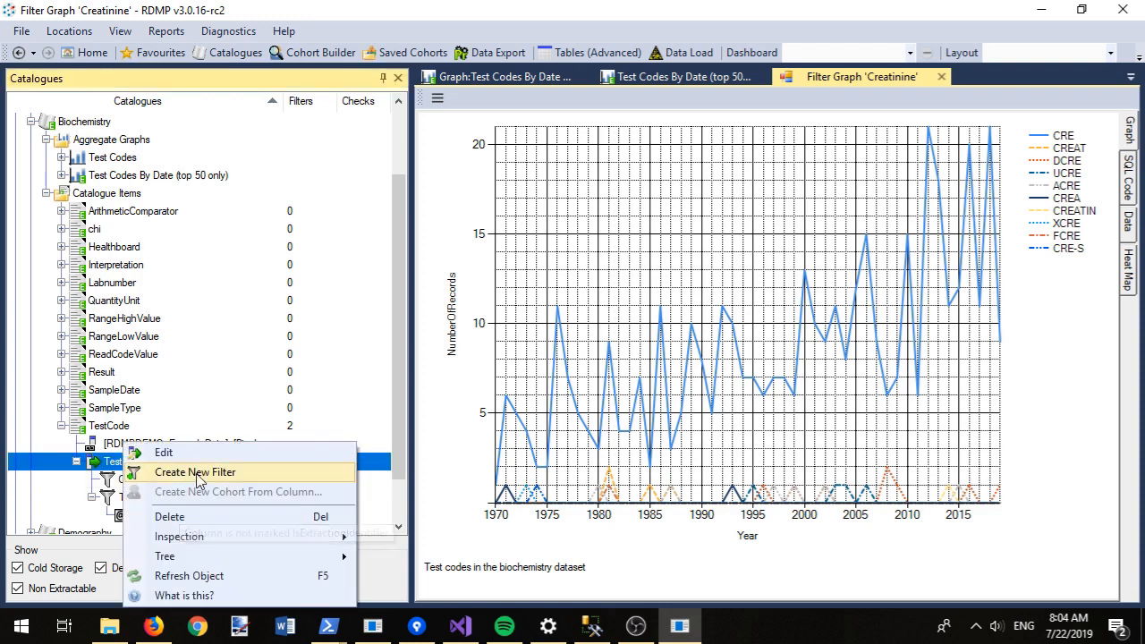
pyautogui.click(194, 474)
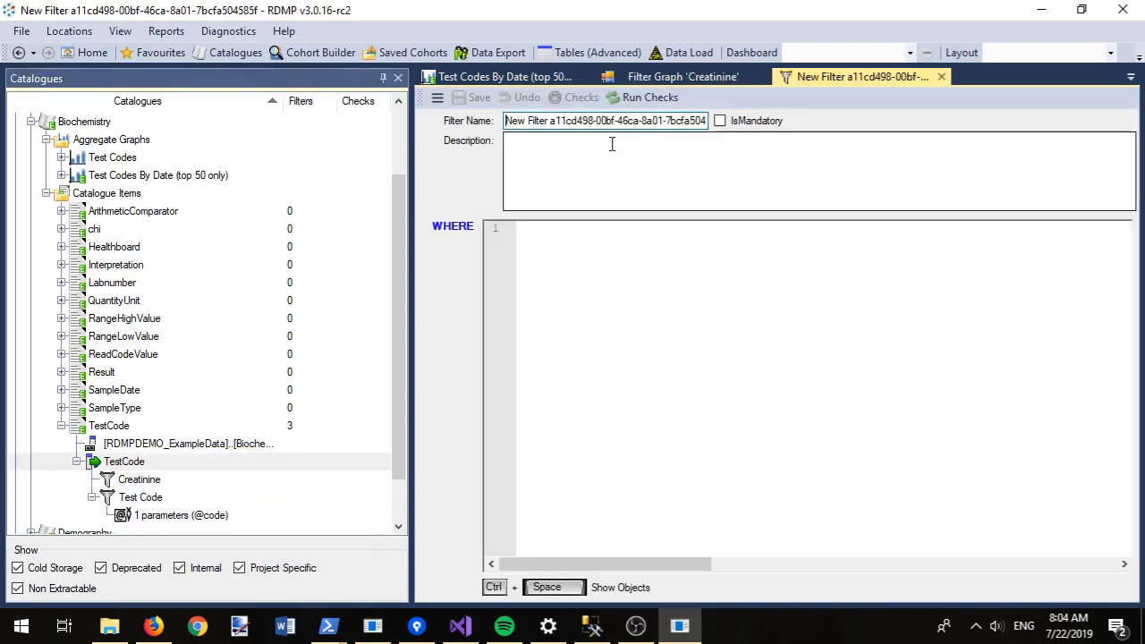
pyautogui.hotkey('ctrl', 'a')
pyautogui.write('H')
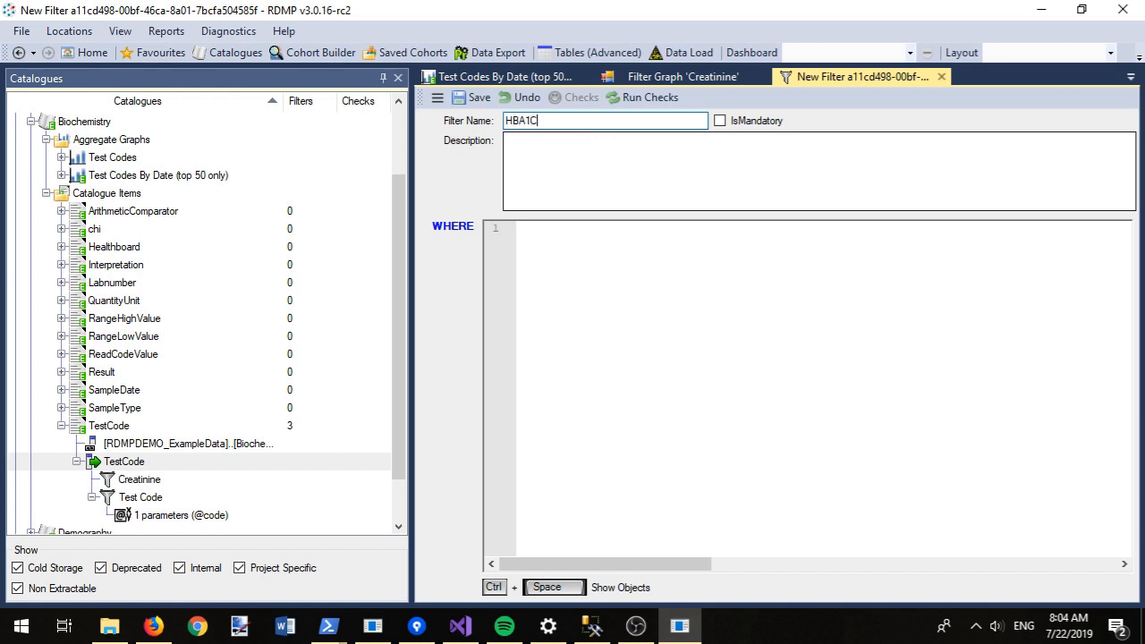
pyautogui.click(582, 164)
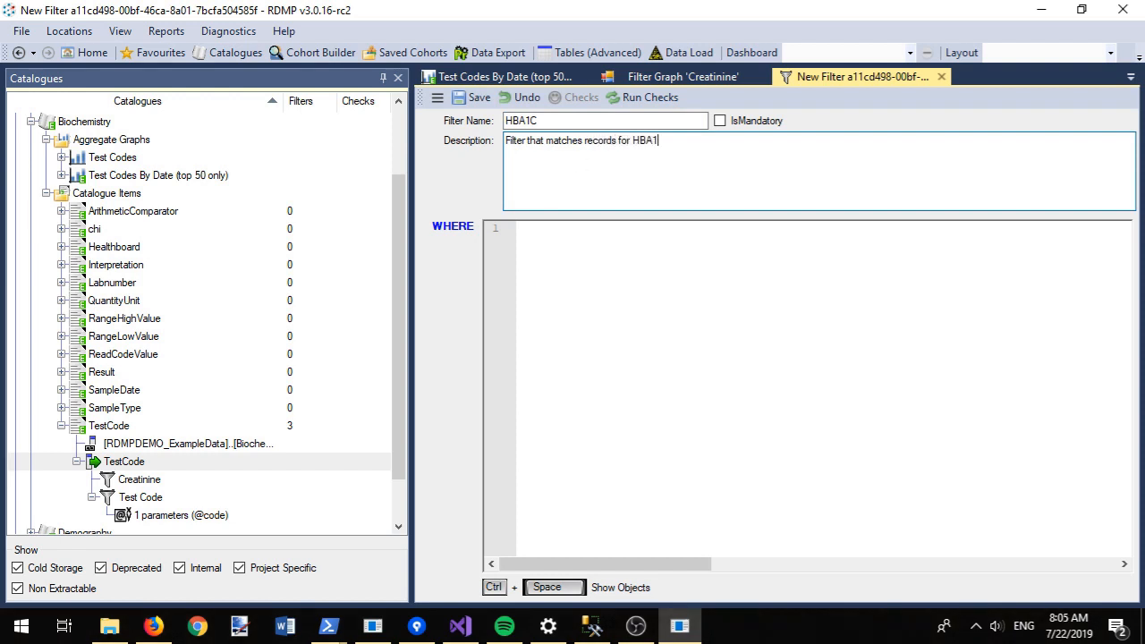
pyautogui.write('Filter that matches records for HBA1c test results only')
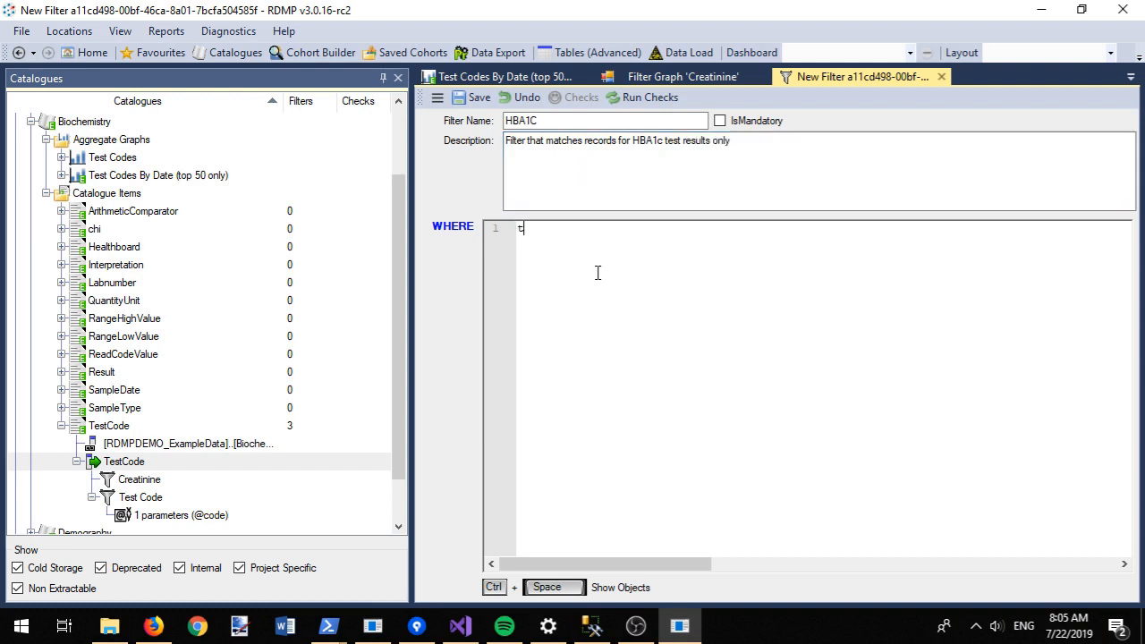
# Step: Set the filter's condition to [..].[TestCode] like '%HBA%' and save it
pyautogui.hotkey('ctrl', 'space')
pyautogui.press('Return')
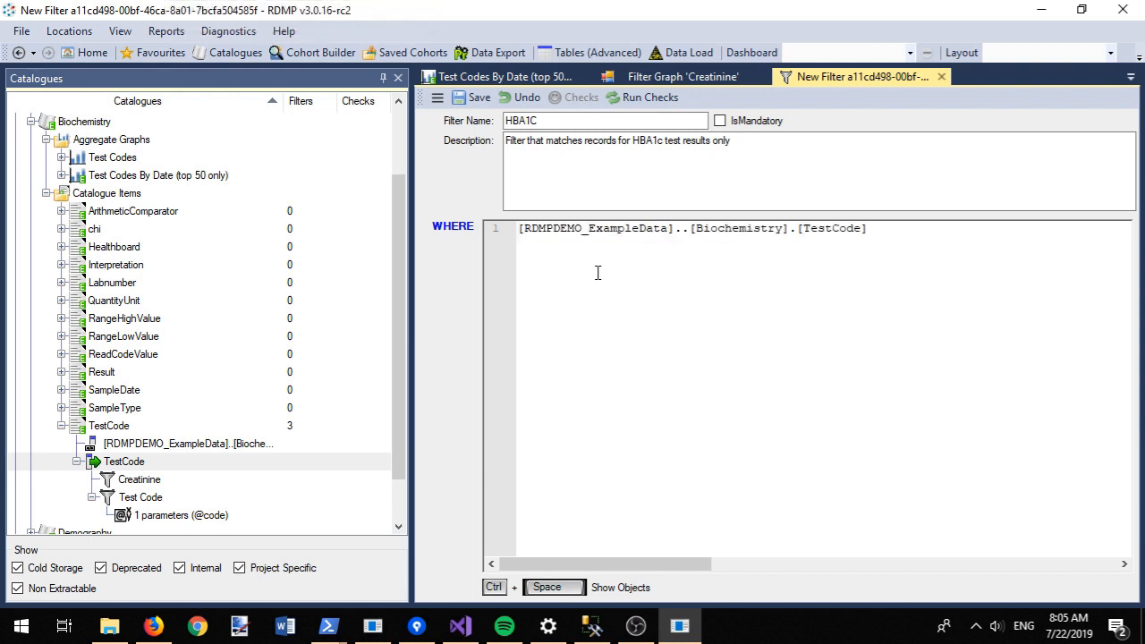
pyautogui.write("like '%HBA%")
pyautogui.click(594, 274)
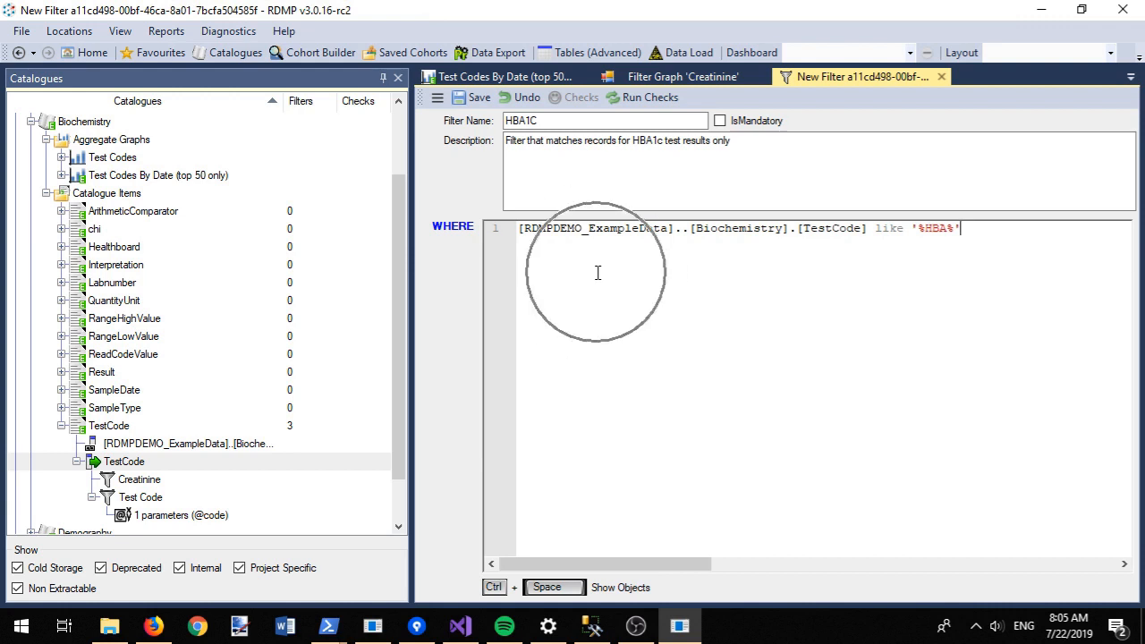
pyautogui.click(473, 96)
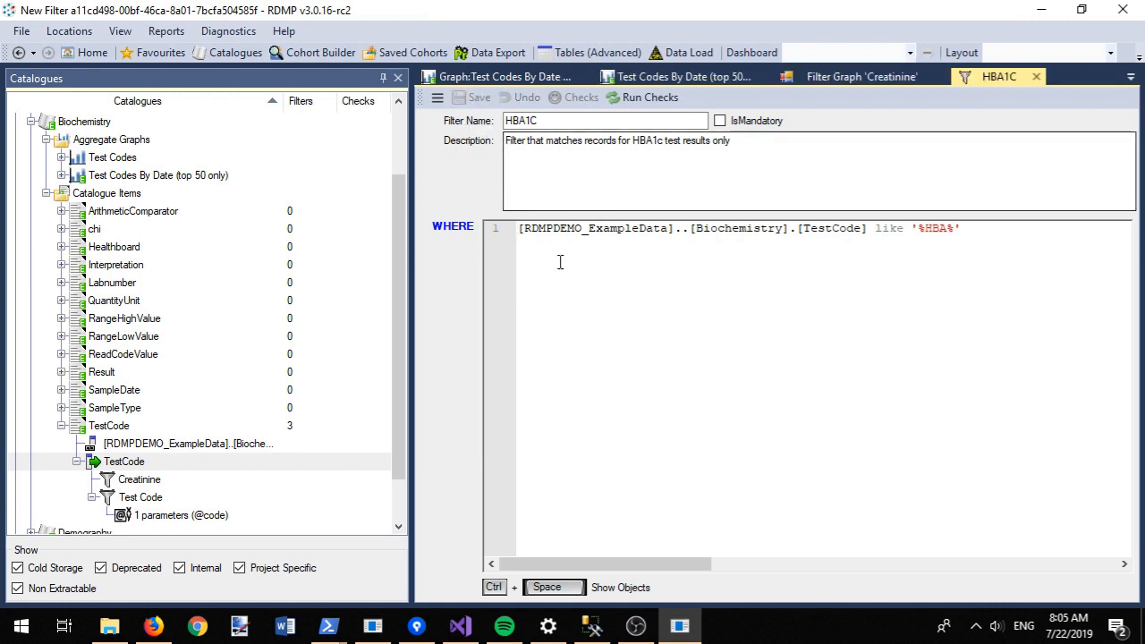
# Step: Graph HBA1C matches on Test Codes By Date, showing yearly counts for HBA1, HBAC, HBA1C and HBA
pyautogui.click(438, 97)
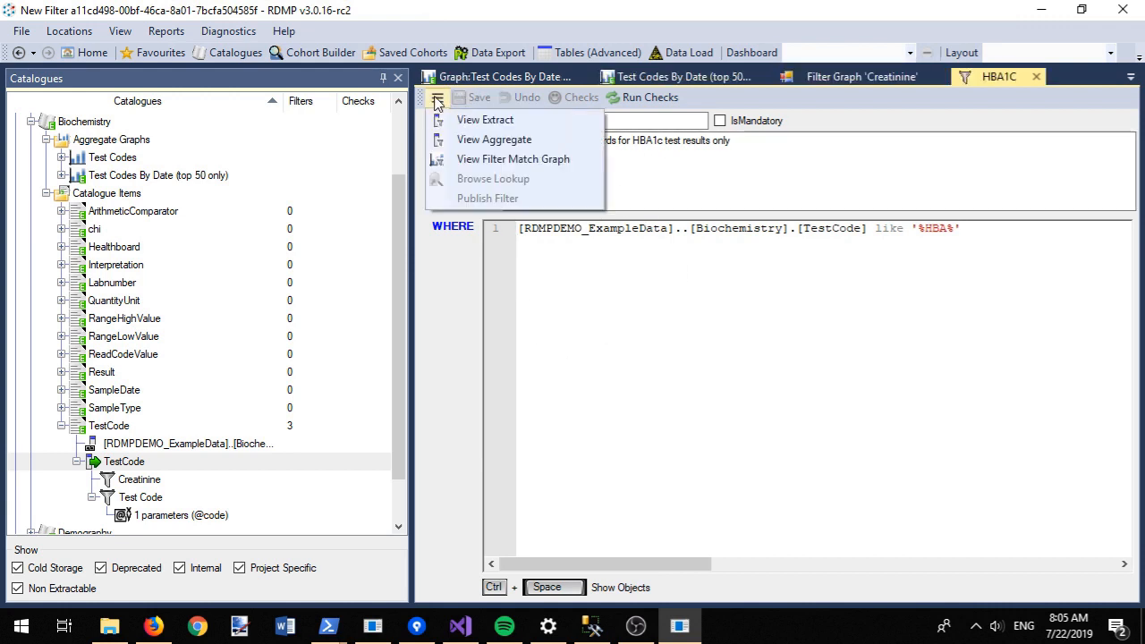
pyautogui.click(472, 160)
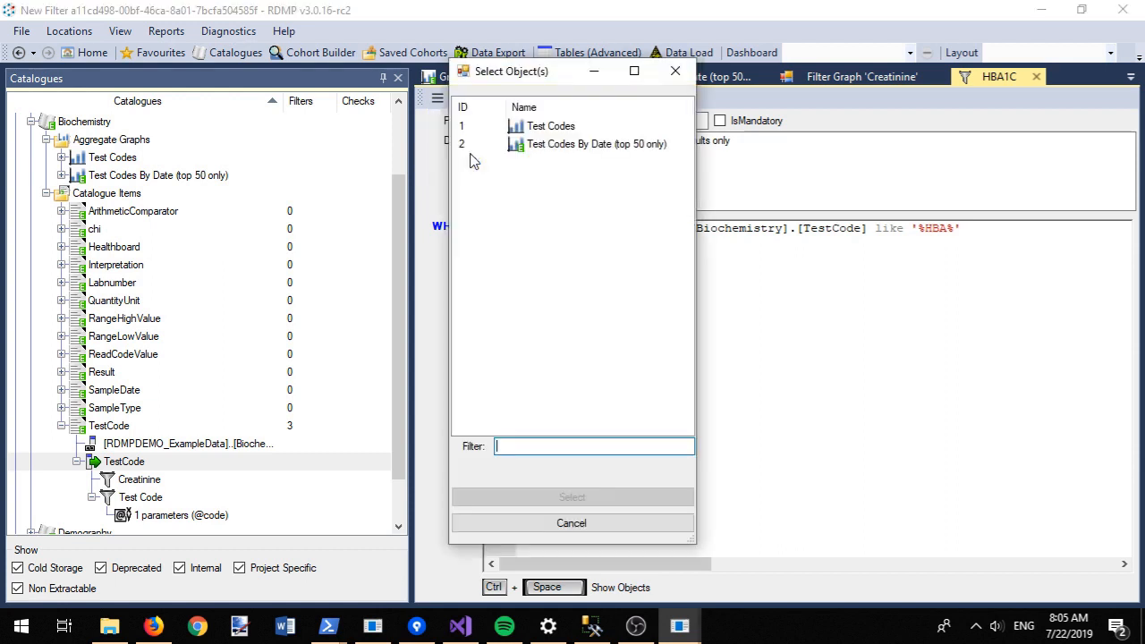
pyautogui.doubleClick(565, 147)
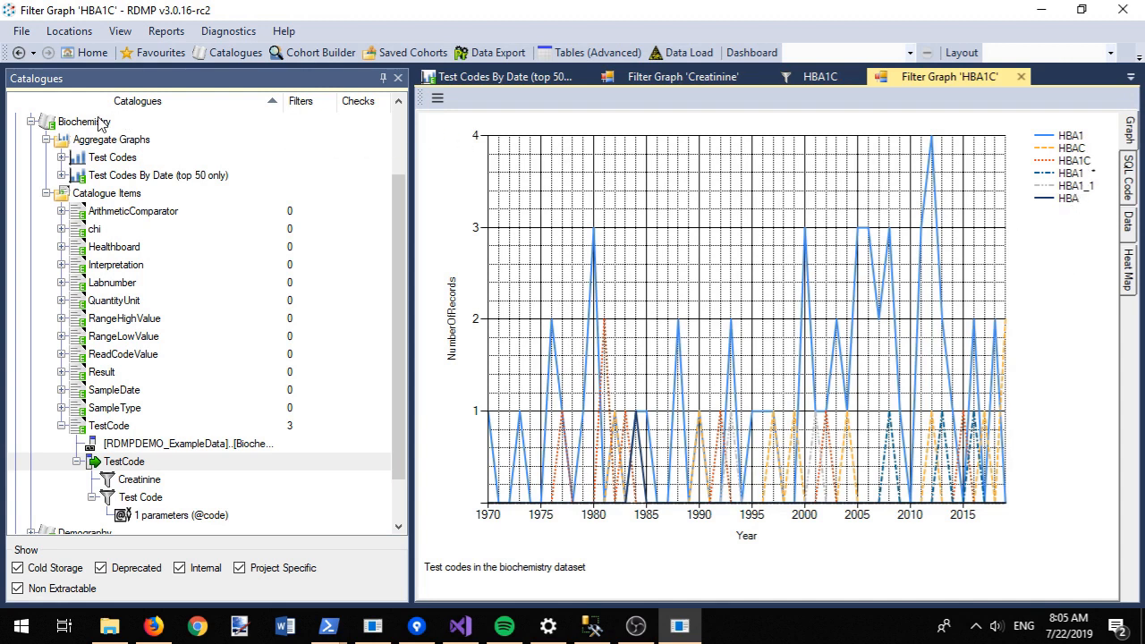
pyautogui.click(31, 122)
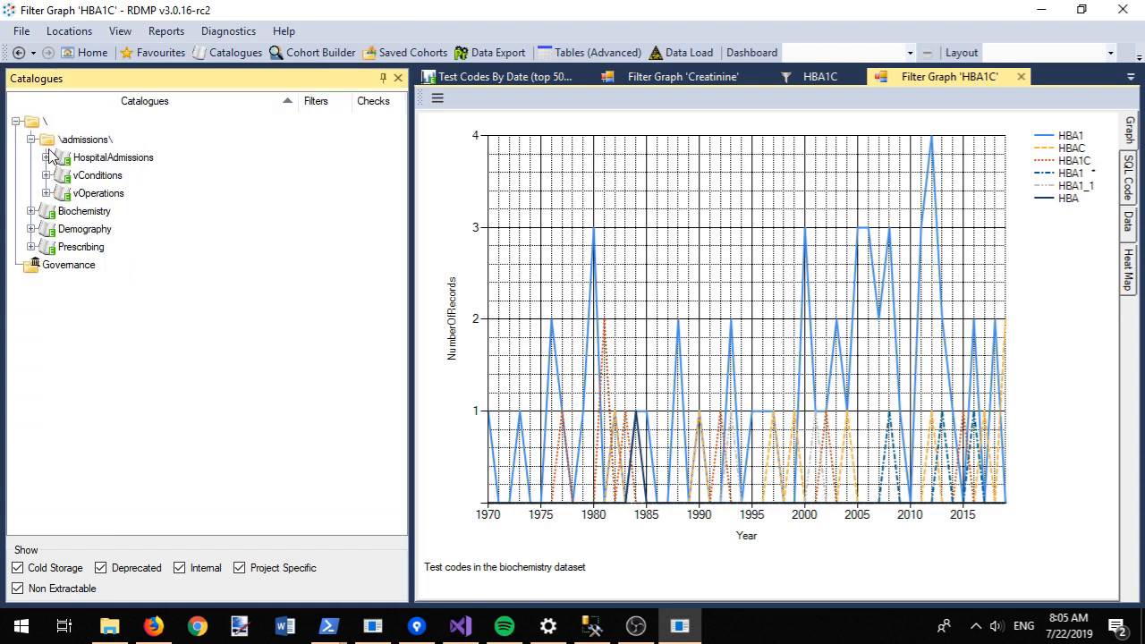
pyautogui.click(46, 157)
# Step: Add a new aggregate graph to HospitalAdmissions, renaming it starting with 'Uniq'
pyautogui.click(94, 158)
pyautogui.rightClick(96, 158)
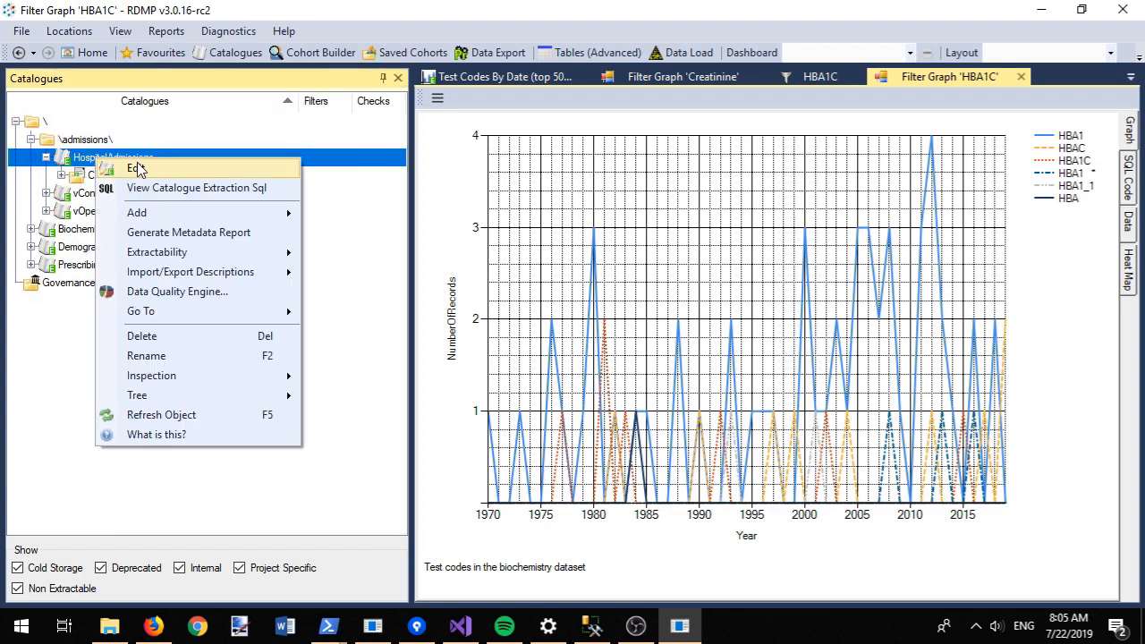
pyautogui.moveTo(195, 215)
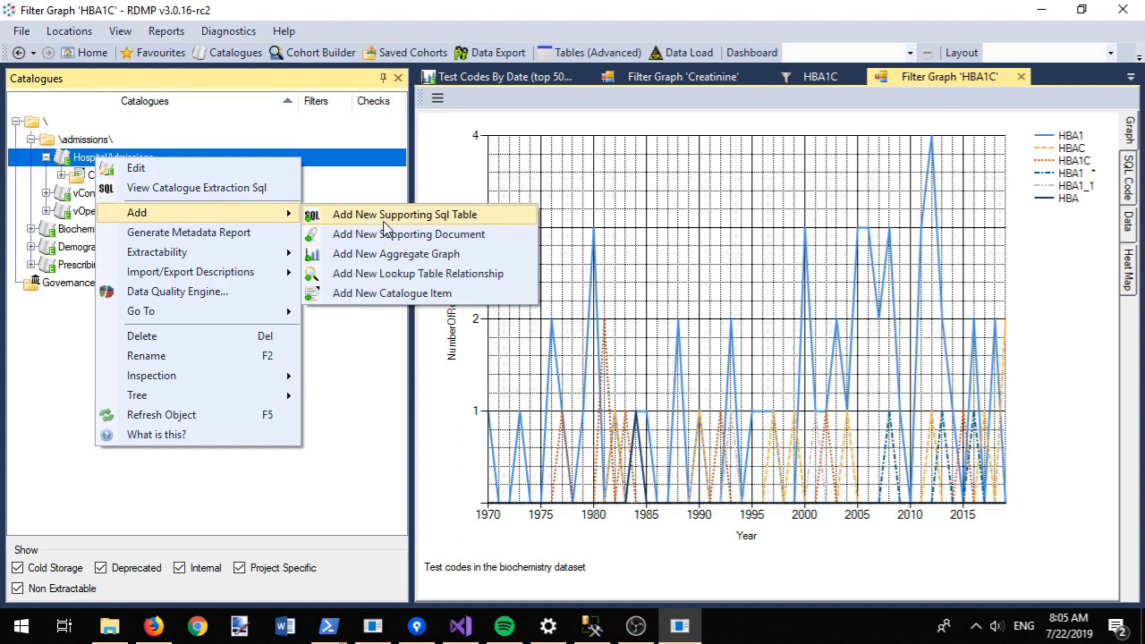
pyautogui.click(395, 257)
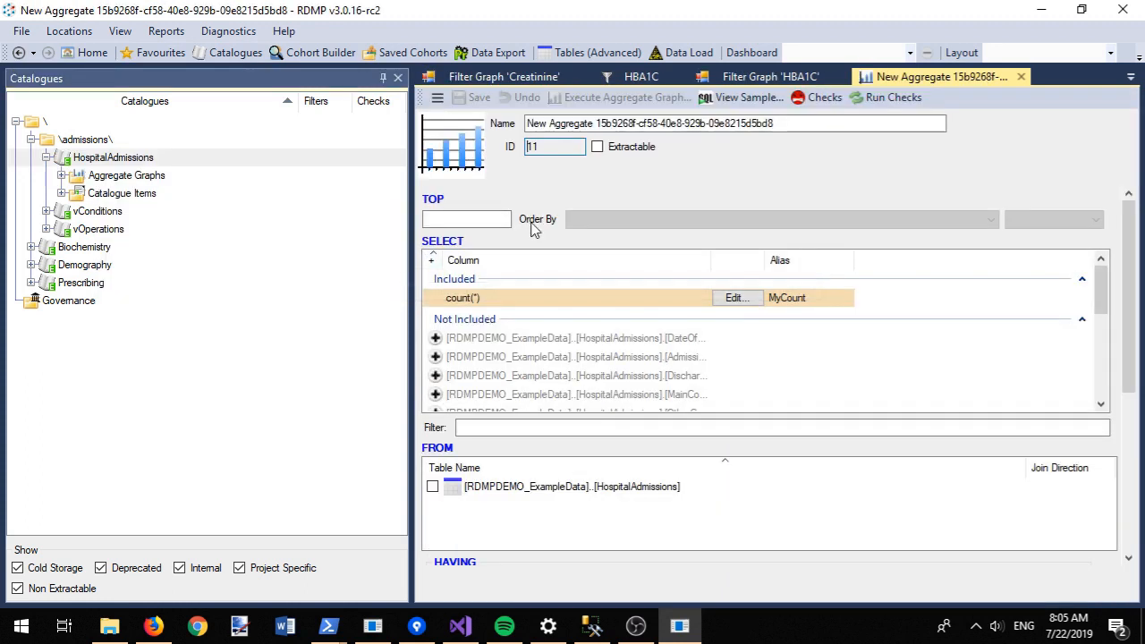
pyautogui.moveTo(777, 124); pyautogui.dragTo(530, 133)
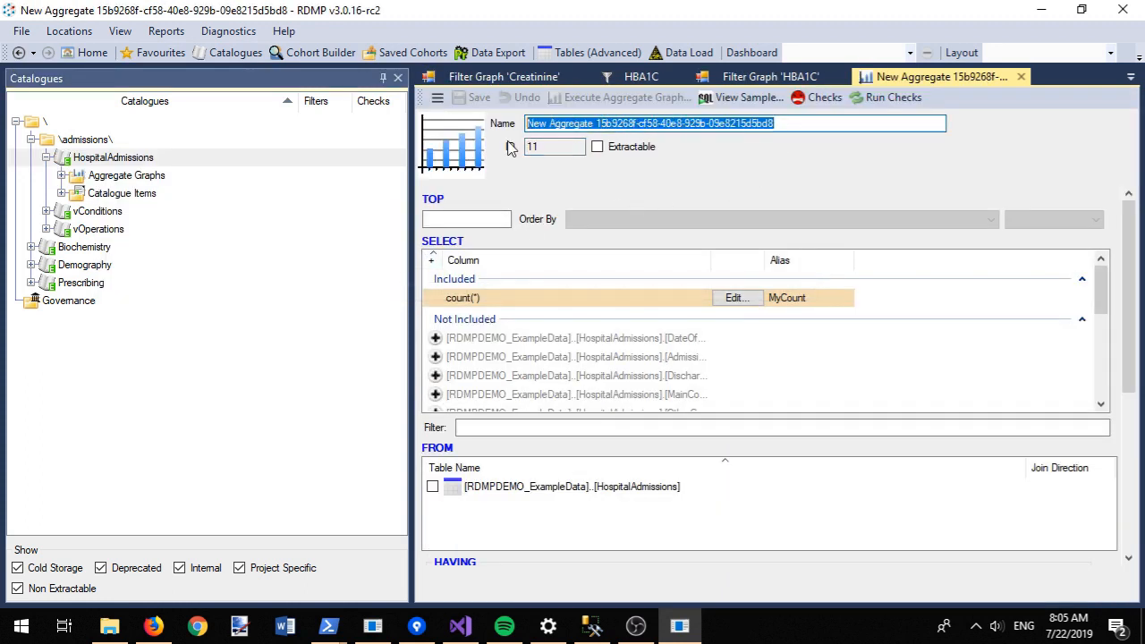
pyautogui.write('Unique patients by year')
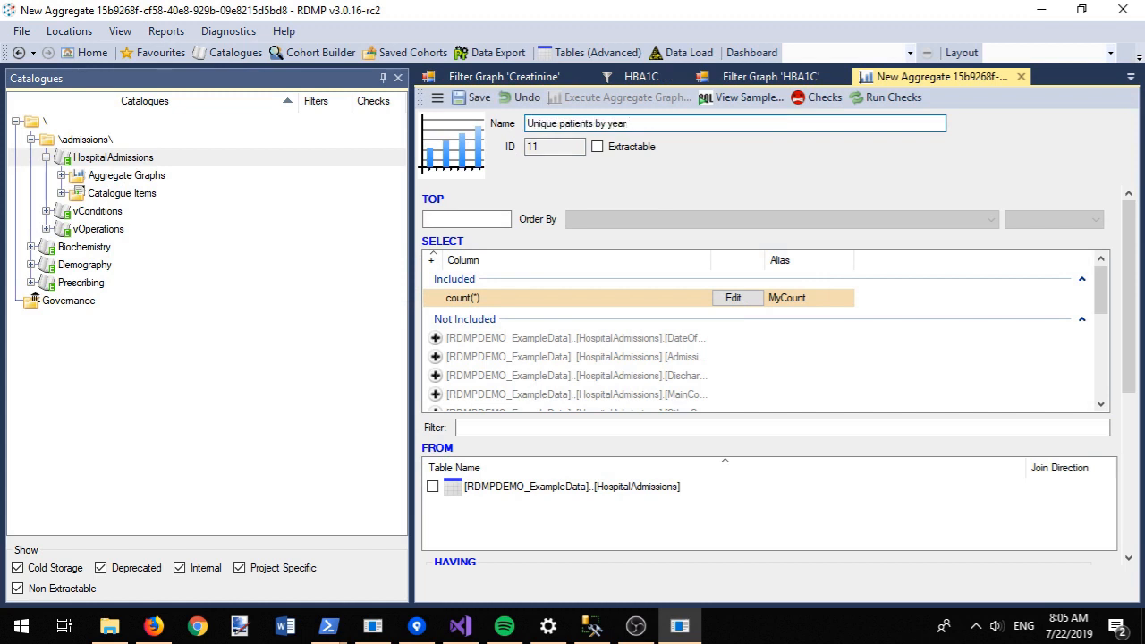
# Step: Include the AdmissionDate column in the aggregate instead of DateOfBirth
pyautogui.click(436, 338)
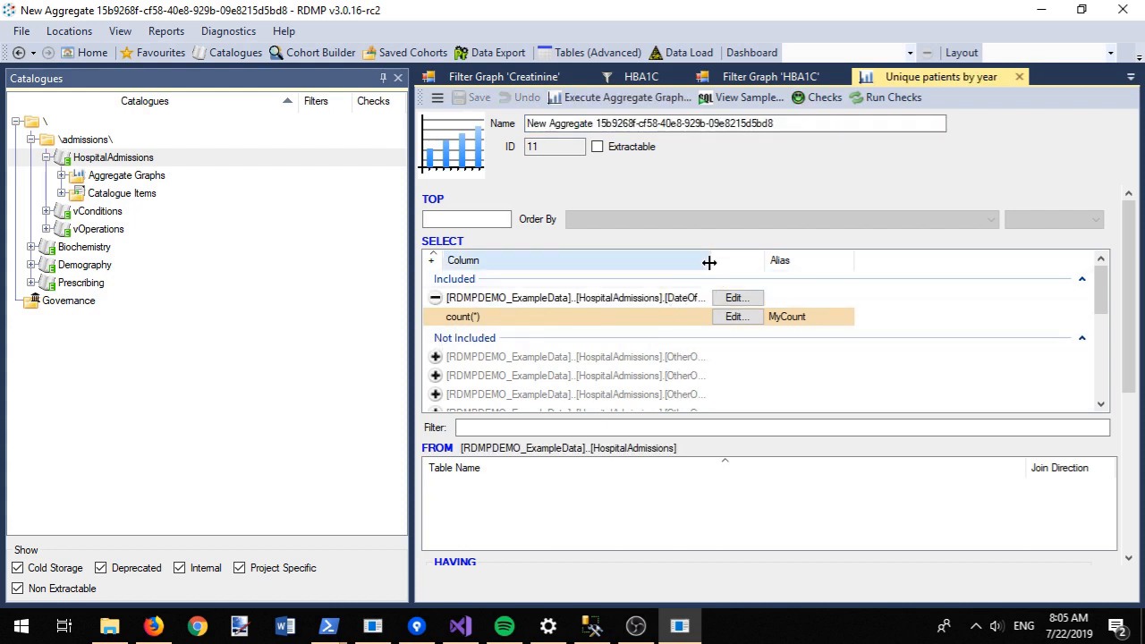
pyautogui.moveTo(708, 260); pyautogui.dragTo(774, 248)
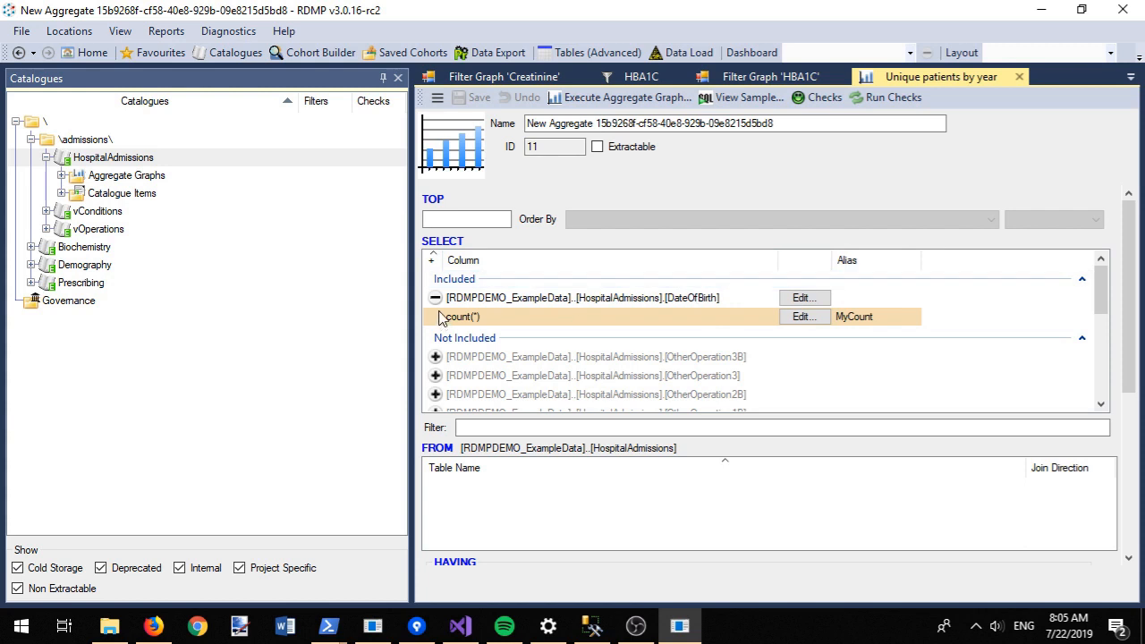
pyautogui.click(514, 426)
pyautogui.write('admission')
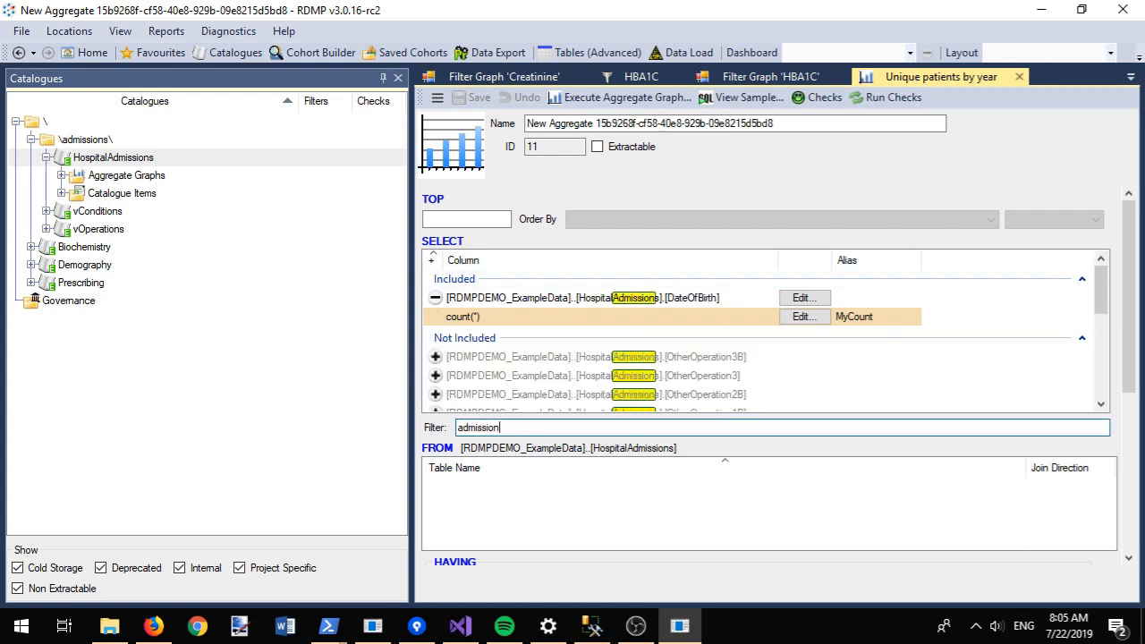
pyautogui.write('d')
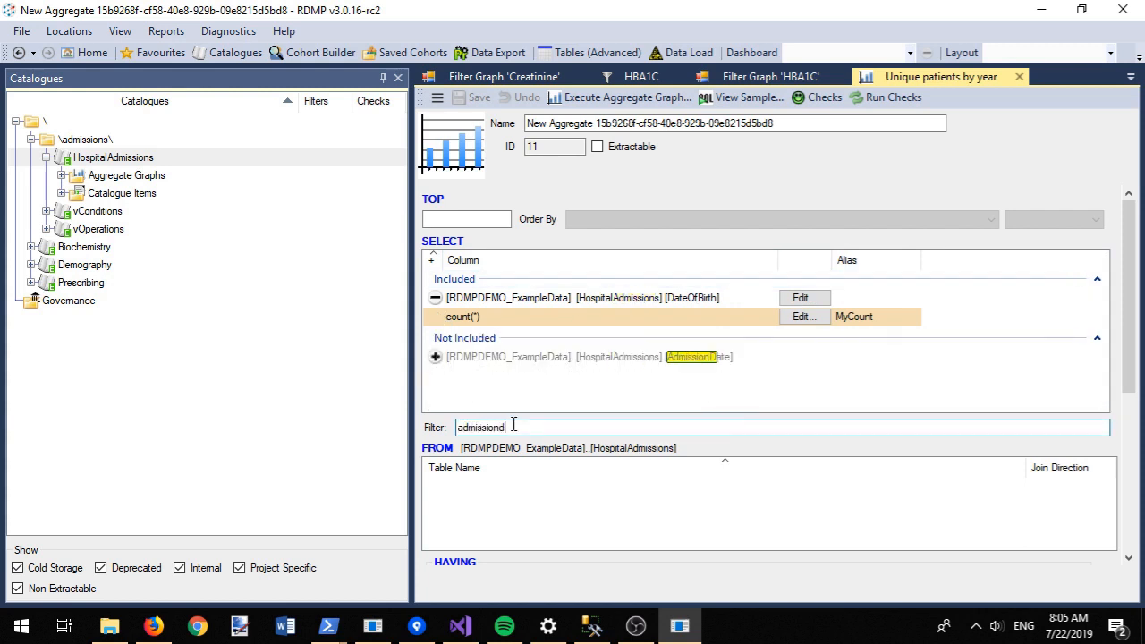
pyautogui.click(436, 357)
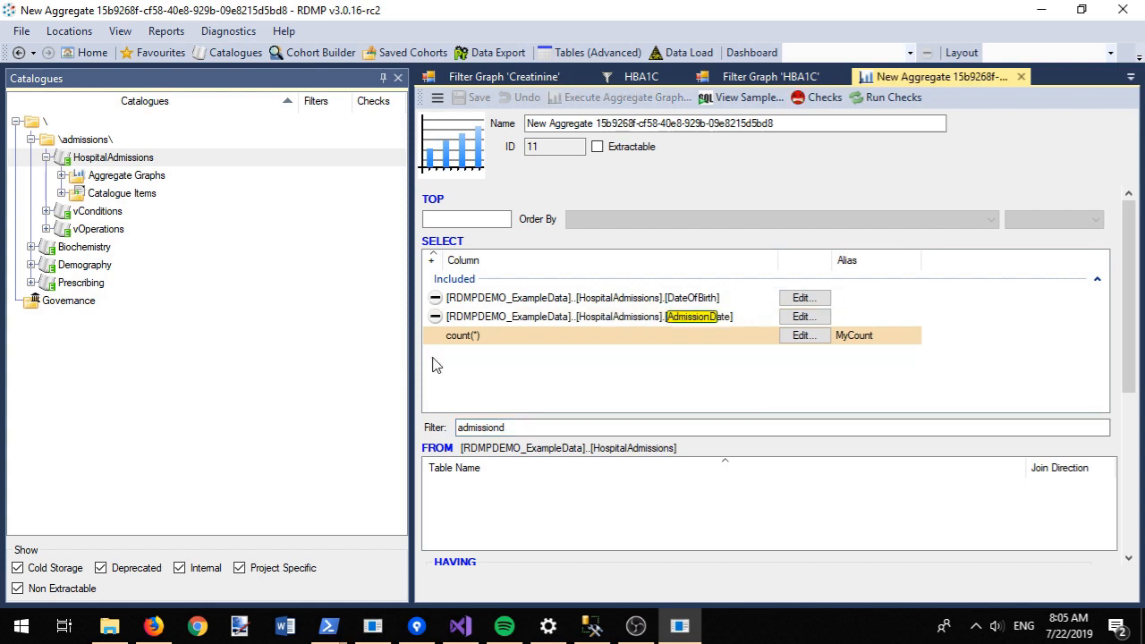
pyautogui.click(436, 298)
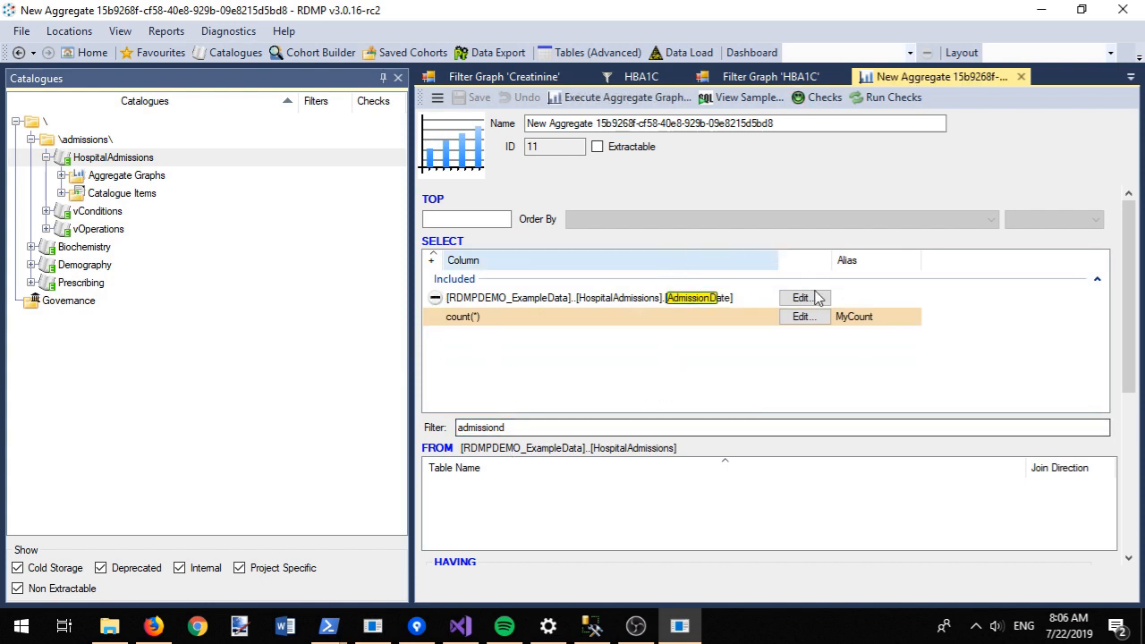
# Step: Change the count(*) expression to count(distinct chi)
pyautogui.click(803, 317)
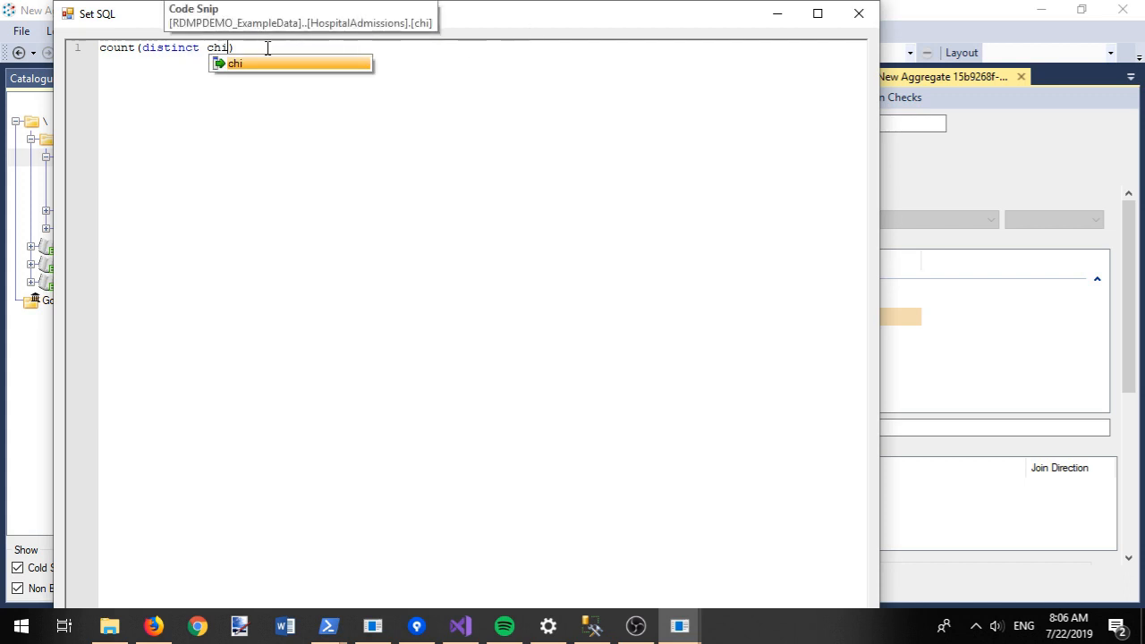
pyautogui.doubleClick(320, 64)
pyautogui.doubleClick(551, 14)
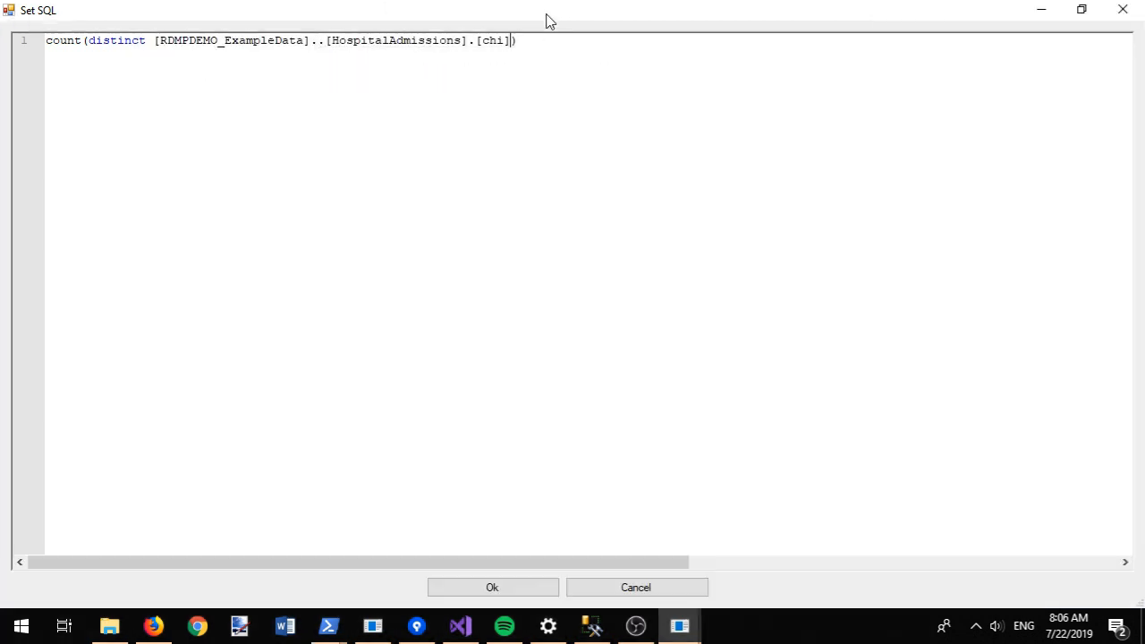
pyautogui.click(490, 588)
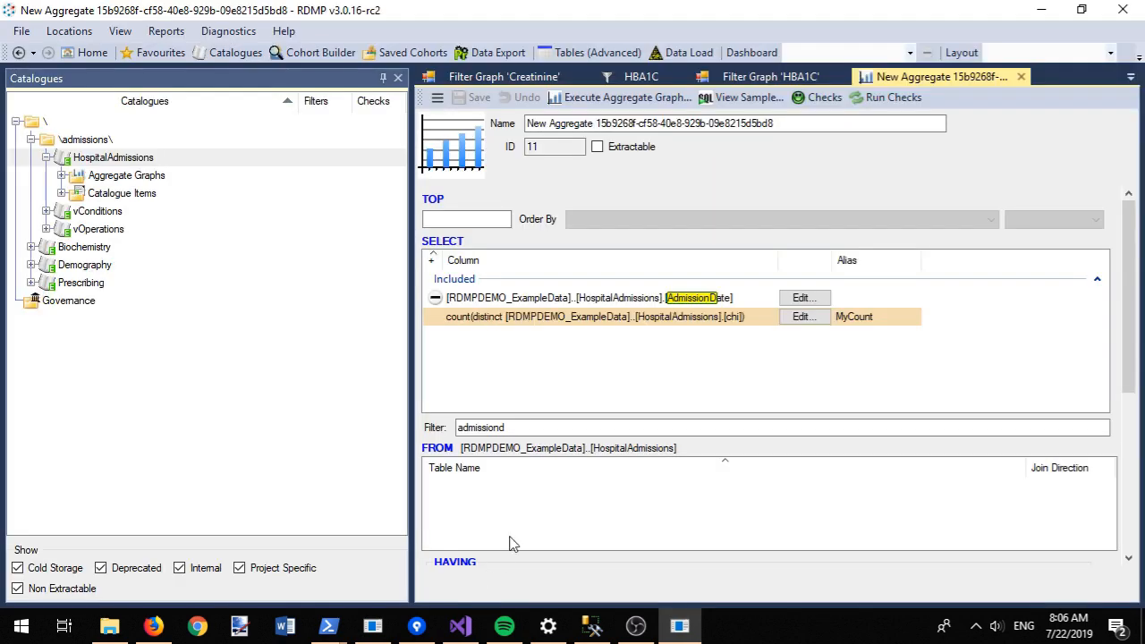
# Step: Set AdmissionDate as the axis with a Year increment and execute the aggregate graph
pyautogui.moveTo(1126, 219); pyautogui.dragTo(1127, 377)
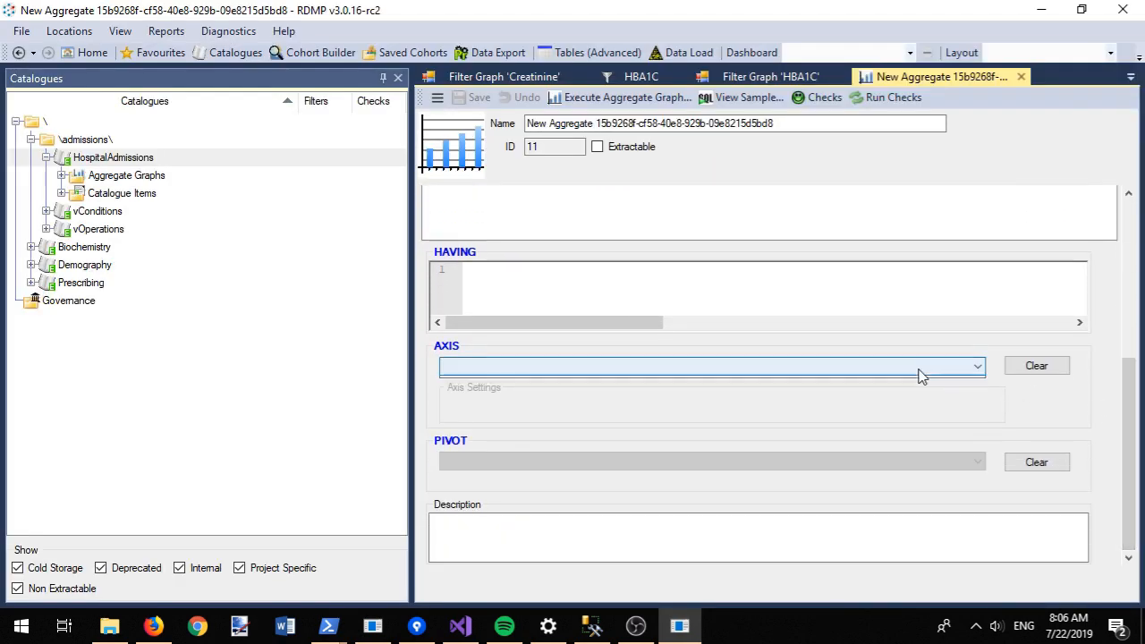
pyautogui.click(975, 367)
pyautogui.click(809, 389)
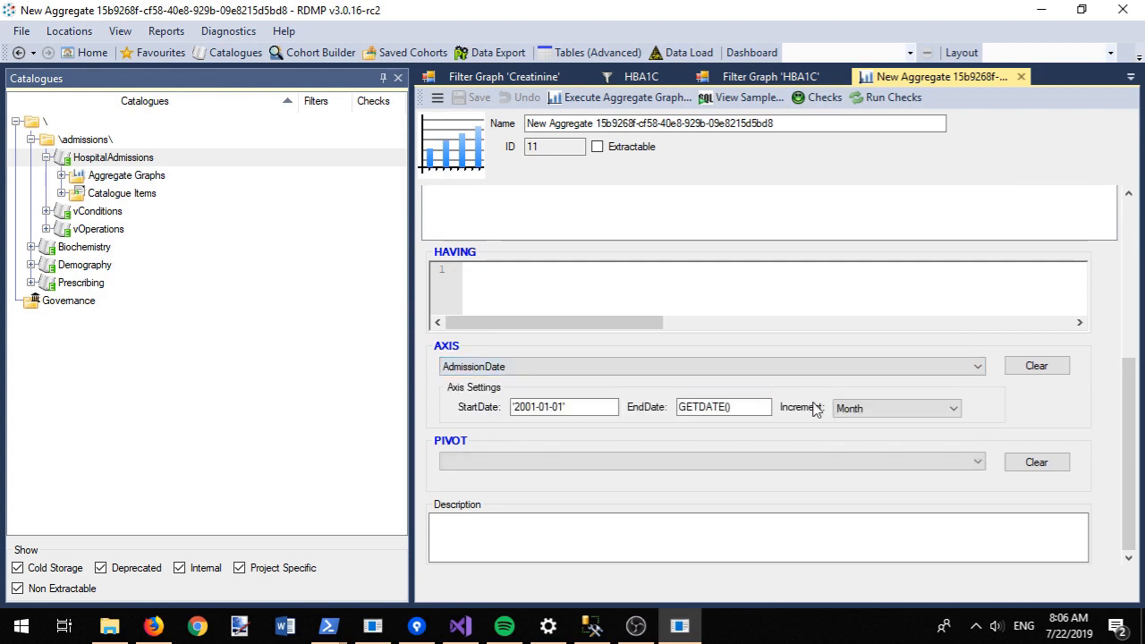
pyautogui.click(843, 412)
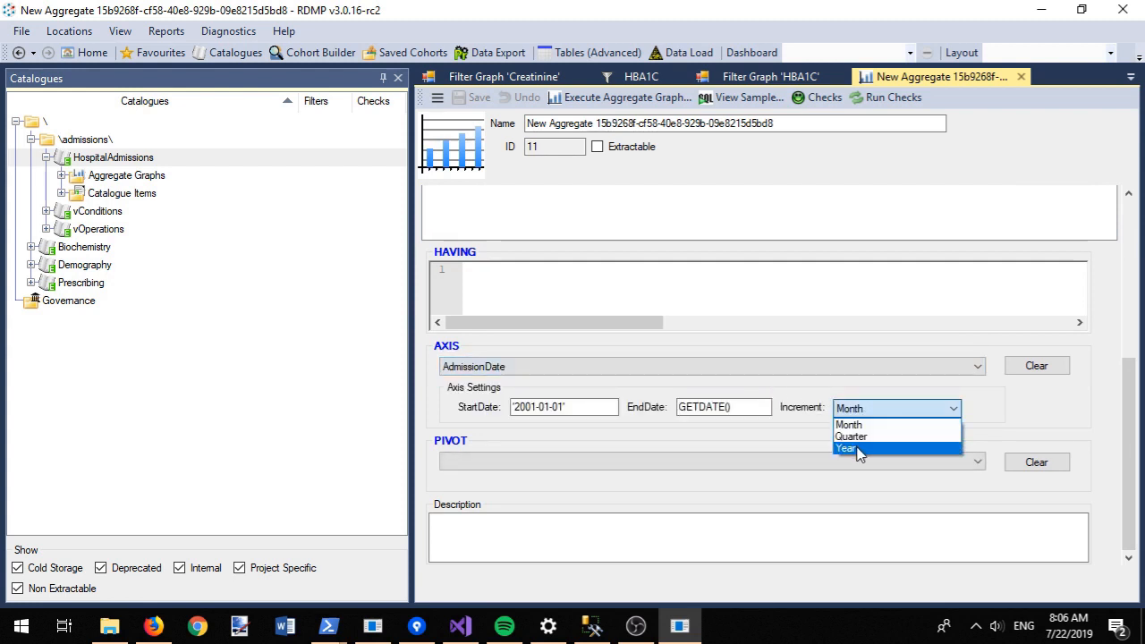
pyautogui.click(850, 448)
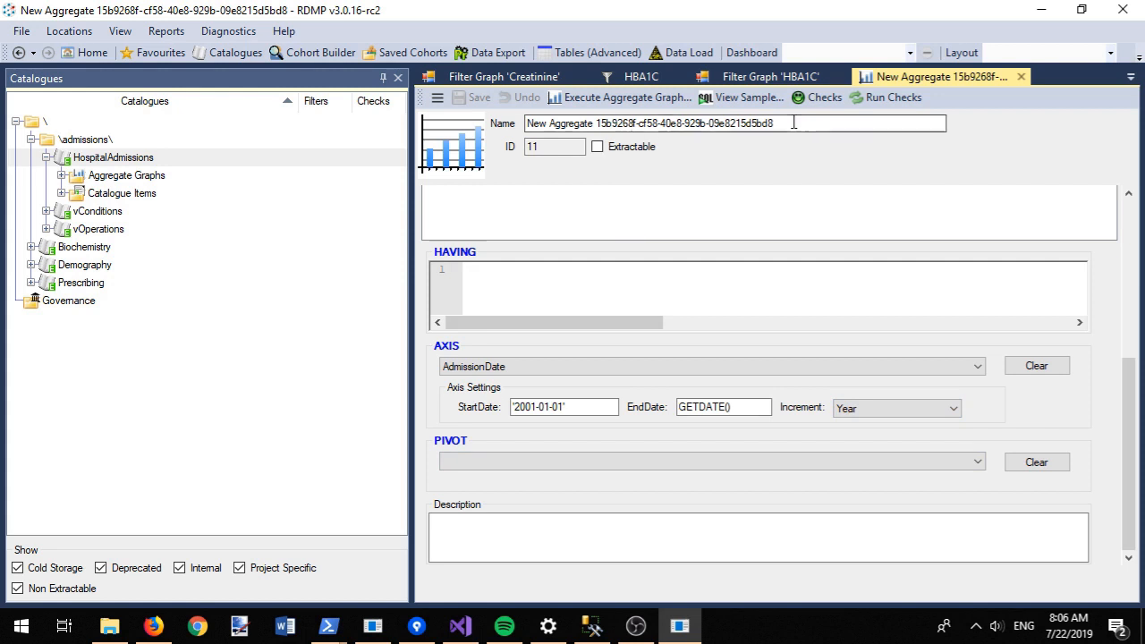
pyautogui.click(611, 97)
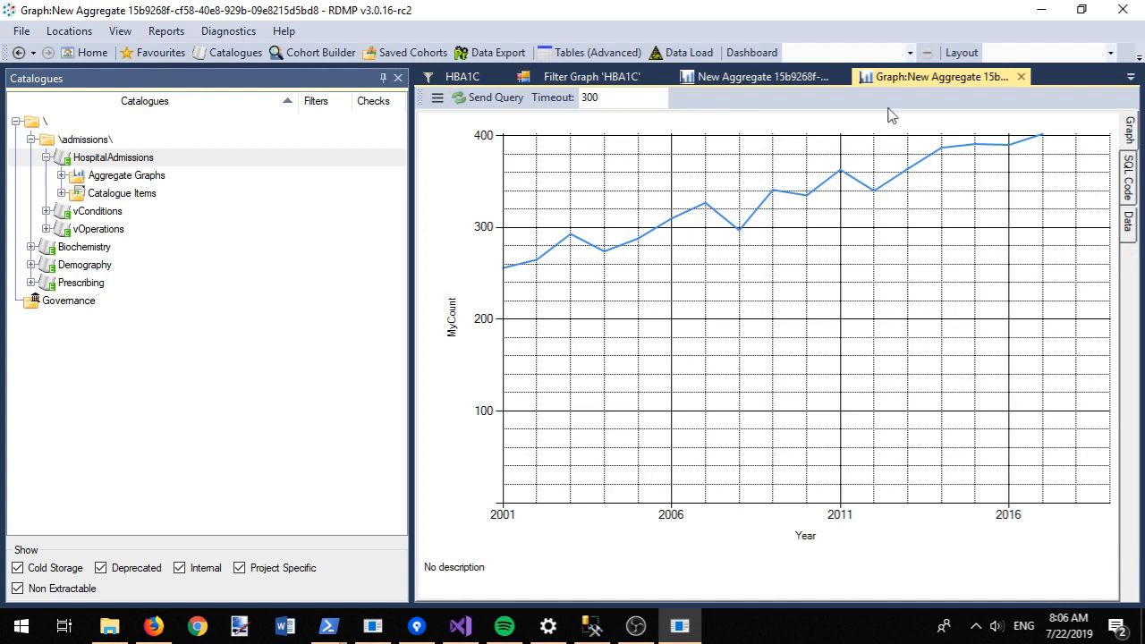
# Step: Close all open tabs, including the HospitalAdmissions aggregate graph
pyautogui.rightClick(951, 81)
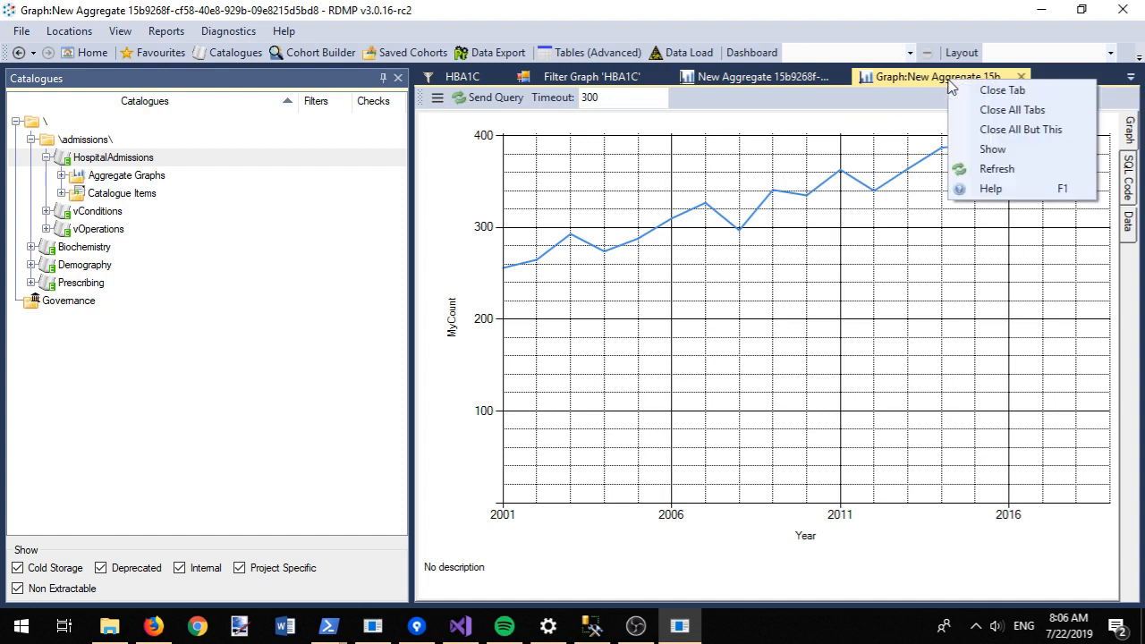
pyautogui.click(982, 130)
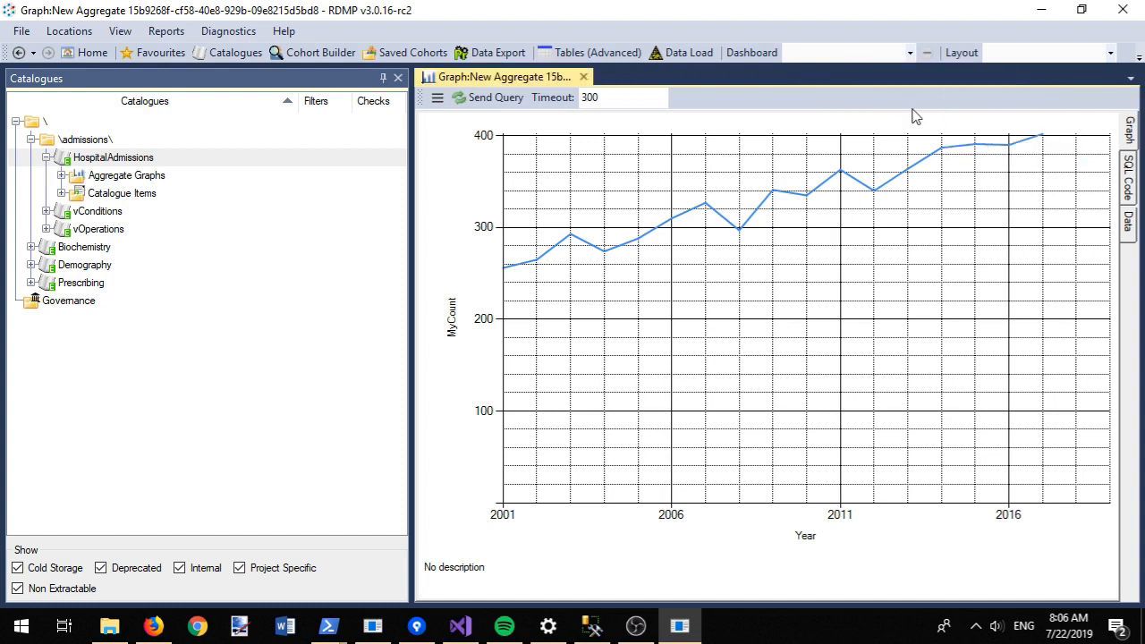
pyautogui.click(586, 77)
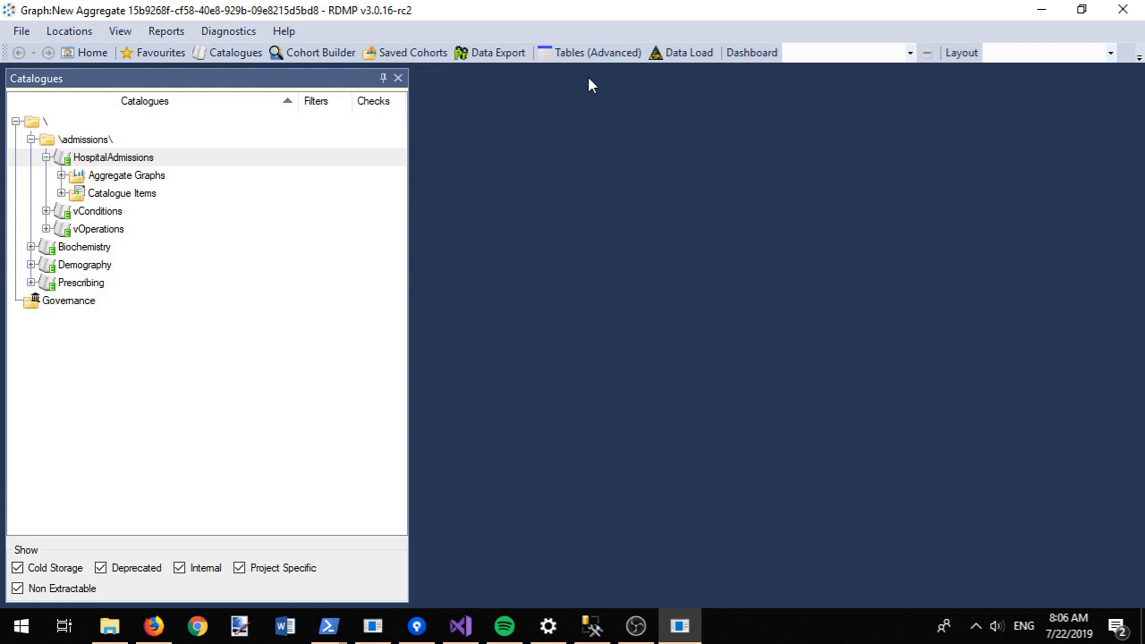
# Step: Create a new governance period named 'Tayside and Fife Governance'
pyautogui.rightClick(79, 301)
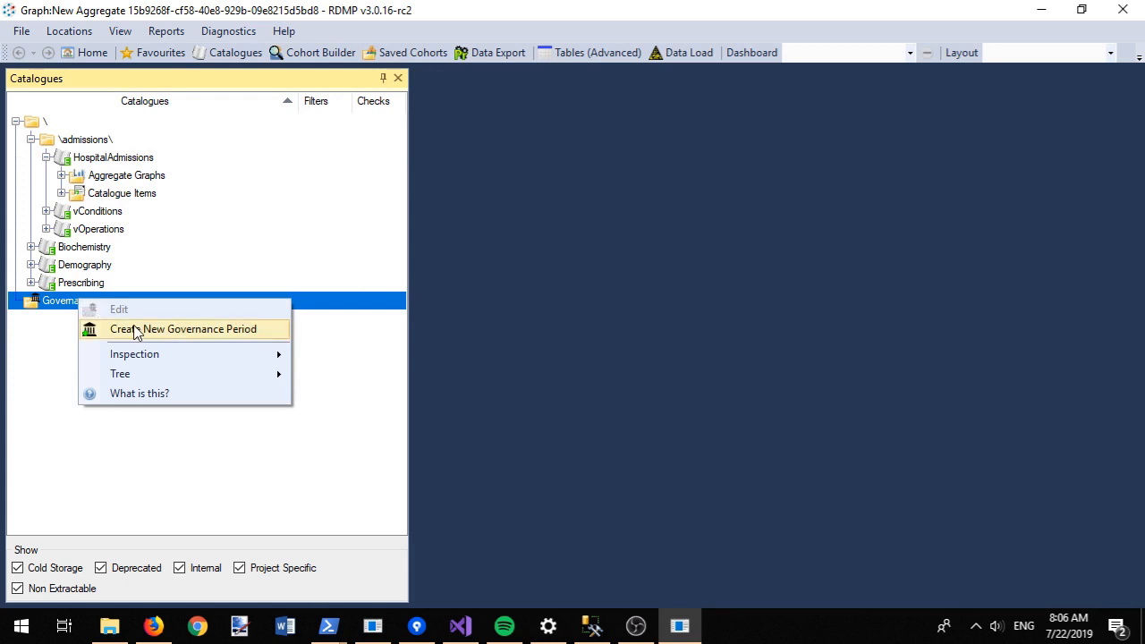
pyautogui.click(136, 329)
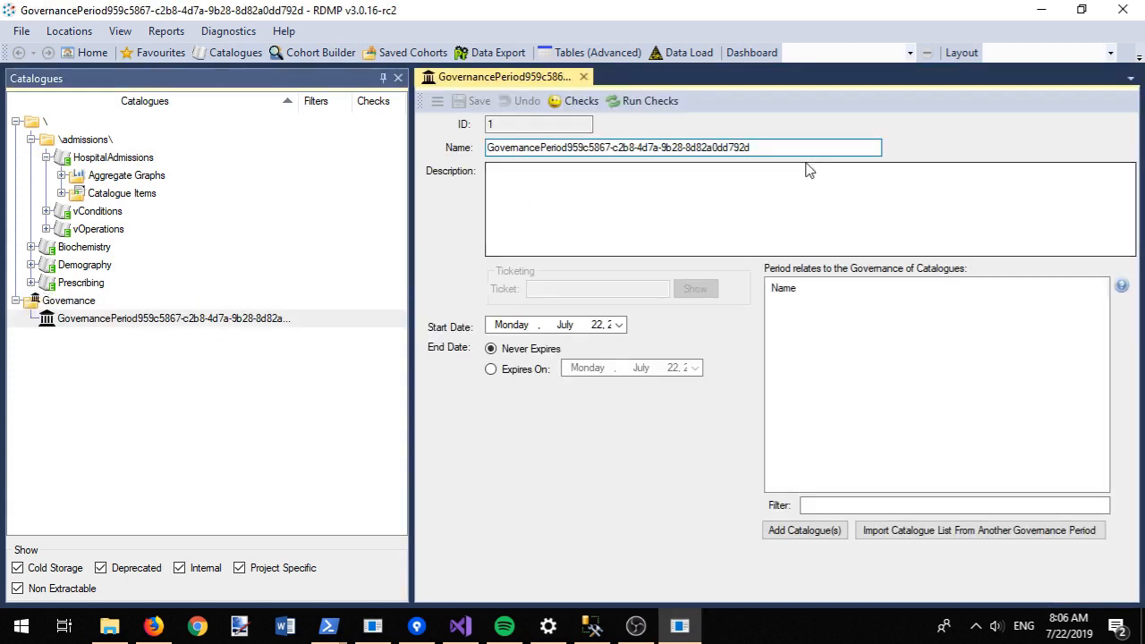
pyautogui.moveTo(794, 147); pyautogui.dragTo(487, 159)
pyautogui.write('Tayside and Governance')
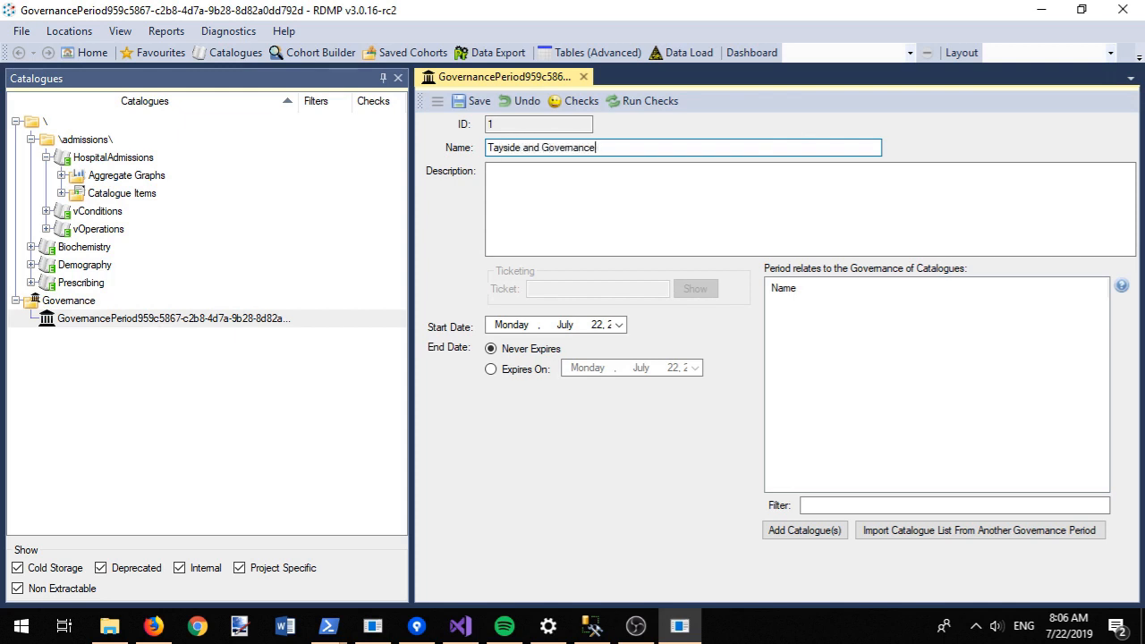
pyautogui.write('Fife')
pyautogui.click(556, 193)
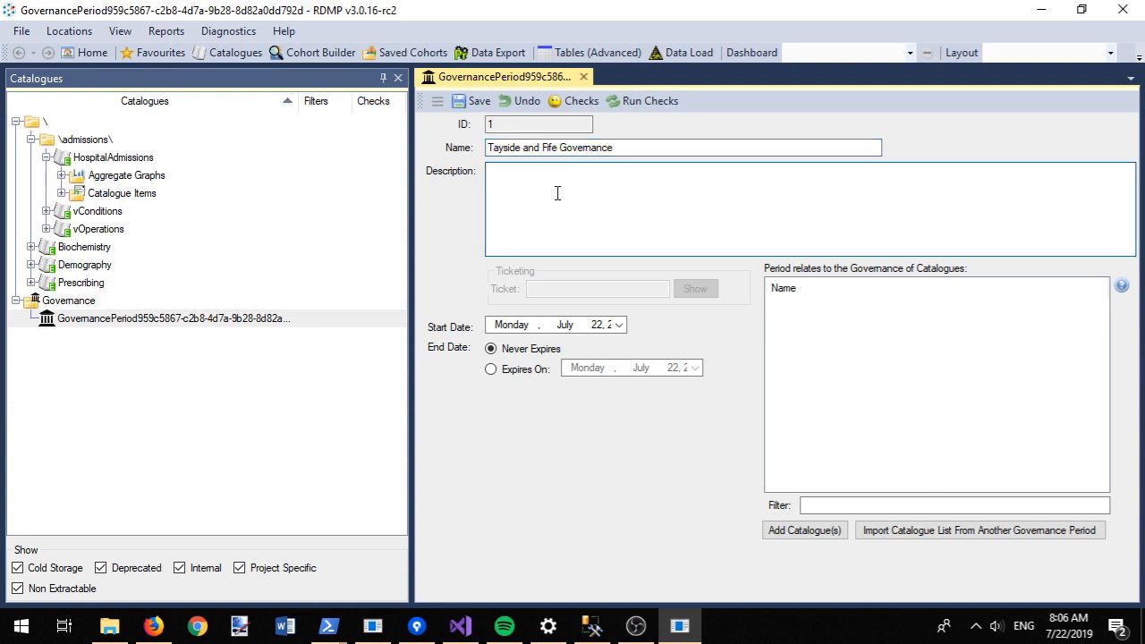
# Step: Set expiry to 1 January 2020, add the 2019 datasets description, and save
pyautogui.click(504, 373)
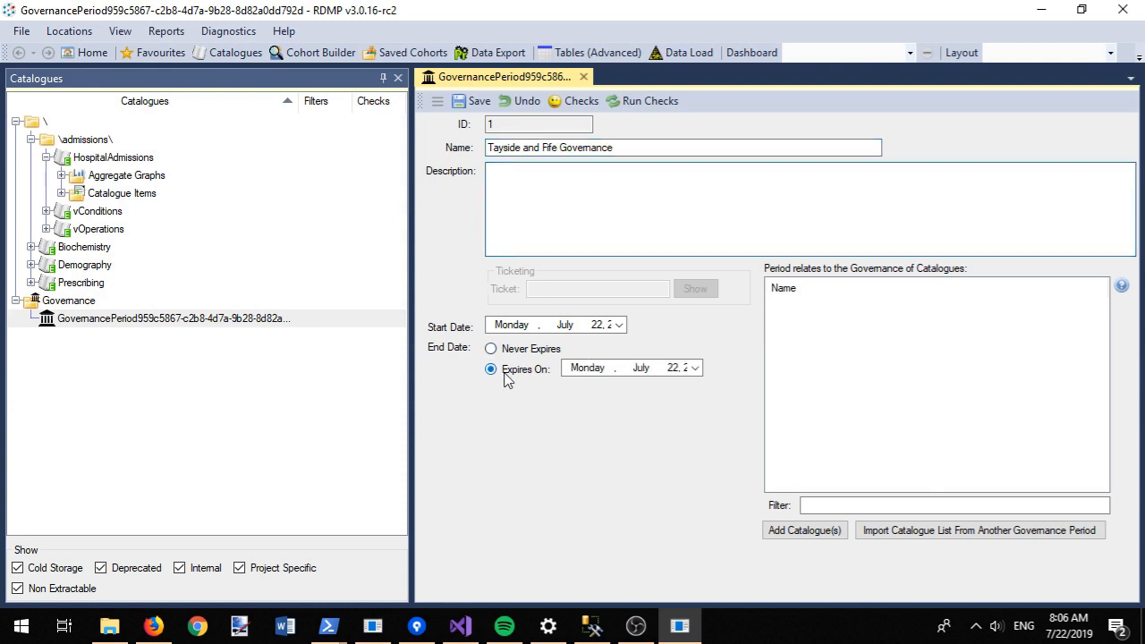
pyautogui.click(695, 368)
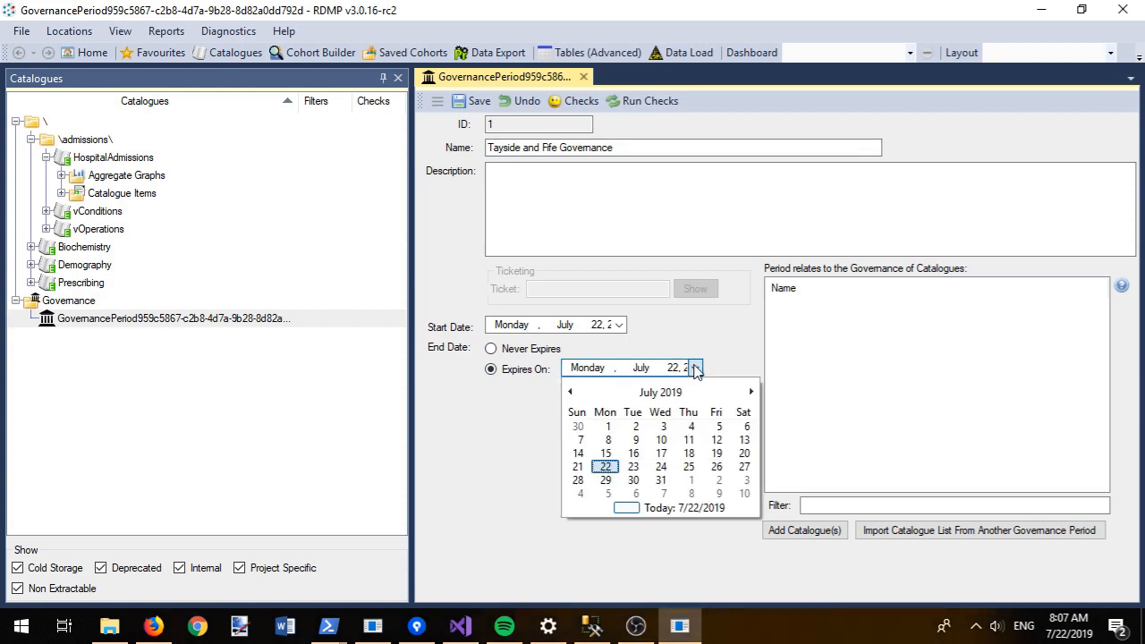
pyautogui.click(658, 394)
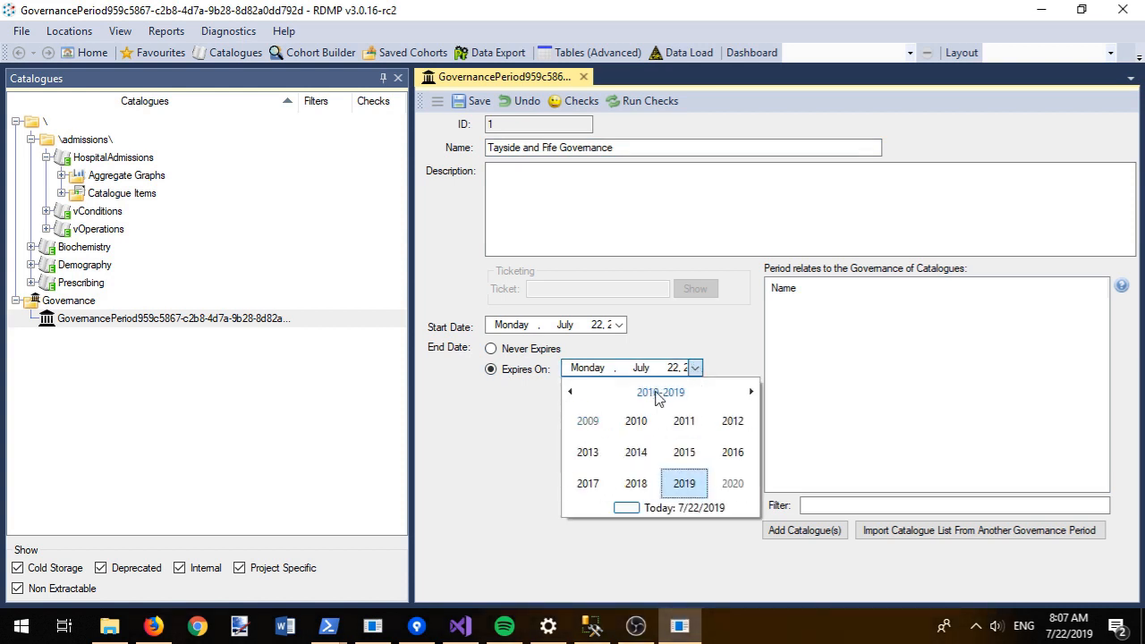
pyautogui.click(737, 488)
pyautogui.click(587, 426)
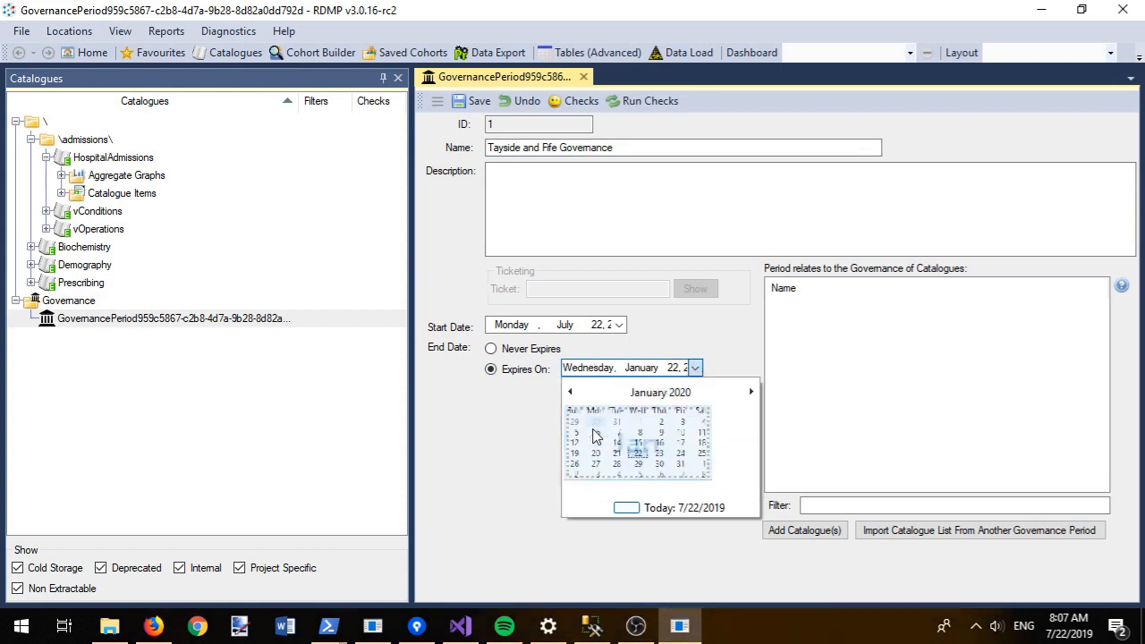
pyautogui.click(663, 427)
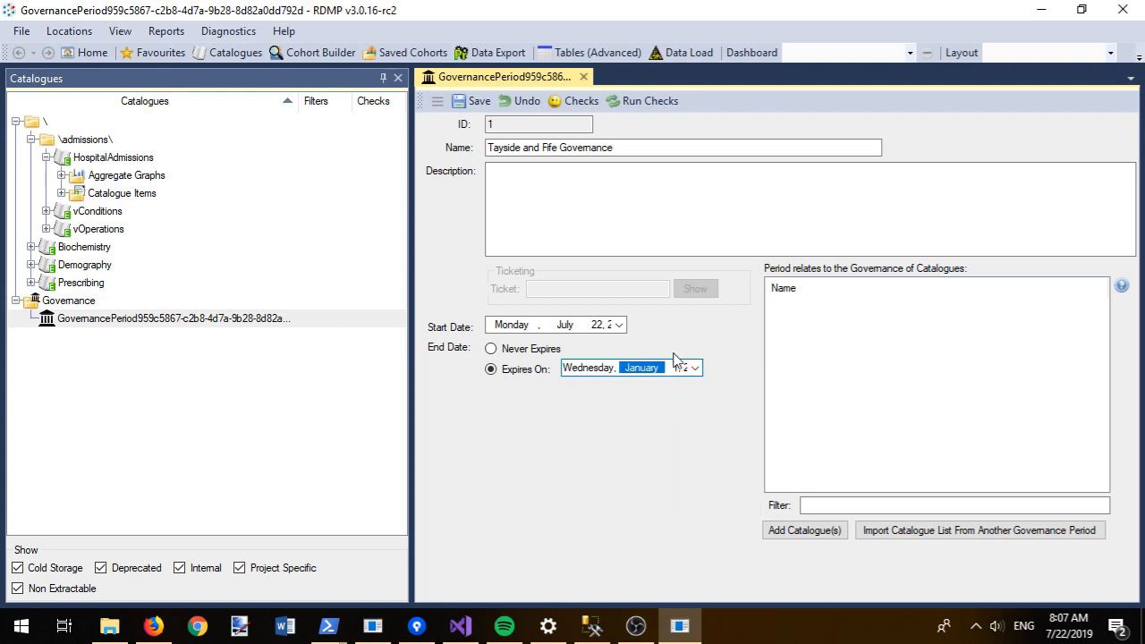
pyautogui.click(661, 185)
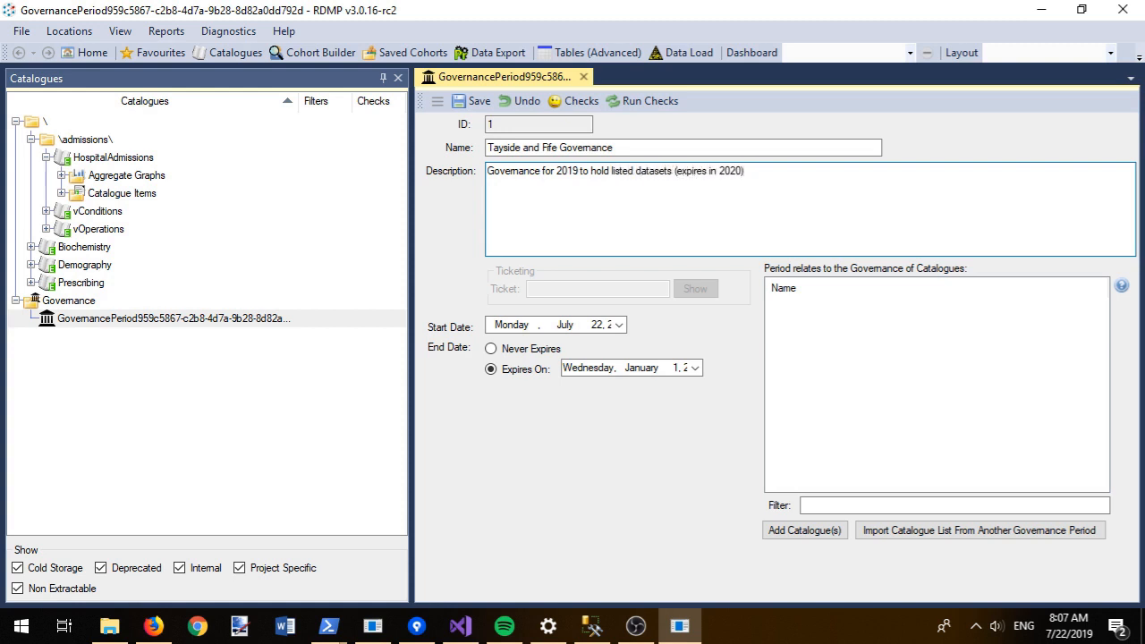
pyautogui.hotkey('ctrl', 's')
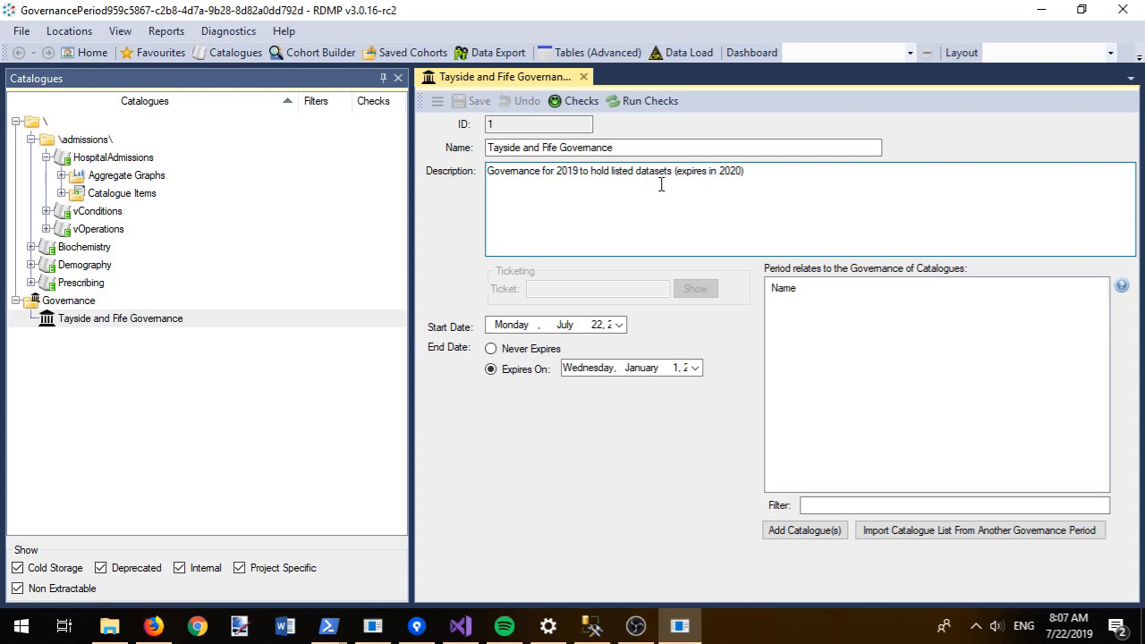
# Step: Link the Biochemistry, Prescribing and HospitalAdmissions catalogues to the governance period
pyautogui.click(804, 531)
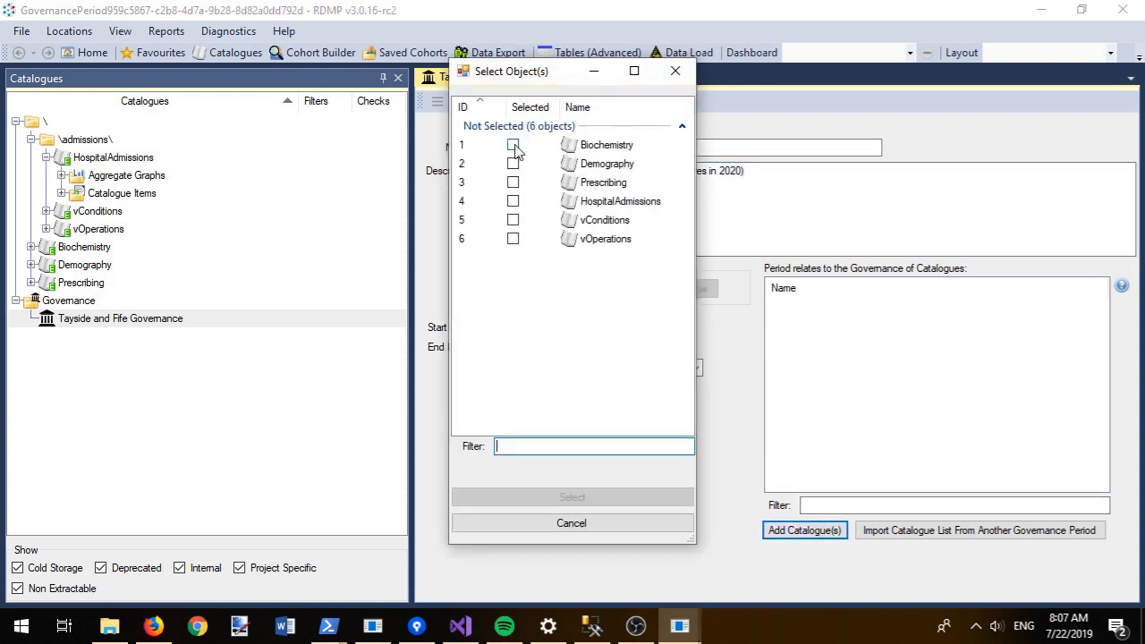
pyautogui.click(514, 147)
pyautogui.click(514, 204)
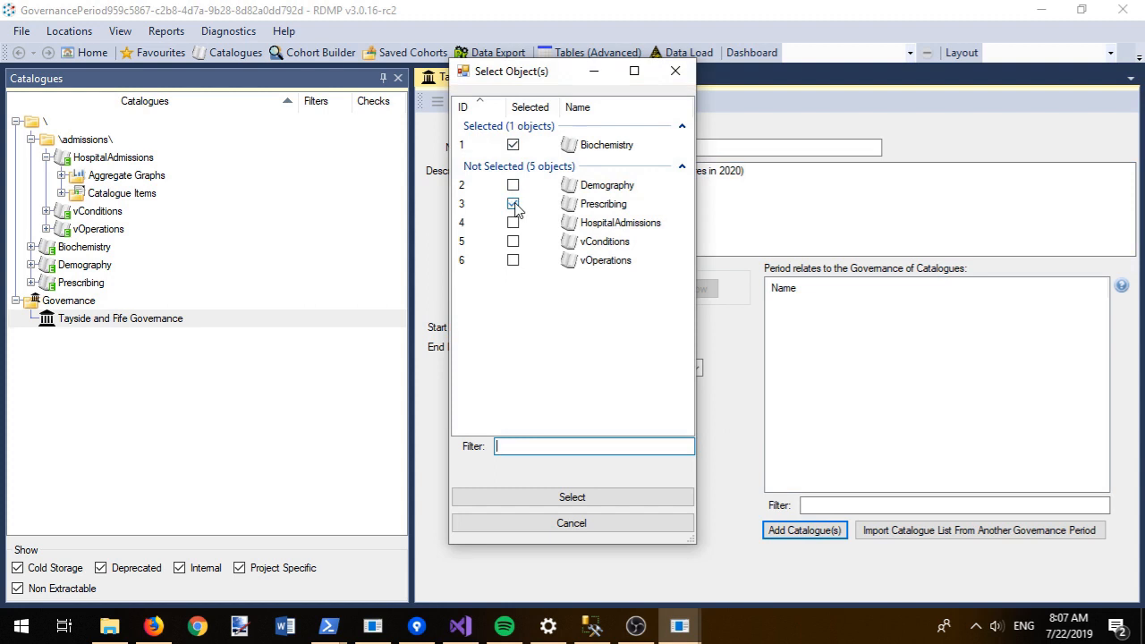
pyautogui.click(514, 225)
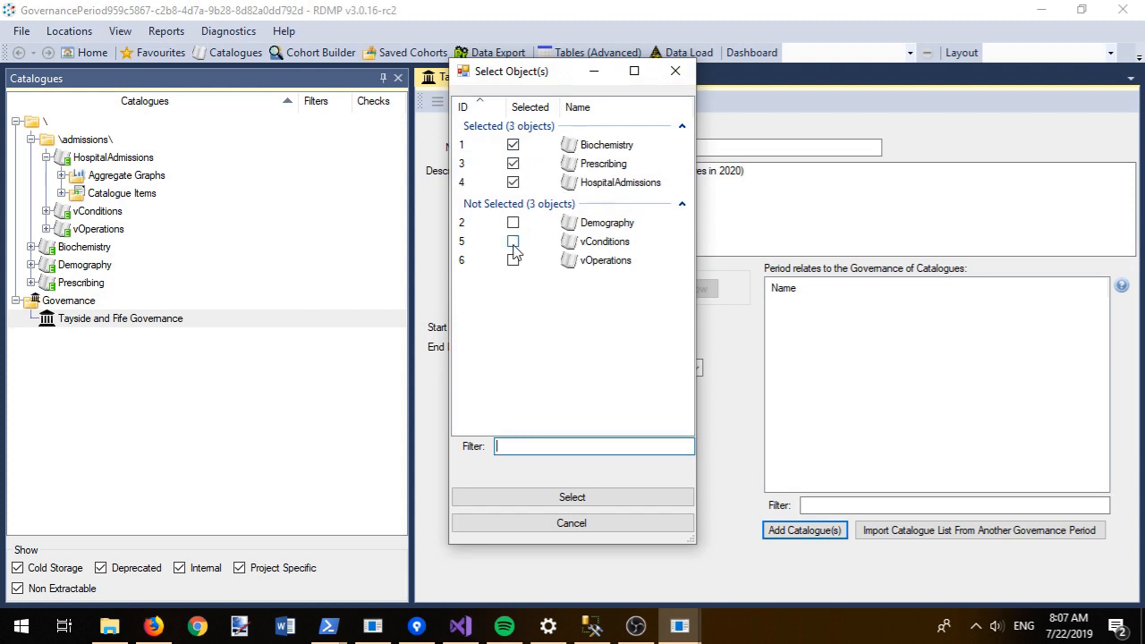
pyautogui.click(553, 498)
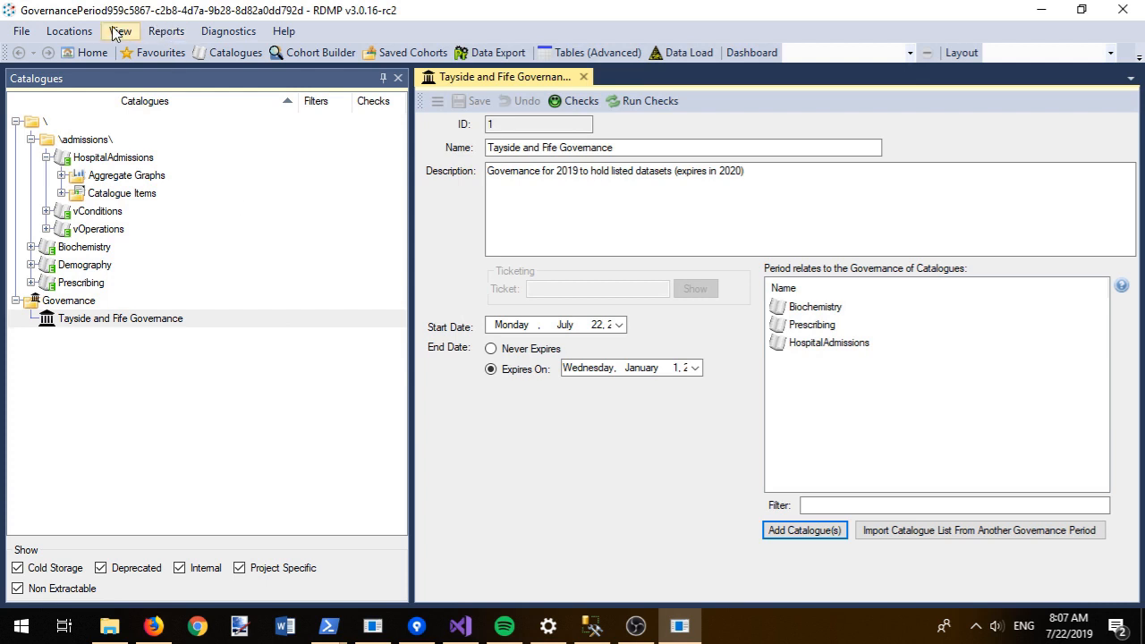
pyautogui.click(123, 324)
# Step: Attach New Text Document.txt from the temp folder as a governance document
pyautogui.rightClick(122, 324)
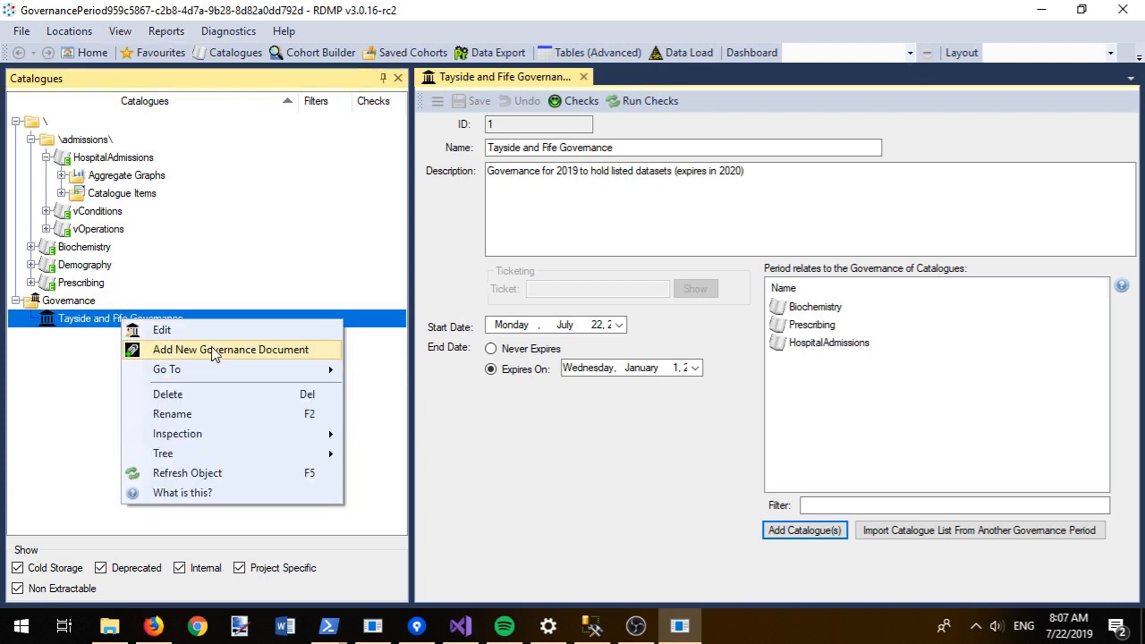
pyautogui.click(215, 350)
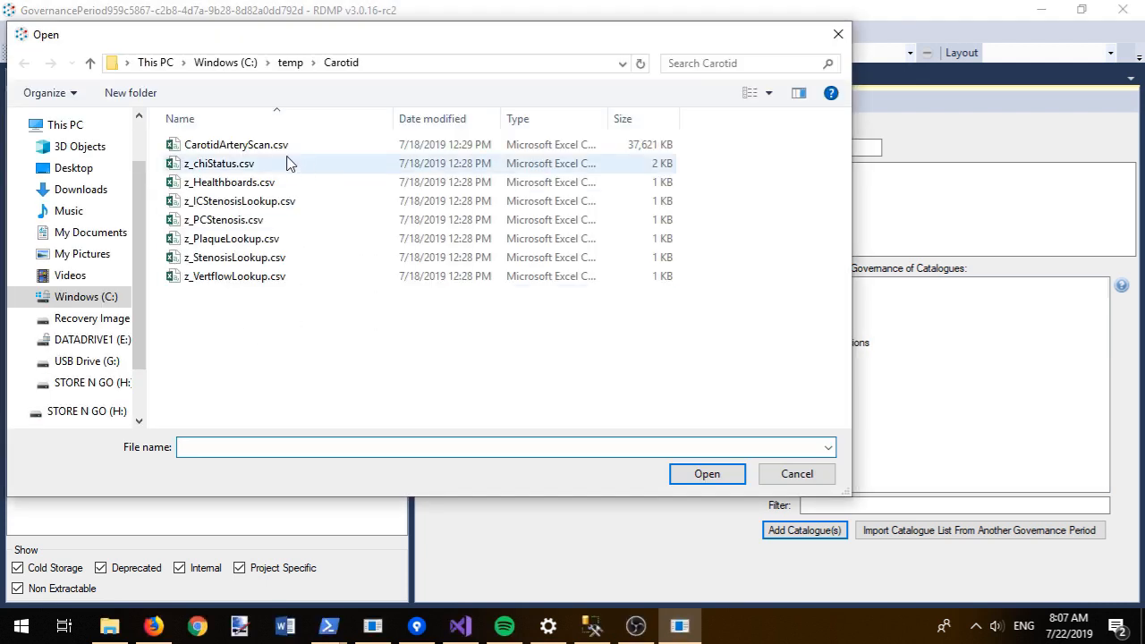
pyautogui.click(294, 65)
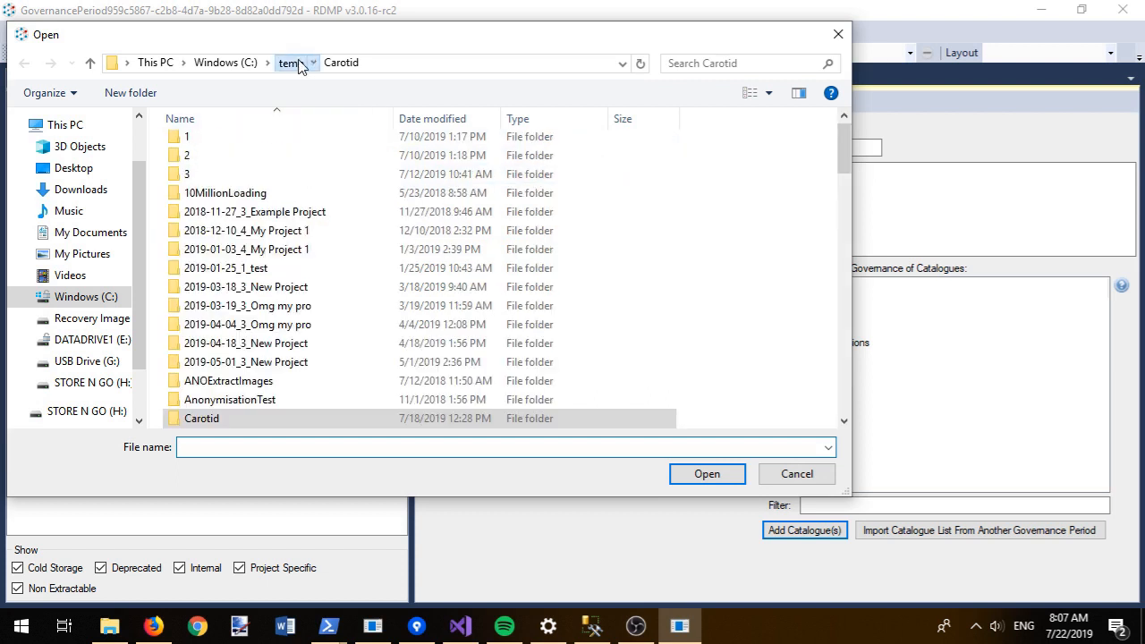
pyautogui.click(756, 62)
pyautogui.write('txt')
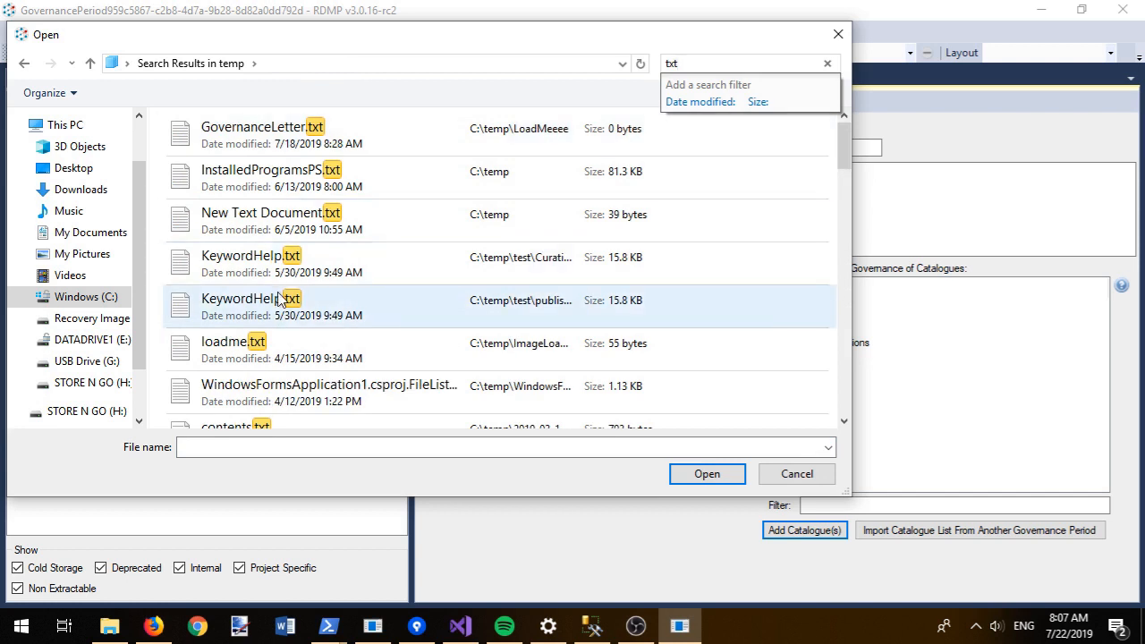
pyautogui.doubleClick(283, 222)
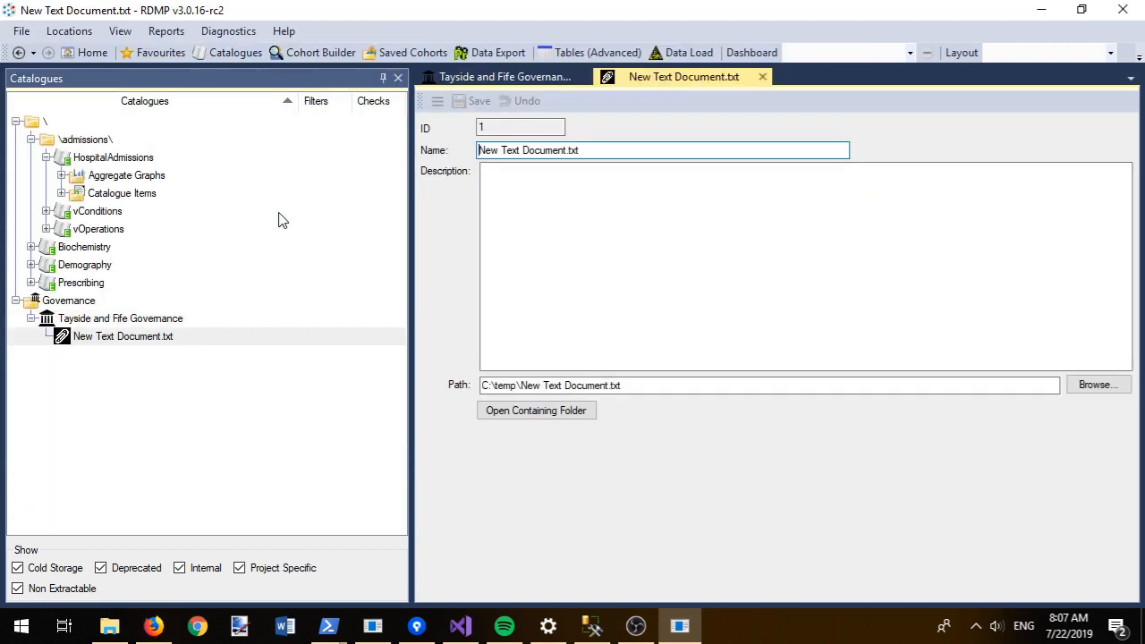
# Step: Describe the document as the Caldicott Guardian's approval letter, save it, and close its view
pyautogui.click(612, 182)
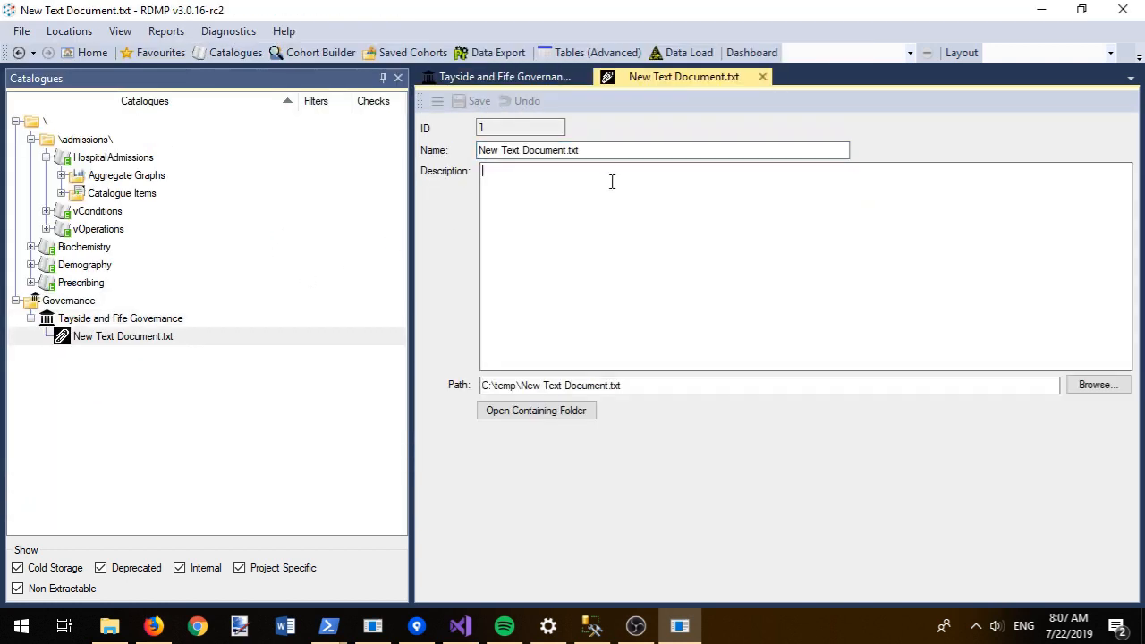
pyautogui.write('L')
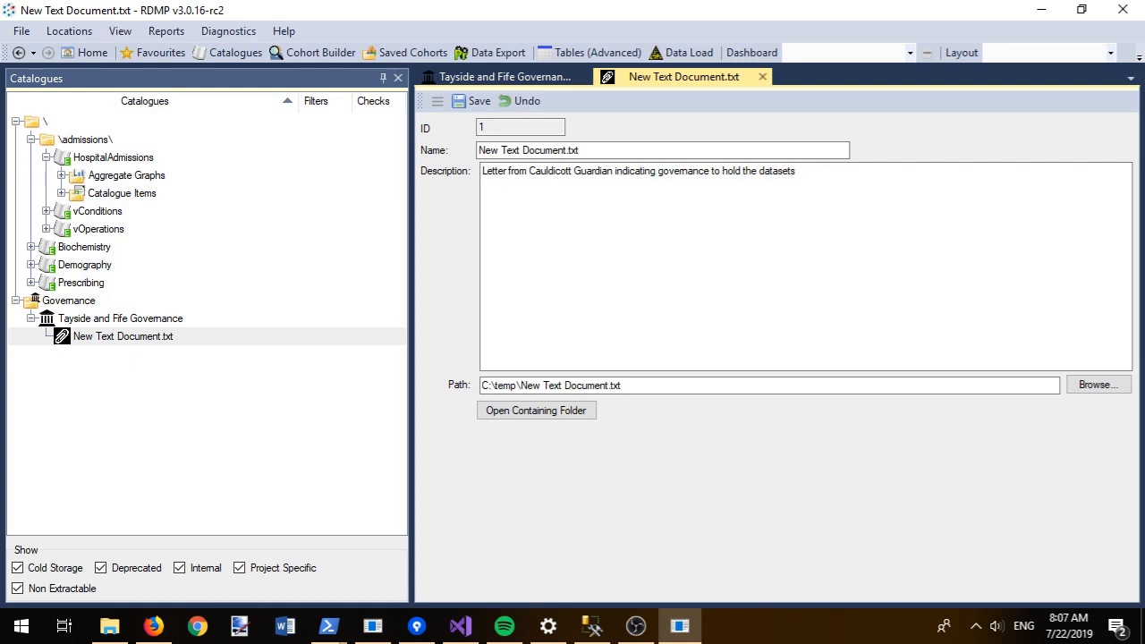
pyautogui.hotkey('ctrl', 's')
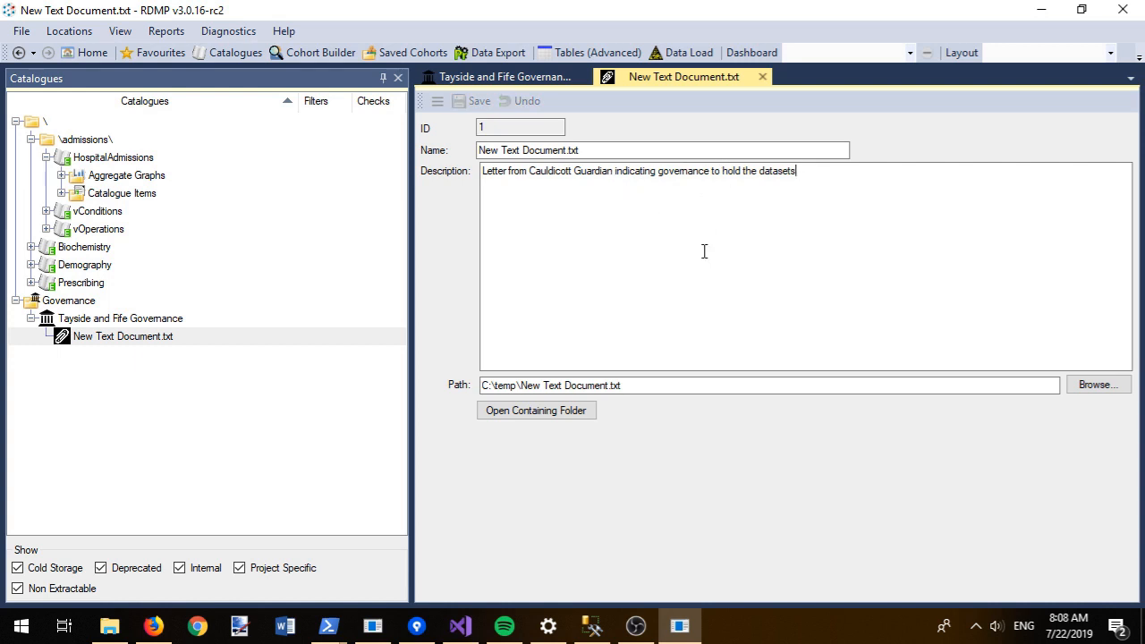
pyautogui.click(763, 77)
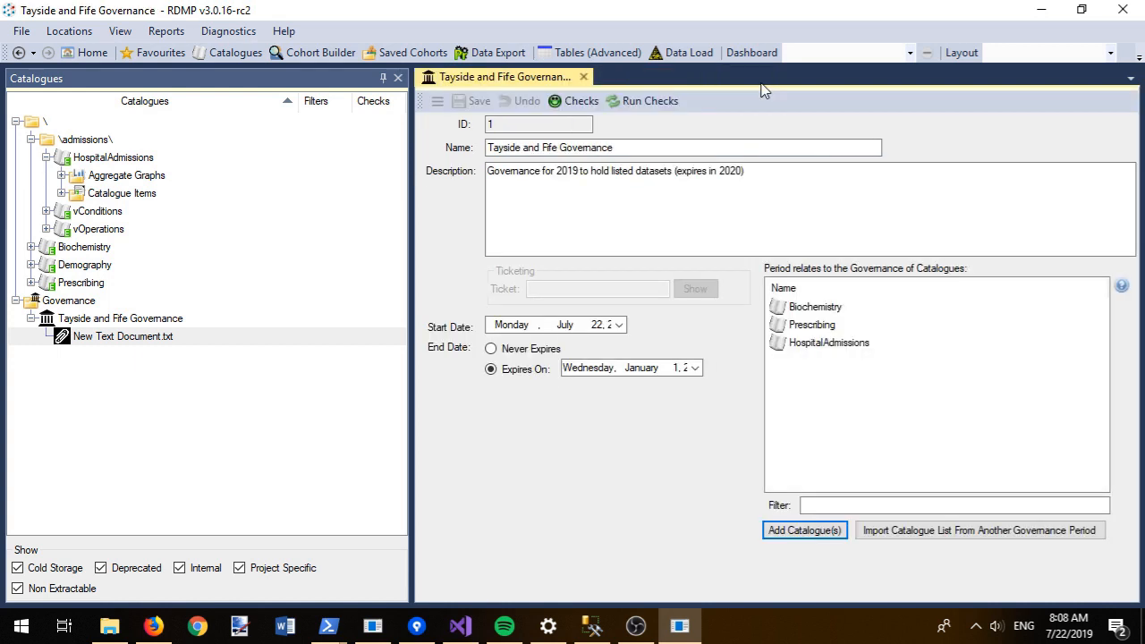
# Step: Close the governance period view and generate the Governance Report
pyautogui.click(583, 77)
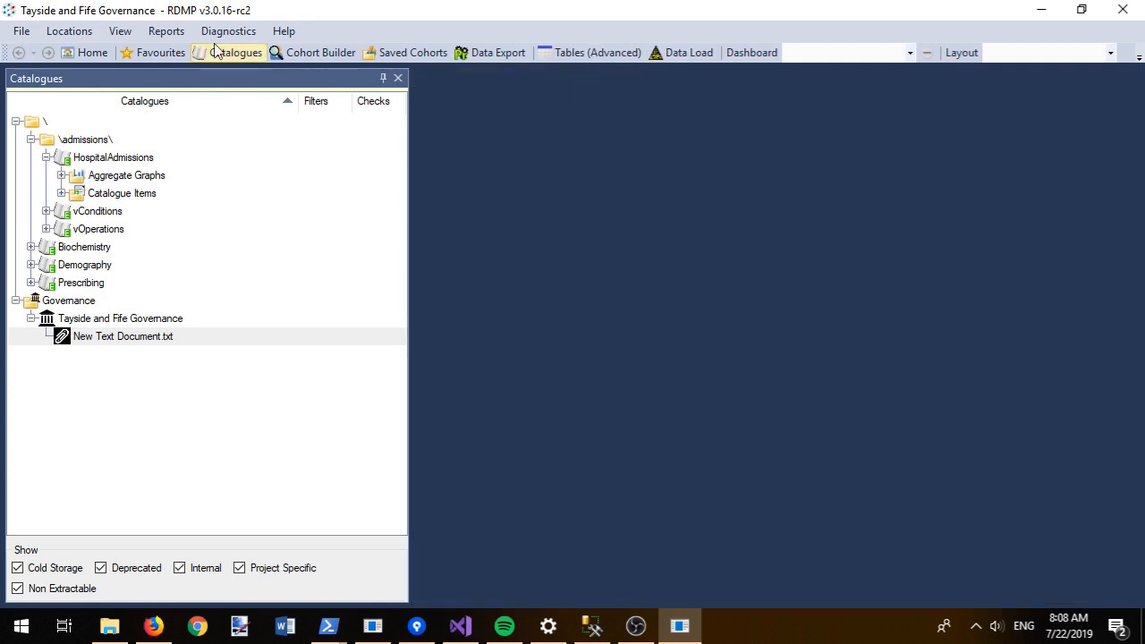
pyautogui.click(163, 32)
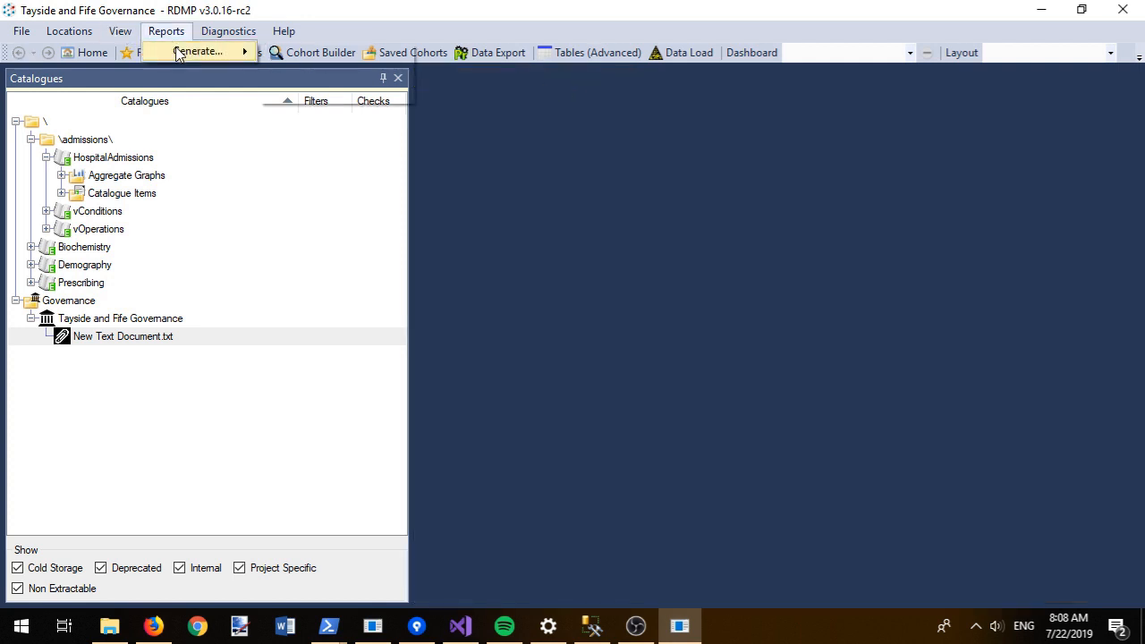
pyautogui.moveTo(191, 56)
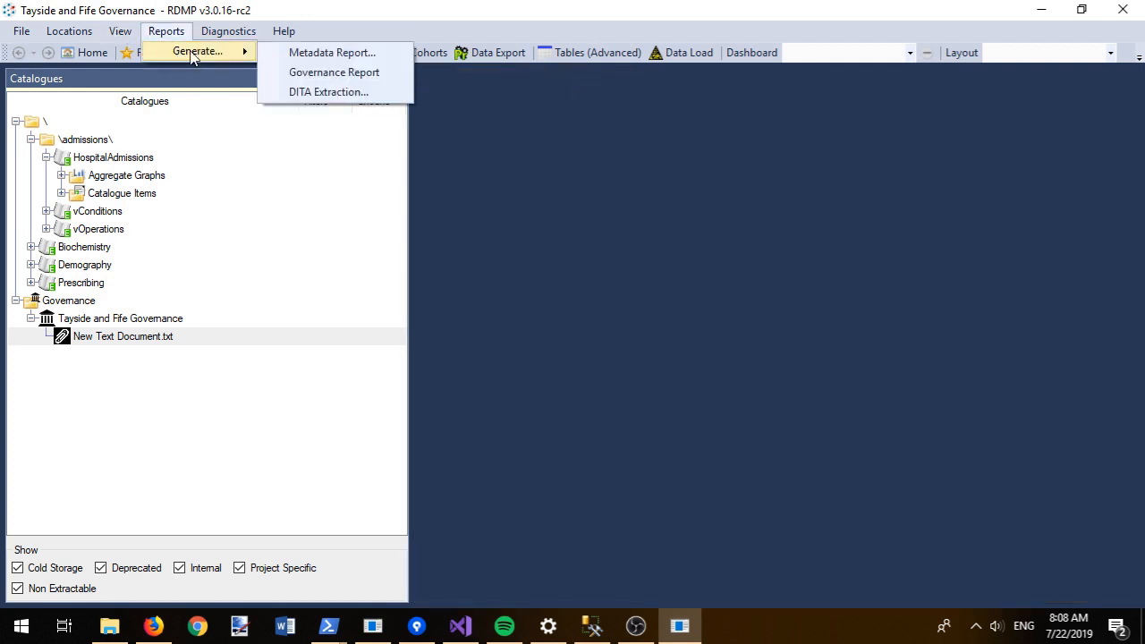
pyautogui.click(335, 73)
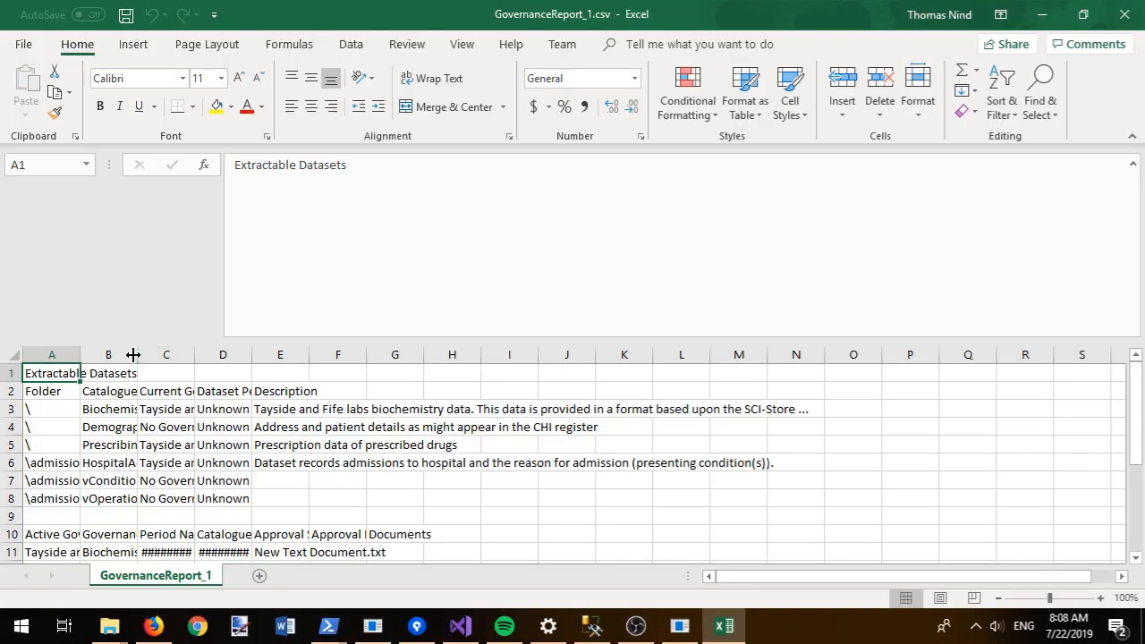
# Step: Autofit columns B, C and D to read catalogue, governance and Dataset Period values
pyautogui.doubleClick(132, 355)
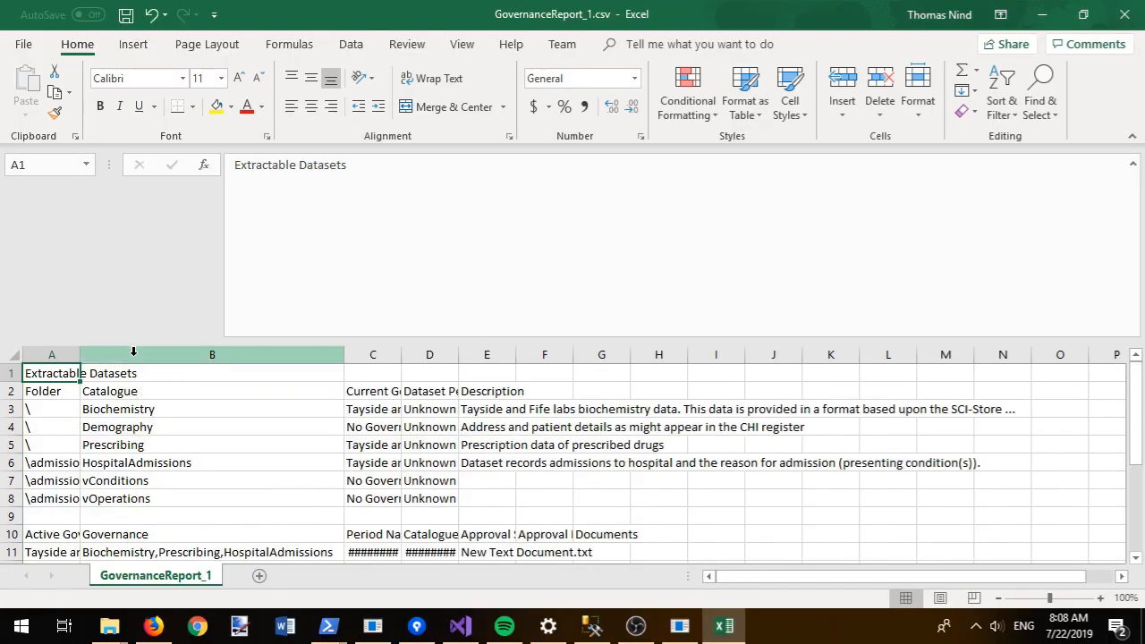
pyautogui.doubleClick(402, 354)
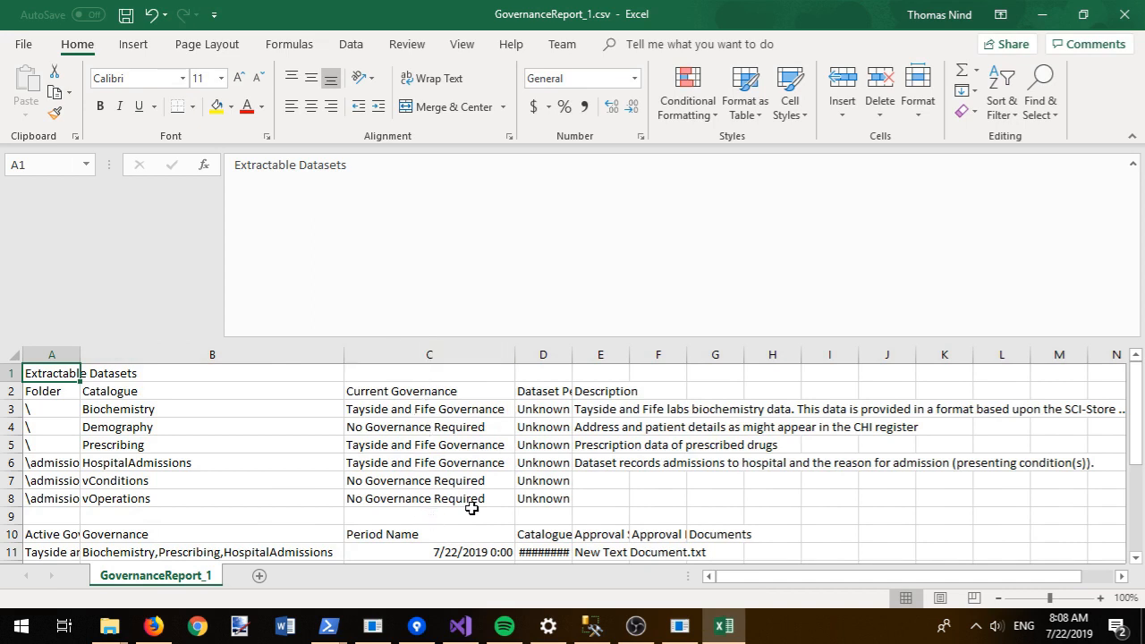
pyautogui.doubleClick(574, 362)
pyautogui.moveTo(571, 409); pyautogui.dragTo(570, 503)
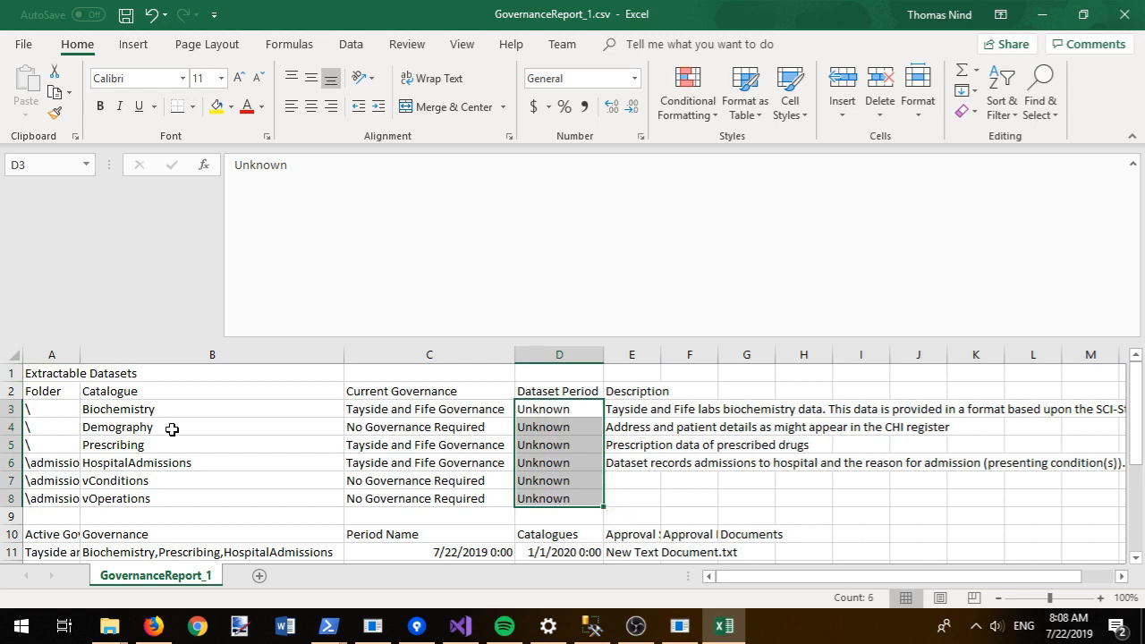
pyautogui.click(141, 407)
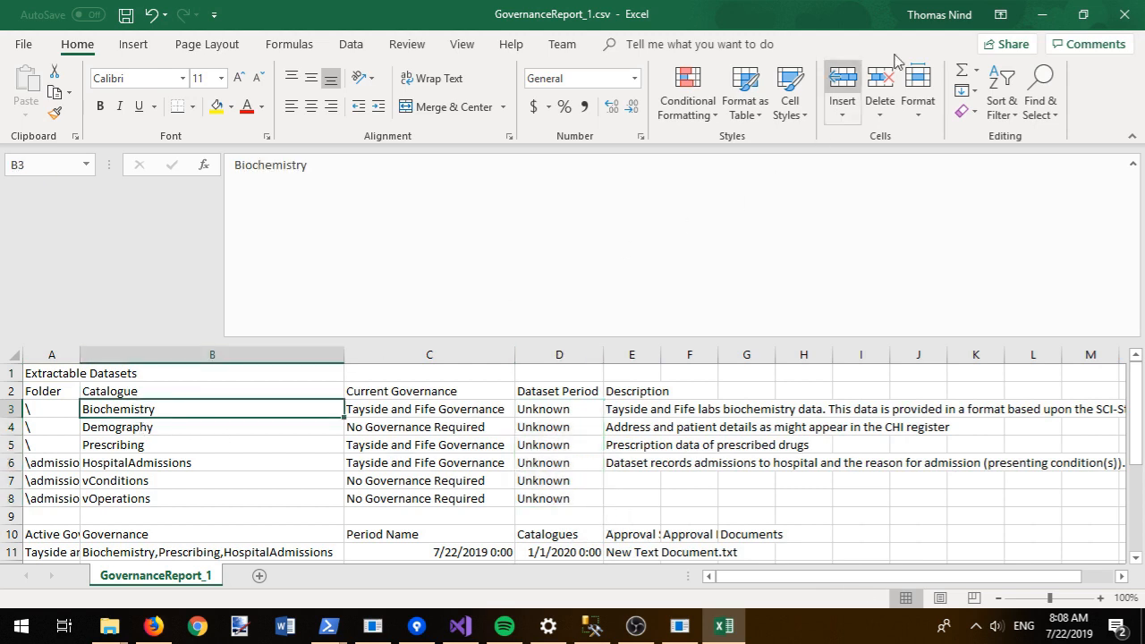
# Step: Close GovernanceReport_1.csv without saving and close the Temp folder window
pyautogui.click(1125, 14)
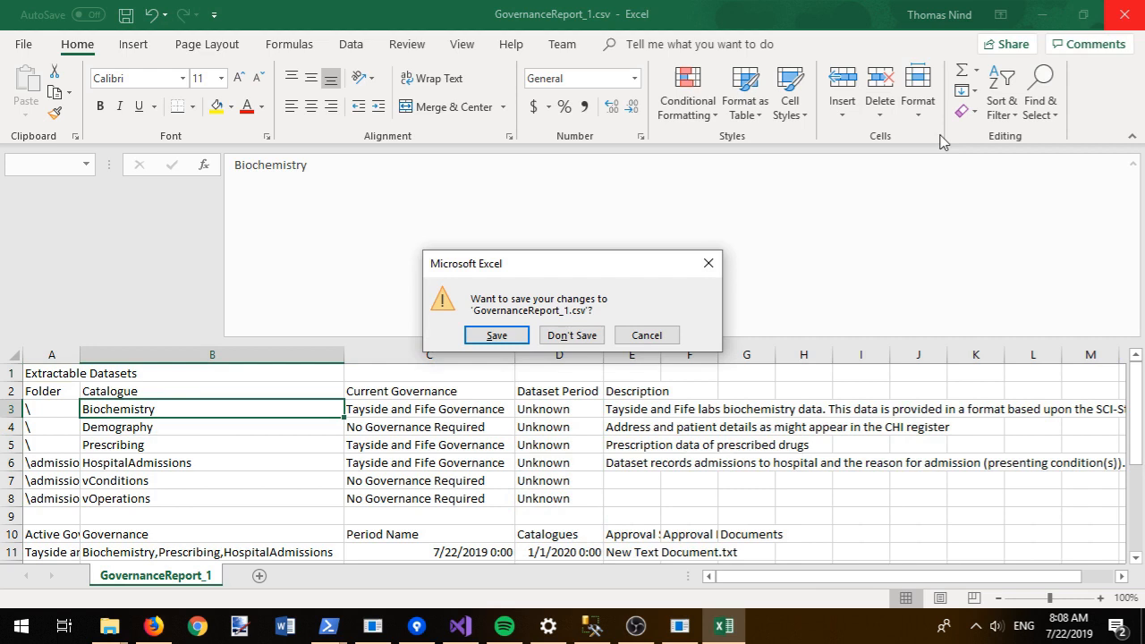
pyautogui.click(573, 335)
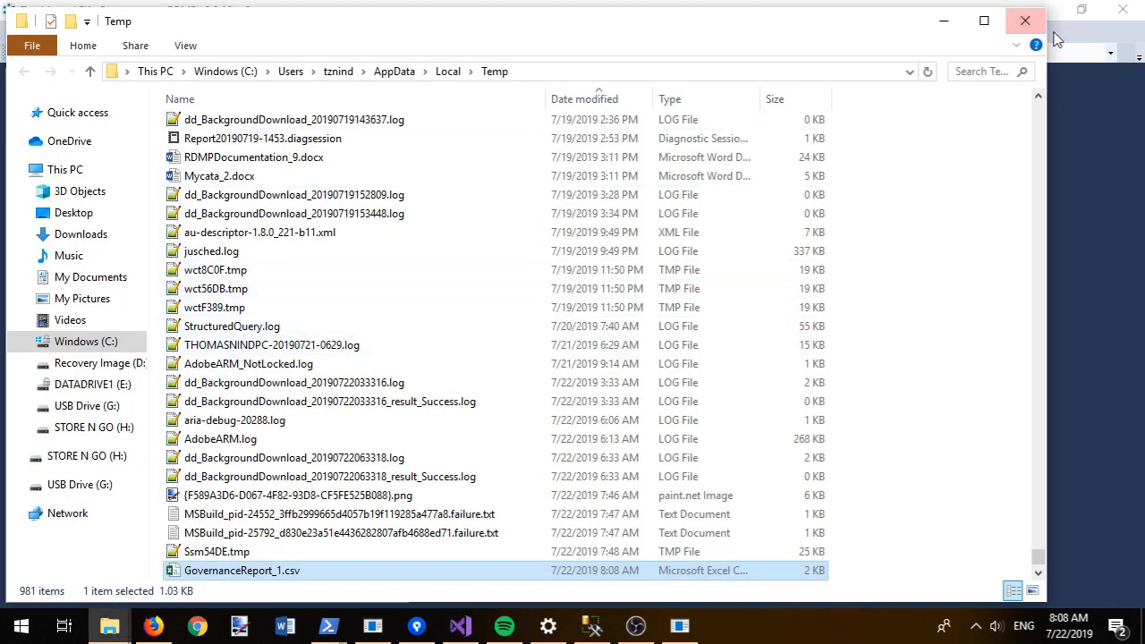
pyautogui.click(1026, 20)
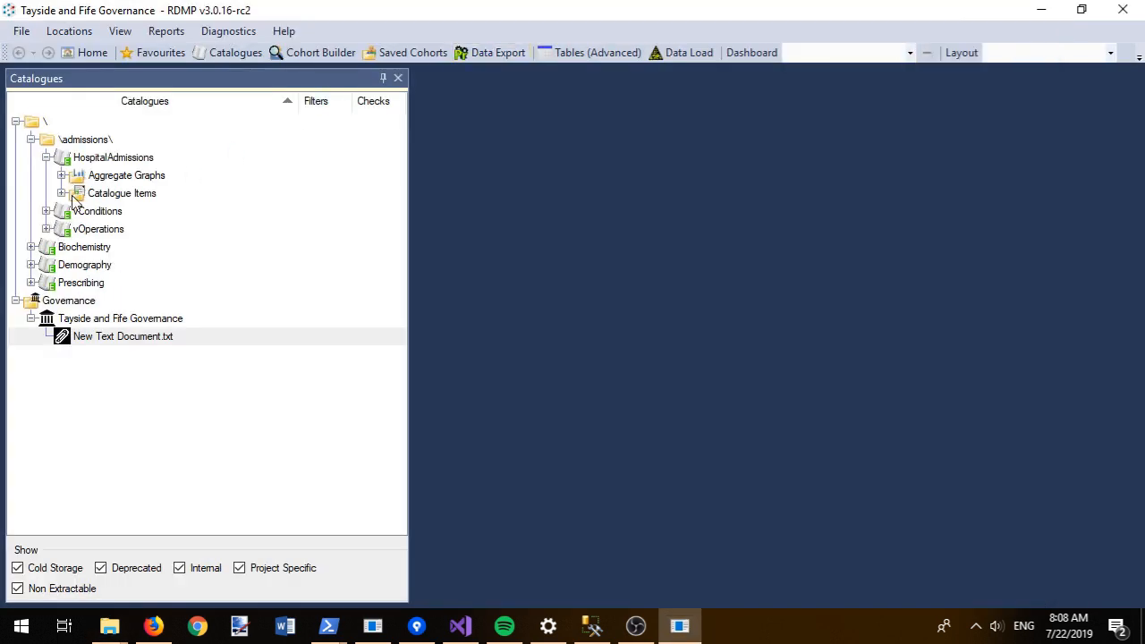
# Step: Open Biochemistry's validation rules and give chi a chi primary constraint with consequence Wrong
pyautogui.rightClick(73, 249)
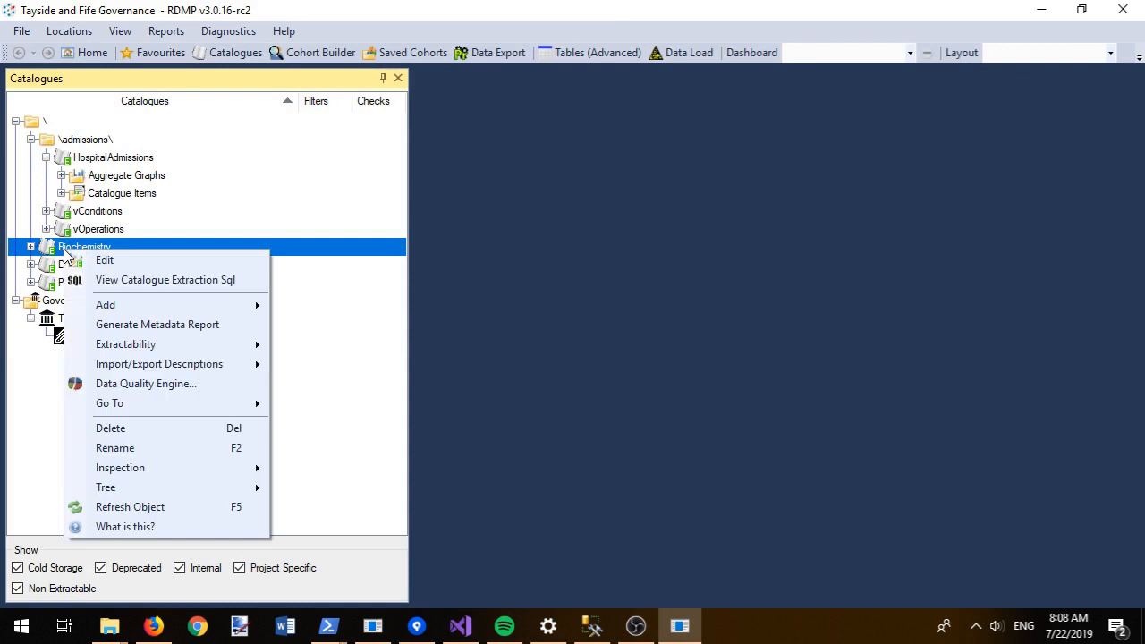
pyautogui.click(179, 384)
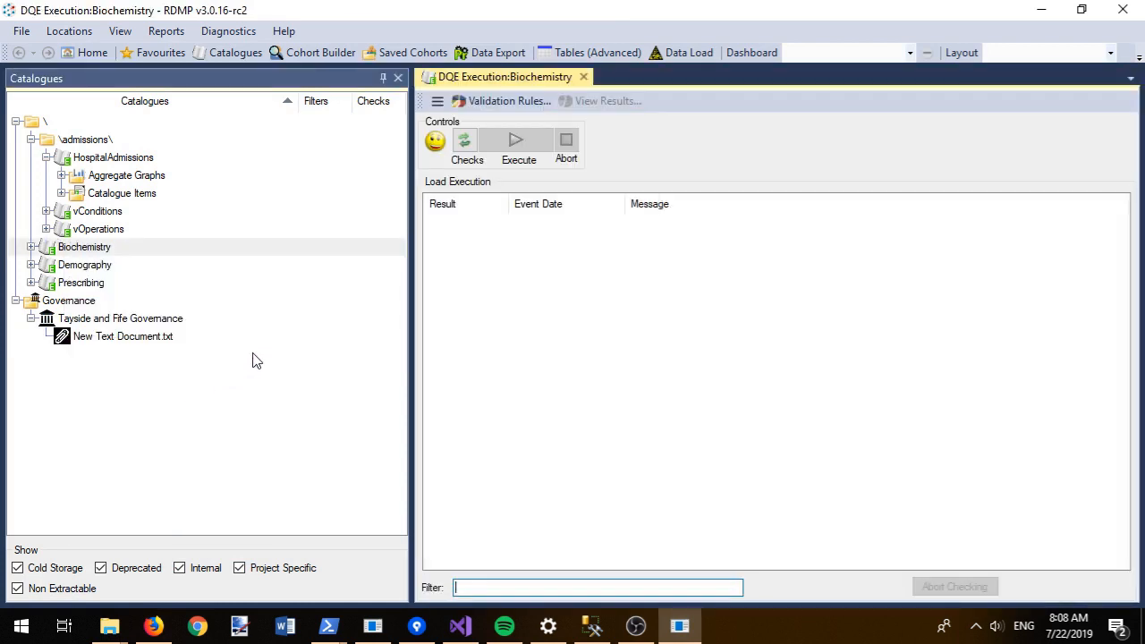
pyautogui.click(503, 104)
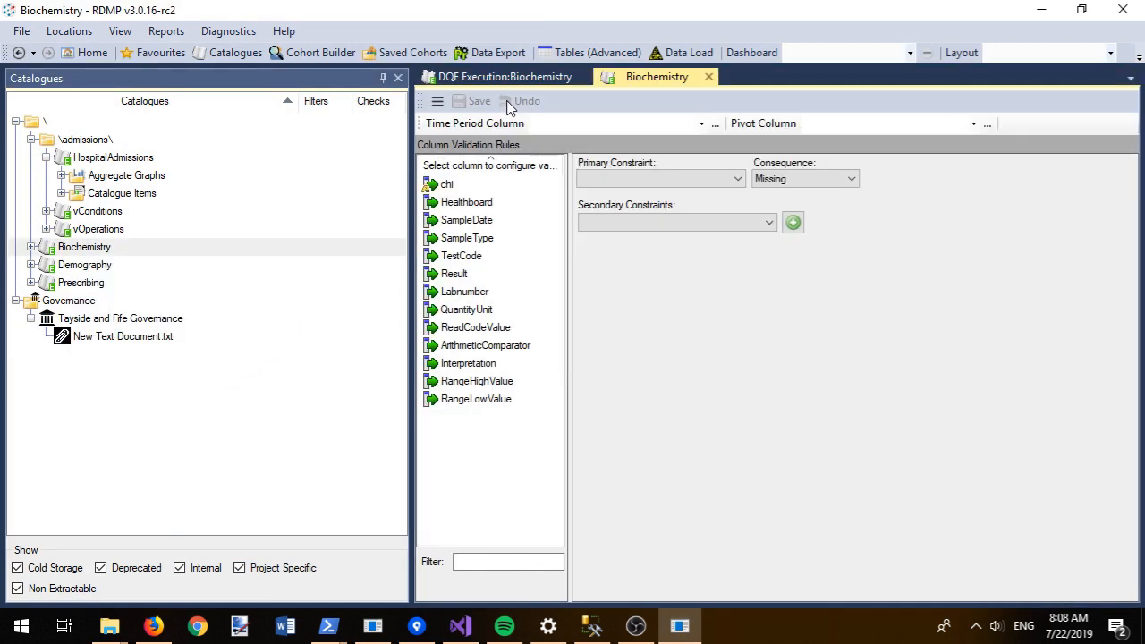
pyautogui.click(448, 185)
pyautogui.click(665, 179)
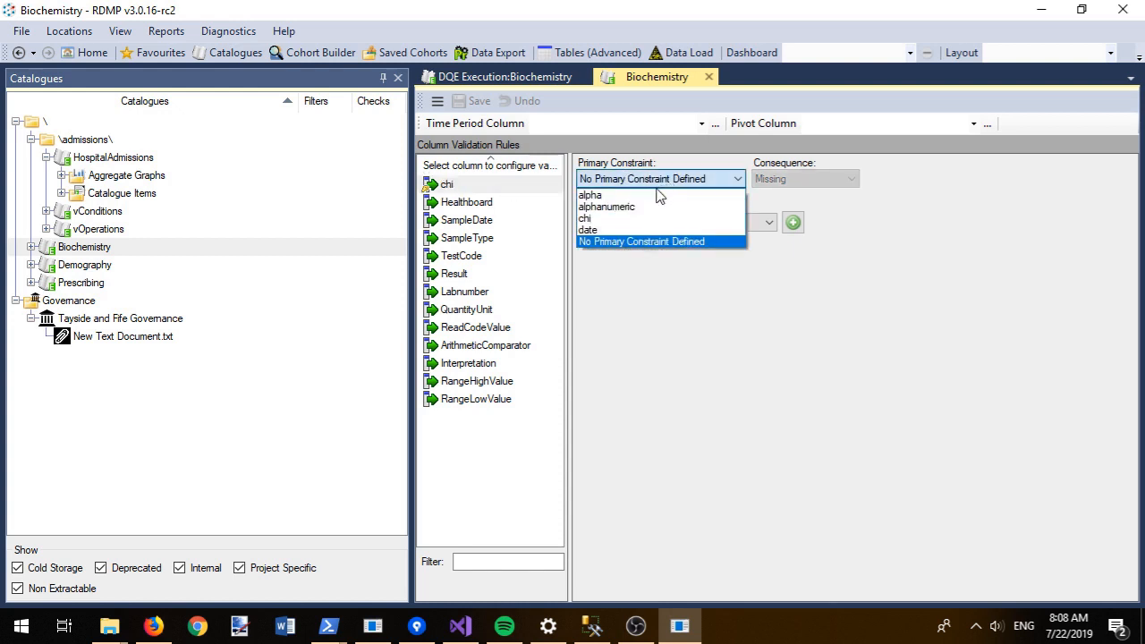
pyautogui.click(637, 220)
pyautogui.click(783, 179)
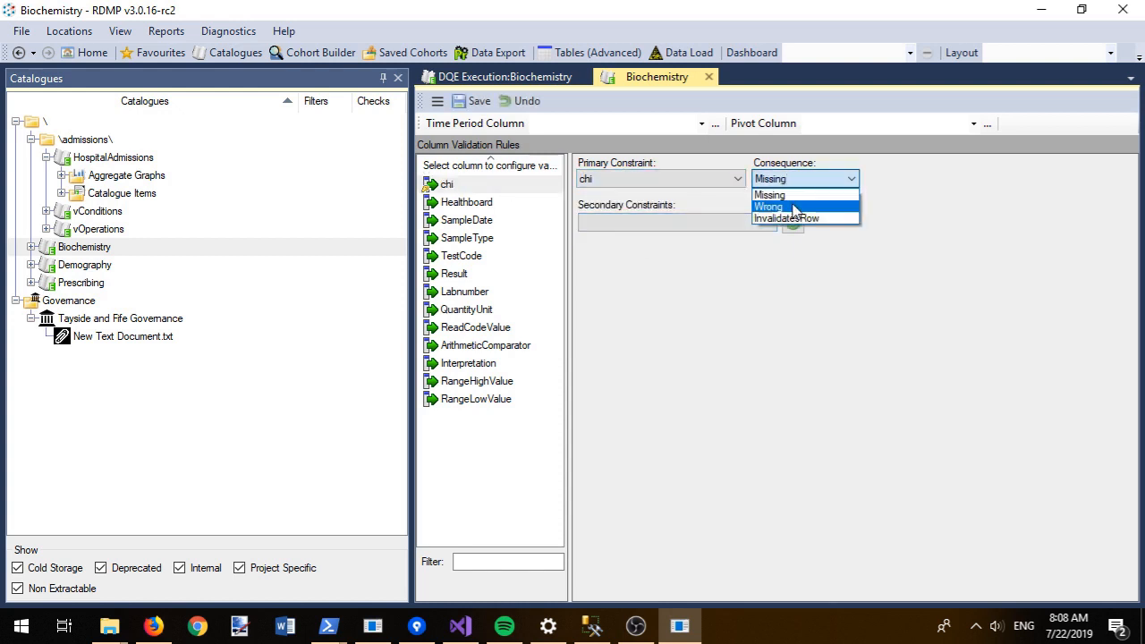
pyautogui.click(775, 203)
# Step: Add a NotNull secondary constraint to chi with rationale 'Chi should have a cord'
pyautogui.click(765, 223)
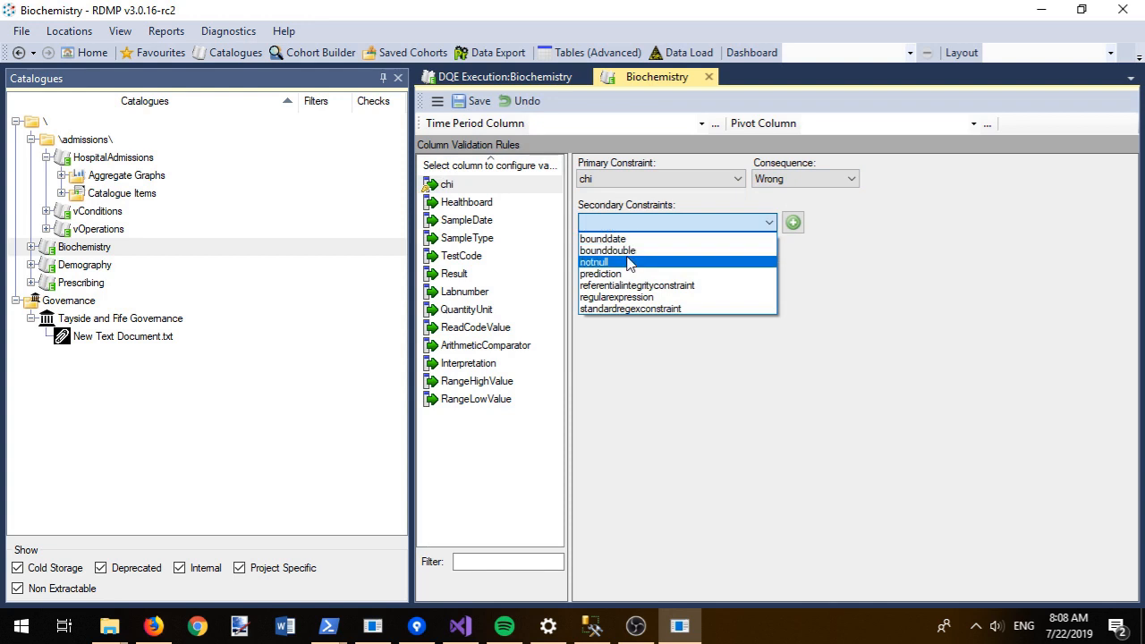
pyautogui.click(626, 262)
pyautogui.click(794, 223)
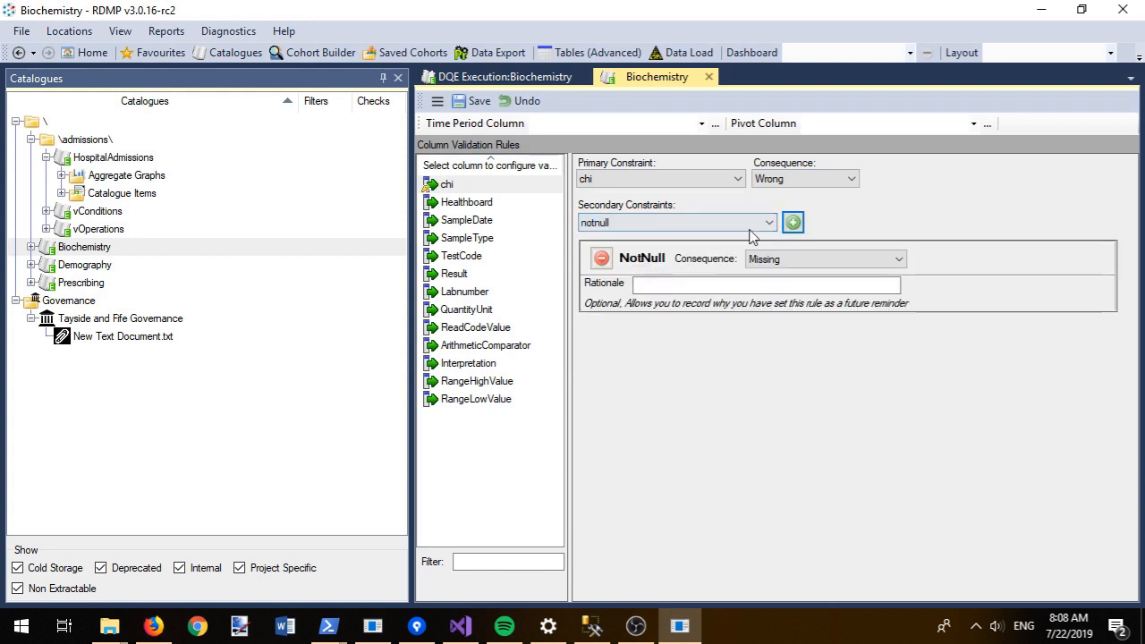
pyautogui.click(699, 285)
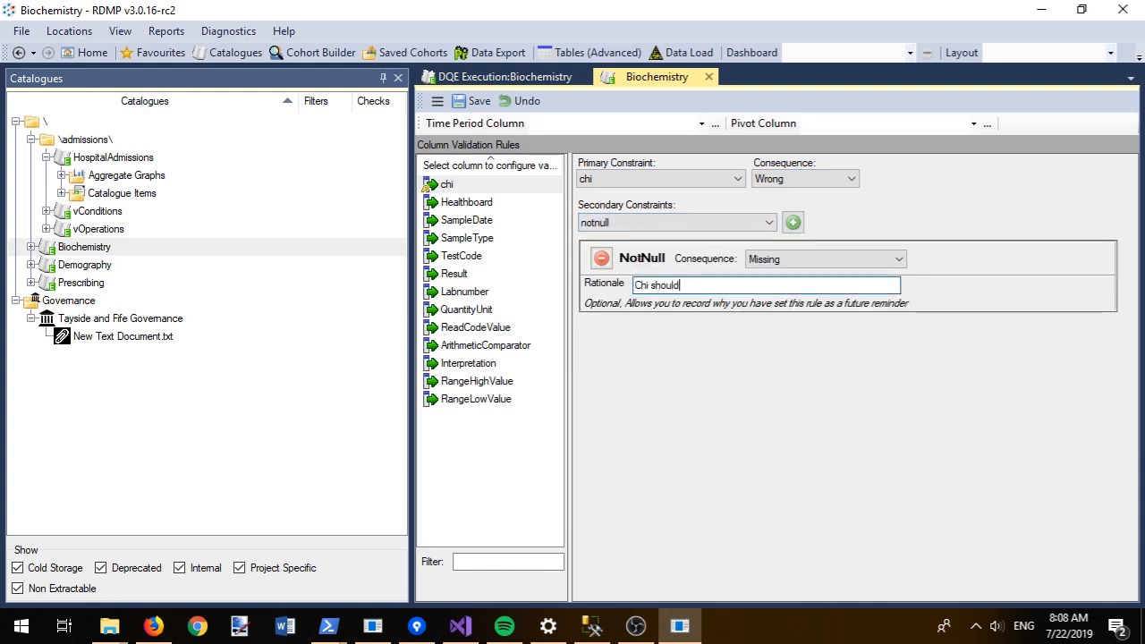
pyautogui.write('Chi should have a ')
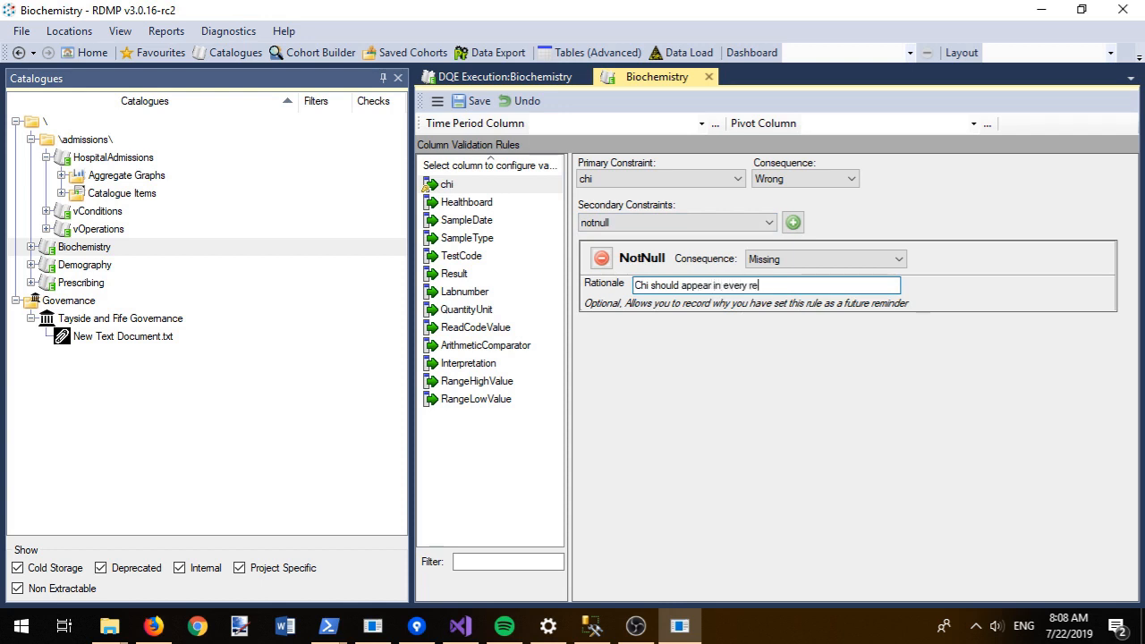
pyautogui.write('cord')
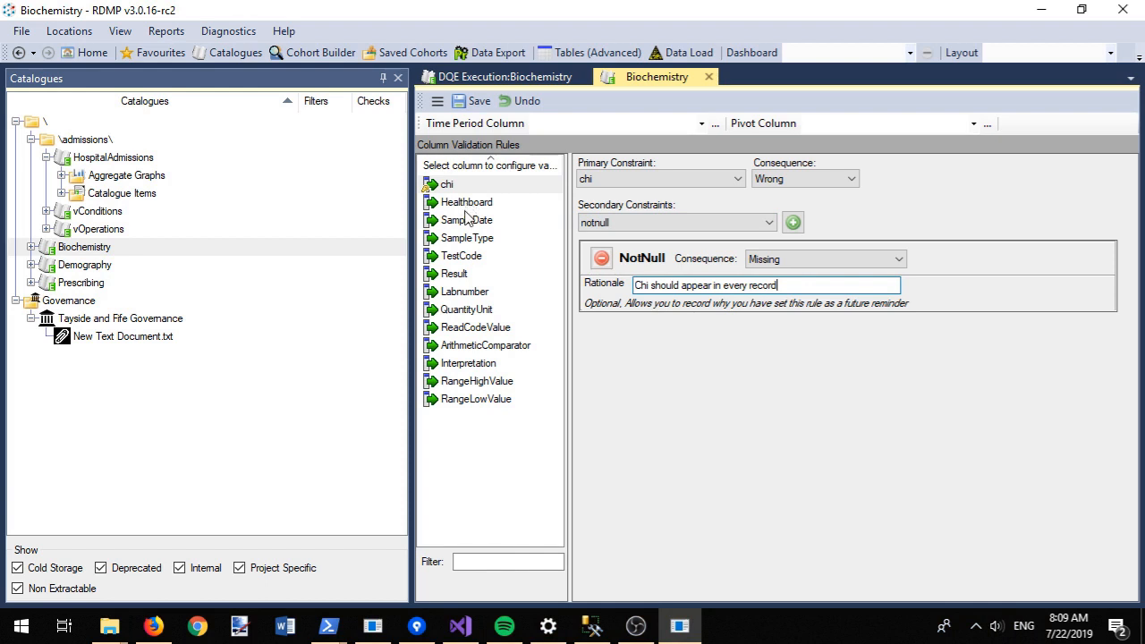
# Step: Add a RegularExpression constraint ^[TF]$ with consequence Wrong to the Healthboard column
pyautogui.click(463, 255)
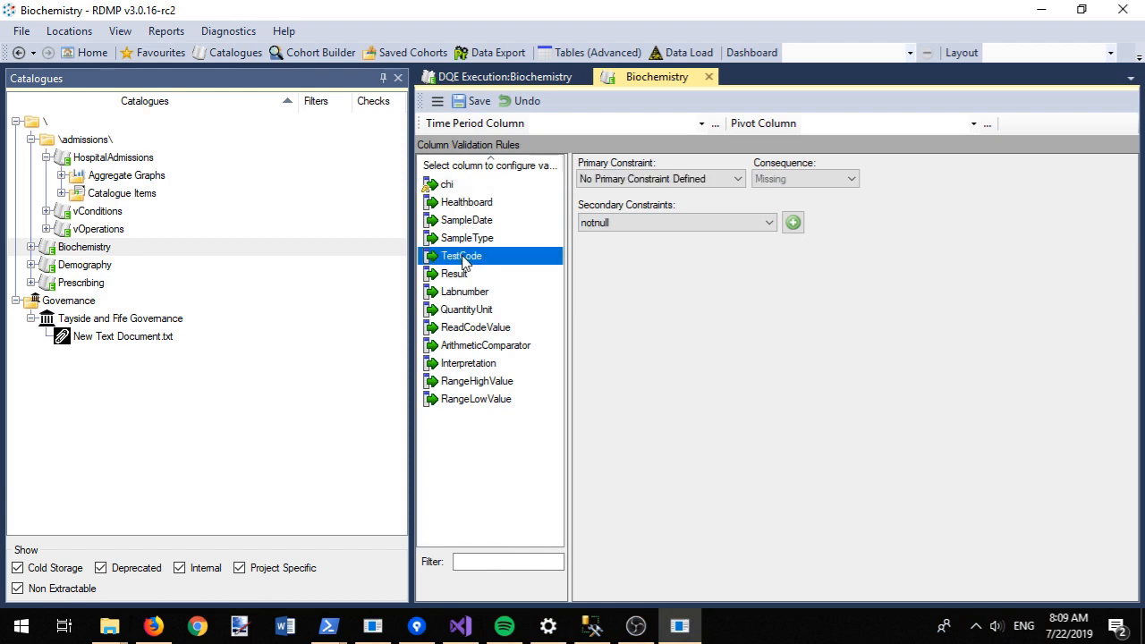
pyautogui.click(637, 224)
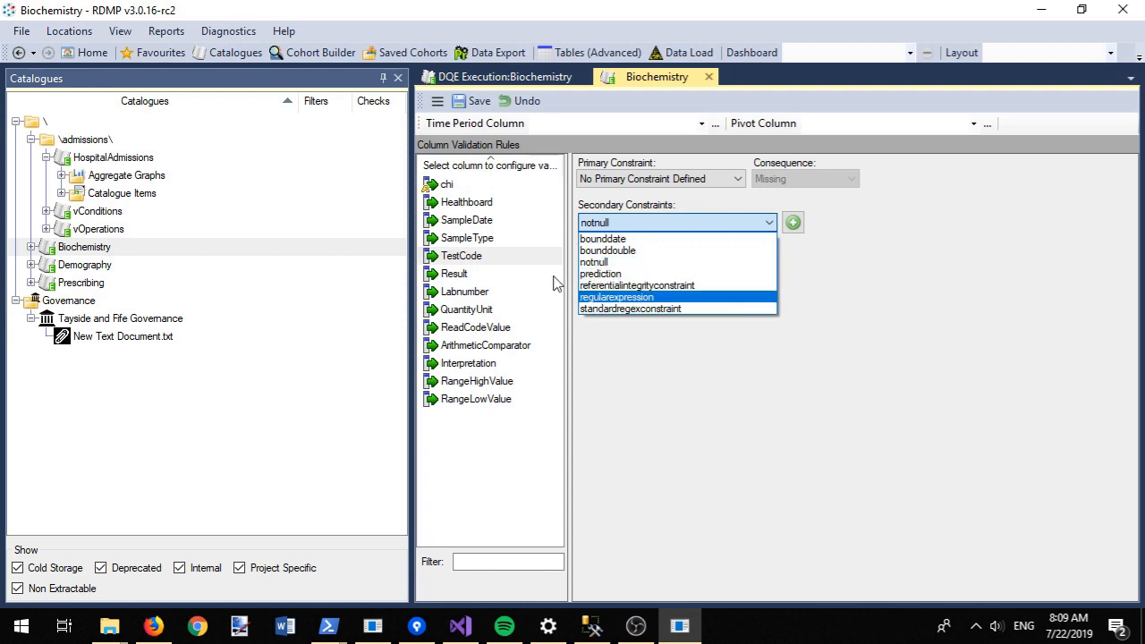
pyautogui.click(477, 206)
pyautogui.click(479, 207)
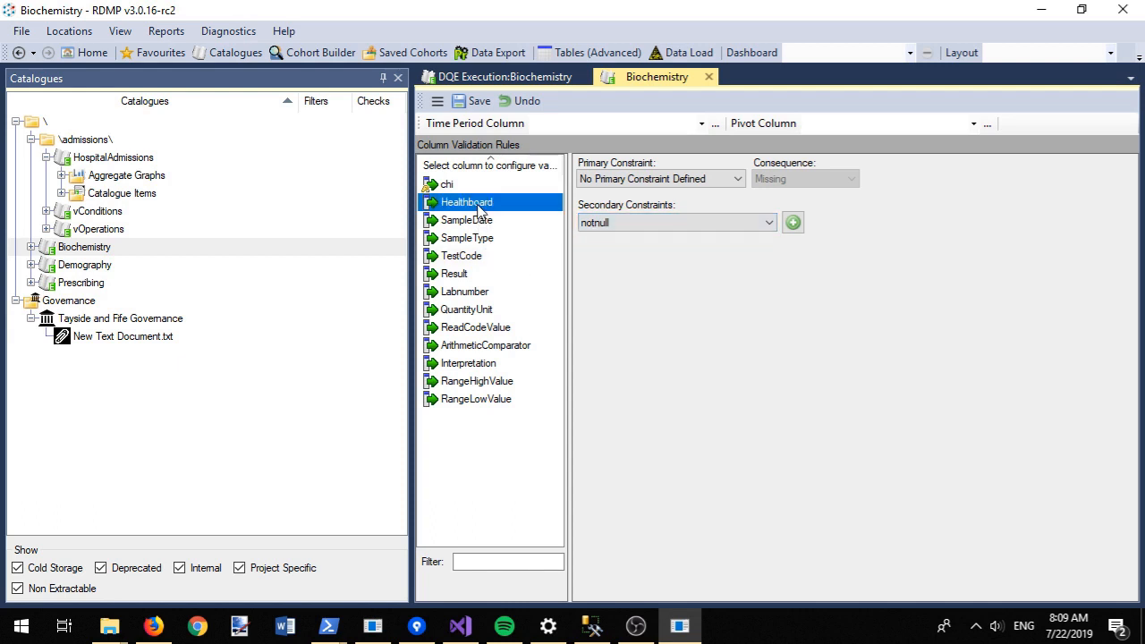
pyautogui.click(629, 224)
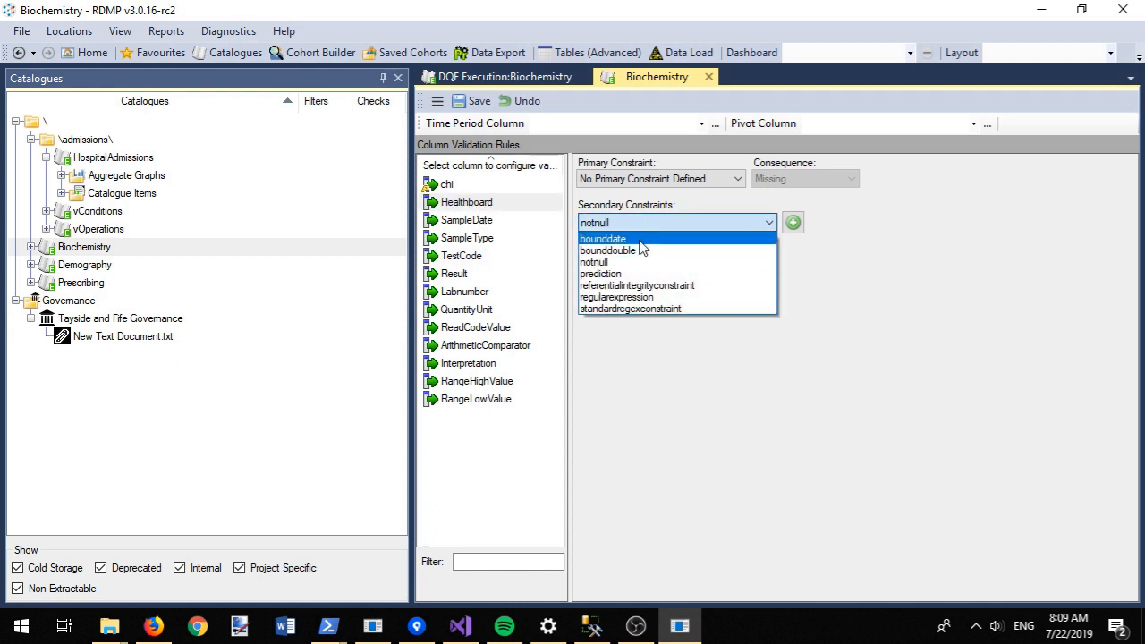
pyautogui.click(631, 298)
pyautogui.click(793, 223)
pyautogui.click(686, 283)
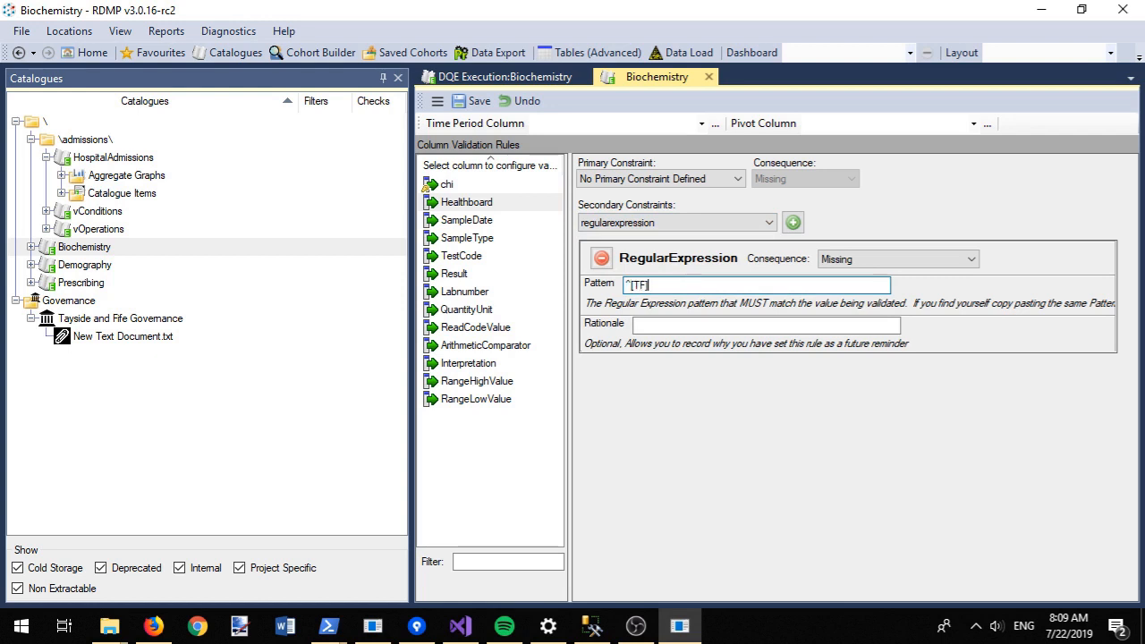
pyautogui.click(727, 325)
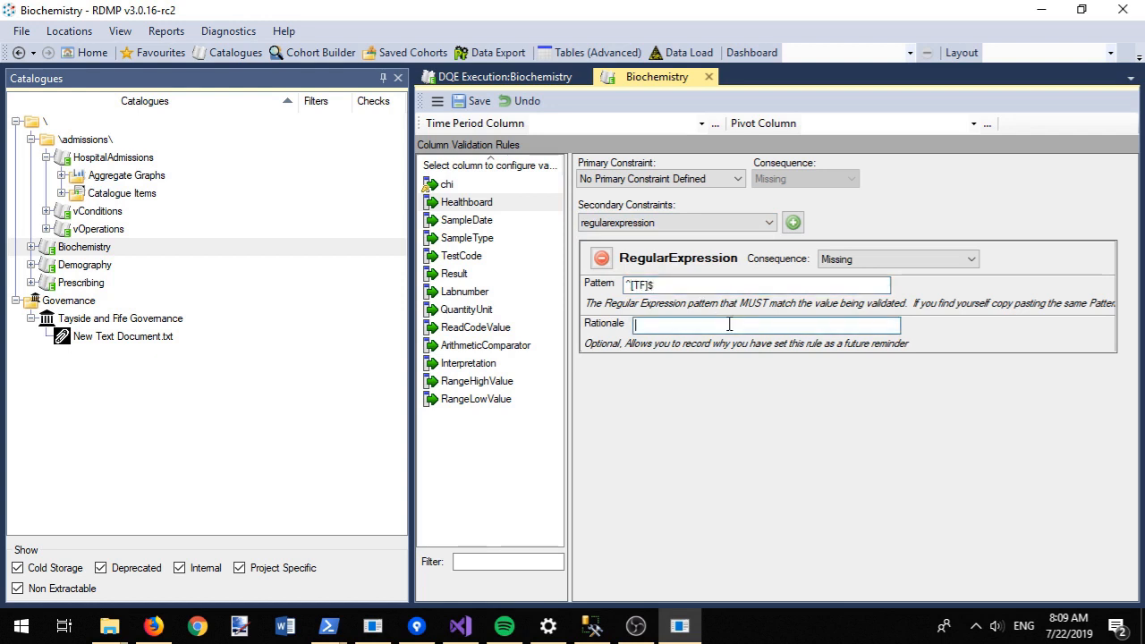
pyautogui.click(854, 259)
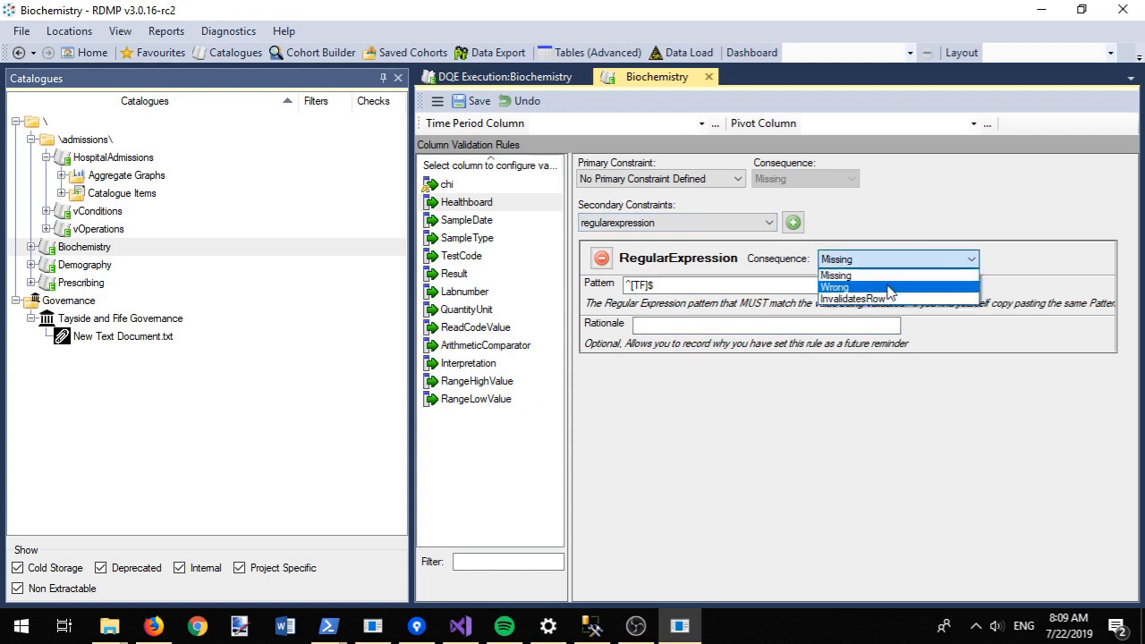
pyautogui.click(872, 284)
pyautogui.click(779, 324)
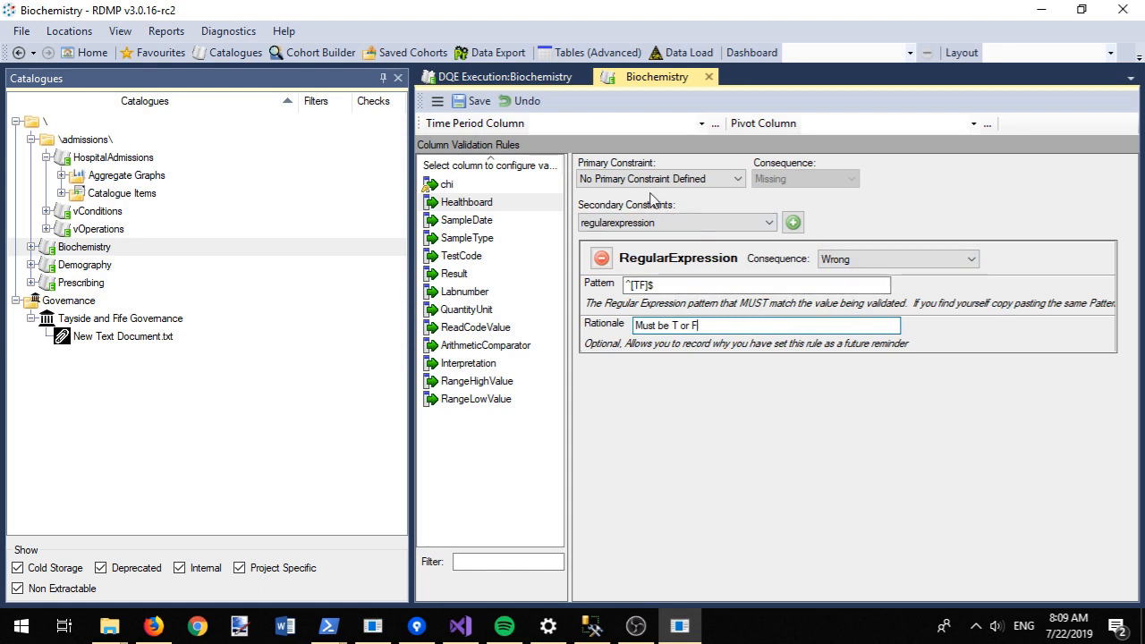
# Step: Add a NotNull constraint to Healthboard with rationale 'Must be present in record' and save
pyautogui.click(682, 223)
pyautogui.click(660, 262)
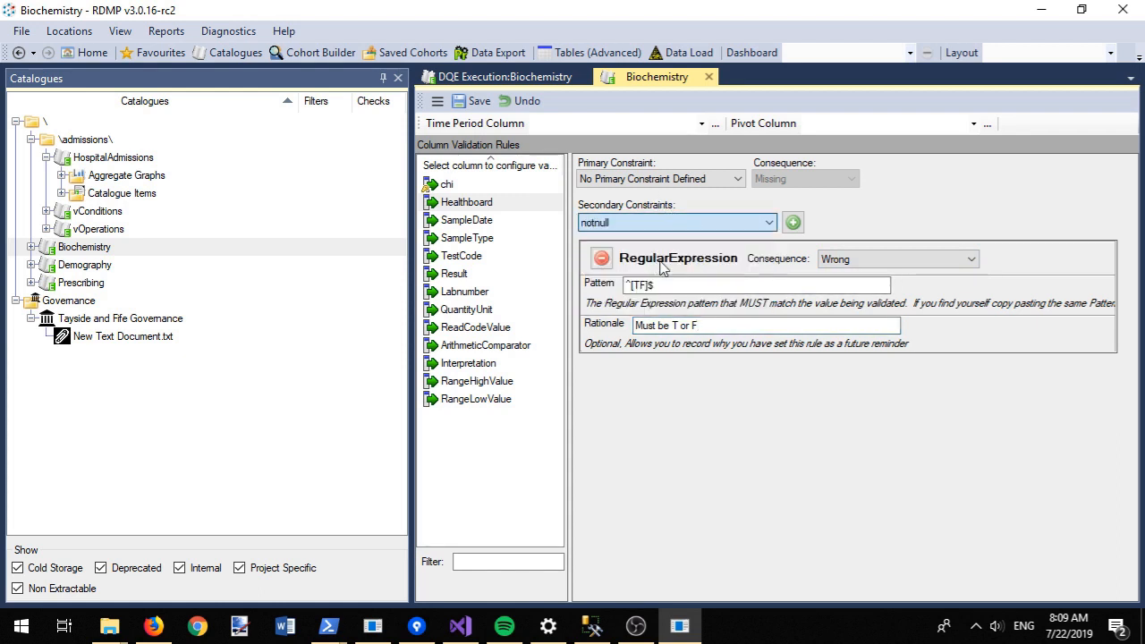
pyautogui.click(793, 222)
pyautogui.click(741, 404)
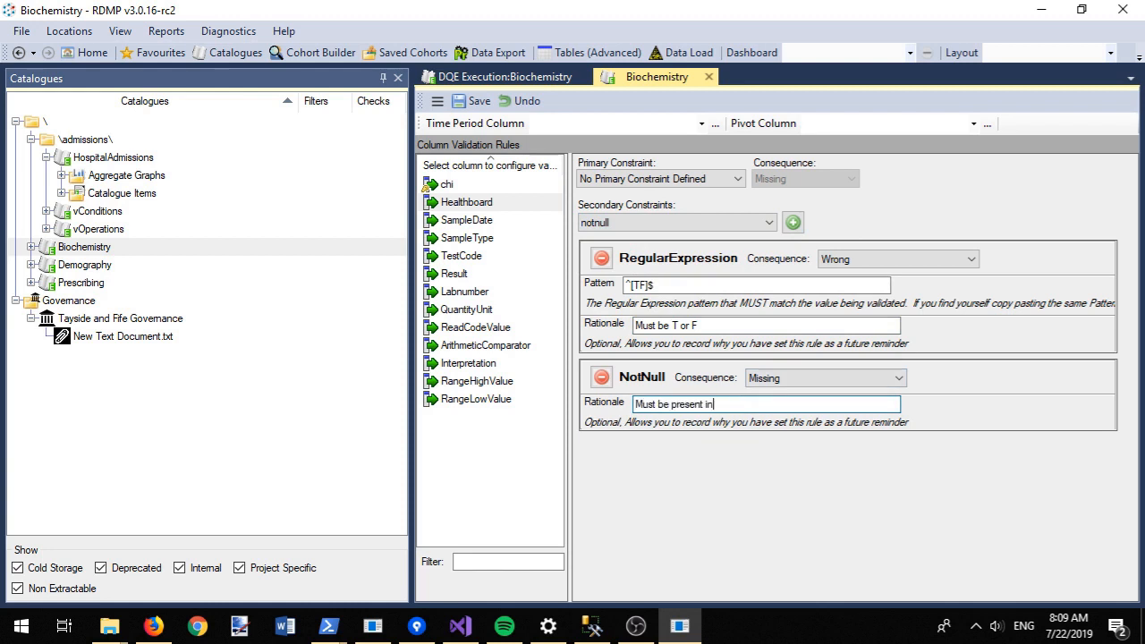
pyautogui.hotkey('ctrl', 's')
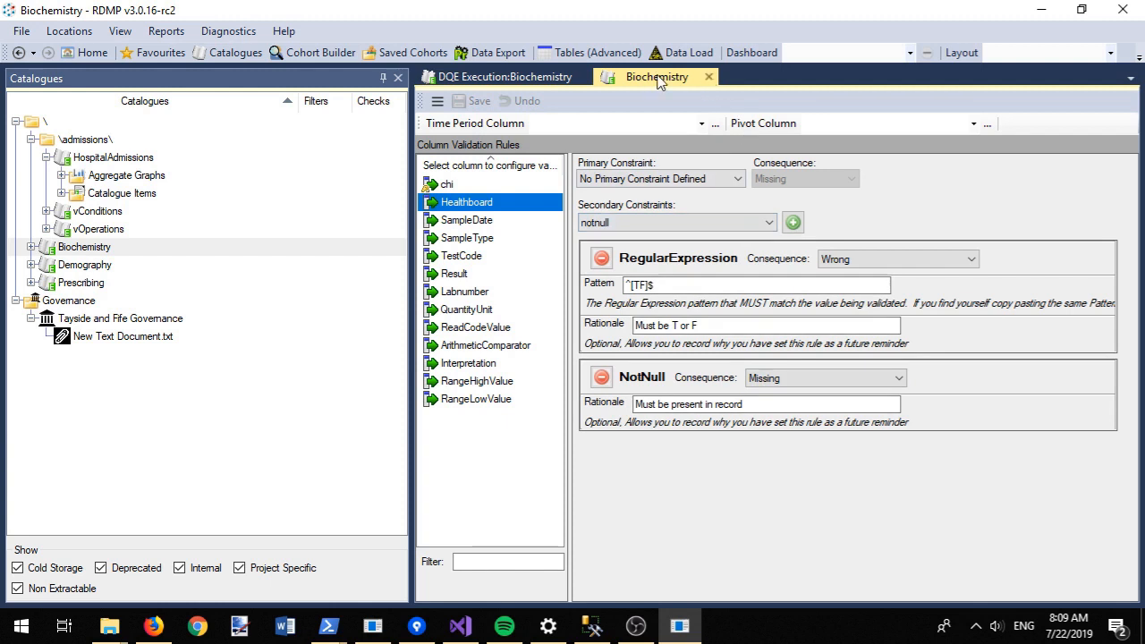
pyautogui.click(438, 101)
# Step: Set SampleDate as Biochemistry's time period column and save the validation rules
pyautogui.click(497, 123)
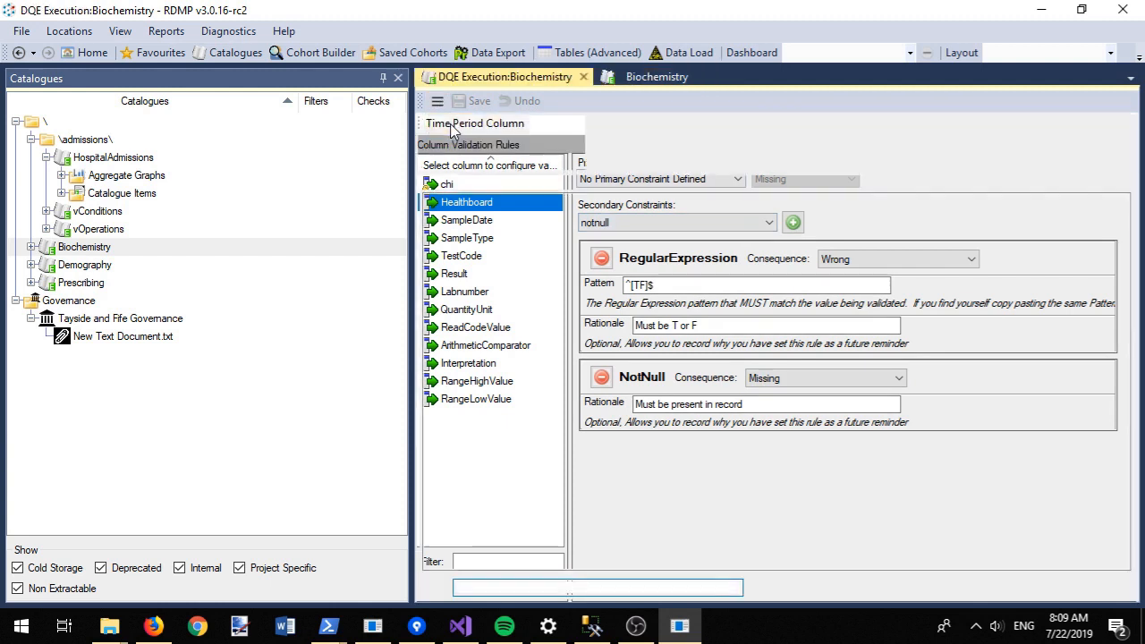
pyautogui.click(465, 141)
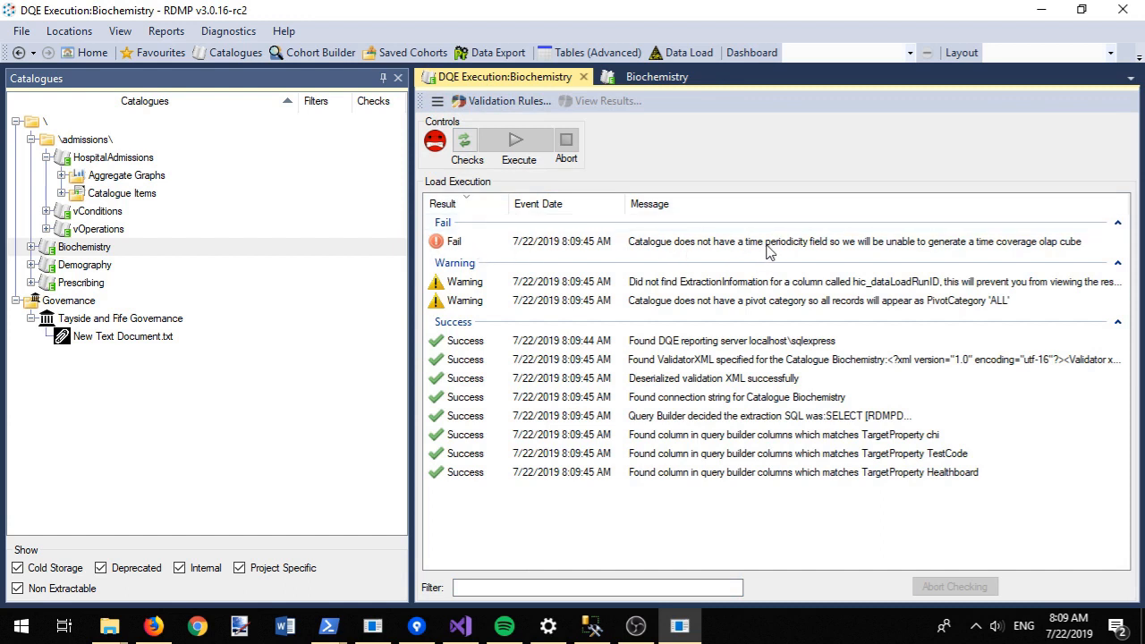
pyautogui.click(652, 77)
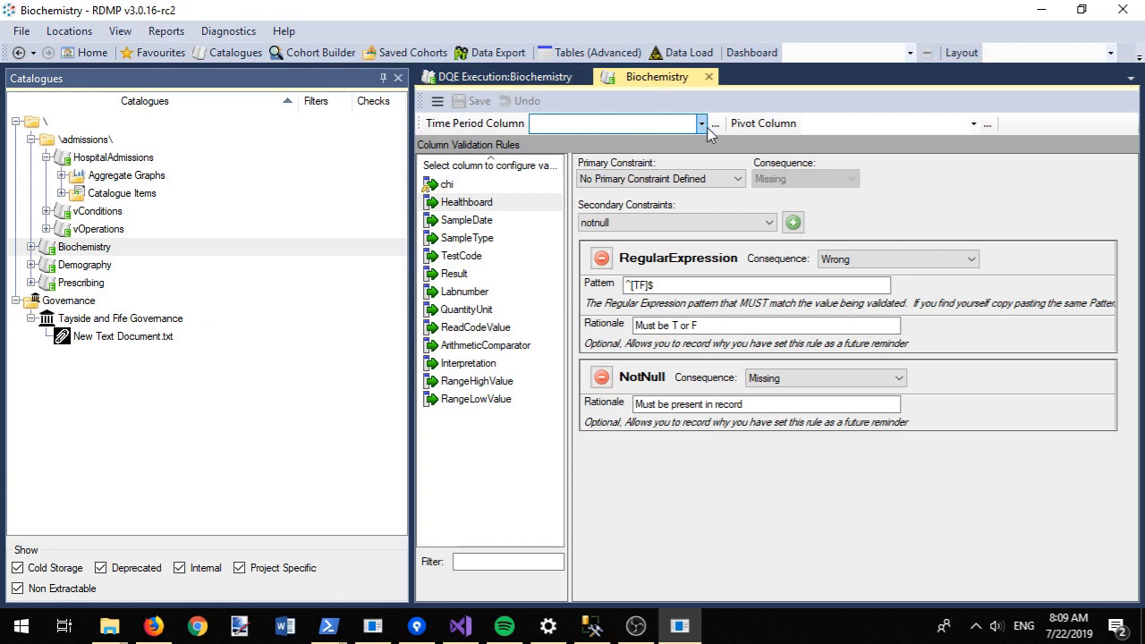
pyautogui.click(701, 124)
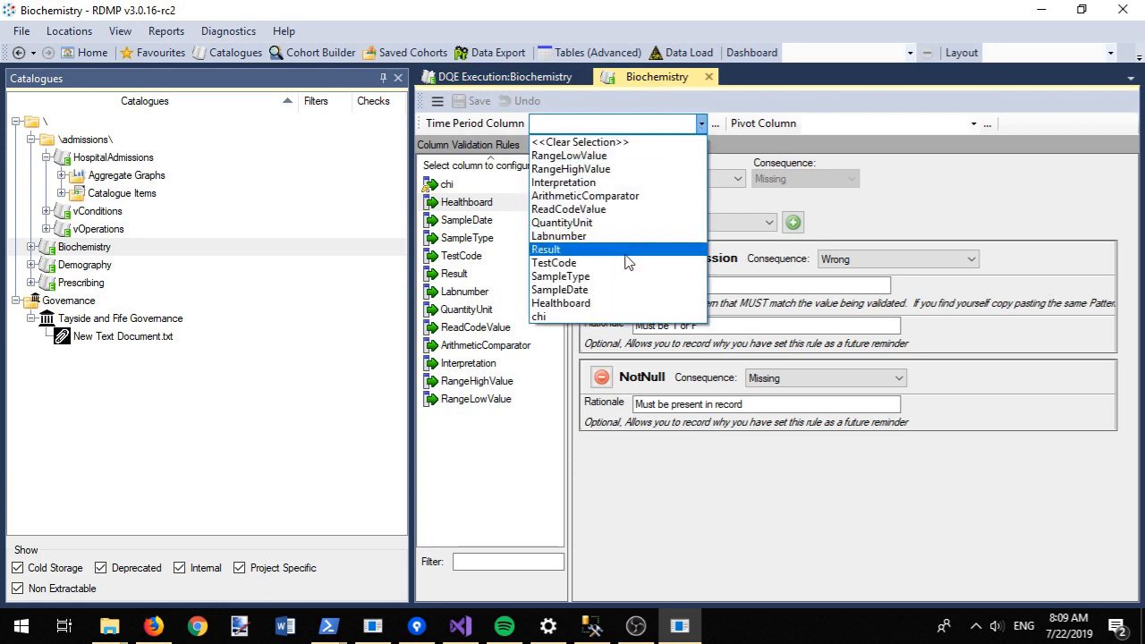
pyautogui.click(618, 290)
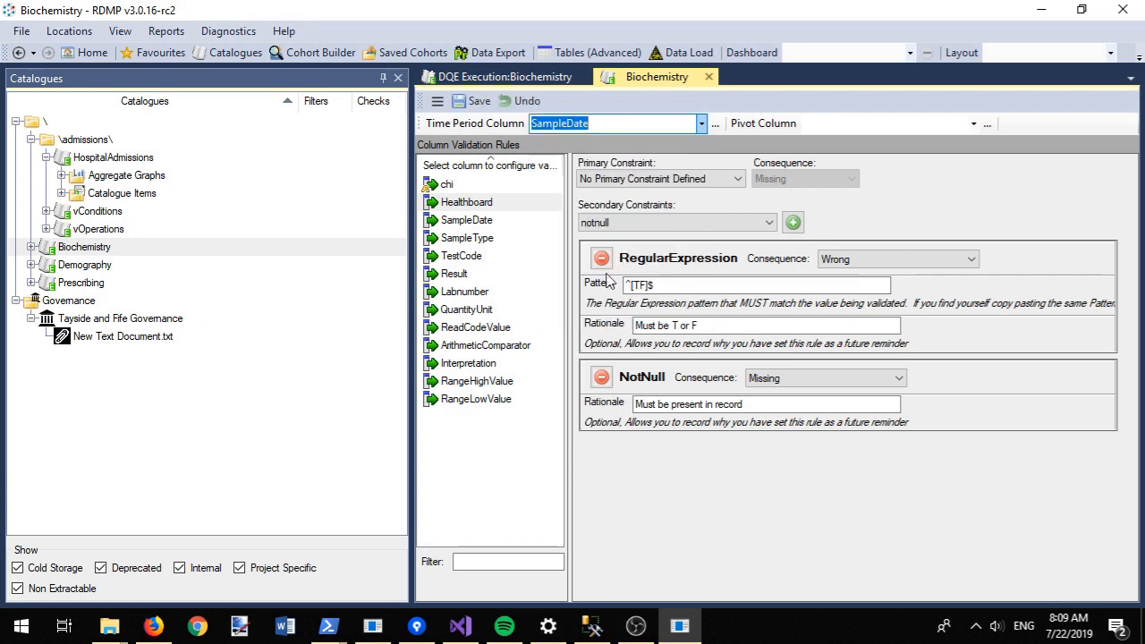
pyautogui.click(468, 101)
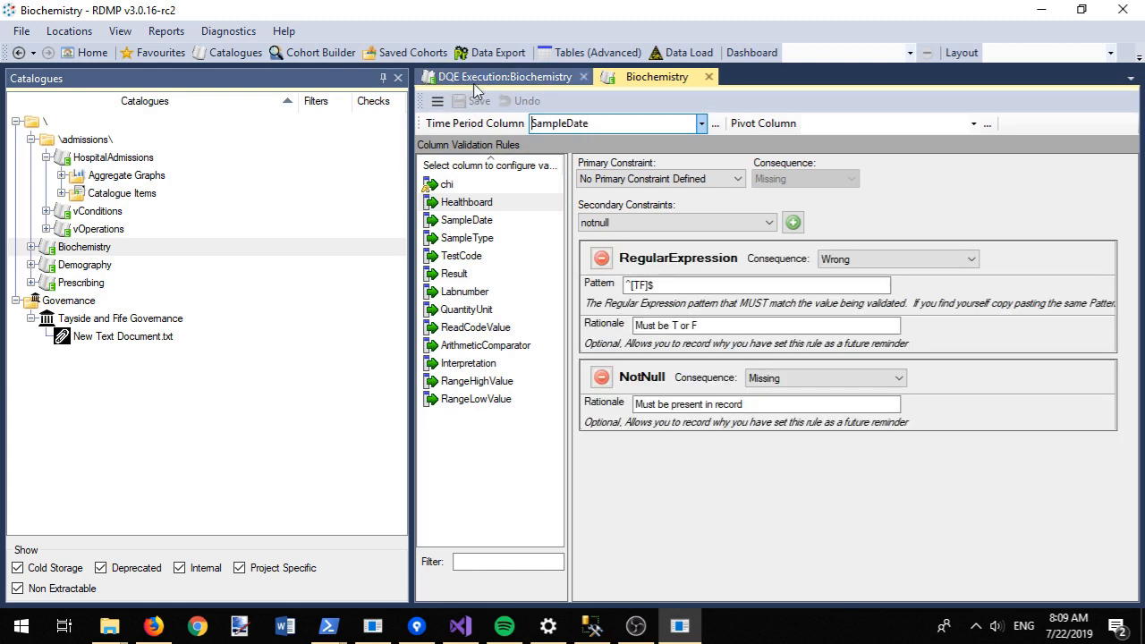
# Step: Run checks and execute the Data Quality Engine on Biochemistry, then view the results
pyautogui.click(481, 78)
pyautogui.click(464, 143)
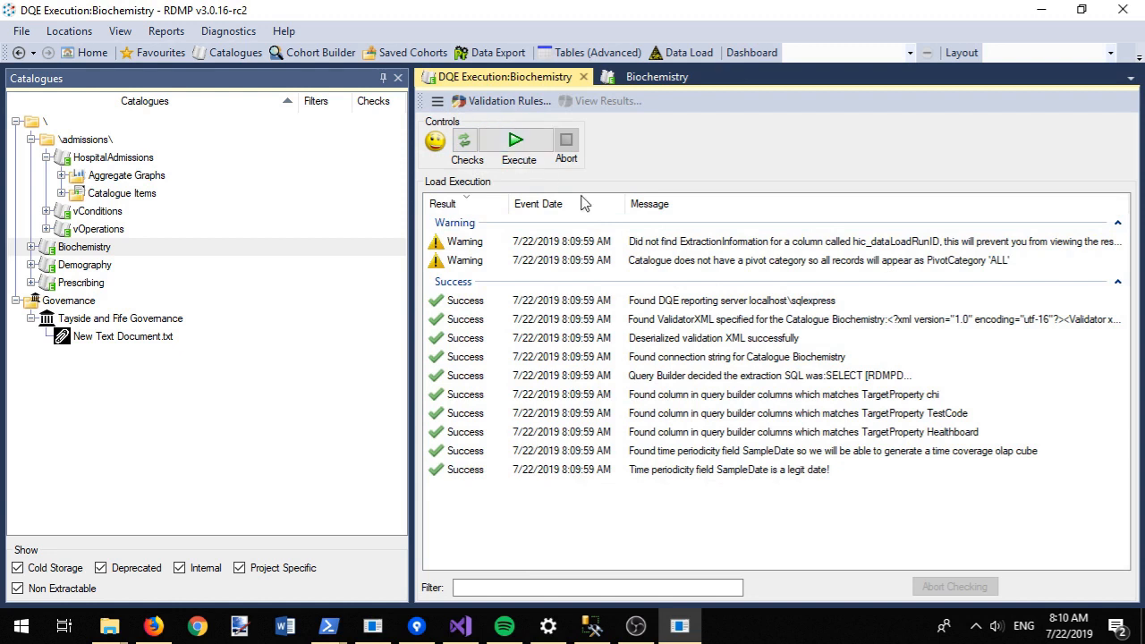
pyautogui.click(737, 268)
pyautogui.doubleClick(737, 268)
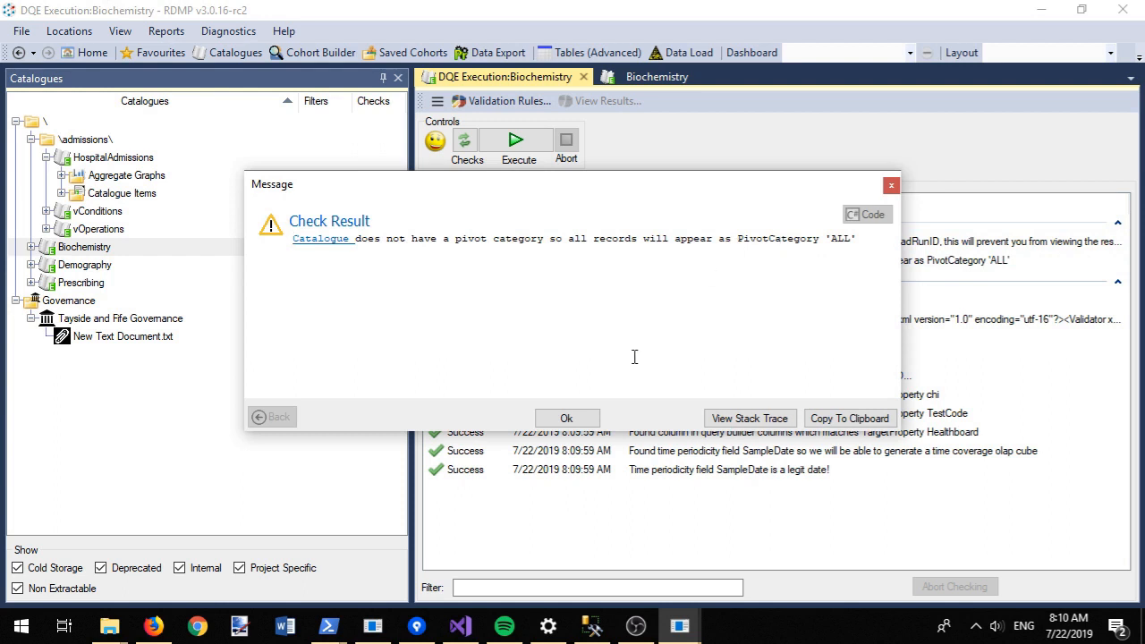
pyautogui.click(582, 420)
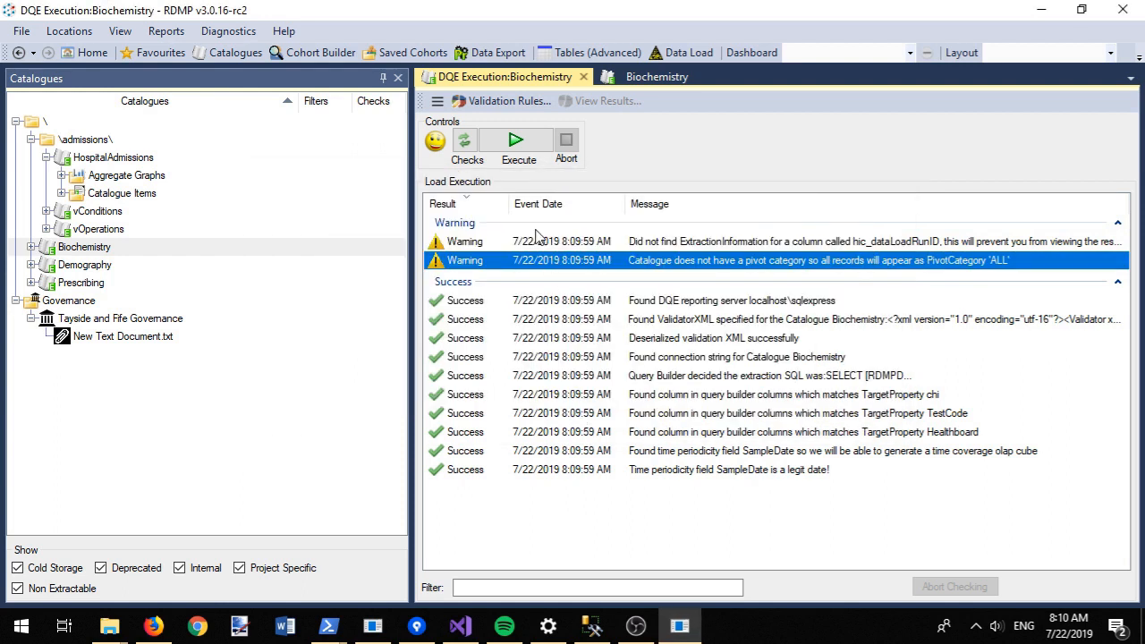
pyautogui.click(534, 152)
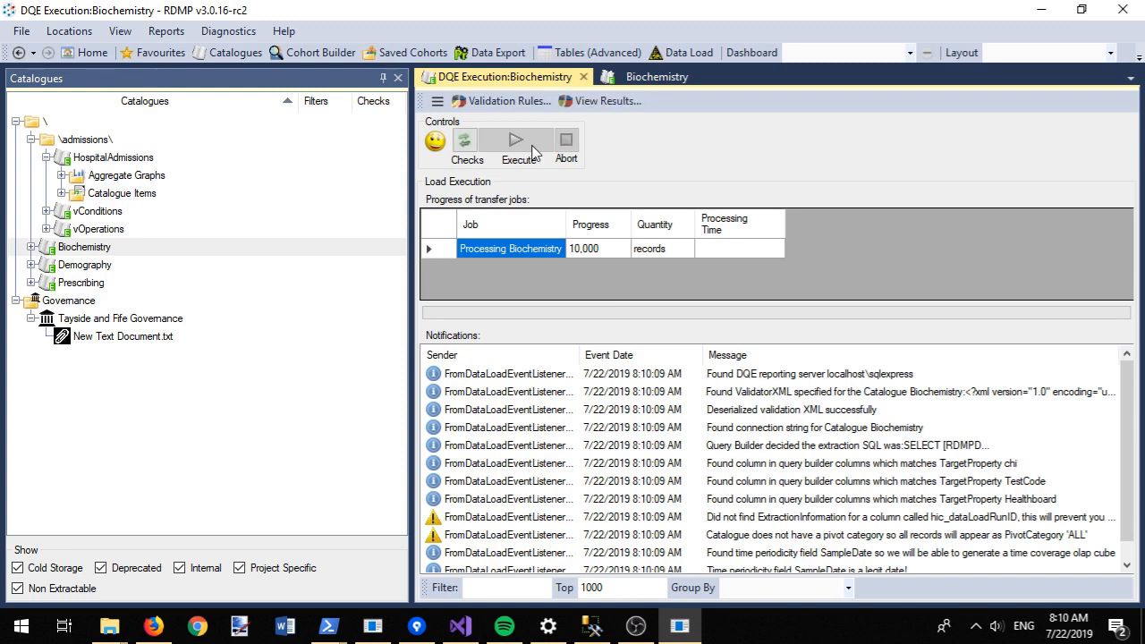
pyautogui.click(596, 101)
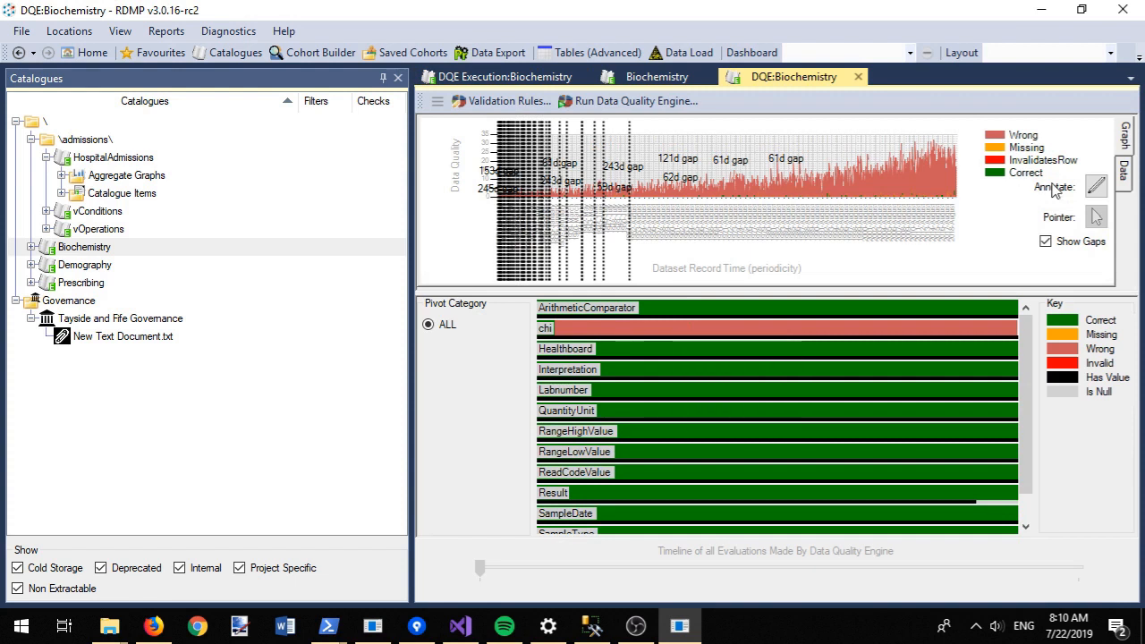
# Step: Annotate the quality graph with 'chi numbers are randomly generated so do not pass validation'
pyautogui.click(1098, 188)
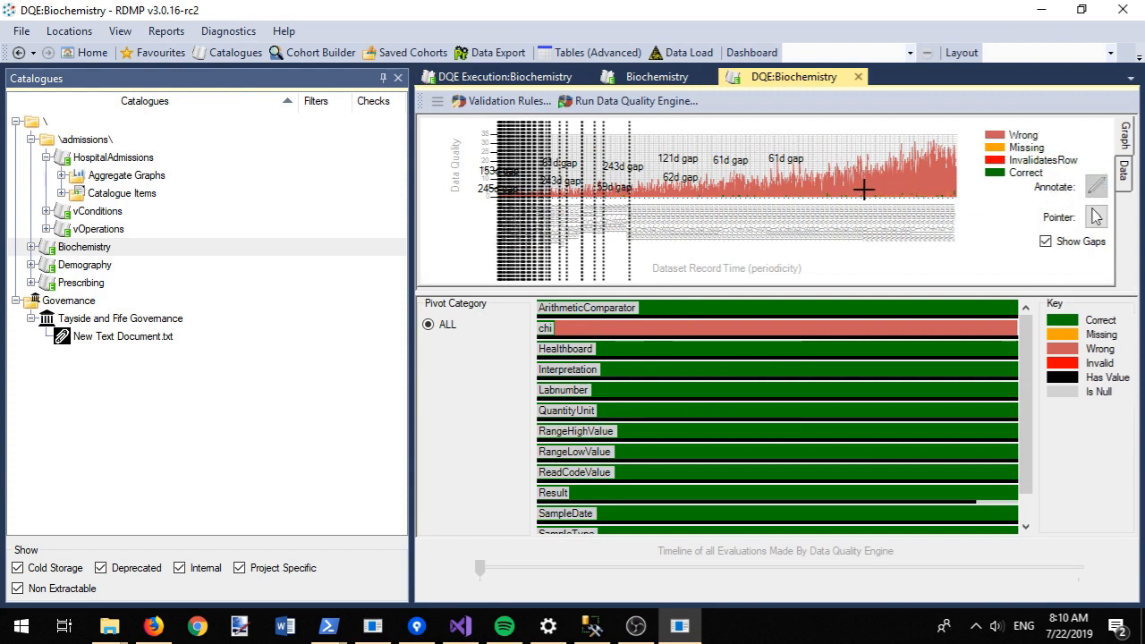
pyautogui.click(869, 175)
pyautogui.write('chi numbers are randomly generated so')
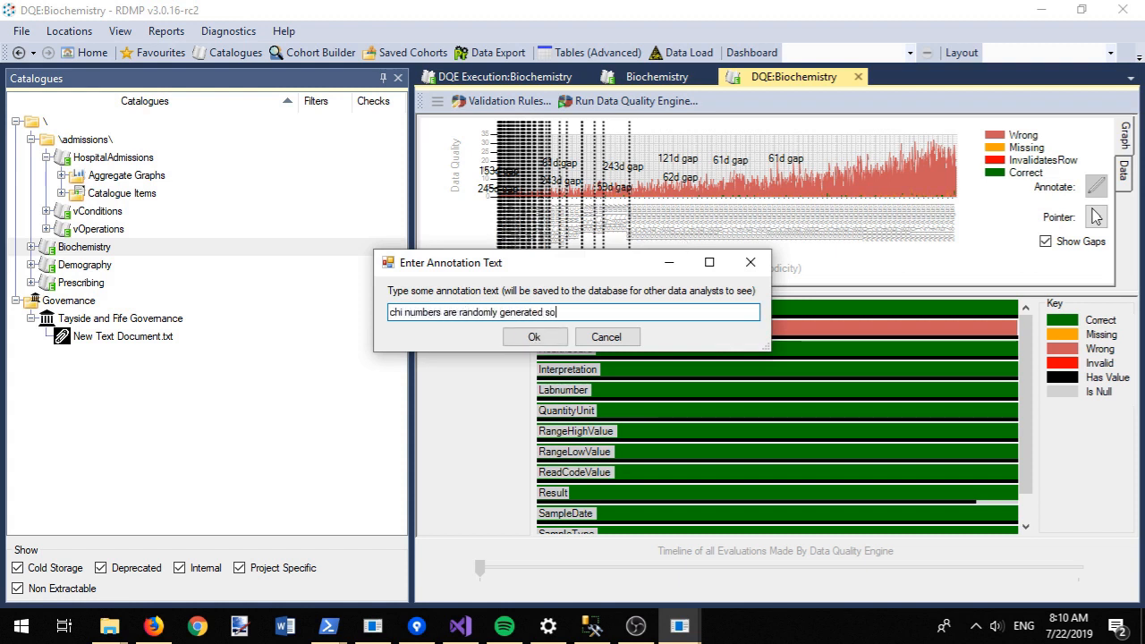
pyautogui.write(' do not pass validation')
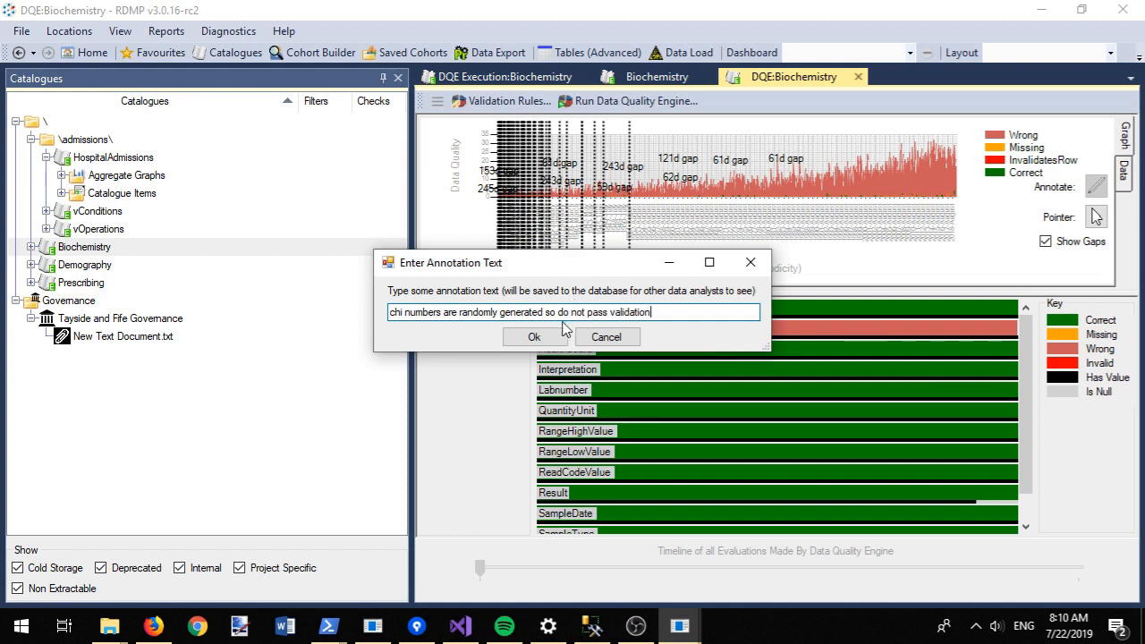
pyautogui.click(537, 336)
pyautogui.scroll(-1, 1026, 385)
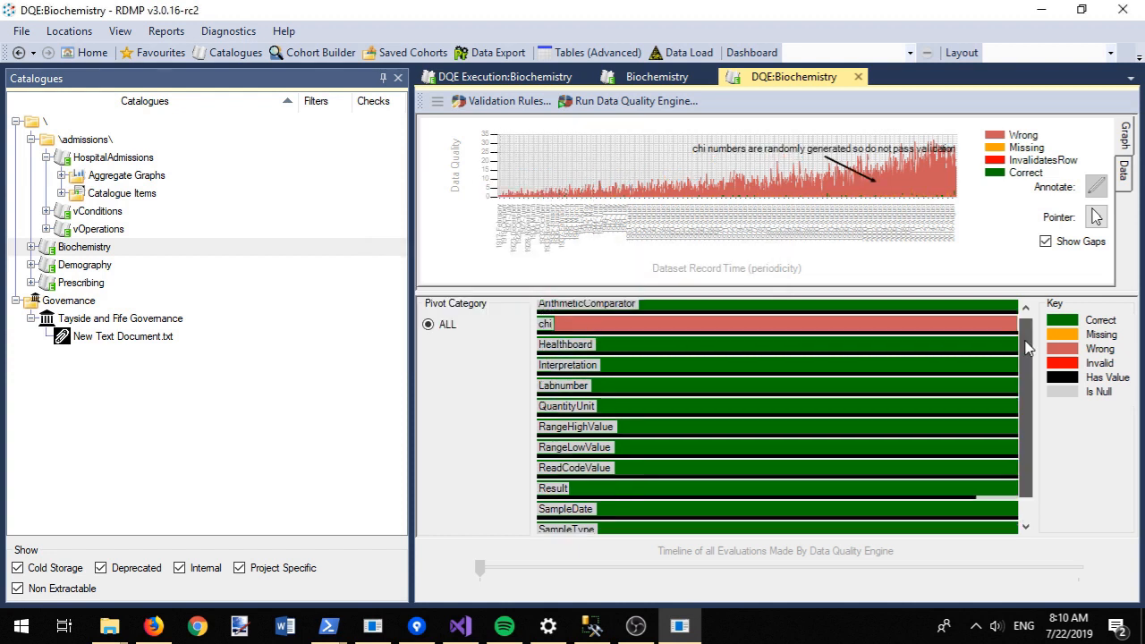
pyautogui.scroll(1, 1033, 394)
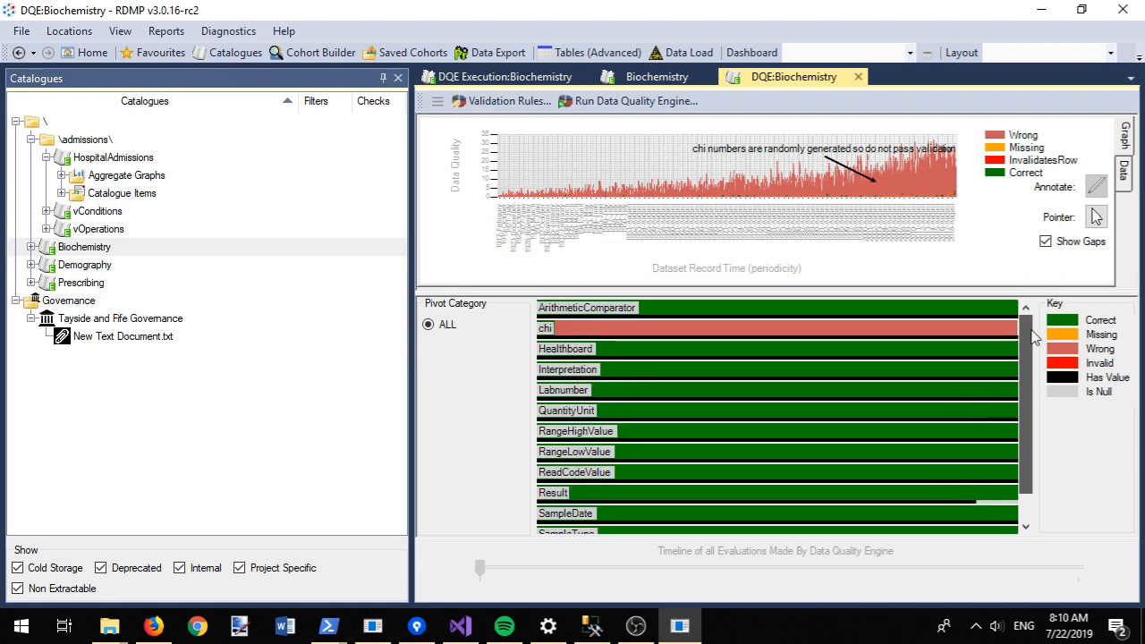
# Step: Set Healthboard as the Biochemistry pivot column and save
pyautogui.click(535, 101)
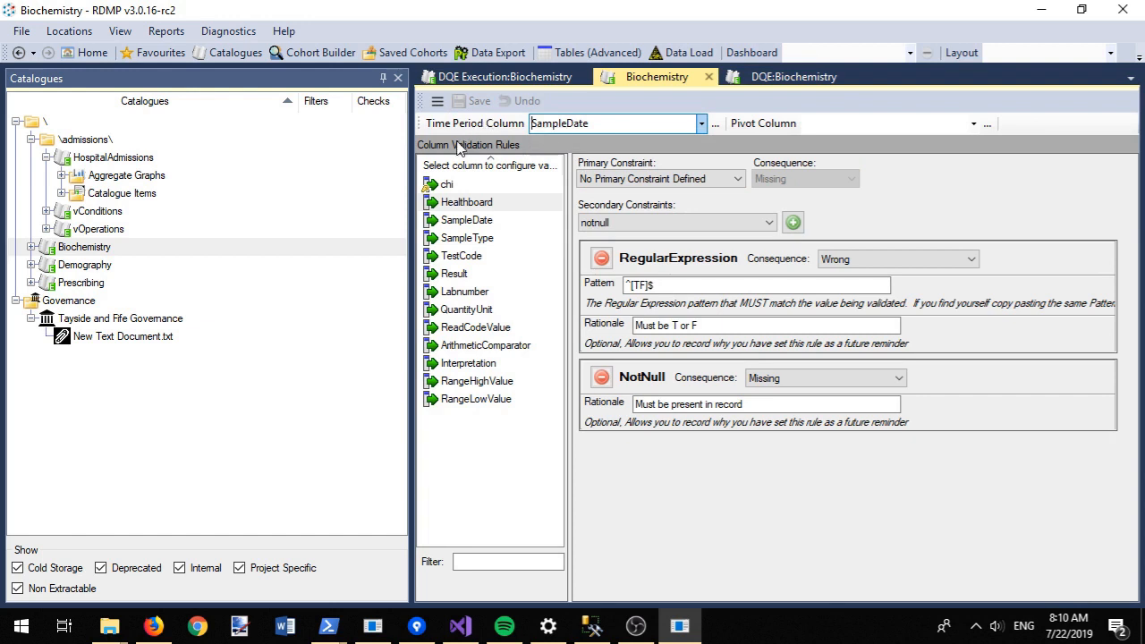
pyautogui.click(974, 124)
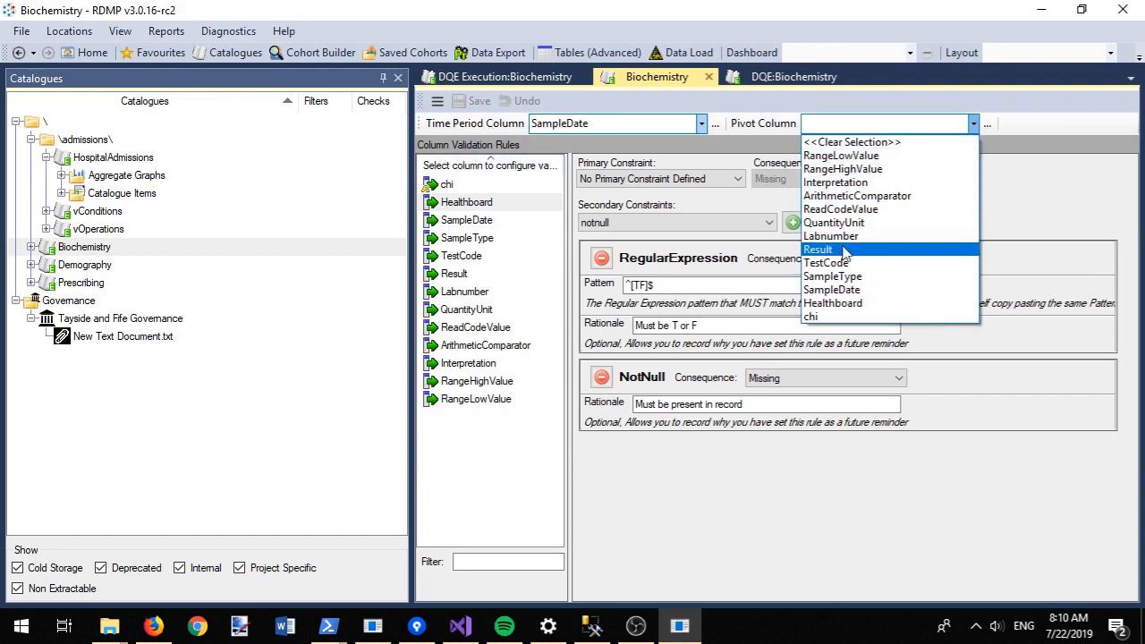
pyautogui.click(835, 304)
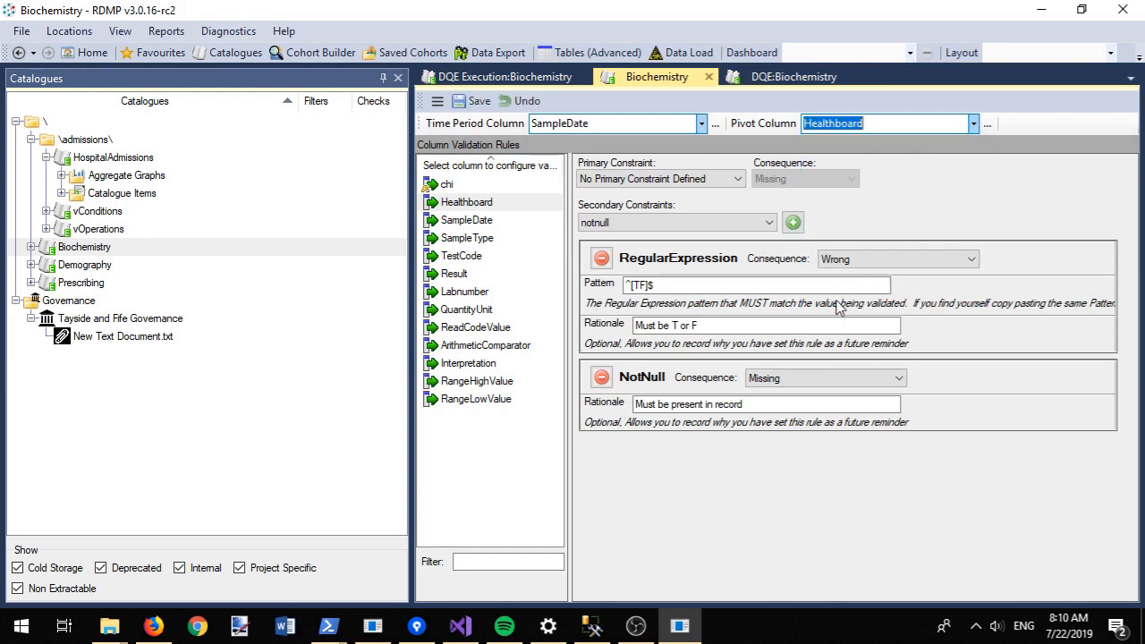
pyautogui.click(484, 102)
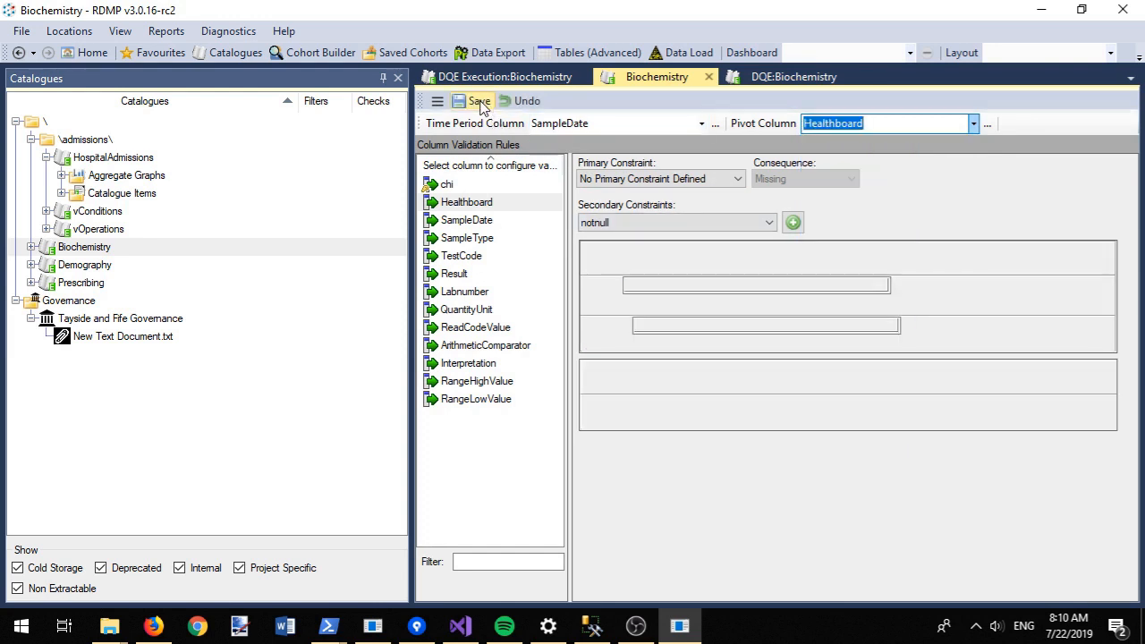
# Step: Set chi's primary constraint to No Primary Constraint Defined and save
pyautogui.click(447, 184)
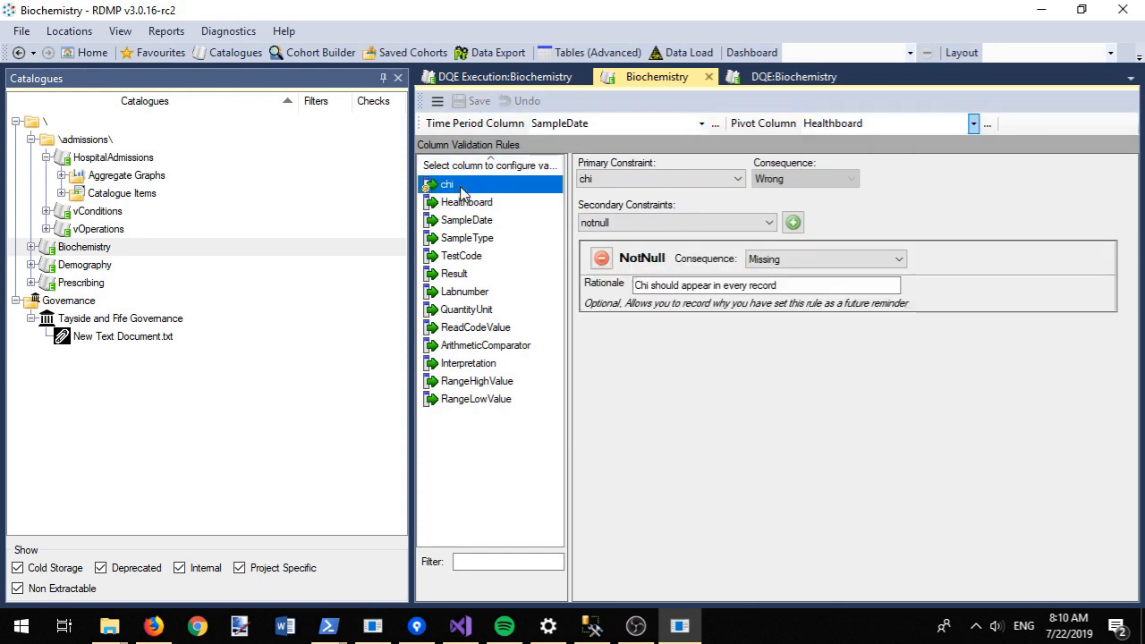
pyautogui.click(658, 179)
pyautogui.click(648, 241)
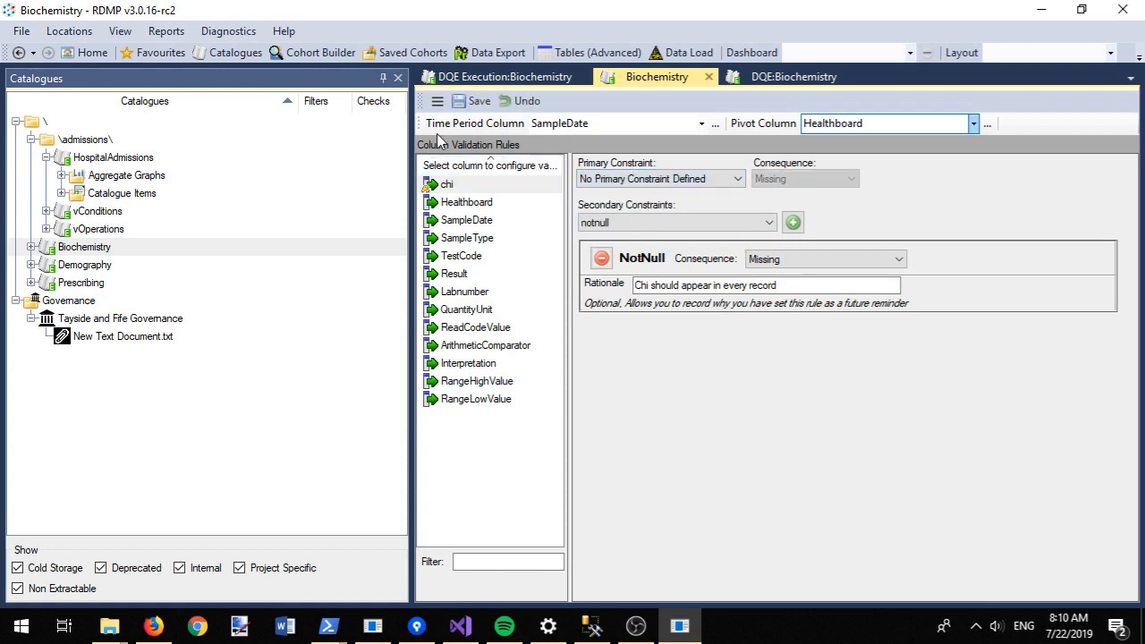
pyautogui.click(467, 102)
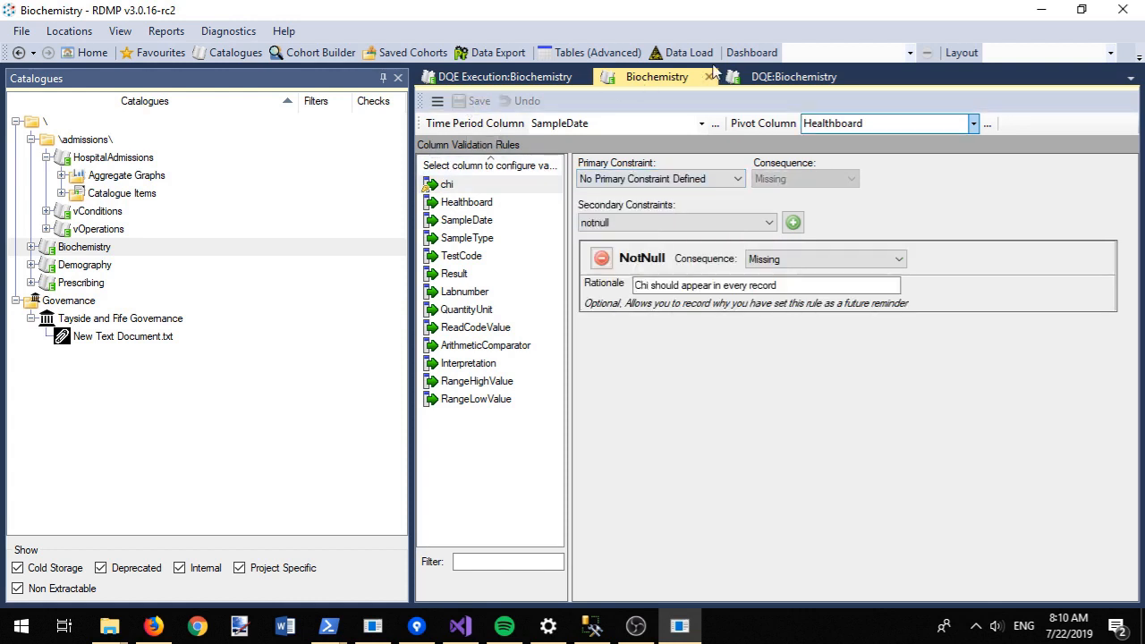
pyautogui.click(523, 77)
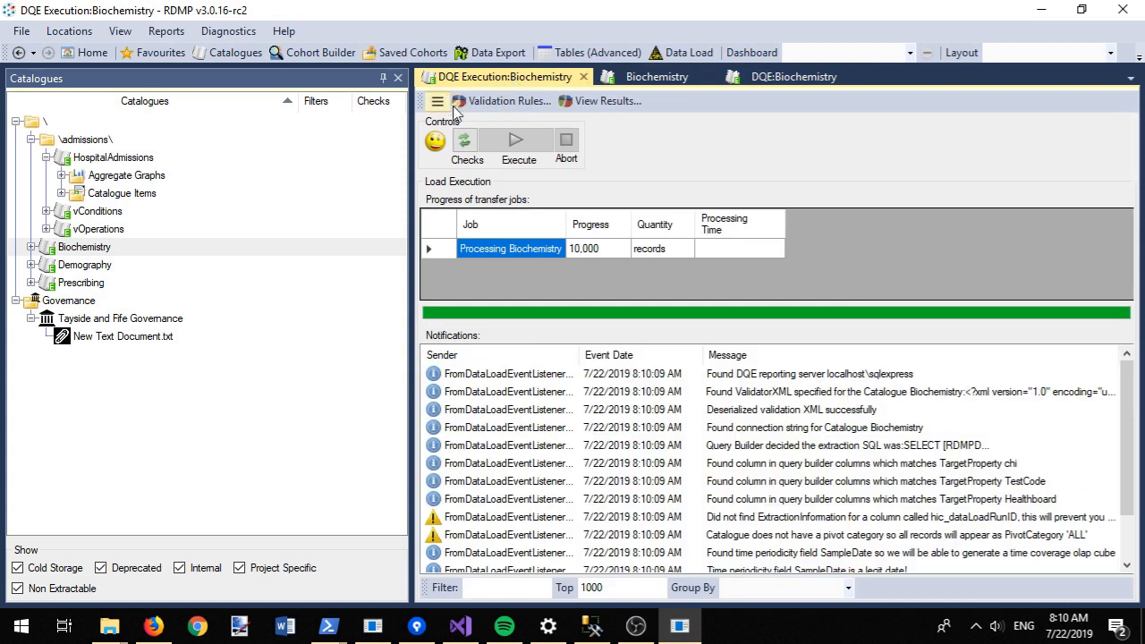
# Step: Rerun checks and the Data Quality Engine on Biochemistry, then view the latest results
pyautogui.click(466, 143)
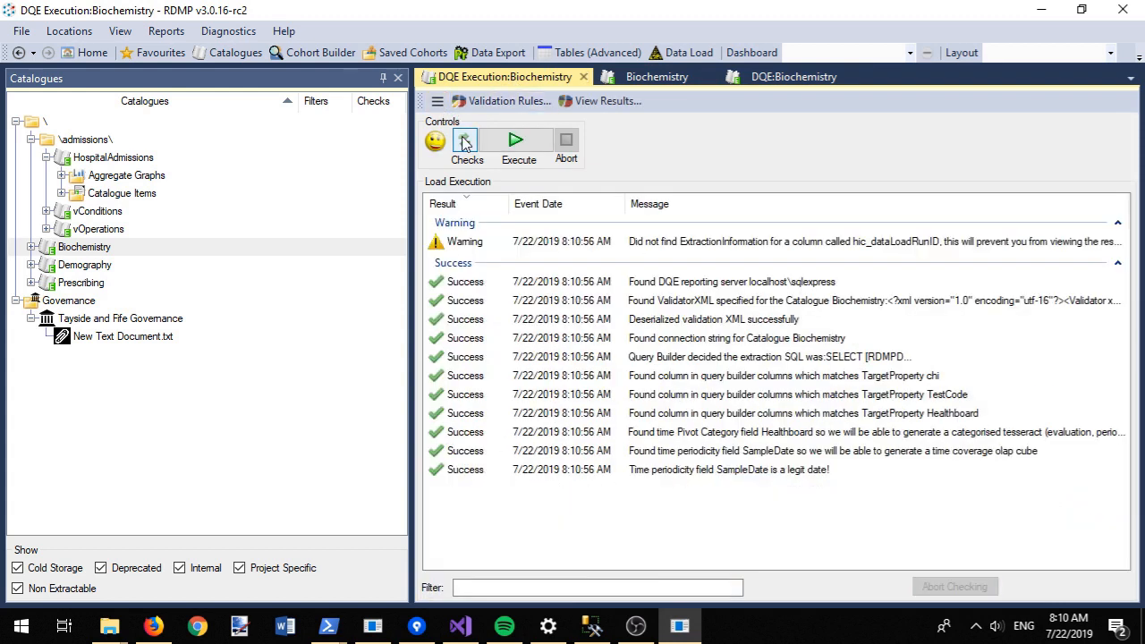
pyautogui.click(502, 150)
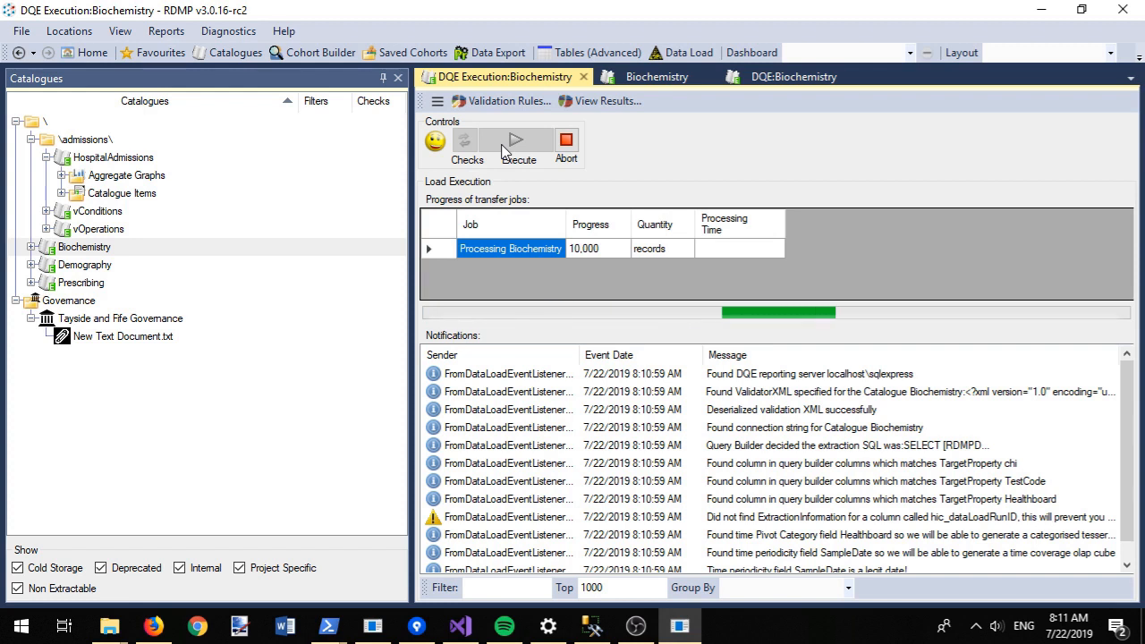
pyautogui.click(597, 104)
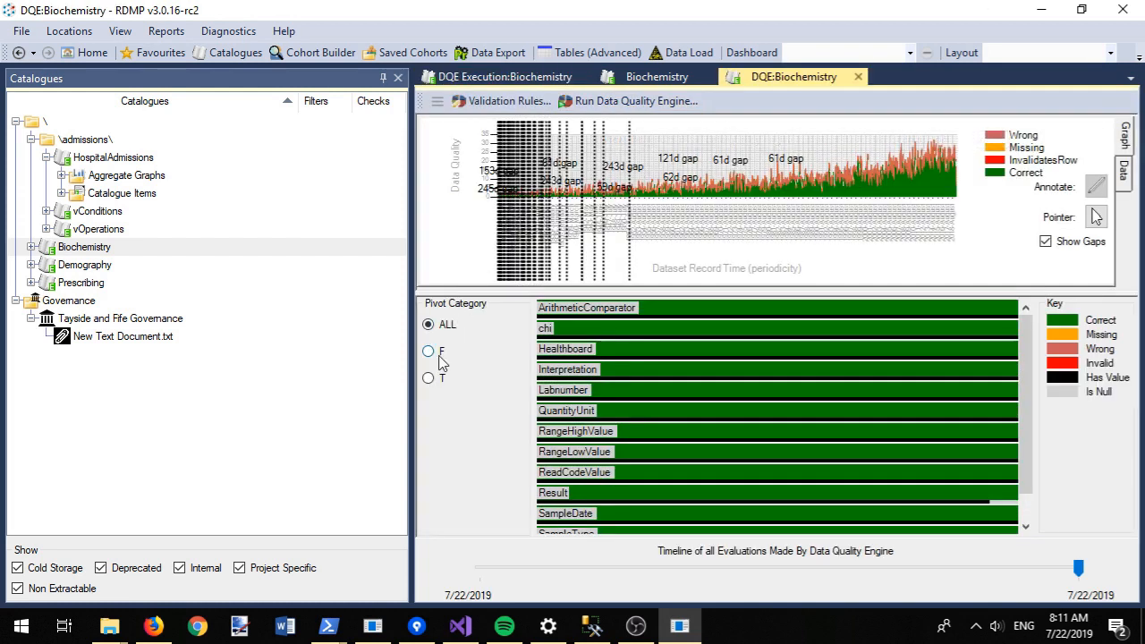
# Step: View the quality results for Healthboard pivot categories F, then T, then ALL
pyautogui.click(429, 353)
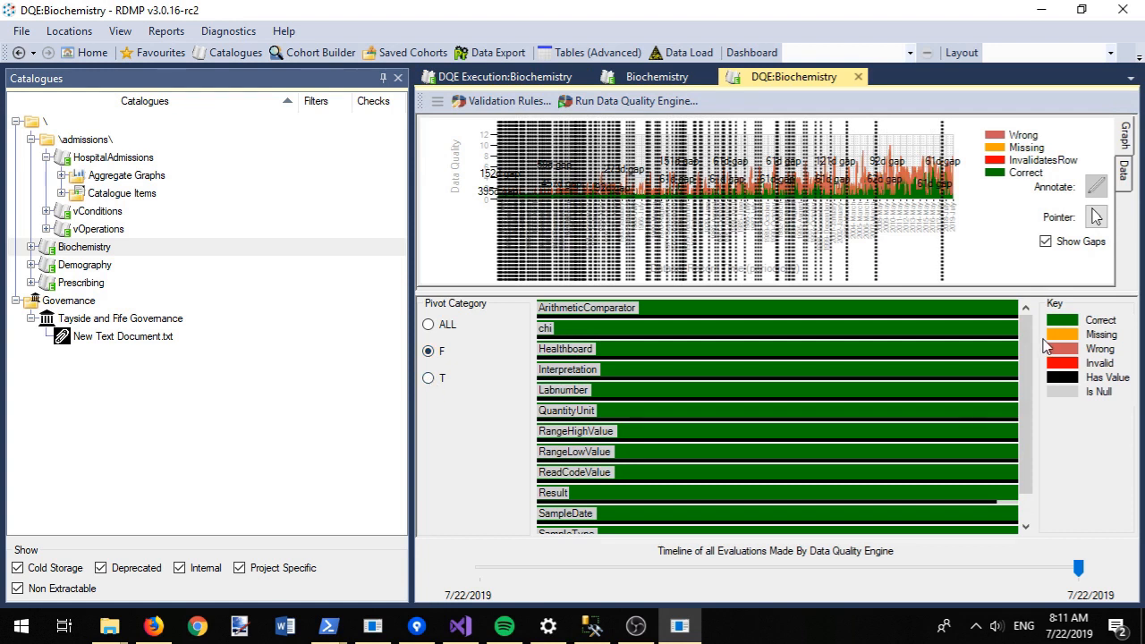
pyautogui.scroll(-1, 1035, 396)
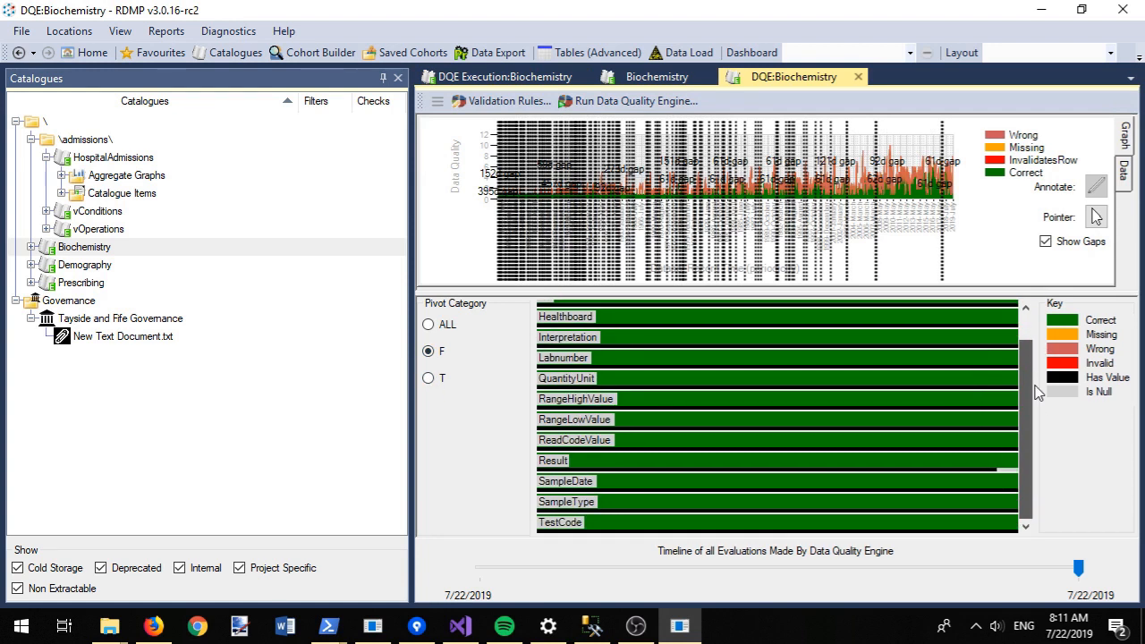
pyautogui.scroll(1, 1035, 397)
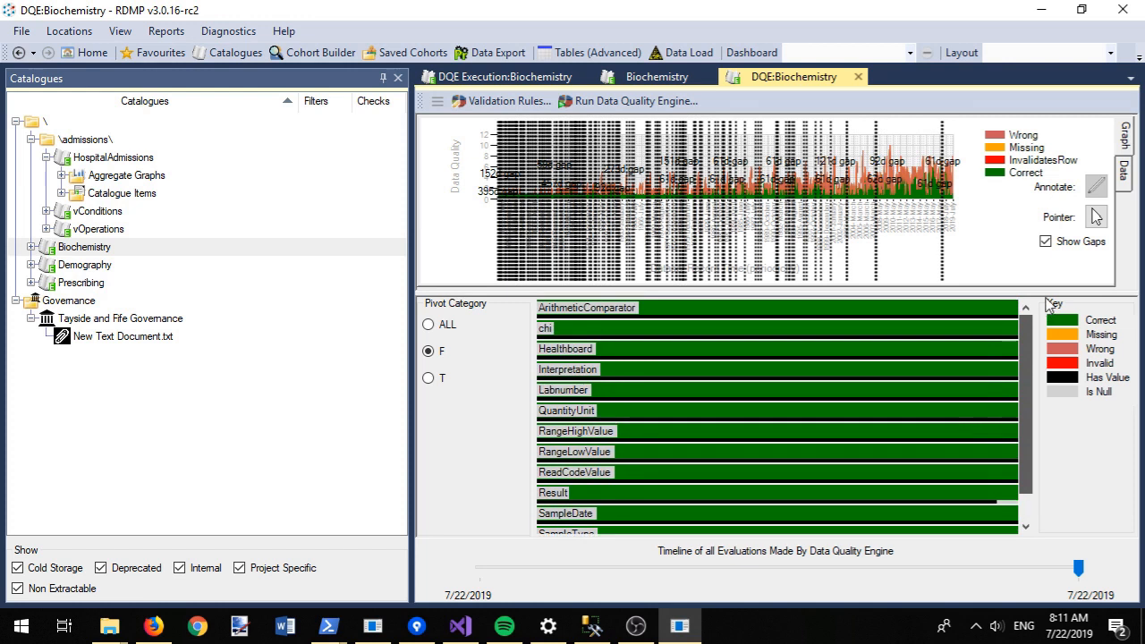
pyautogui.click(431, 378)
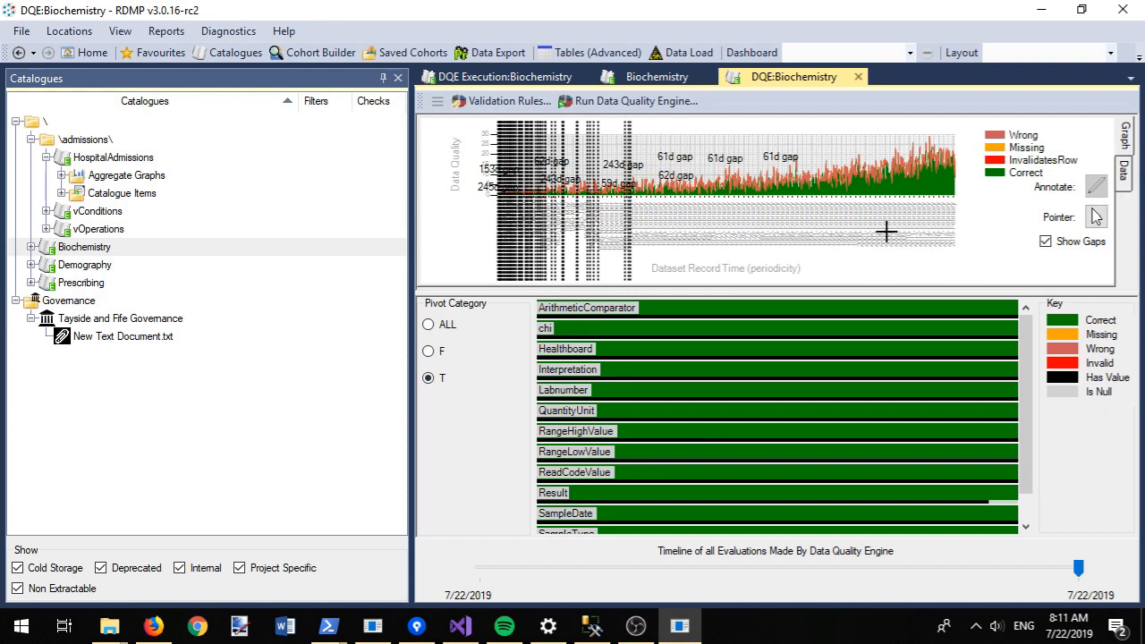
pyautogui.click(1096, 186)
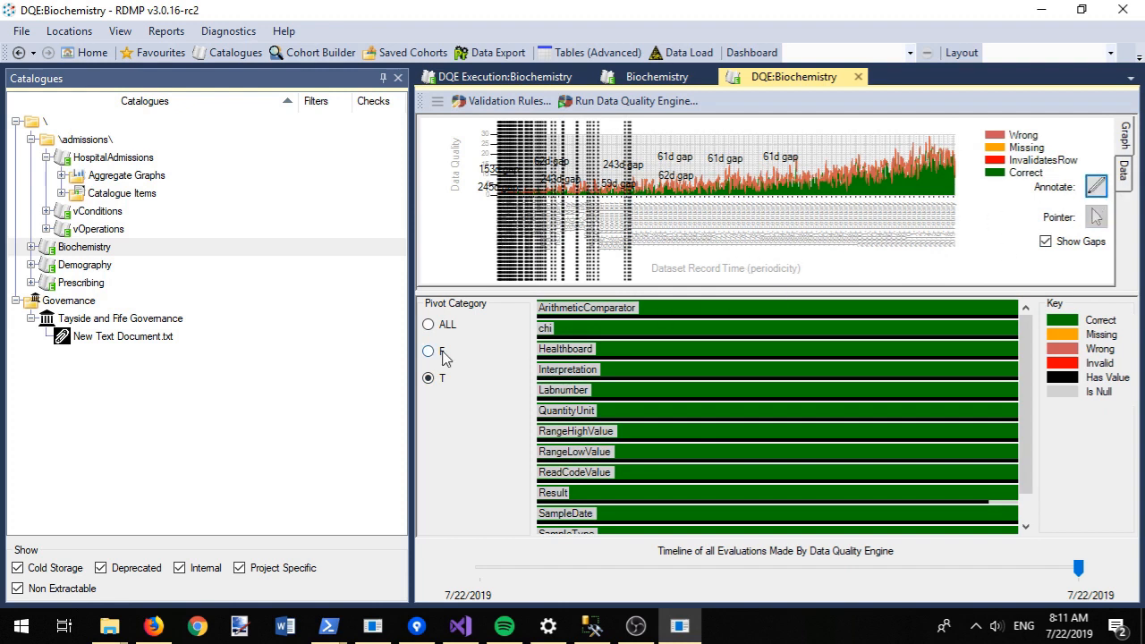
pyautogui.click(429, 325)
# Step: Show the monthly quality counts as a data table, scrolled to 2019-July
pyautogui.click(1133, 172)
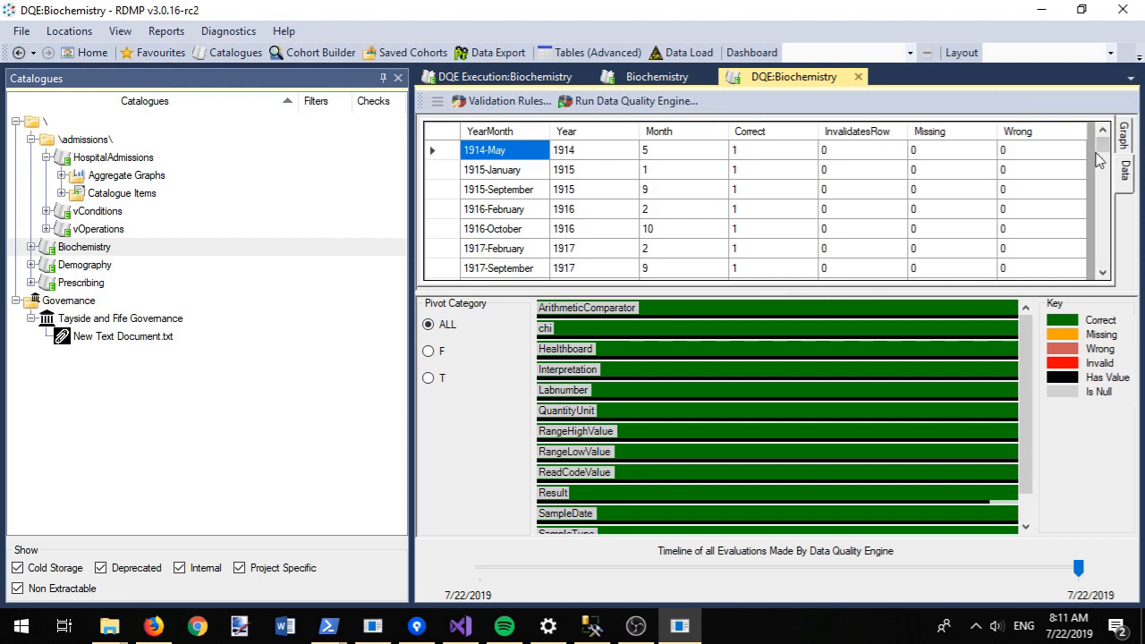
pyautogui.moveTo(1101, 164); pyautogui.dragTo(1124, 271)
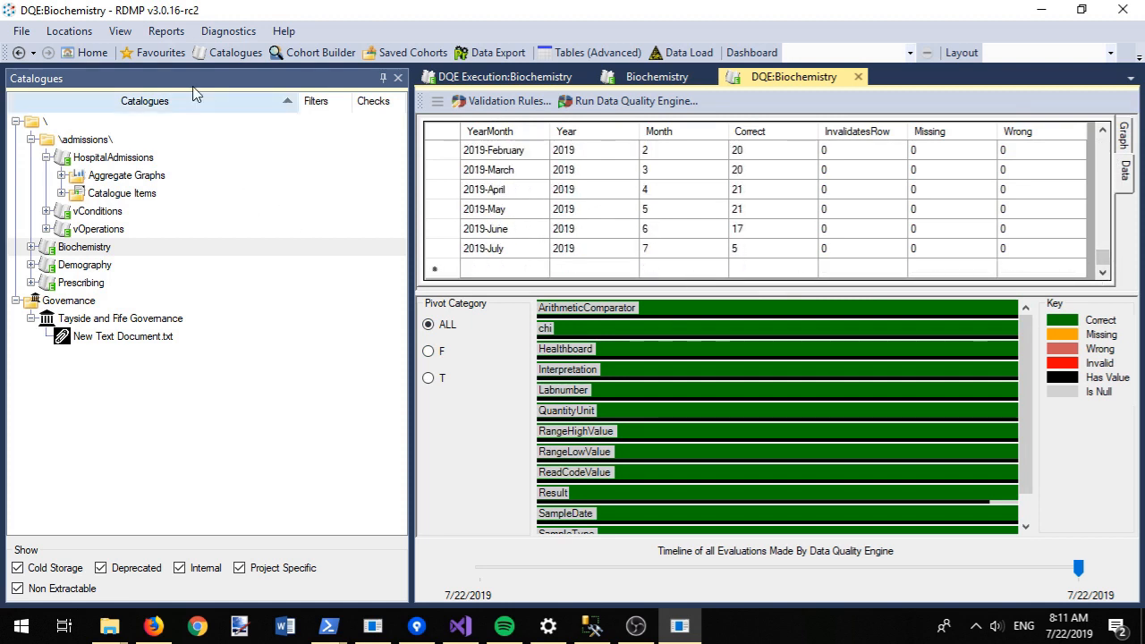
pyautogui.click(165, 32)
# Step: Generate the governance report and open GovernanceReport_2.csv from the Temp folder
pyautogui.moveTo(195, 51)
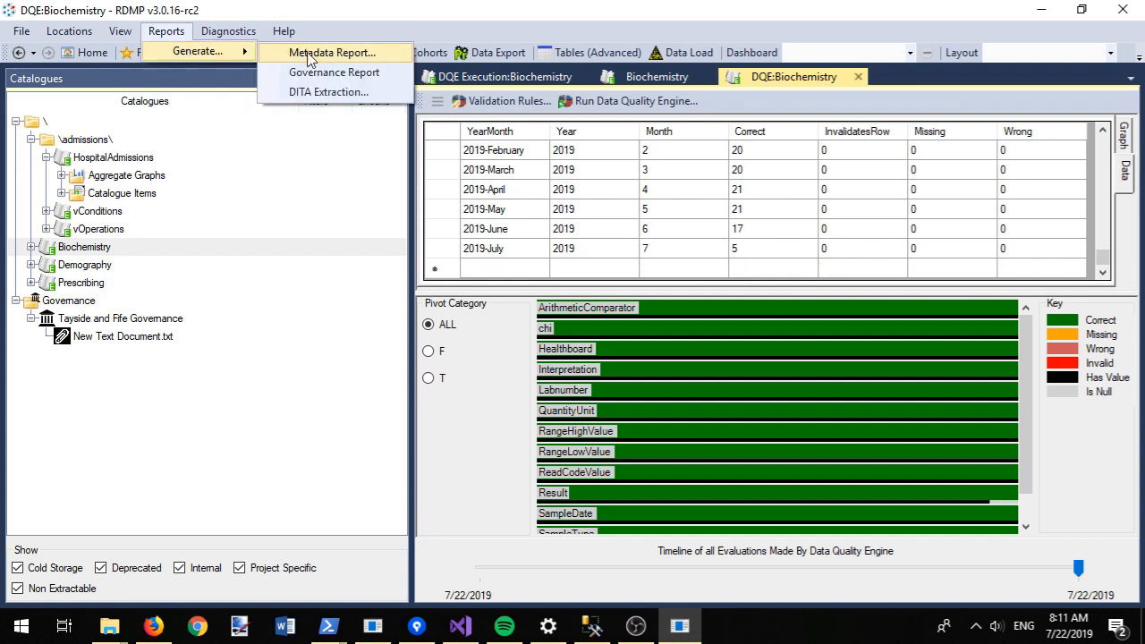
pyautogui.click(336, 74)
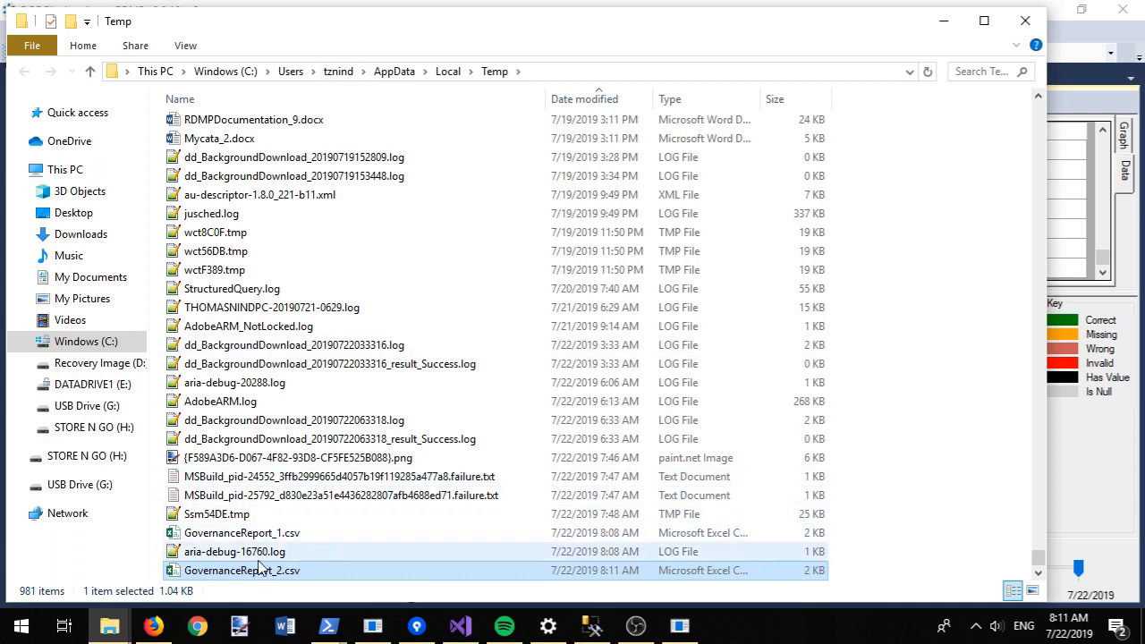
pyautogui.doubleClick(267, 575)
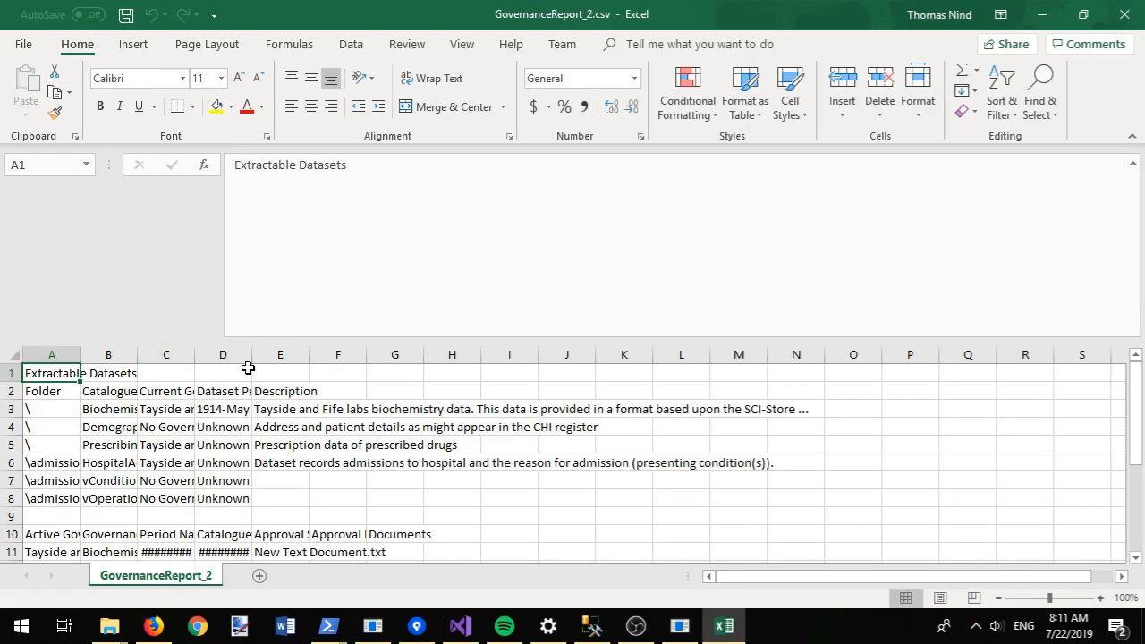
# Step: Autofit columns D, C and B of the governance report to their contents
pyautogui.doubleClick(252, 356)
pyautogui.click(190, 355)
pyautogui.doubleClick(194, 355)
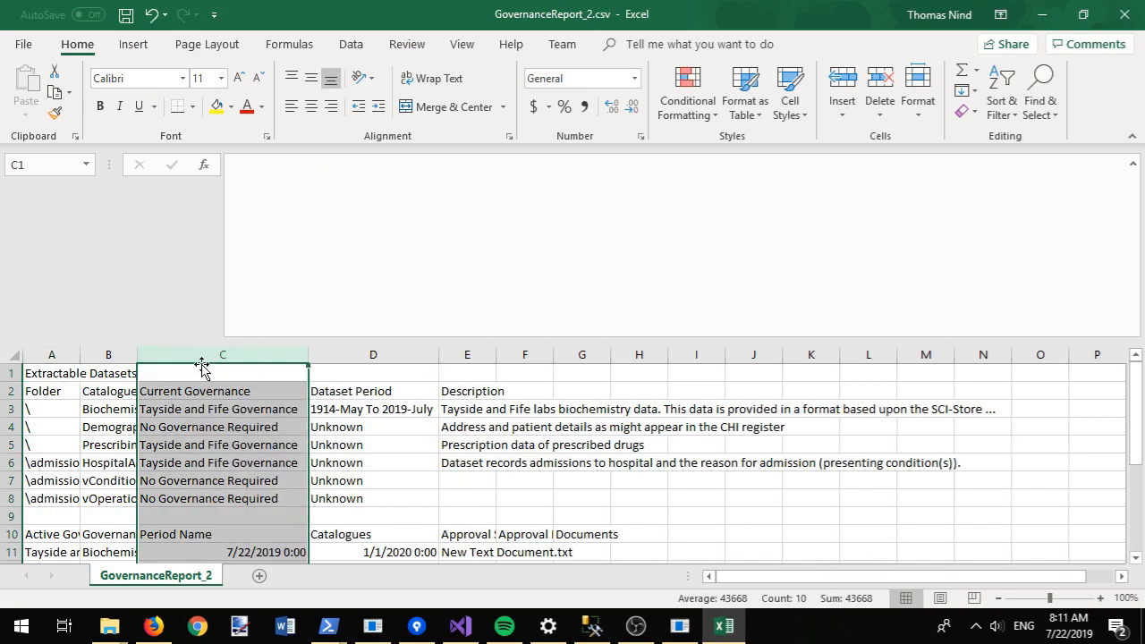
pyautogui.click(373, 416)
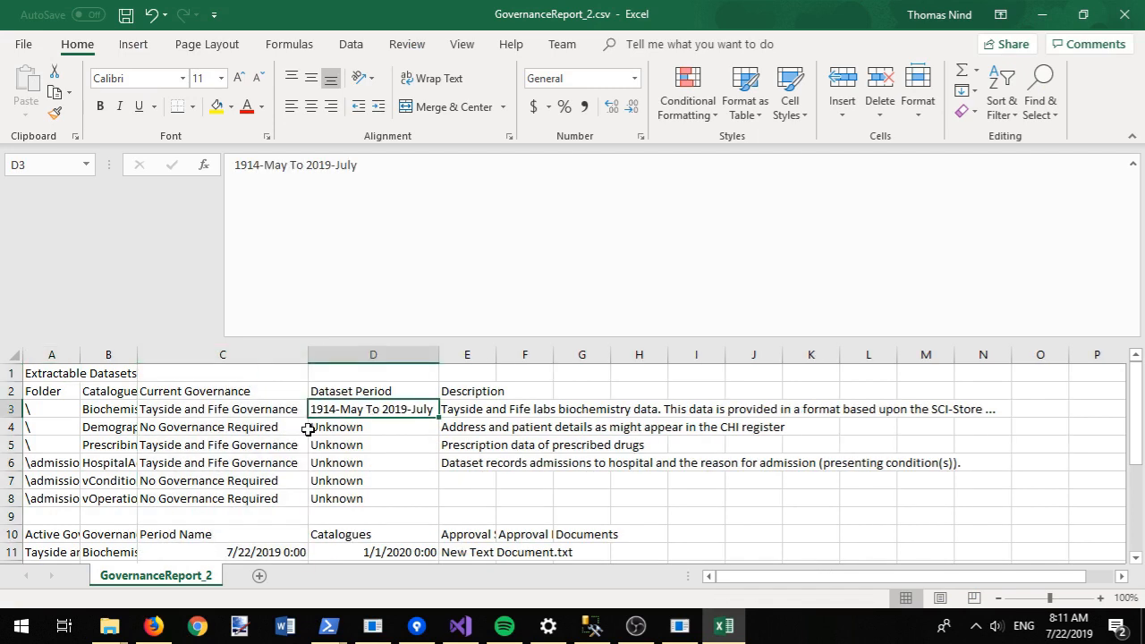
pyautogui.doubleClick(137, 355)
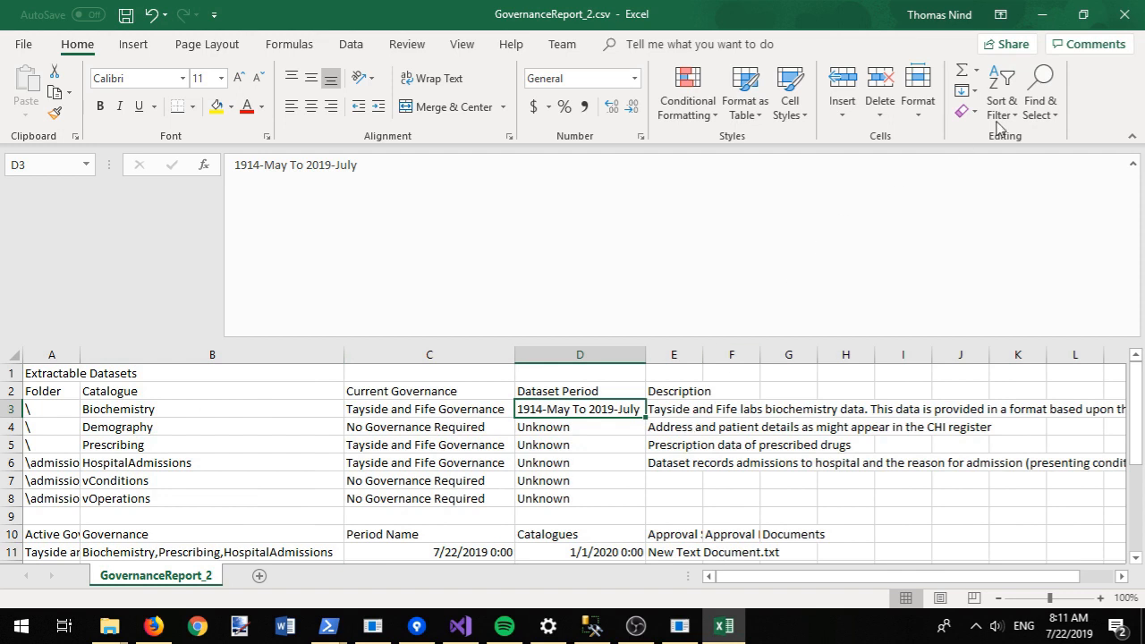
# Step: Close the report without saving and close the Temp folder window
pyautogui.click(1125, 14)
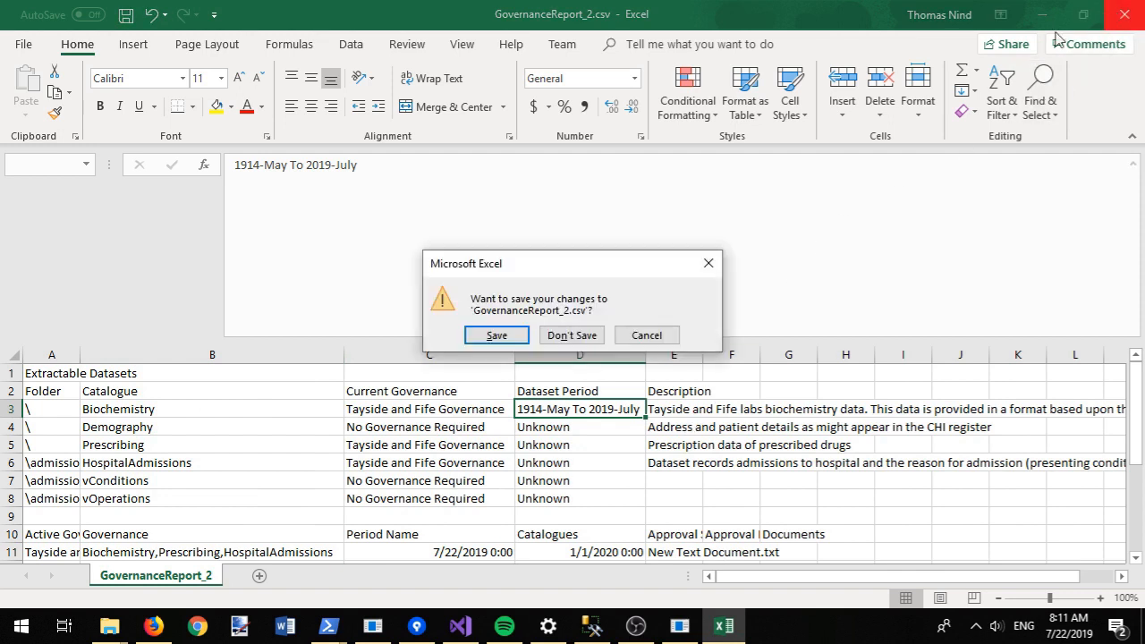
pyautogui.click(573, 335)
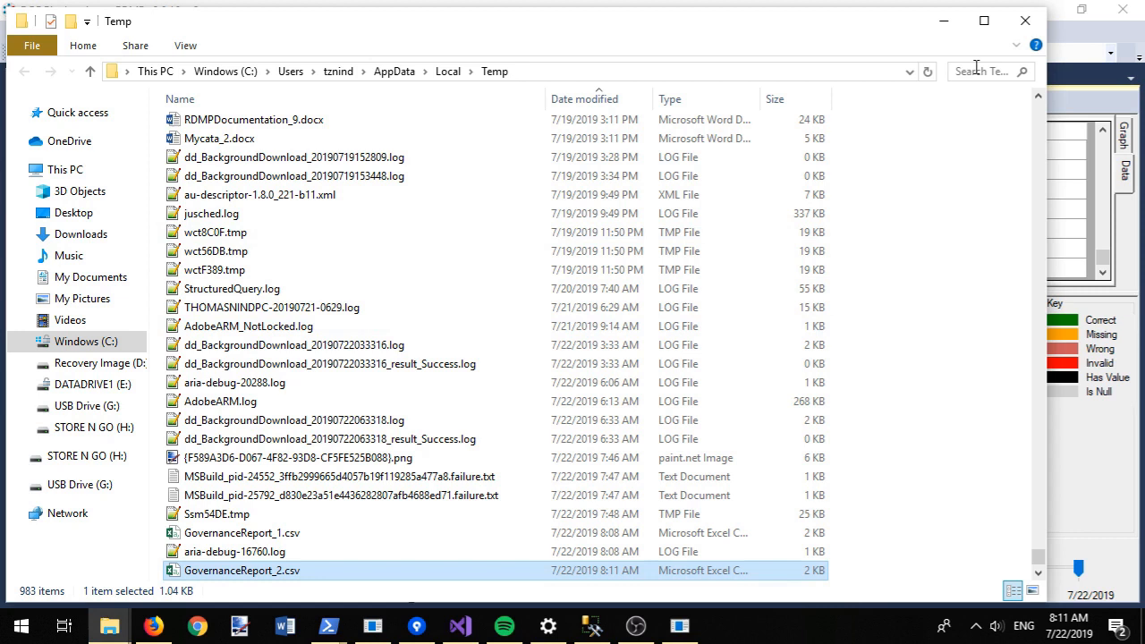
pyautogui.click(1026, 19)
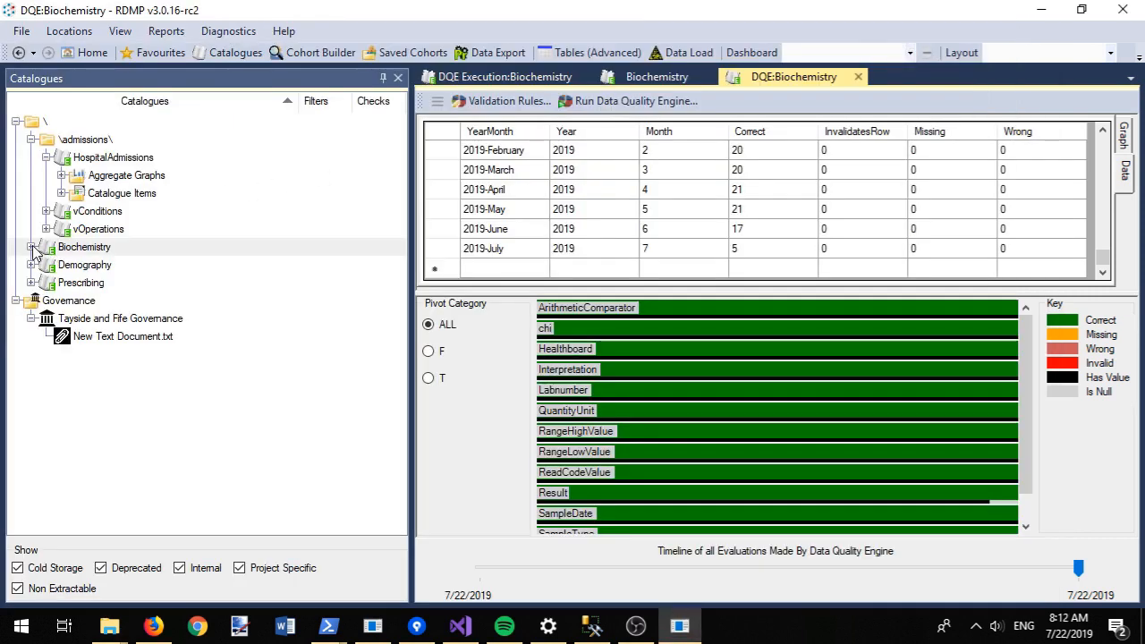
# Step: Open the Biochemistry catalogue and generate its metadata report from the Generate Metadata Report dialog
pyautogui.doubleClick(33, 248)
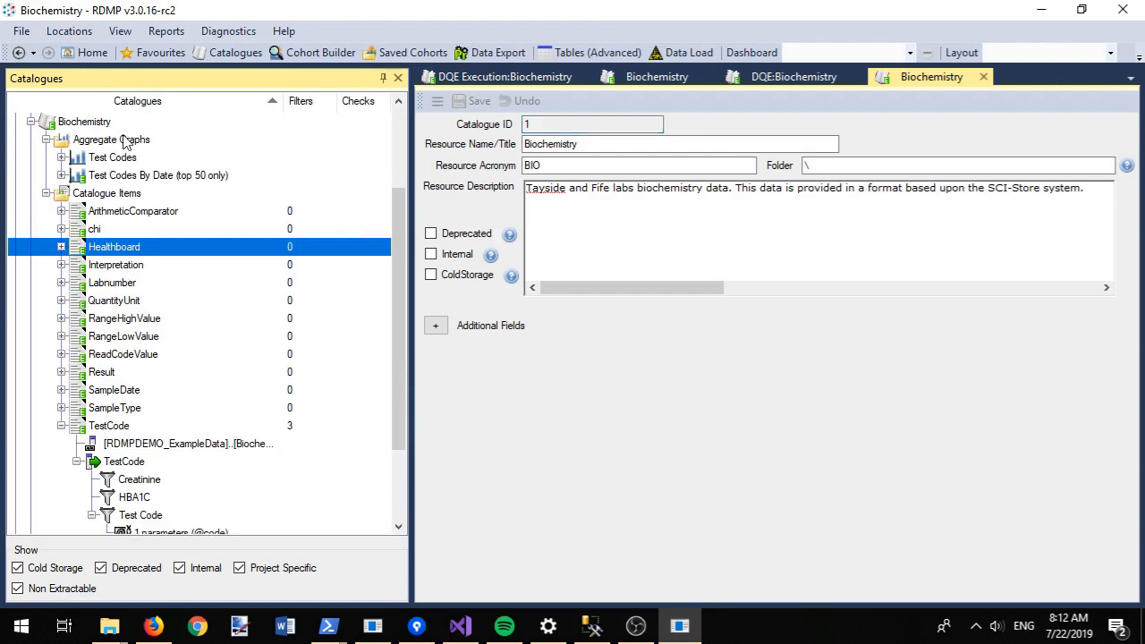
pyautogui.rightClick(99, 122)
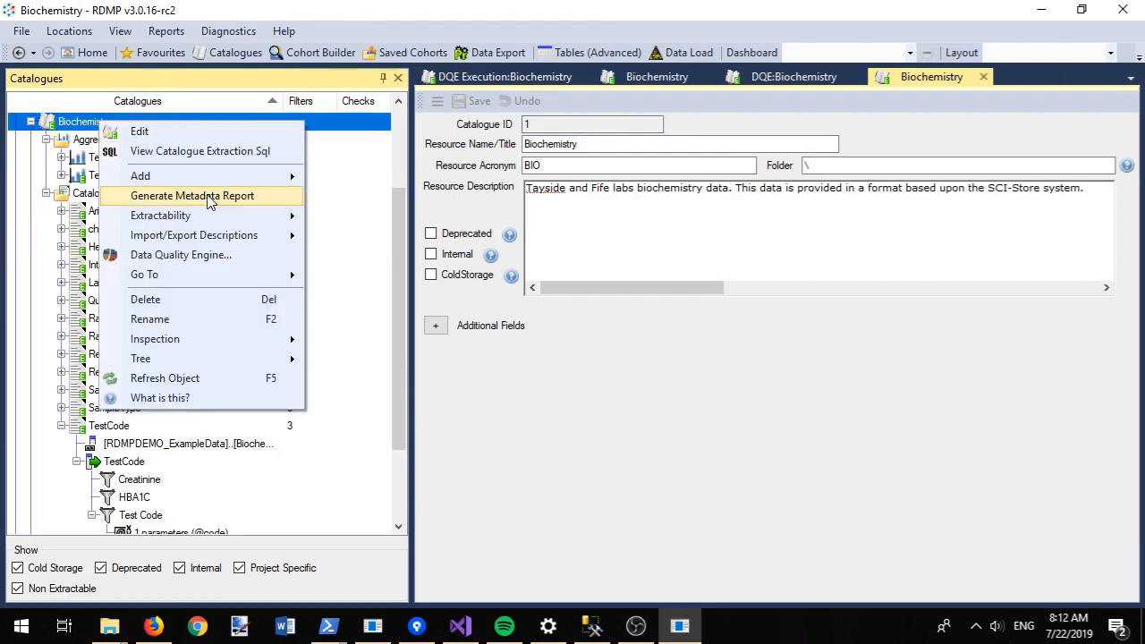
pyautogui.click(209, 197)
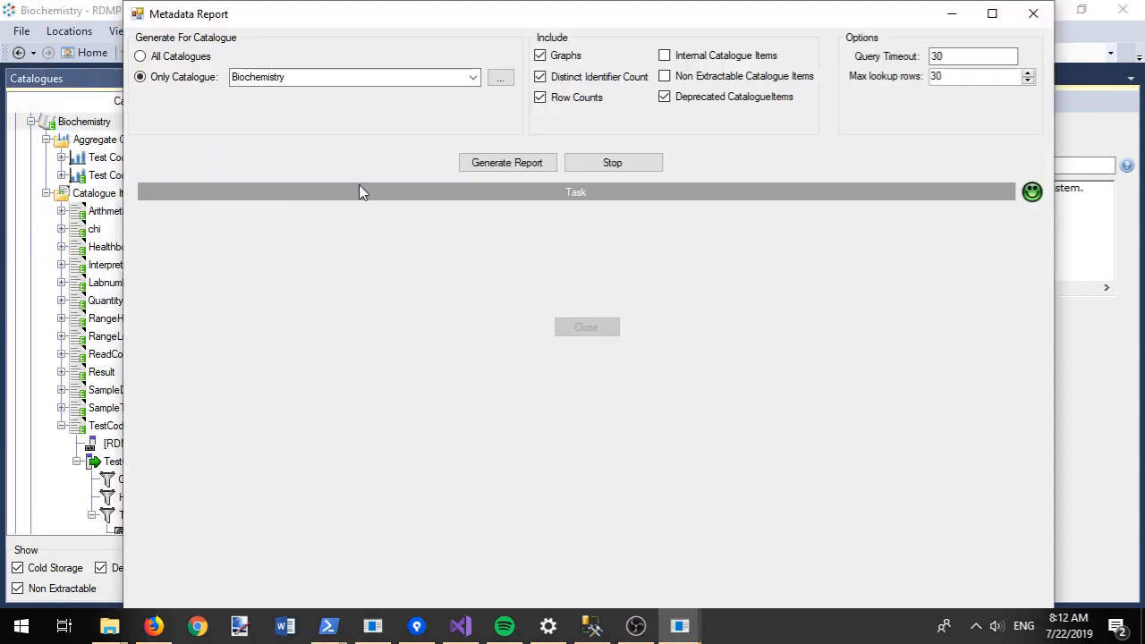
pyautogui.click(538, 165)
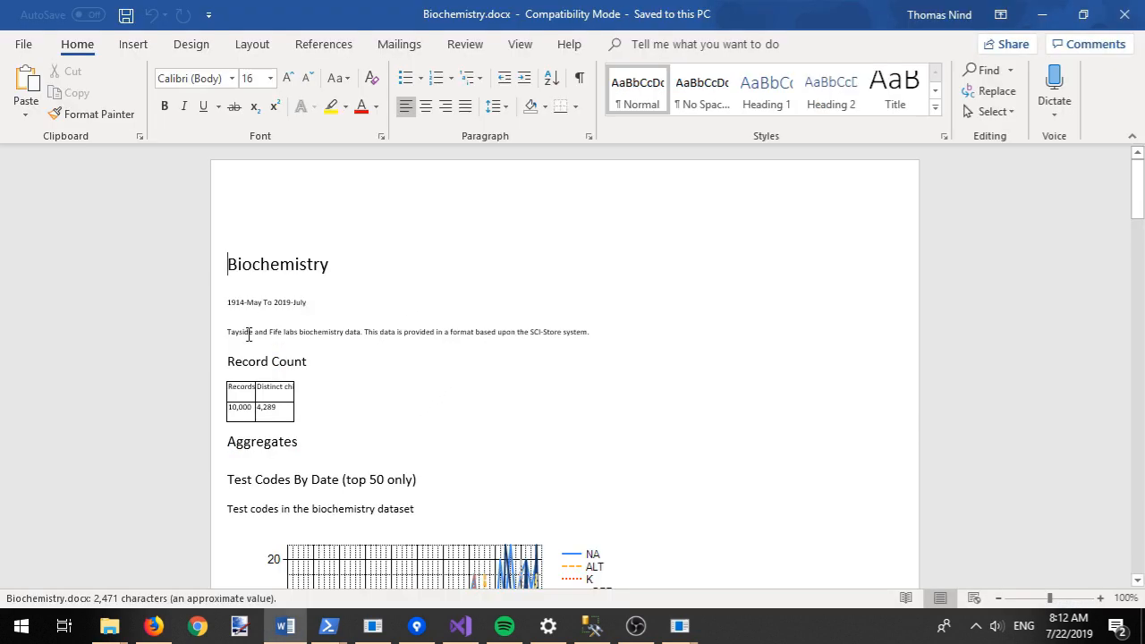
# Step: Scroll through Biochemistry.docx to its Extractable Columns table, then close Word and the Temp folder
pyautogui.click(615, 333)
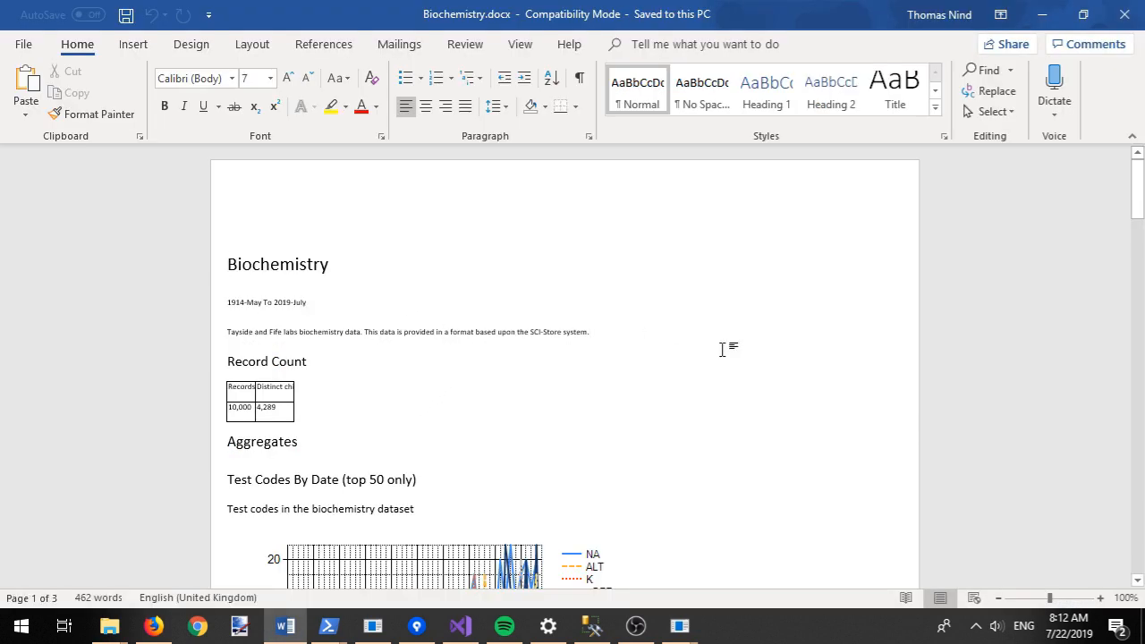
pyautogui.scroll(-7, 723, 349)
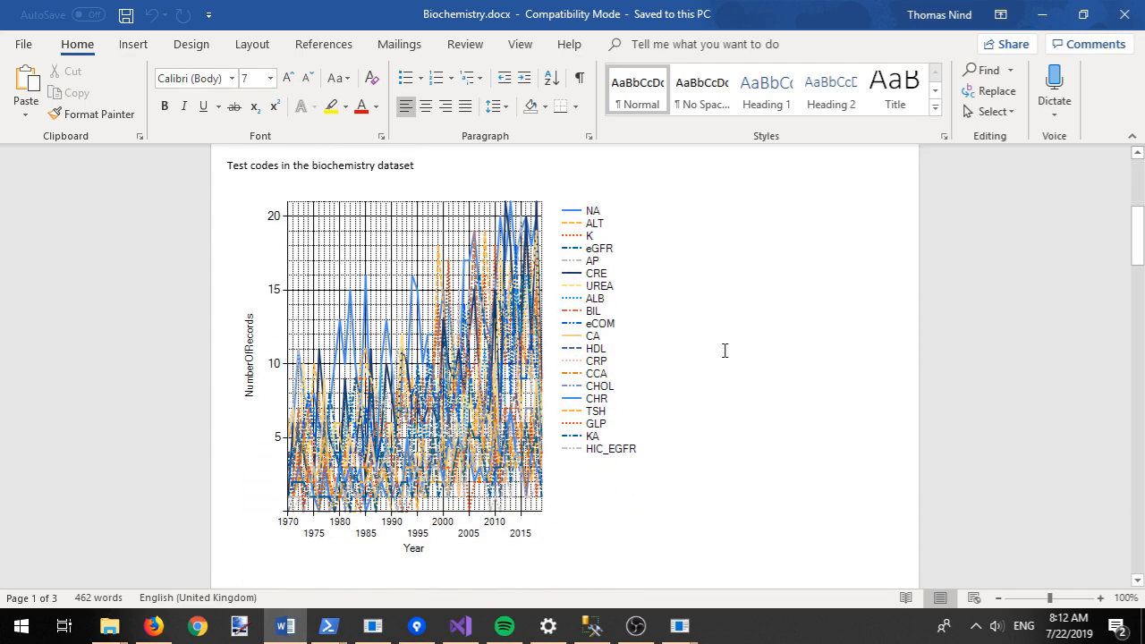
pyautogui.scroll(-10, 725, 351)
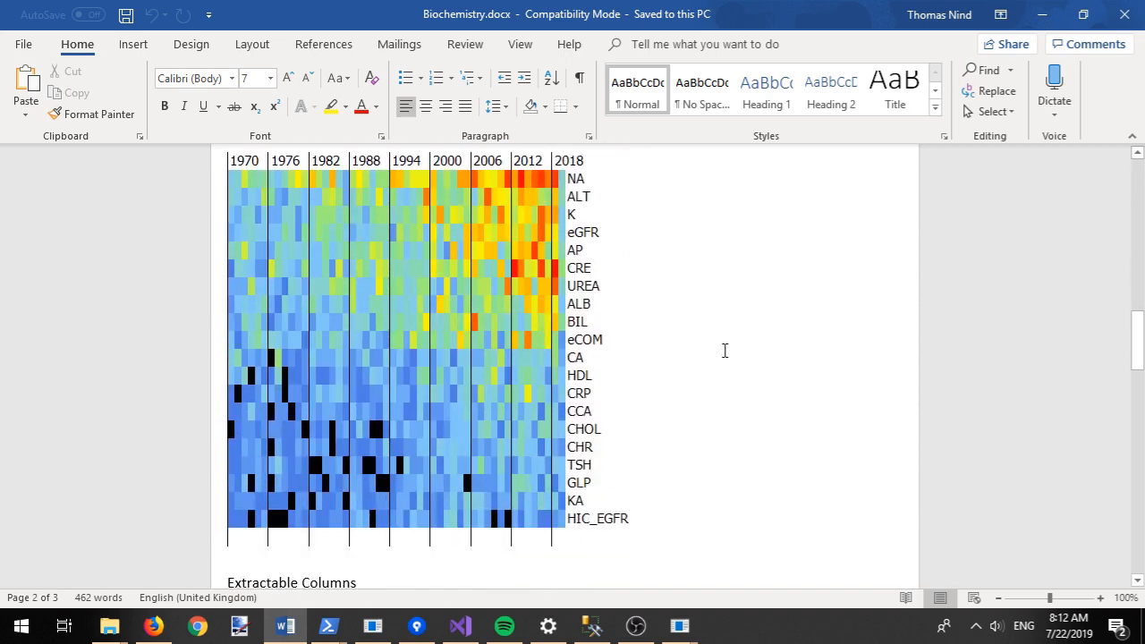
pyautogui.scroll(-7, 725, 351)
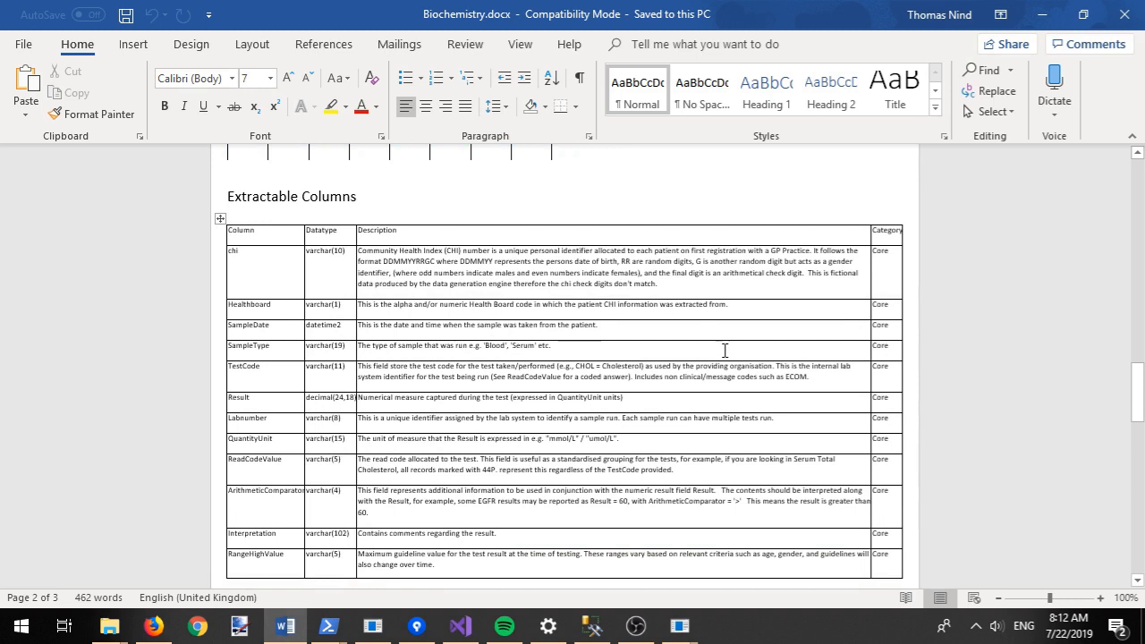
pyautogui.scroll(-9, 725, 351)
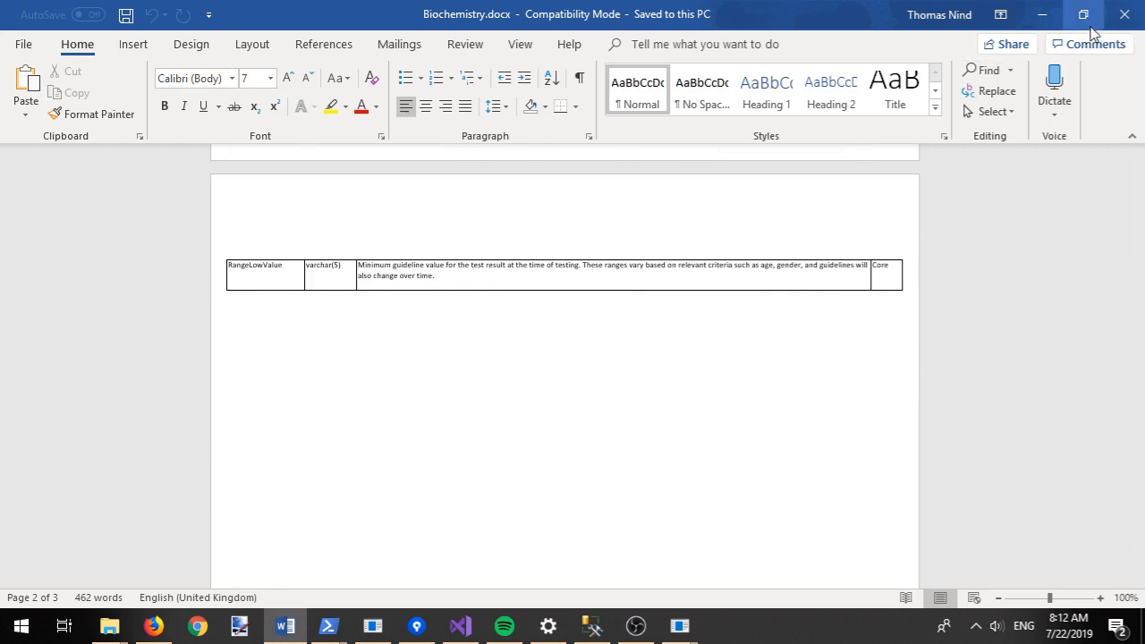
pyautogui.click(1126, 16)
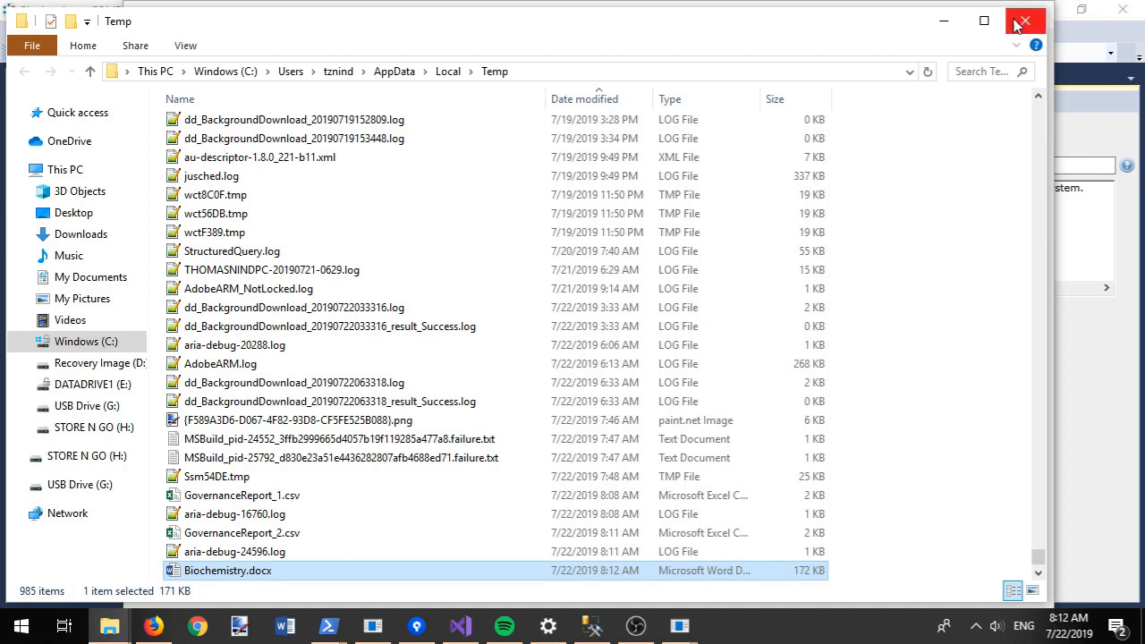
pyautogui.click(1017, 24)
# Step: Close the metadata report and go from Biochemistry to its Project 123 - 2017 Refresh configuration
pyautogui.click(1032, 13)
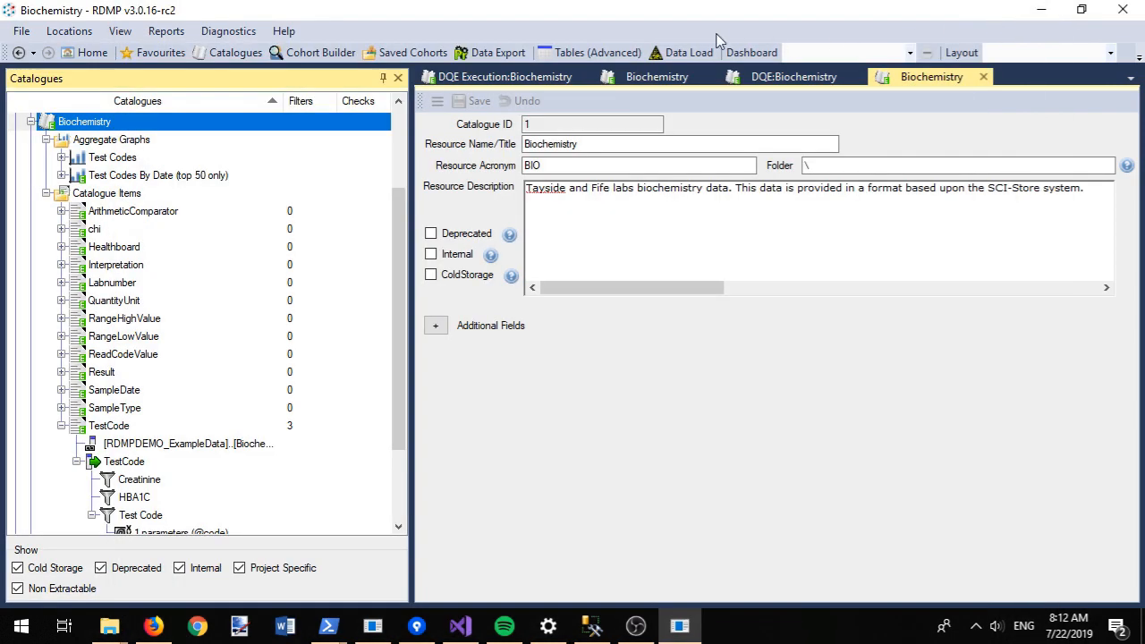
pyautogui.scroll(3, 400, 104)
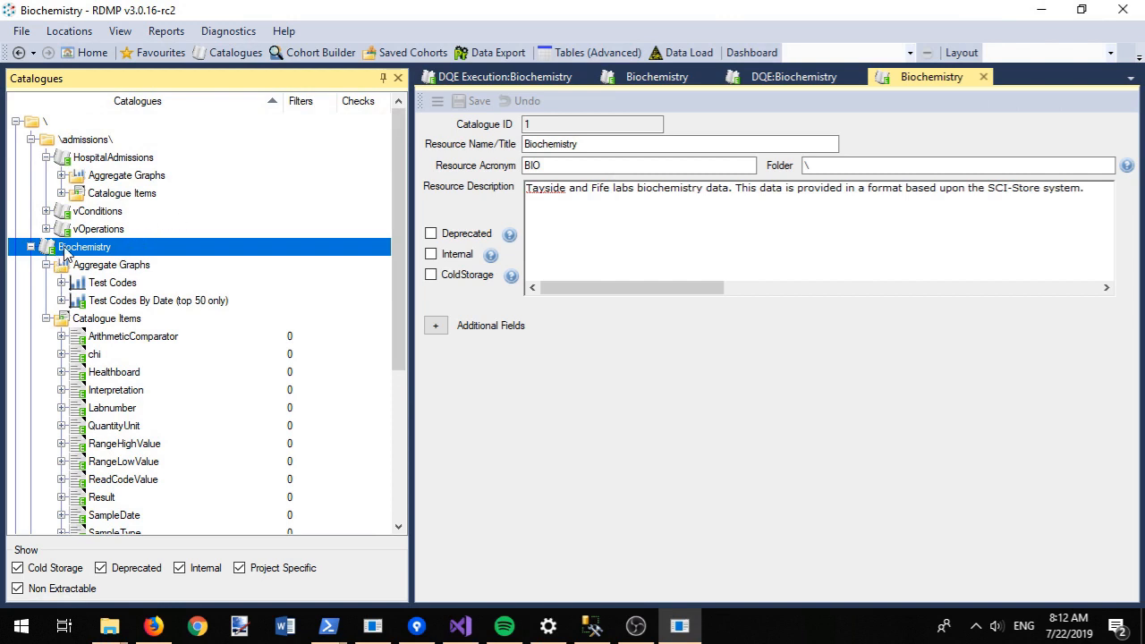
pyautogui.rightClick(66, 254)
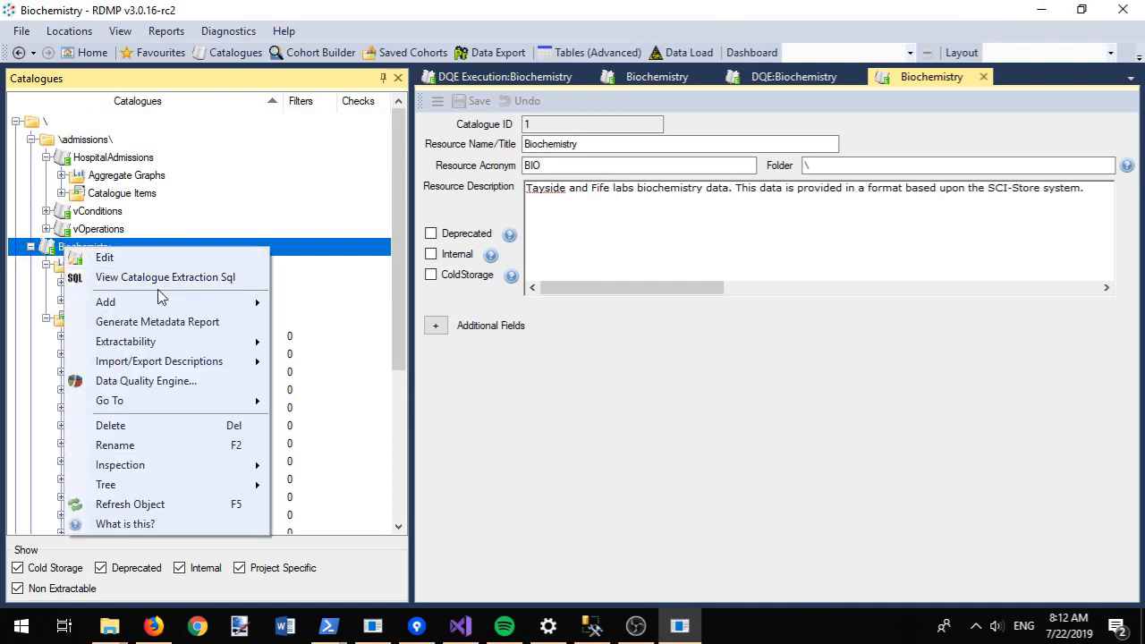
pyautogui.moveTo(197, 397)
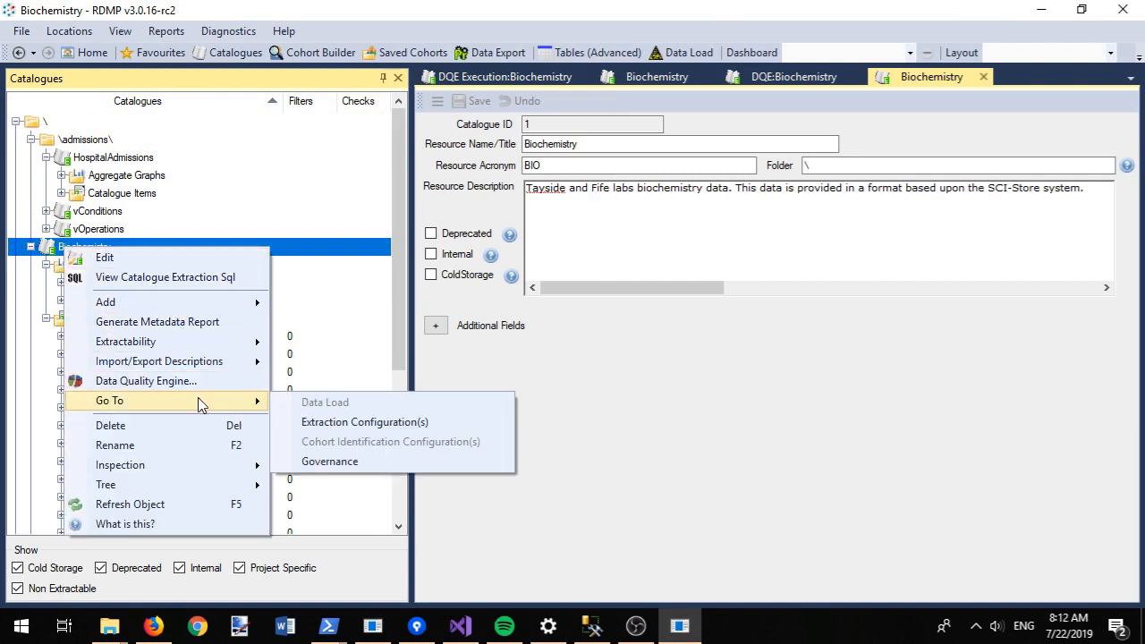
pyautogui.click(385, 422)
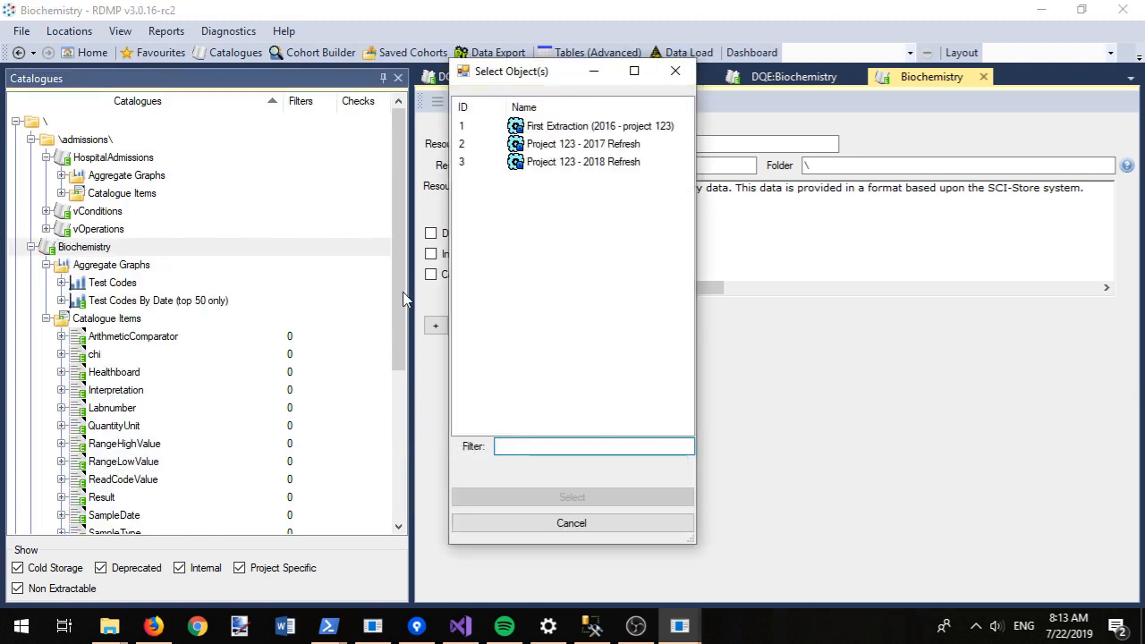
pyautogui.doubleClick(592, 148)
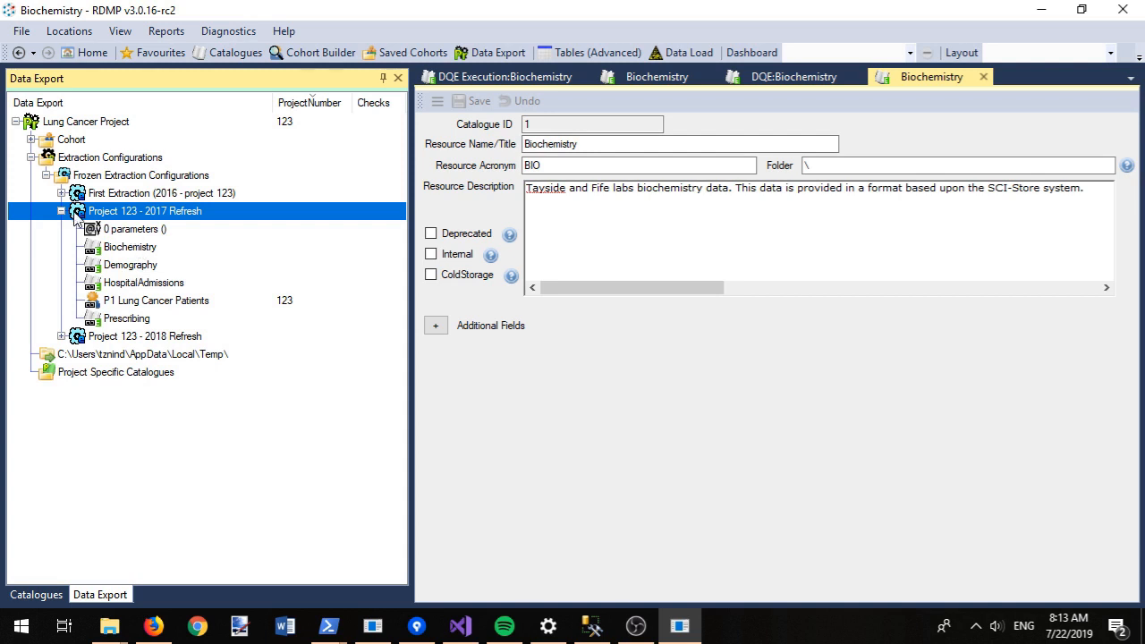
pyautogui.rightClick(111, 298)
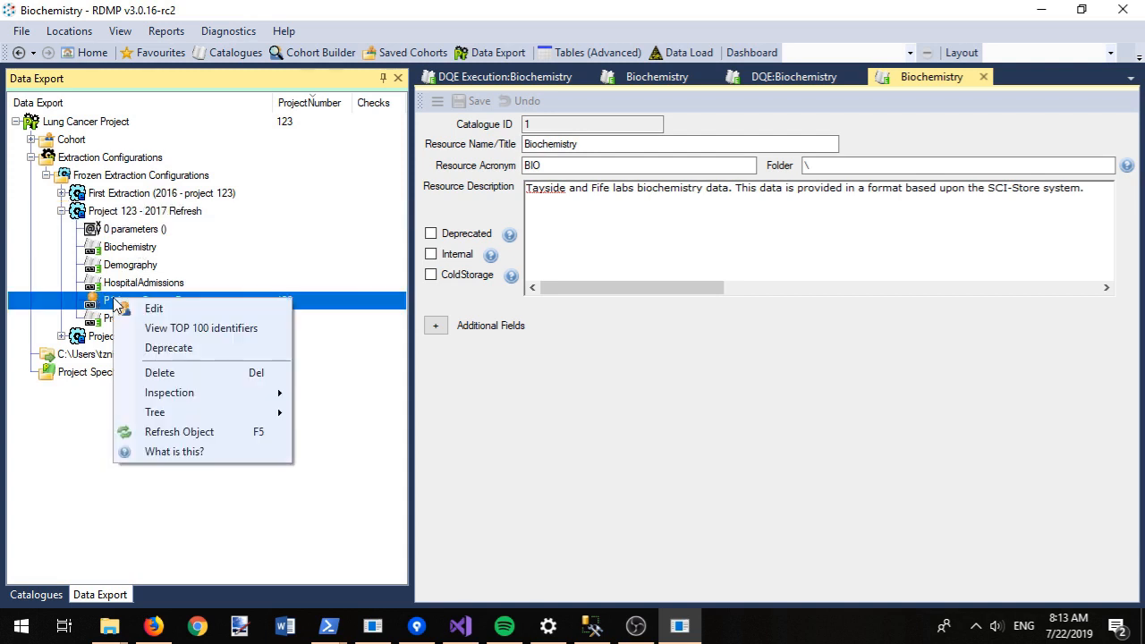
# Step: Show the top 100 P1 Lung Cancer Patients identifiers and widen the ReleaseId column
pyautogui.click(198, 329)
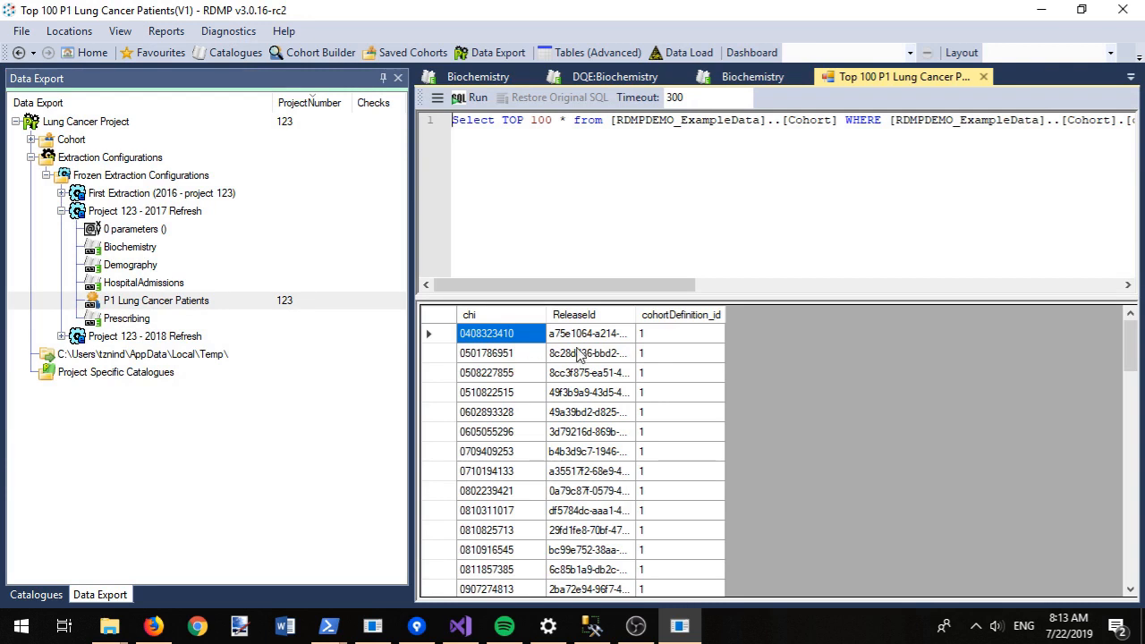
pyautogui.moveTo(633, 315); pyautogui.dragTo(732, 322)
pyautogui.moveTo(1131, 335); pyautogui.dragTo(1128, 498)
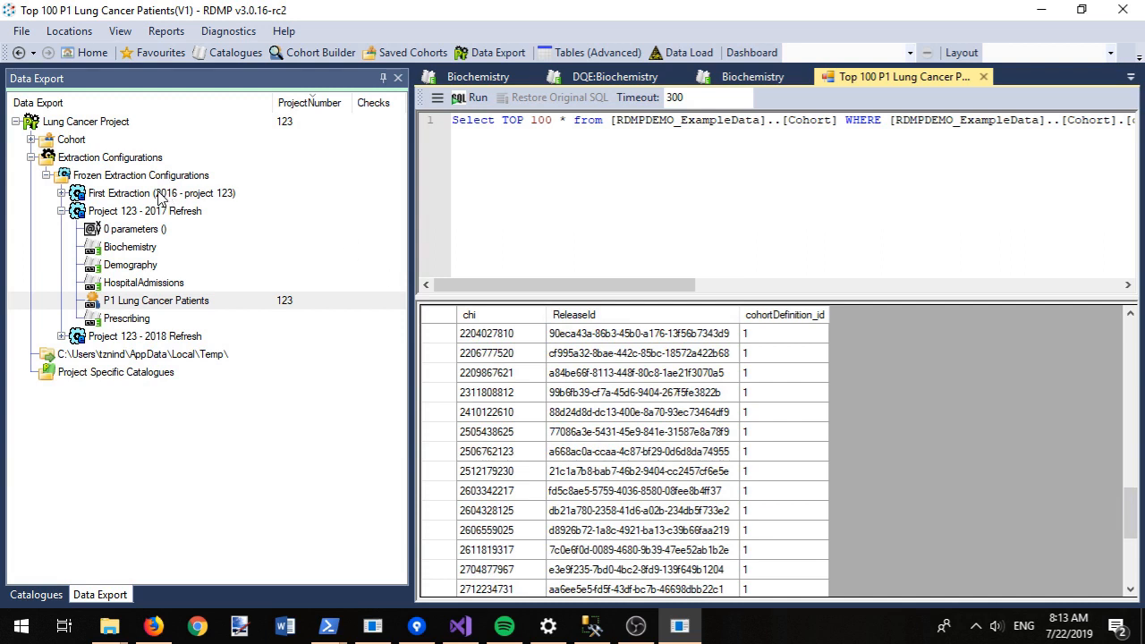
pyautogui.rightClick(103, 215)
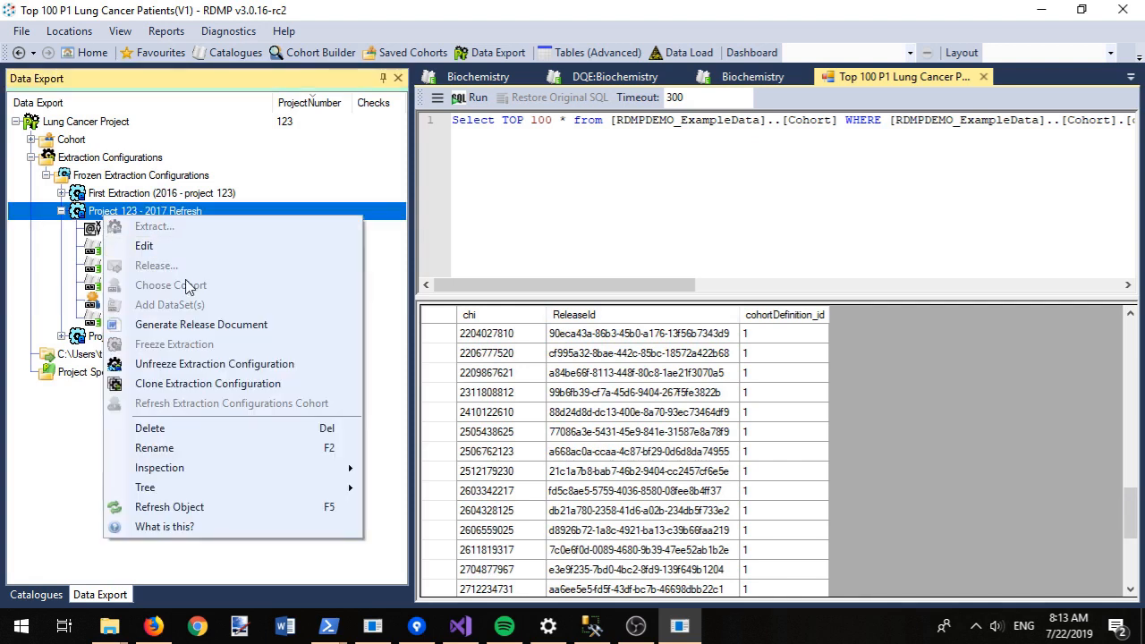
# Step: Clone the 2017 Refresh configuration, rename it '2019 Refresh for project 123', and open its Extract view
pyautogui.click(185, 384)
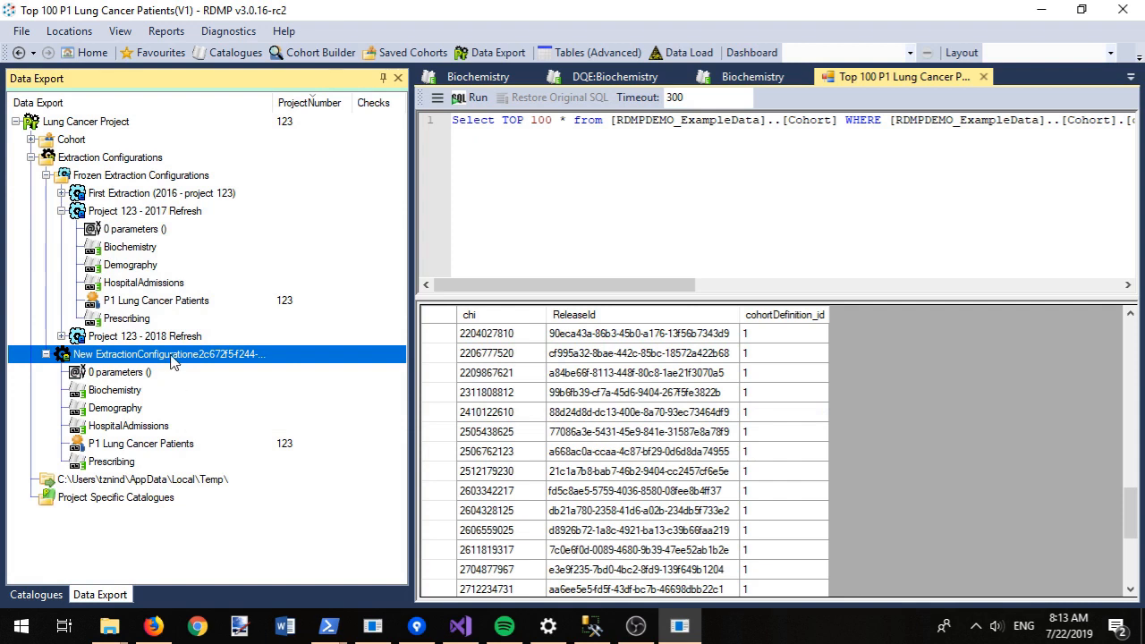
pyautogui.press('F2')
pyautogui.write('2019 Refresh for project 123')
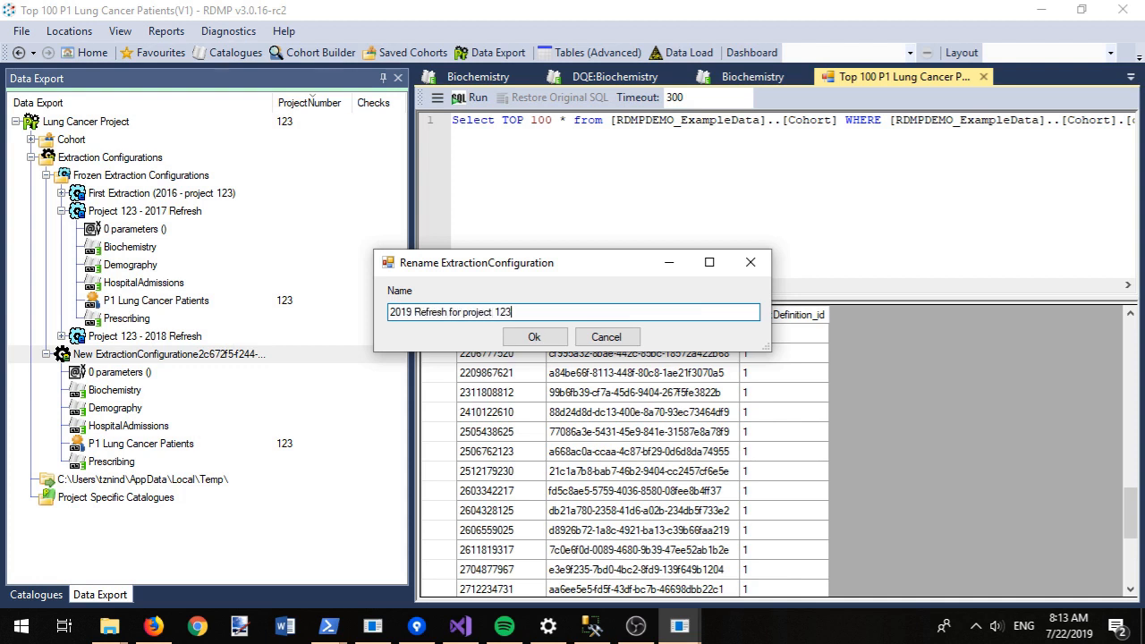
pyautogui.press('Return')
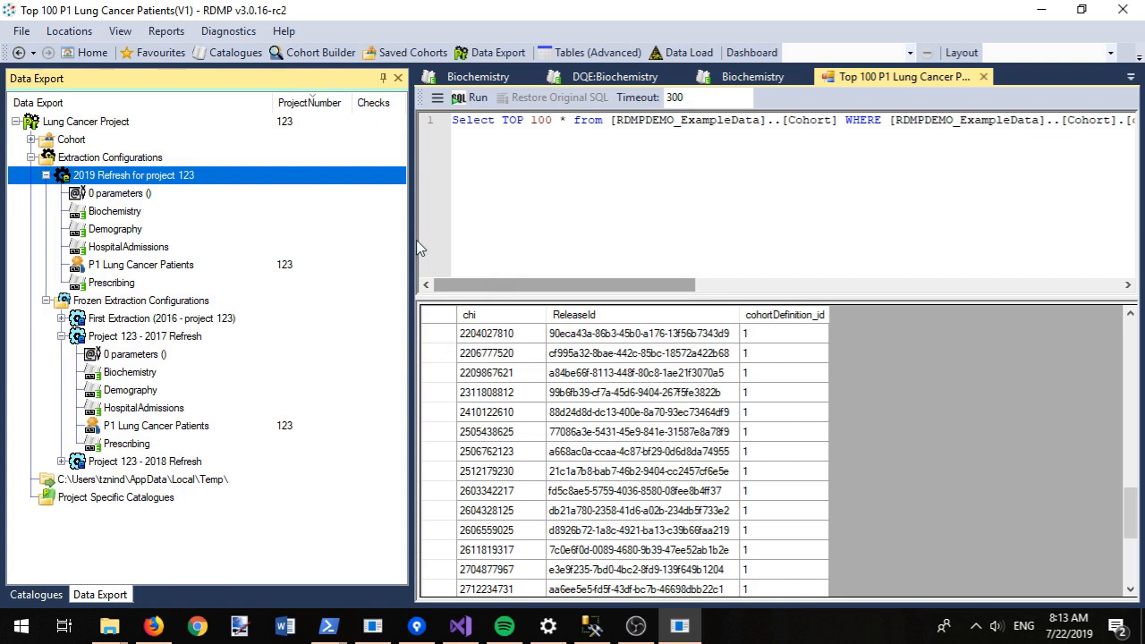
pyautogui.rightClick(98, 179)
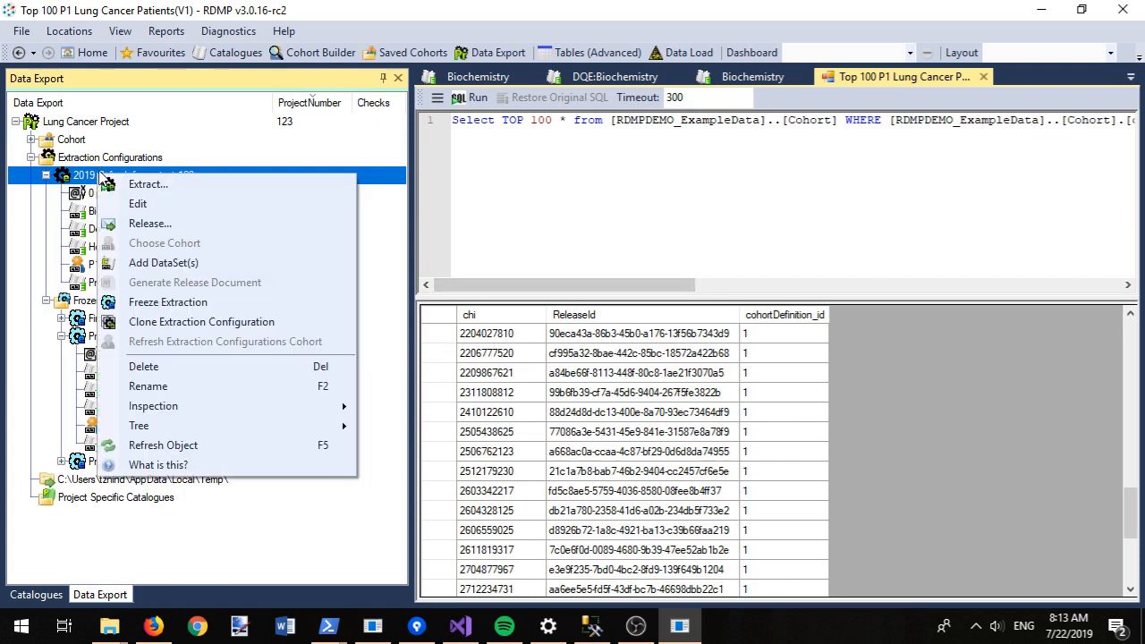
pyautogui.click(170, 185)
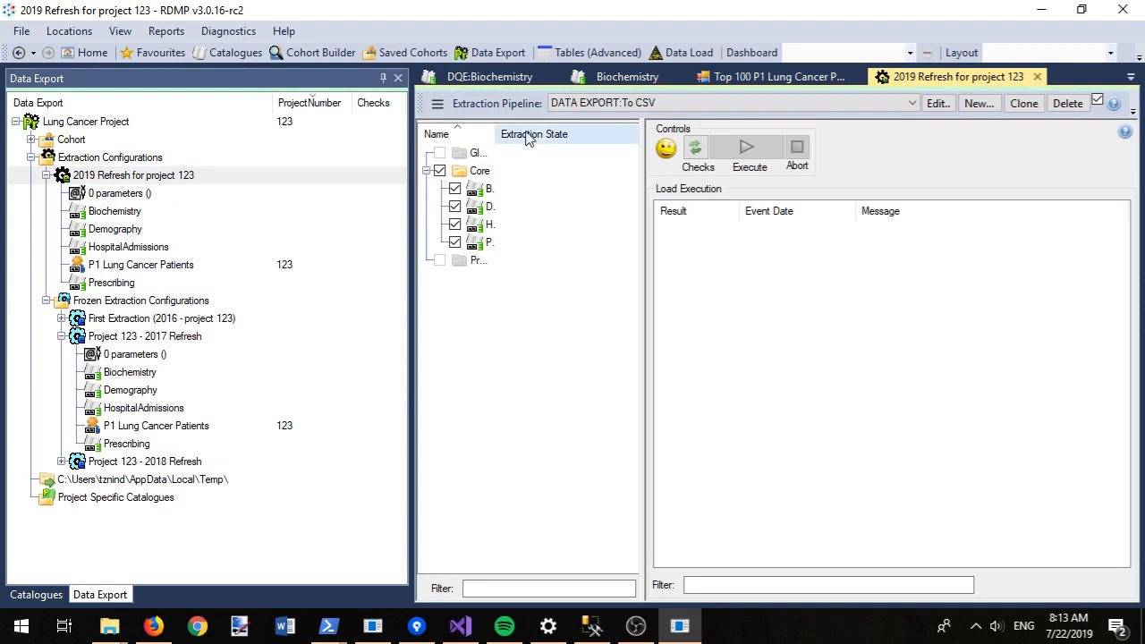
# Step: Run the pre-extraction checks and execute the extraction of all four datasets
pyautogui.click(695, 148)
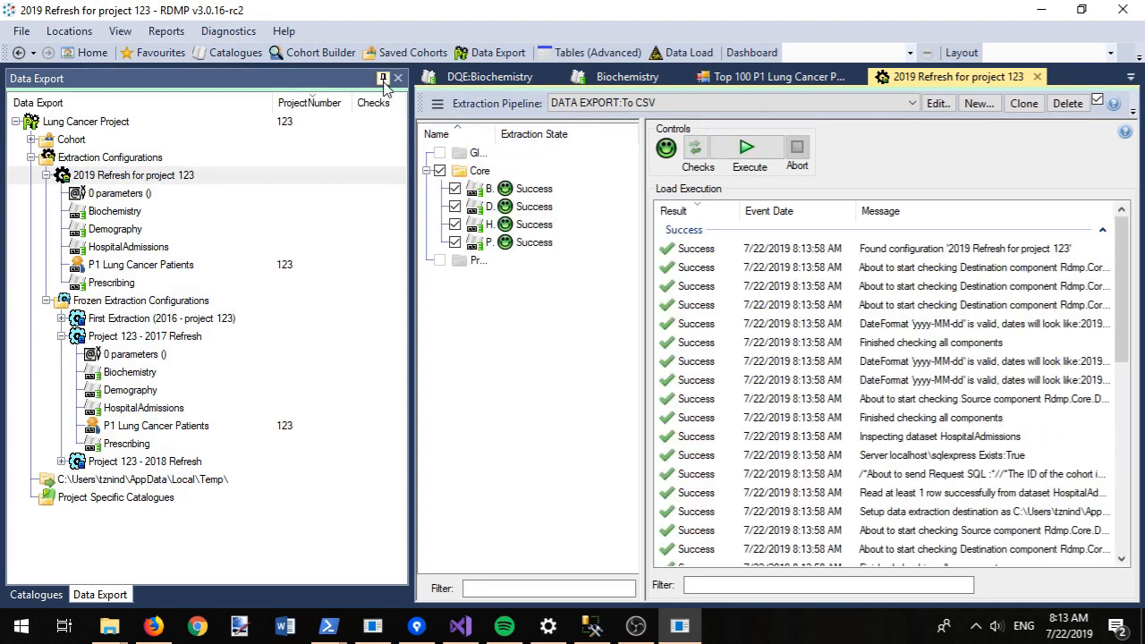
pyautogui.click(745, 148)
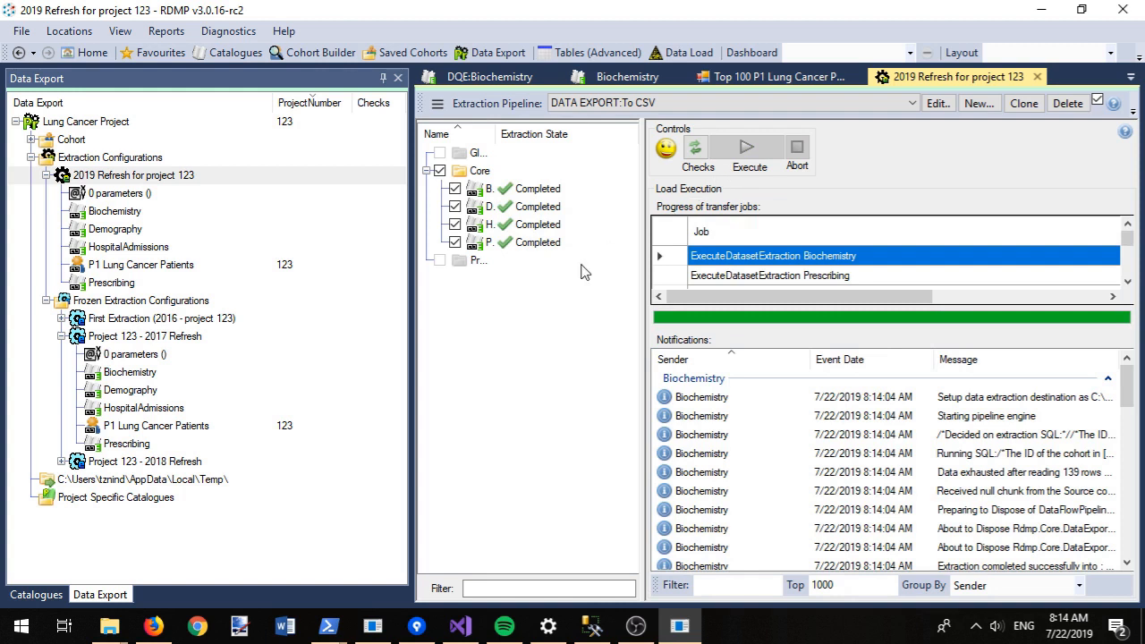
pyautogui.click(383, 78)
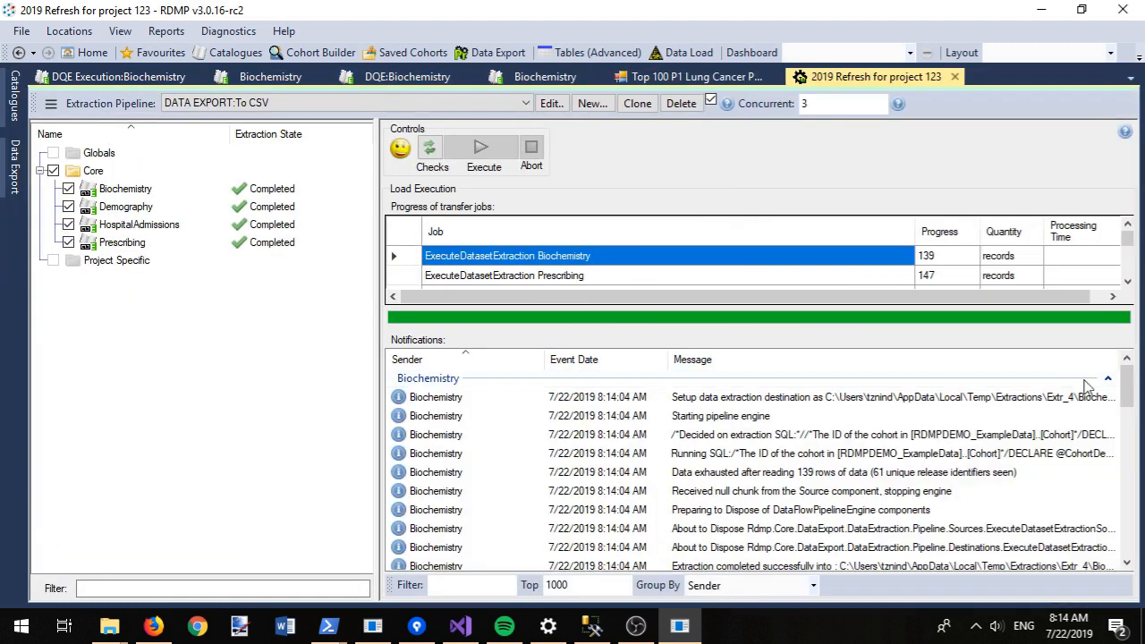
# Step: Copy the Extr_4 output folder path from Biochemistry's extraction-completed message
pyautogui.click(136, 191)
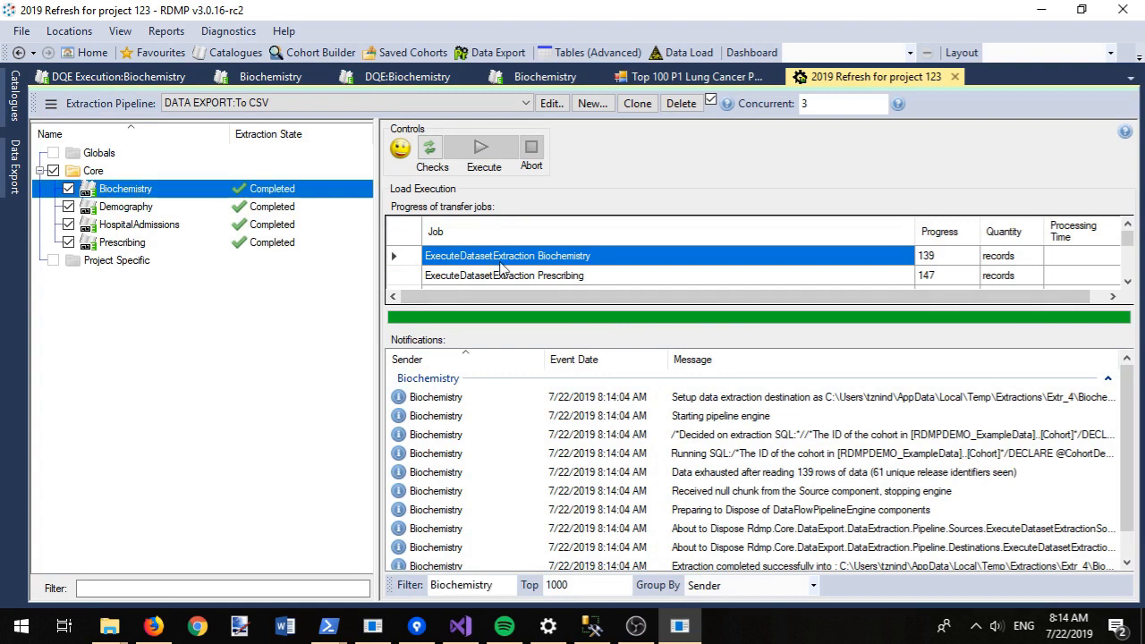
pyautogui.scroll(-1, 1133, 391)
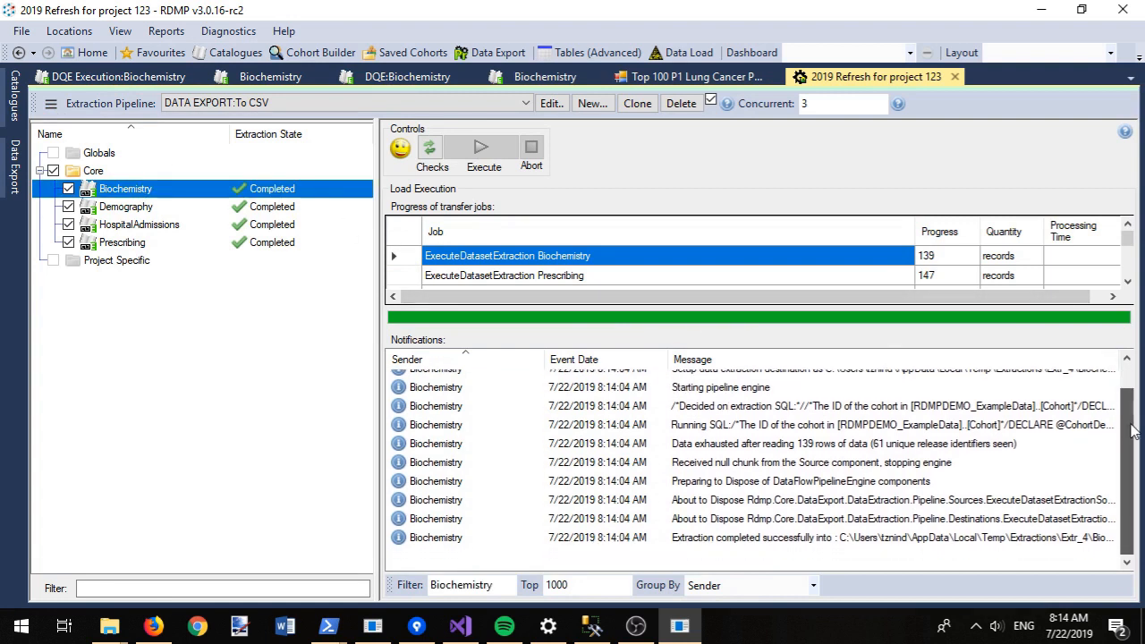
pyautogui.doubleClick(800, 541)
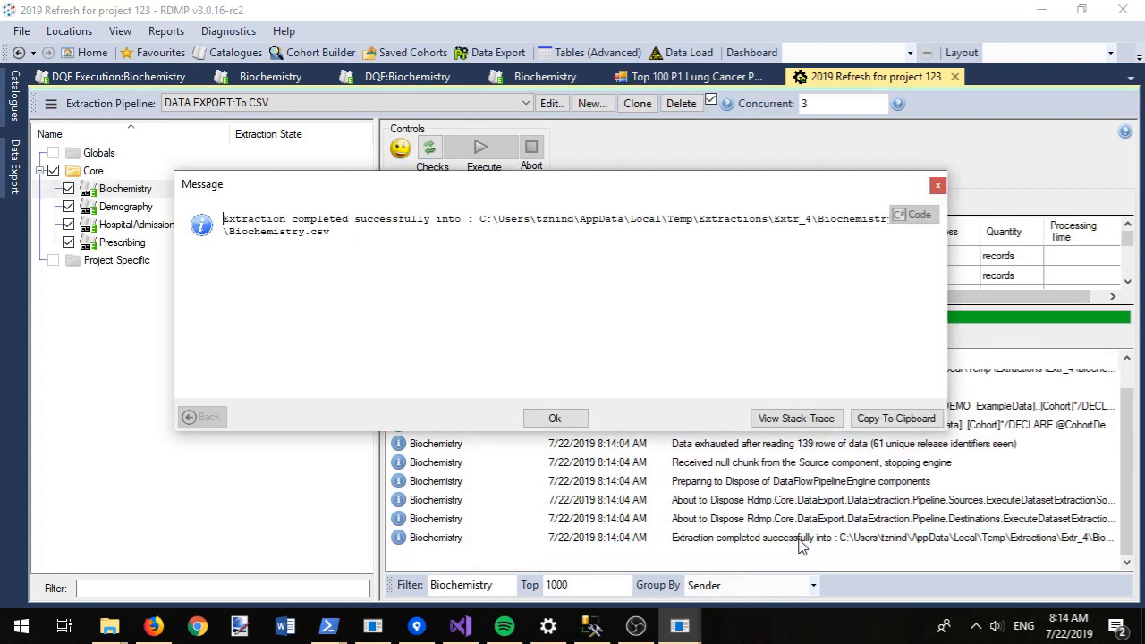
pyautogui.doubleClick(481, 231)
pyautogui.moveTo(842, 223); pyautogui.dragTo(816, 224)
pyautogui.hotkey('ctrl', 'c')
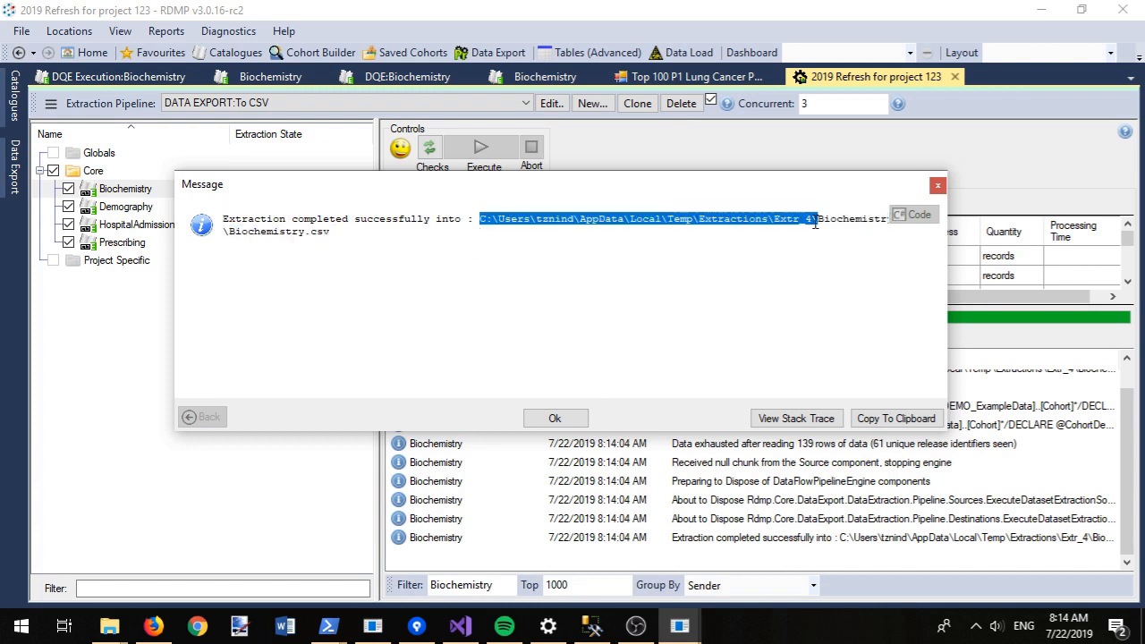
pyautogui.click(571, 417)
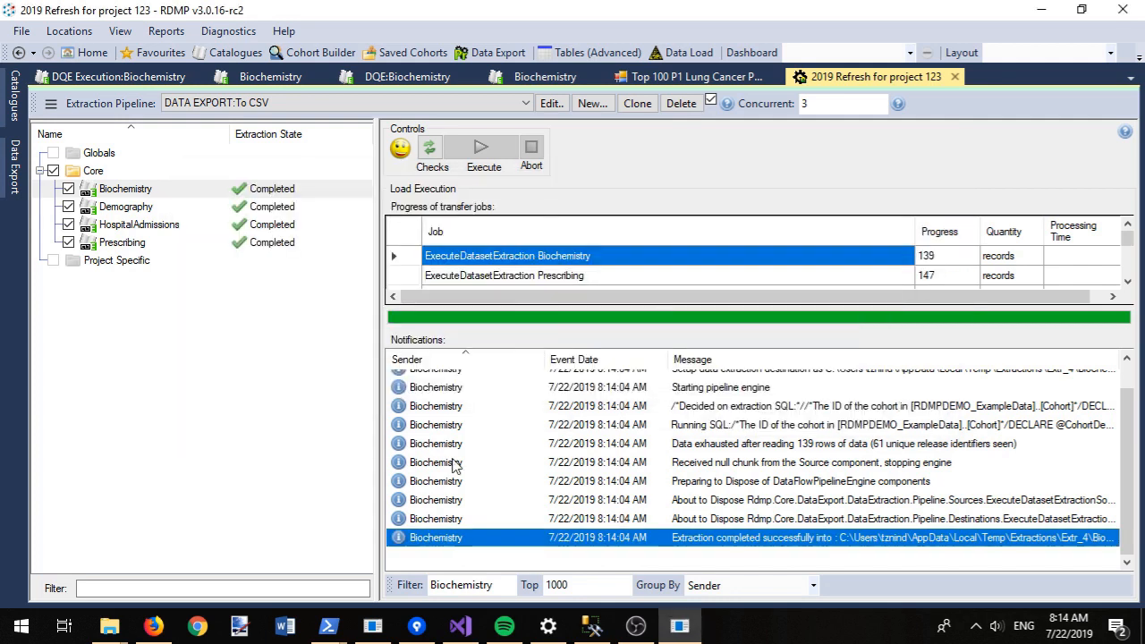
# Step: Paste the Extr_4 path into the Temp window's address bar and open Biochemistry\Biochemistry.docx
pyautogui.moveTo(110, 629)
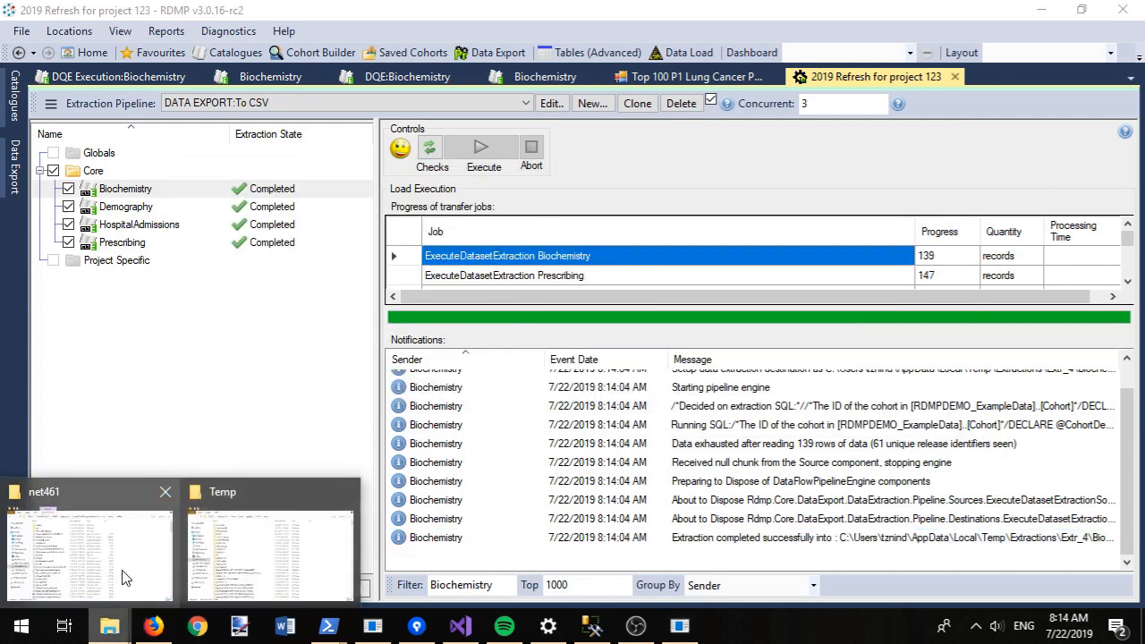
pyautogui.click(268, 542)
pyautogui.click(568, 71)
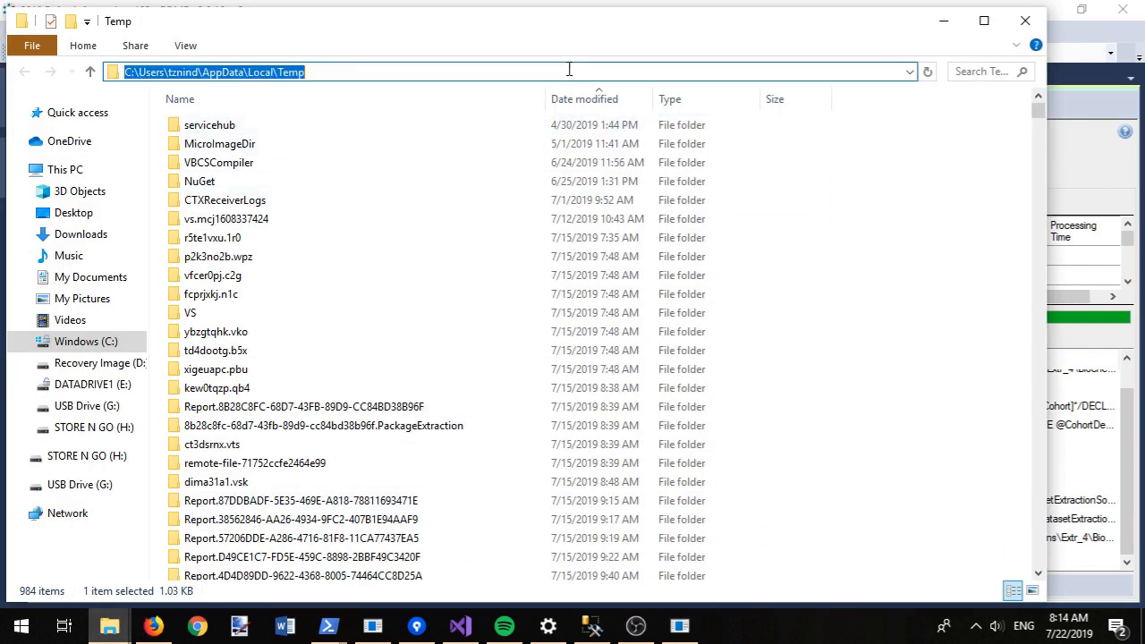
pyautogui.hotkey('ctrl', 'v')
pyautogui.press('Return')
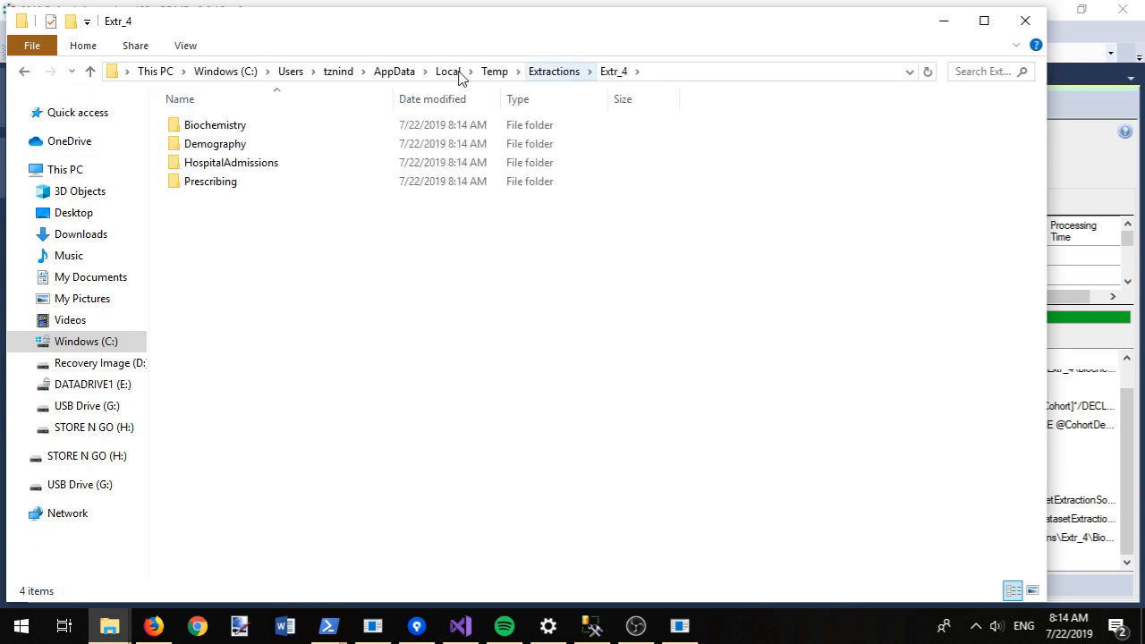
pyautogui.doubleClick(267, 128)
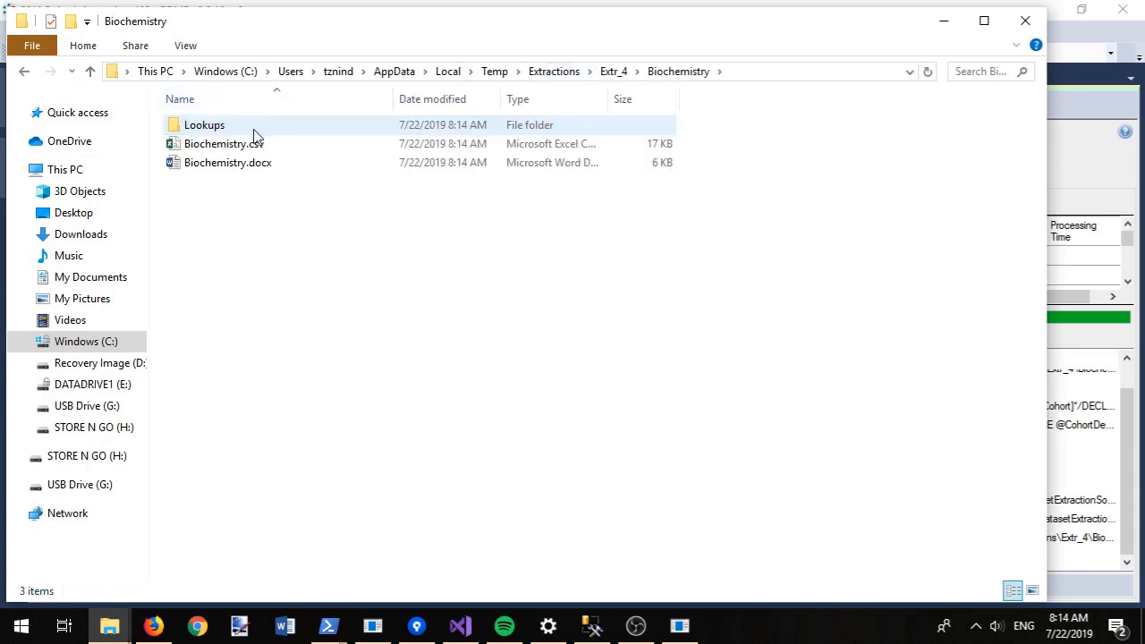
pyautogui.click(241, 170)
pyautogui.doubleClick(241, 170)
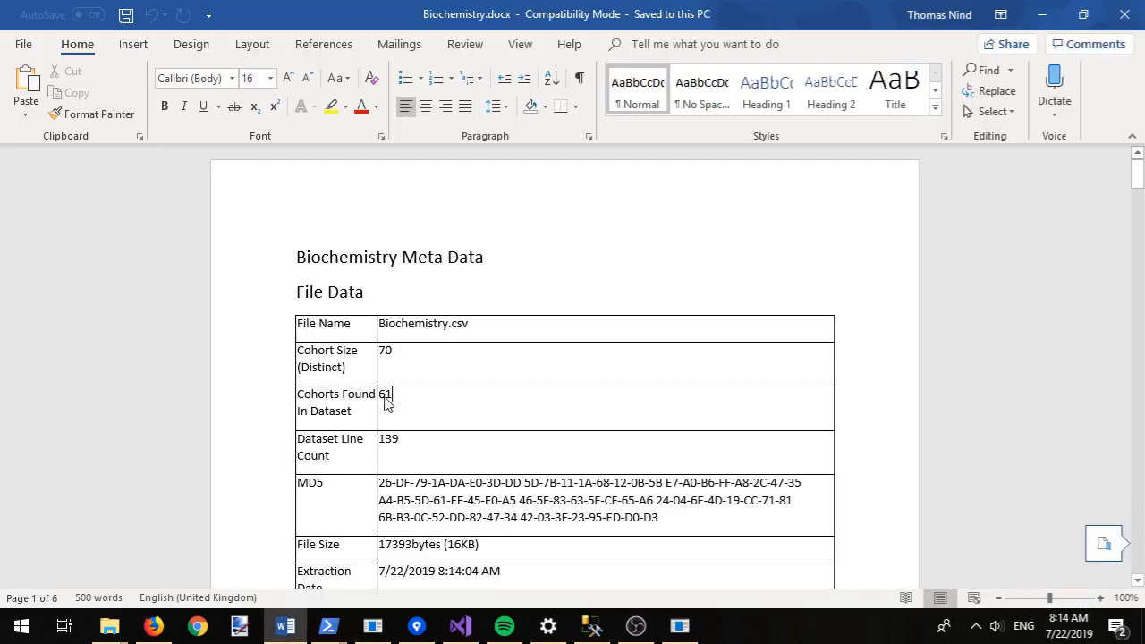
# Step: Highlight the 61 cohorts found, scroll through the column description tables, then close Word
pyautogui.moveTo(386, 401); pyautogui.dragTo(393, 401)
pyautogui.scroll(-15, 642, 415)
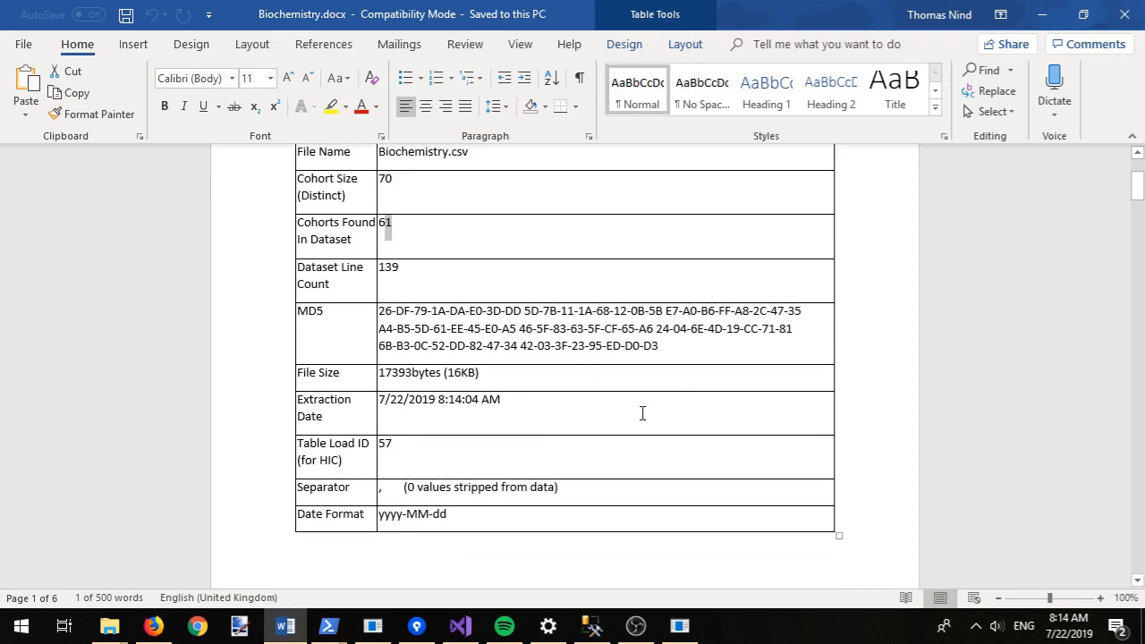
pyautogui.scroll(-20, 645, 413)
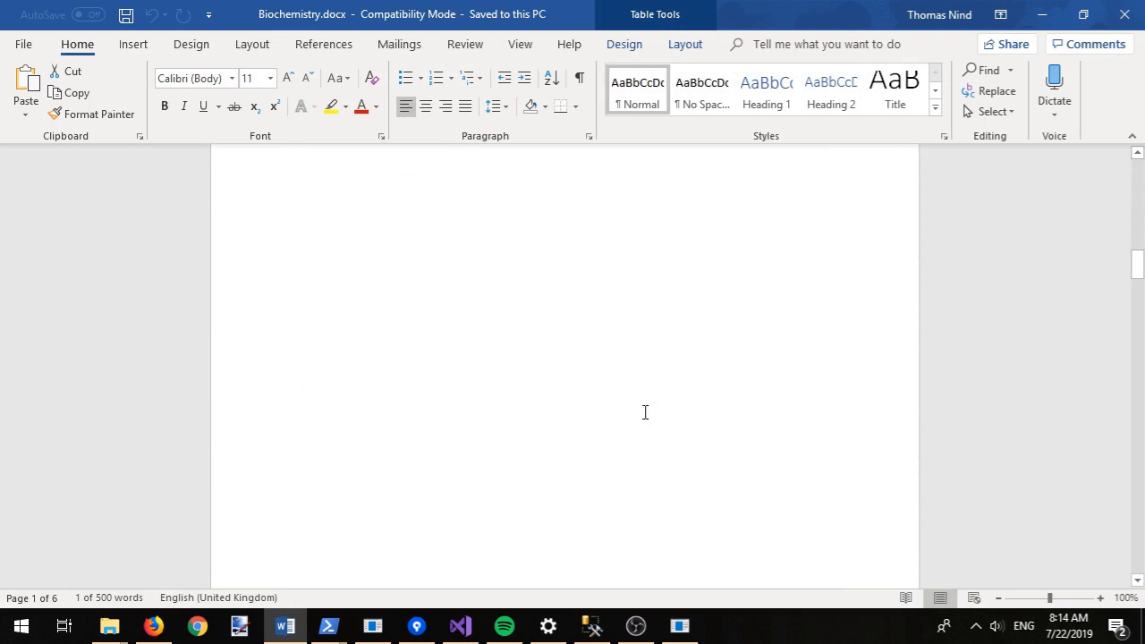
pyautogui.scroll(-1, 646, 413)
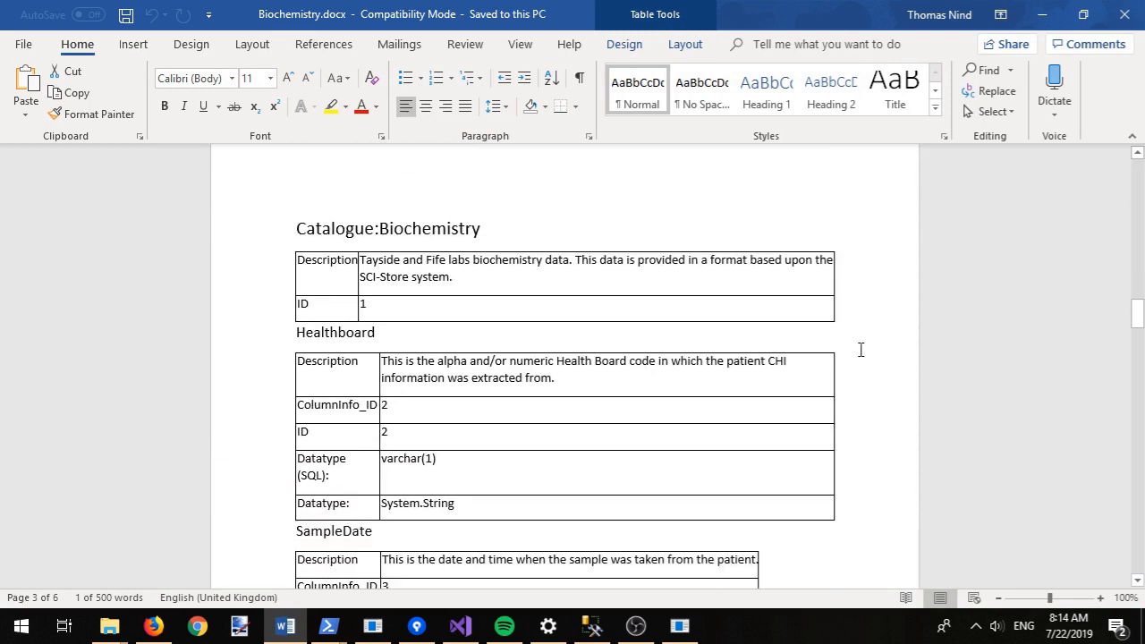
pyautogui.scroll(-5, 860, 350)
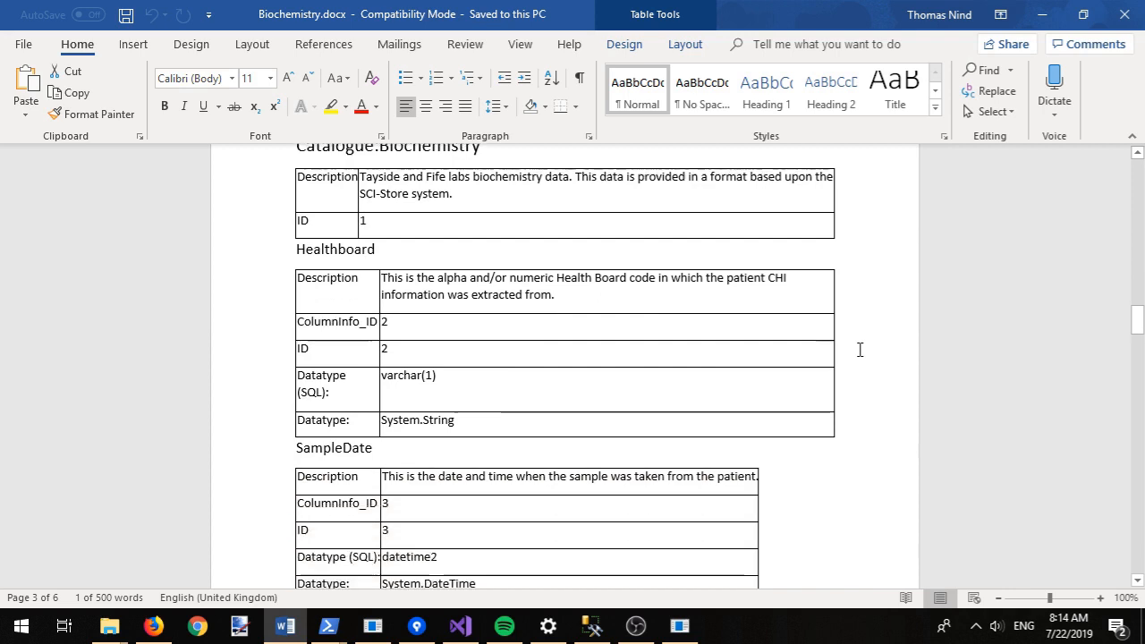
pyautogui.scroll(-5, 860, 350)
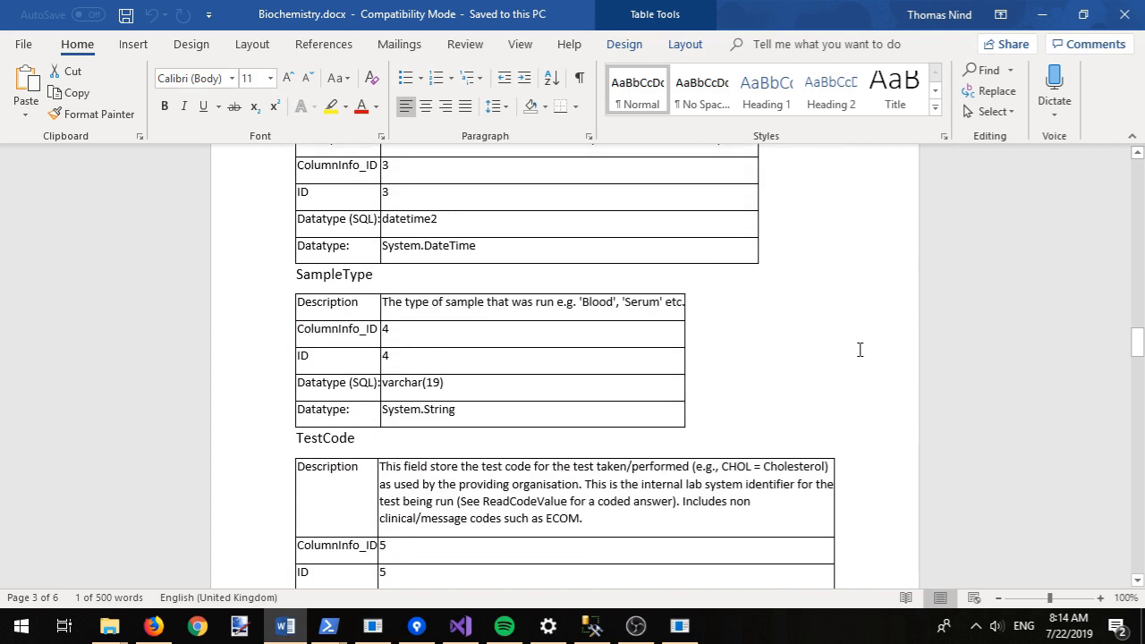
pyautogui.scroll(-5, 860, 349)
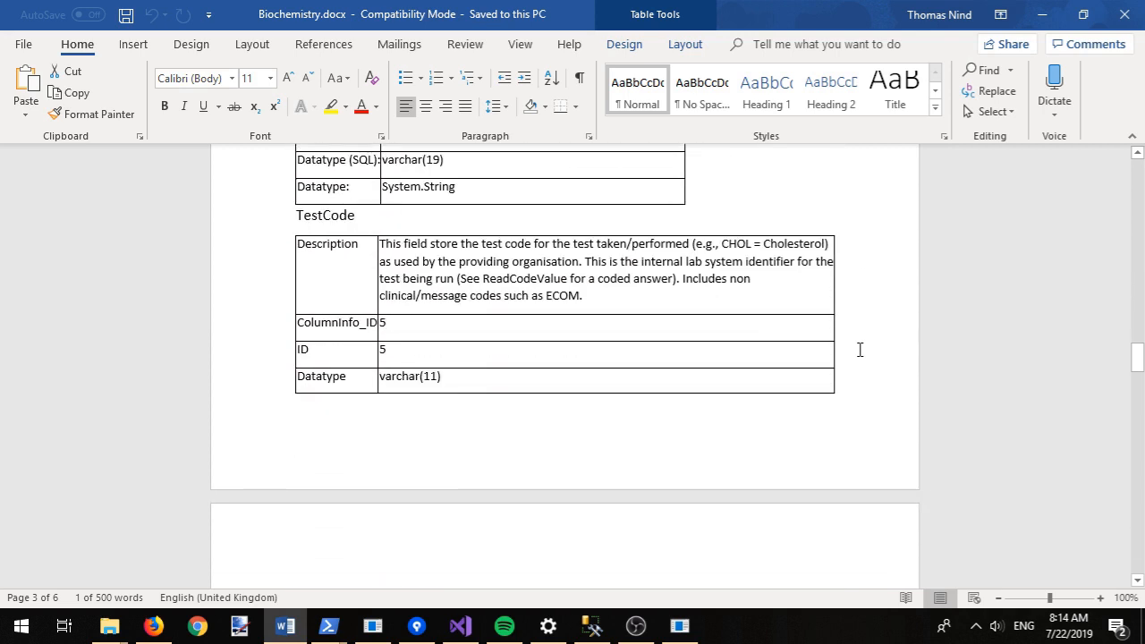
pyautogui.scroll(-15, 860, 350)
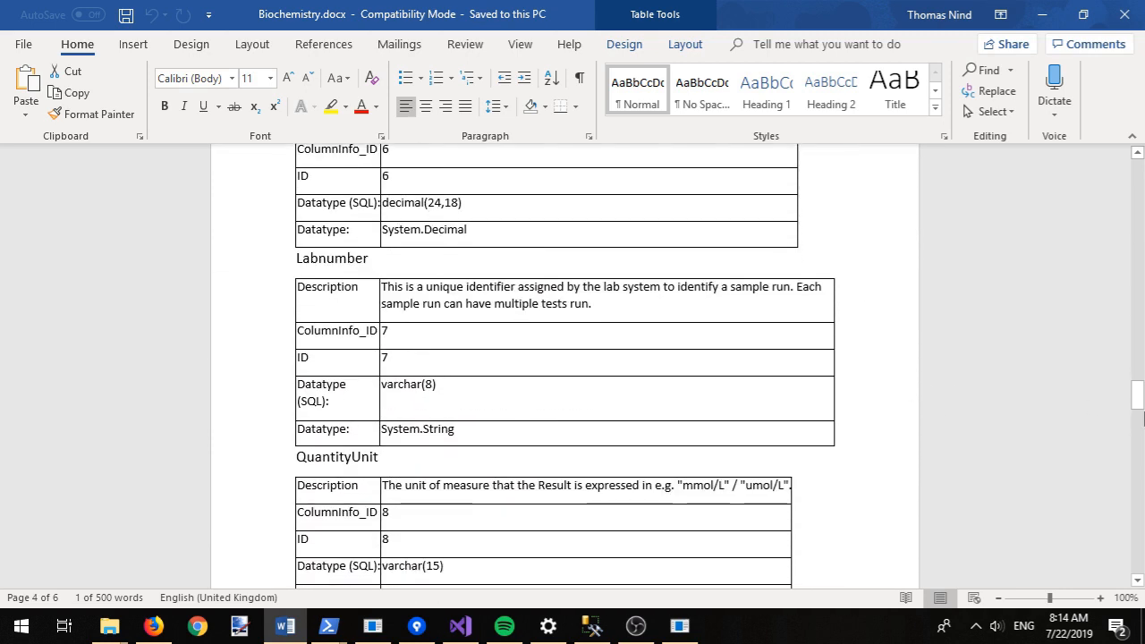
pyautogui.moveTo(1140, 402); pyautogui.dragTo(1144, 535)
pyautogui.click(1138, 10)
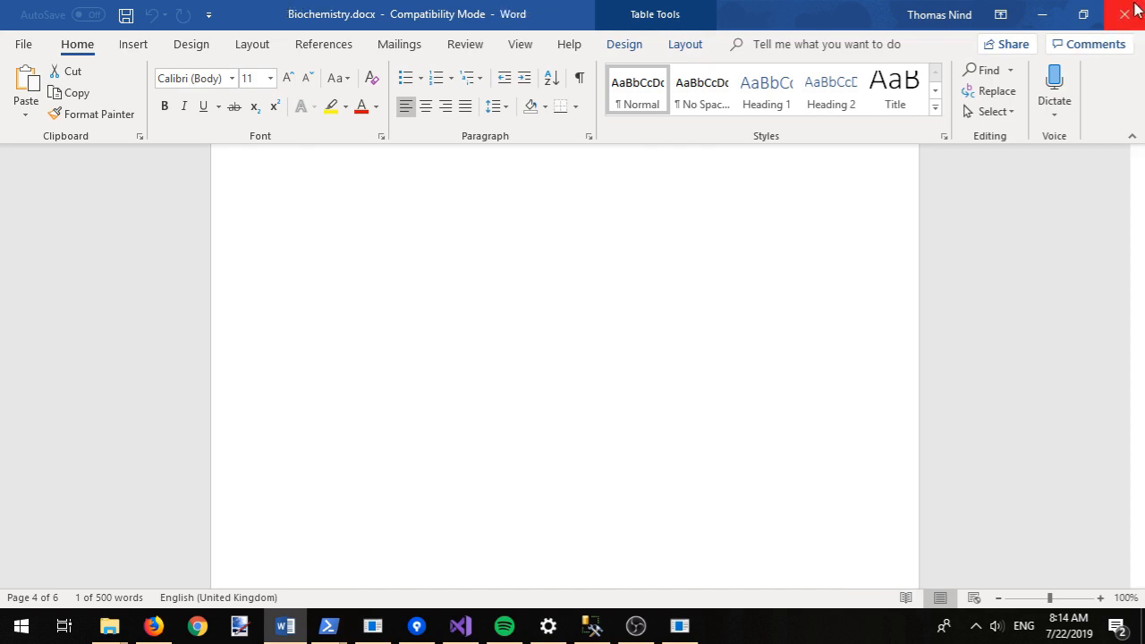
# Step: Open Biochemistry.csv, autofit columns A, C and K, then close Excel without saving
pyautogui.doubleClick(218, 145)
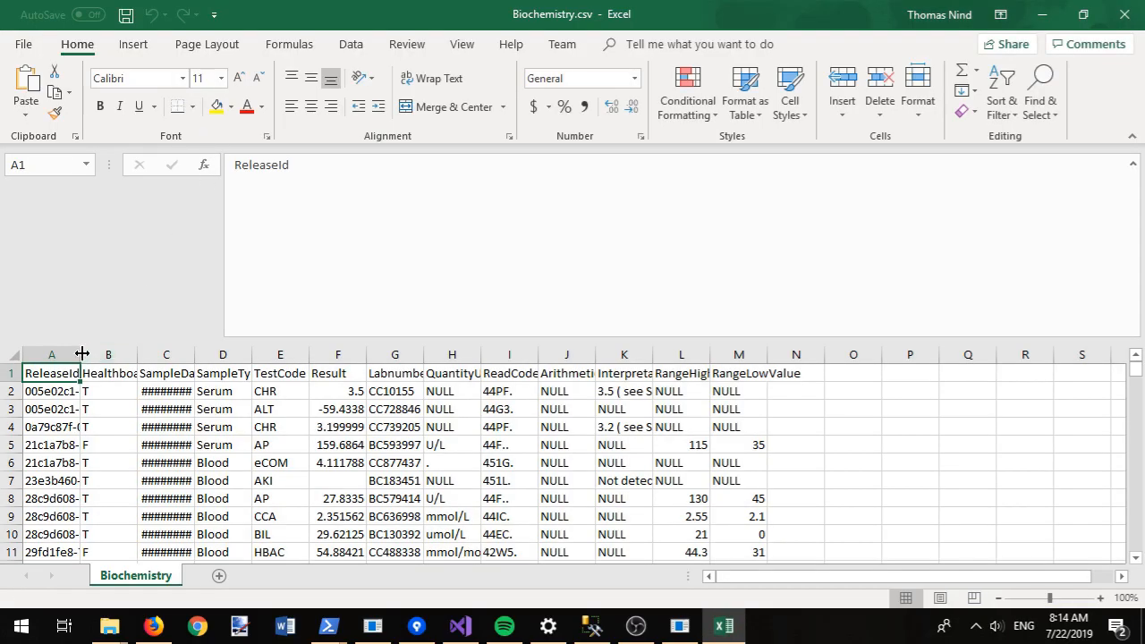
pyautogui.doubleClick(80, 356)
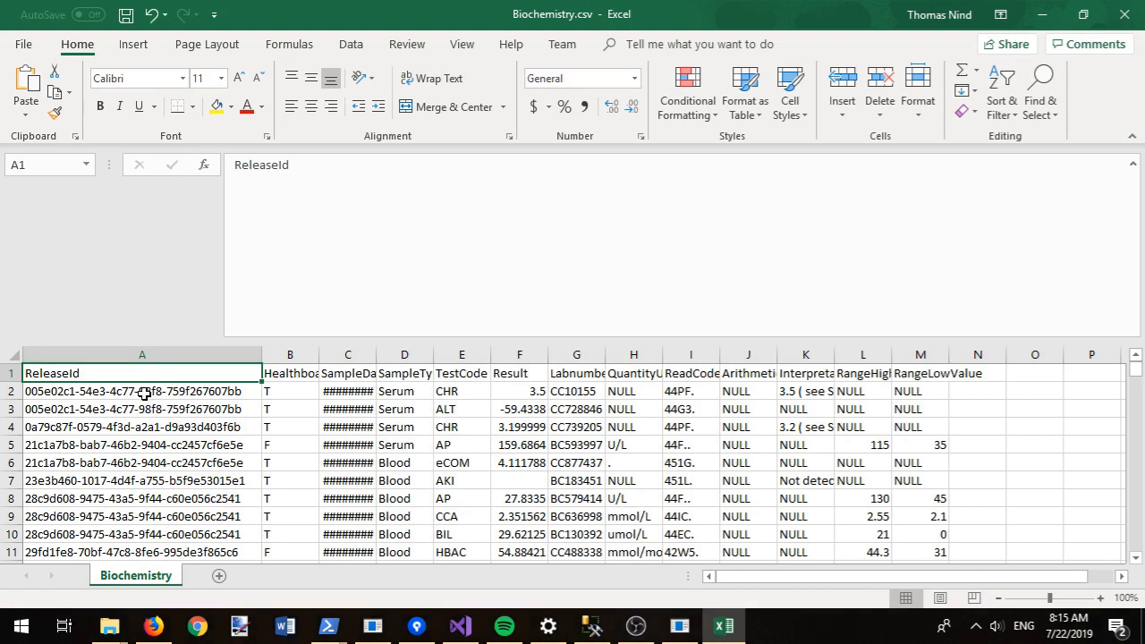
pyautogui.moveTo(144, 393); pyautogui.dragTo(146, 481)
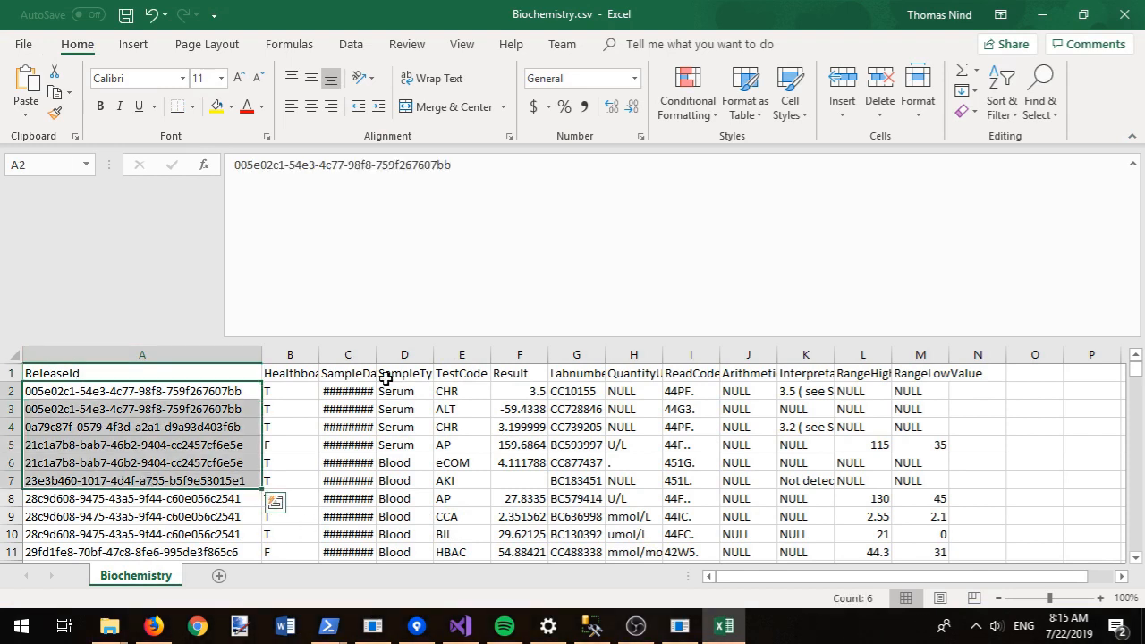
pyautogui.doubleClick(373, 352)
pyautogui.moveTo(358, 409); pyautogui.dragTo(370, 531)
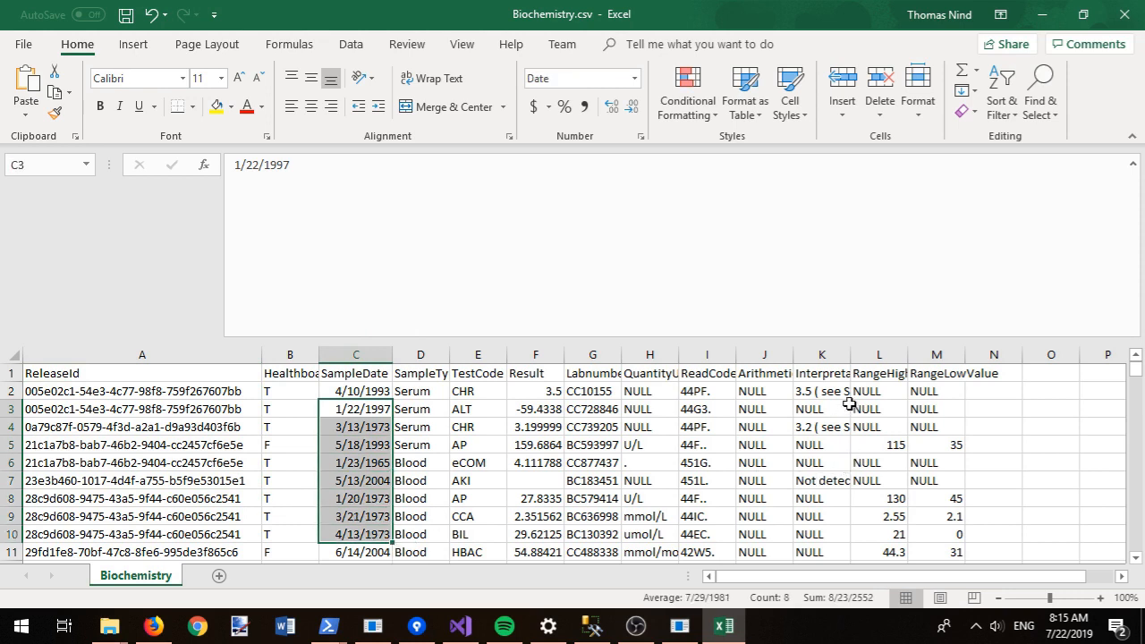
pyautogui.doubleClick(851, 353)
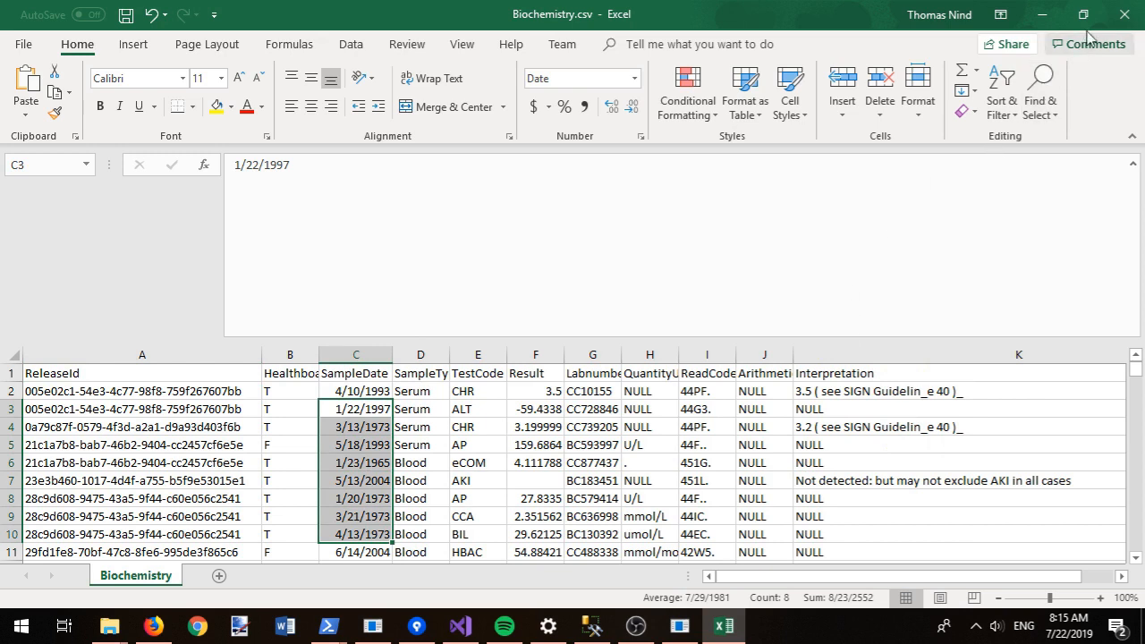
pyautogui.click(1119, 15)
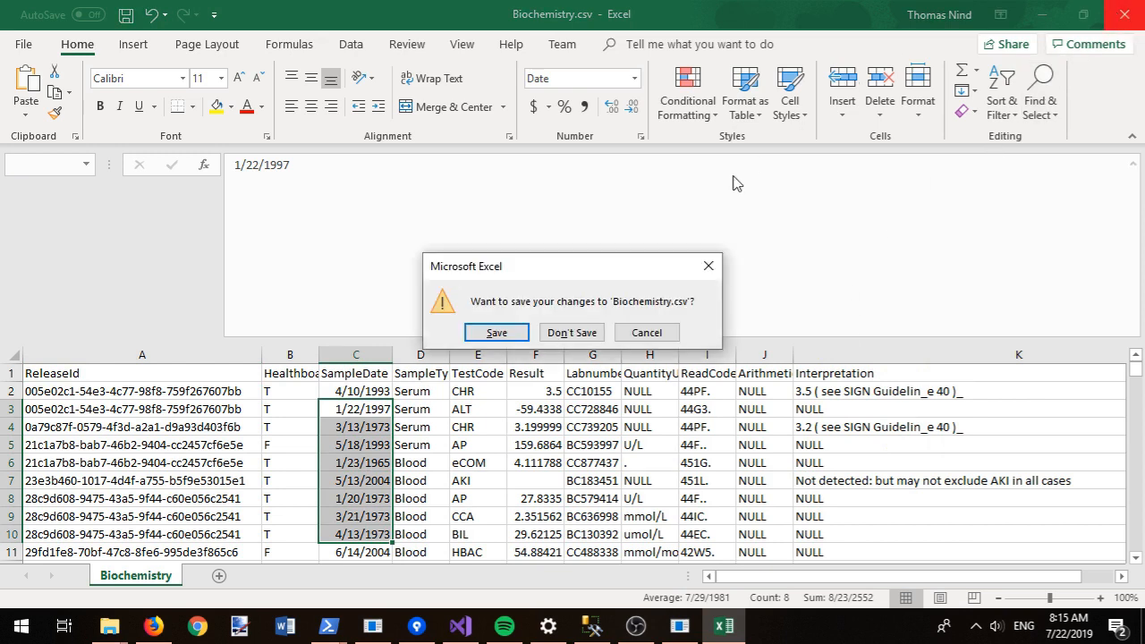
pyautogui.click(577, 334)
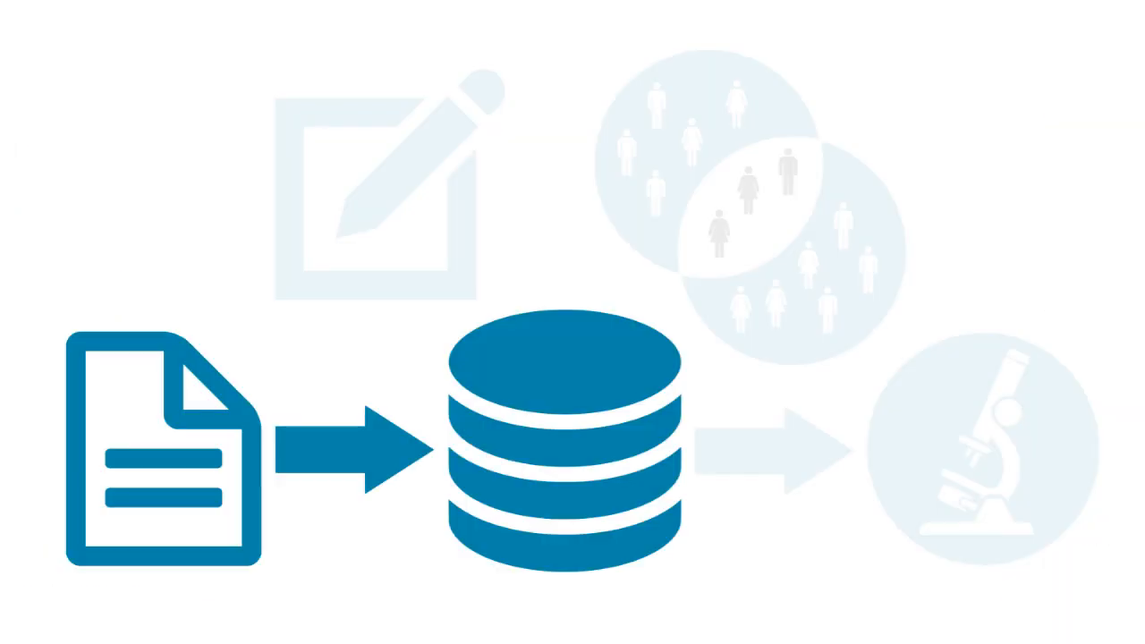
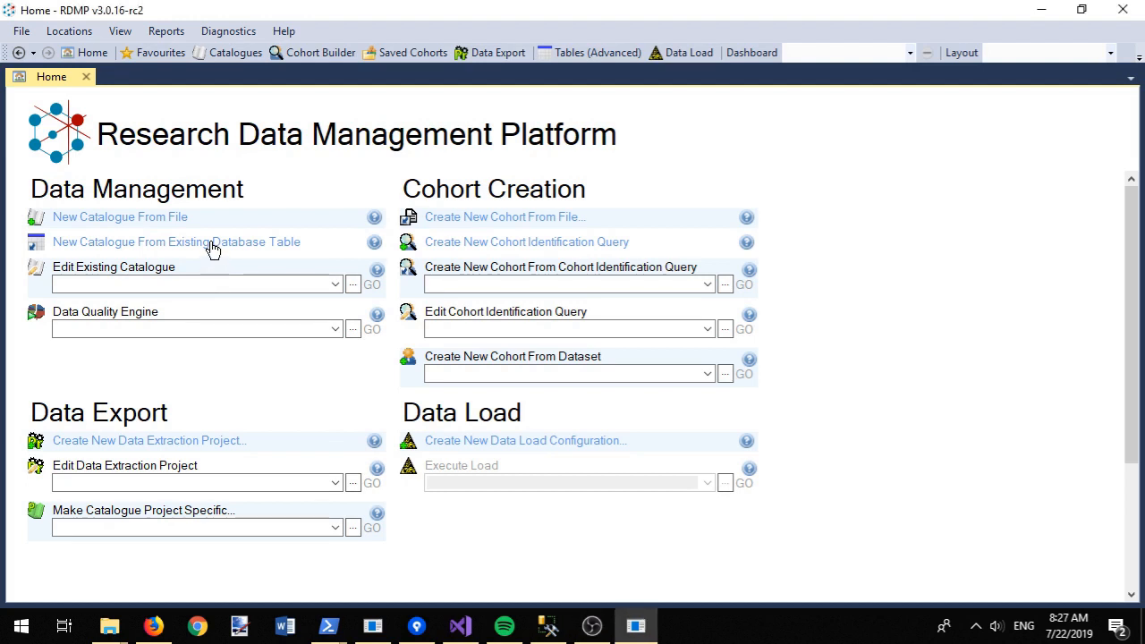
# Step: Start a catalogue from an existing Oracle table with user ID 'ora' and the localhost:1521/orclpdb.dundee.uni server
pyautogui.click(212, 250)
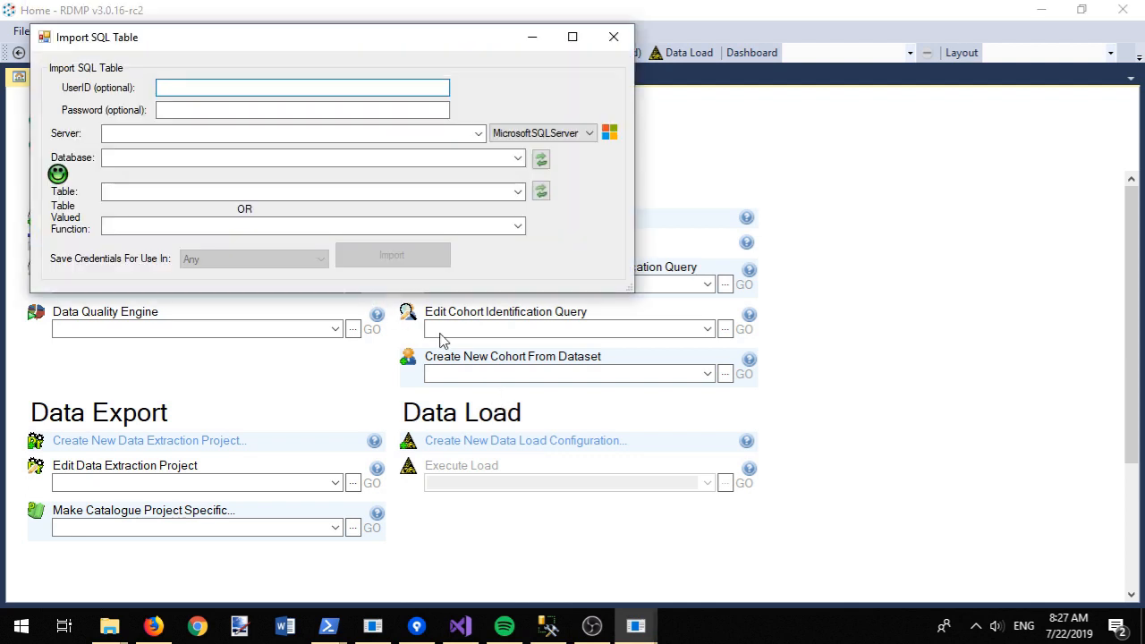
pyautogui.click(542, 133)
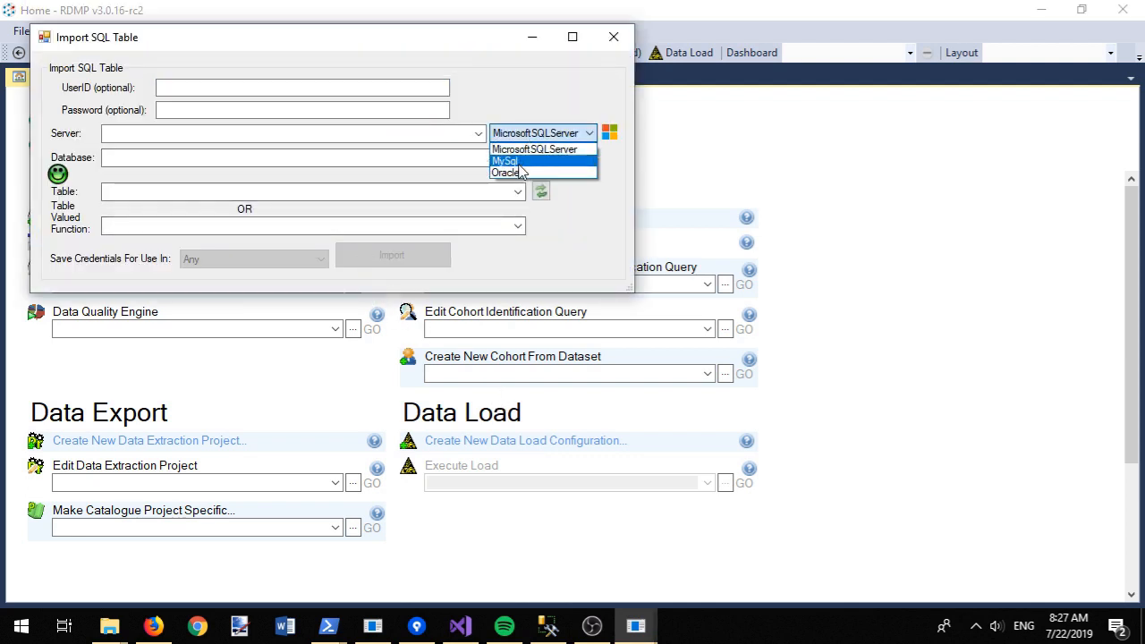
pyautogui.click(521, 172)
pyautogui.click(256, 89)
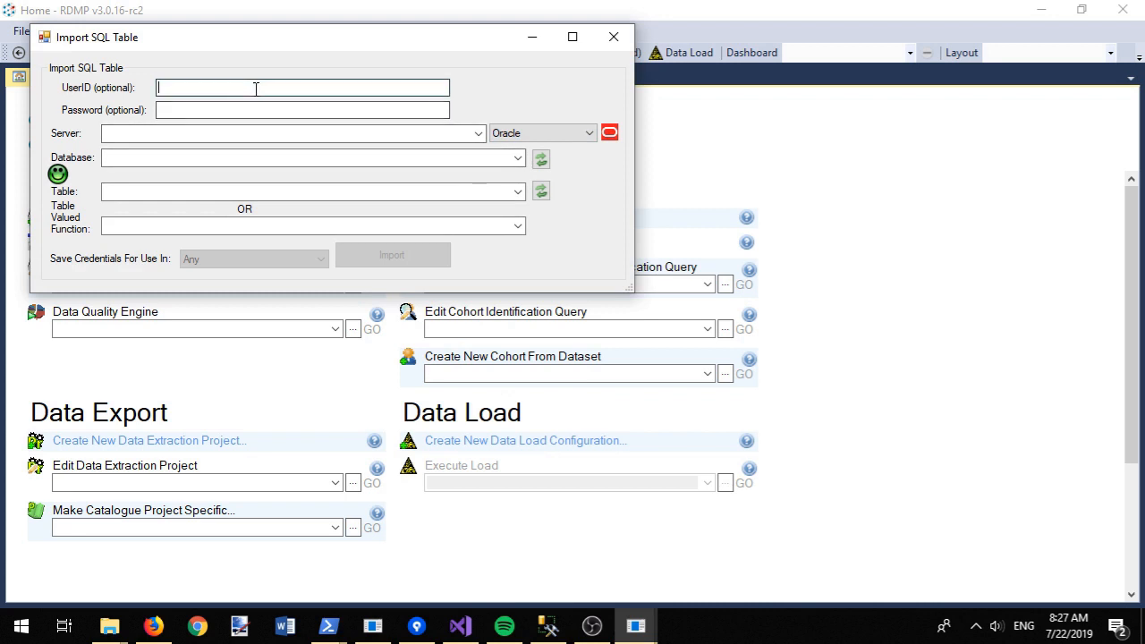
pyautogui.write('ora')
pyautogui.press('Tab')
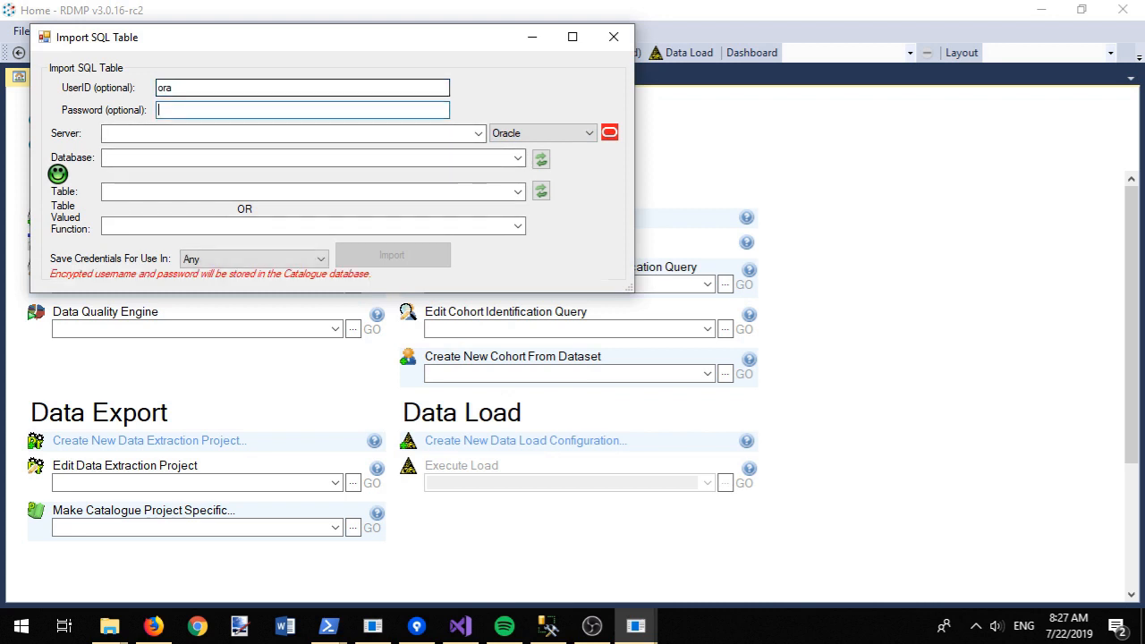
pyautogui.press('Tab')
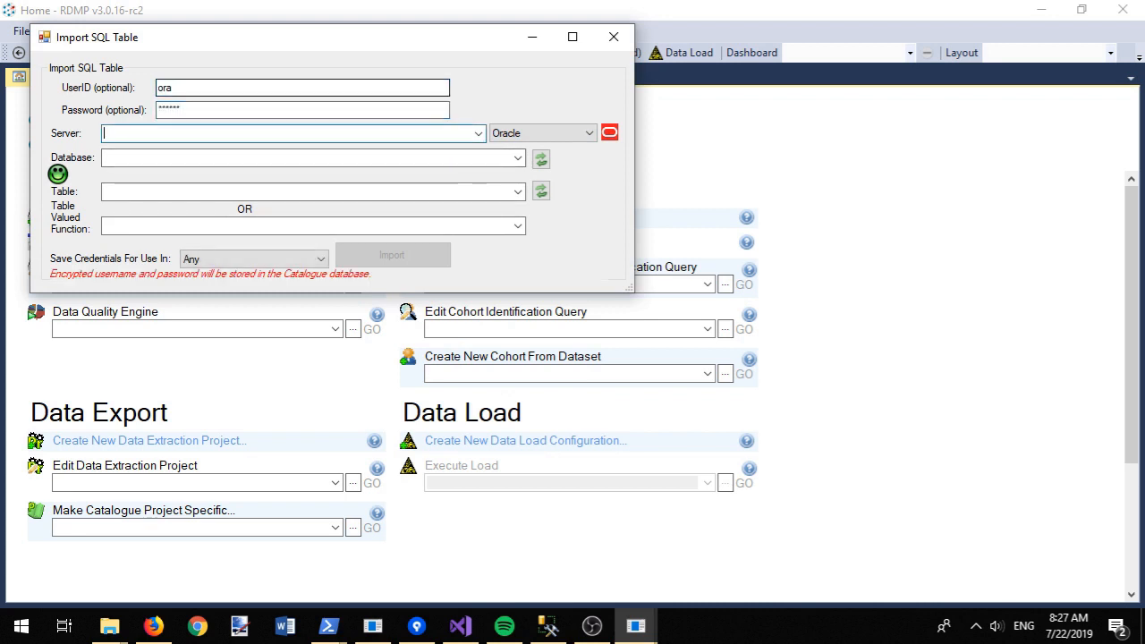
pyautogui.write('l')
pyautogui.press('BackSpace')
pyautogui.write('l')
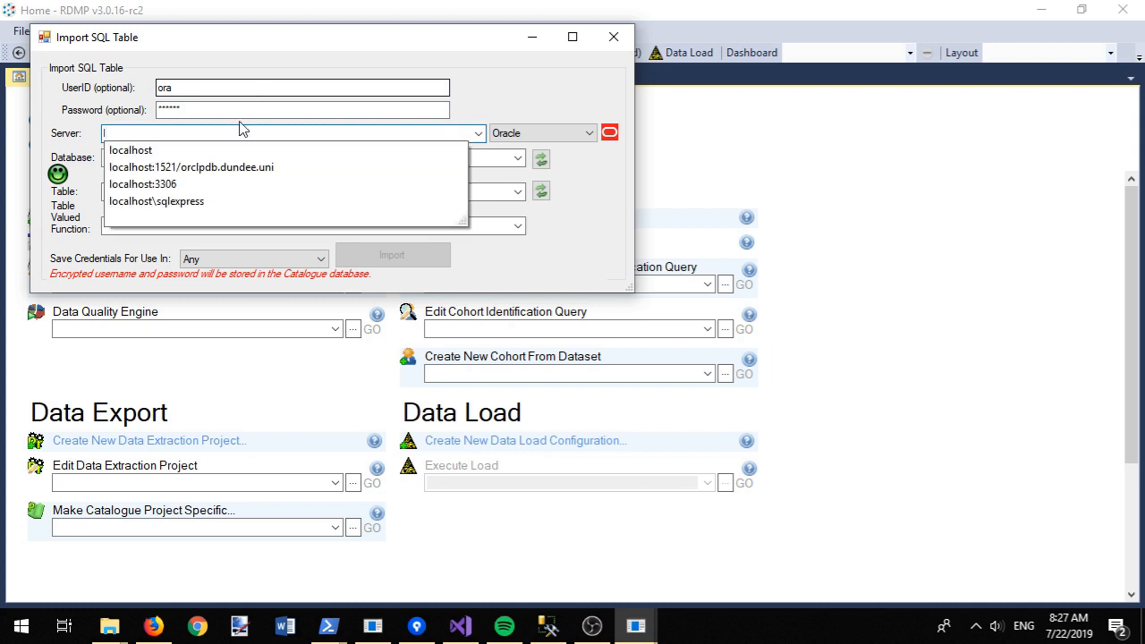
pyautogui.click(179, 167)
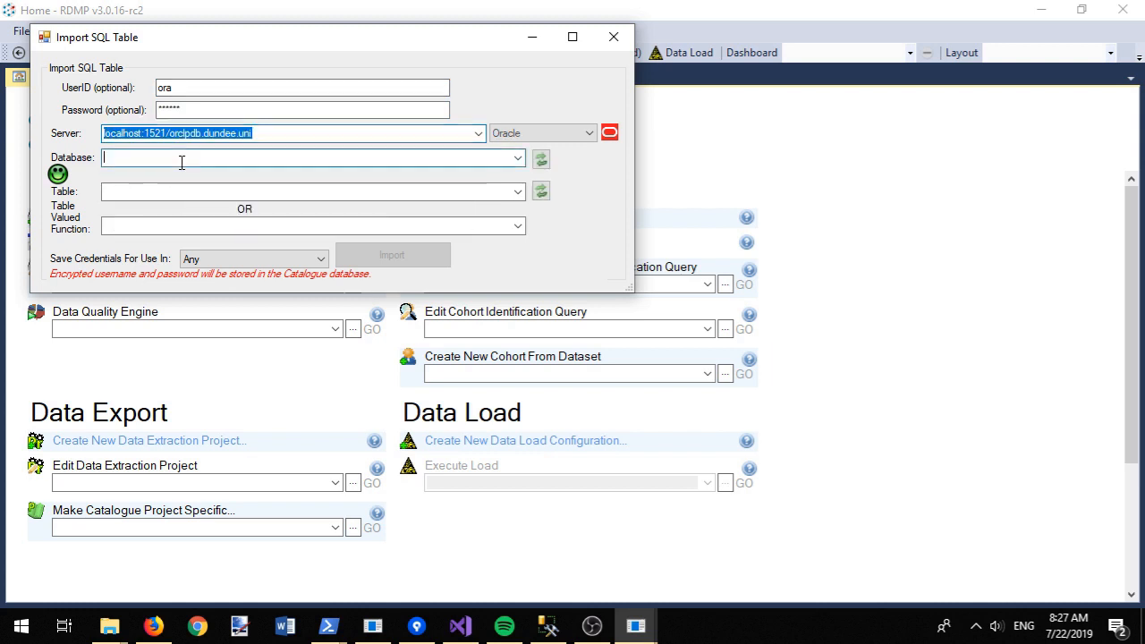
# Step: Connect, choose the TEST database and the HOSPITALADMISSIONS table, and import it
pyautogui.click(540, 160)
pyautogui.click(518, 159)
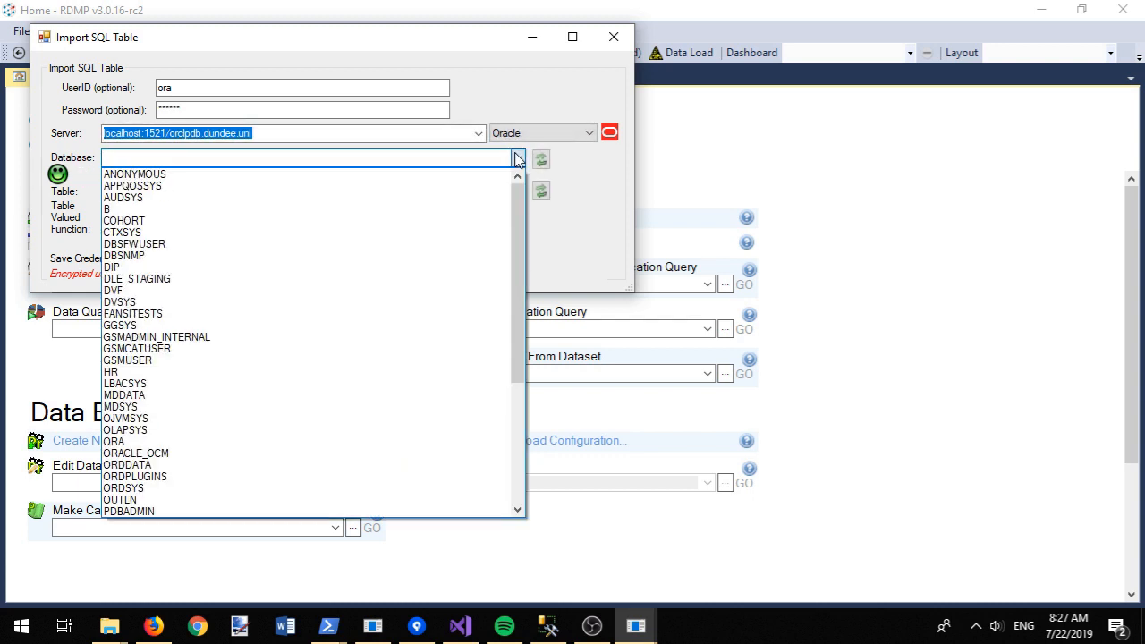
pyautogui.moveTo(520, 196); pyautogui.dragTo(520, 320)
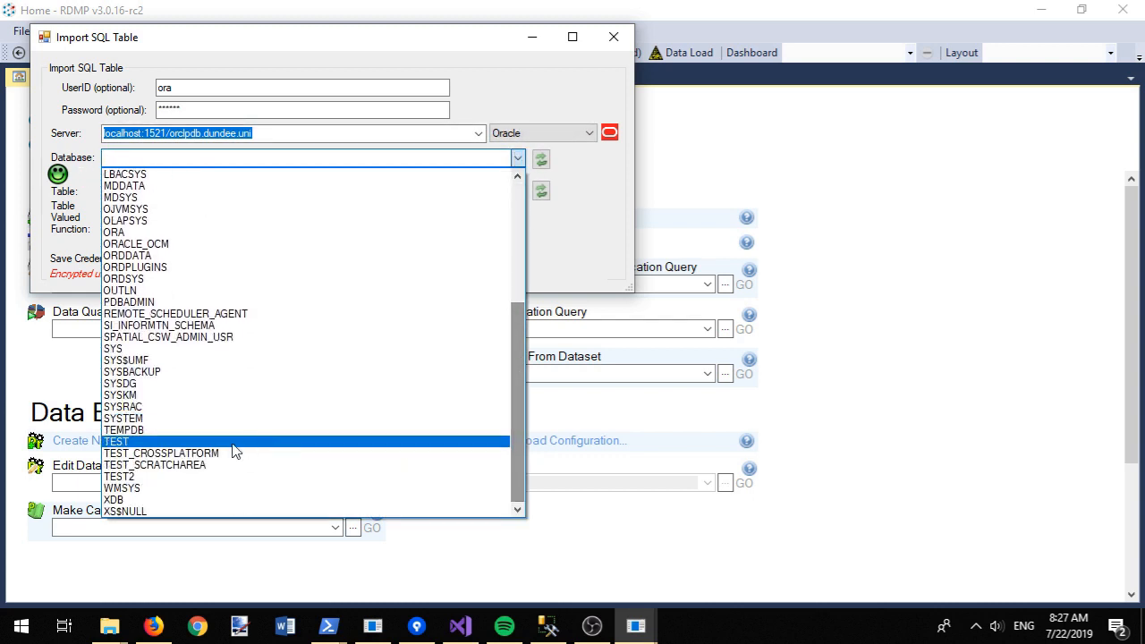
pyautogui.click(199, 442)
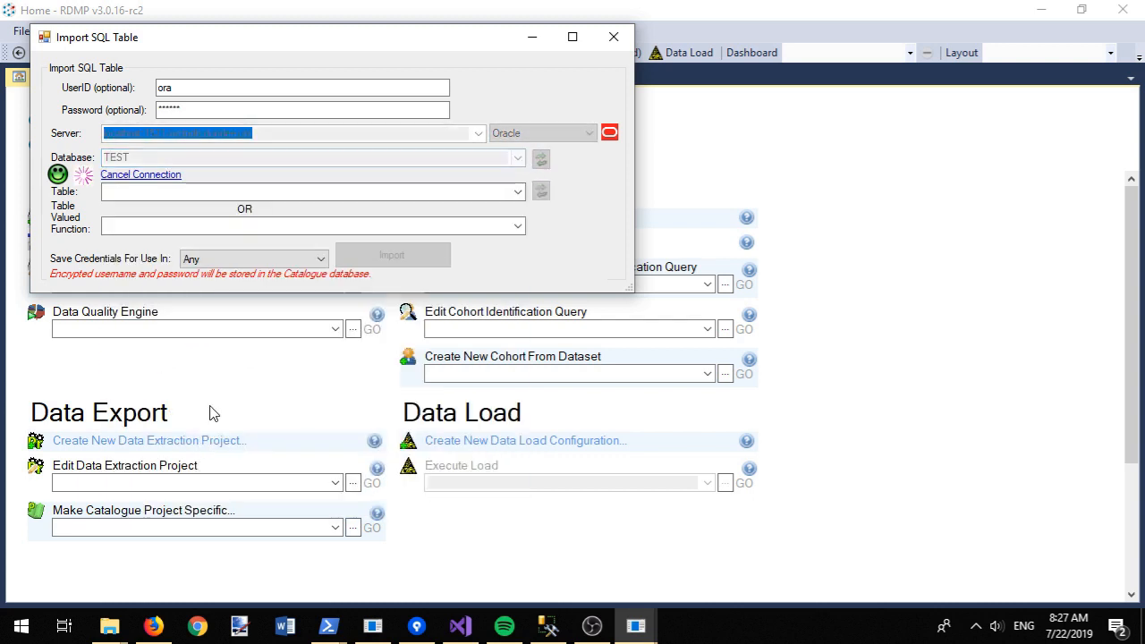
pyautogui.click(519, 193)
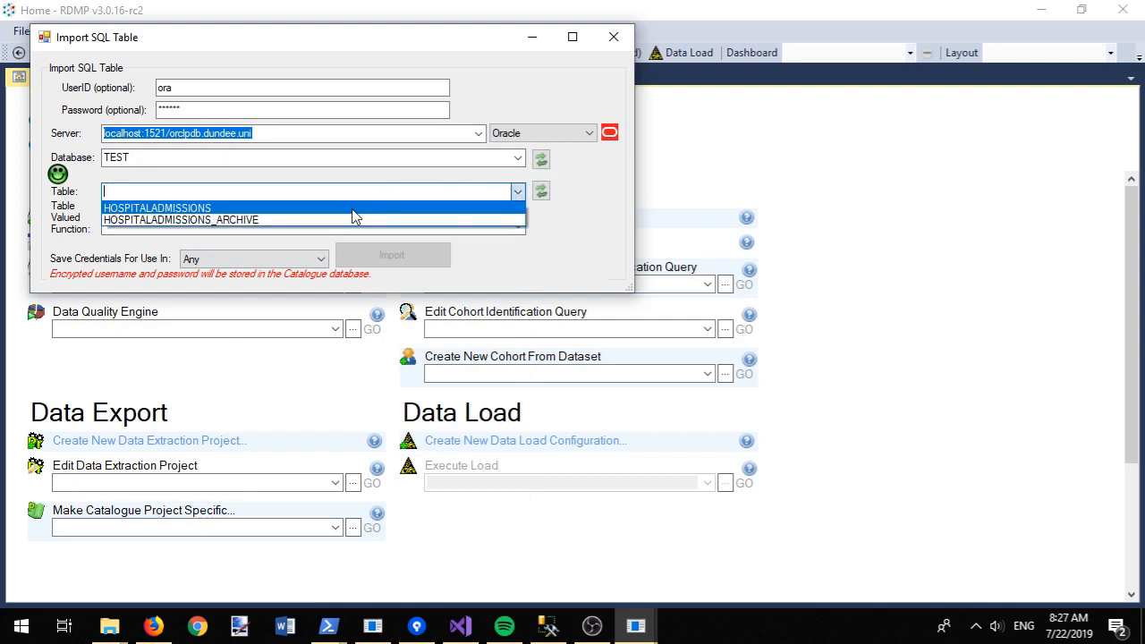
pyautogui.click(352, 209)
pyautogui.click(385, 256)
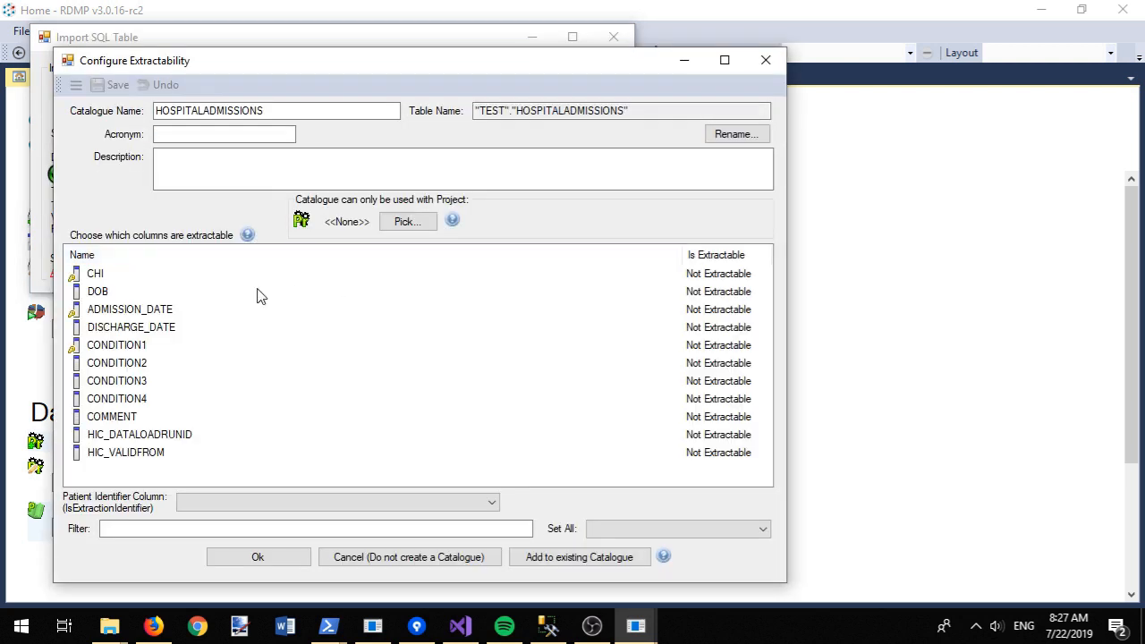
# Step: Make CHI the patient identifier and set every column to Core
pyautogui.click(95, 278)
pyautogui.click(224, 504)
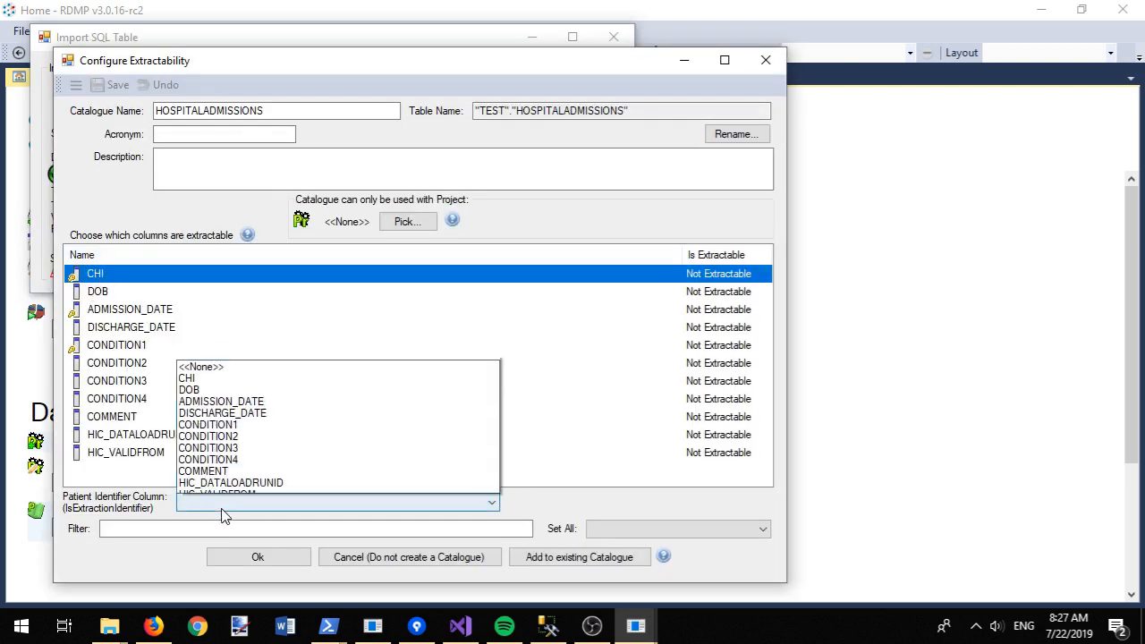
pyautogui.click(228, 376)
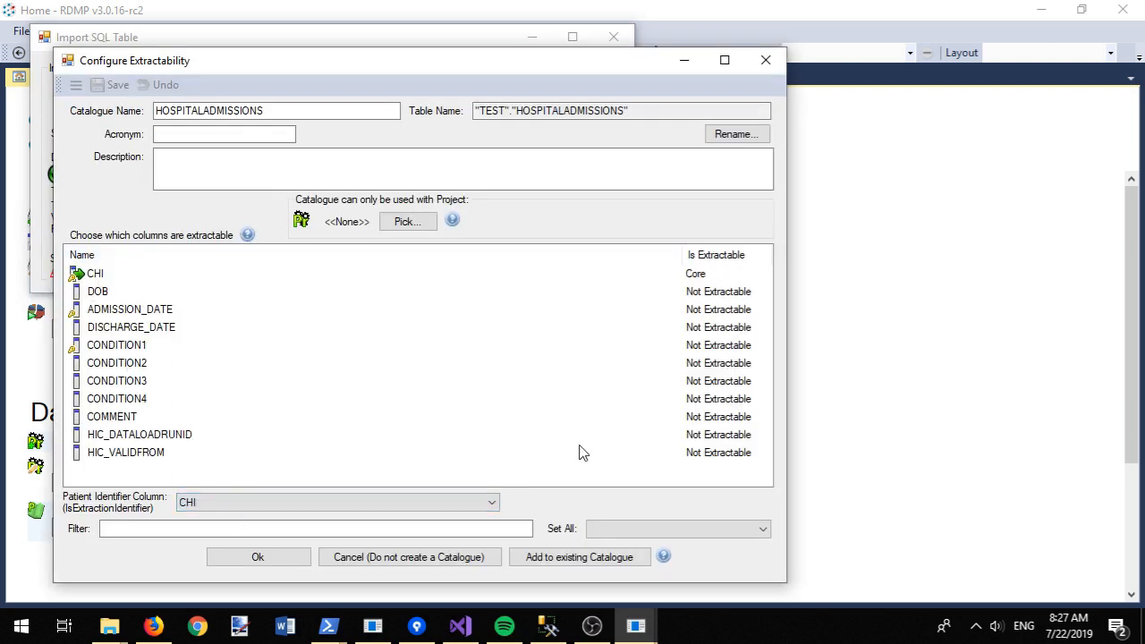
pyautogui.click(654, 531)
pyautogui.click(597, 557)
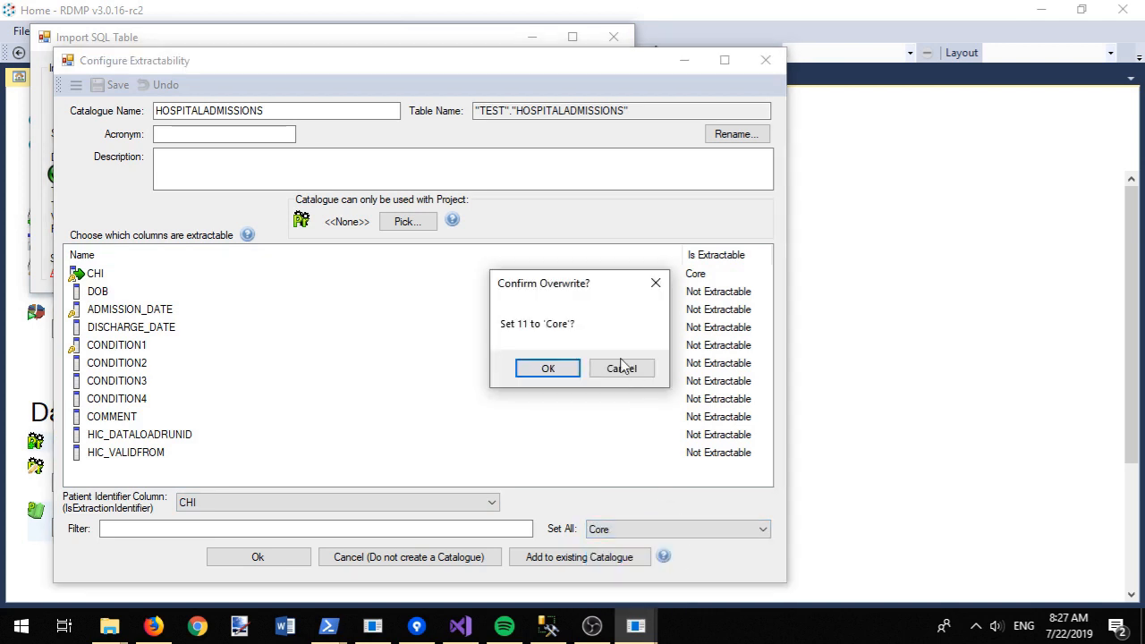
pyautogui.click(544, 368)
# Step: Mark COMMENT as SpecialApprovalRequired and HIC_DATALOADRUNID and HIC_VALIDFROM as Internal
pyautogui.click(251, 417)
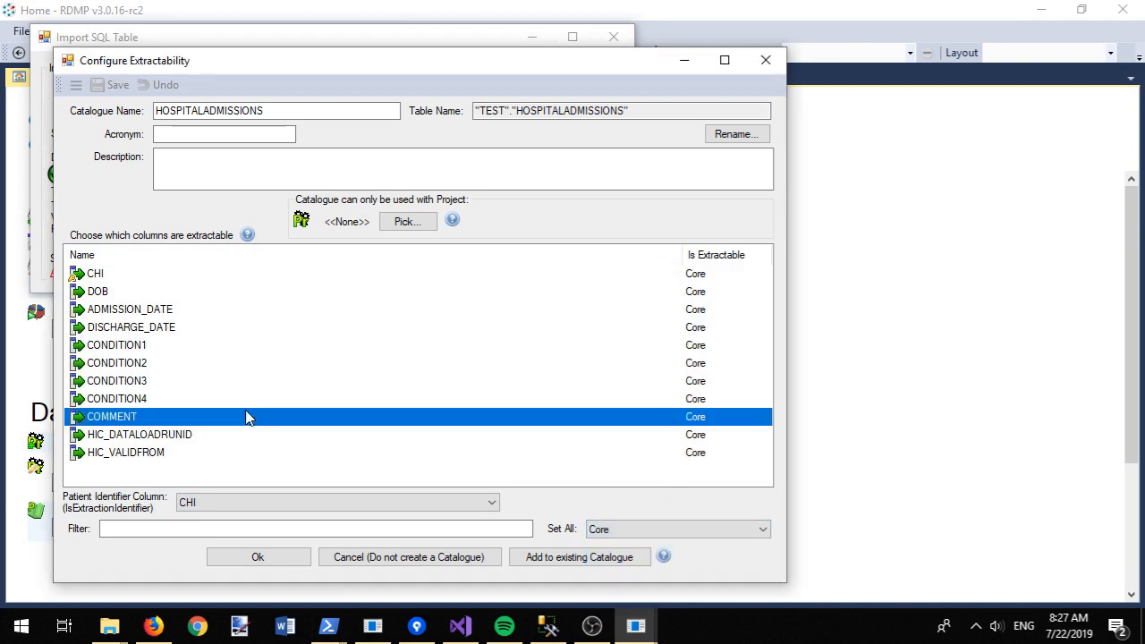
pyautogui.click(723, 425)
pyautogui.click(725, 419)
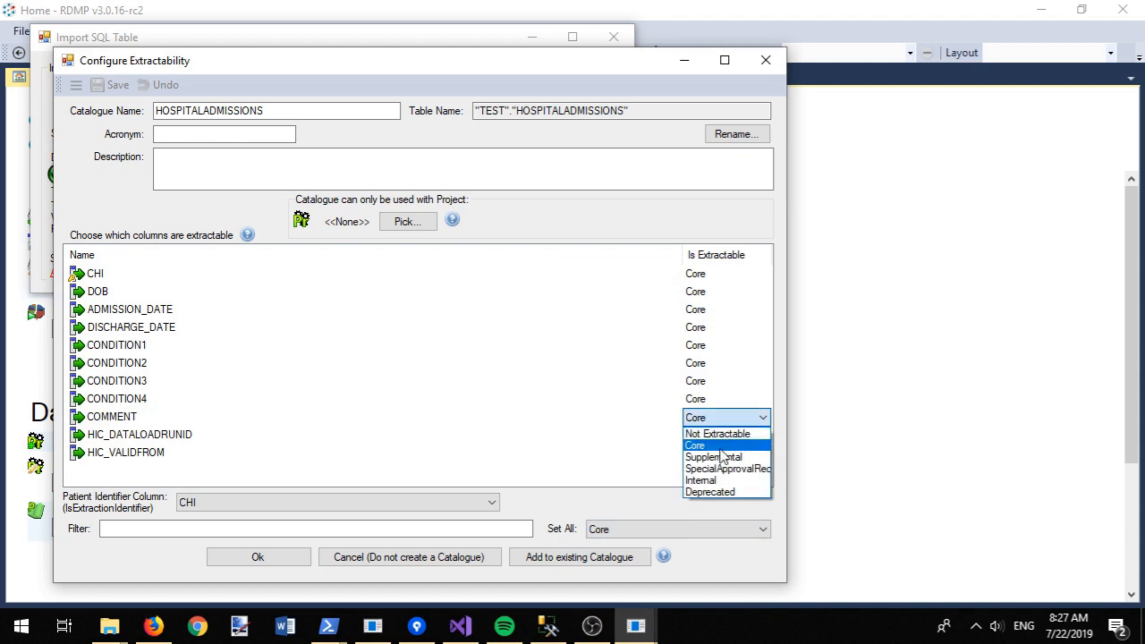
pyautogui.click(729, 469)
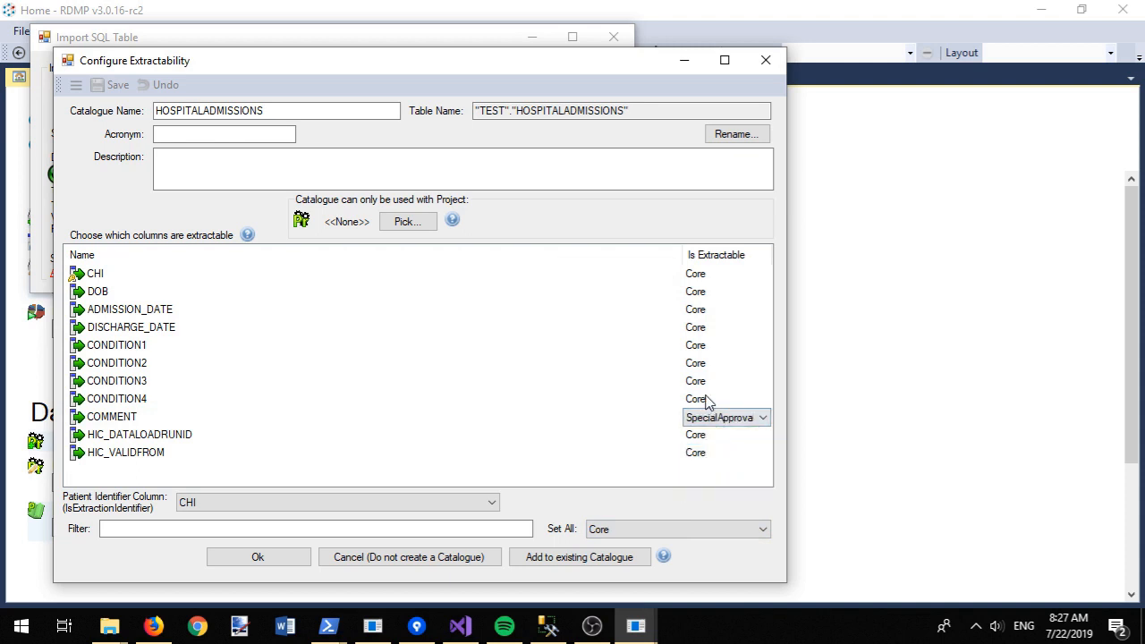
pyautogui.click(602, 462)
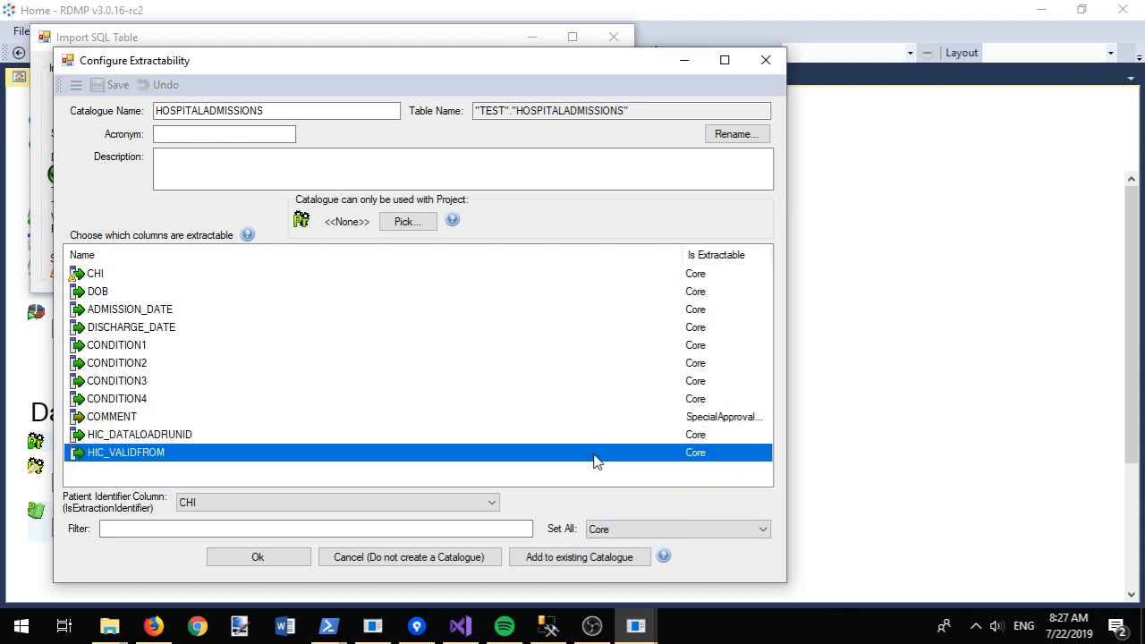
pyautogui.click(720, 439)
pyautogui.click(751, 438)
pyautogui.click(721, 499)
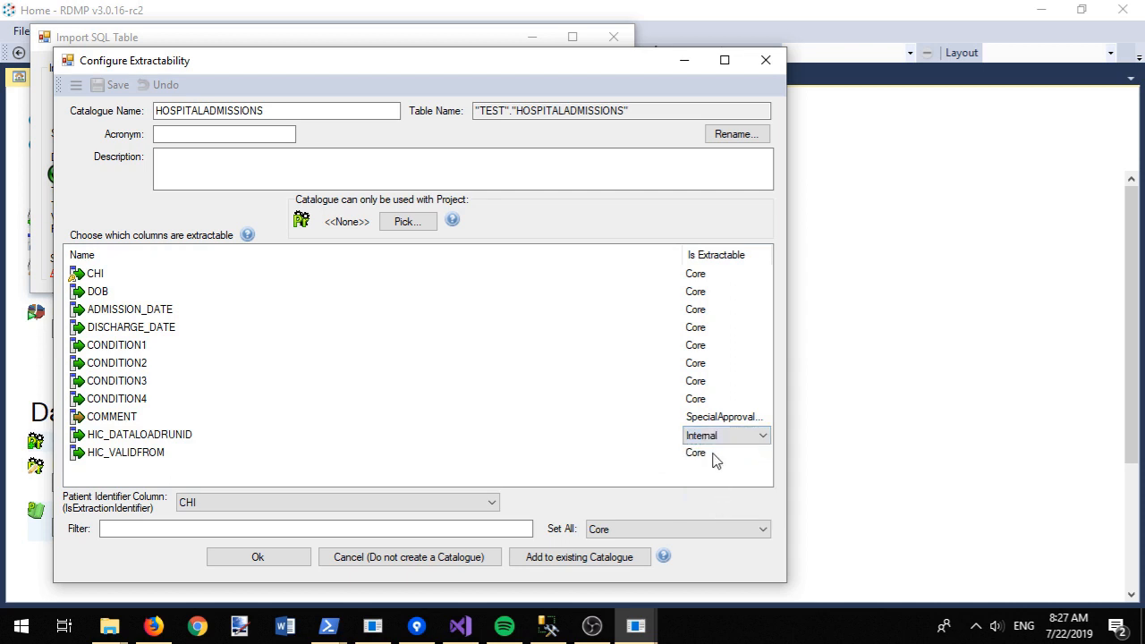
pyautogui.click(725, 454)
pyautogui.click(724, 454)
pyautogui.click(723, 512)
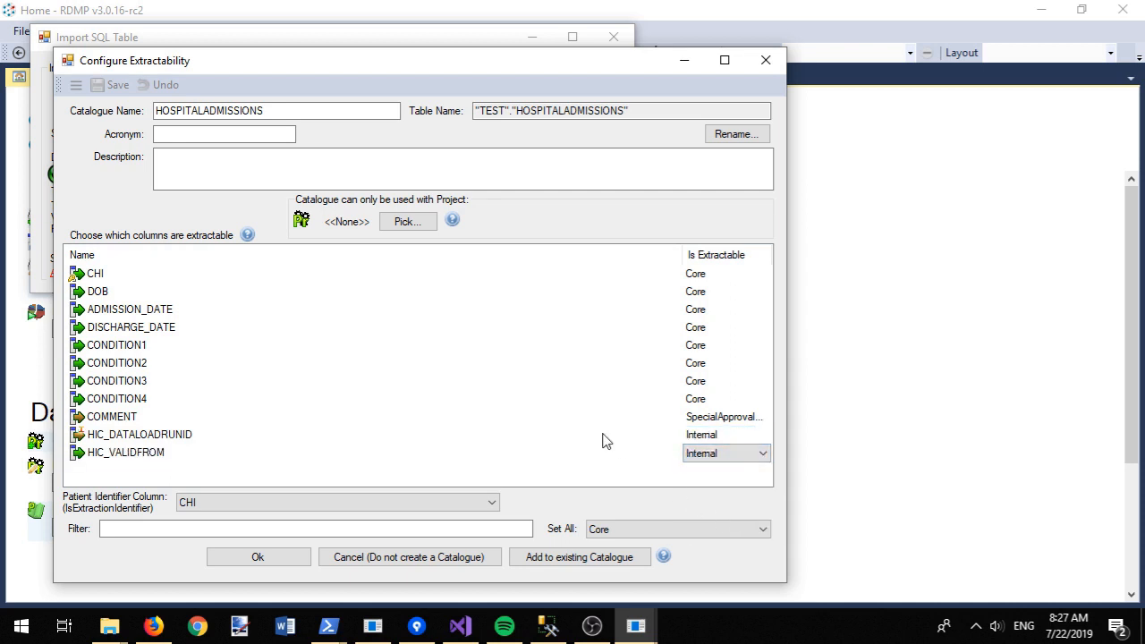
pyautogui.click(600, 431)
# Step: Describe it as 'Hospital admissions table', rename it 'HOSPITALADMISSIONS (Oracle)', and save the catalogue
pyautogui.click(422, 166)
pyautogui.write('Ho')
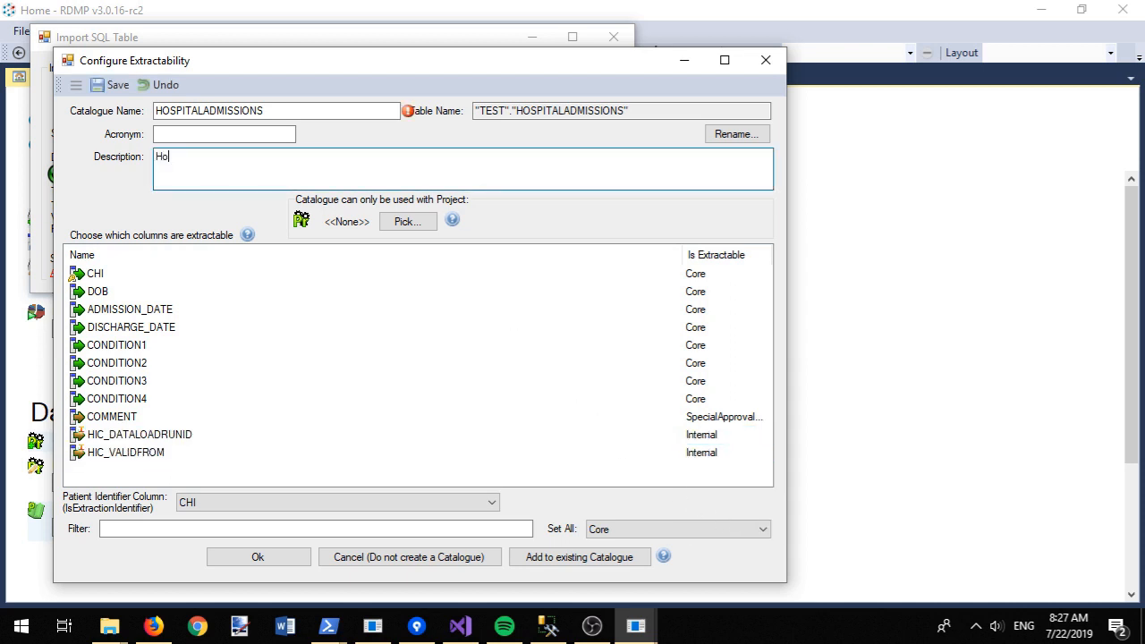
pyautogui.write('spital admissions table')
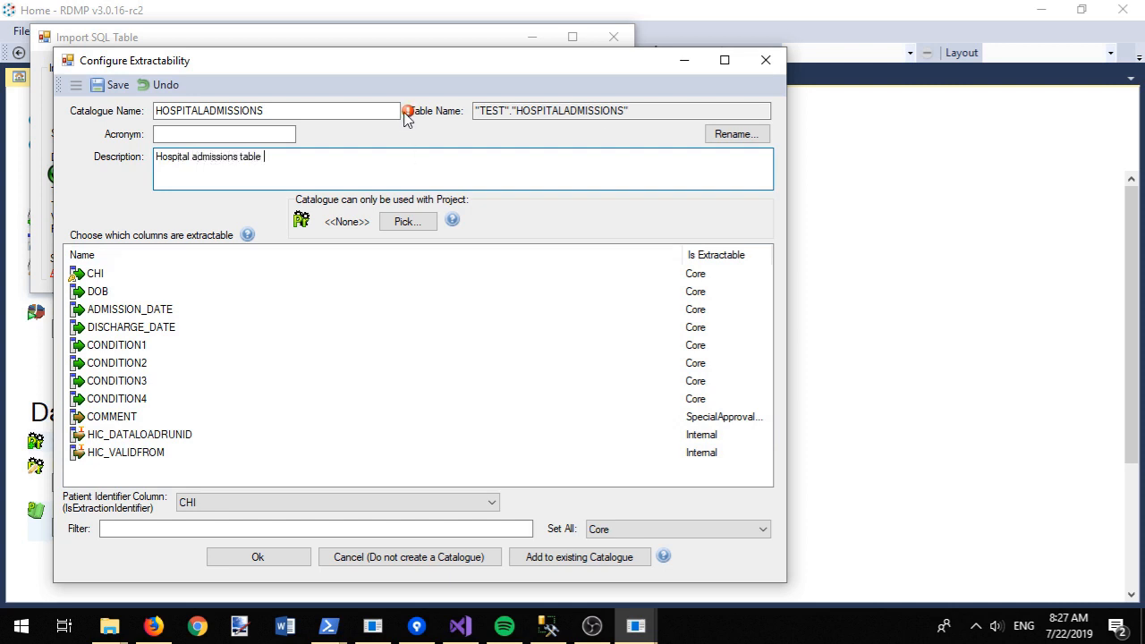
pyautogui.moveTo(410, 117)
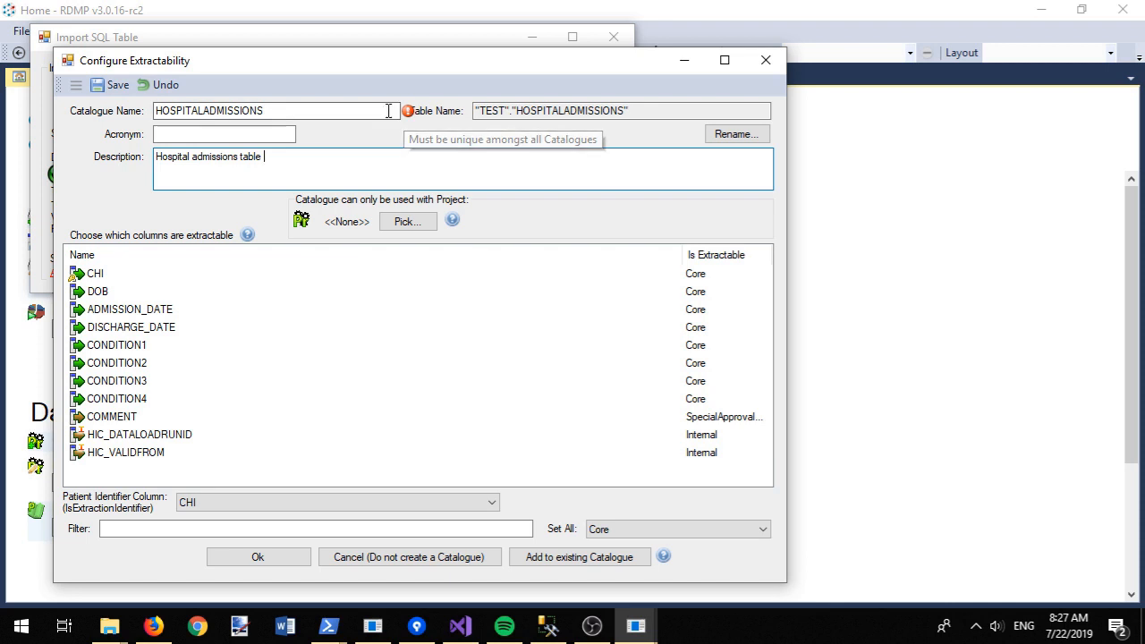
pyautogui.click(365, 111)
pyautogui.write('(Oracle')
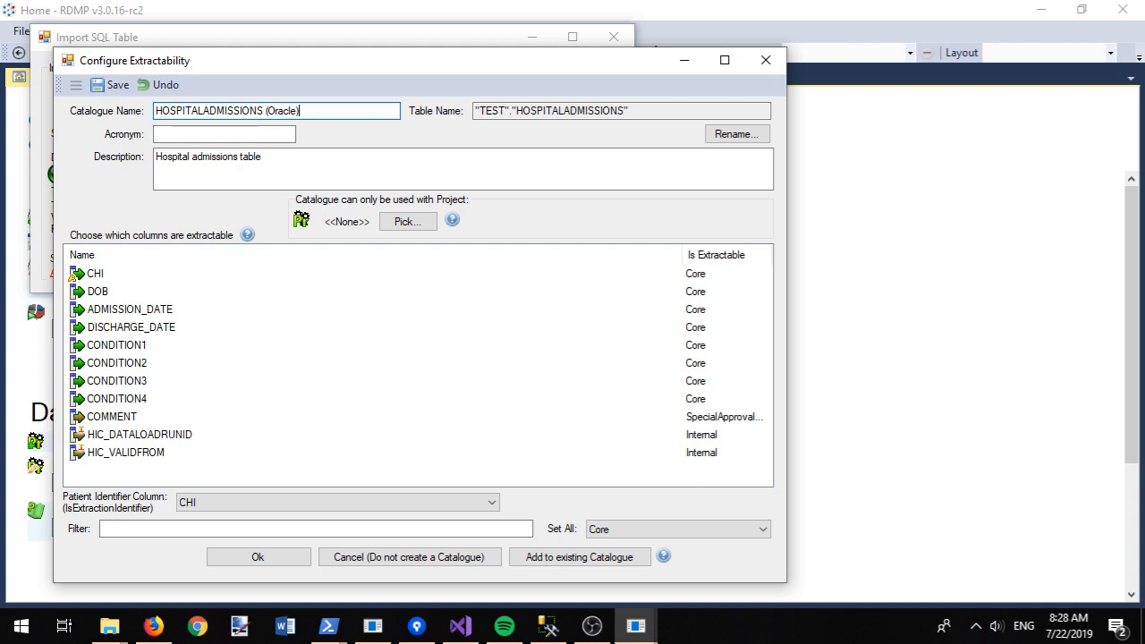
pyautogui.click(97, 85)
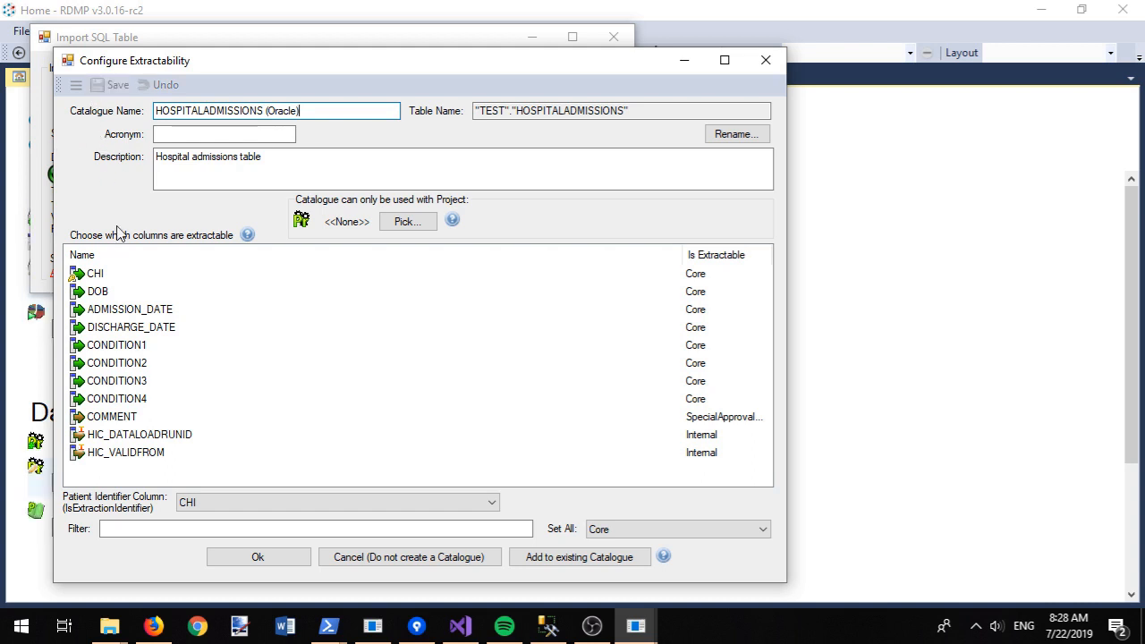
pyautogui.click(273, 561)
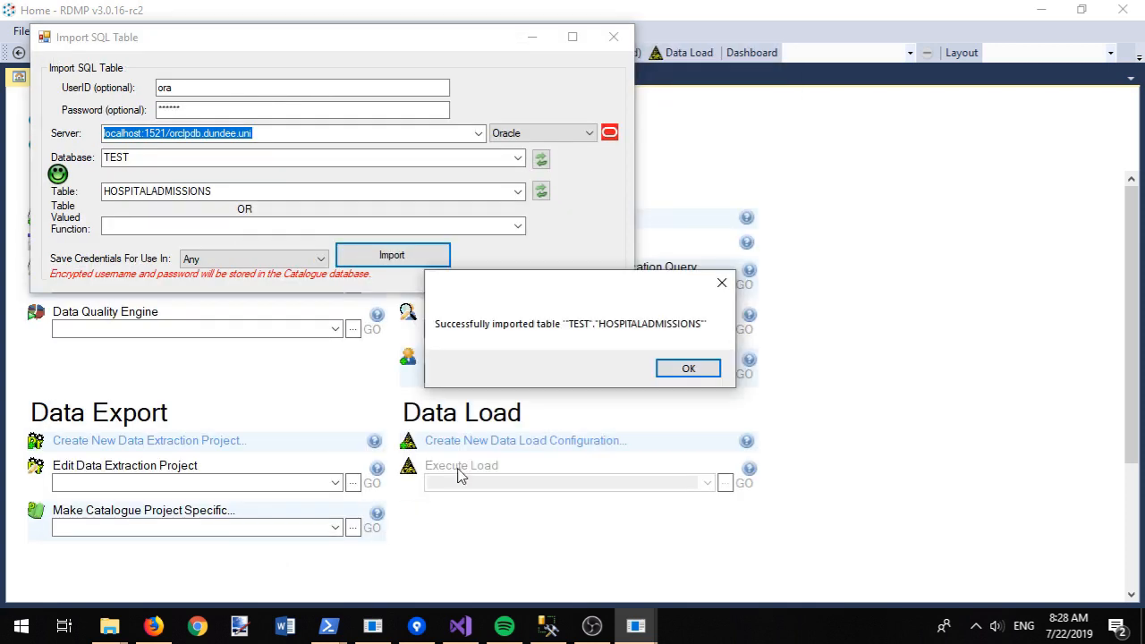
pyautogui.click(711, 370)
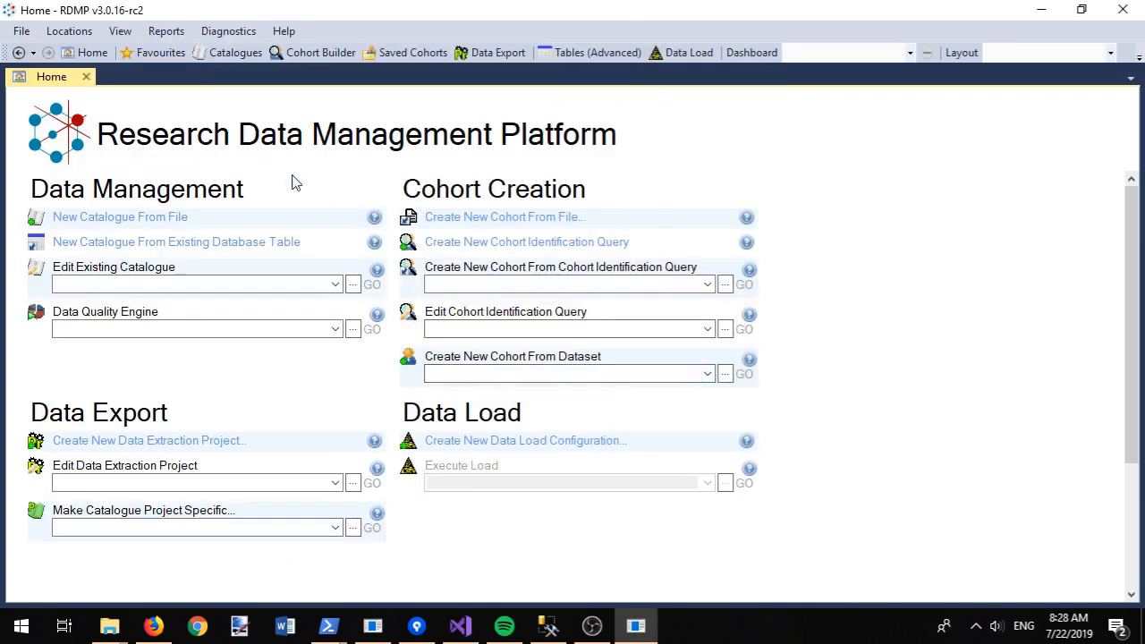
# Step: Move HOSPITALADMISSIONS (Oracle) into the \admissions\ folder and list its catalogue items
pyautogui.click(206, 52)
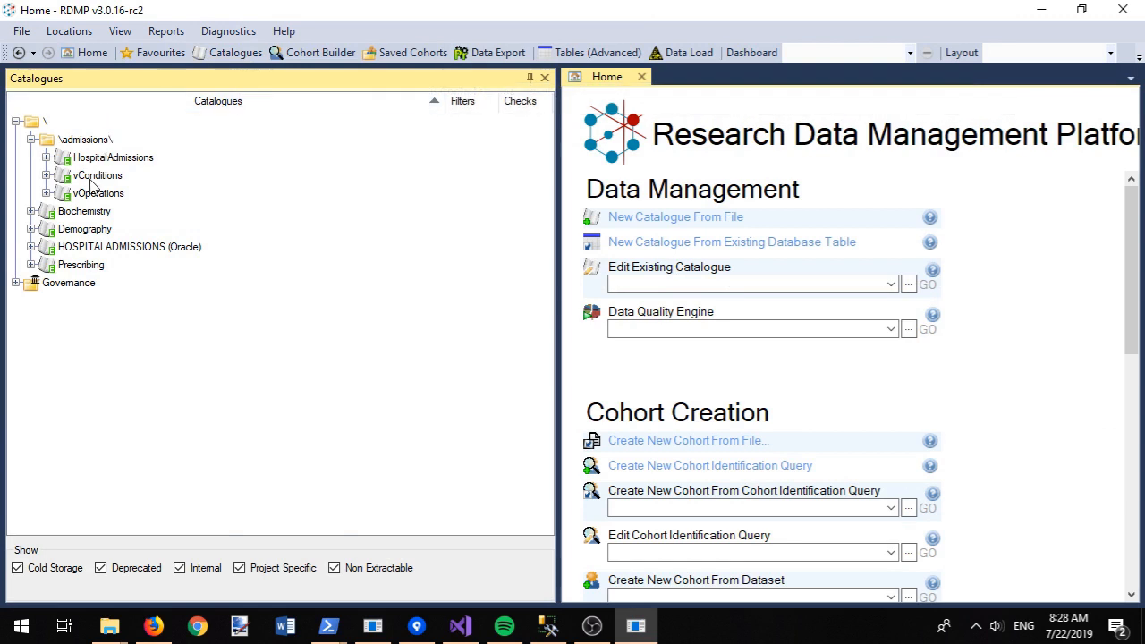
pyautogui.moveTo(99, 248); pyautogui.dragTo(94, 145)
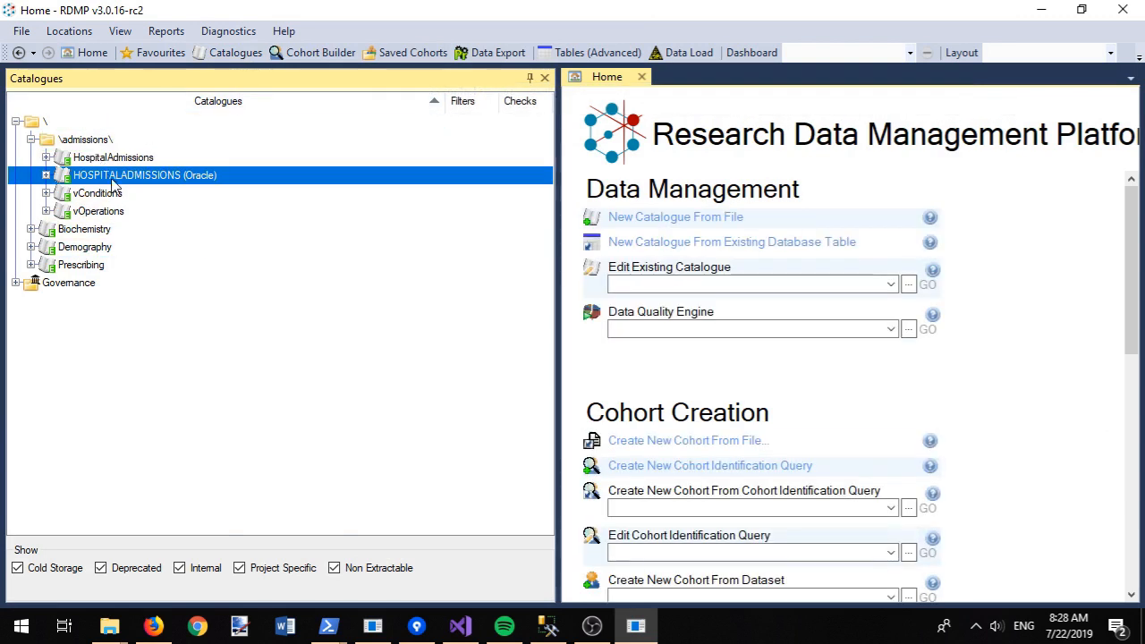
pyautogui.click(45, 176)
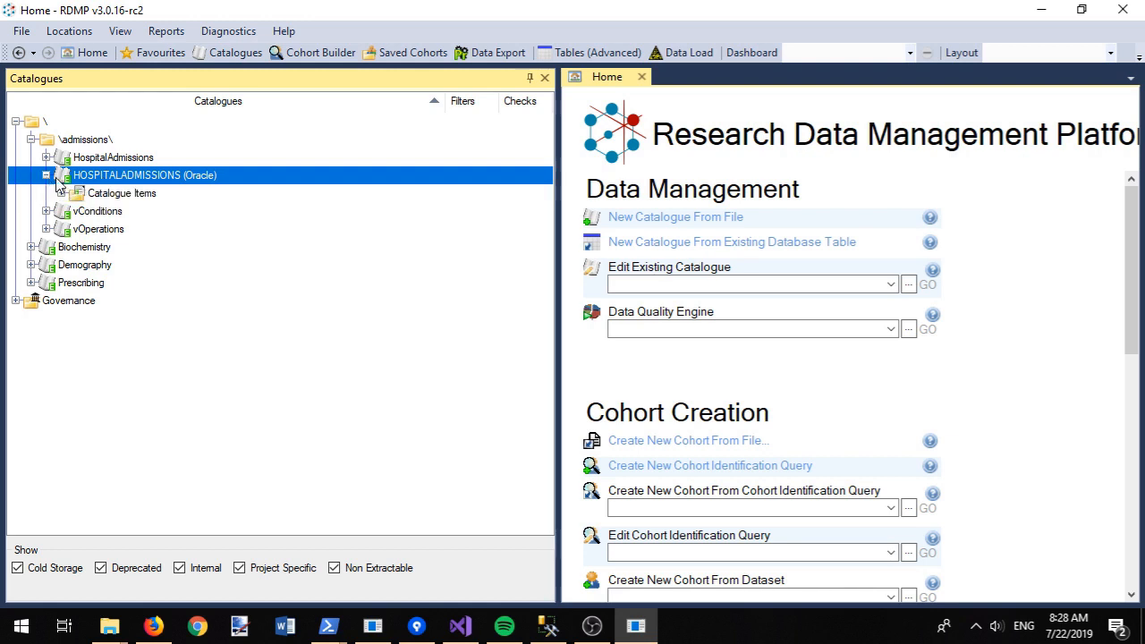
pyautogui.click(61, 193)
# Step: Import the hospital admissions CHI description onto the CHI column and open its details
pyautogui.rightClick(114, 231)
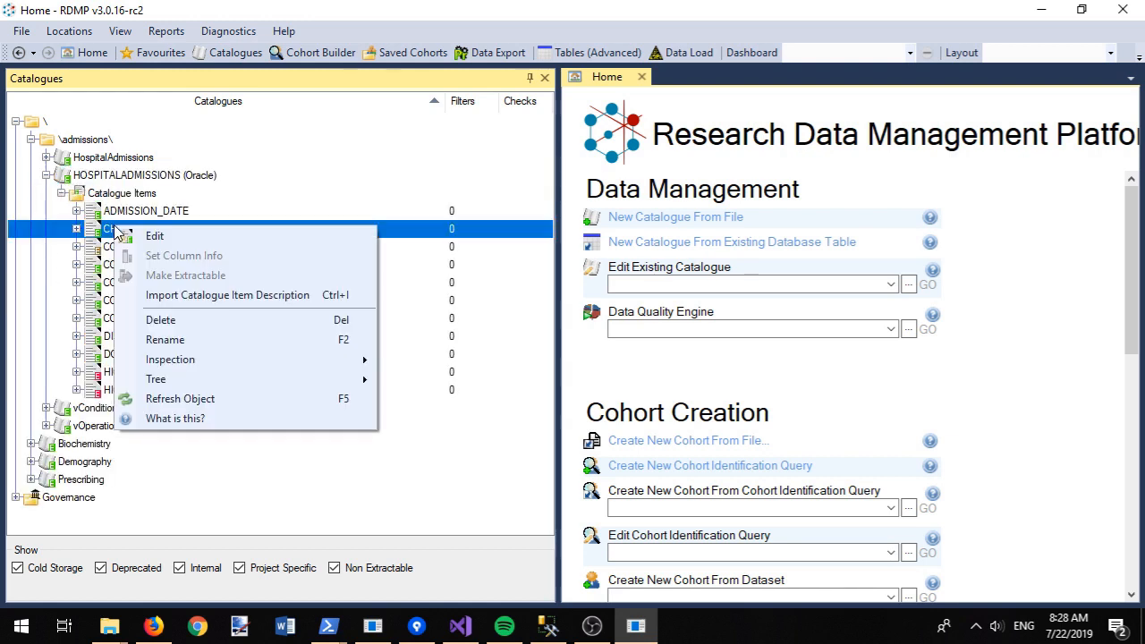
pyautogui.click(204, 298)
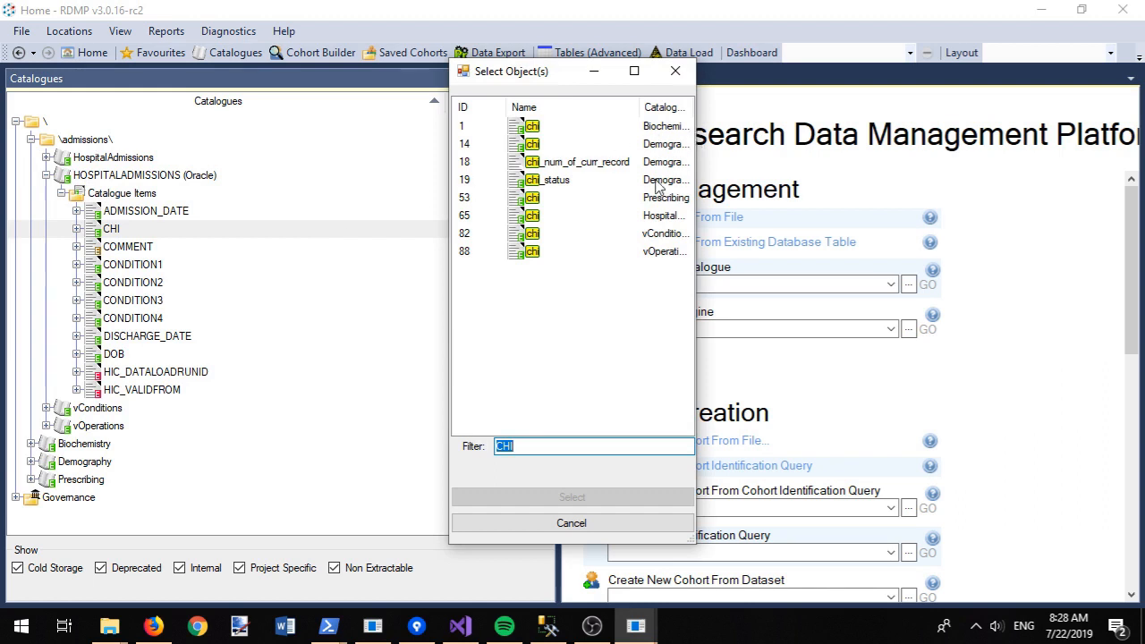
pyautogui.doubleClick(519, 224)
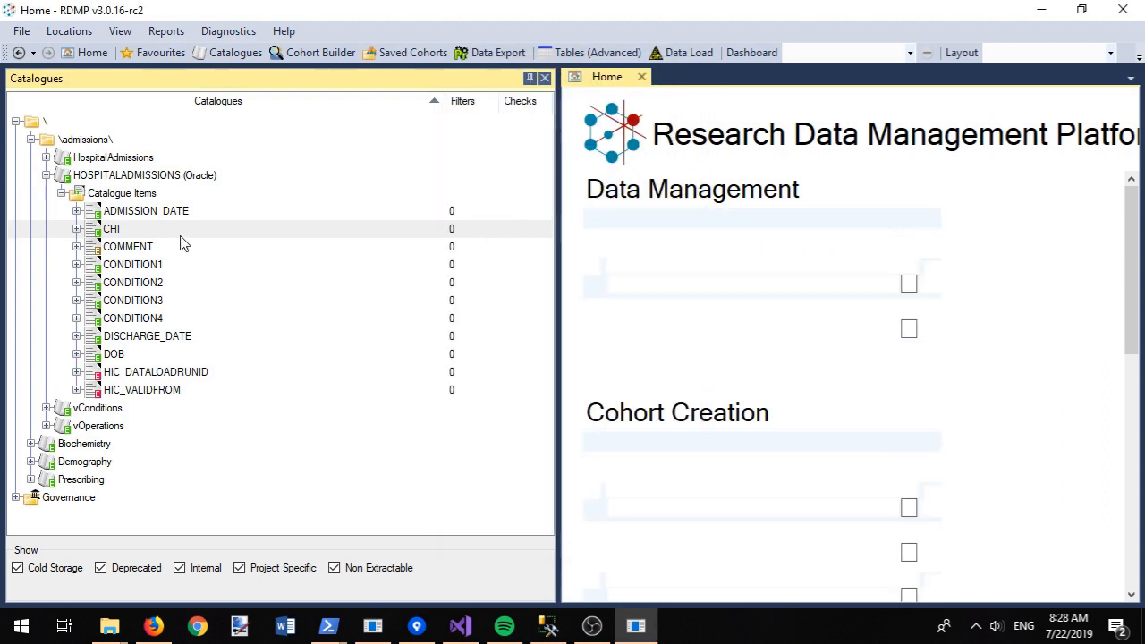
pyautogui.click(116, 236)
pyautogui.doubleClick(117, 236)
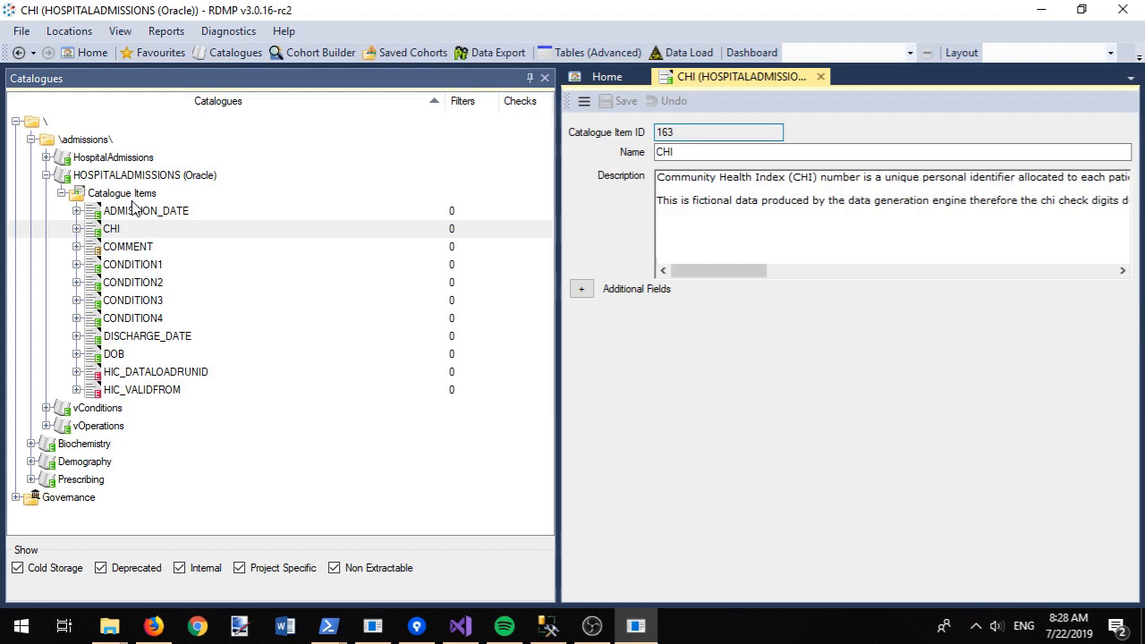
# Step: Expand HIC_DATALOADRUNID, HIC_VALIDFROM and ADMISSION_DATE to show their underlying columns
pyautogui.rightClick(127, 197)
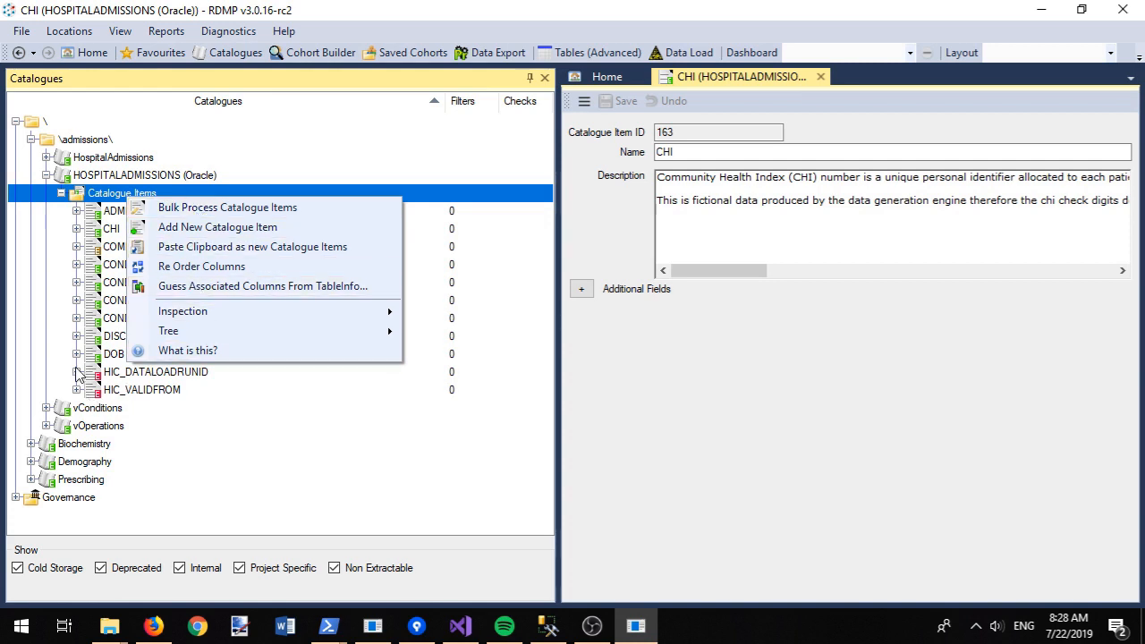
pyautogui.click(76, 371)
pyautogui.click(76, 426)
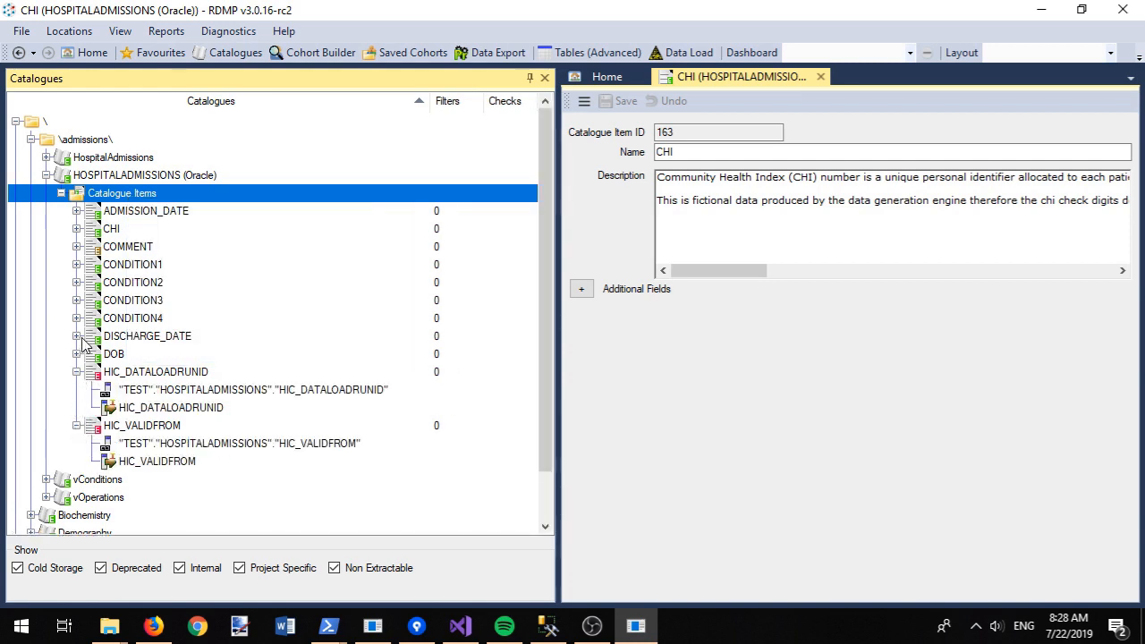
pyautogui.click(76, 211)
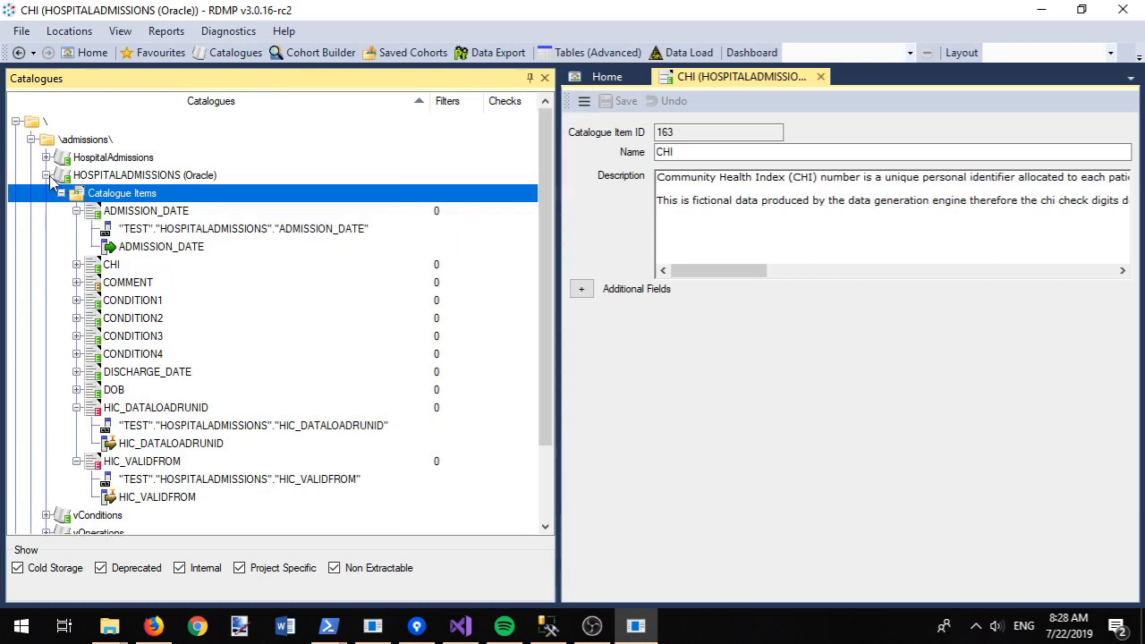
pyautogui.rightClick(93, 176)
# Step: Add a new aggregate graph to the catalogue named 'Records over time'
pyautogui.moveTo(167, 226)
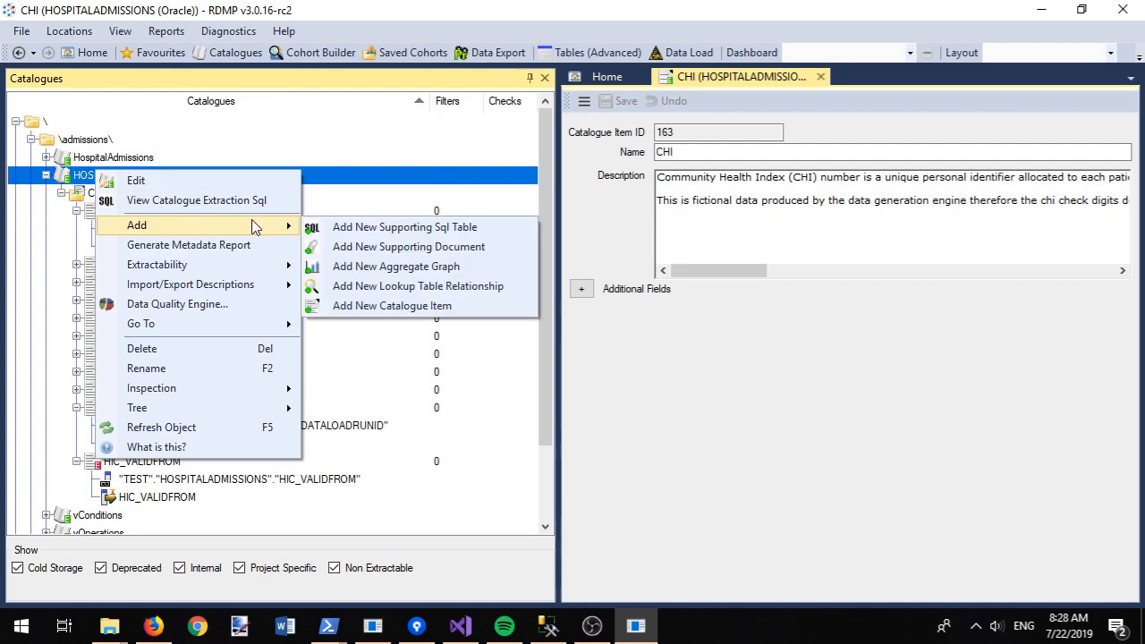
pyautogui.click(396, 267)
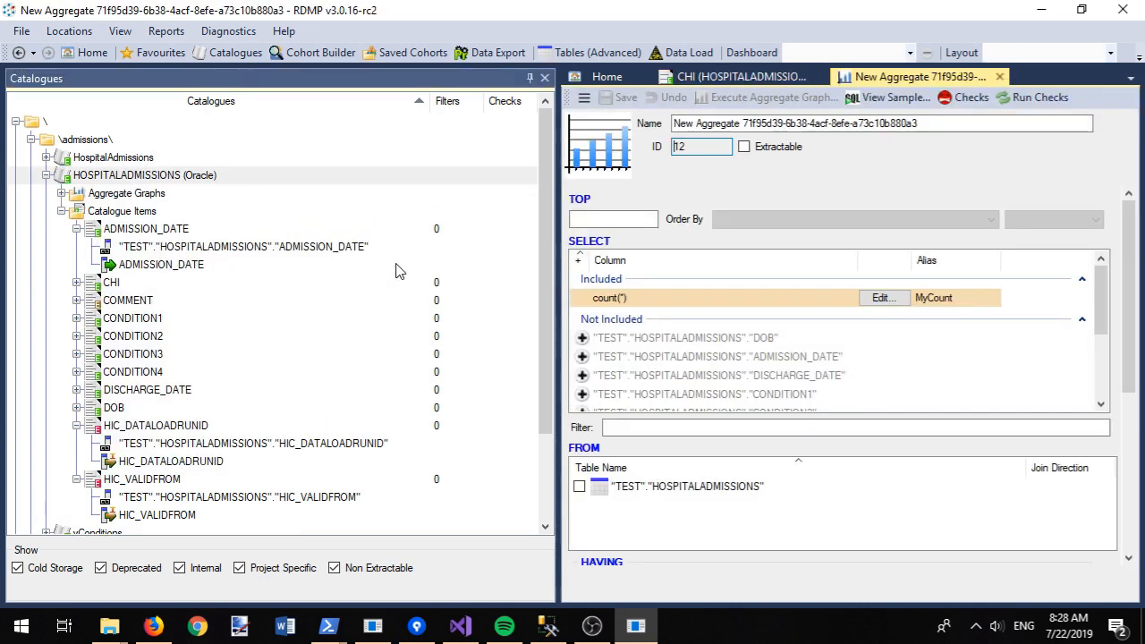
pyautogui.moveTo(921, 124); pyautogui.dragTo(617, 134)
pyautogui.write('Records ov')
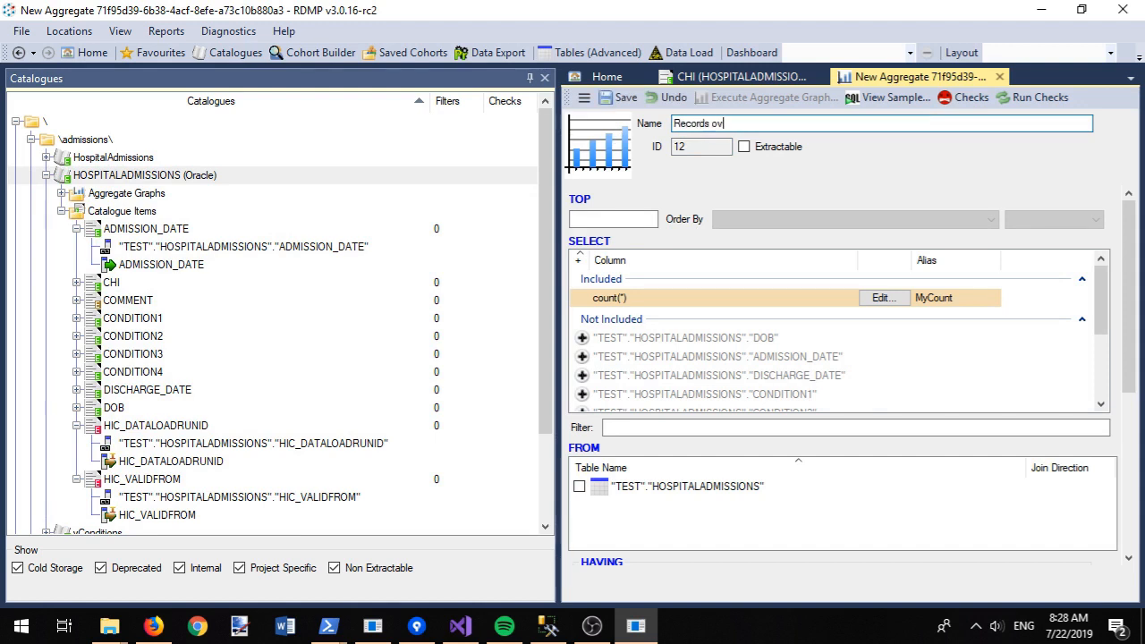
pyautogui.write('er time')
pyautogui.hotkey('ctrl', 's')
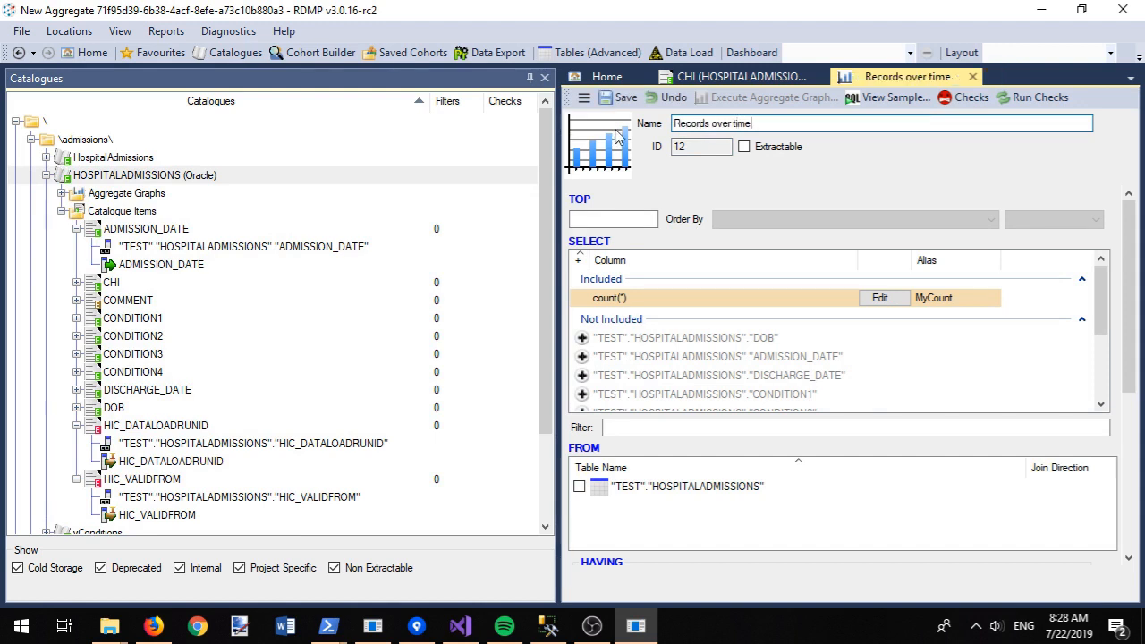
# Step: Include the ADMISSION_DATE column in the graph's query
pyautogui.click(715, 429)
pyautogui.write('date')
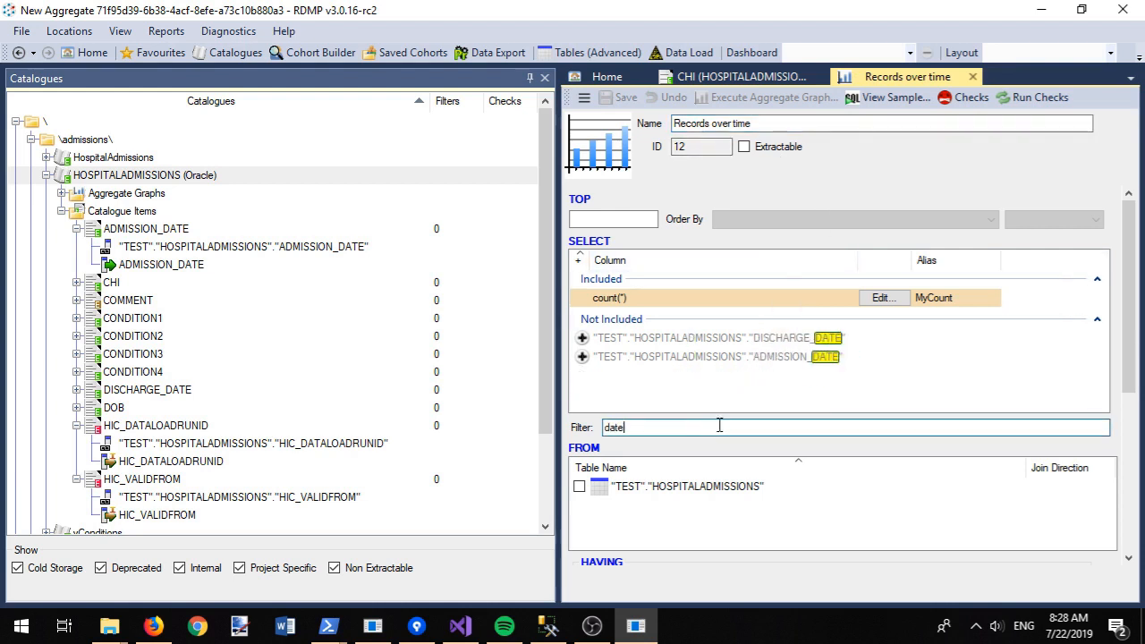
pyautogui.click(582, 357)
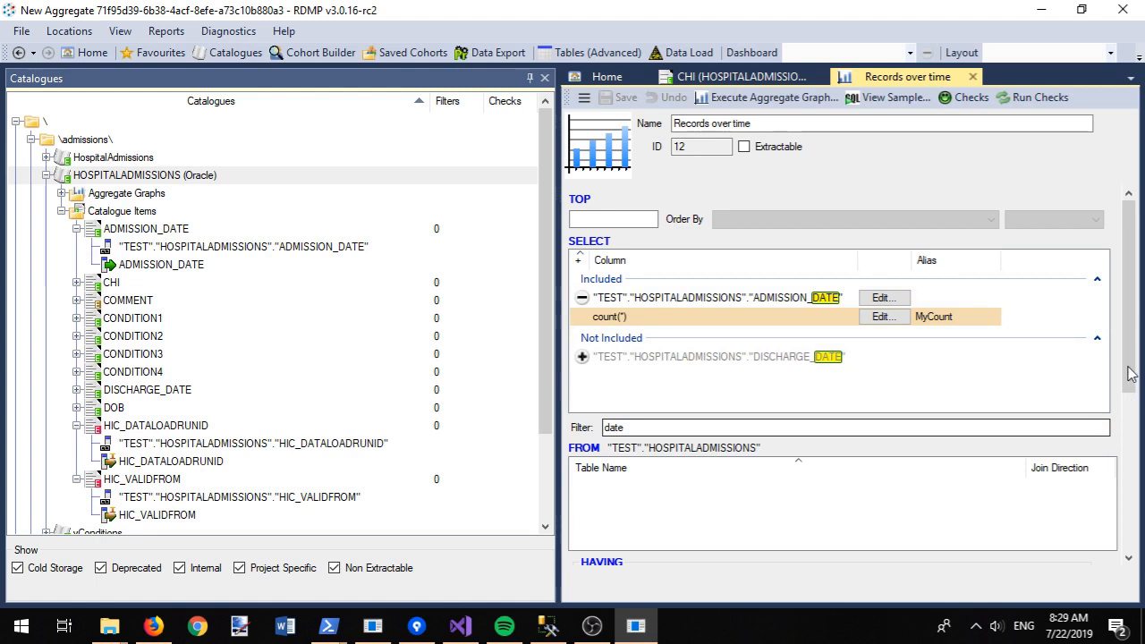
# Step: Set the axis to ADMISSION_DATE with a Year increment starting in 1970
pyautogui.click(1132, 437)
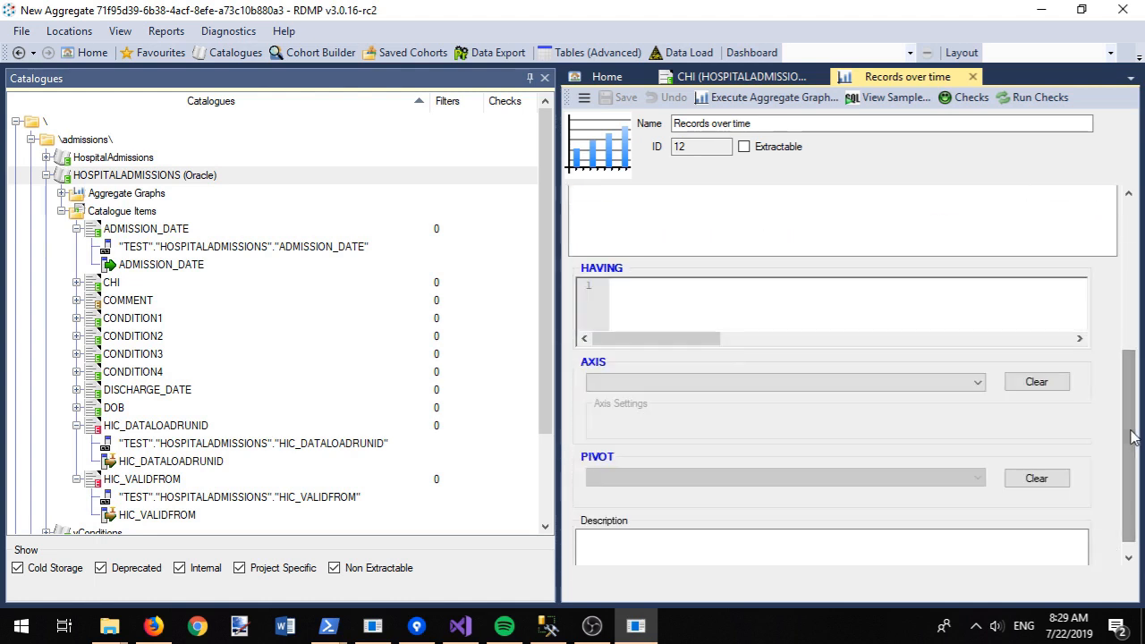
pyautogui.click(796, 382)
pyautogui.click(802, 395)
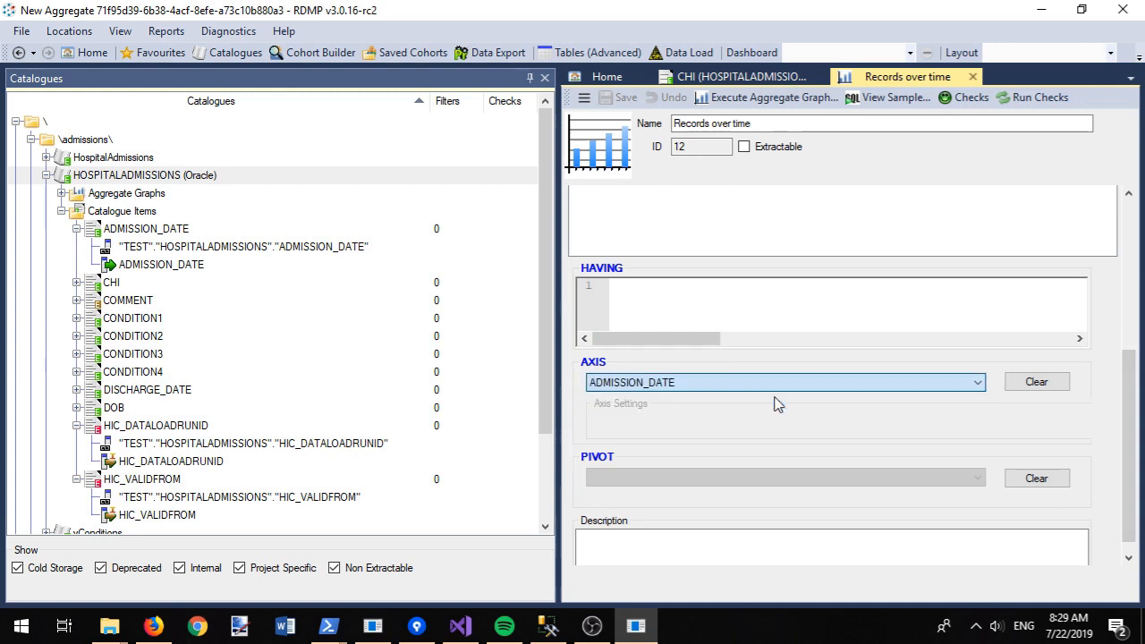
pyautogui.click(1040, 430)
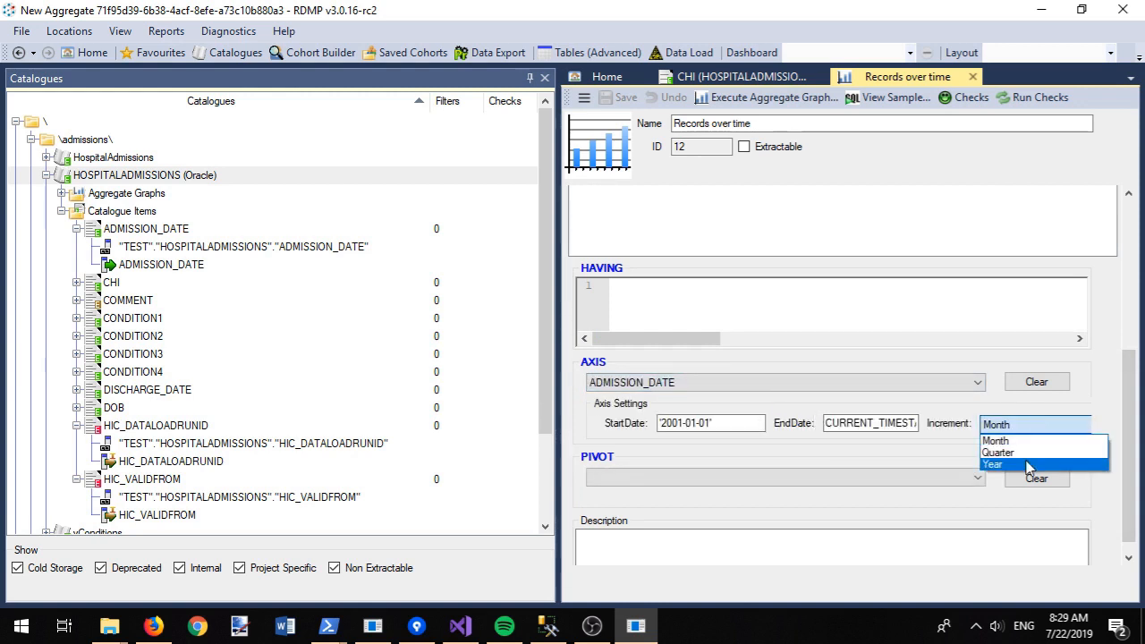
pyautogui.click(1018, 456)
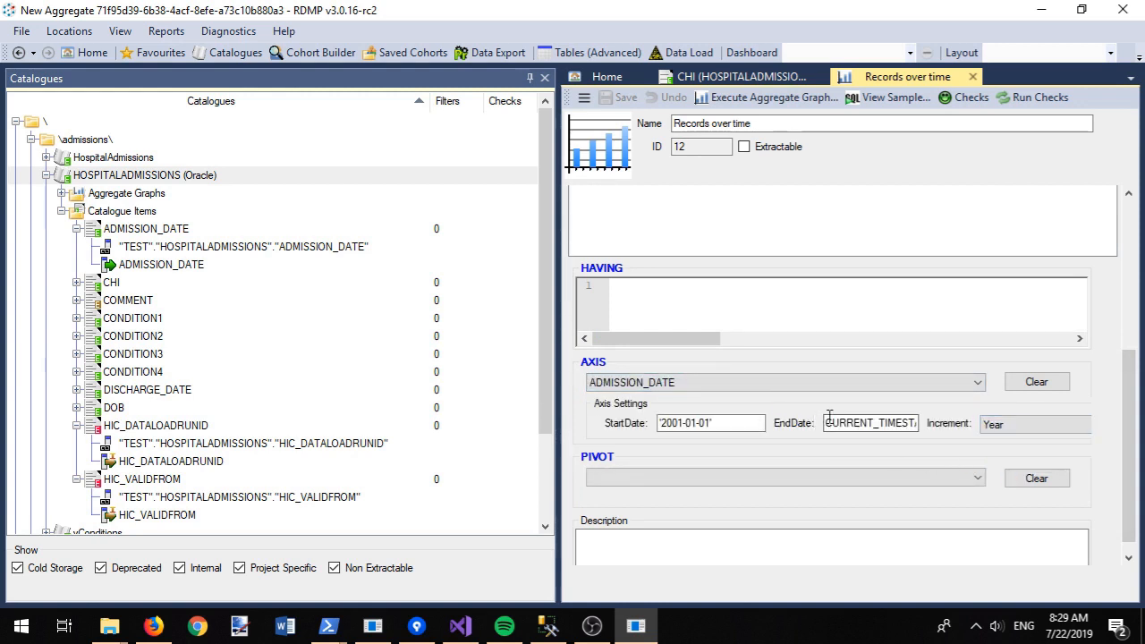
pyautogui.click(690, 424)
pyautogui.press('BackSpace')
pyautogui.press('BackSpace')
pyautogui.press('BackSpace')
pyautogui.press('BackSpace')
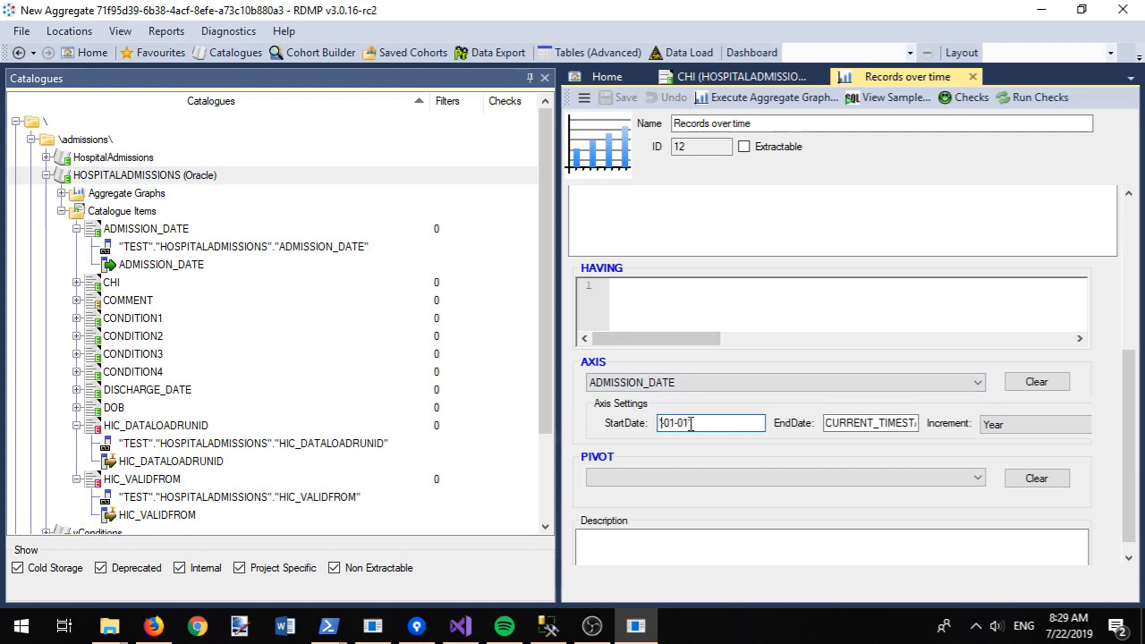
pyautogui.write('1970-')
# Step: Plot the yearly admissions chart, preview the top 100 ADMISSION_DATE values, and return Home
pyautogui.click(759, 98)
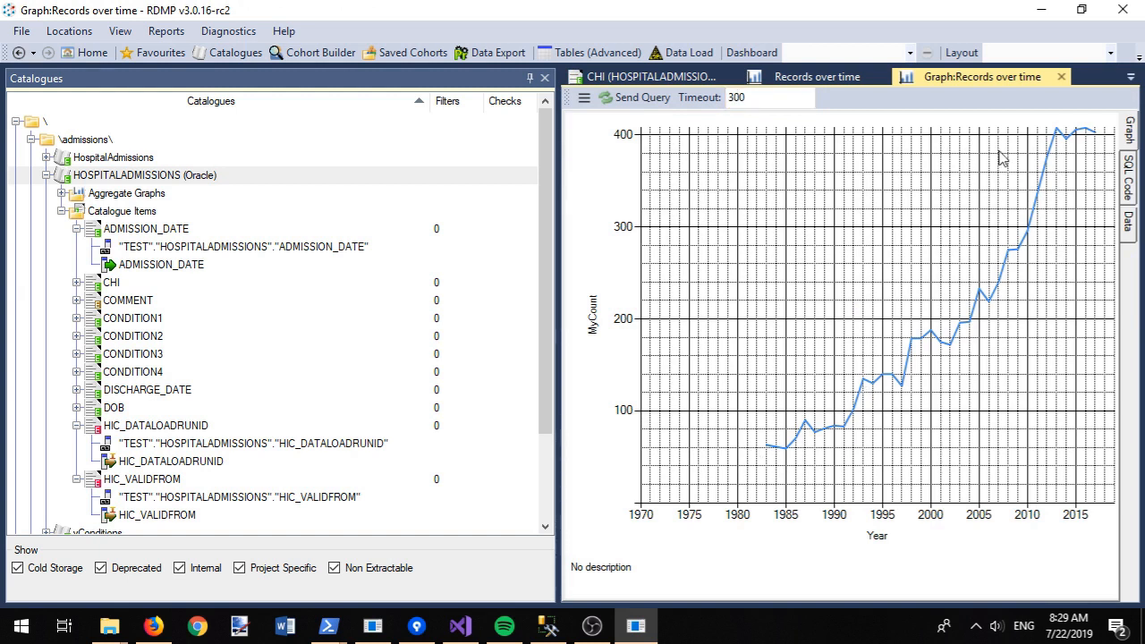
pyautogui.rightClick(121, 251)
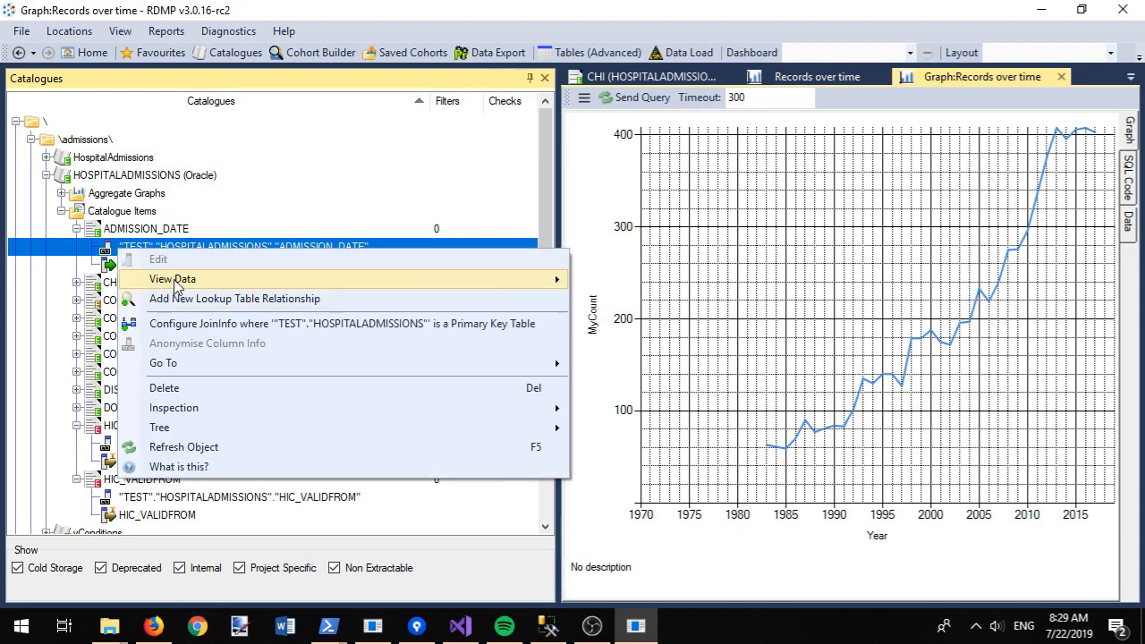
pyautogui.moveTo(176, 285)
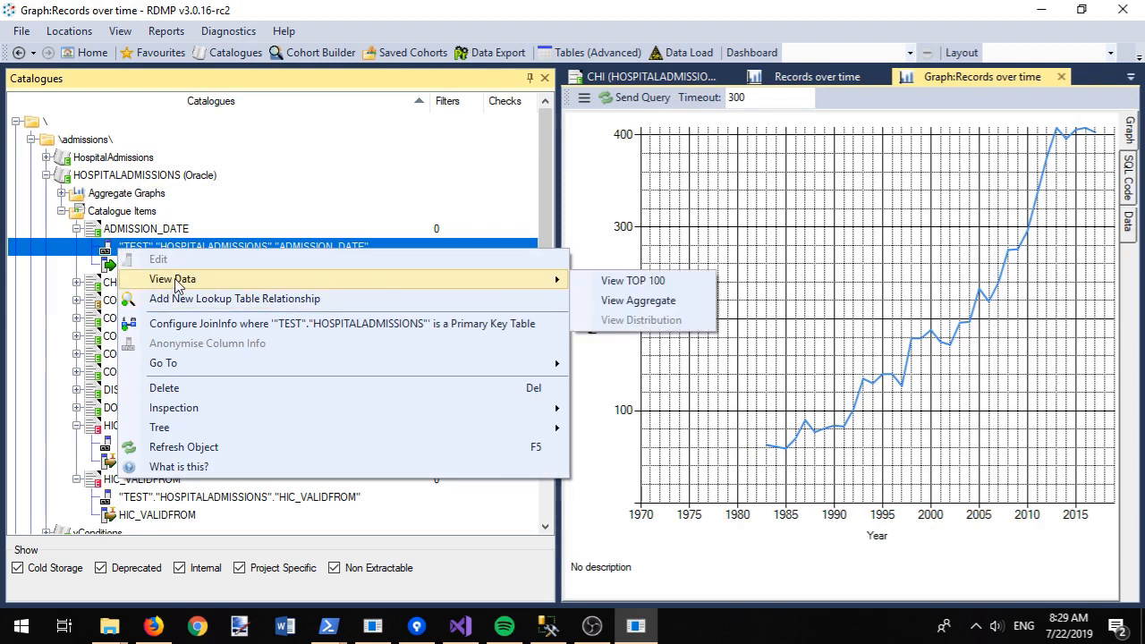
pyautogui.click(623, 281)
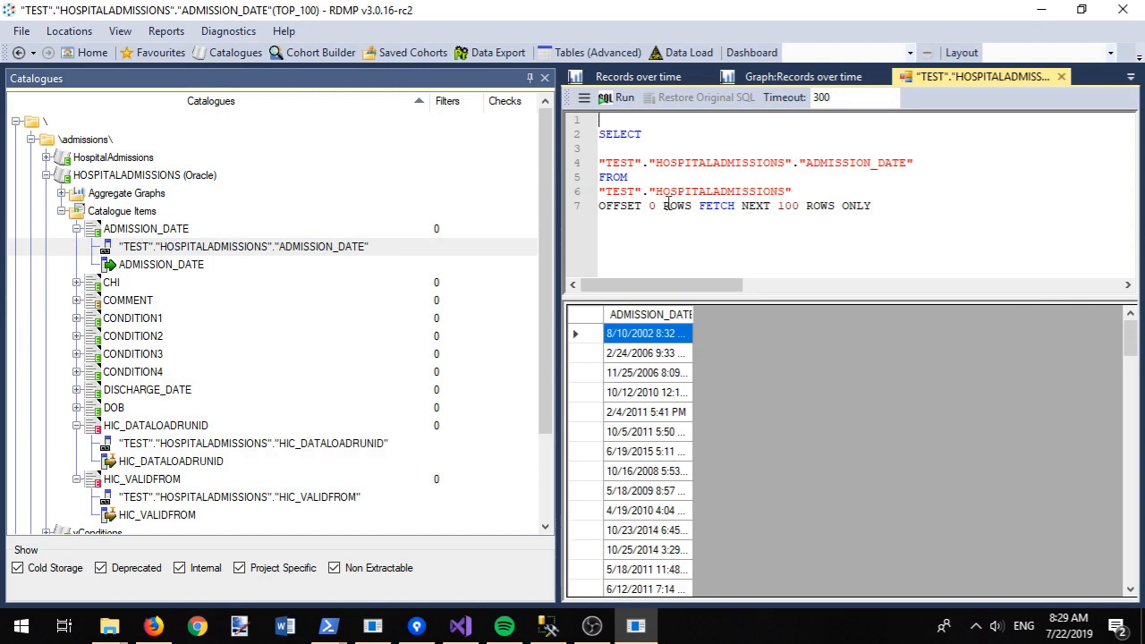
pyautogui.click(73, 56)
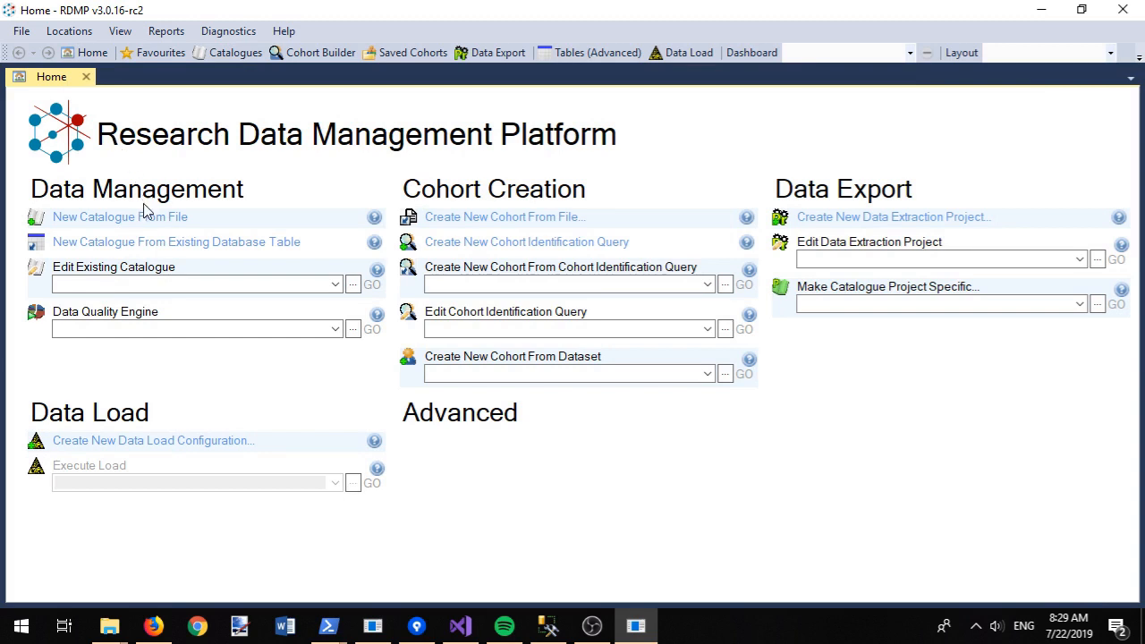
# Step: Start a catalogue from a file, choosing CarotidArteryScan.csv instead of Biochemistry.csv
pyautogui.click(134, 217)
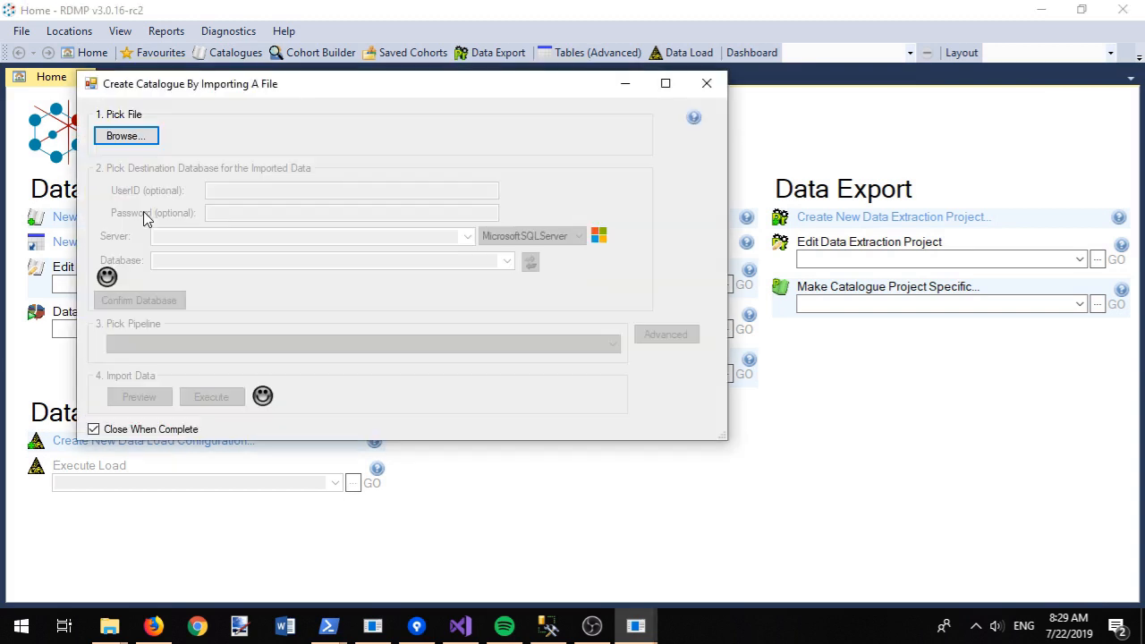
pyautogui.click(126, 136)
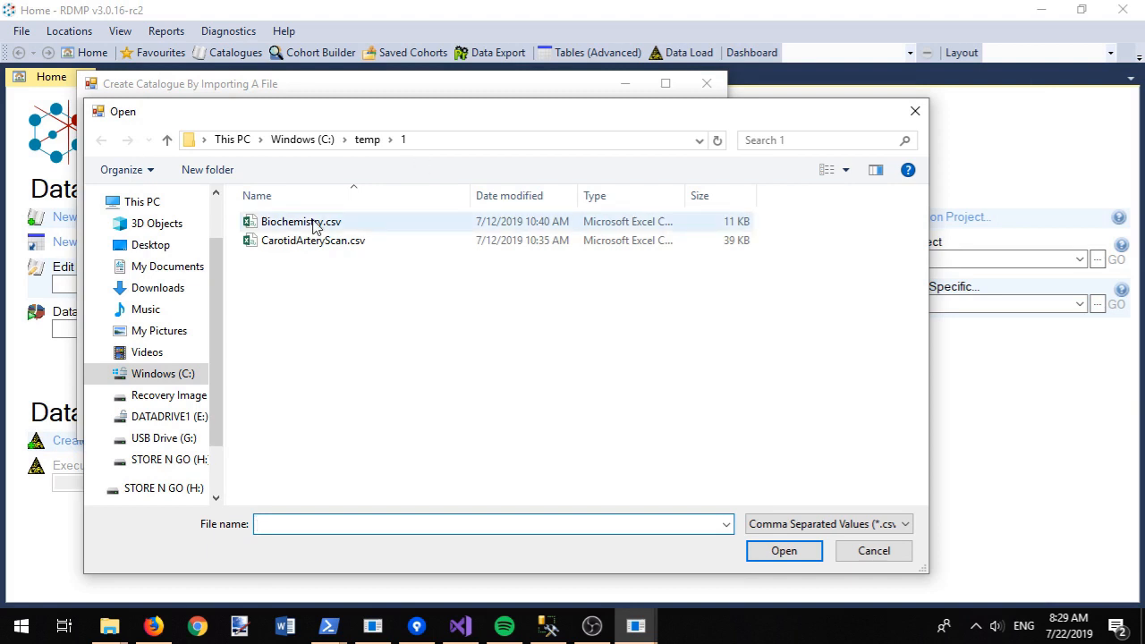
pyautogui.doubleClick(313, 223)
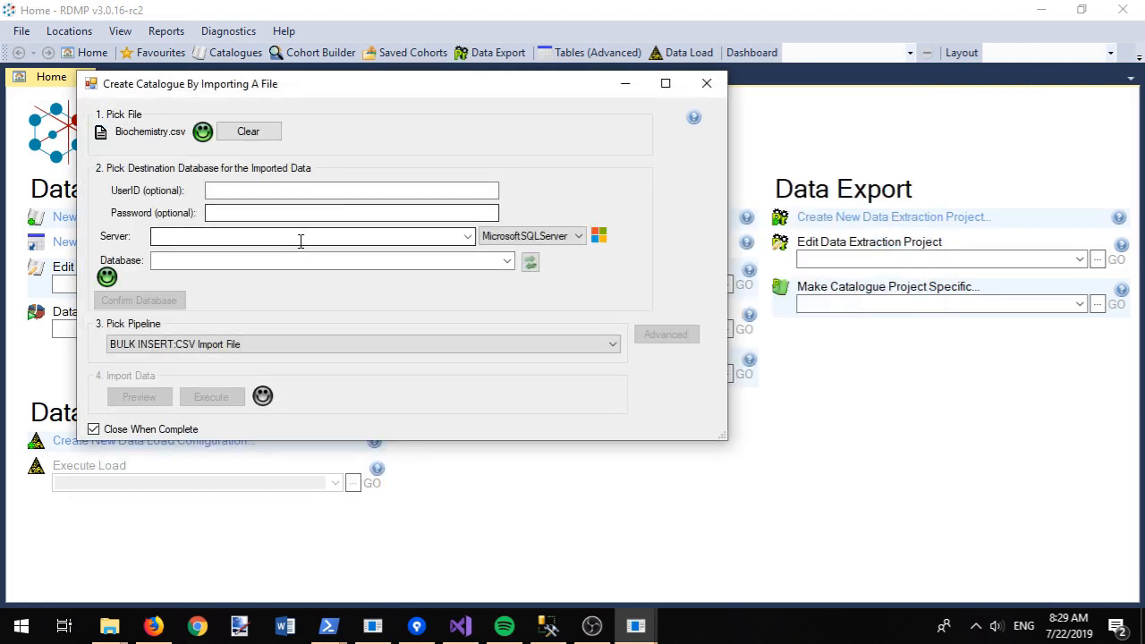
pyautogui.click(247, 132)
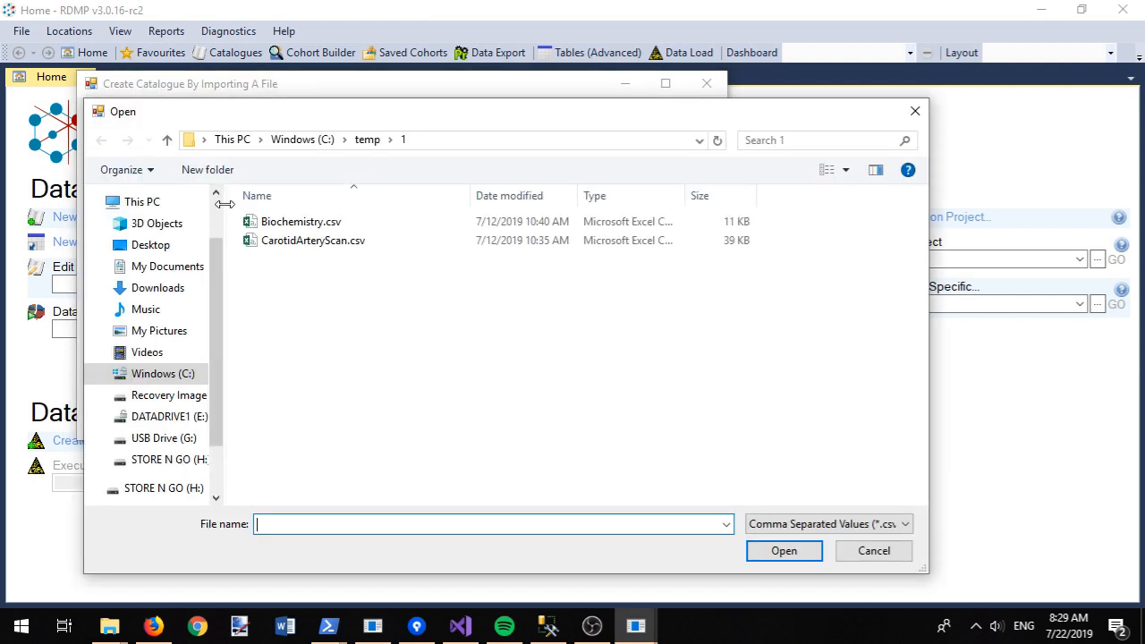
pyautogui.doubleClick(289, 239)
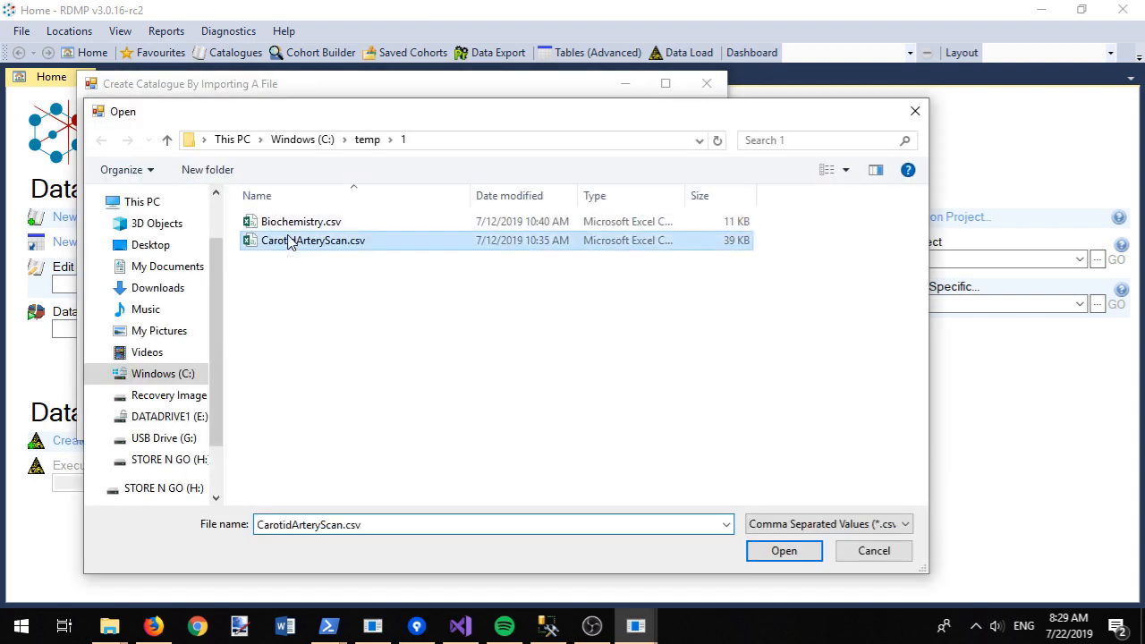
# Step: Set the destination to MySql on localhost with user ID root and its password
pyautogui.click(420, 238)
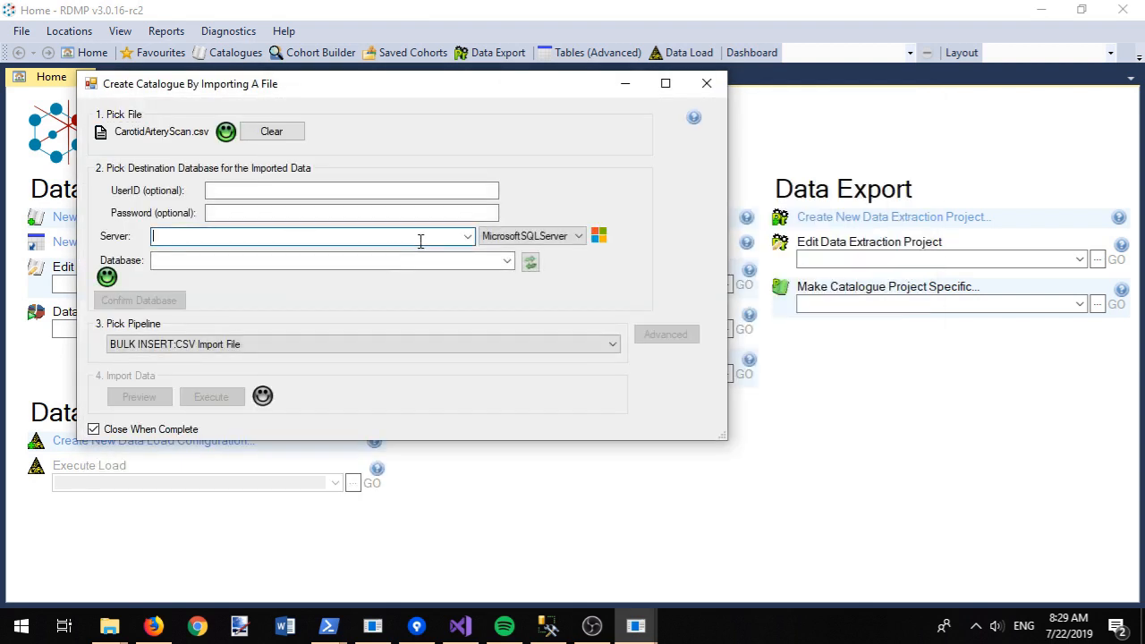
pyautogui.click(510, 236)
pyautogui.click(497, 264)
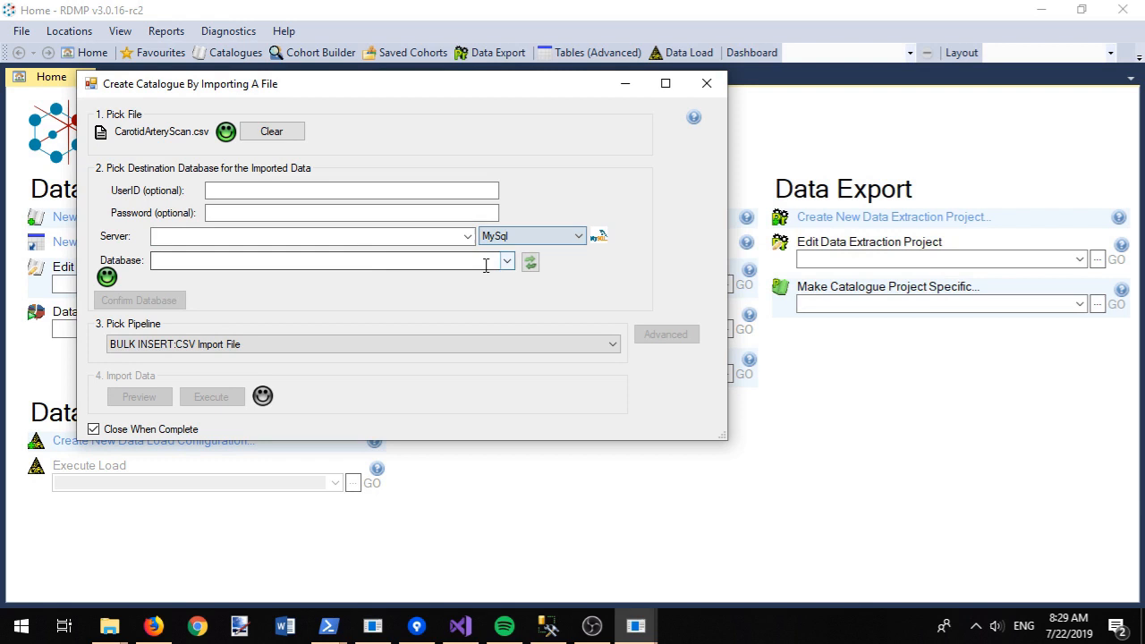
pyautogui.click(224, 189)
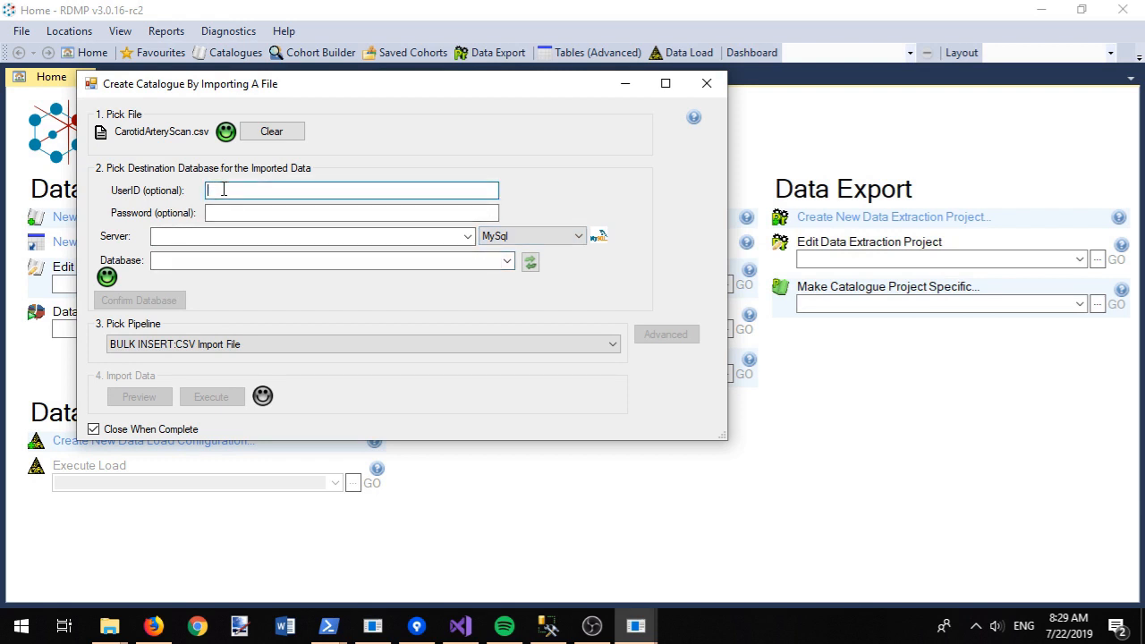
pyautogui.write('root')
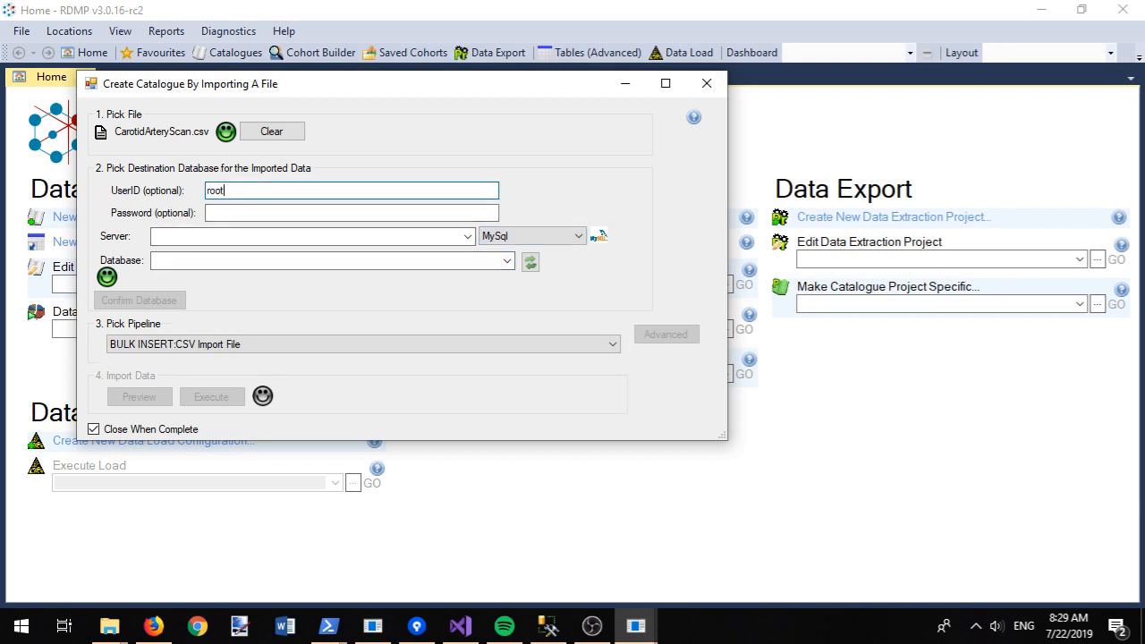
pyautogui.press('Tab')
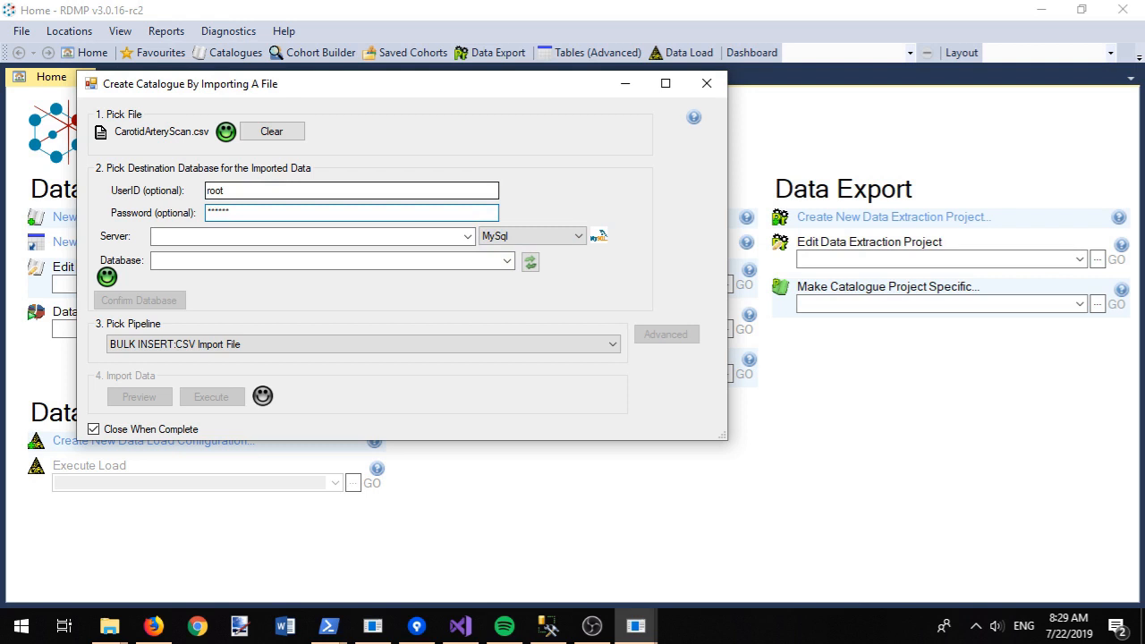
pyautogui.press('Tab')
pyautogui.write('local')
pyautogui.press('Down')
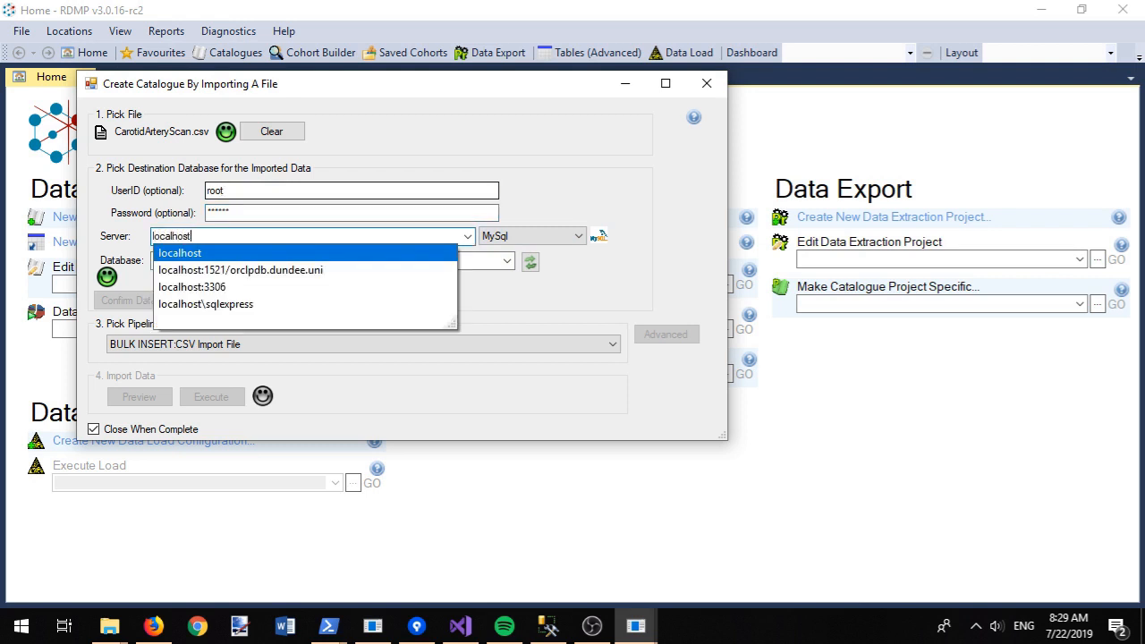
pyautogui.press('Return')
# Step: Create the new test7 destination database and run the CSV import
pyautogui.click(531, 261)
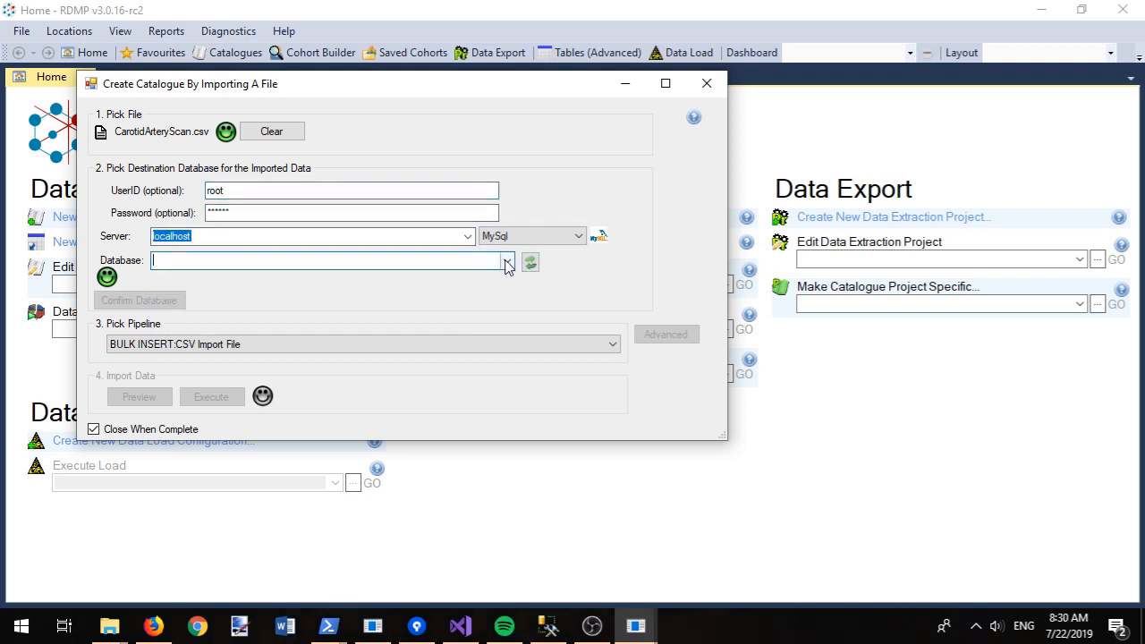
pyautogui.click(506, 261)
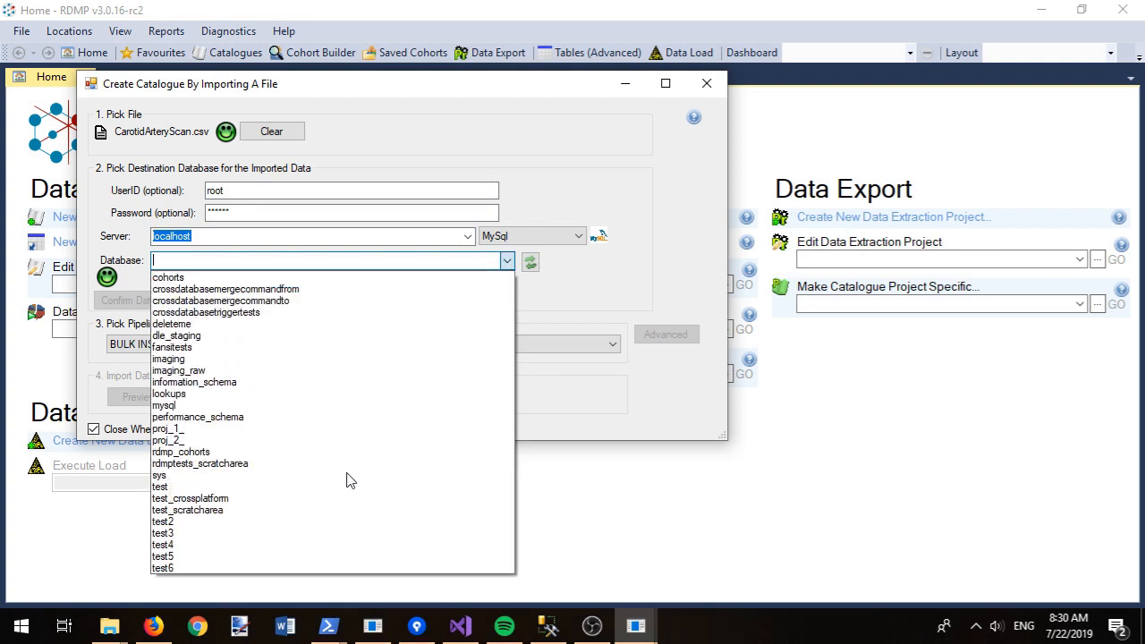
pyautogui.click(183, 261)
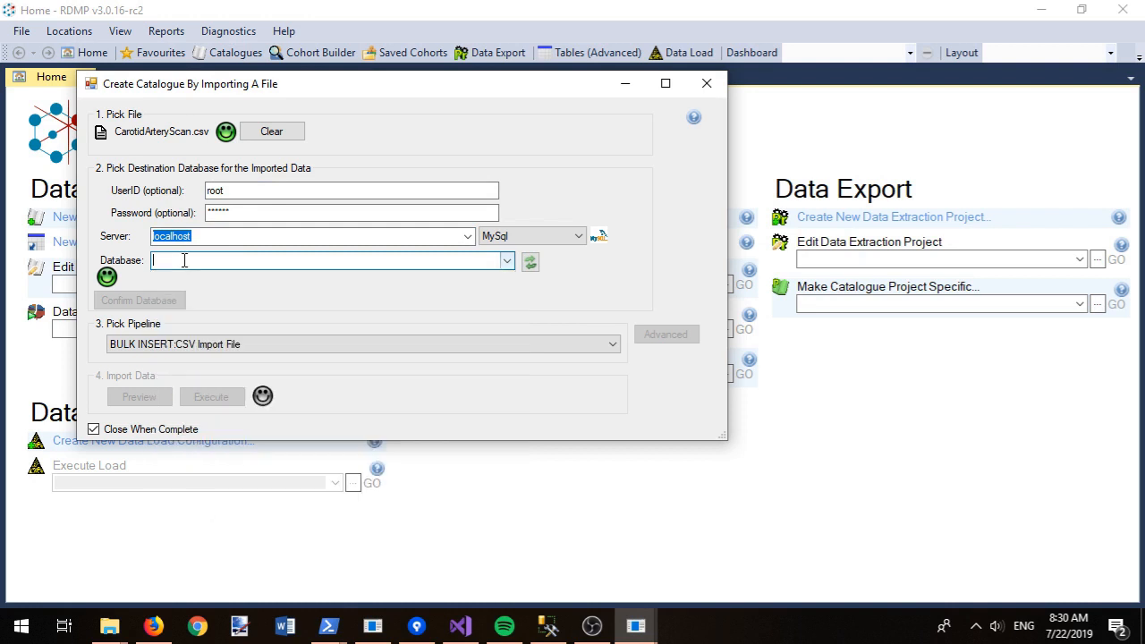
pyautogui.write('test7')
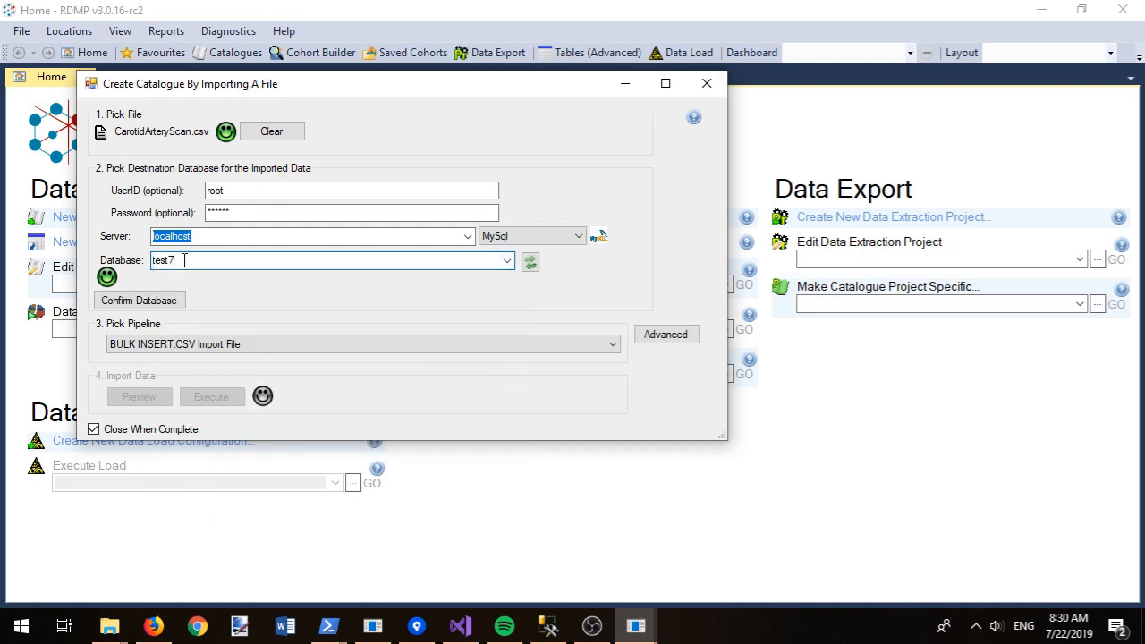
pyautogui.click(158, 300)
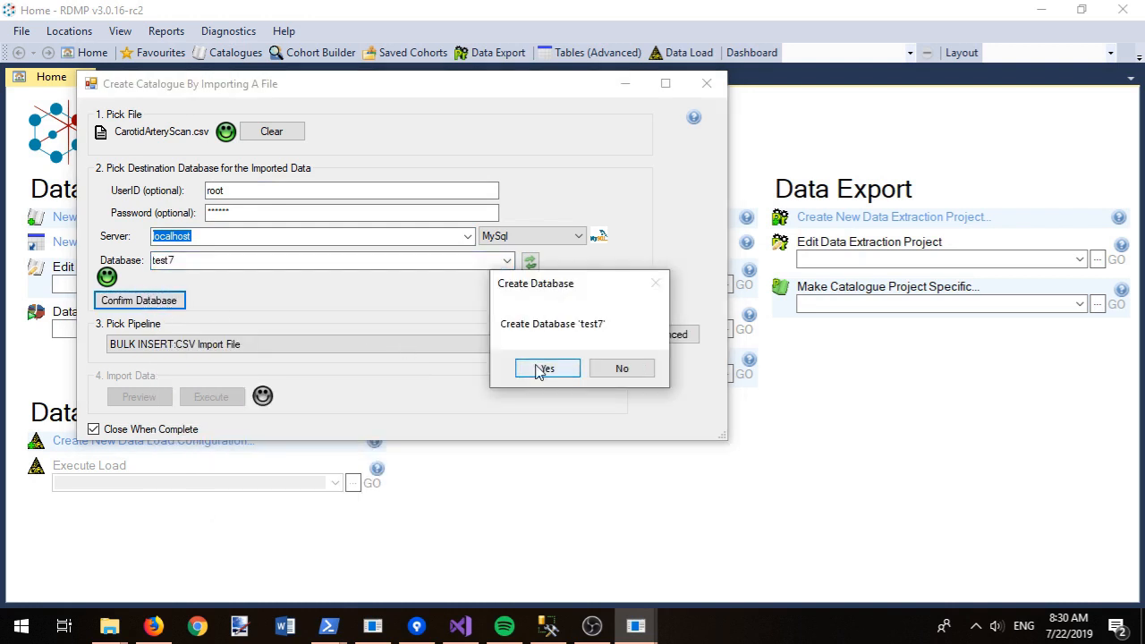
pyautogui.click(541, 369)
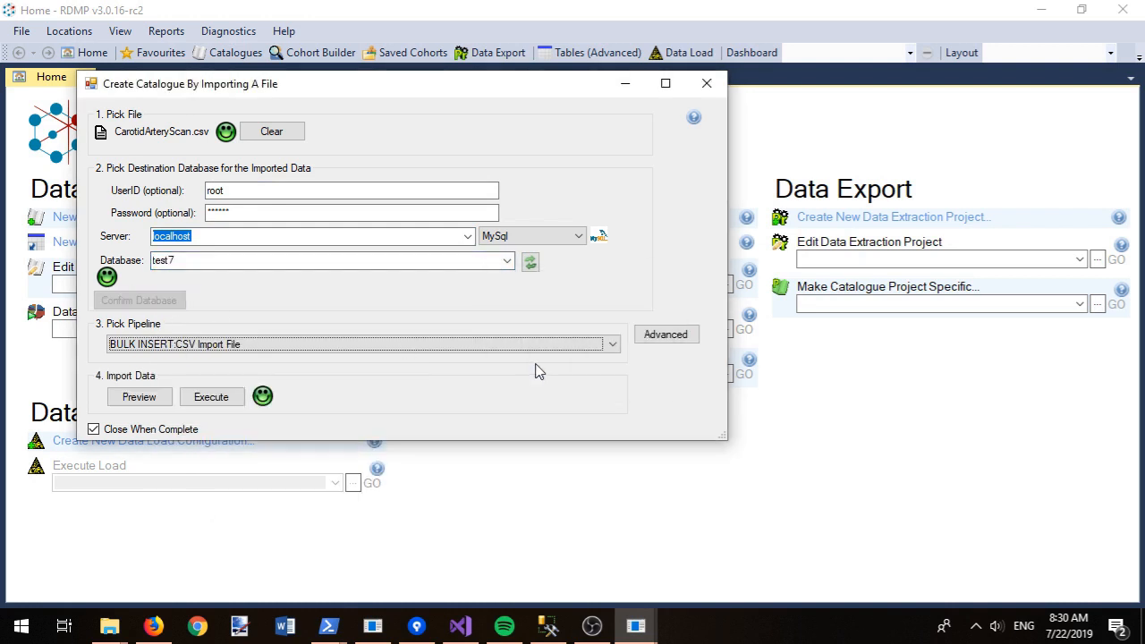
pyautogui.click(215, 402)
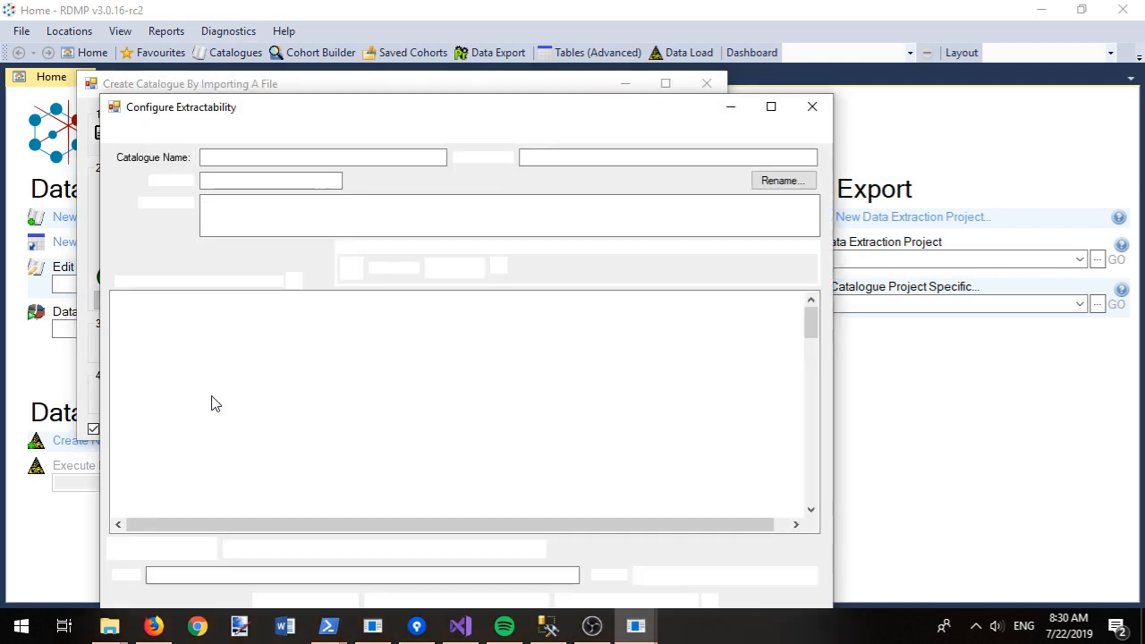
# Step: Make PatientID the patient identifier and set all 68 columns to Core
pyautogui.click(260, 550)
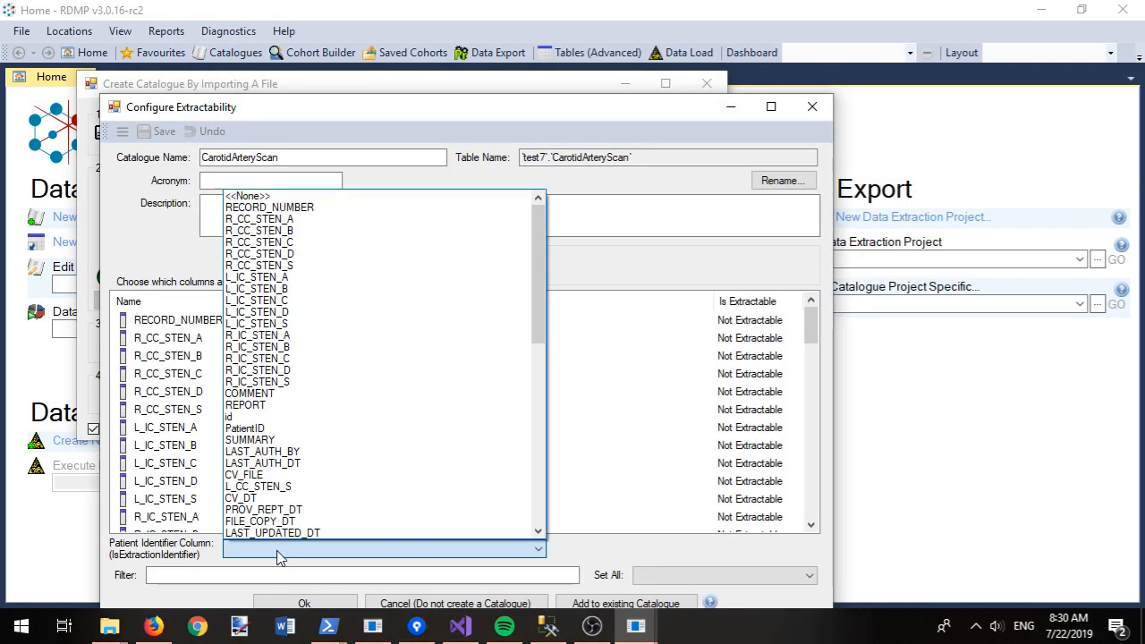
pyautogui.click(256, 428)
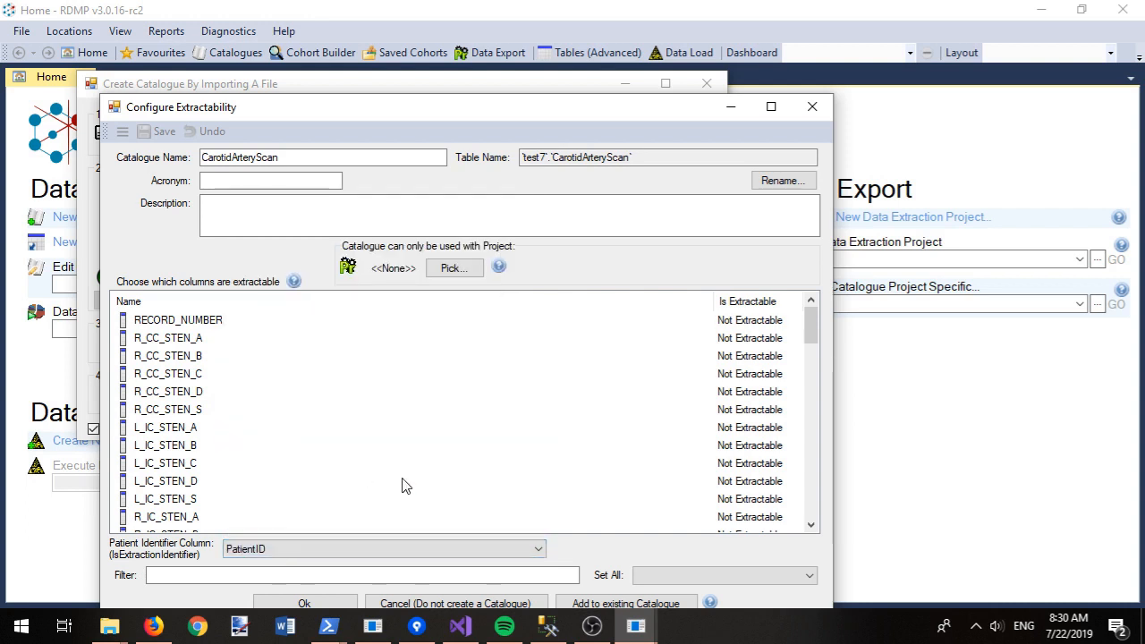
pyautogui.click(752, 575)
pyautogui.click(660, 515)
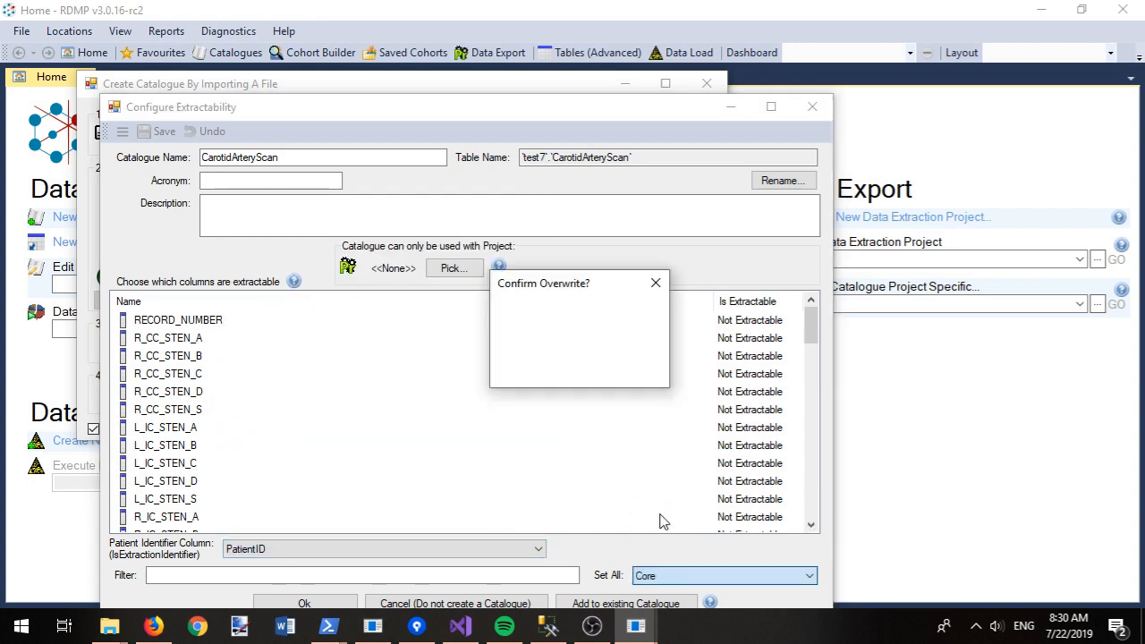
pyautogui.click(548, 370)
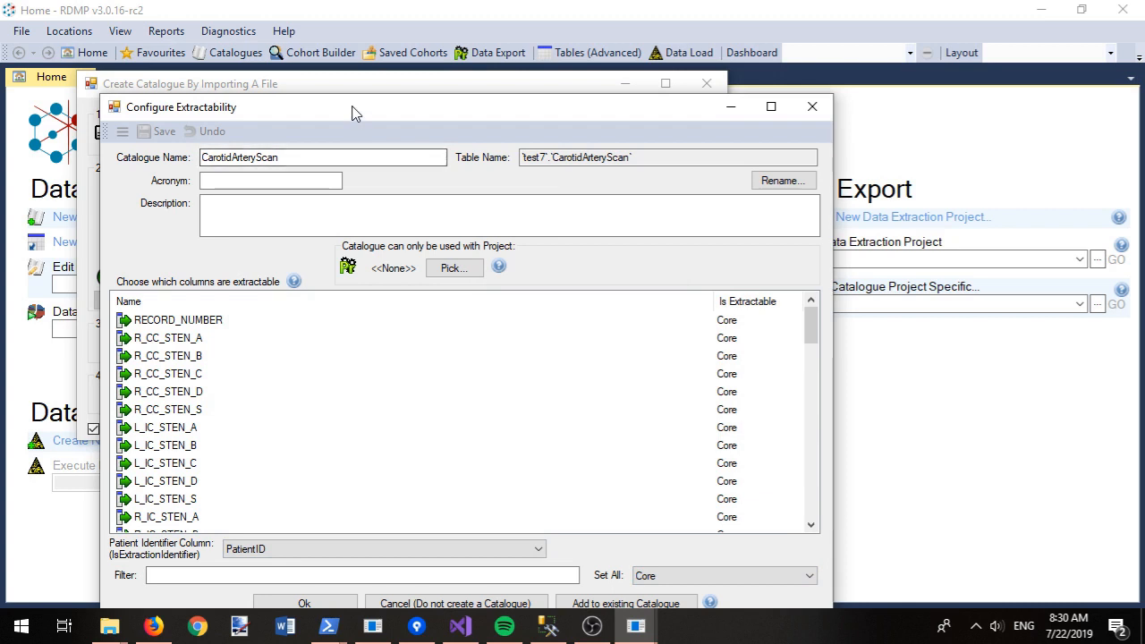
# Step: Write the description 'Scans' and read the help on project specific datasets
pyautogui.moveTo(354, 113); pyautogui.dragTo(357, 51)
pyautogui.click(284, 151)
pyautogui.write('Scans of your carotid artery (in your neck')
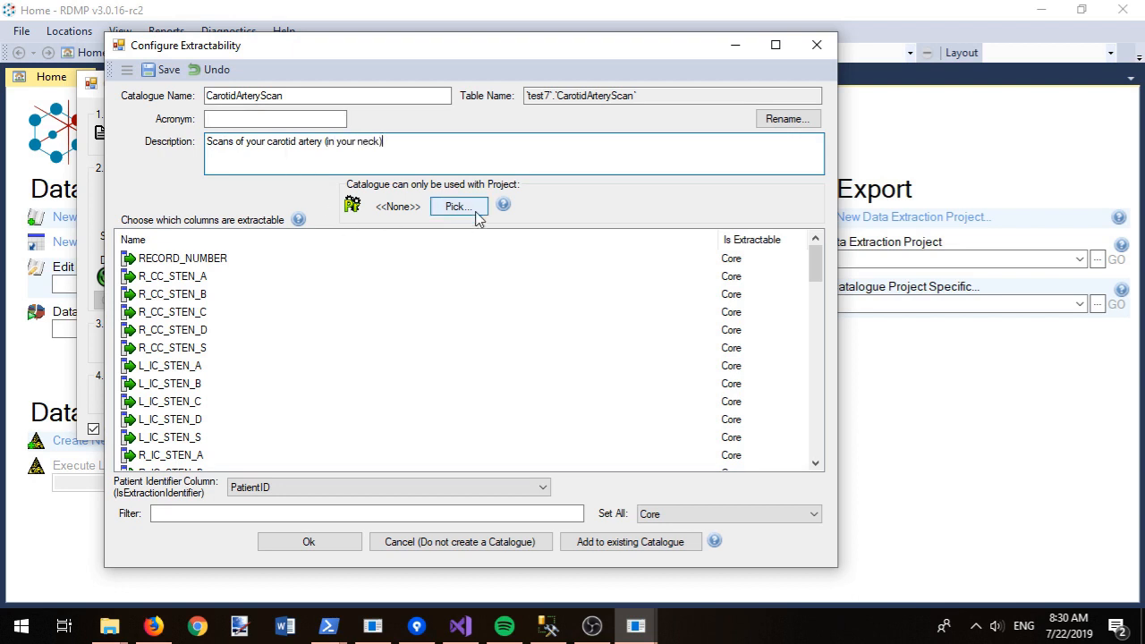
pyautogui.moveTo(506, 208)
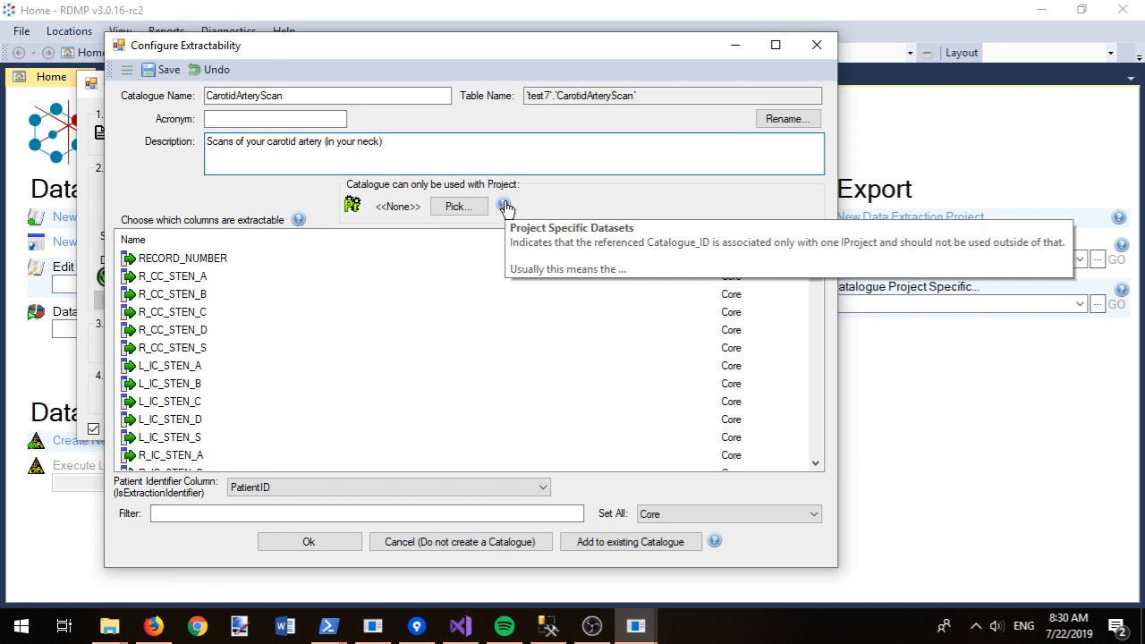
pyautogui.click(505, 207)
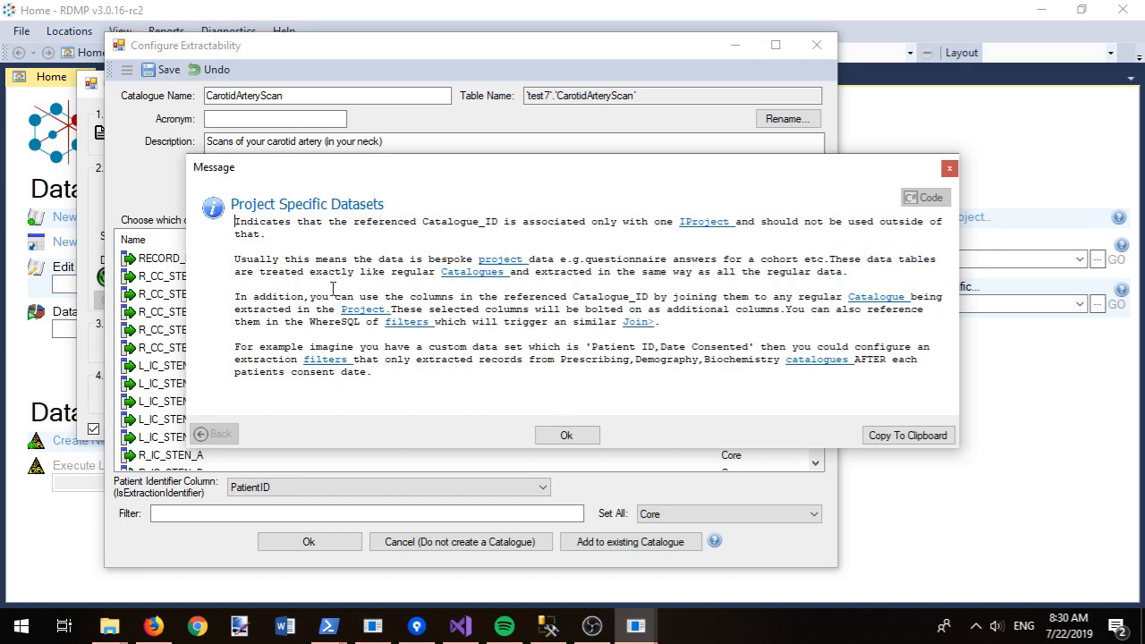
pyautogui.click(566, 435)
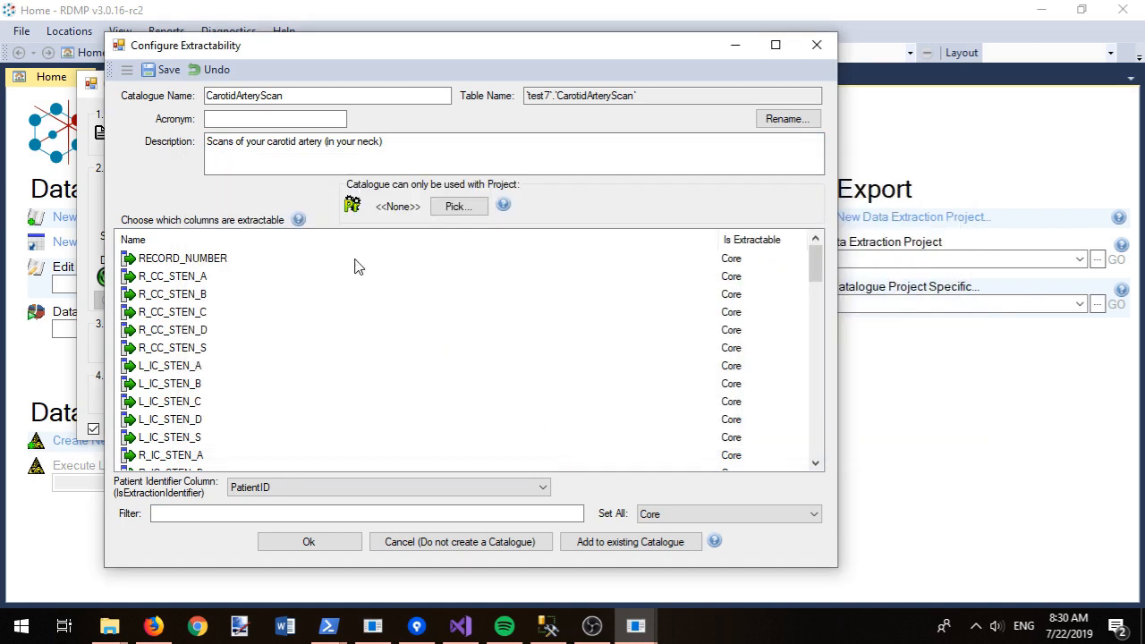
pyautogui.click(439, 156)
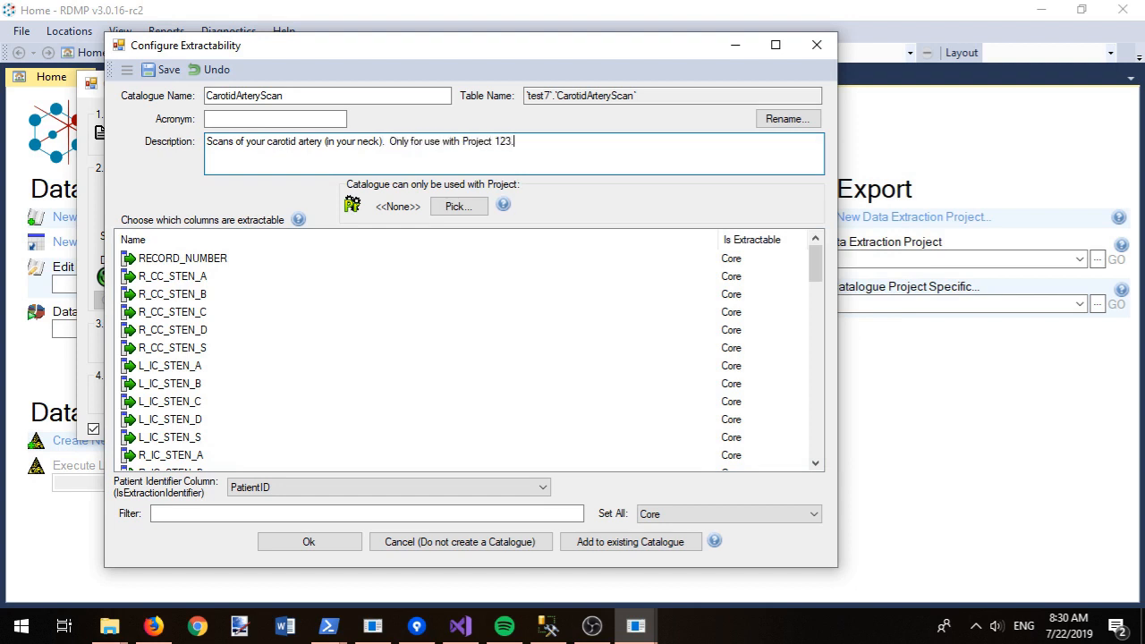
# Step: Restrict the catalogue to Lung Cancer Project and save CarotidArteryScan
pyautogui.click(457, 206)
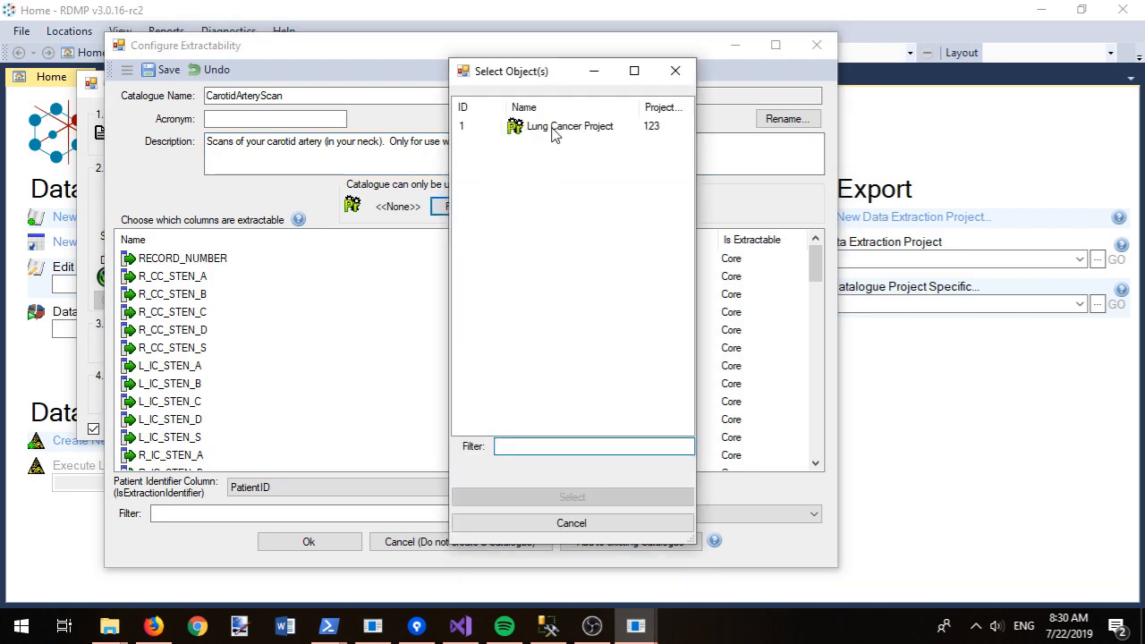
pyautogui.doubleClick(551, 134)
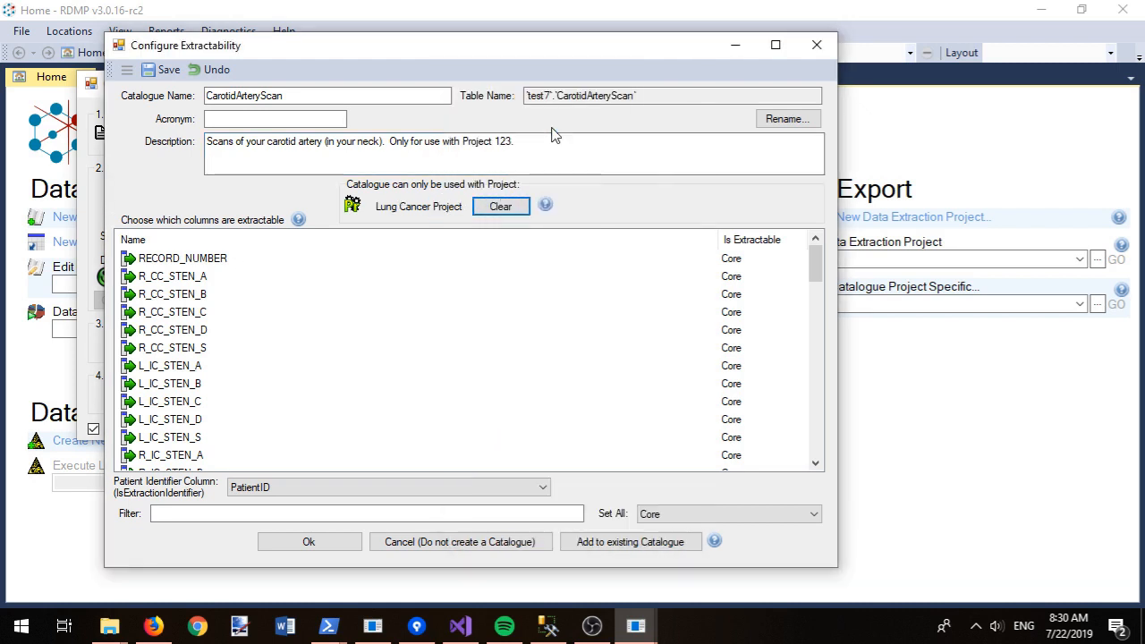
pyautogui.click(310, 542)
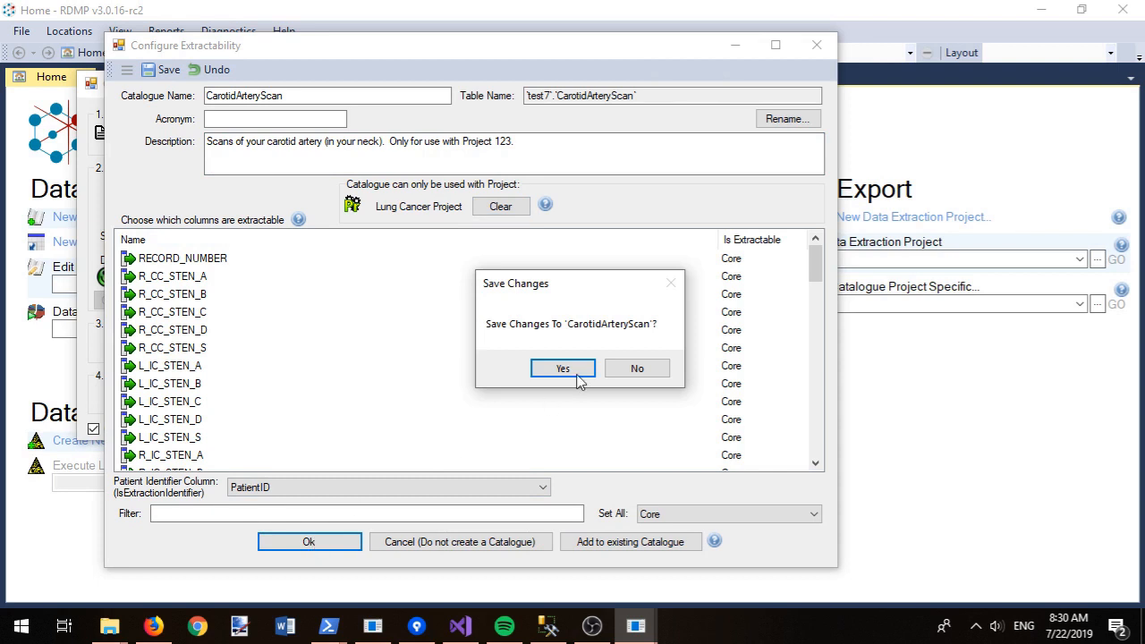
pyautogui.click(569, 367)
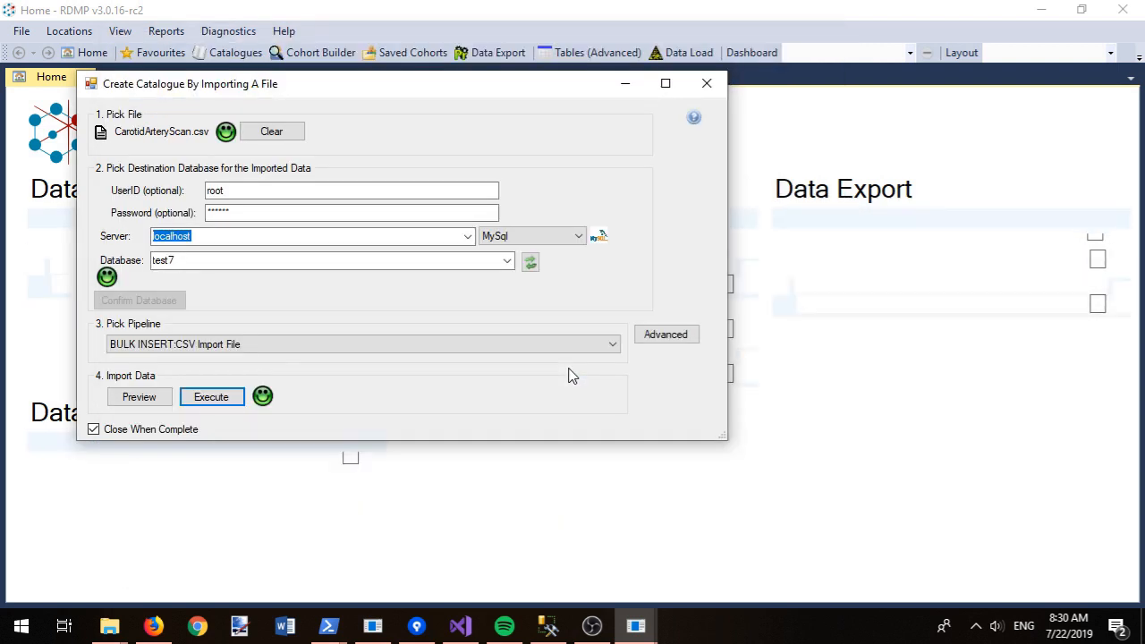
# Step: Close the success message and catalogue editor, hide Data Export, and widen the Tables panel
pyautogui.click(679, 374)
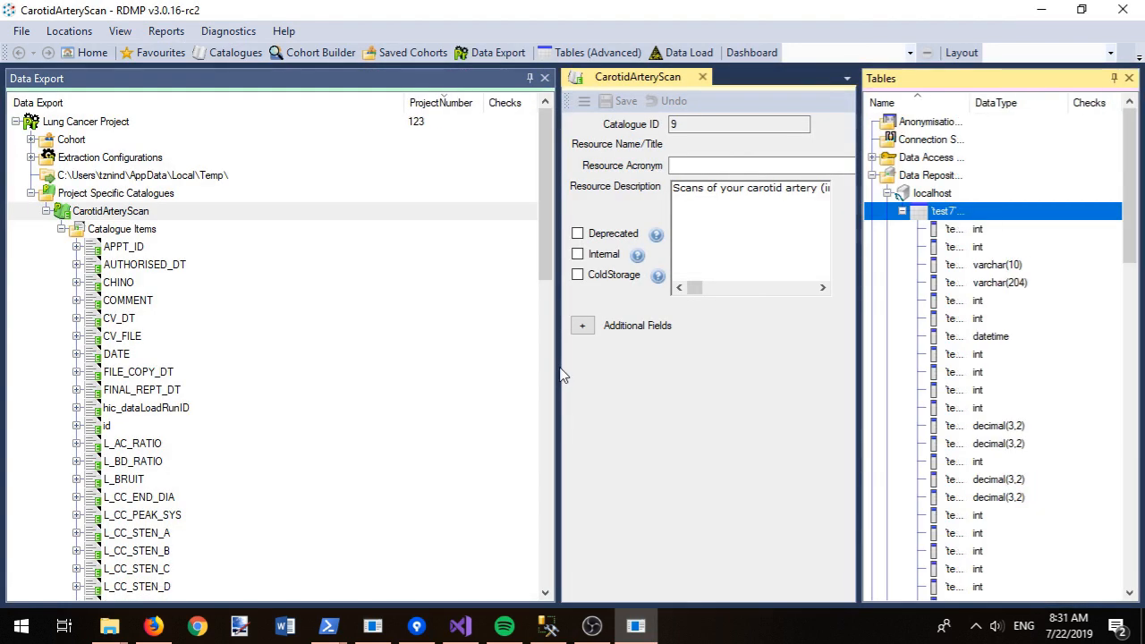
pyautogui.click(704, 78)
pyautogui.click(530, 78)
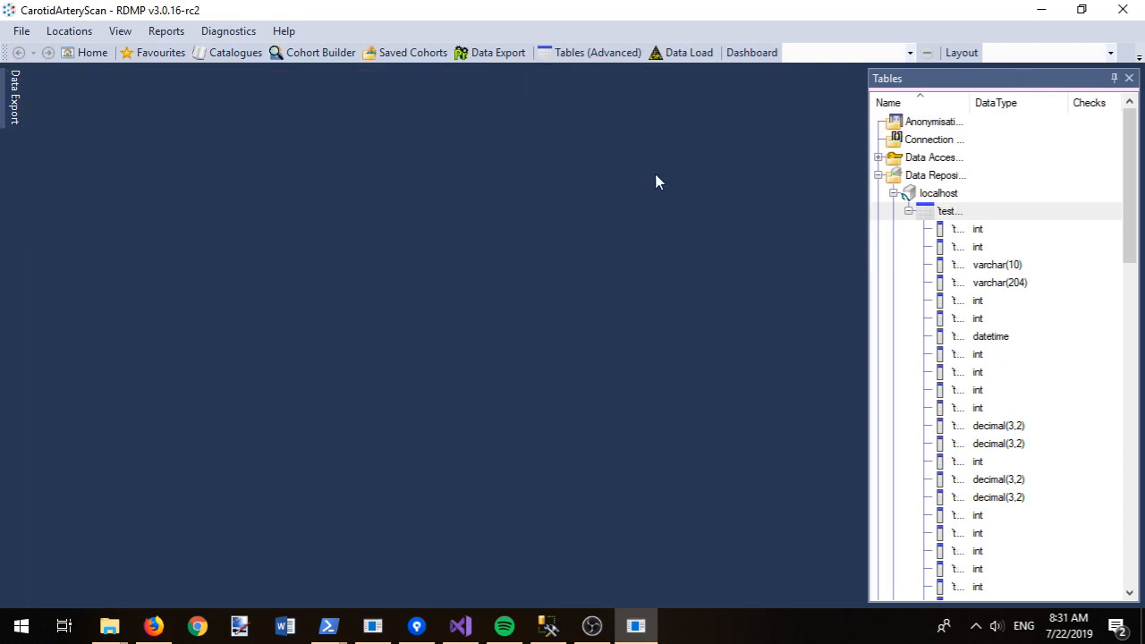
pyautogui.moveTo(865, 196); pyautogui.dragTo(460, 248)
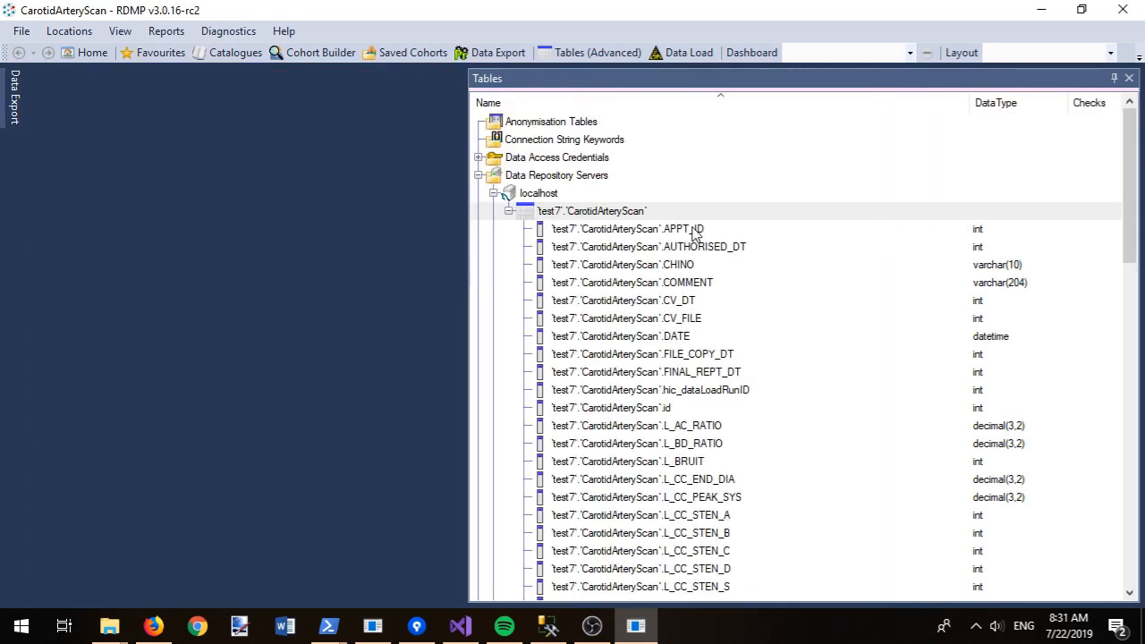
# Step: Preview the top 100 APPT_ID values, then the top 100 rows of the CarotidArteryScan table
pyautogui.click(696, 231)
pyautogui.rightClick(696, 230)
pyautogui.moveTo(788, 257)
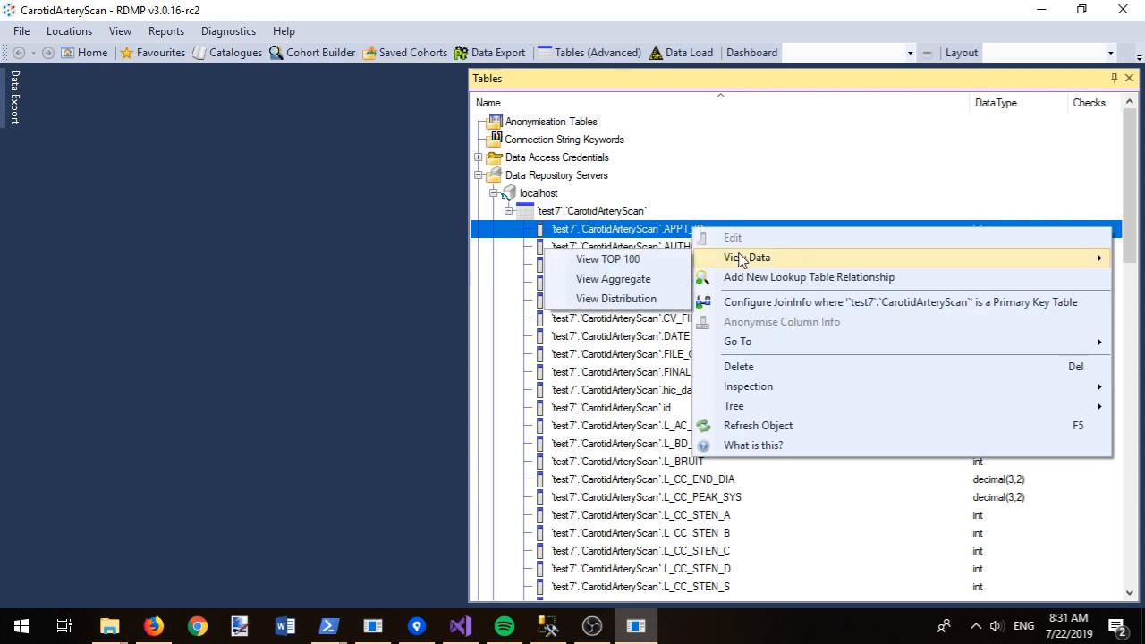
pyautogui.click(659, 261)
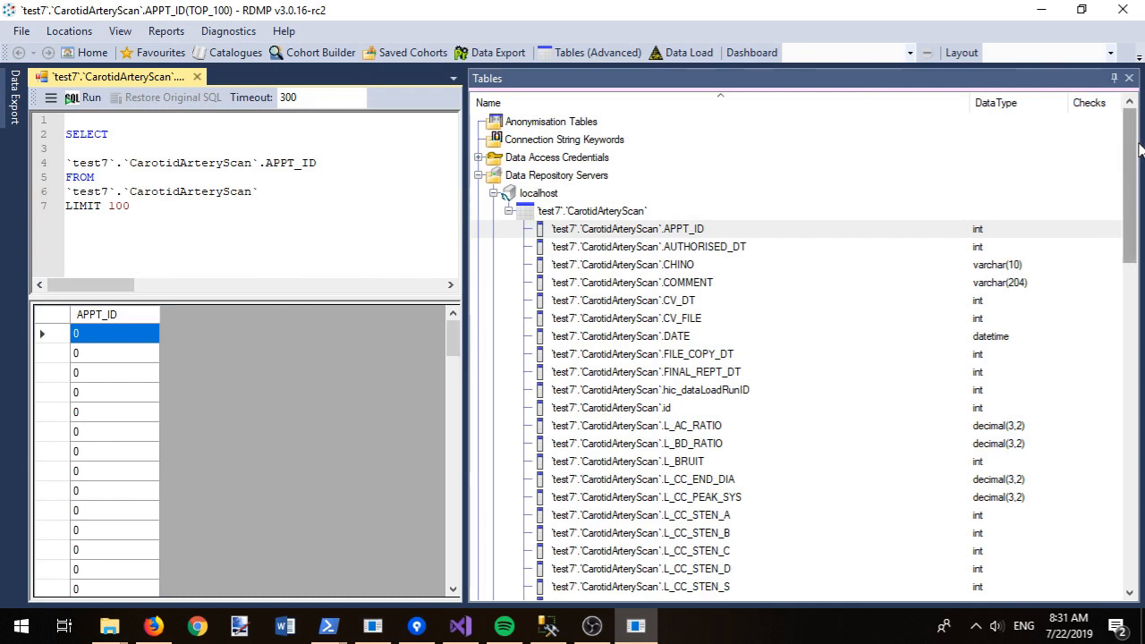
pyautogui.moveTo(1132, 182); pyautogui.dragTo(1130, 452)
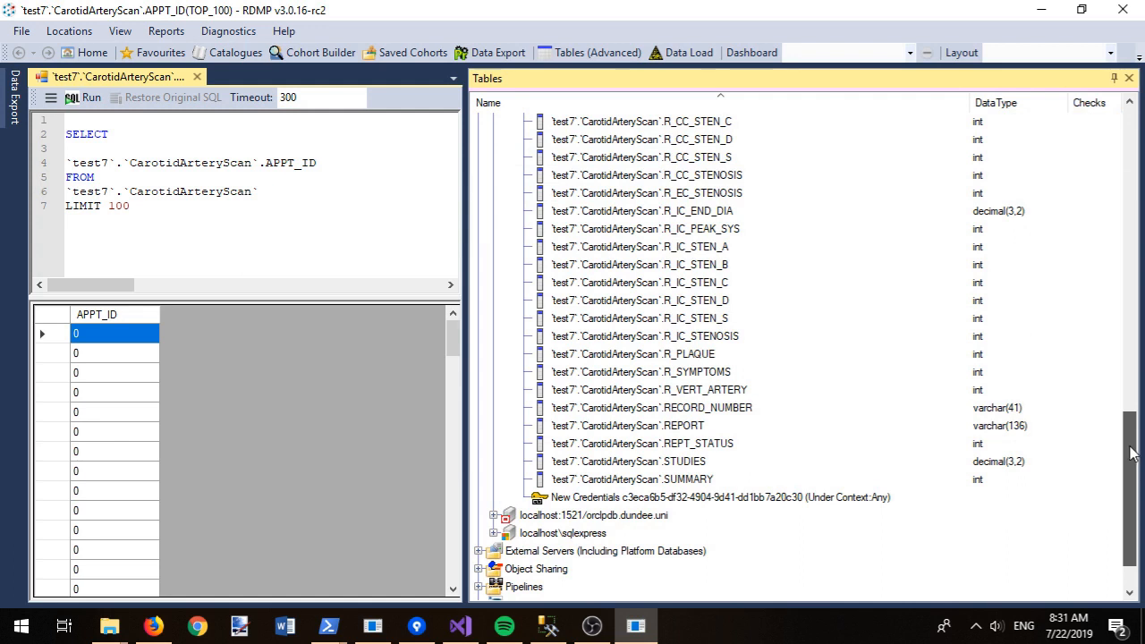
pyautogui.moveTo(1130, 452); pyautogui.dragTo(1141, 168)
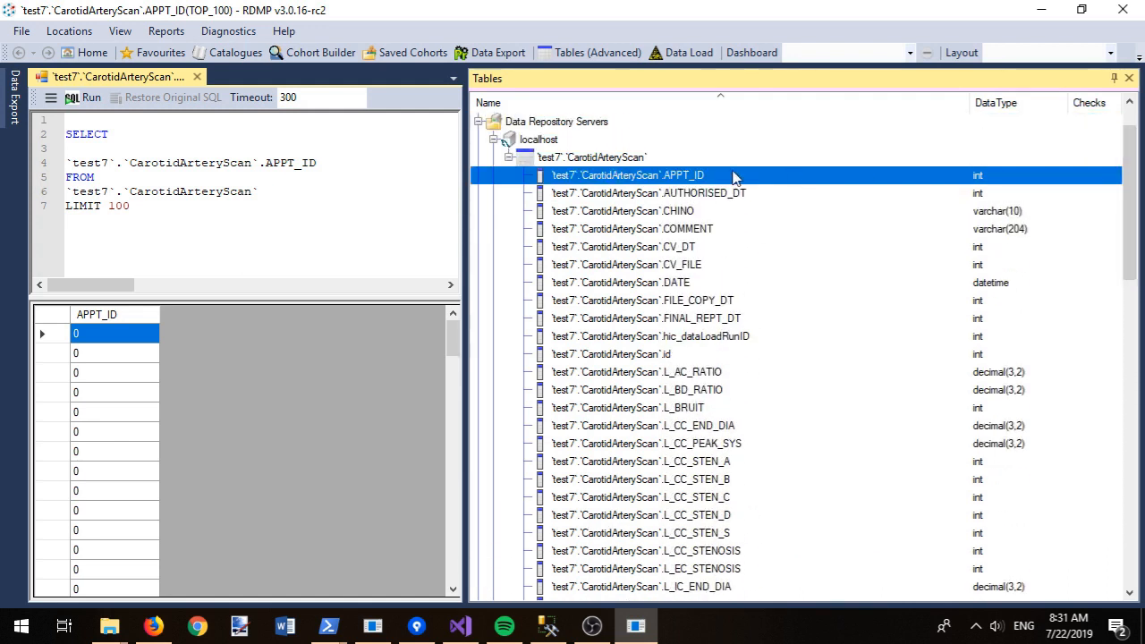
pyautogui.rightClick(584, 157)
pyautogui.click(657, 268)
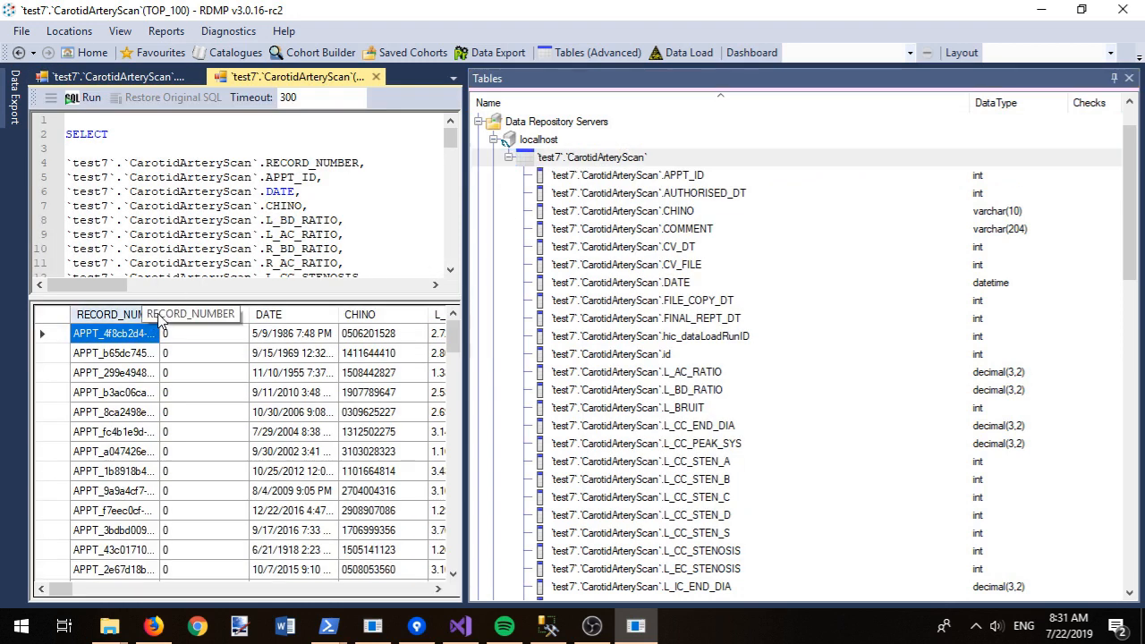
# Step: Widen the RECORD_NUMBER results, then search columns for 'record' and jump to CarotidArteryScan.RECORD_NUMBER
pyautogui.moveTo(160, 314); pyautogui.dragTo(246, 309)
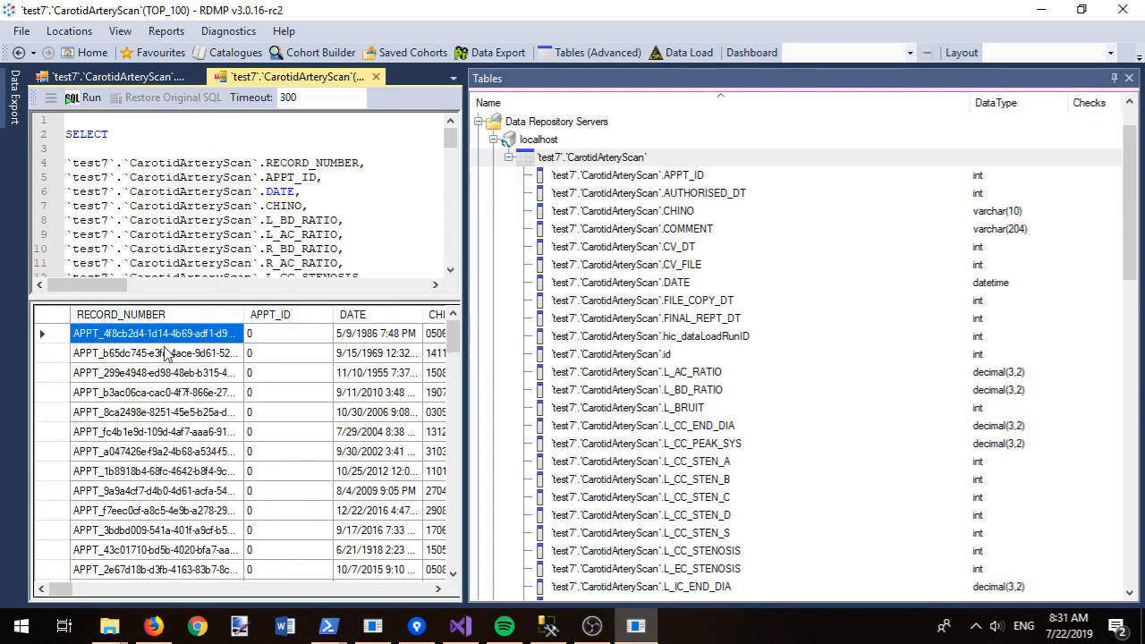
pyautogui.moveTo(166, 519); pyautogui.dragTo(154, 327)
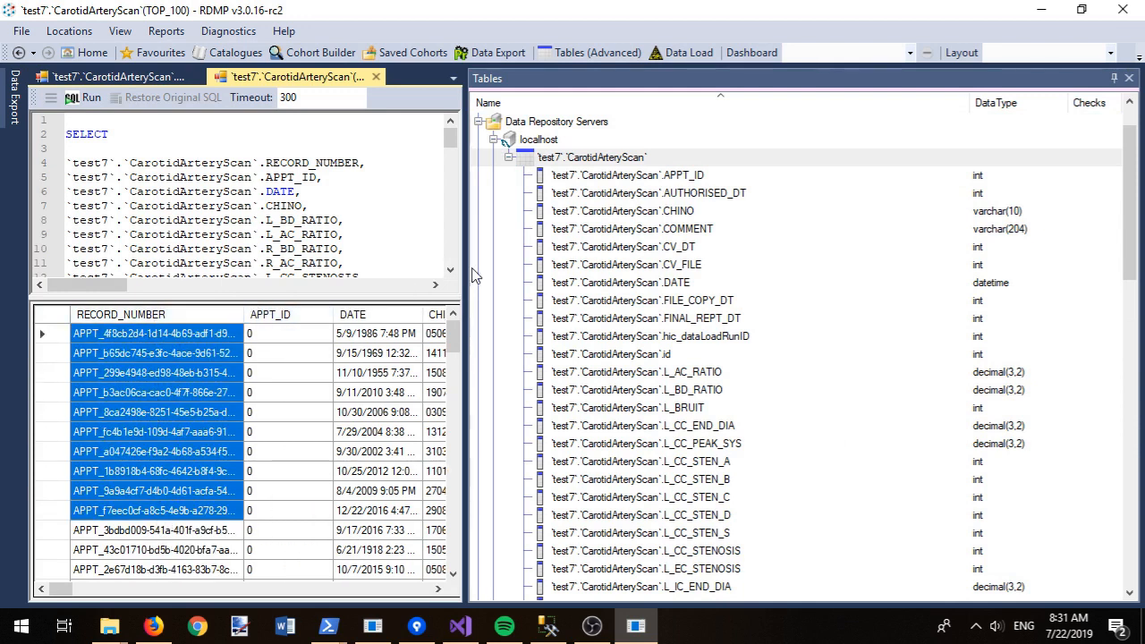
pyautogui.hotkey('ctrl', 'f')
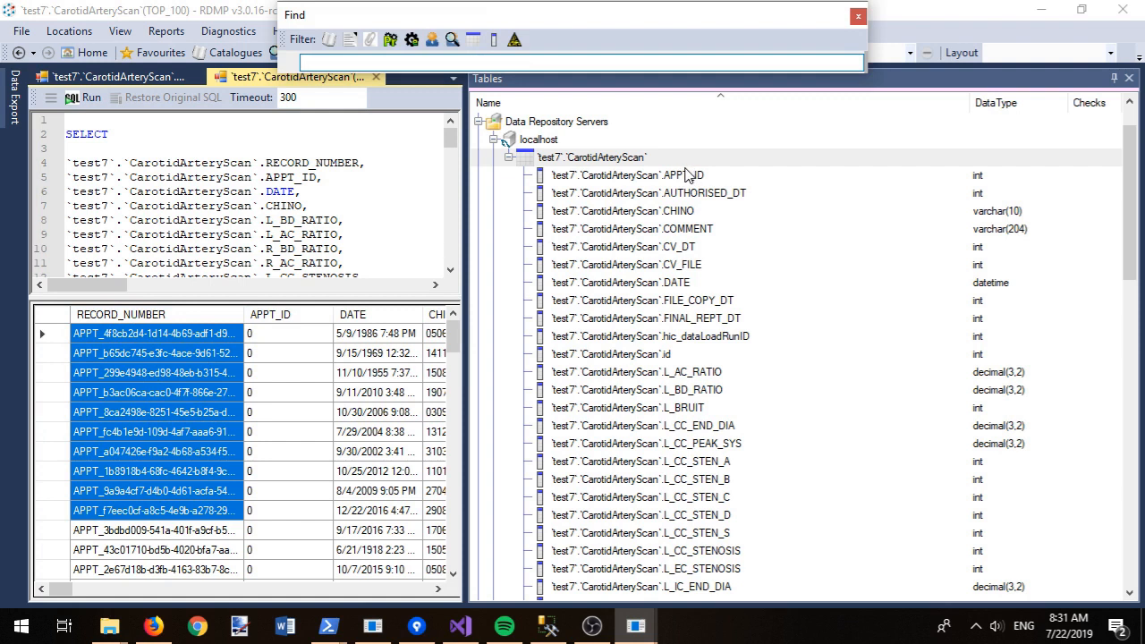
pyautogui.click(493, 39)
pyautogui.write('rec')
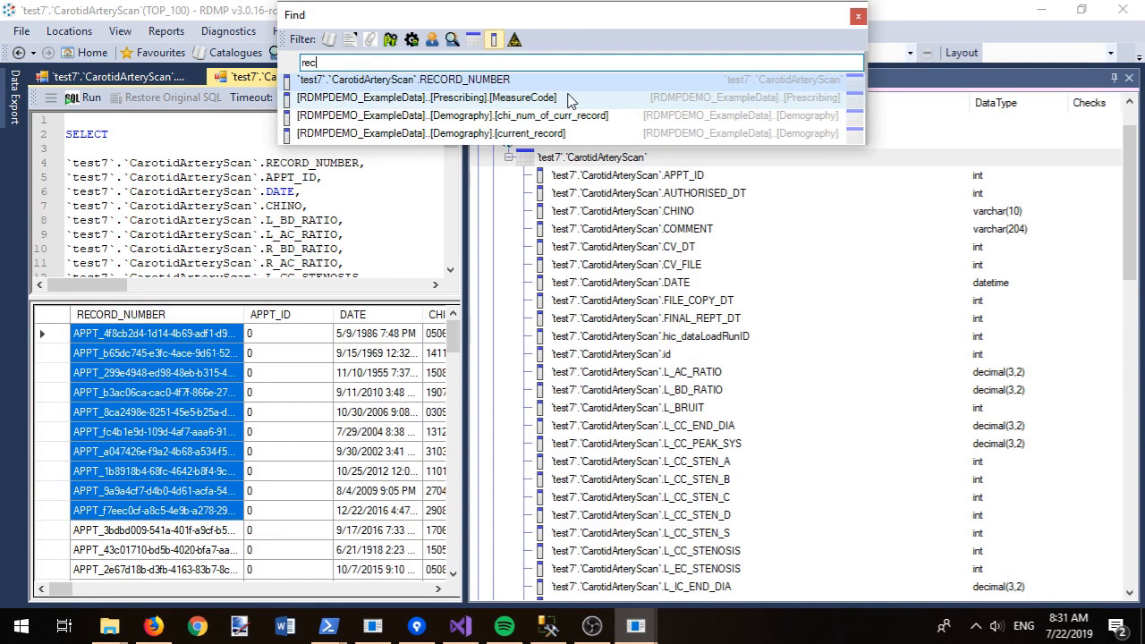
pyautogui.write('ord')
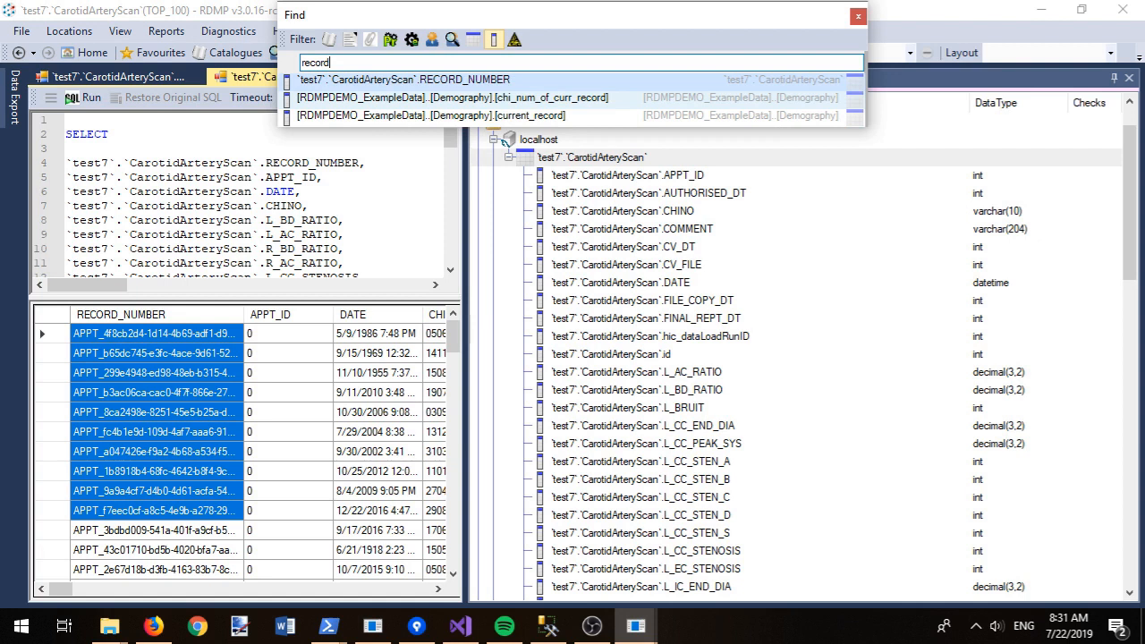
pyautogui.click(359, 82)
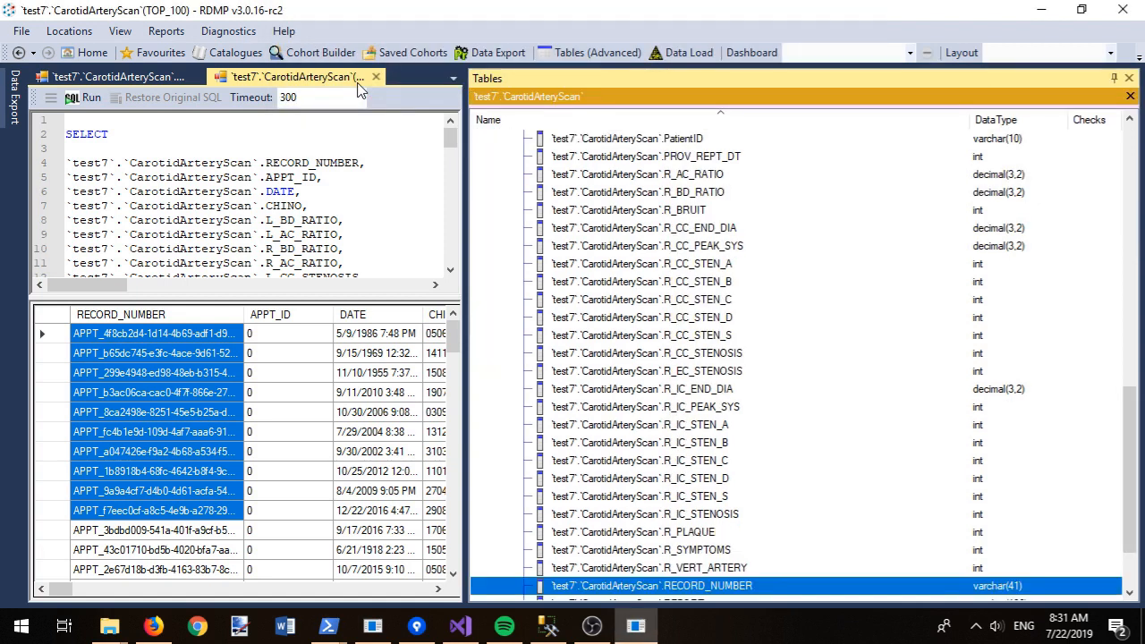
# Step: Aggregate row counts per RECORD_NUMBER, sorted by count descending, to check for duplicates
pyautogui.rightClick(742, 586)
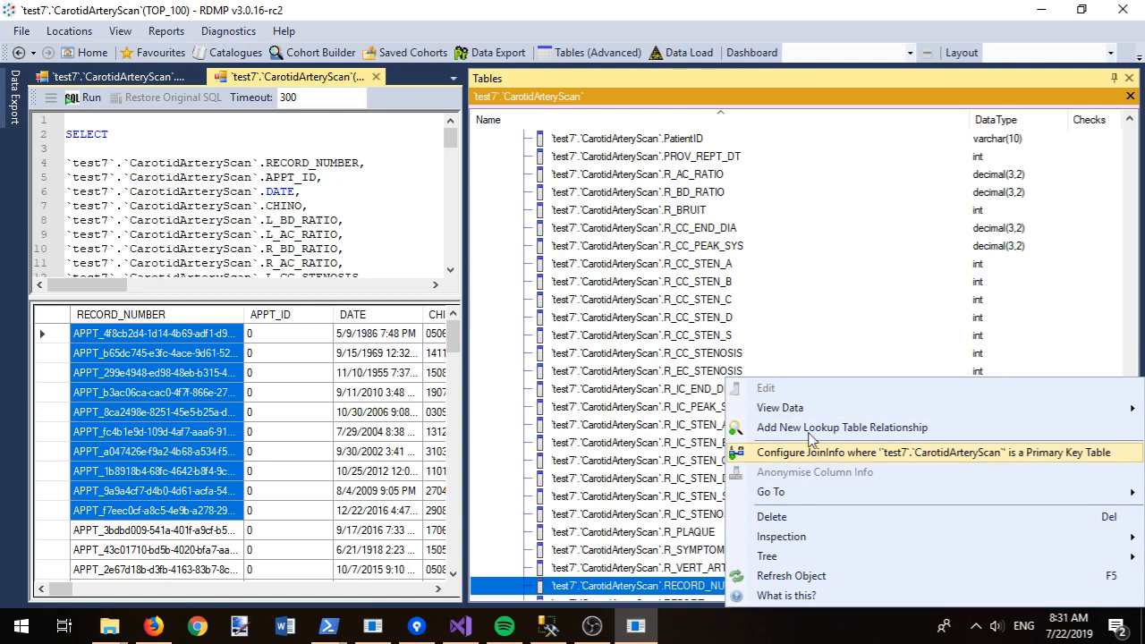
pyautogui.moveTo(806, 410)
pyautogui.click(666, 429)
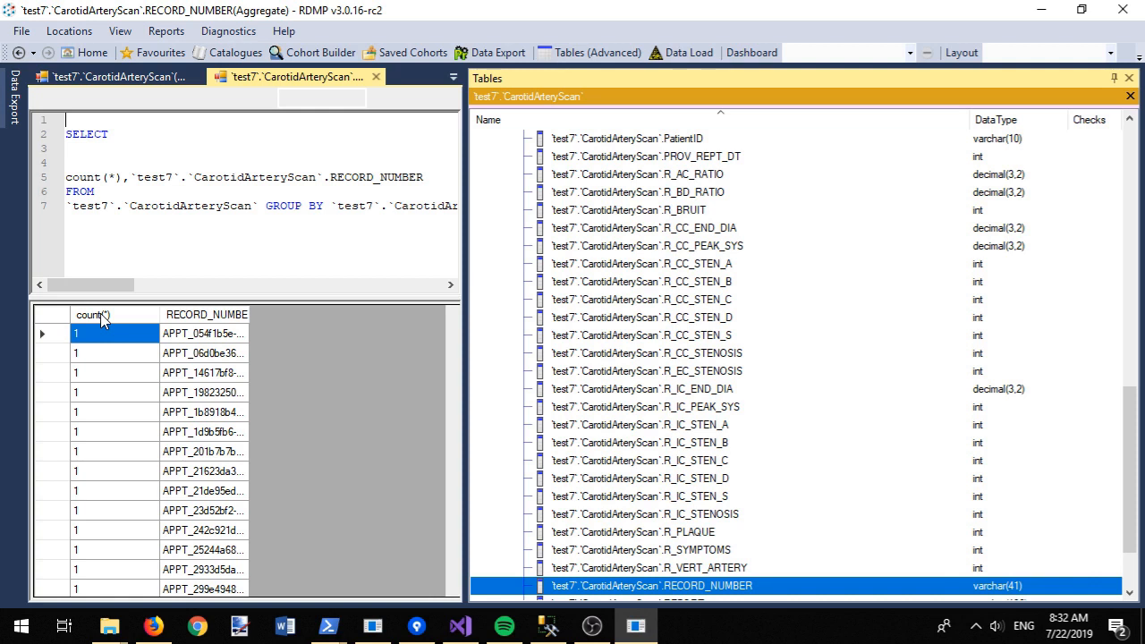
pyautogui.click(100, 313)
pyautogui.click(101, 313)
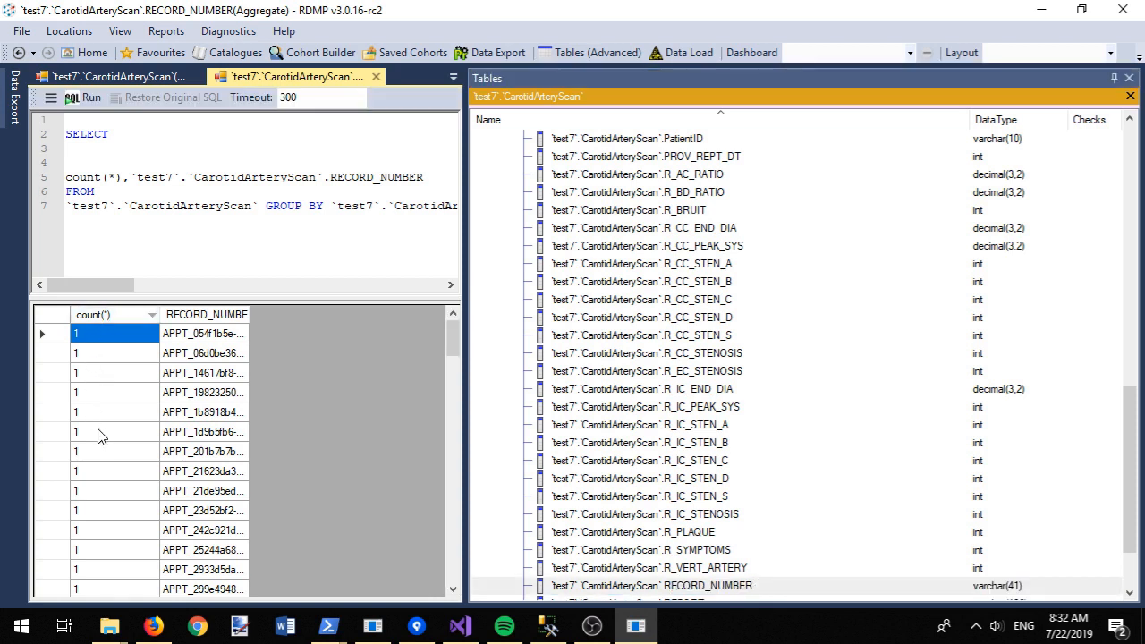
pyautogui.moveTo(1128, 394); pyautogui.dragTo(1128, 134)
# Step: Create a primary key on CarotidArteryScan, filtering by 'rec' to pick RECORD_NUMBER
pyautogui.rightClick(572, 175)
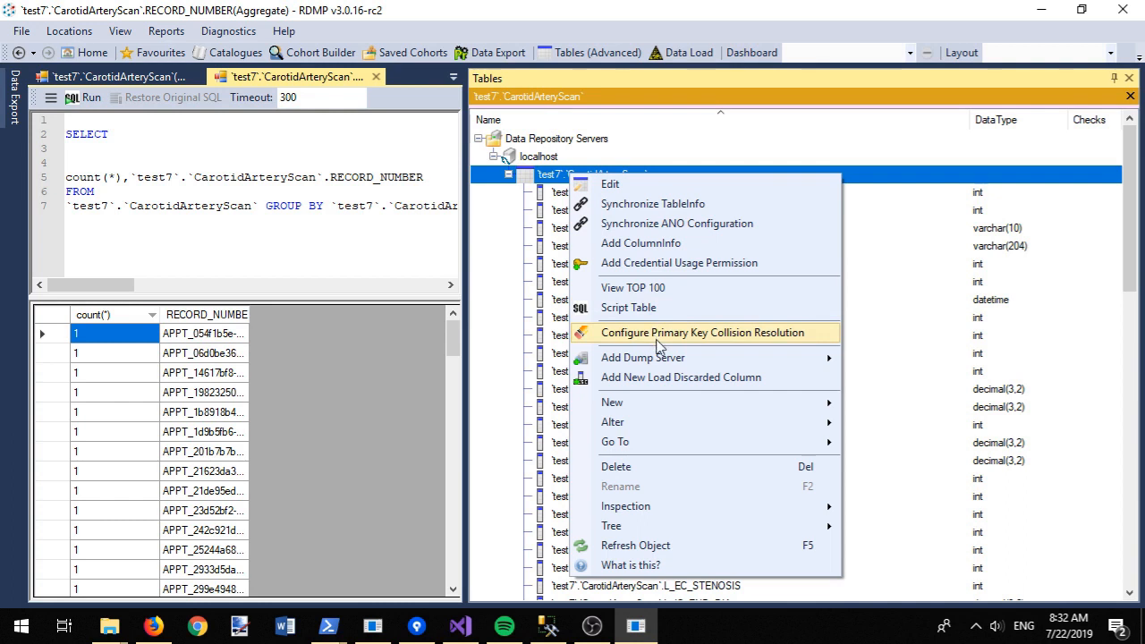
pyautogui.moveTo(653, 433)
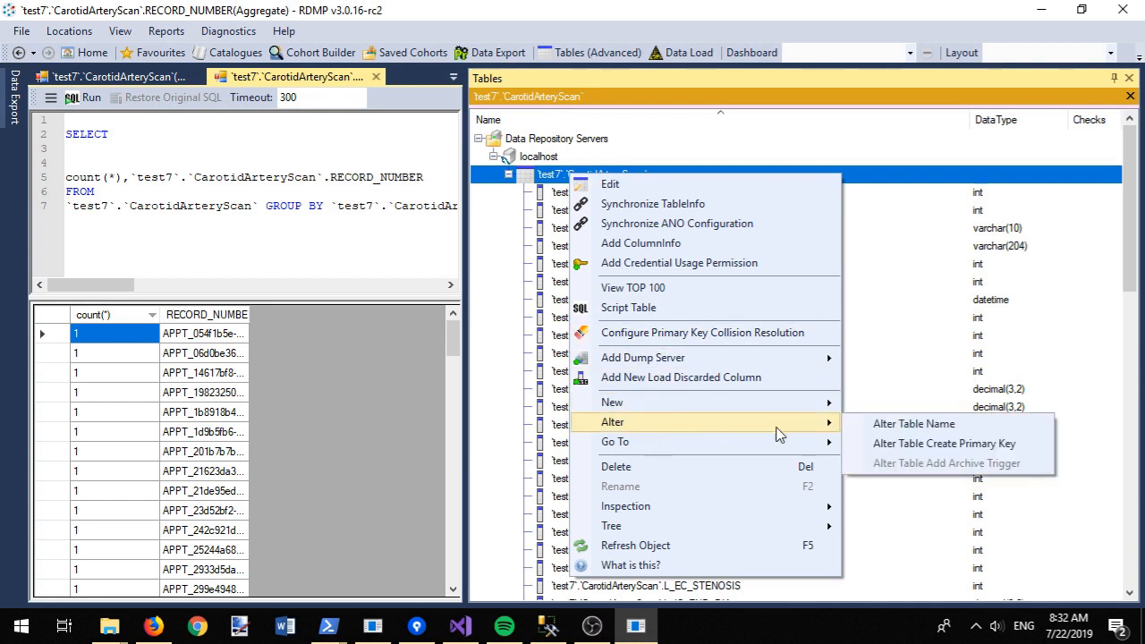
pyautogui.click(933, 443)
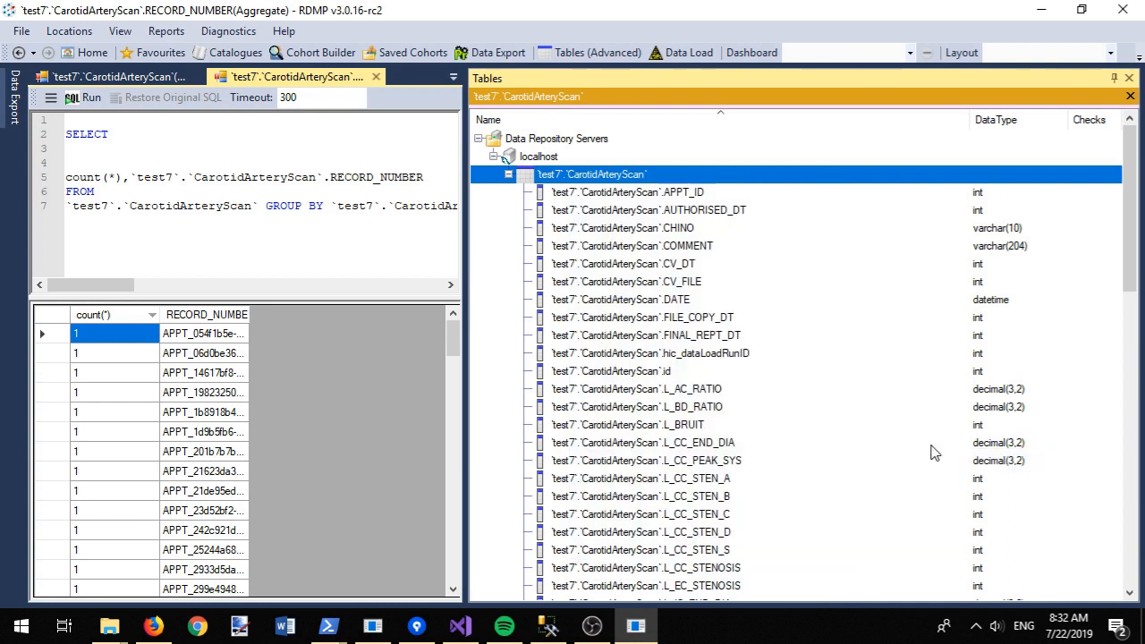
pyautogui.click(617, 447)
pyautogui.write('rec')
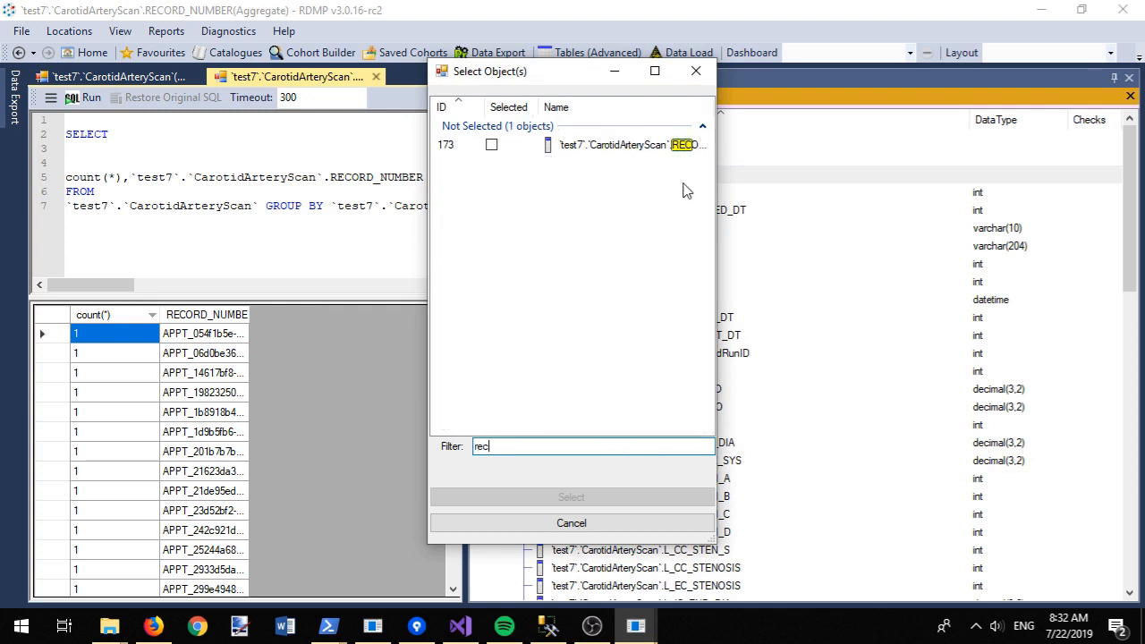
pyautogui.doubleClick(707, 146)
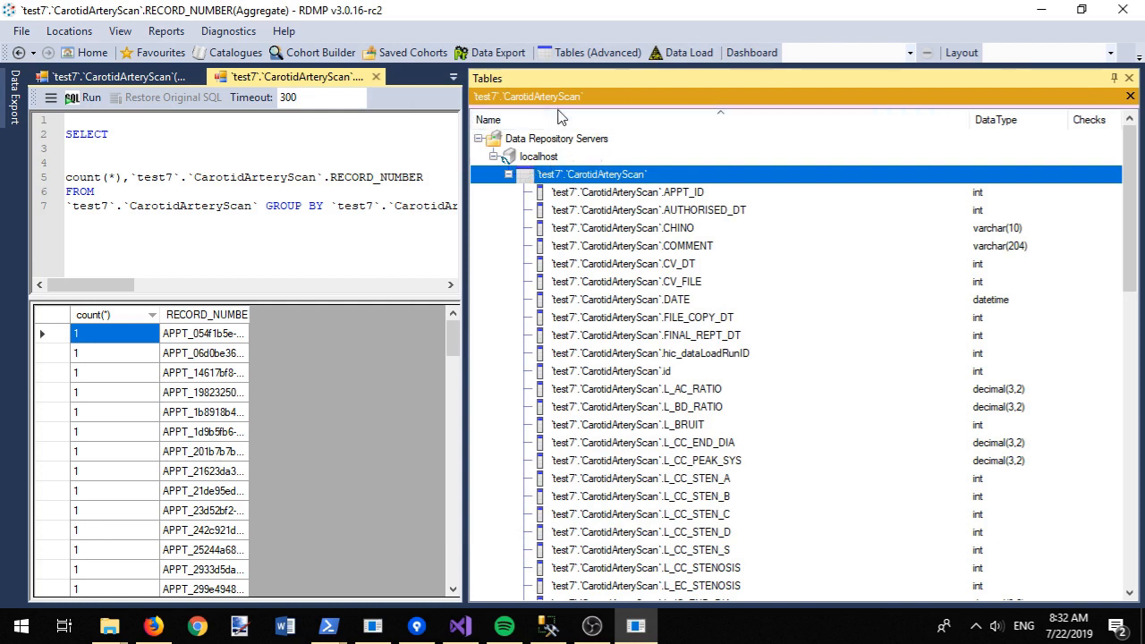
# Step: Browse the CarotidArteryScan catalogue's Add actions in Catalogues, then go back to Home
pyautogui.click(217, 54)
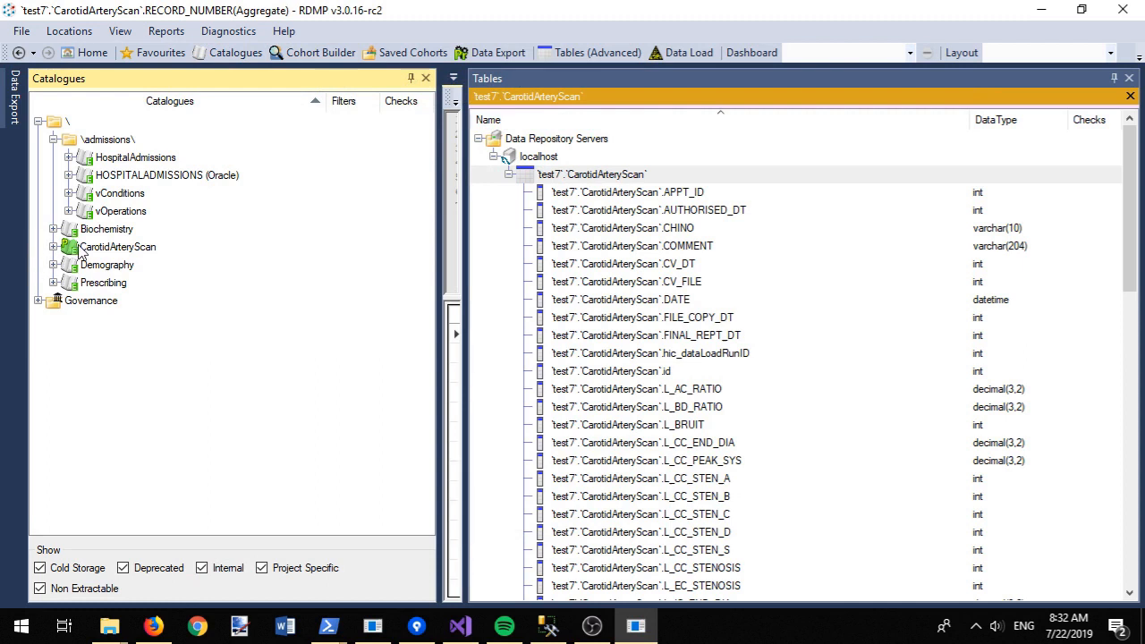
pyautogui.click(98, 252)
pyautogui.rightClick(98, 250)
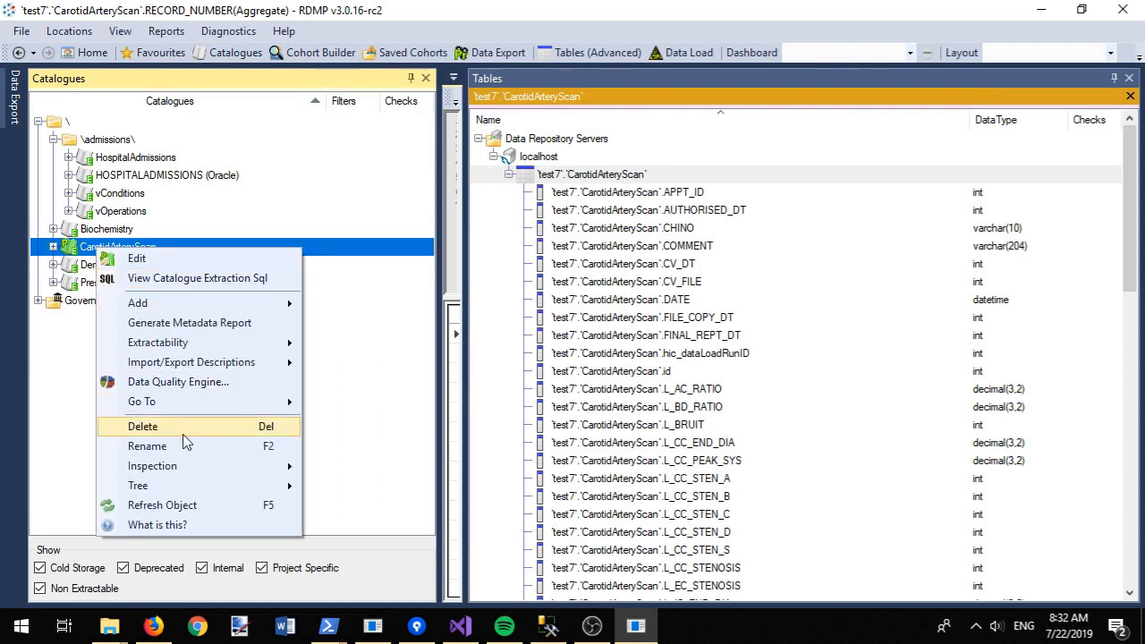
pyautogui.moveTo(276, 311)
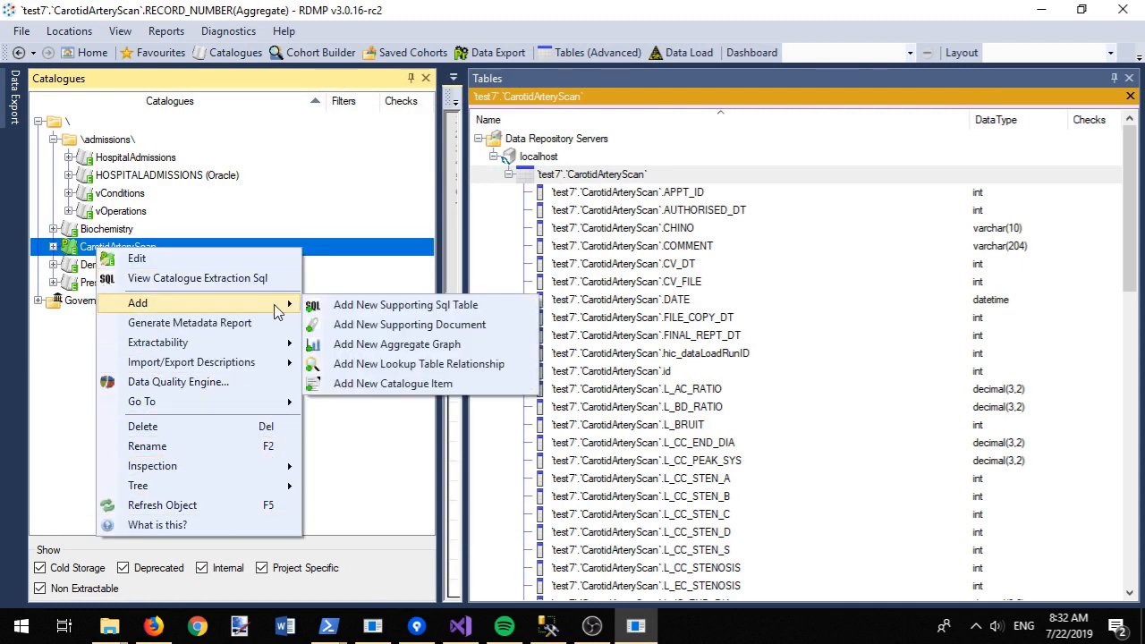
pyautogui.click(226, 61)
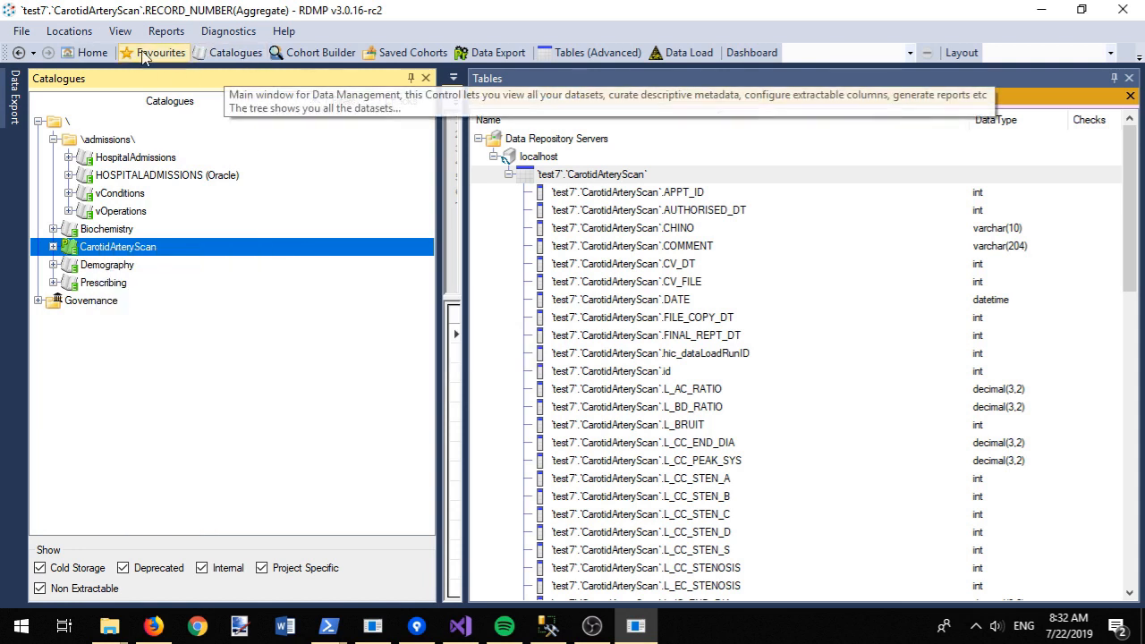
pyautogui.click(92, 53)
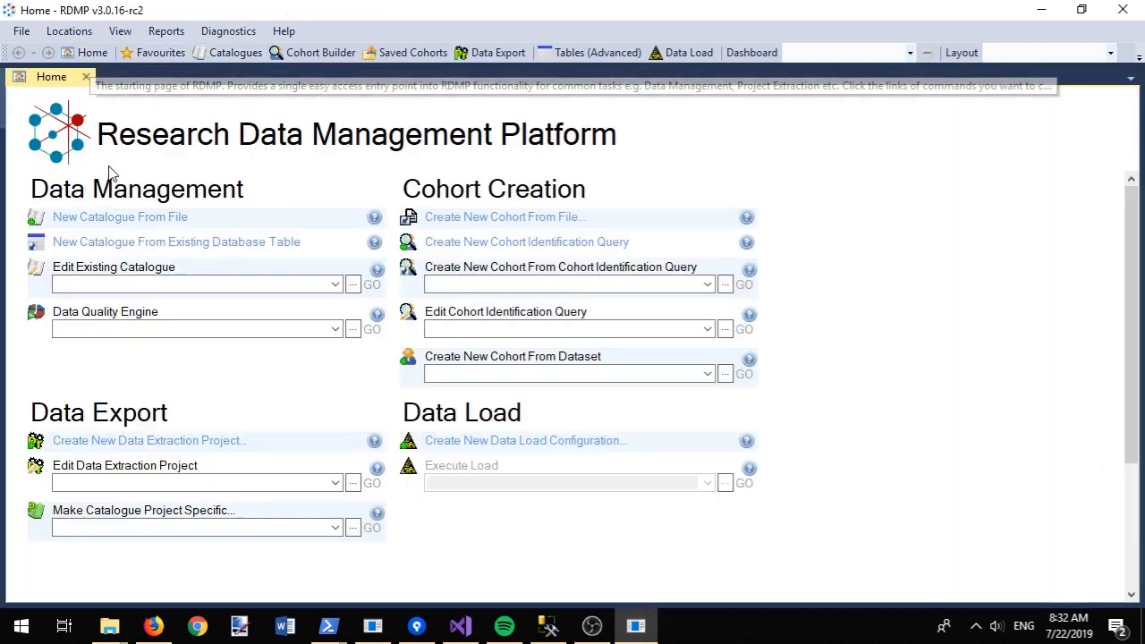
# Step: Start a new data load for the CarotidArteryScan catalogue
pyautogui.click(475, 443)
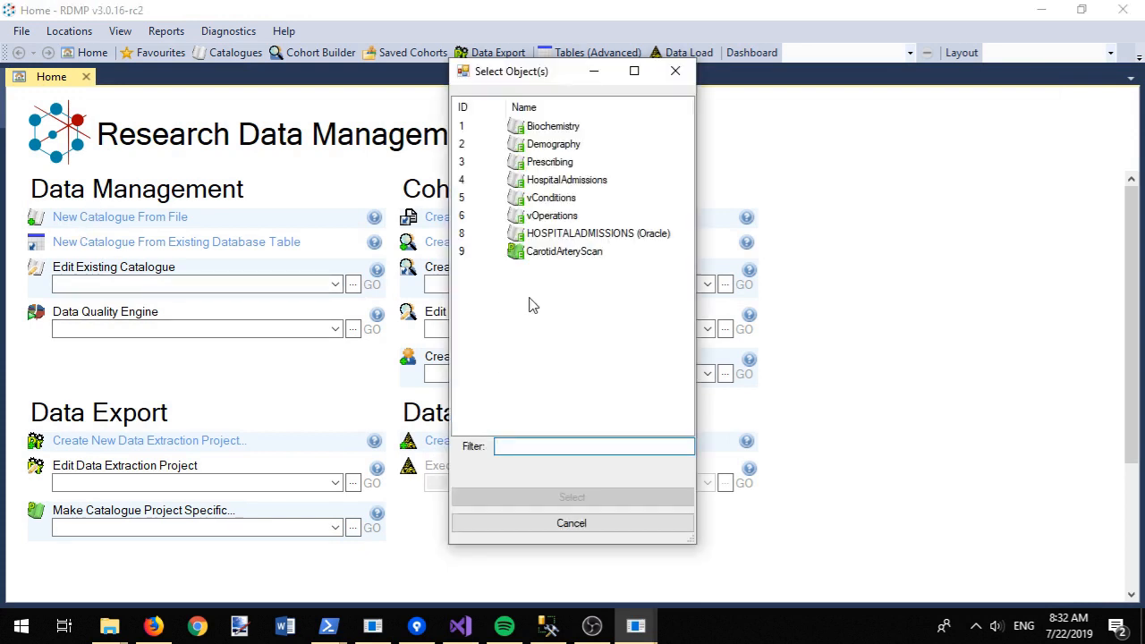
pyautogui.click(564, 254)
pyautogui.doubleClick(564, 254)
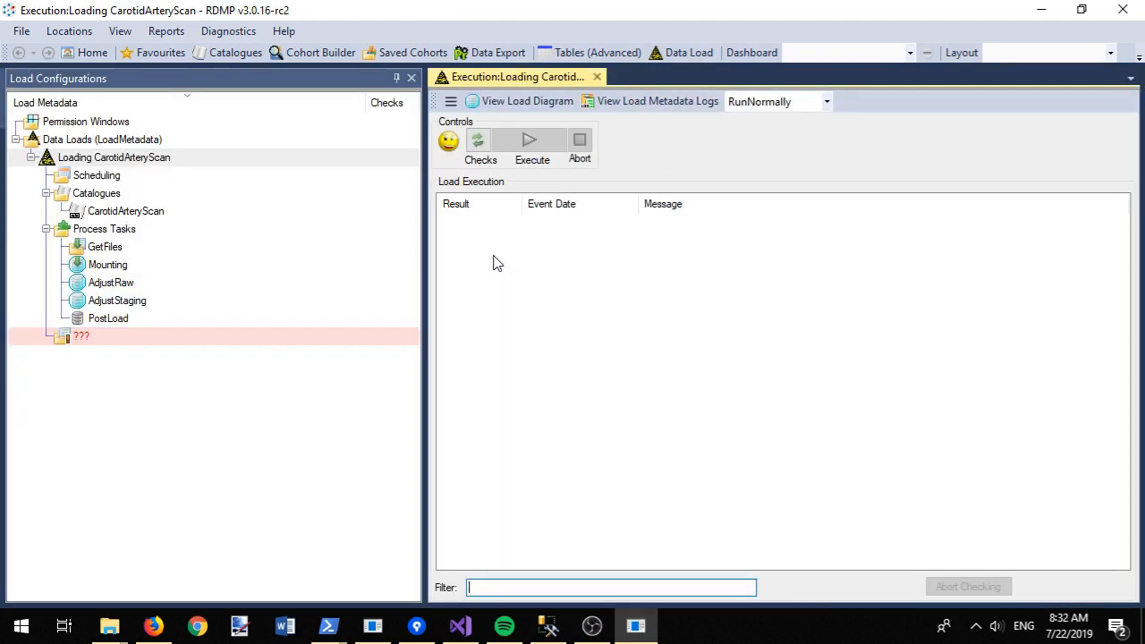
# Step: Choose to create a new load directory, entering the path c:\temp\
pyautogui.rightClick(99, 347)
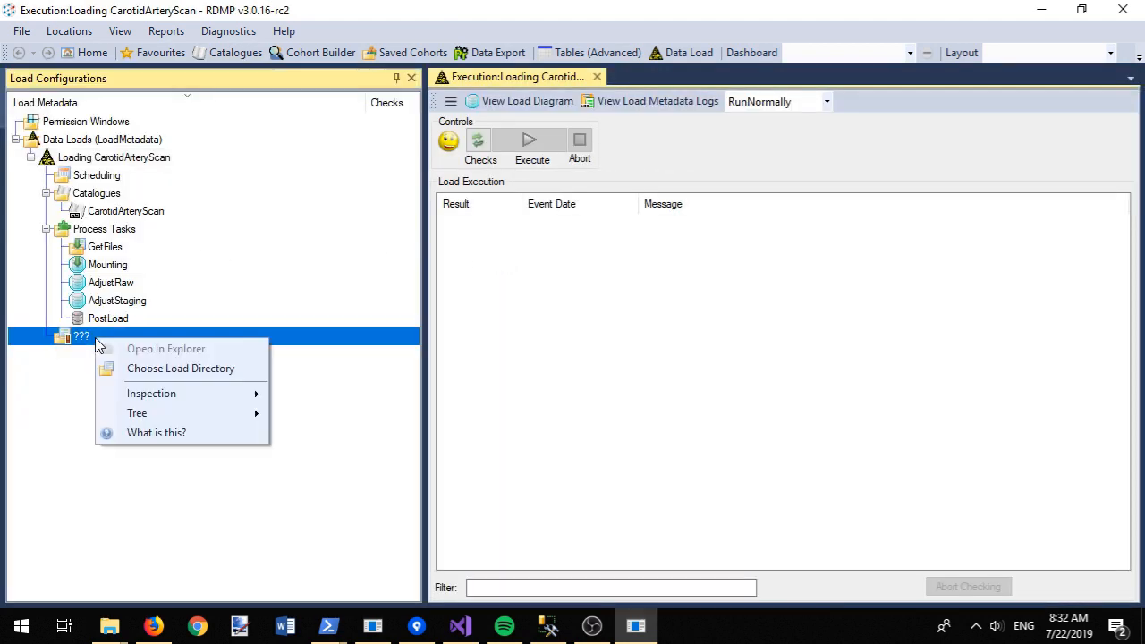
pyautogui.click(184, 369)
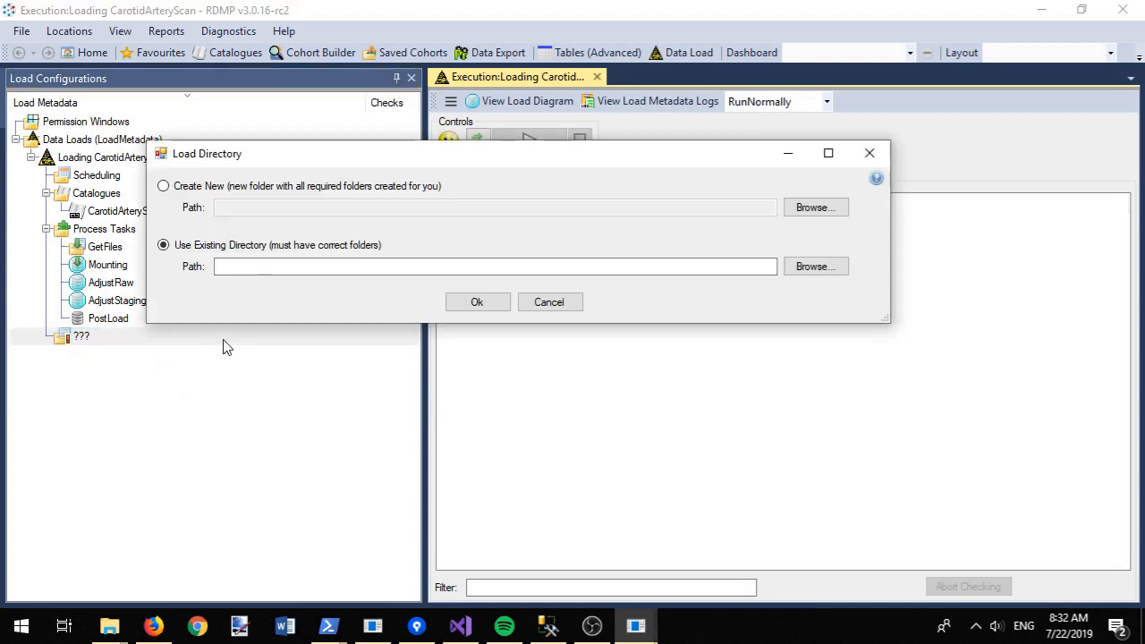
pyautogui.click(304, 186)
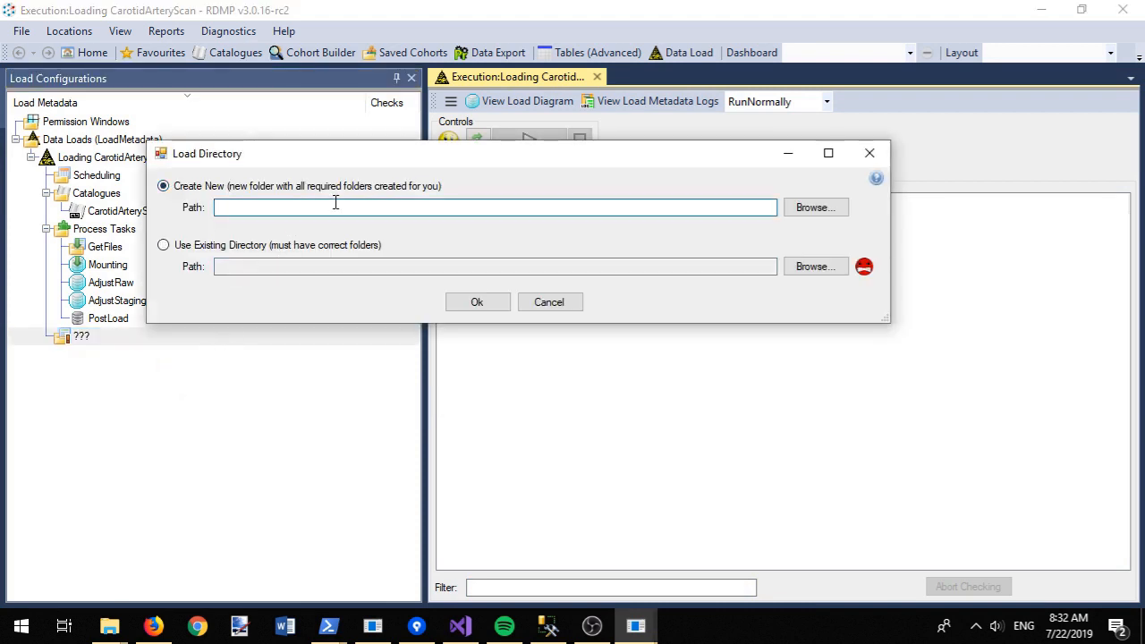
pyautogui.write('c:\\temp\\')
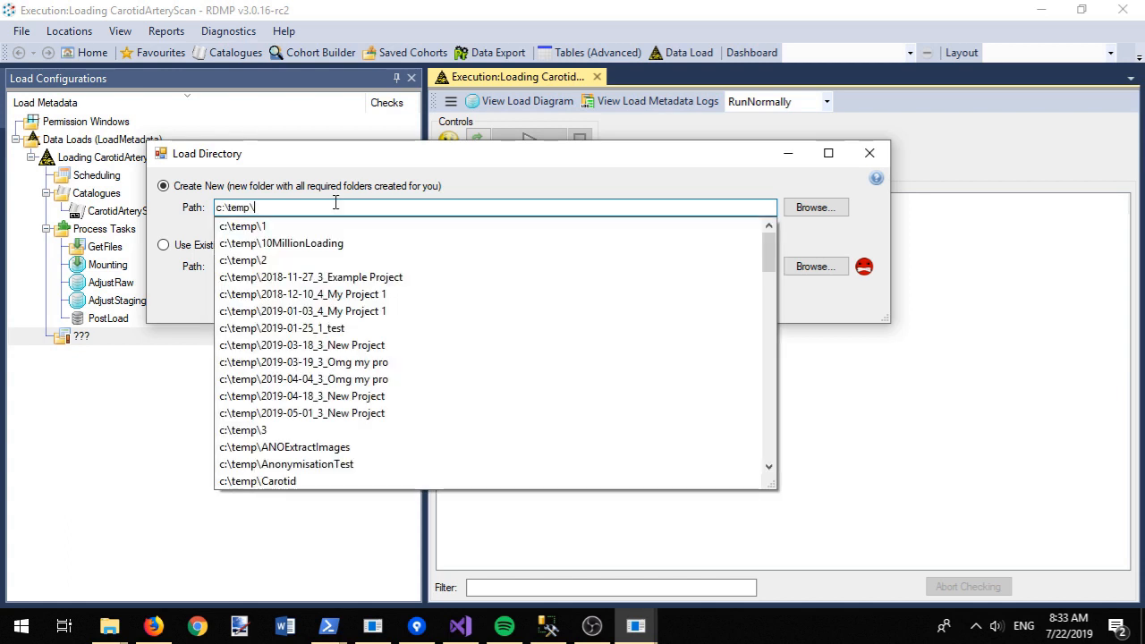
pyautogui.hotkey('ctrl', 'a')
pyautogui.click(821, 206)
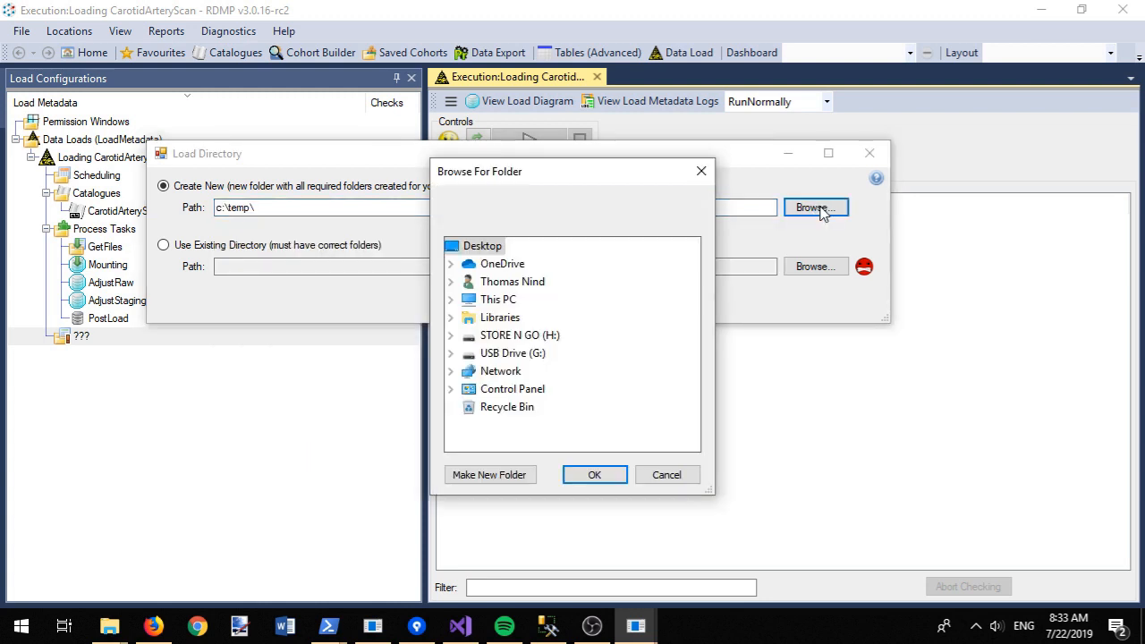
# Step: Create a MyLoadFolder folder inside C:\temp and confirm it as the load directory
pyautogui.click(498, 298)
pyautogui.click(531, 395)
pyautogui.scroll(-5, 551, 430)
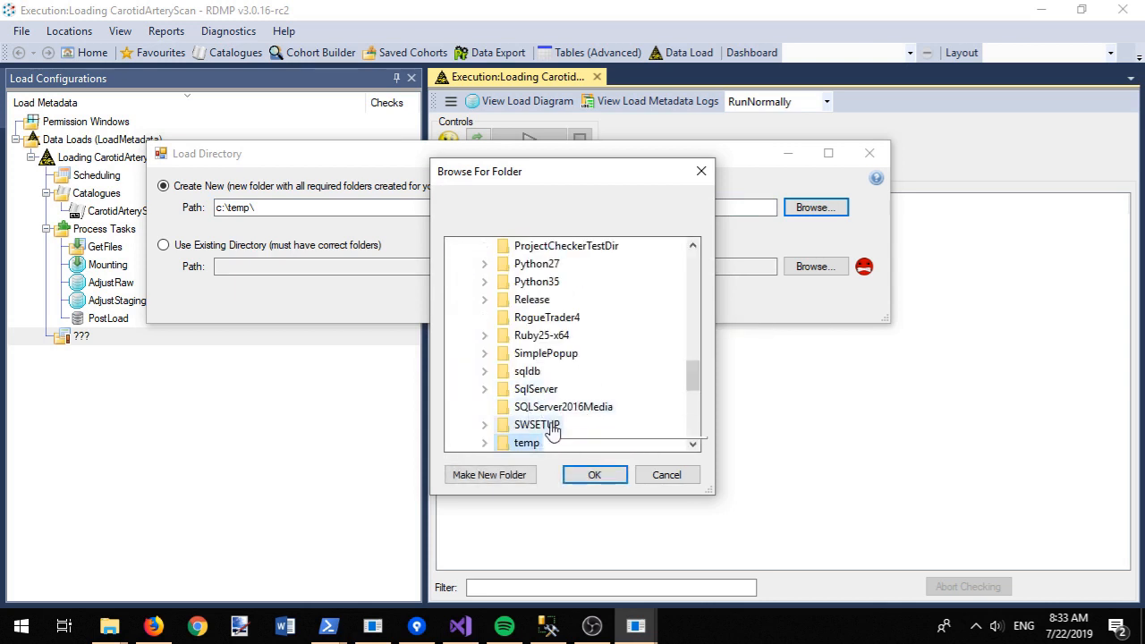
pyautogui.click(544, 440)
pyautogui.click(490, 474)
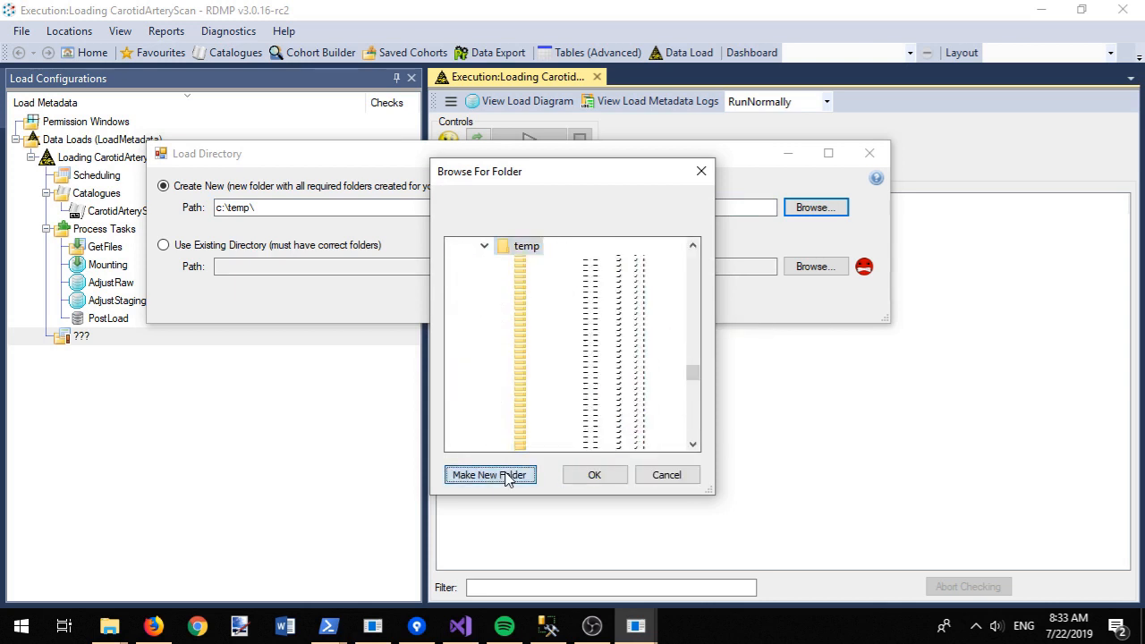
pyautogui.write('My')
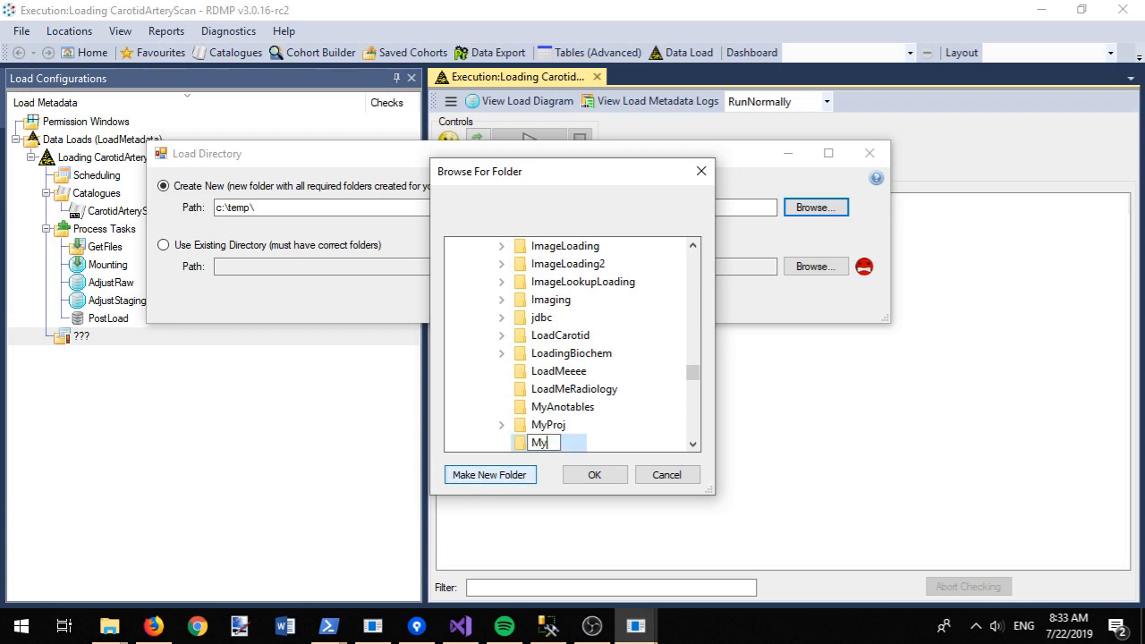
pyautogui.write('LoadFolderr')
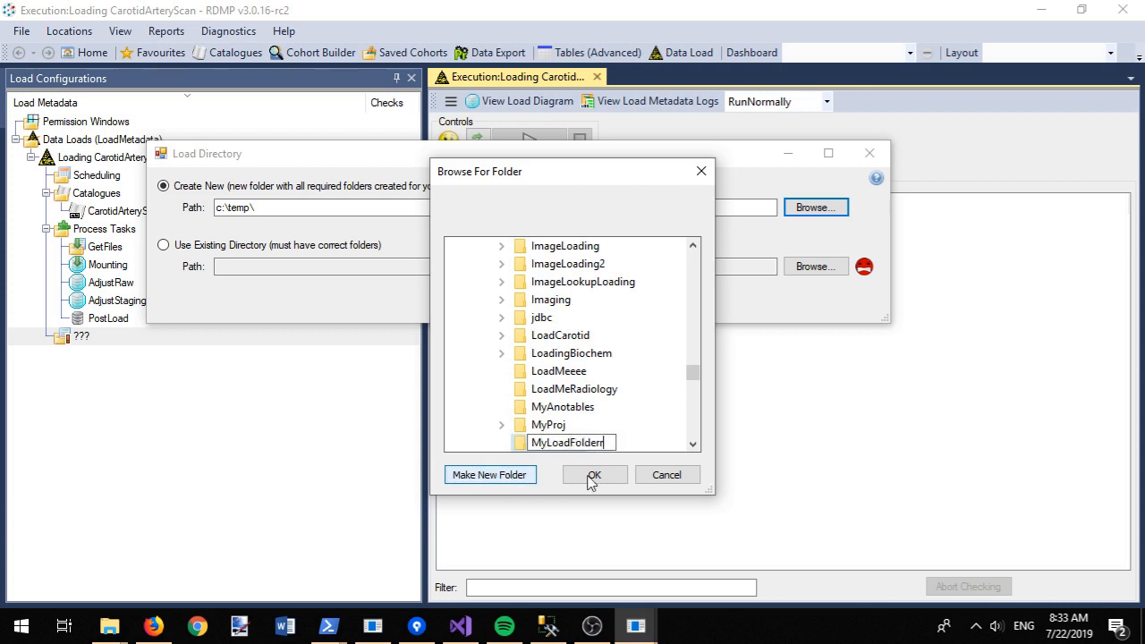
pyautogui.click(593, 477)
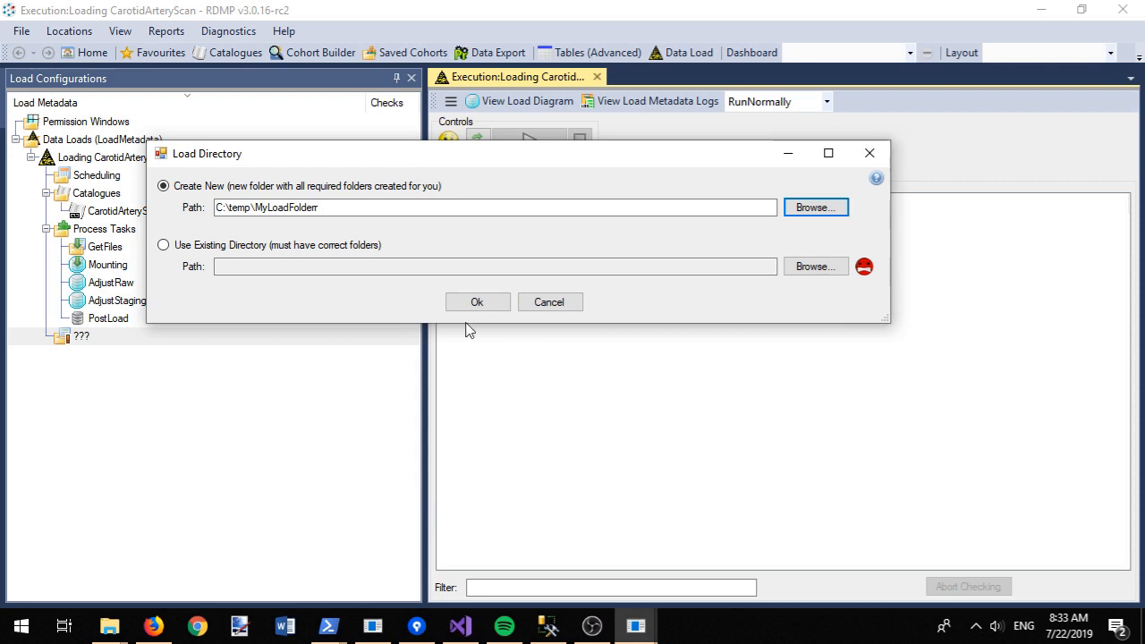
pyautogui.click(467, 306)
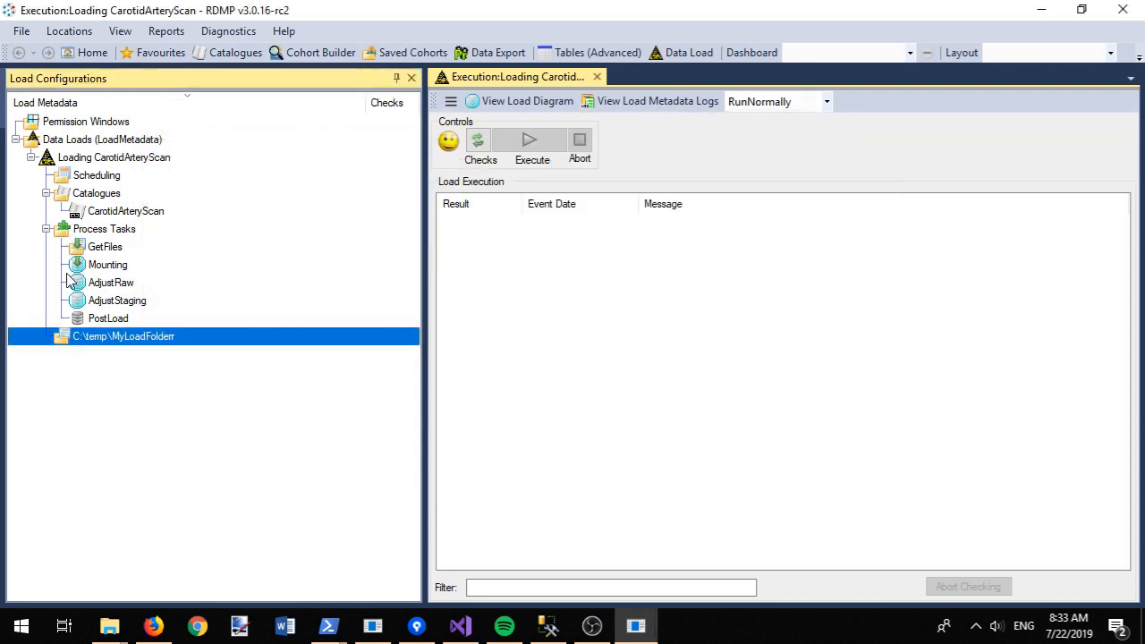
# Step: Open the load folder's Data\ForLoading folder in File Explorer
pyautogui.doubleClick(88, 340)
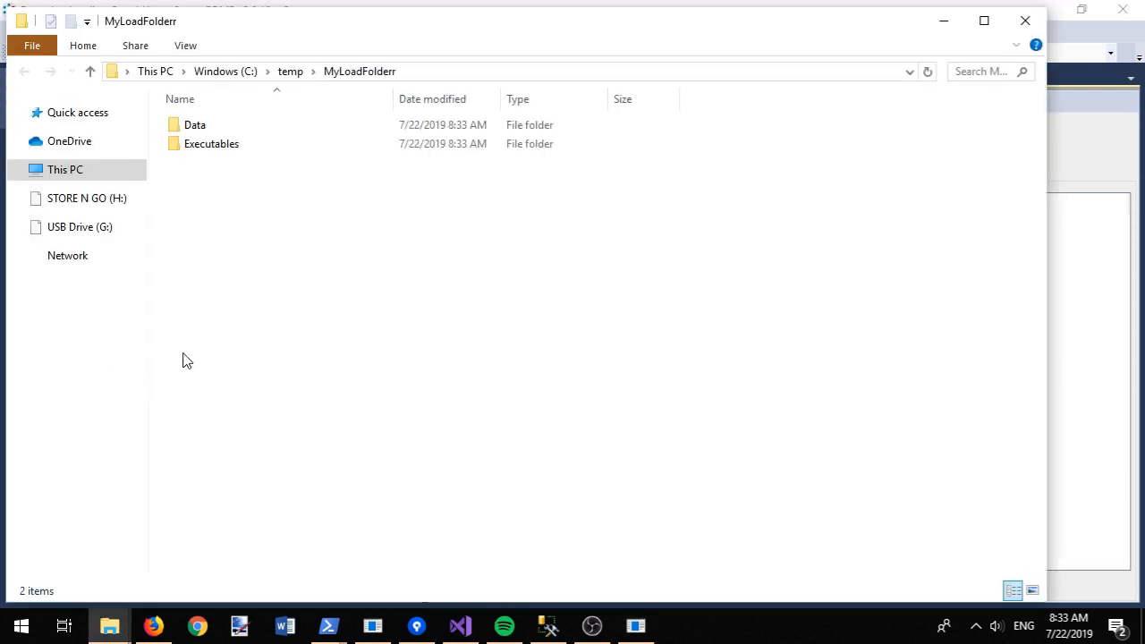
pyautogui.doubleClick(270, 127)
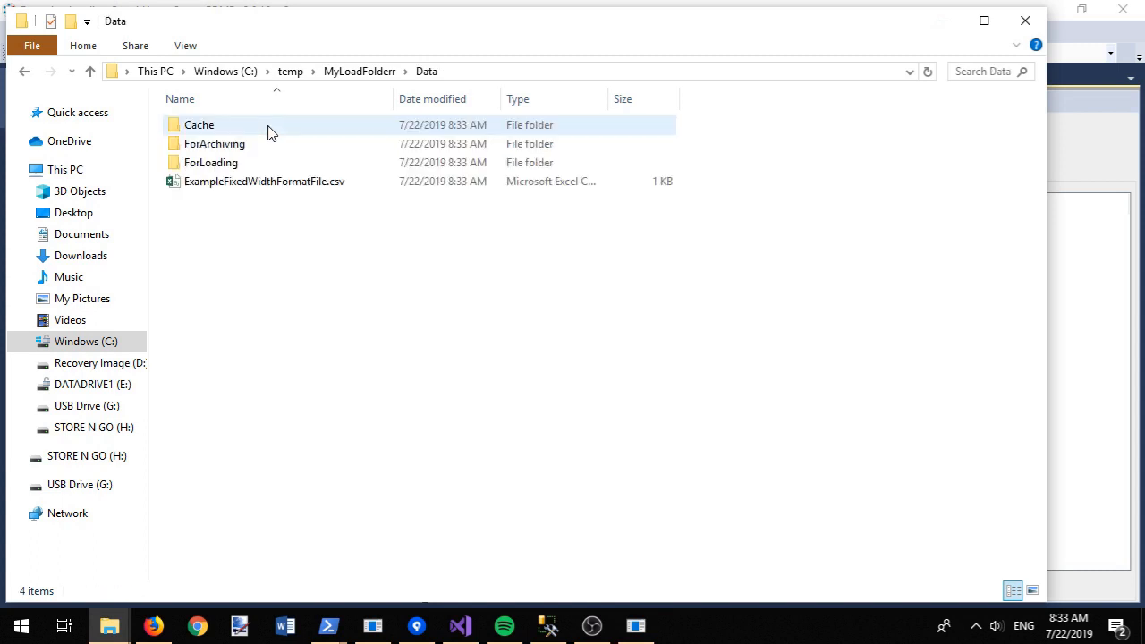
pyautogui.doubleClick(259, 164)
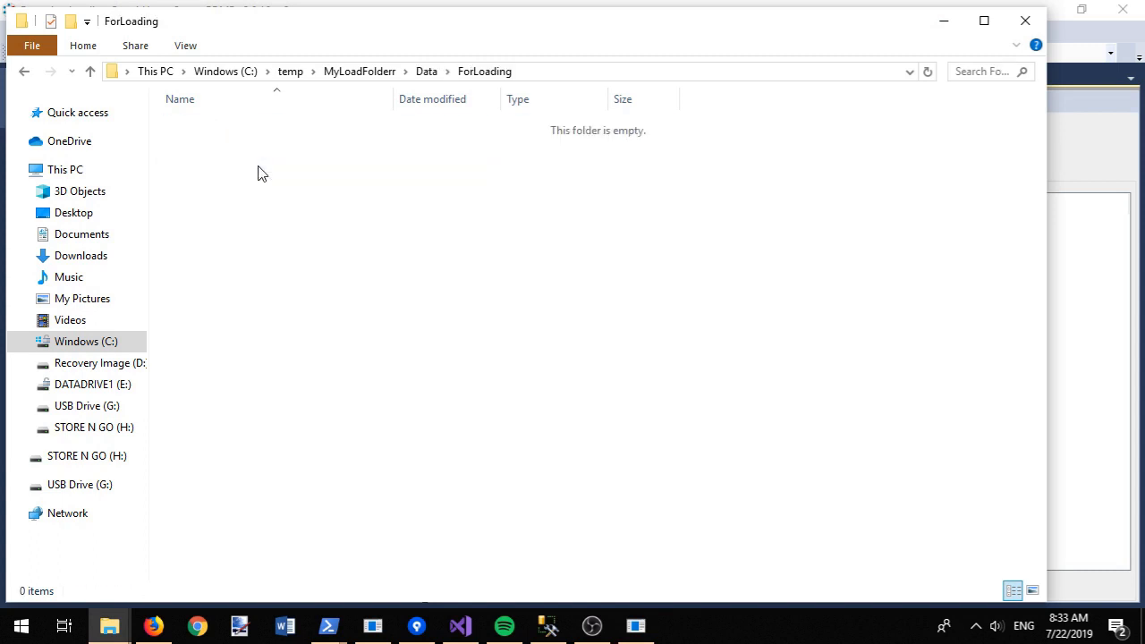
# Step: Copy CarotidArteryScan.csv from c:\temp\1 into ForLoading and open it in Notepad++
pyautogui.click(603, 74)
pyautogui.write('c:\\temp\\1')
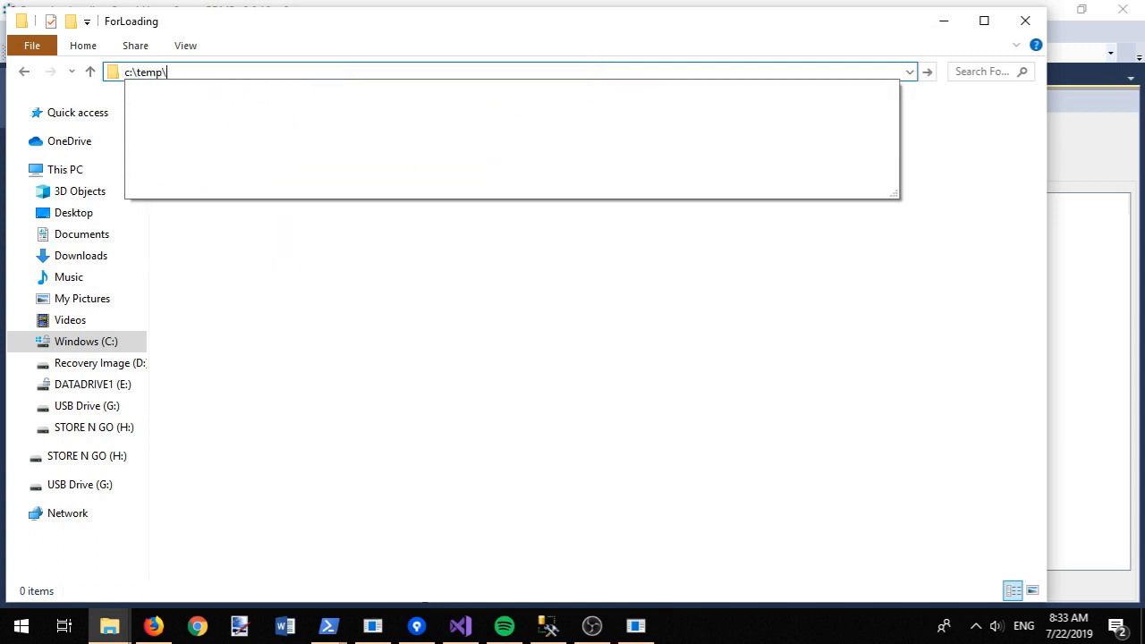
pyautogui.press('Return')
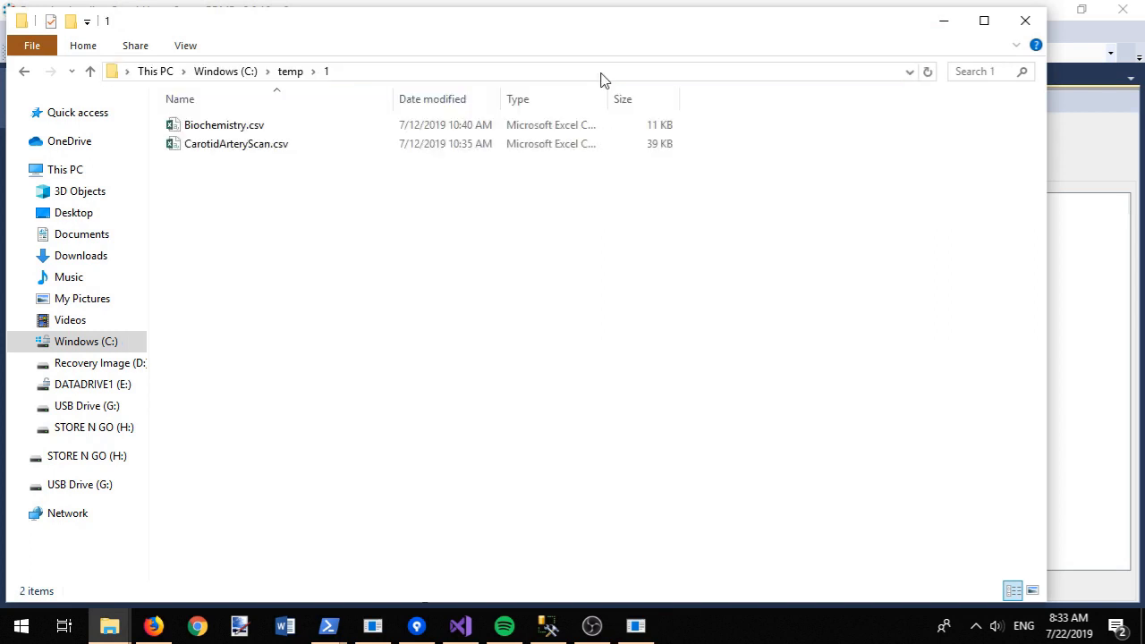
pyautogui.click(215, 154)
pyautogui.click(291, 267)
pyautogui.hotkey('alt', 'Left')
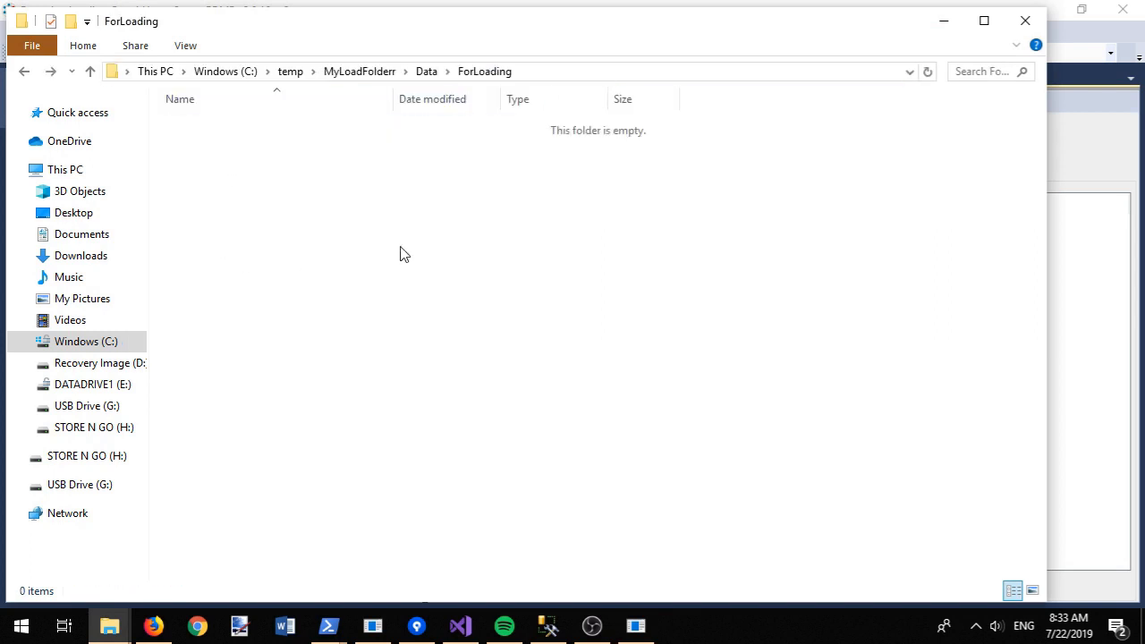
pyautogui.hotkey('ctrl', 'v')
pyautogui.rightClick(277, 126)
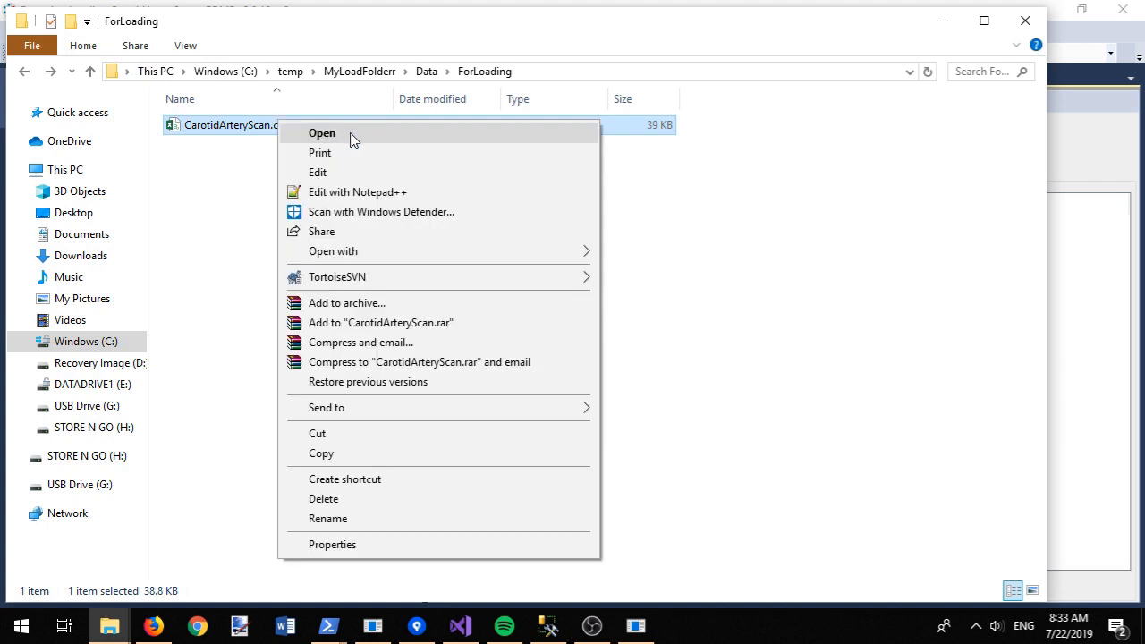
pyautogui.click(394, 190)
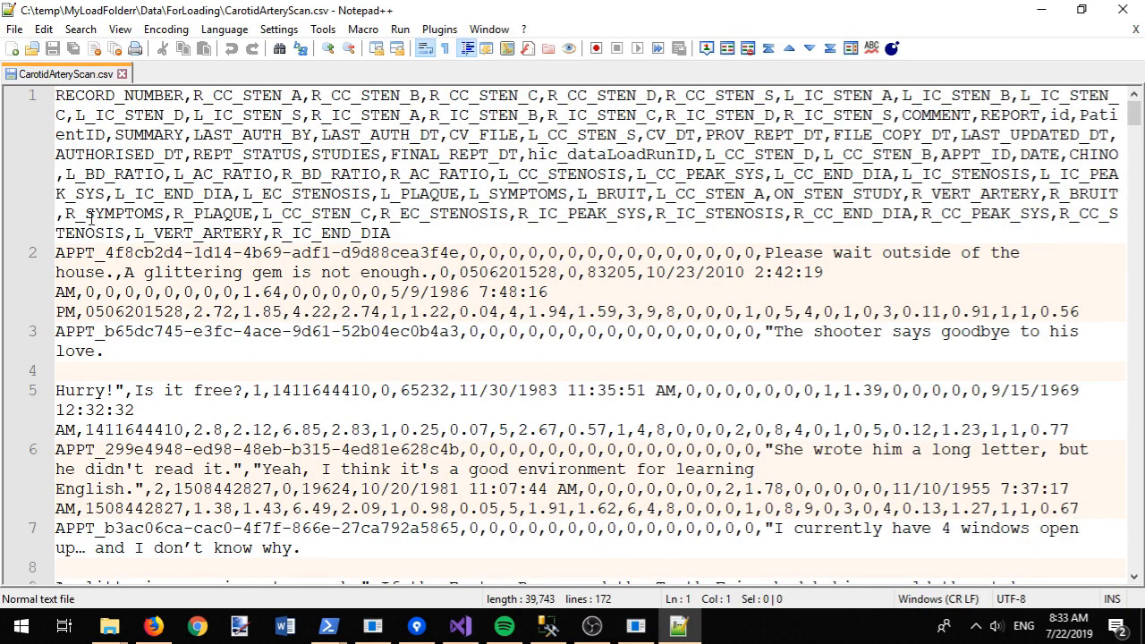
# Step: Change the line 3 record ID digits from 65 to 99
pyautogui.click(108, 332)
pyautogui.moveTo(117, 332); pyautogui.dragTo(135, 332)
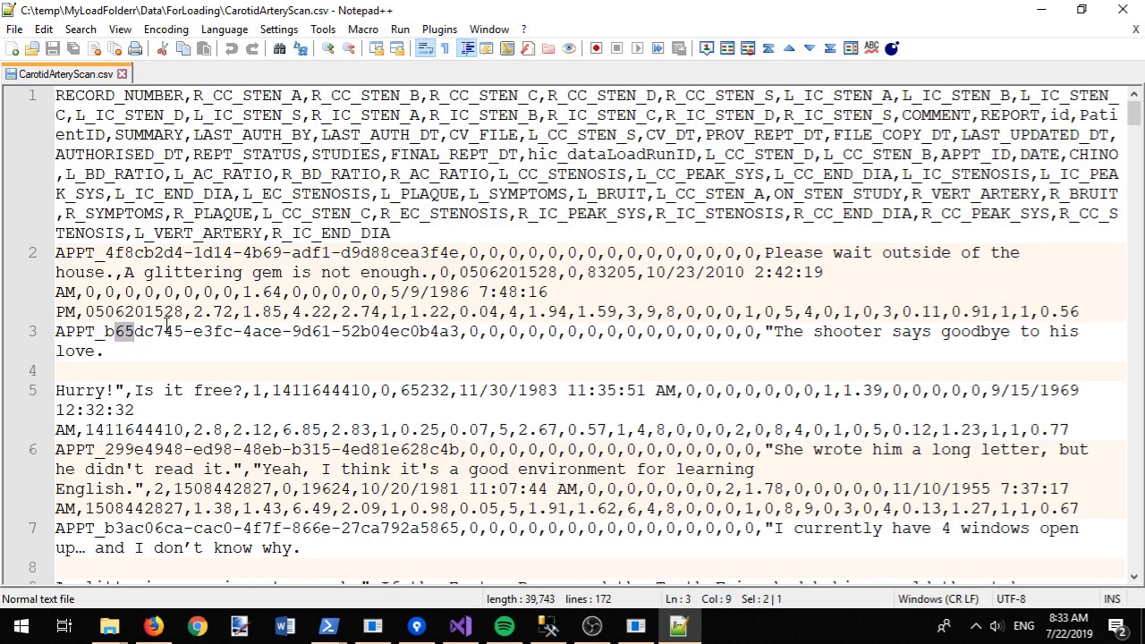
pyautogui.write('99')
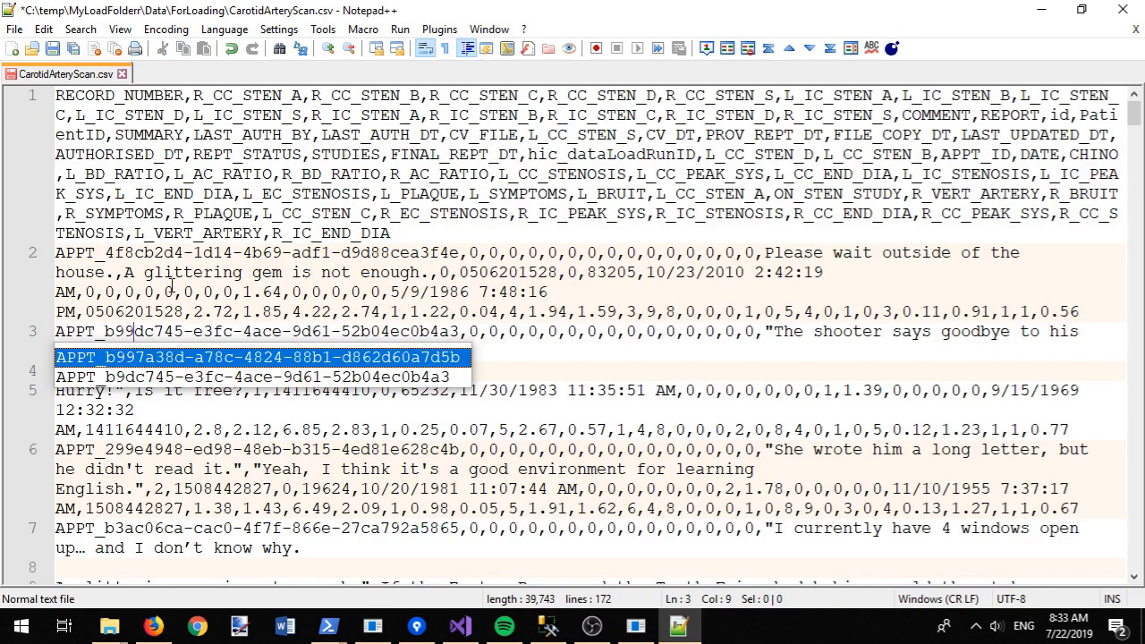
pyautogui.click(171, 272)
# Step: Add '(as long as you work hard)' after 'learning' on line 6 and save
pyautogui.scroll(-4, 377, 347)
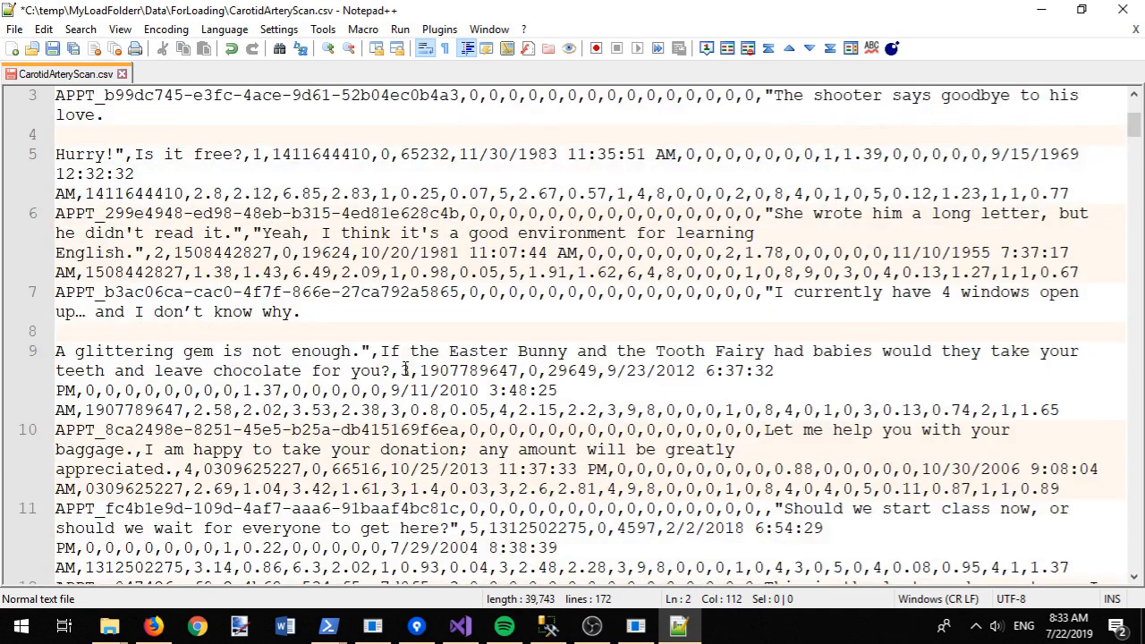
pyautogui.doubleClick(718, 232)
pyautogui.press('End')
pyautogui.click(780, 233)
pyautogui.write('(as long as you work hard)')
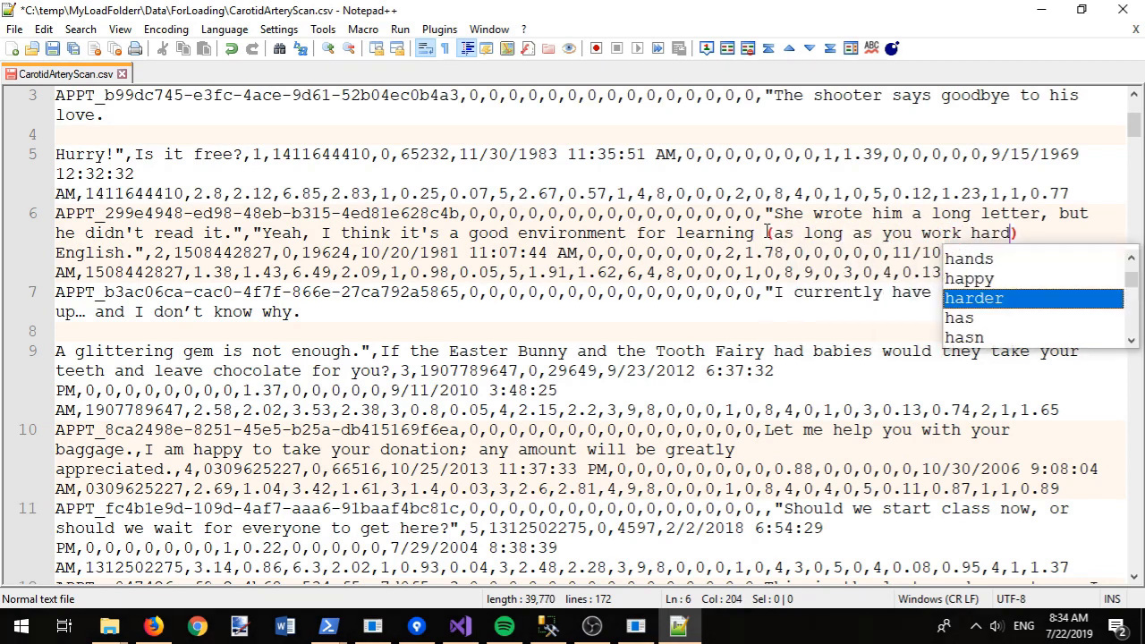
pyautogui.hotkey('ctrl', 's')
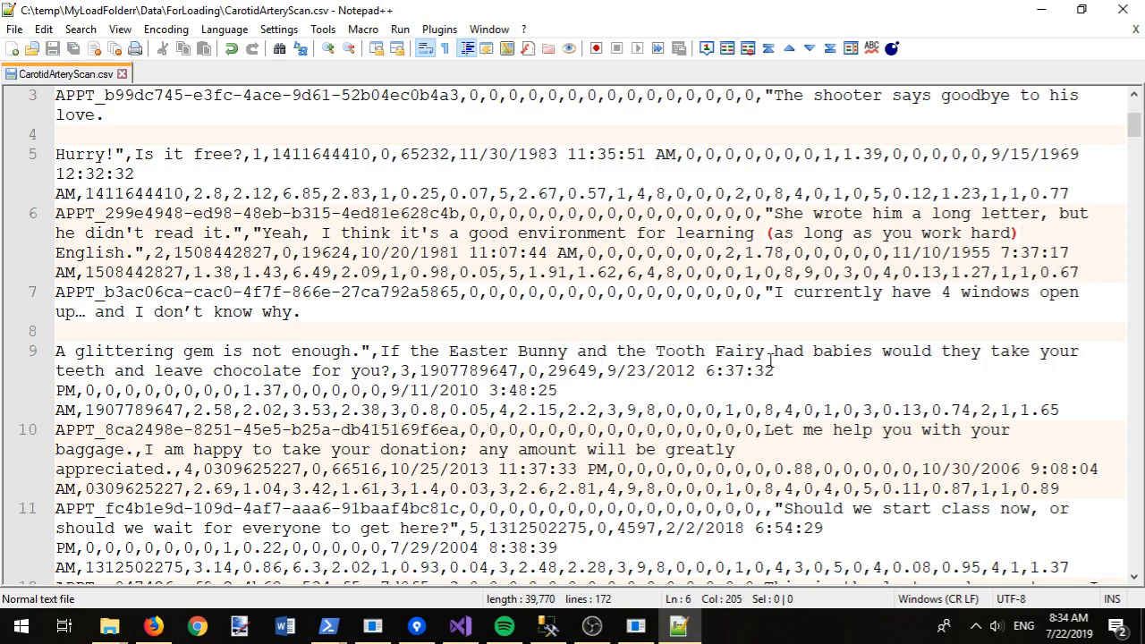
# Step: Add '(which would be wierd)' after 'babies' on line 9, save, and close Notepad++
pyautogui.click(877, 350)
pyautogui.write('(which would be ')
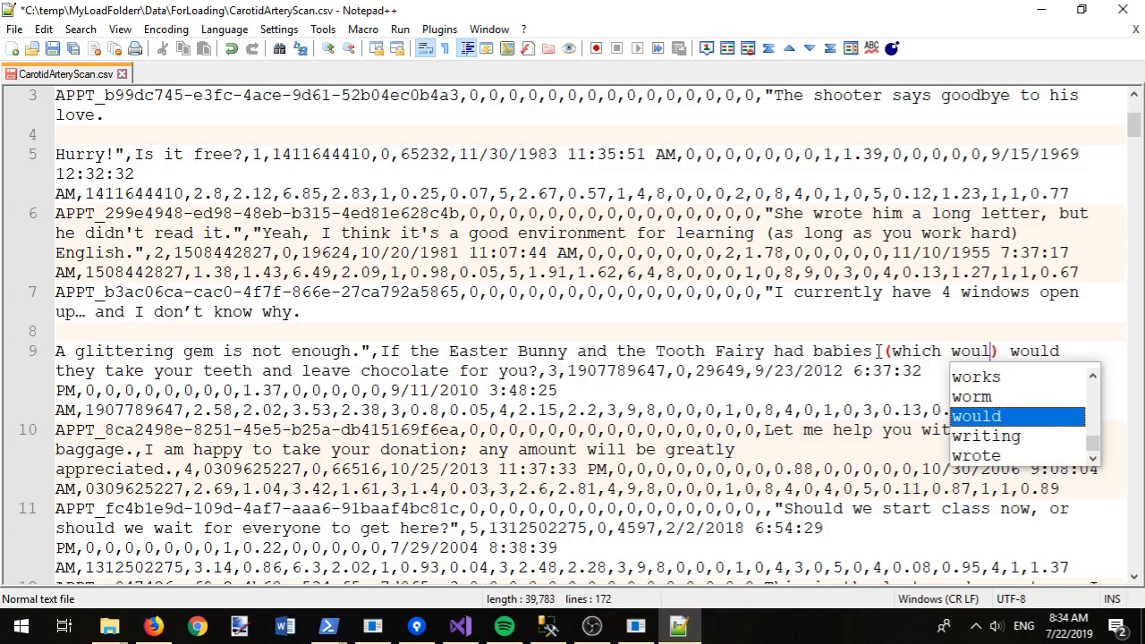
pyautogui.write('wierd')
pyautogui.hotkey('ctrl', 's')
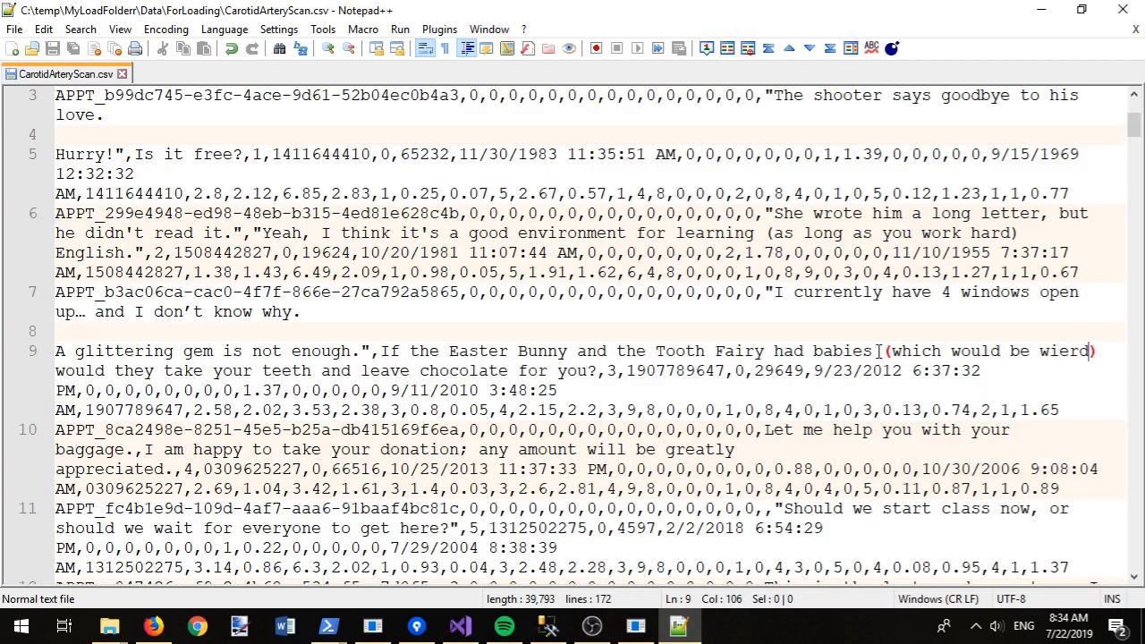
pyautogui.click(122, 73)
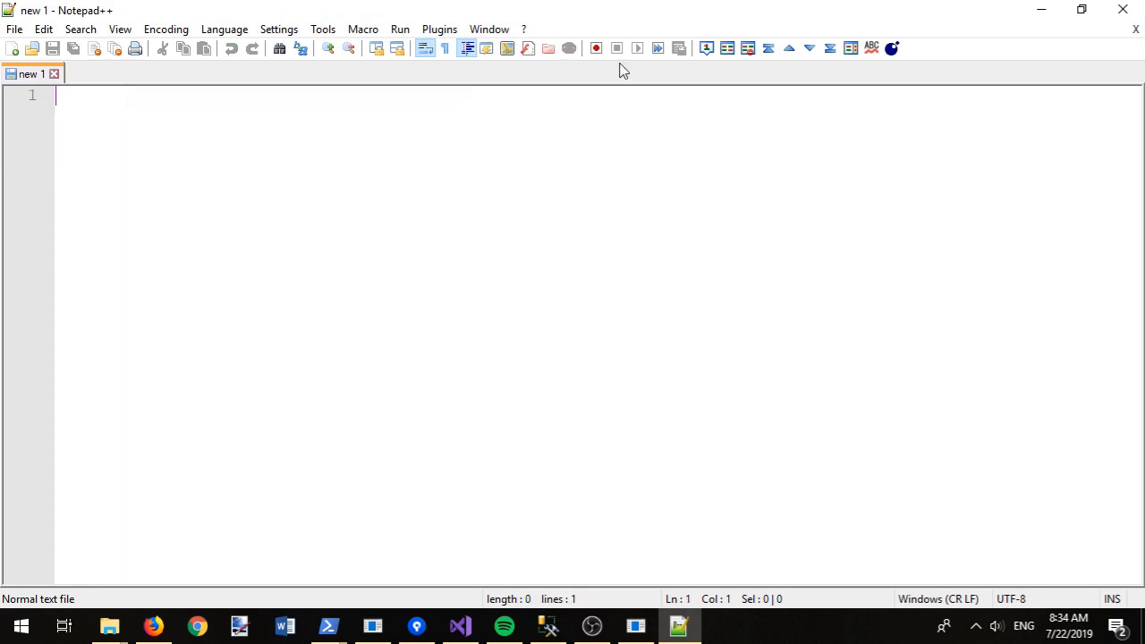
pyautogui.click(1123, 9)
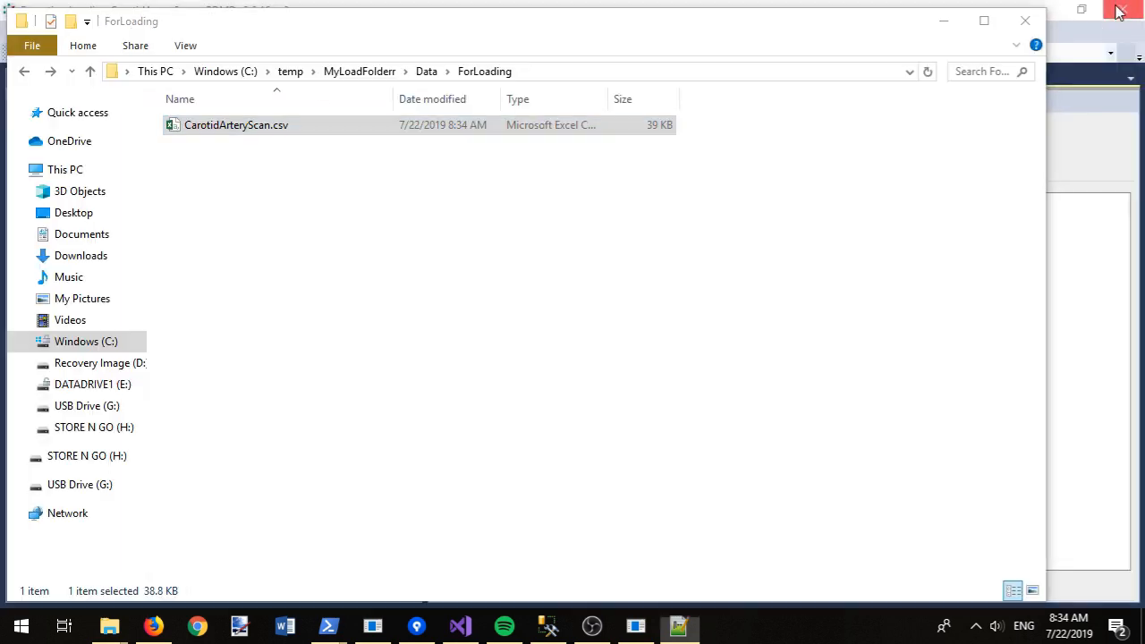
pyautogui.click(943, 21)
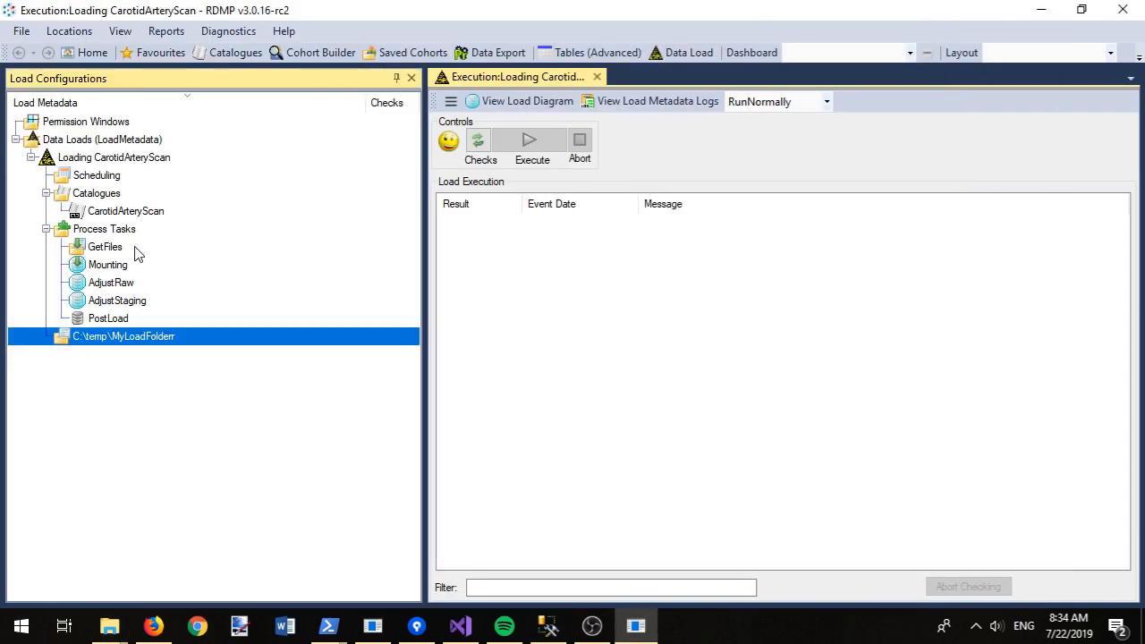
# Step: Add an AnySeparatorFileAttacher to the Mounting stage and review its failing checks
pyautogui.rightClick(99, 267)
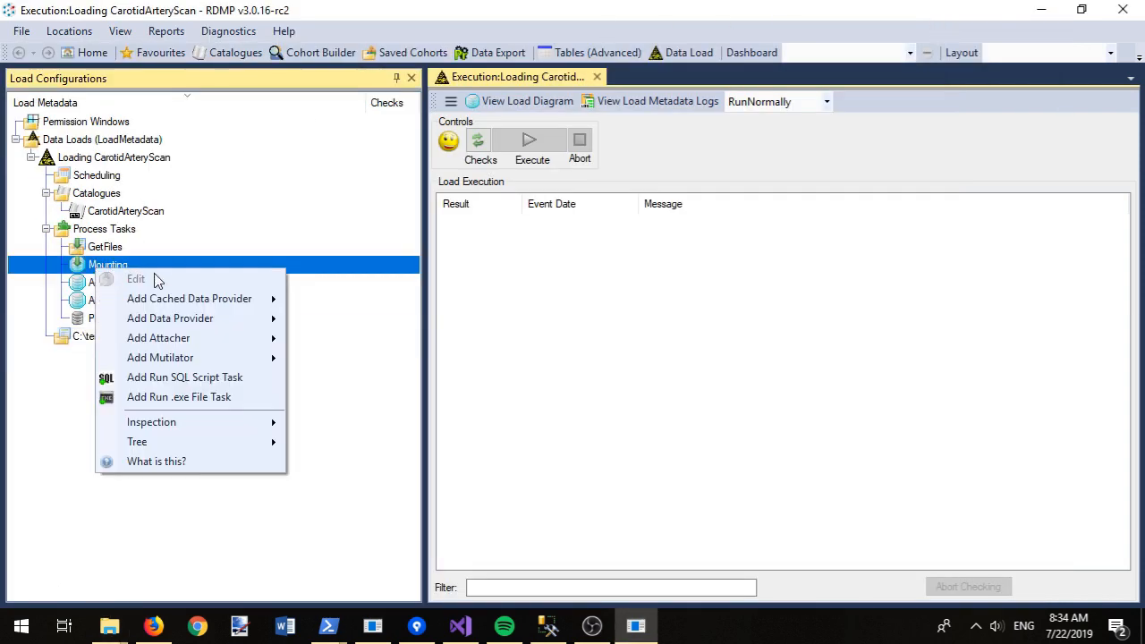
pyautogui.moveTo(212, 340)
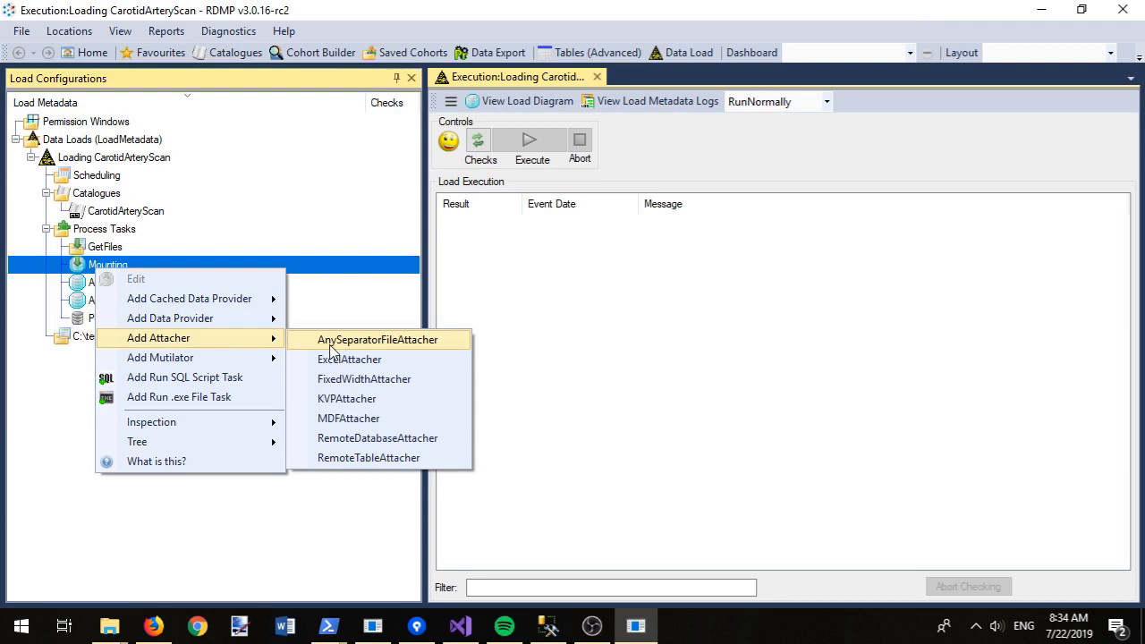
pyautogui.click(395, 345)
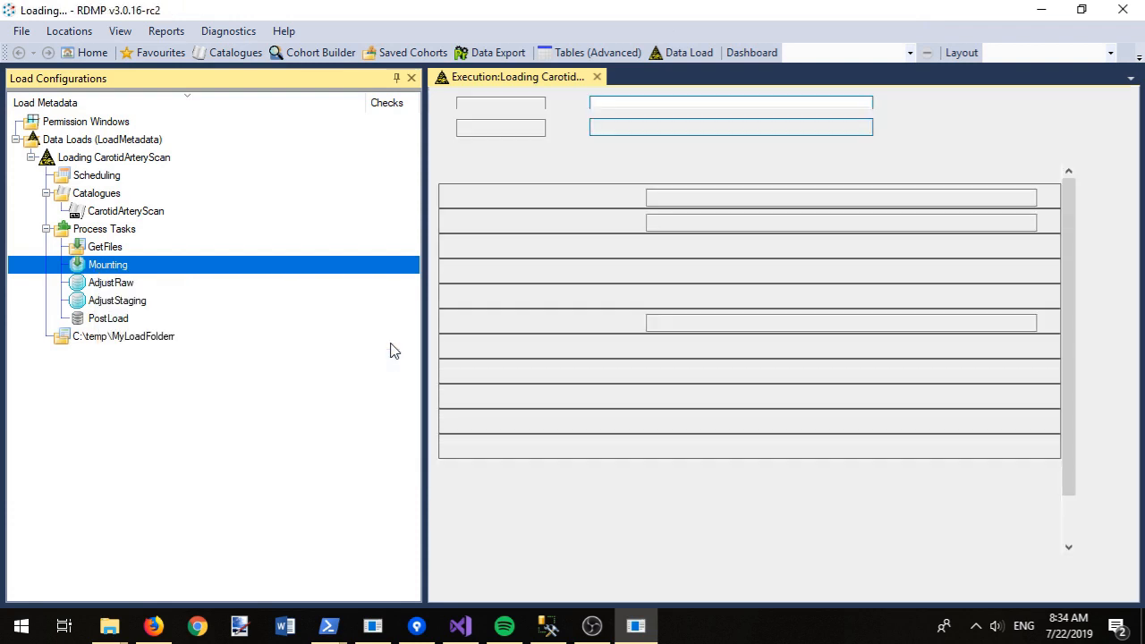
pyautogui.click(397, 79)
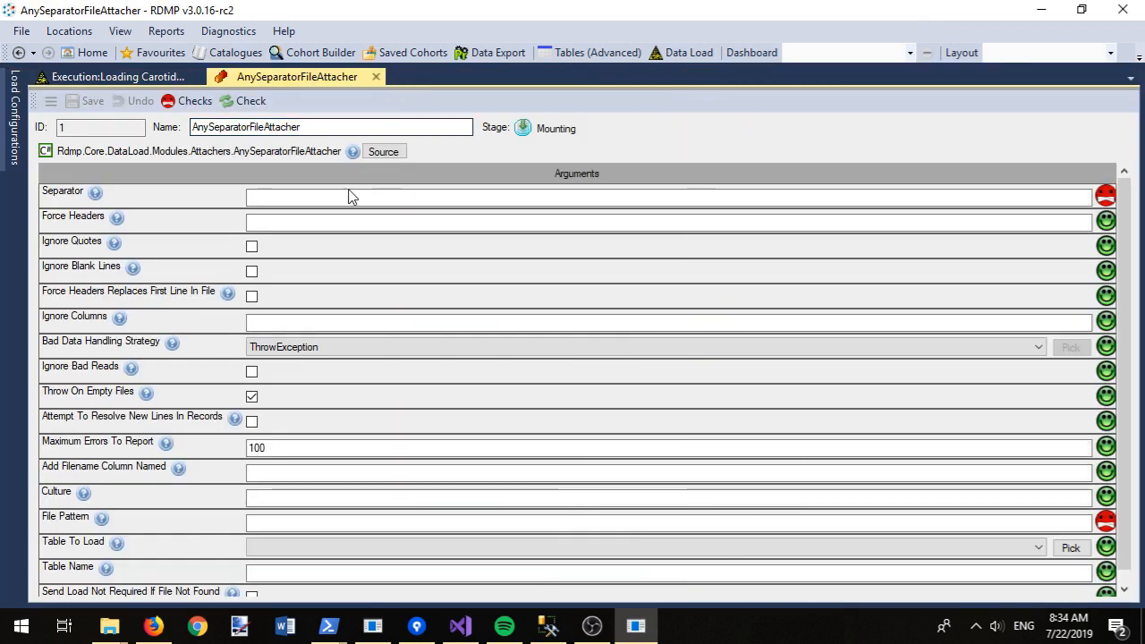
pyautogui.click(205, 109)
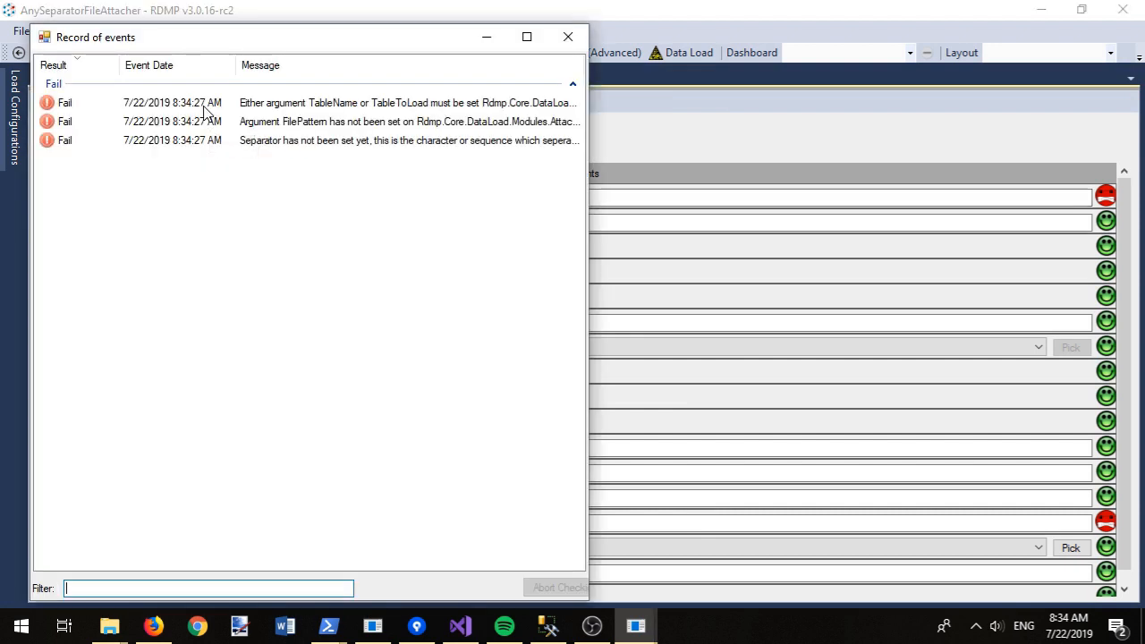
pyautogui.moveTo(589, 103); pyautogui.dragTo(874, 112)
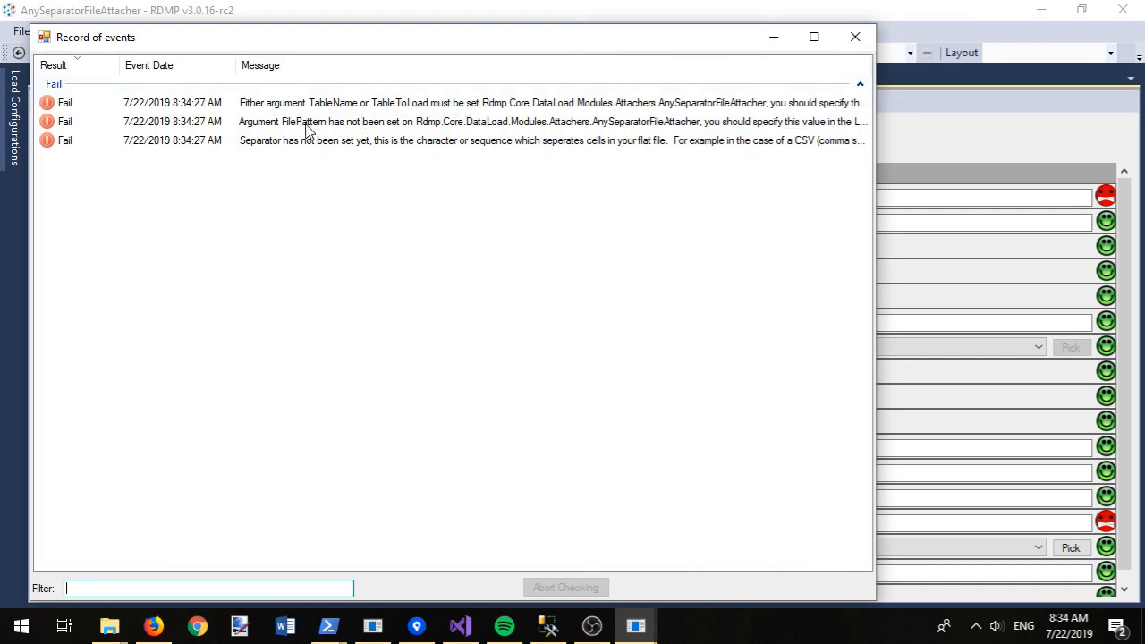
pyautogui.click(855, 37)
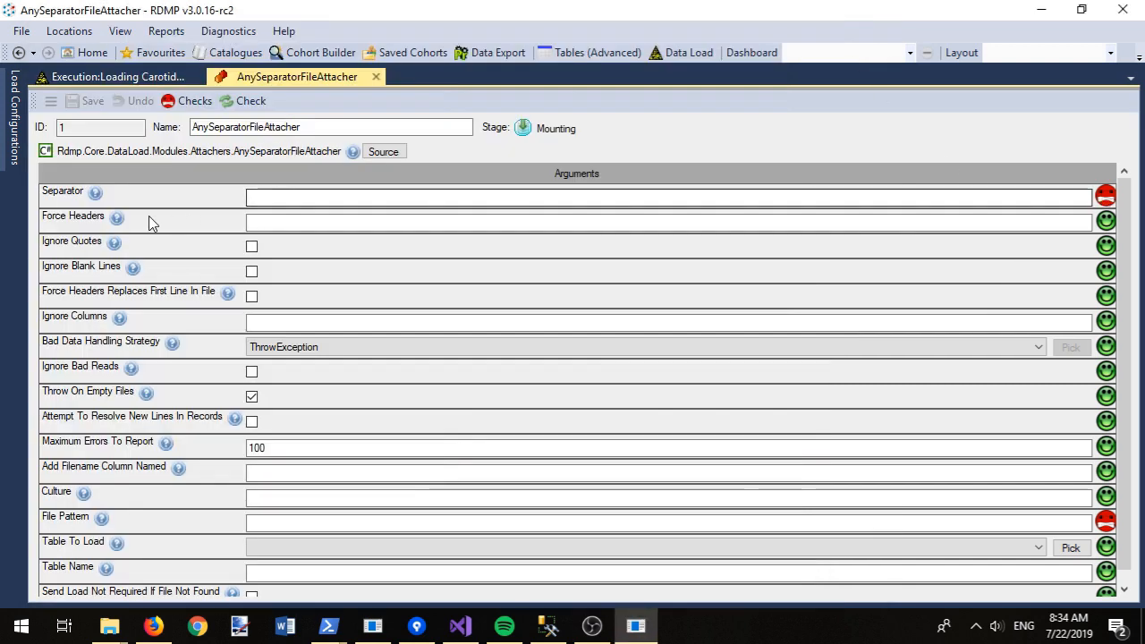
# Step: Set separator ',', table test7.CarotidArteryScan and file pattern *.csv, then re-check
pyautogui.moveTo(97, 196)
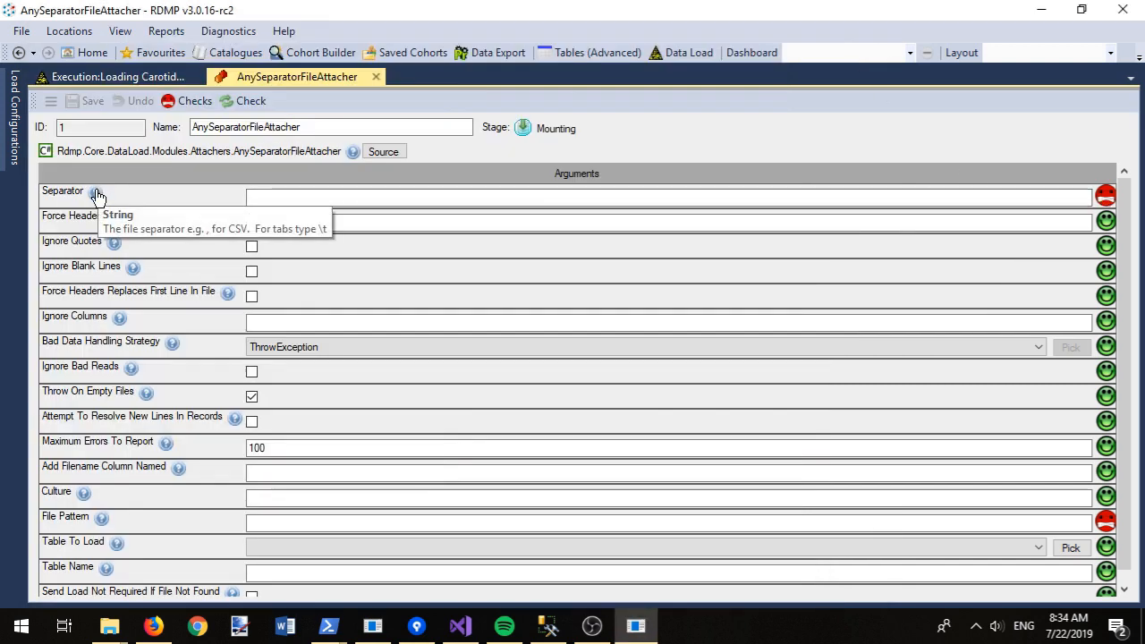
pyautogui.click(331, 198)
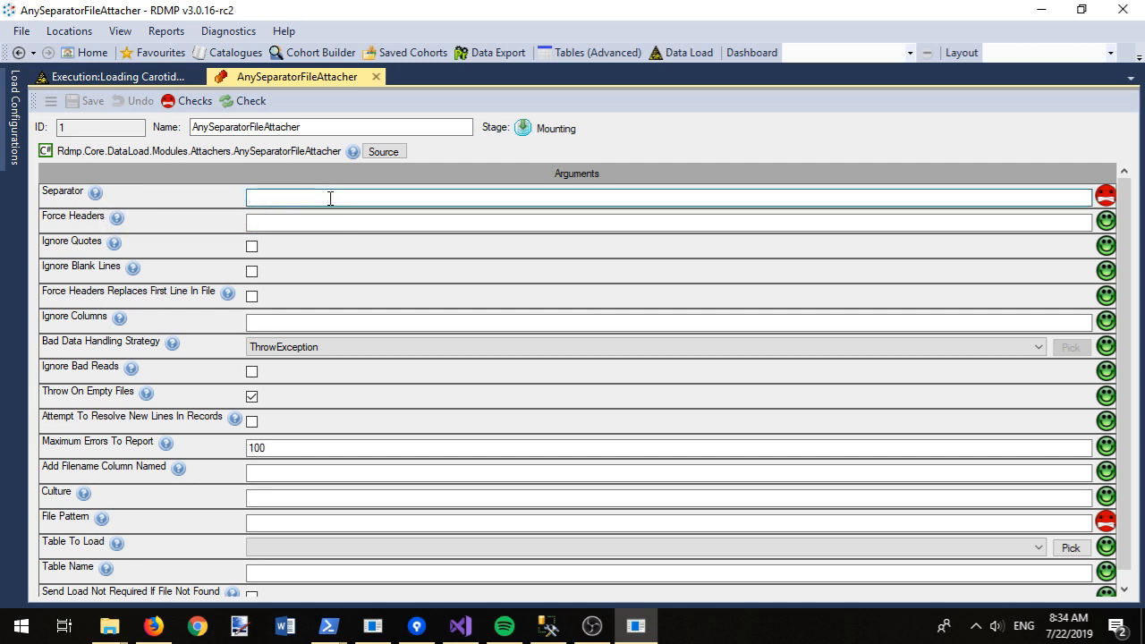
pyautogui.write(',')
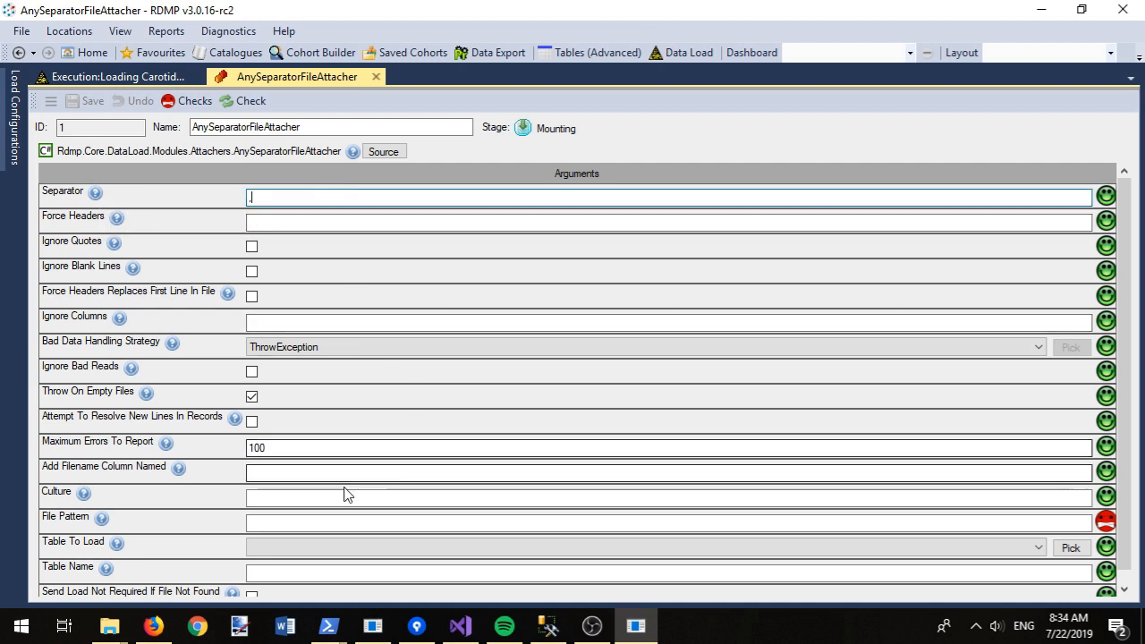
pyautogui.click(268, 547)
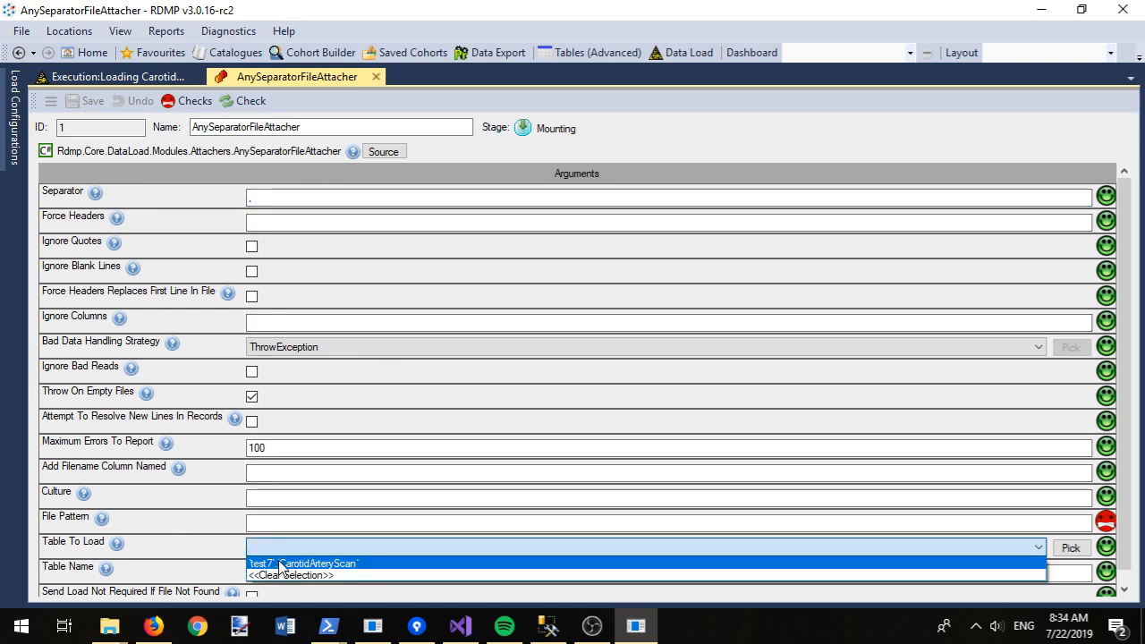
pyautogui.click(281, 564)
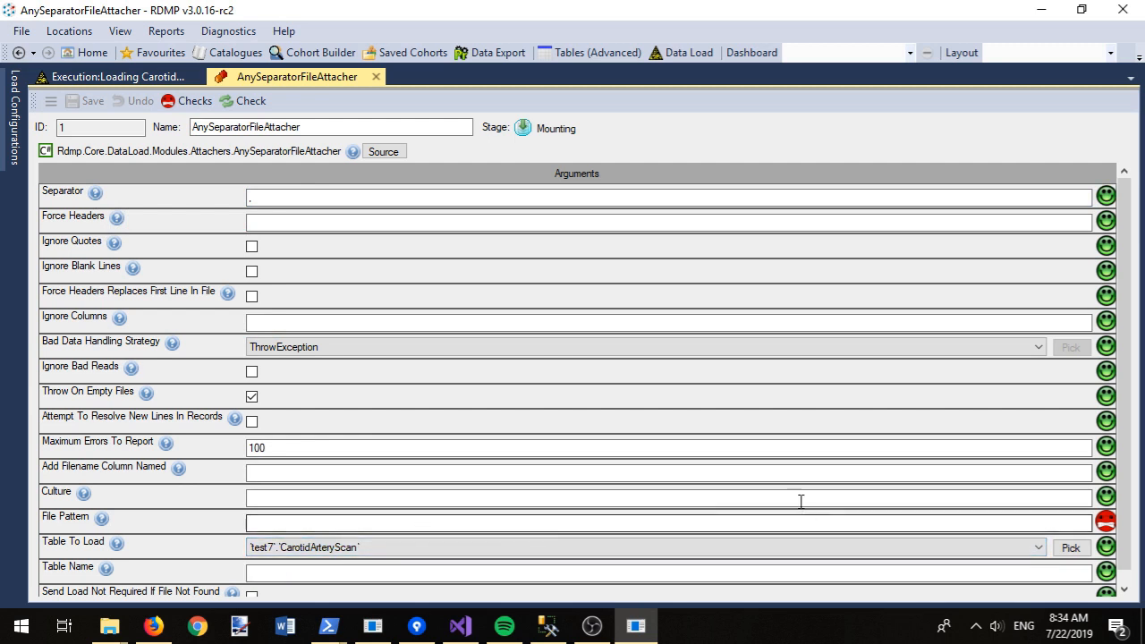
pyautogui.moveTo(103, 524)
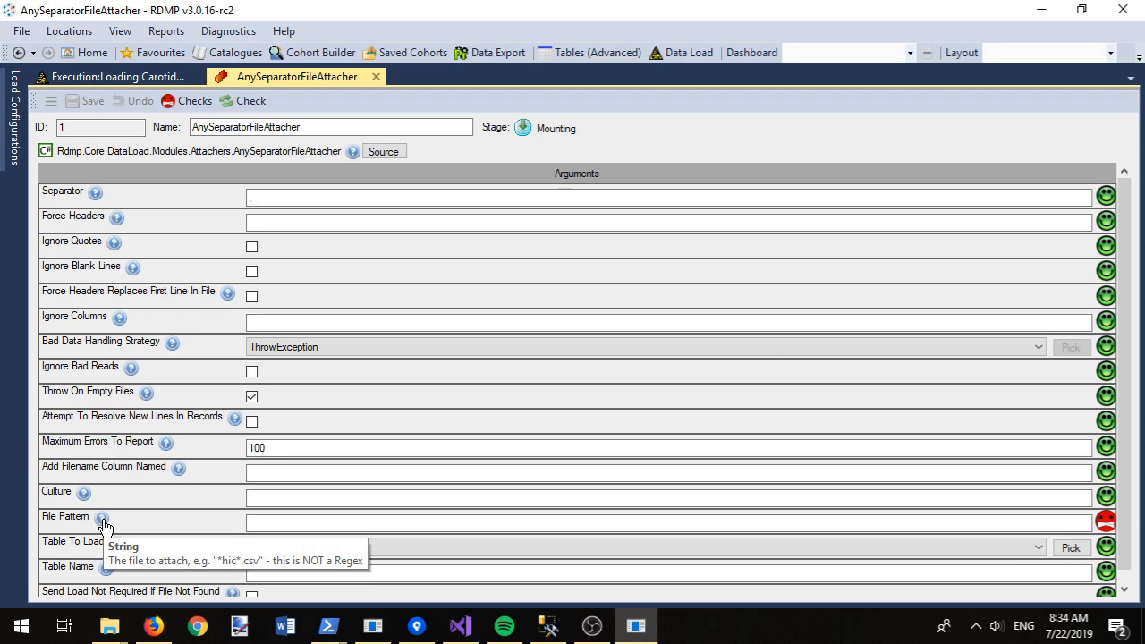
pyautogui.click(259, 523)
pyautogui.write('*')
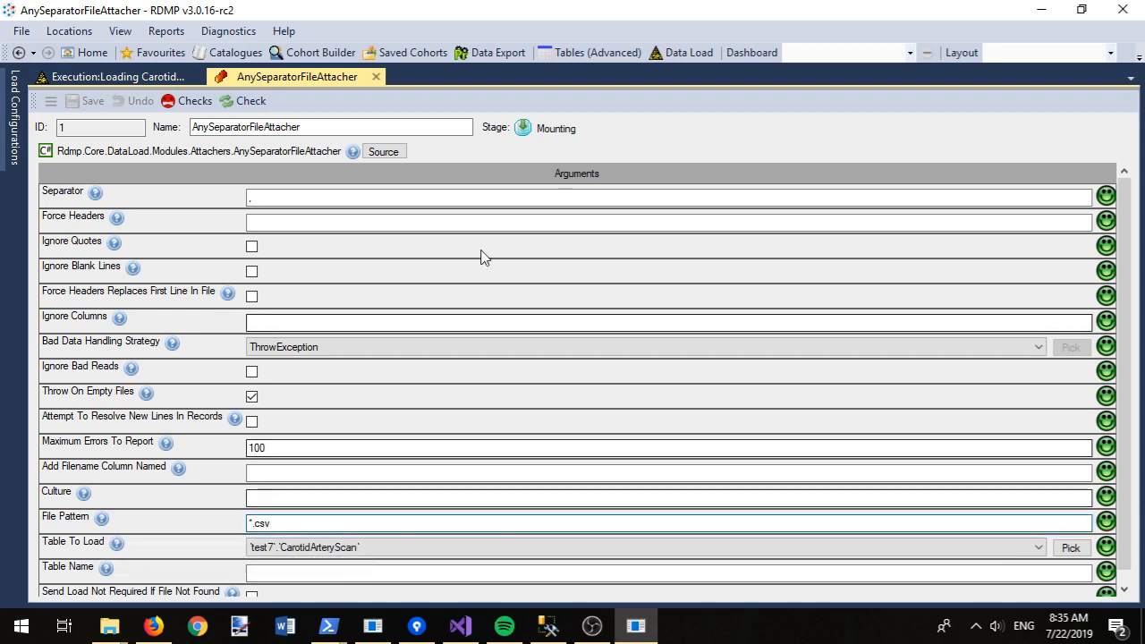
pyautogui.click(243, 102)
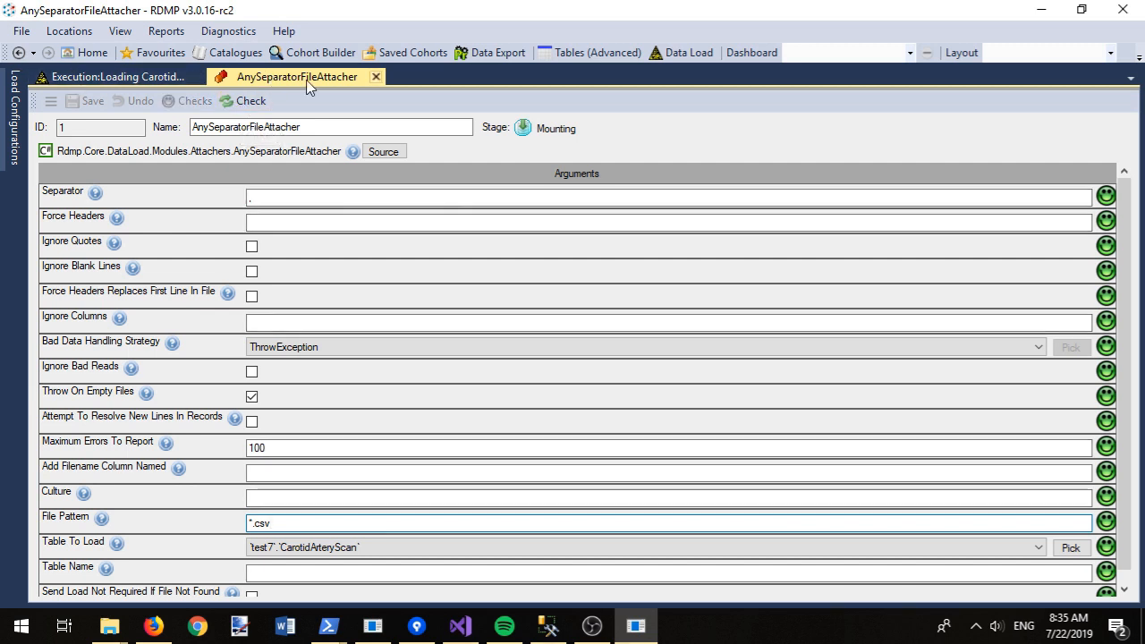
# Step: Run the pre-execution checks for the Loading CarotidArteryScan load
pyautogui.rightClick(309, 85)
pyautogui.click(366, 150)
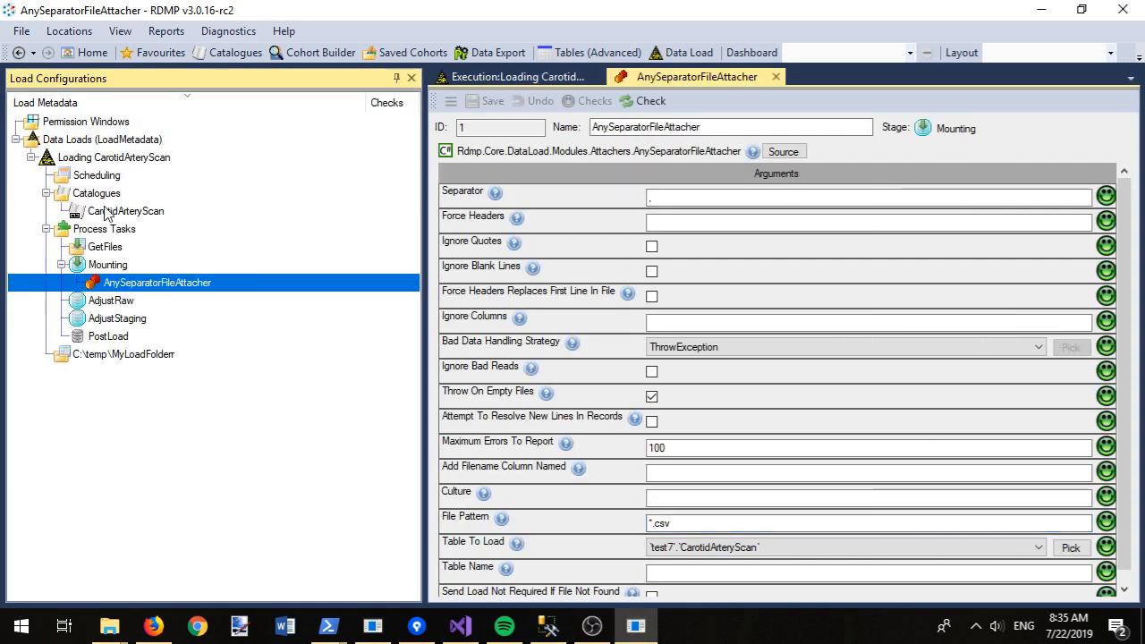
pyautogui.rightClick(80, 160)
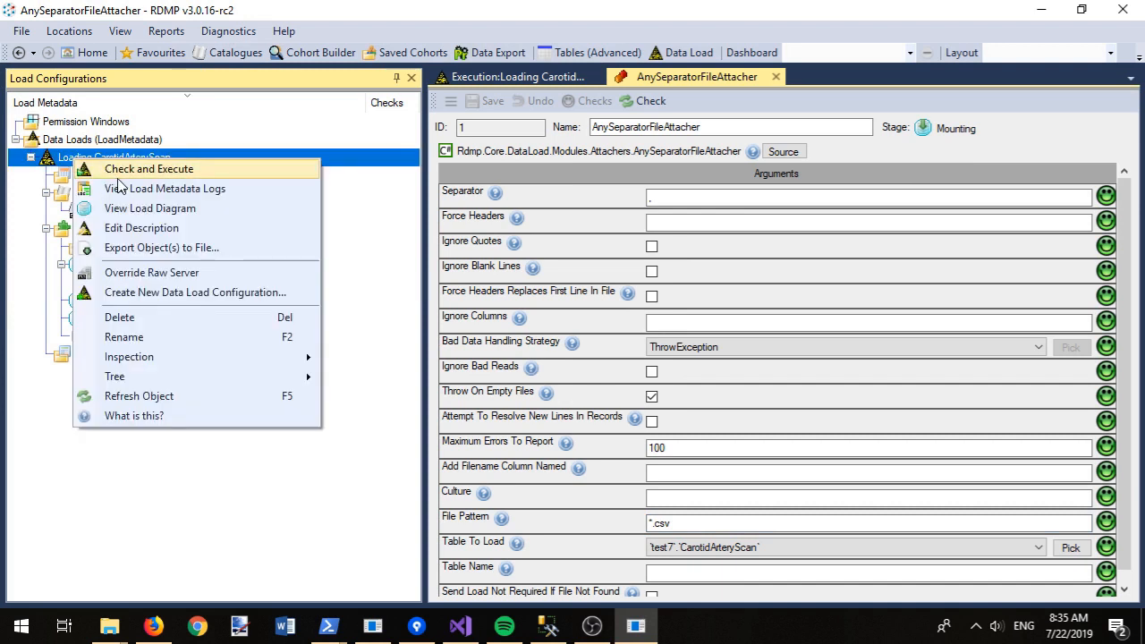
pyautogui.click(123, 172)
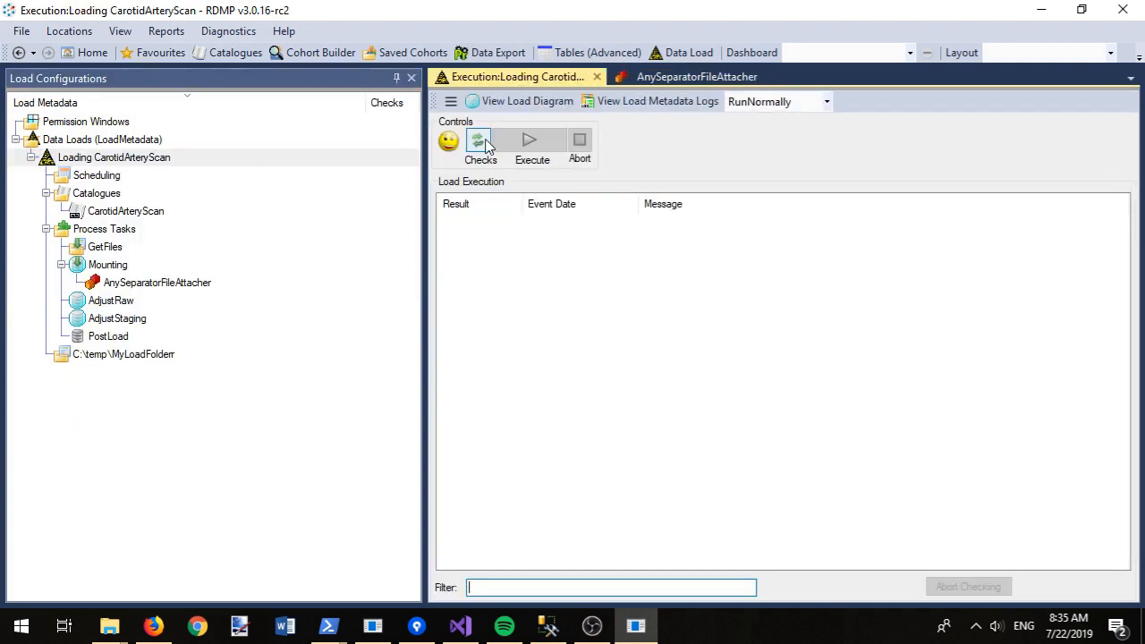
pyautogui.click(481, 145)
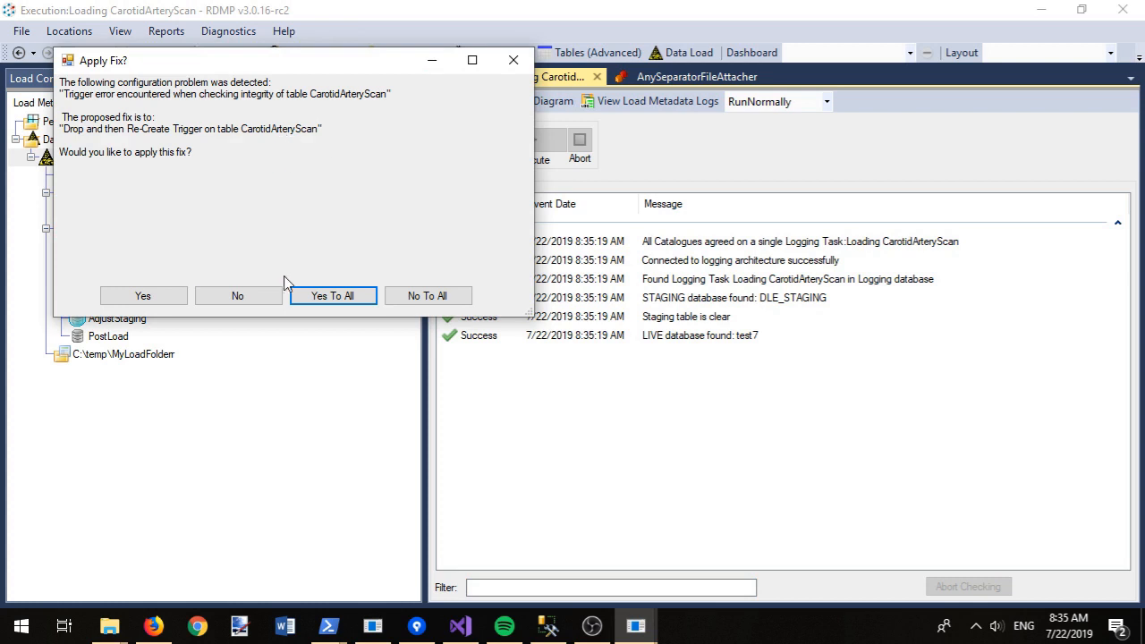
# Step: Accept the proposed fixes for the trigger, configuration and column extractability
pyautogui.click(149, 298)
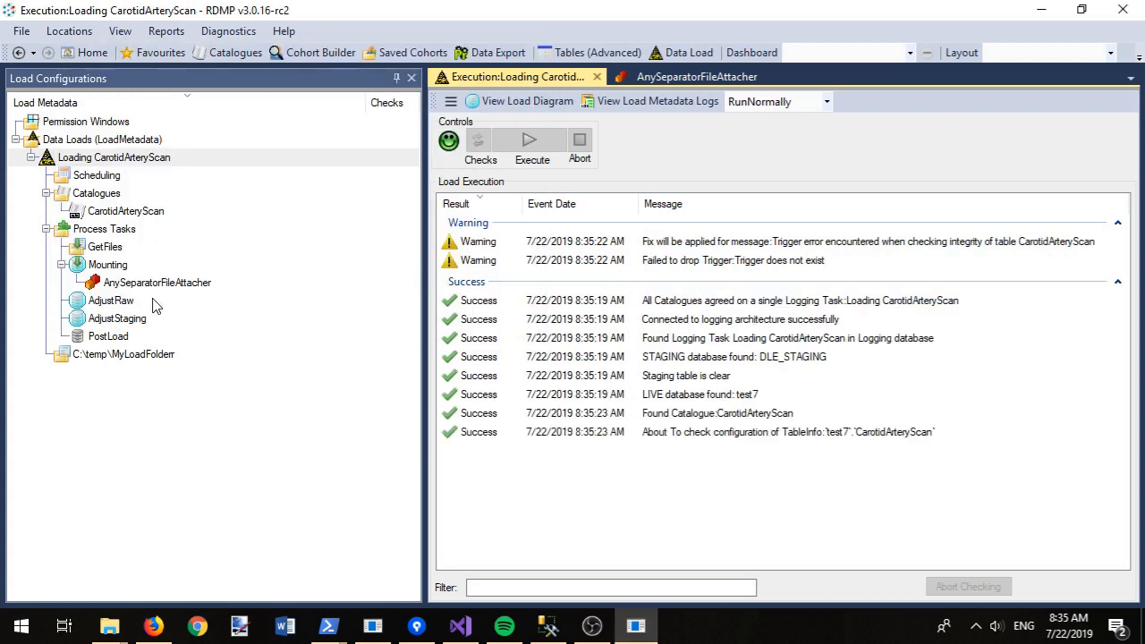
pyautogui.click(164, 317)
pyautogui.click(166, 333)
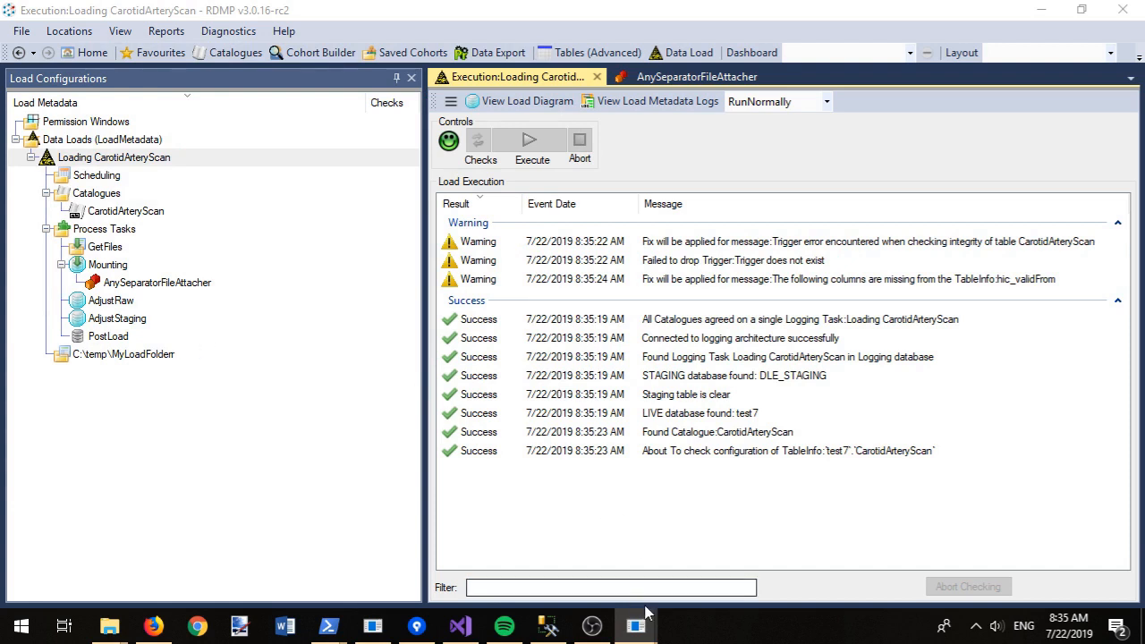
pyautogui.click(677, 554)
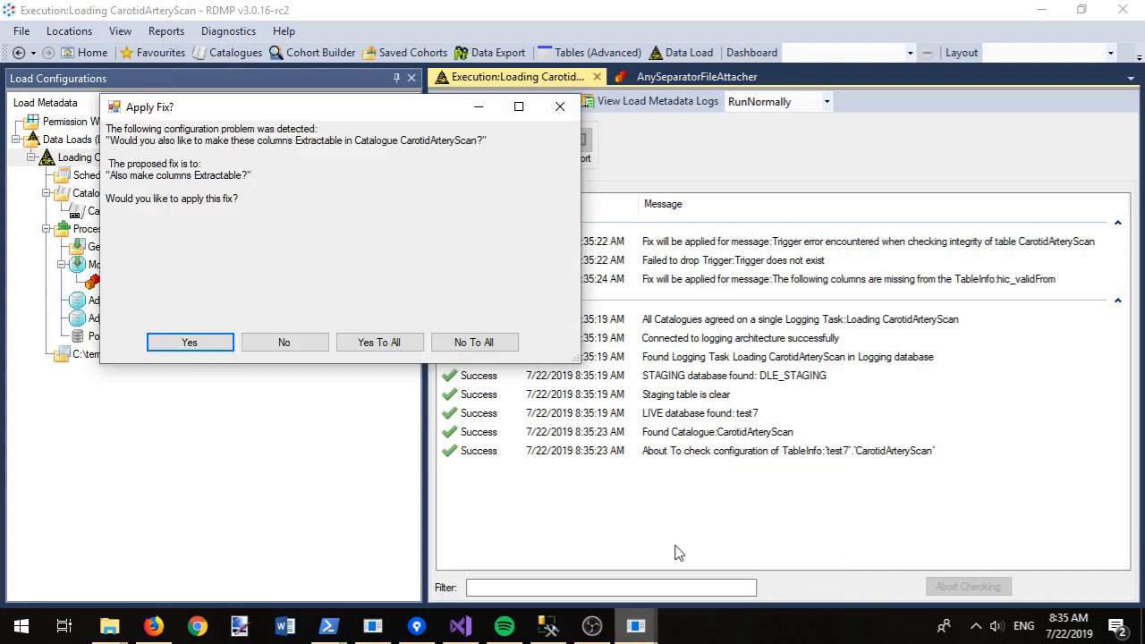
pyautogui.click(179, 348)
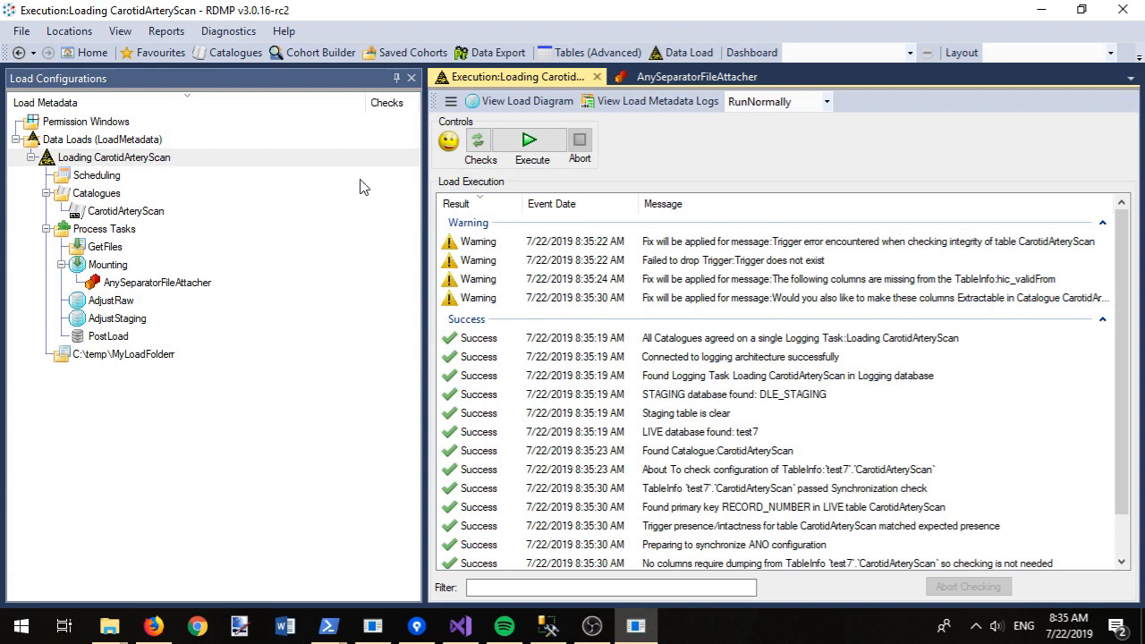
# Step: Execute the CarotidArteryScan load and open the FlatFileColumnCollection column-matching message
pyautogui.click(501, 146)
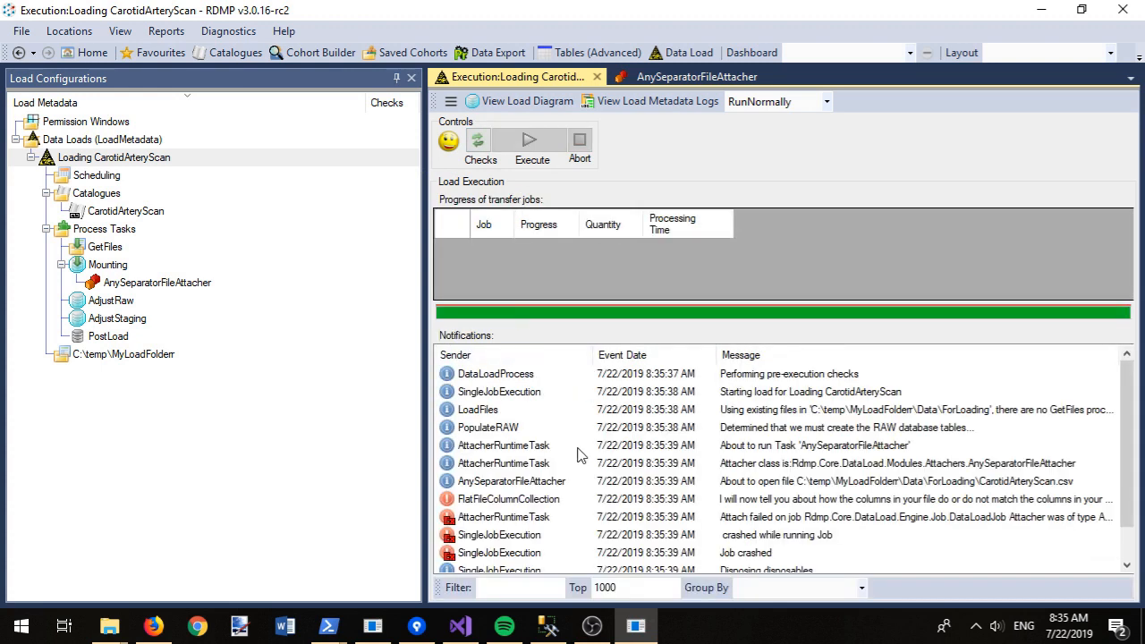
pyautogui.doubleClick(547, 499)
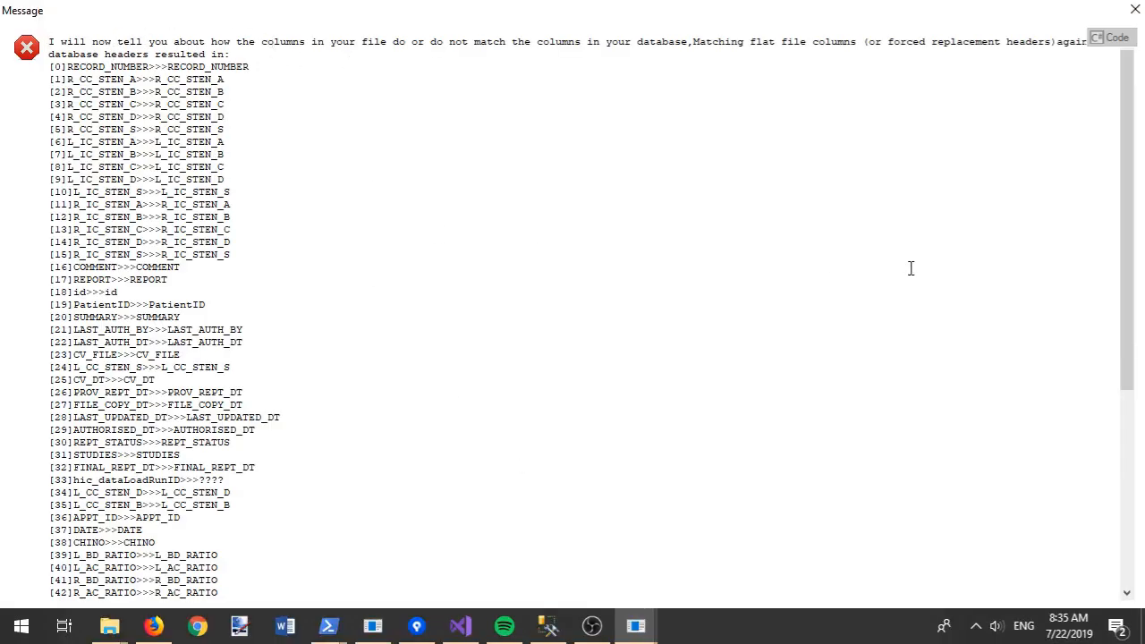
pyautogui.moveTo(1130, 171); pyautogui.dragTo(1144, 426)
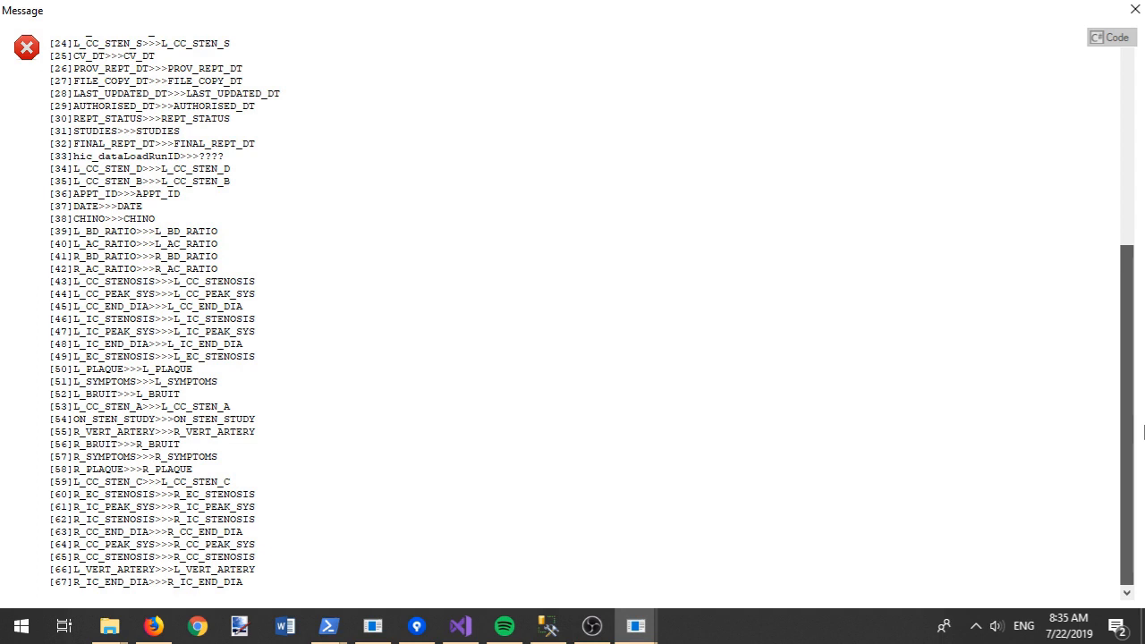
pyautogui.moveTo(1144, 419); pyautogui.dragTo(1144, 155)
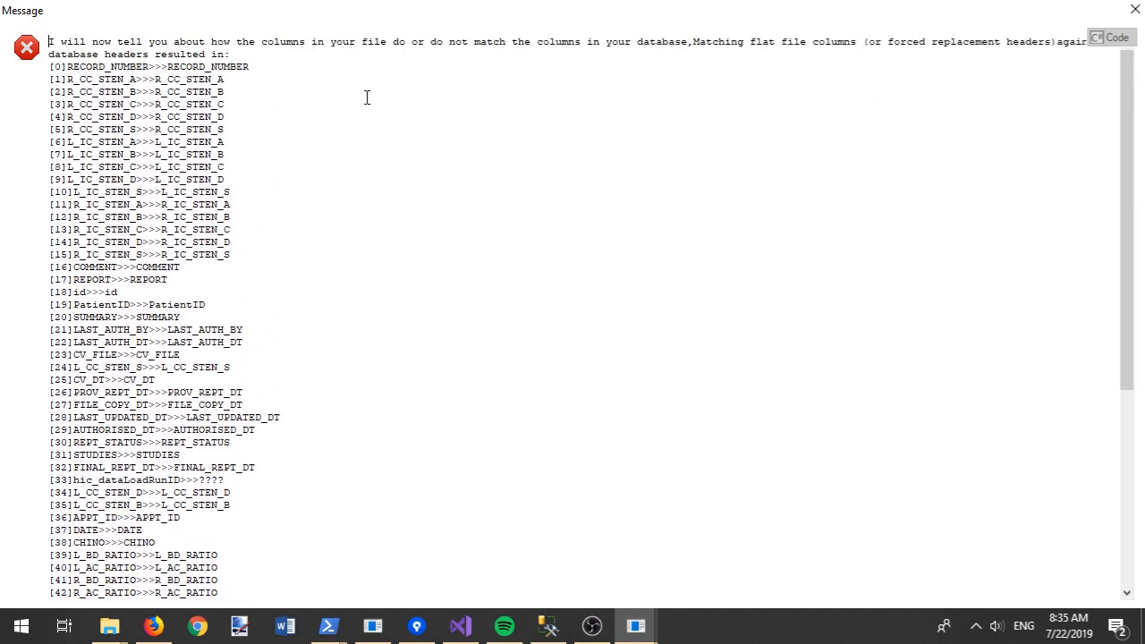
pyautogui.doubleClick(379, 12)
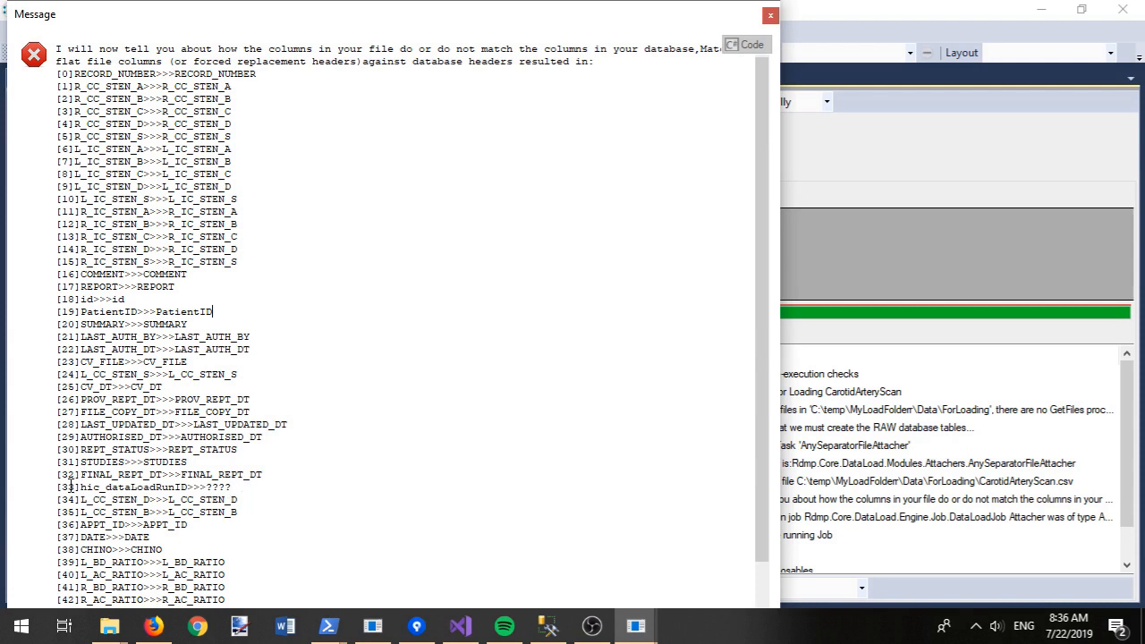
# Step: Select the unmatched column name hic_dataLoadRunID on line [33] and close the message
pyautogui.doubleClick(145, 489)
pyautogui.scroll(-5, 145, 489)
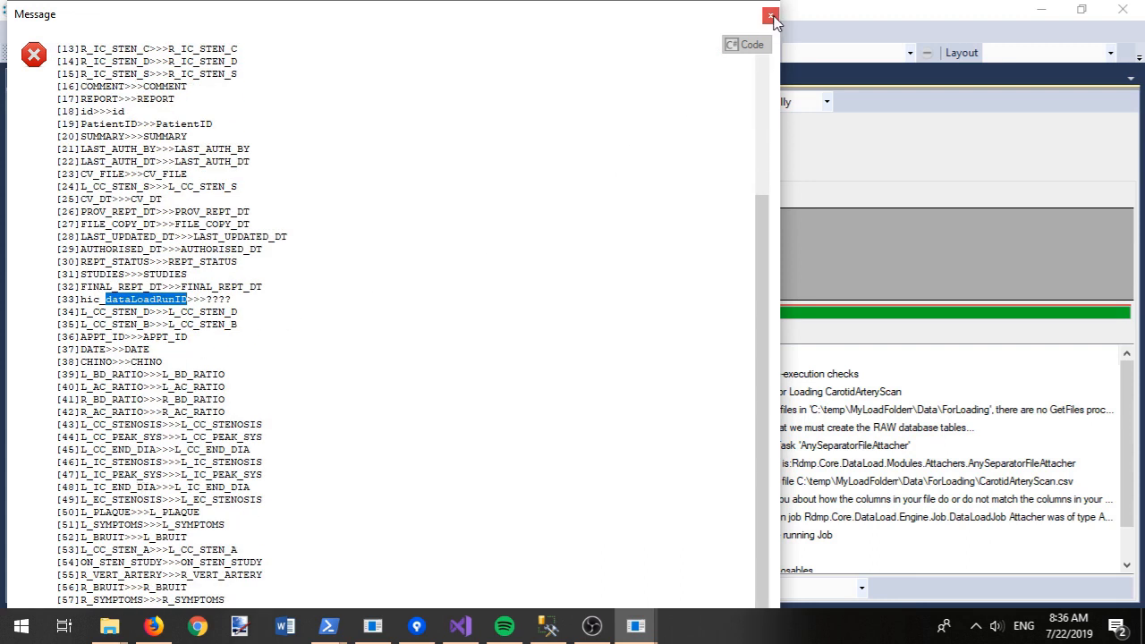
pyautogui.click(77, 301)
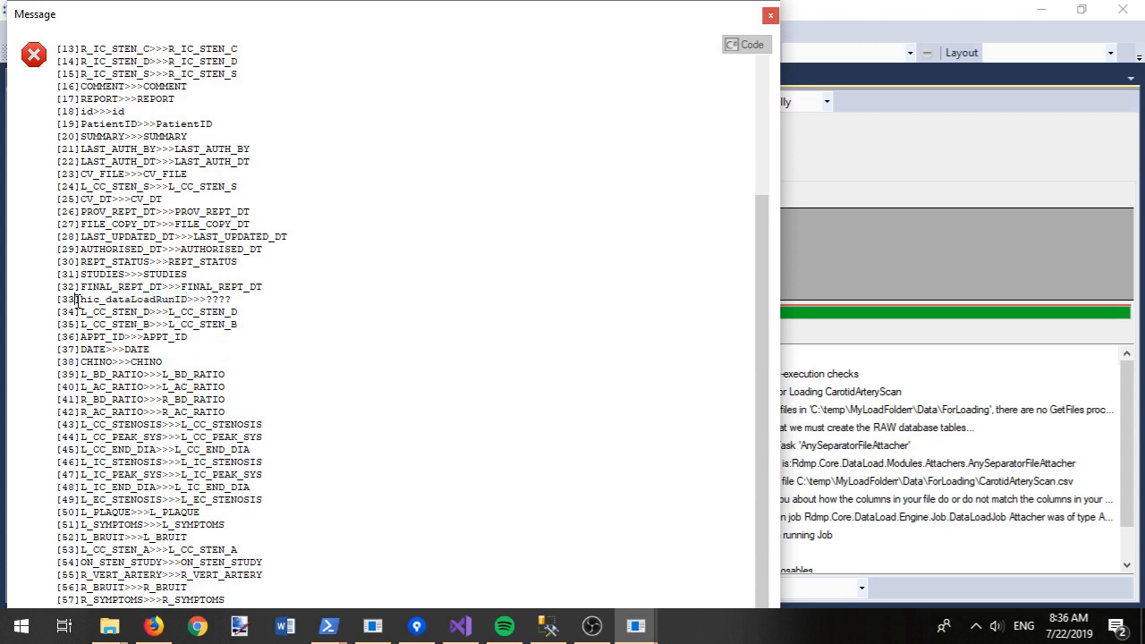
pyautogui.moveTo(81, 300); pyautogui.dragTo(130, 307)
pyautogui.hotkey('ctrl', 'c')
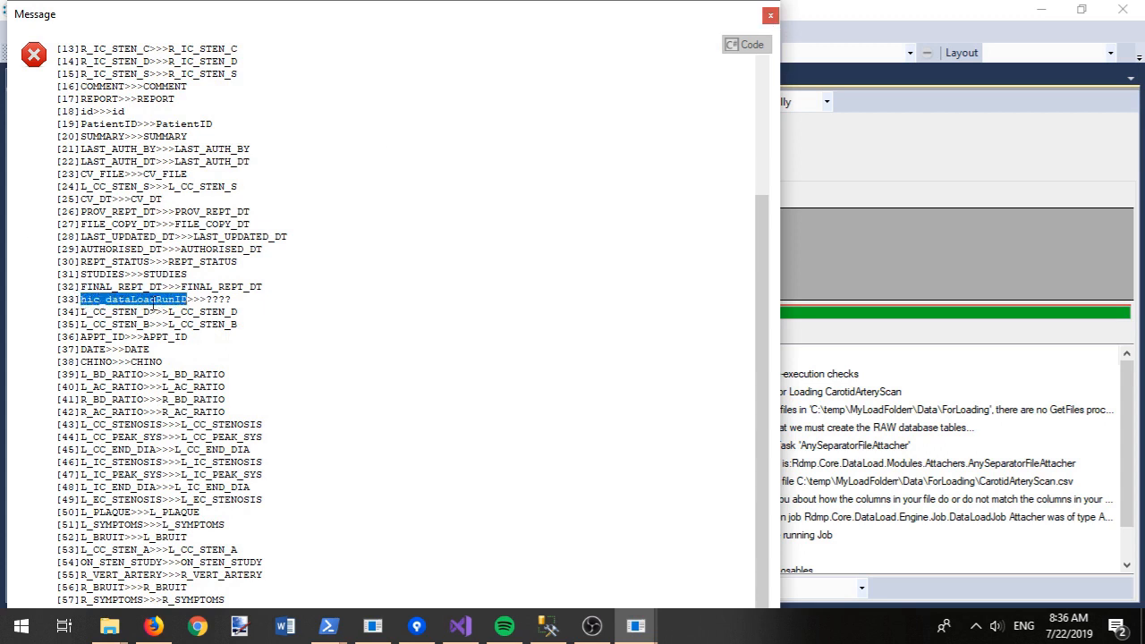
pyautogui.click(772, 18)
pyautogui.click(173, 287)
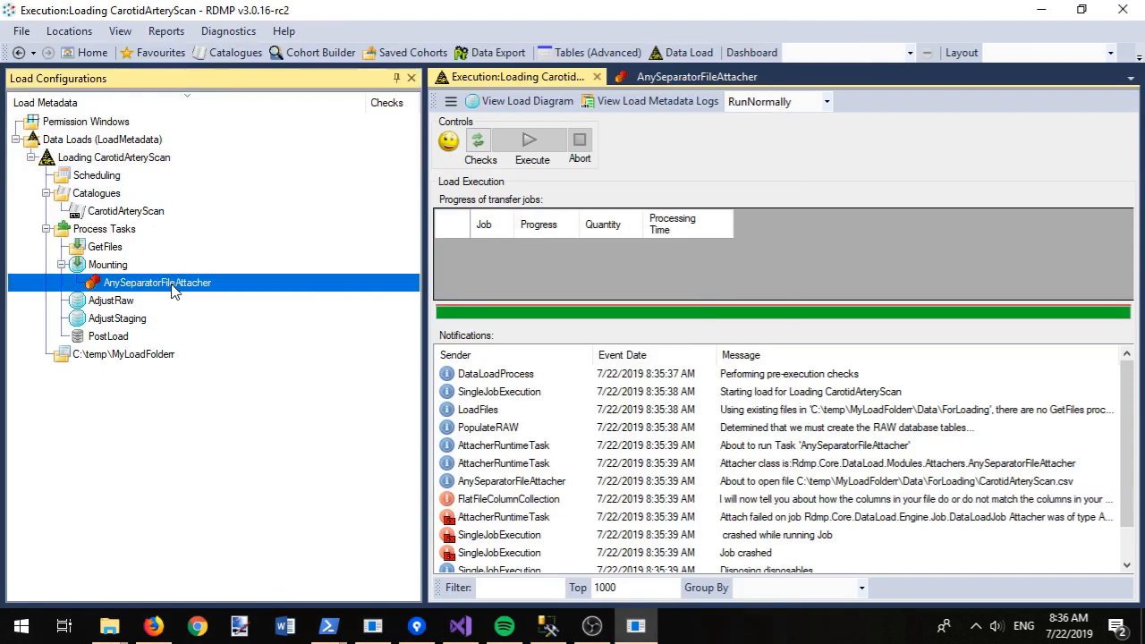
# Step: Paste hic_dataLoadRunID into the AnySeparatorFileAttacher's Ignore Columns and close its settings
pyautogui.rightClick(173, 288)
pyautogui.click(206, 296)
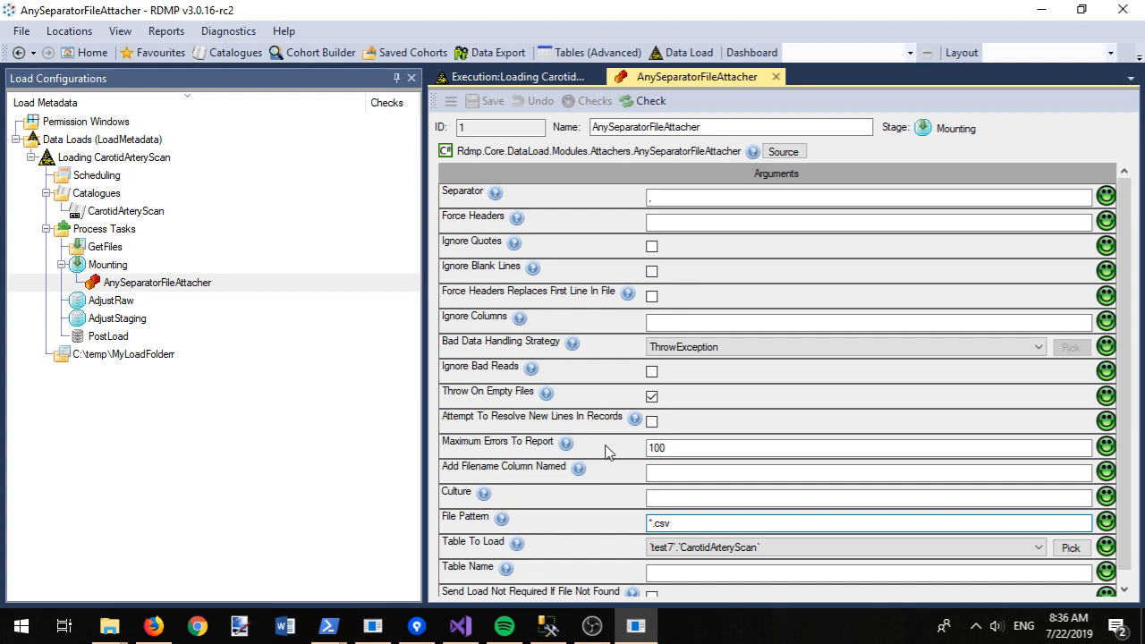
pyautogui.click(694, 321)
pyautogui.hotkey('ctrl', 'v')
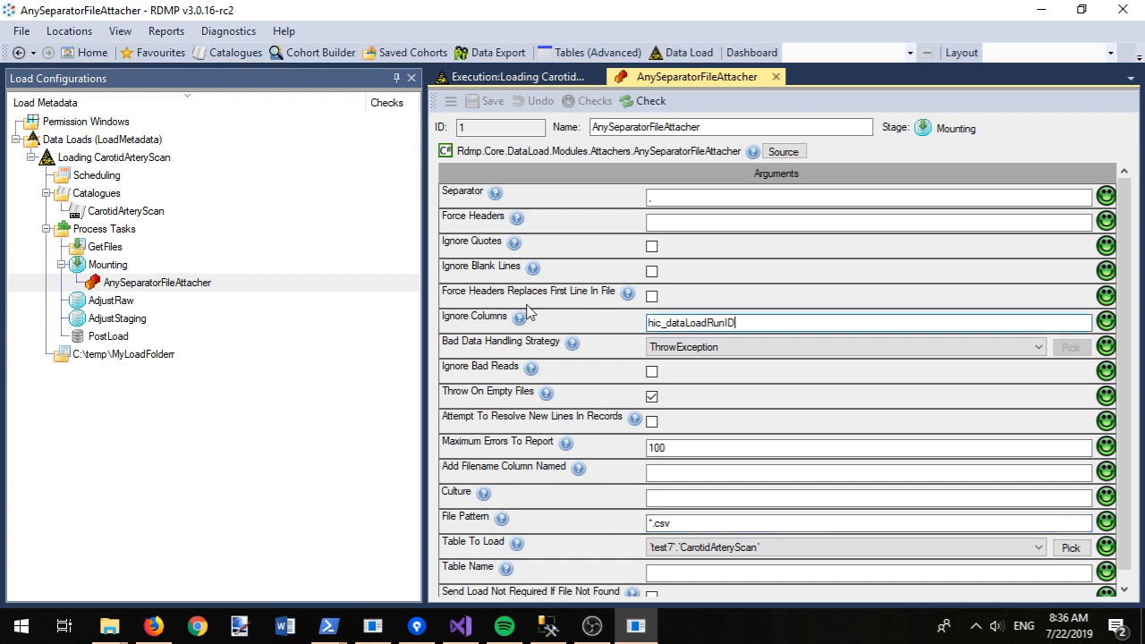
pyautogui.moveTo(521, 324)
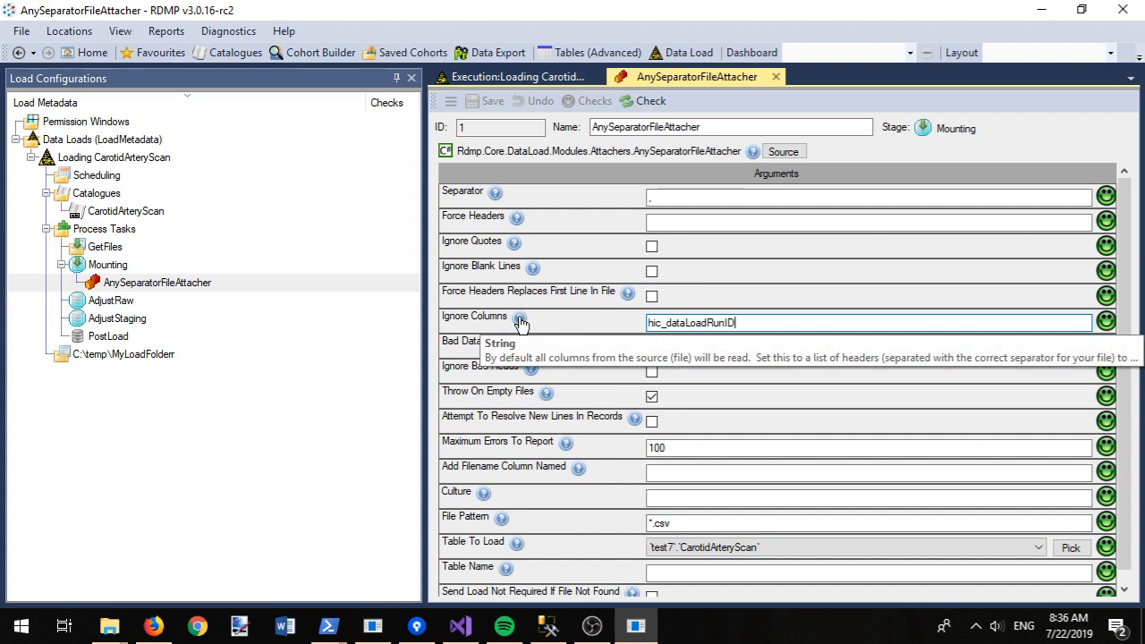
pyautogui.click(520, 322)
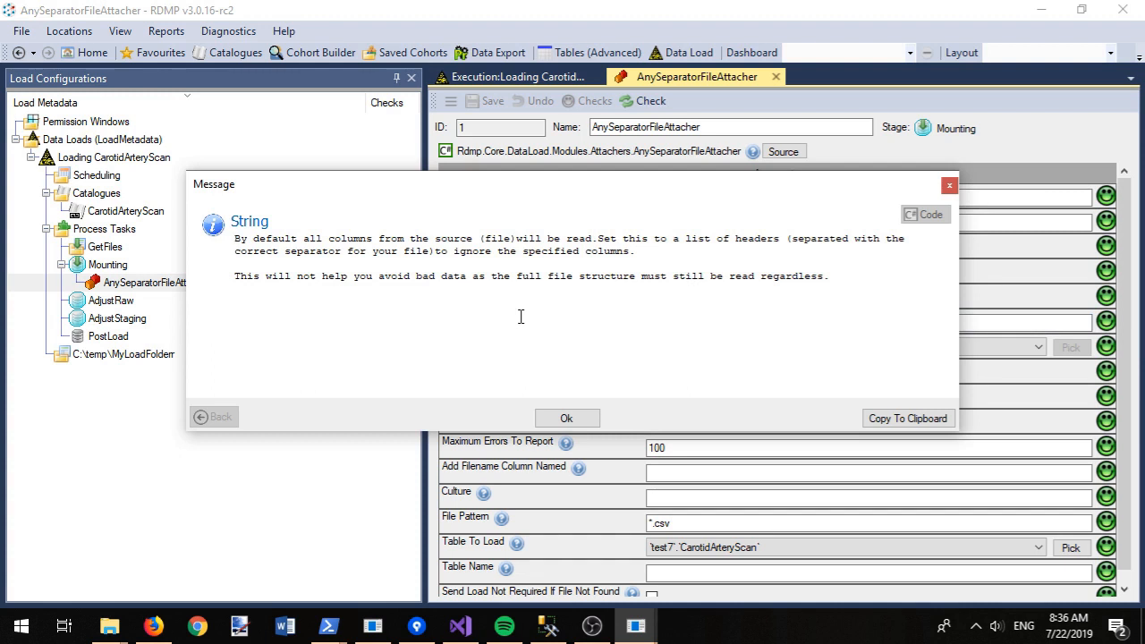
pyautogui.click(566, 419)
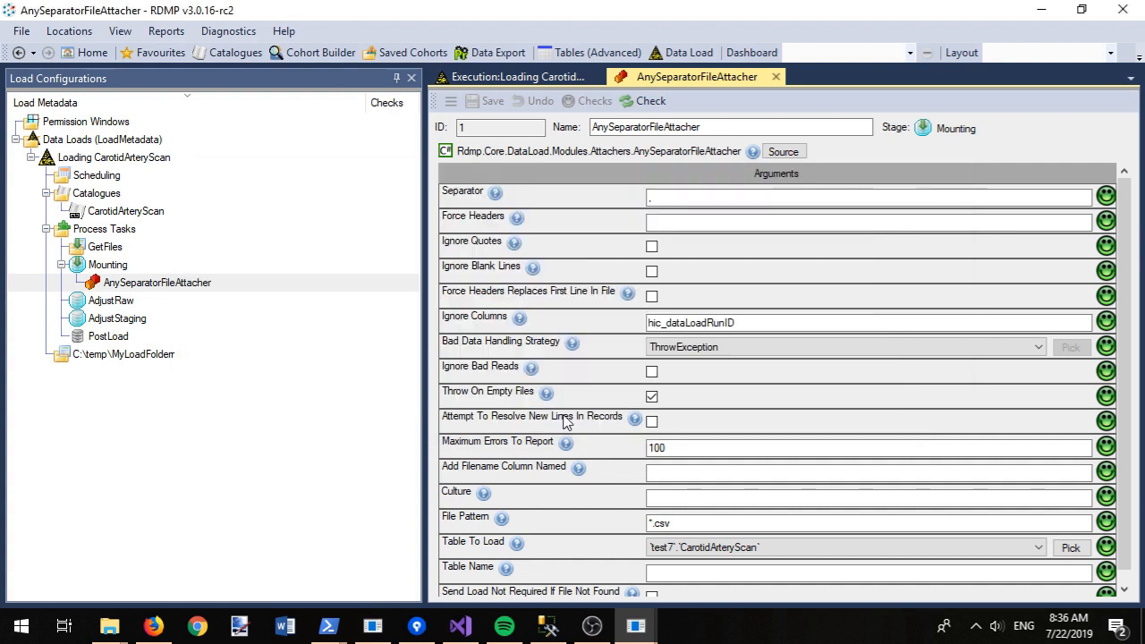
pyautogui.click(777, 77)
# Step: Re-check the CarotidArteryScan load, drop the leftover test7_RAW, execute it, and view its run history
pyautogui.click(484, 147)
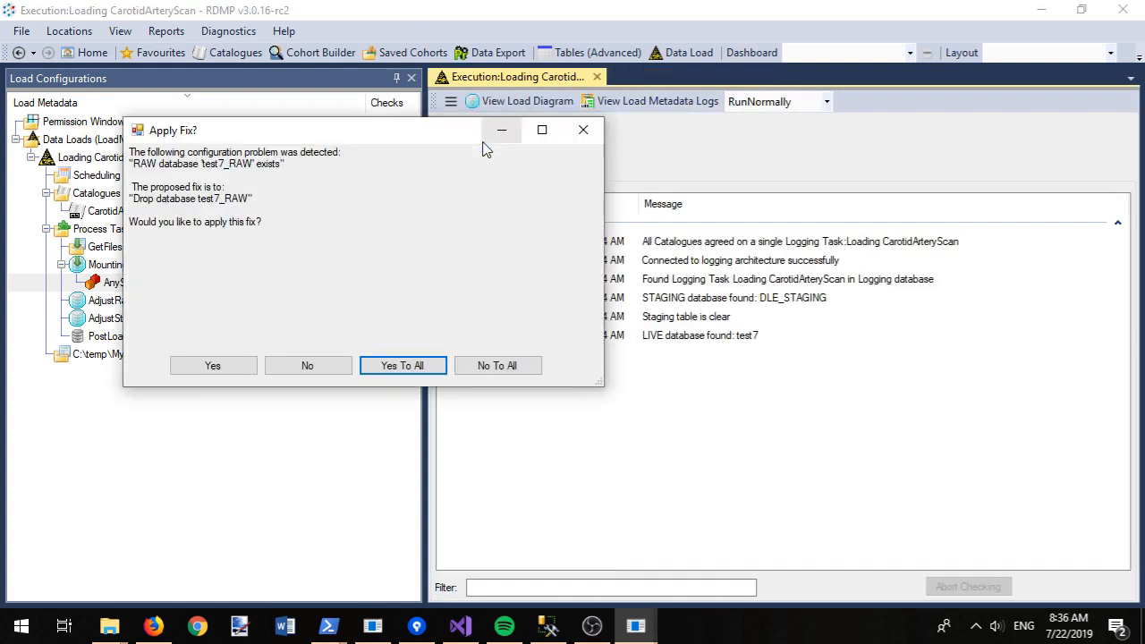
pyautogui.click(400, 366)
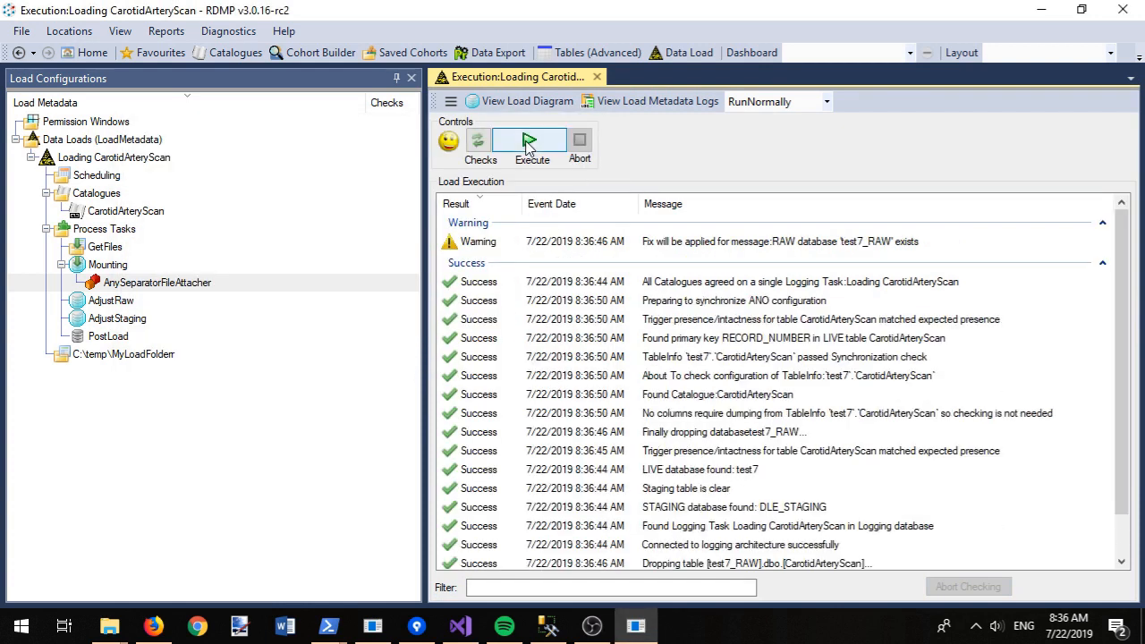
pyautogui.click(528, 144)
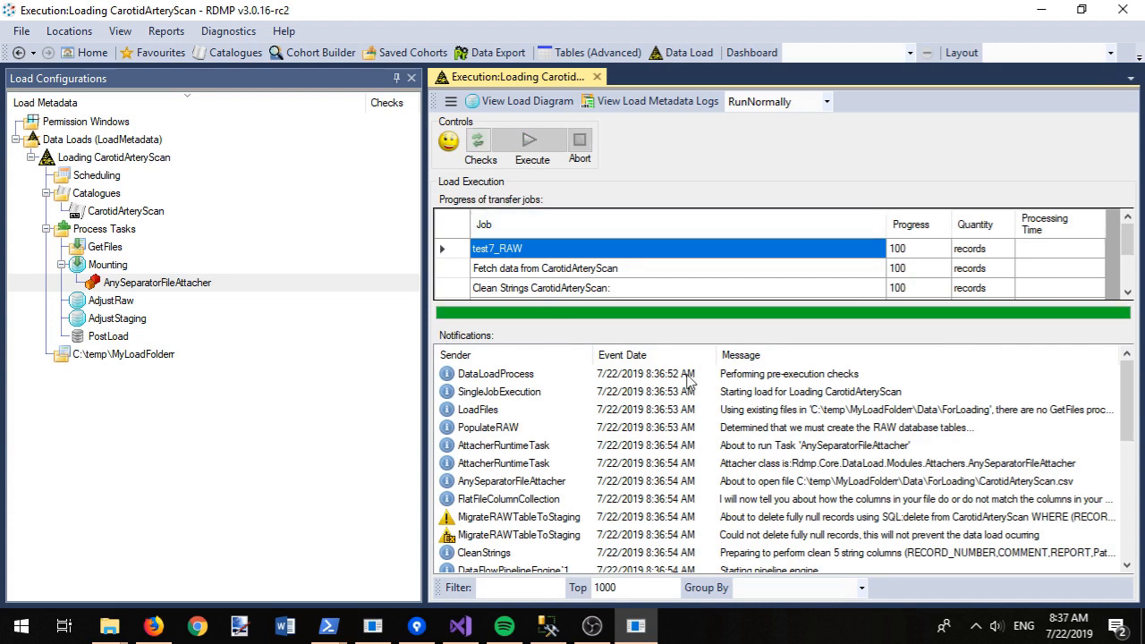
pyautogui.click(653, 358)
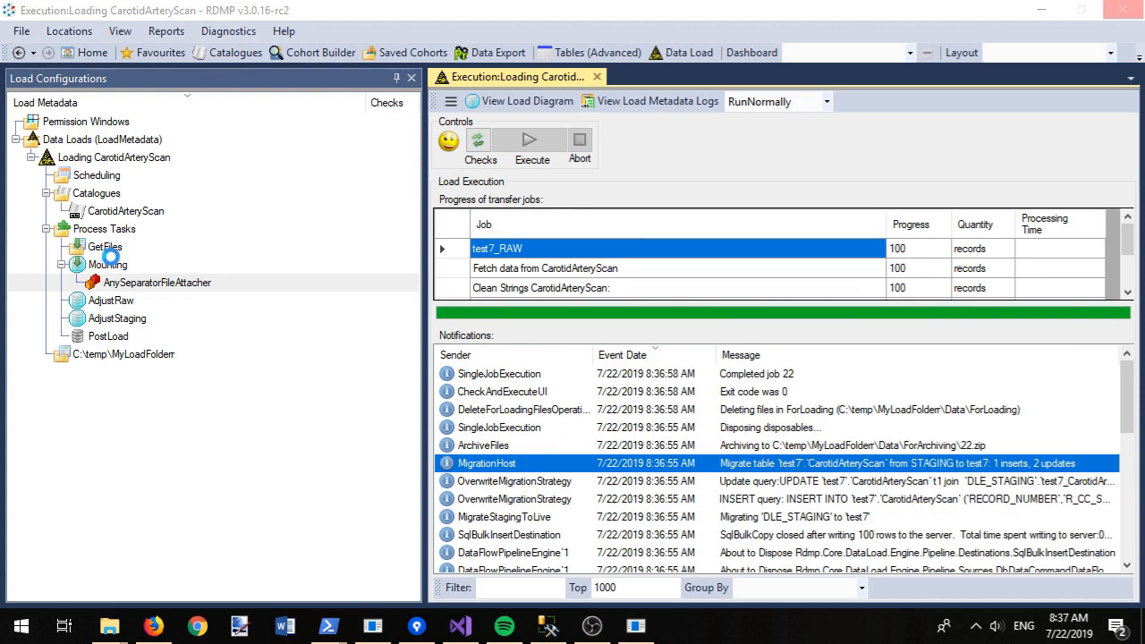
pyautogui.click(646, 101)
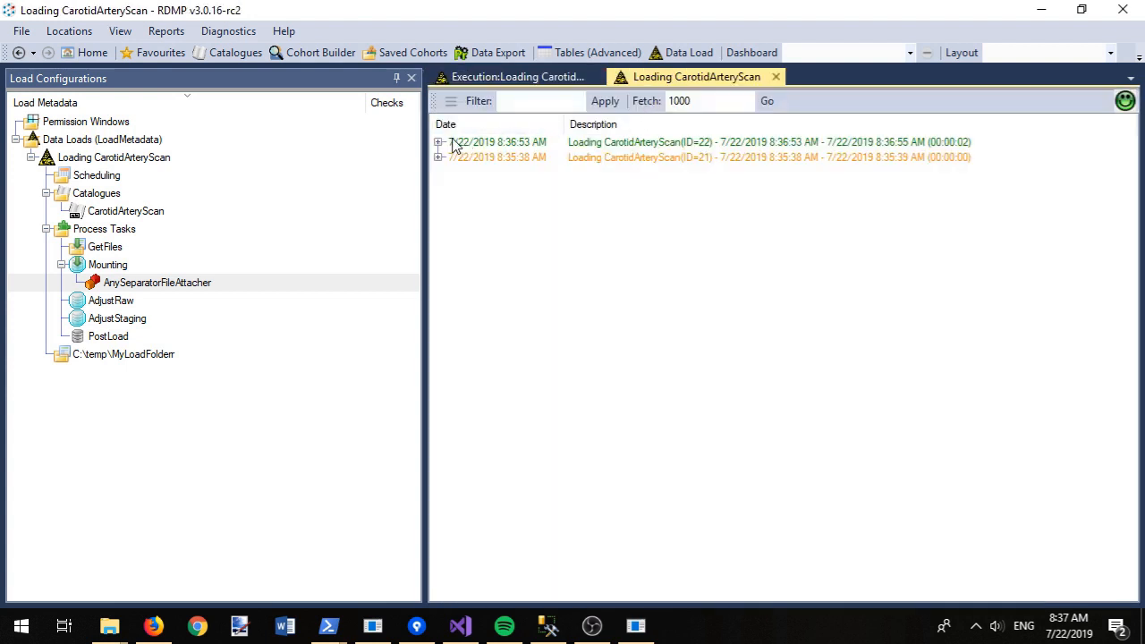
# Step: Open the latest run's test7 table entry and fetch the rows it inserted and updated
pyautogui.click(438, 143)
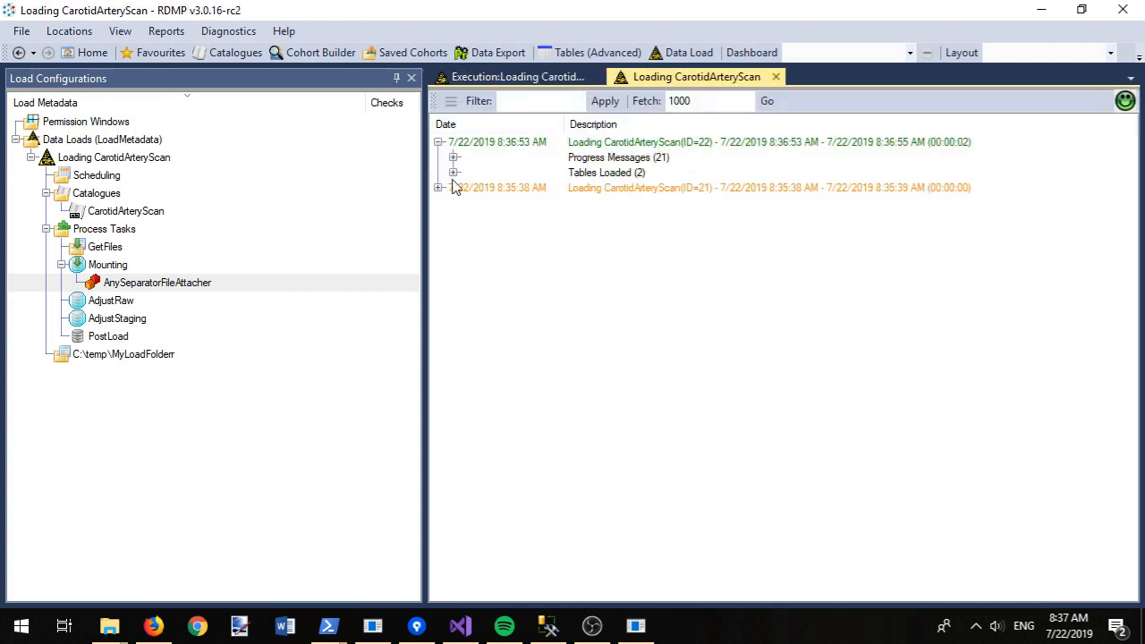
pyautogui.click(454, 173)
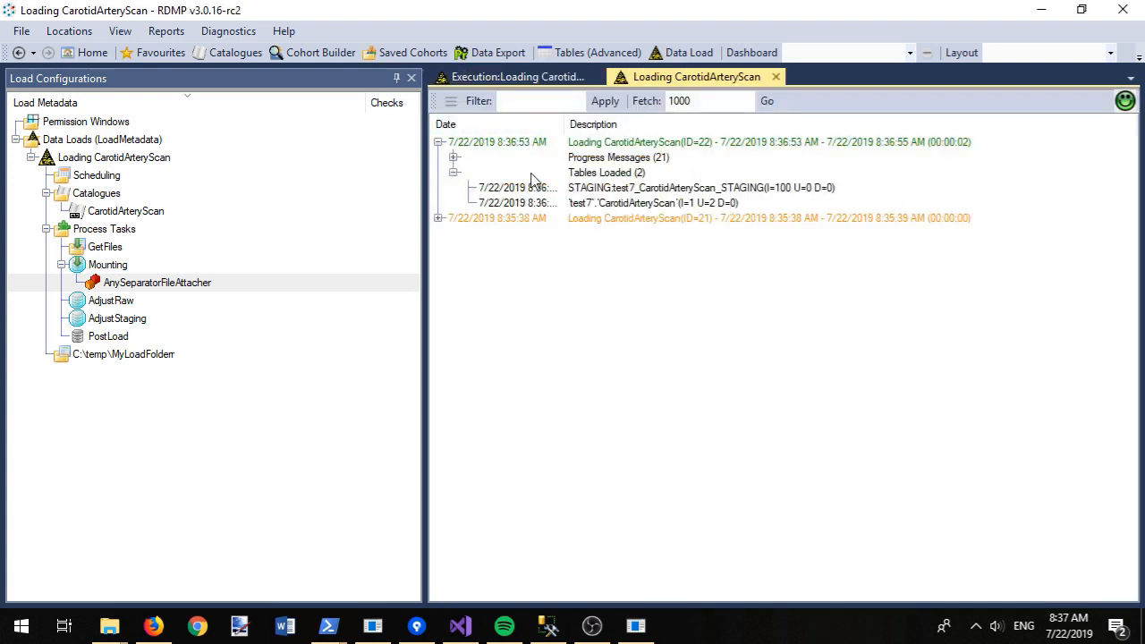
pyautogui.rightClick(703, 207)
pyautogui.click(742, 215)
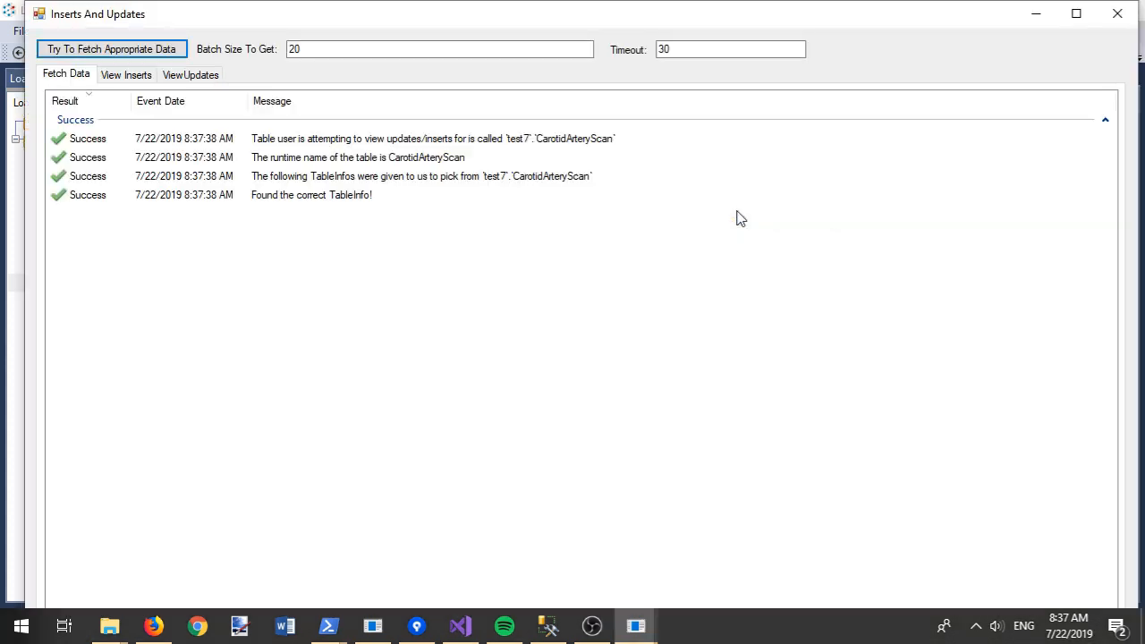
pyautogui.click(158, 51)
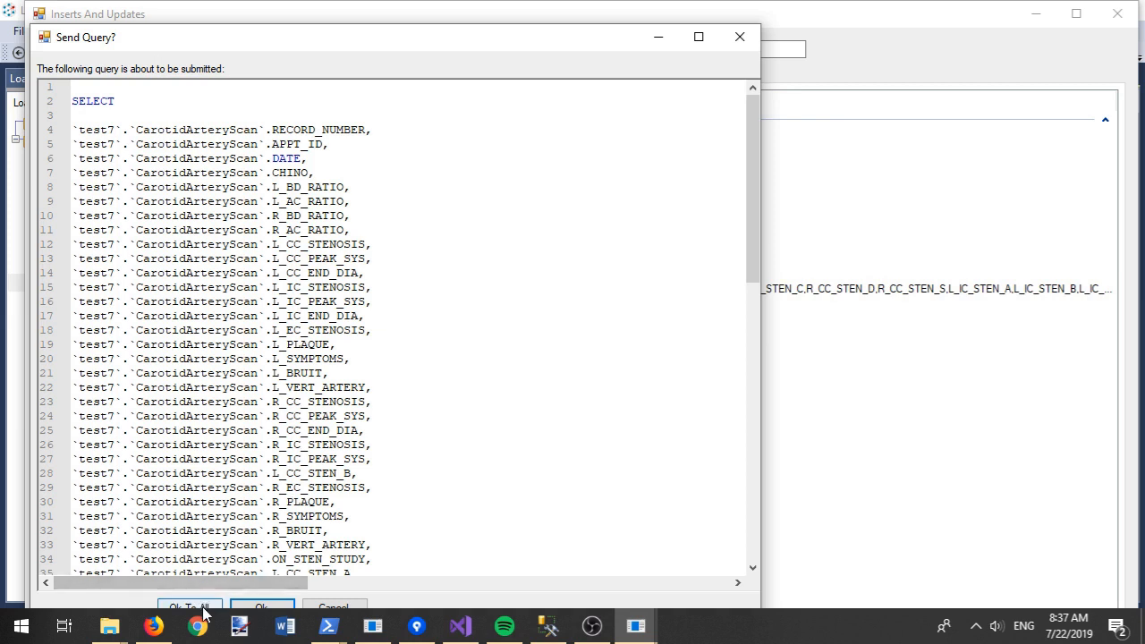
pyautogui.click(204, 608)
# Step: Inspect the inserted and updated records, widening RECORD_NUMBER and REPORT, then return Home
pyautogui.click(565, 418)
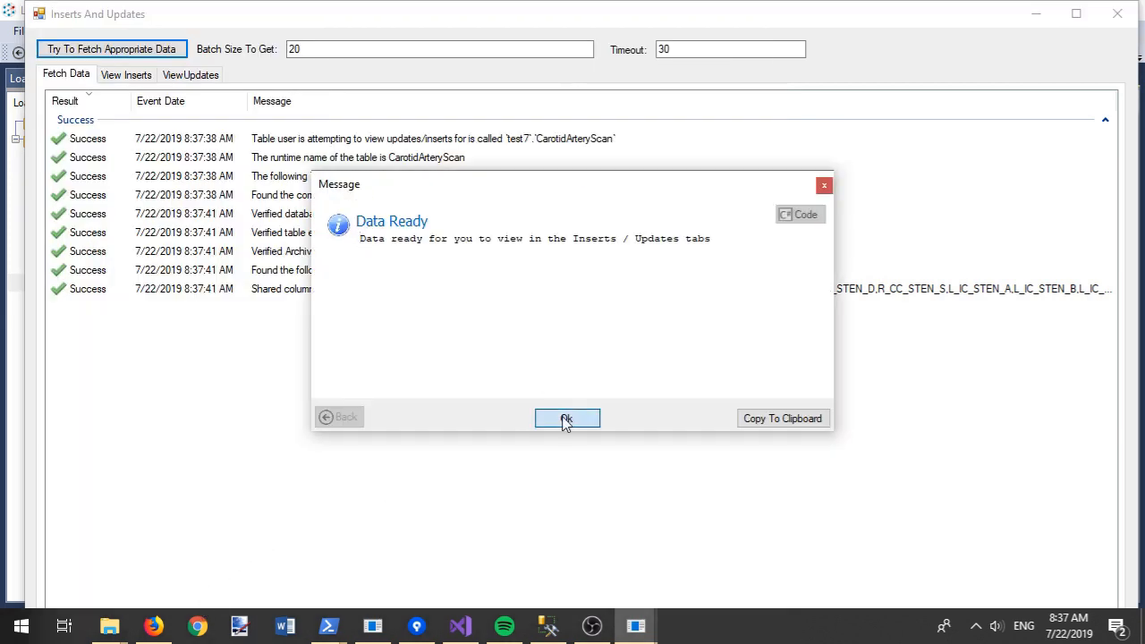
pyautogui.click(132, 78)
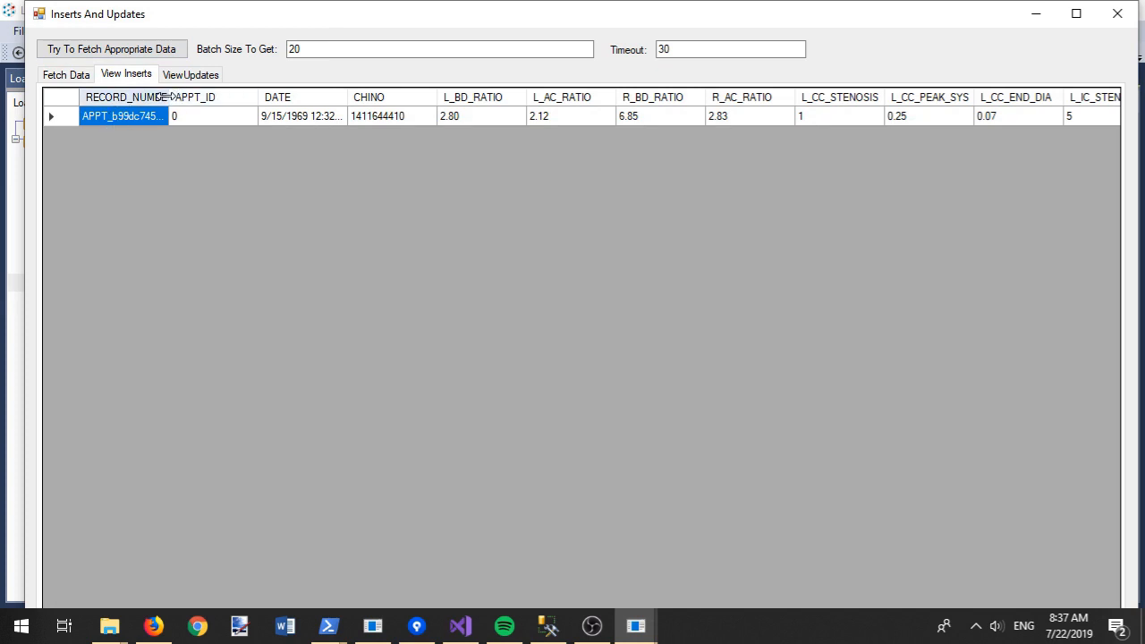
pyautogui.doubleClick(166, 96)
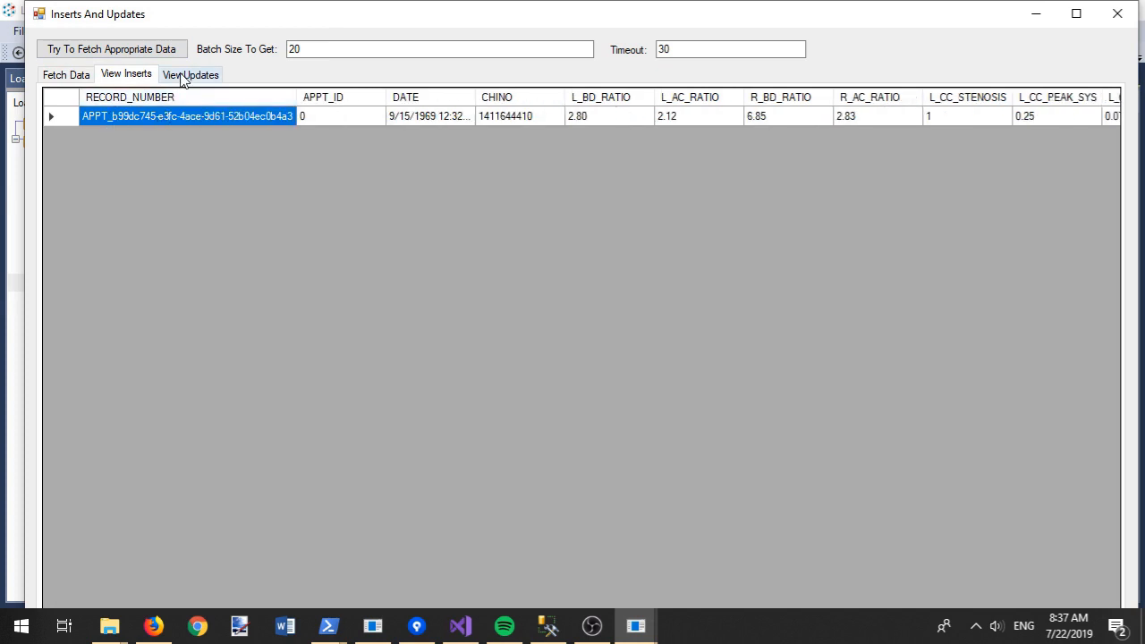
pyautogui.click(184, 76)
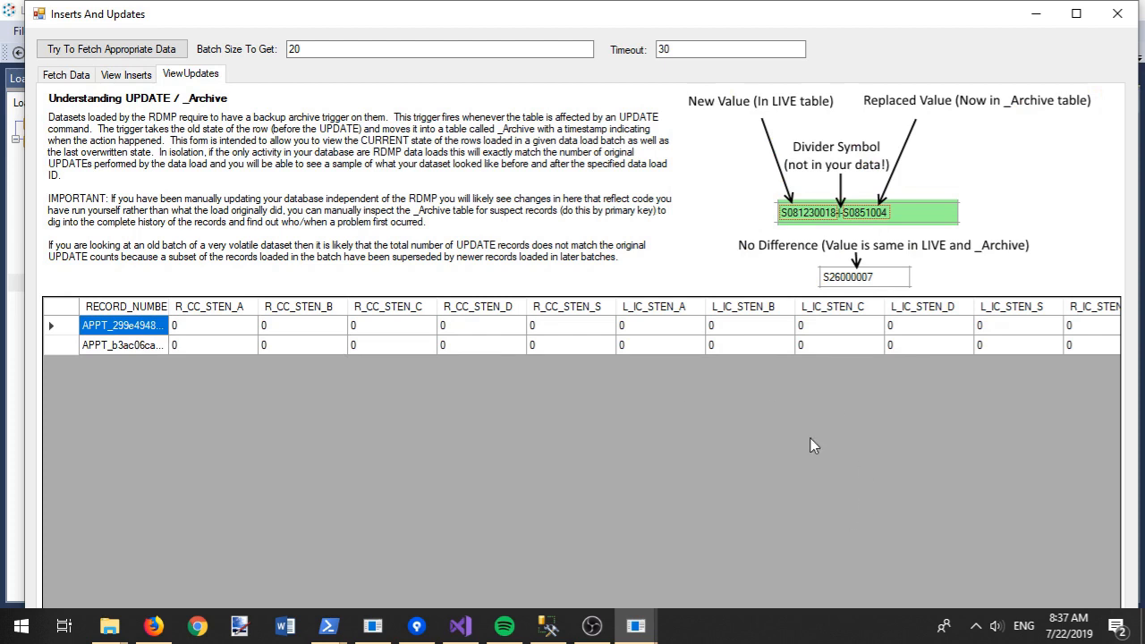
pyautogui.doubleClick(627, 15)
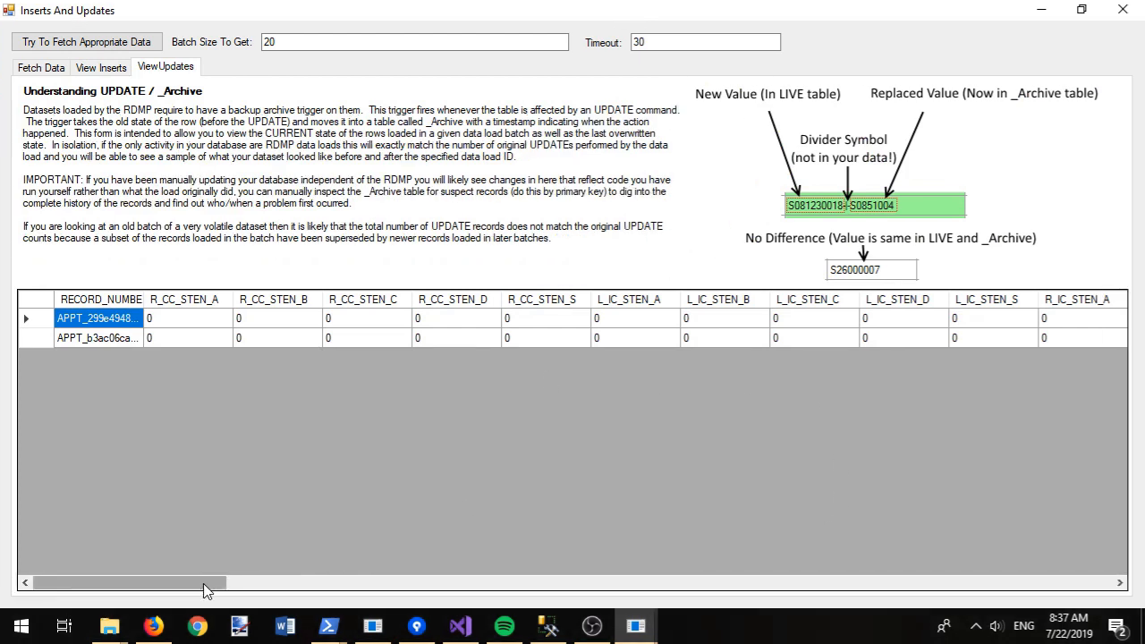
pyautogui.moveTo(217, 591); pyautogui.dragTo(431, 602)
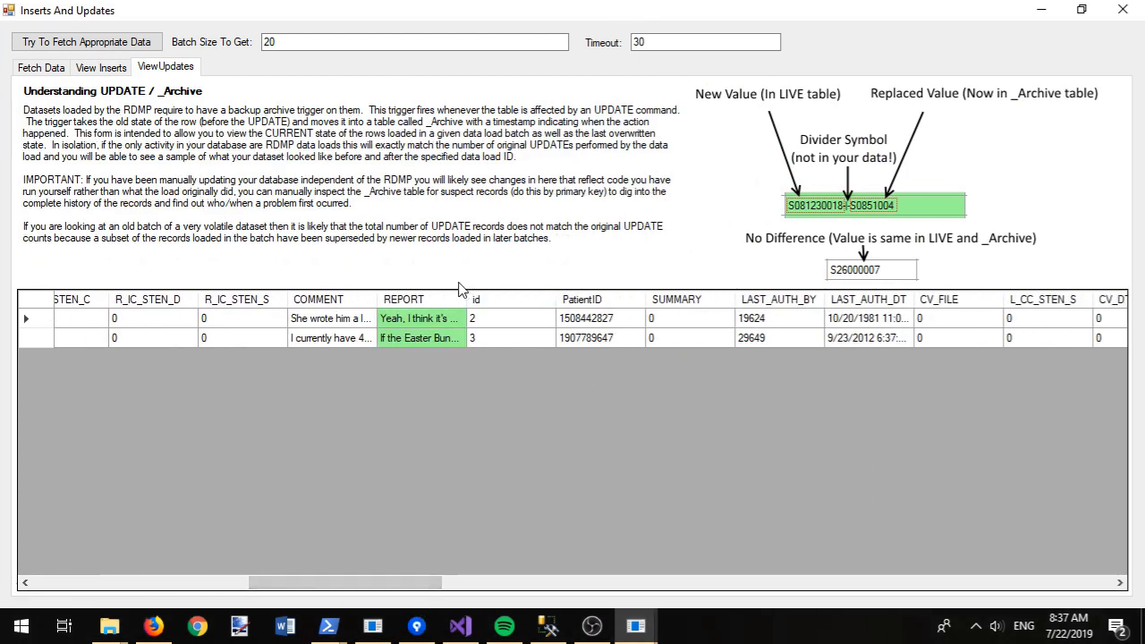
pyautogui.doubleClick(464, 293)
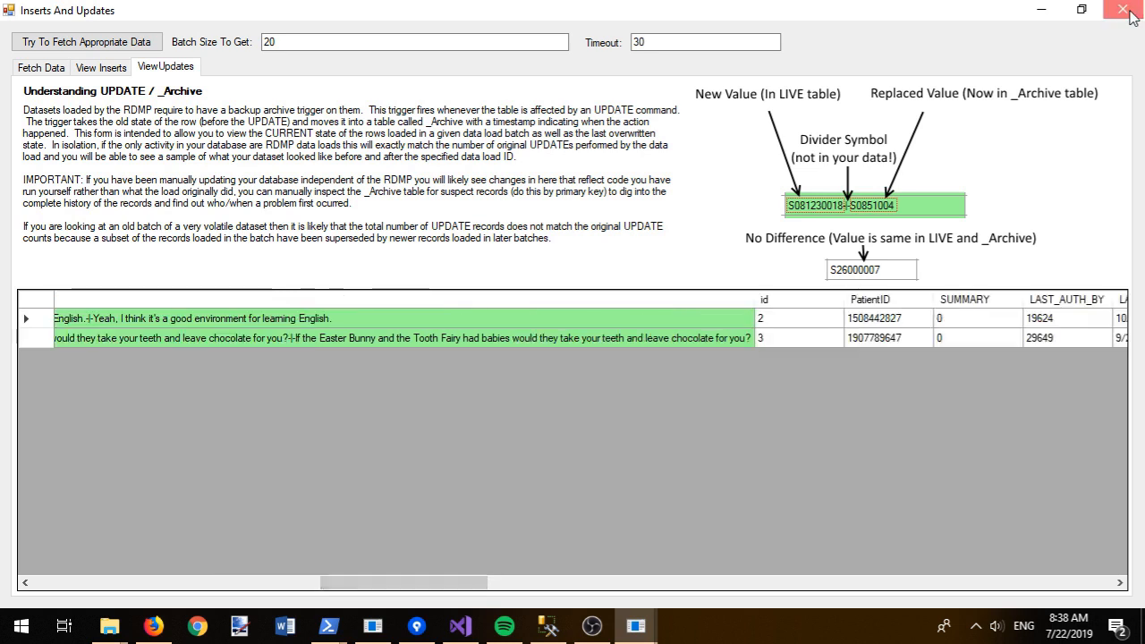
pyautogui.click(1124, 11)
pyautogui.click(99, 55)
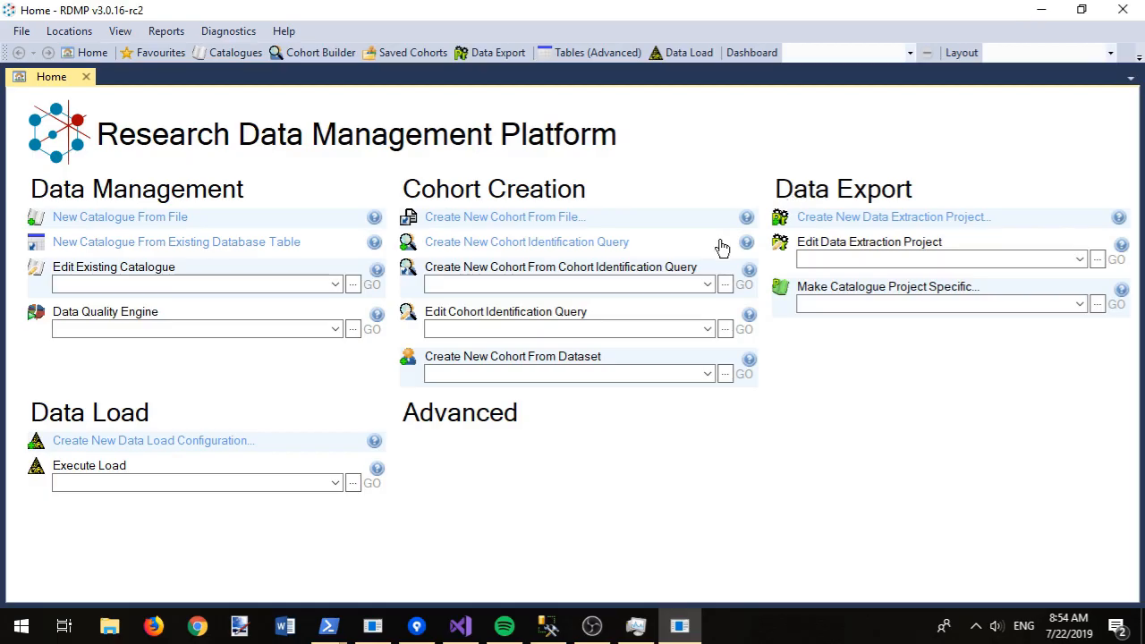
# Step: Start a new cohort from Desktop\MyCohort.txt, accepting RDMPDEMO_ExampleData as the cohort table
pyautogui.click(490, 223)
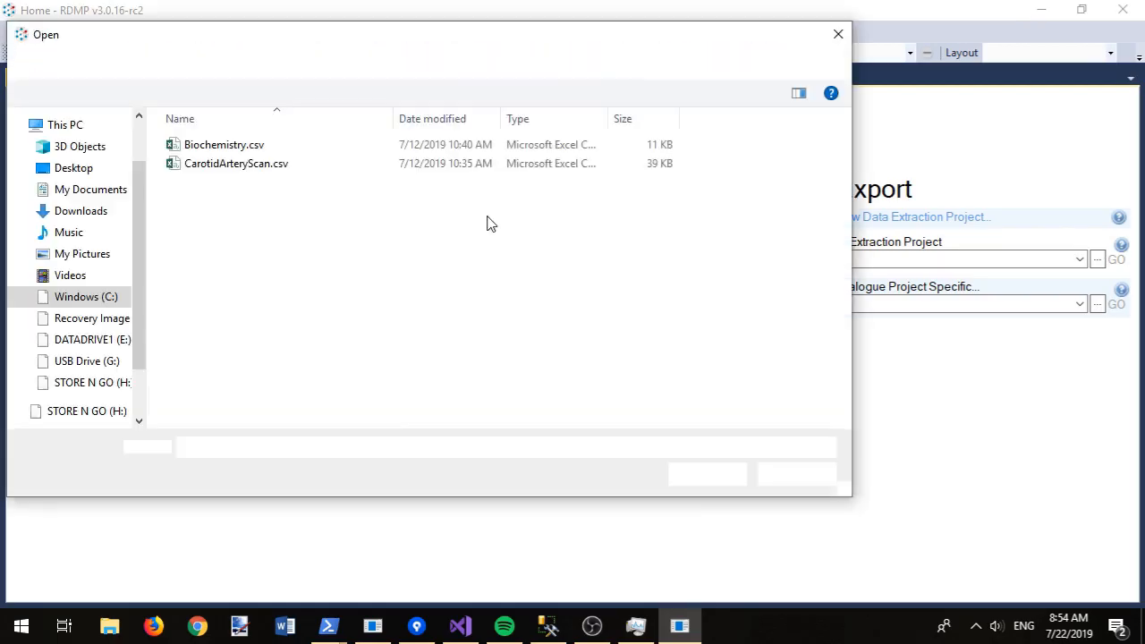
pyautogui.click(88, 172)
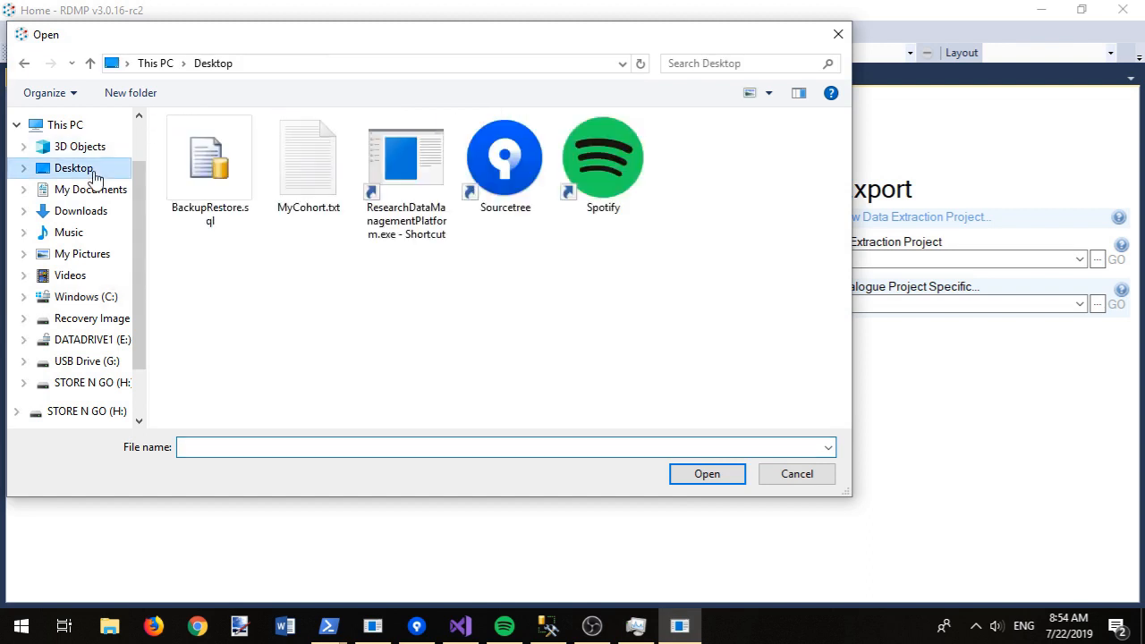
pyautogui.doubleClick(300, 166)
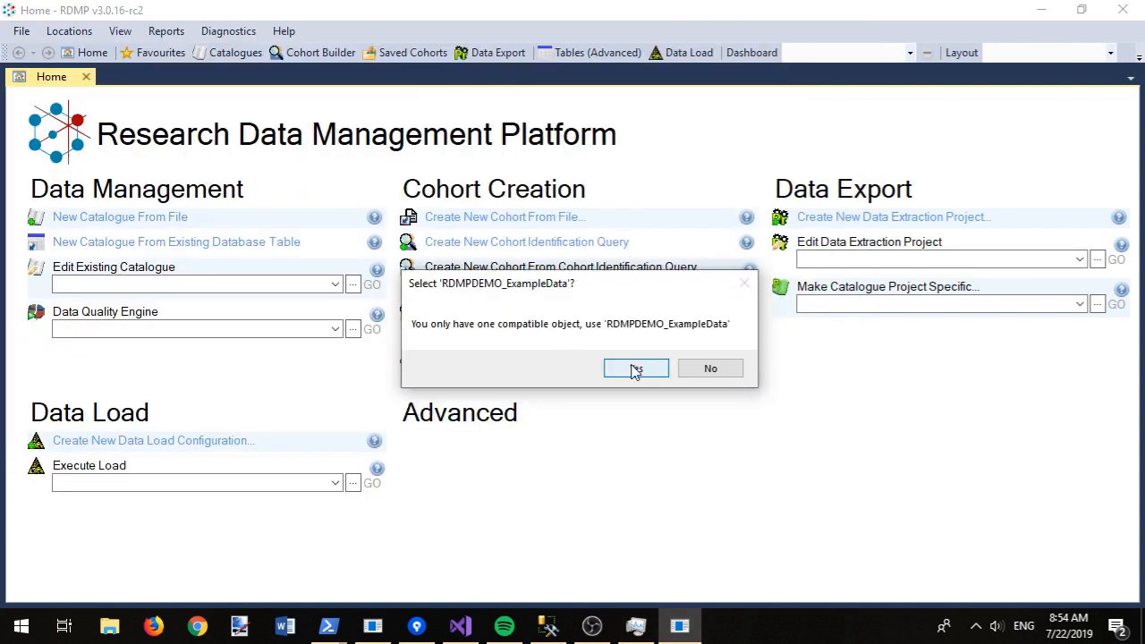
pyautogui.click(636, 370)
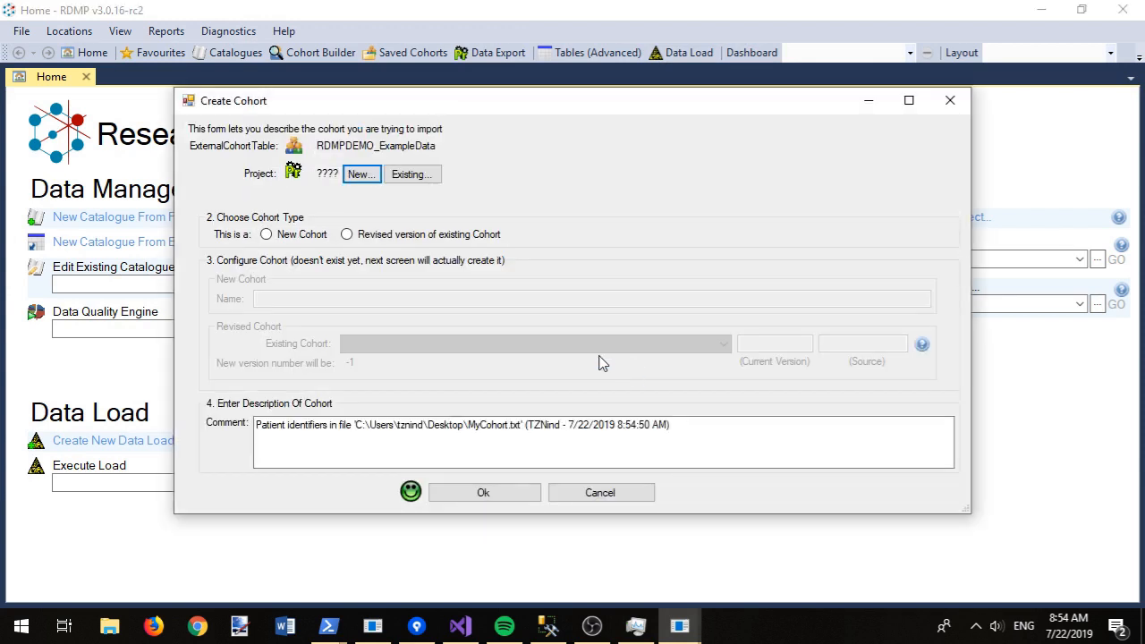
# Step: Create Project 2 (c:\temp\Project2, number 2) and confirm the cohort's name and details
pyautogui.click(358, 174)
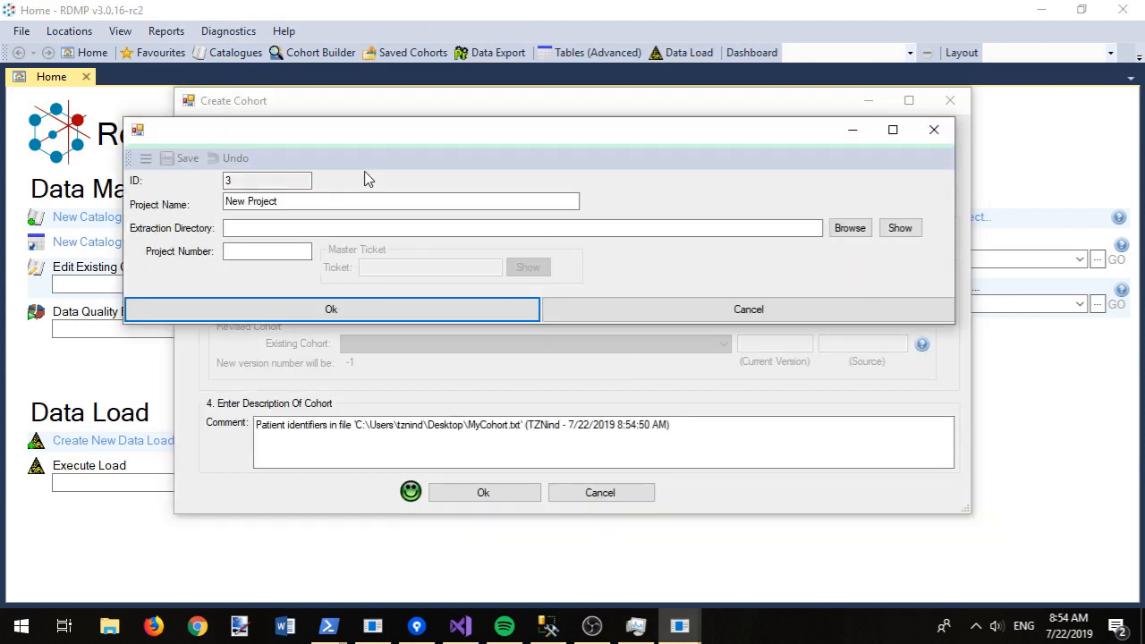
pyautogui.moveTo(307, 199); pyautogui.dragTo(229, 201)
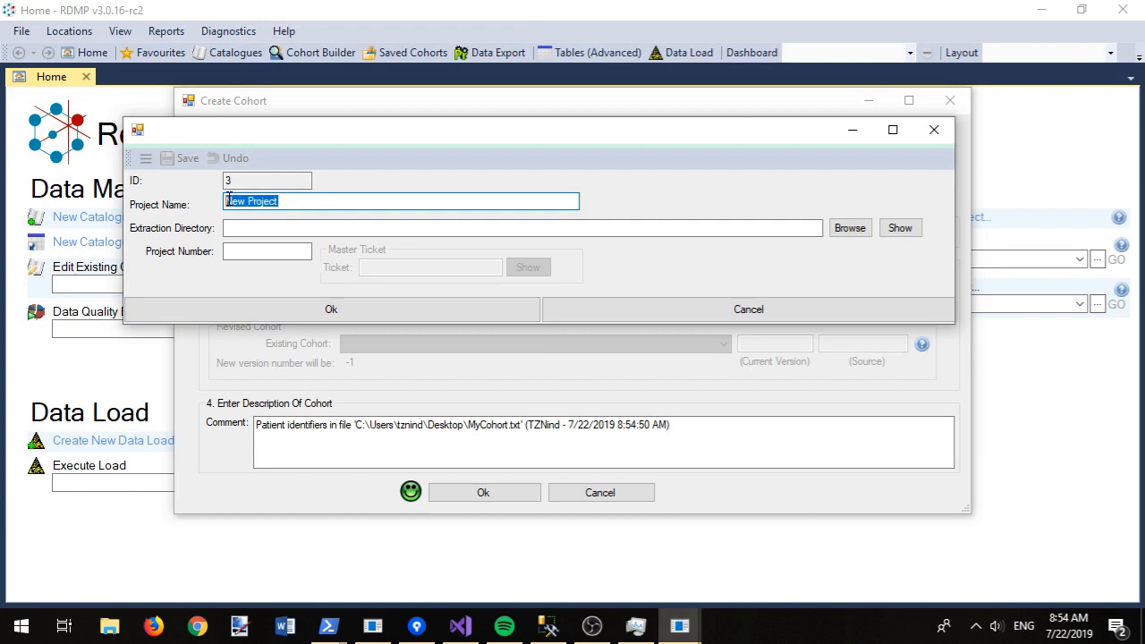
pyautogui.write('Pr')
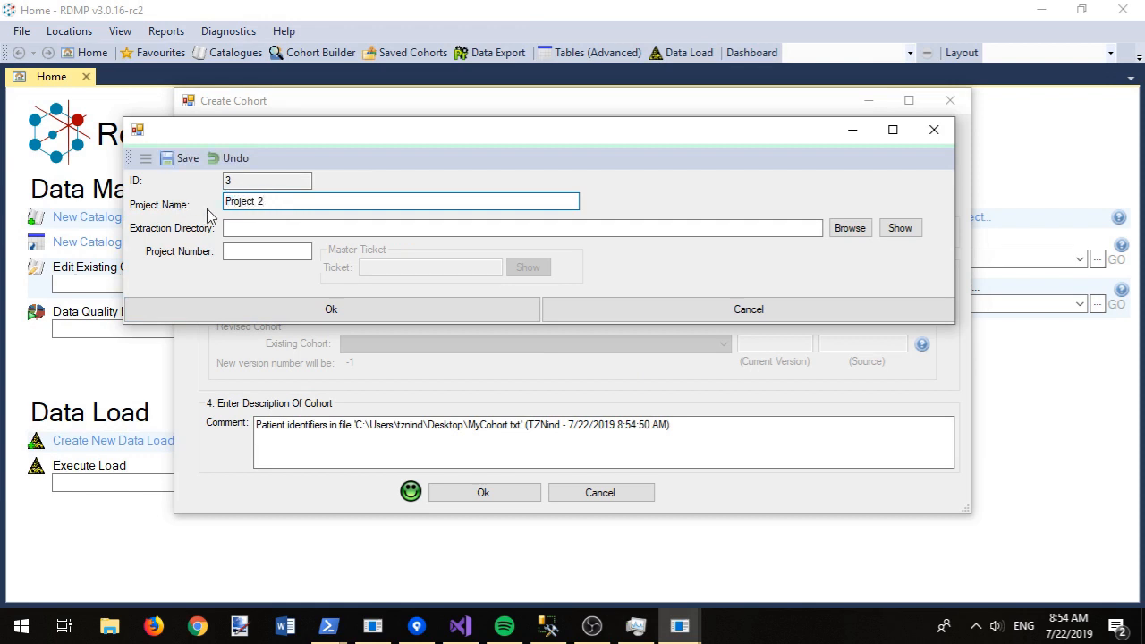
pyautogui.click(226, 227)
pyautogui.write('c:\temp')
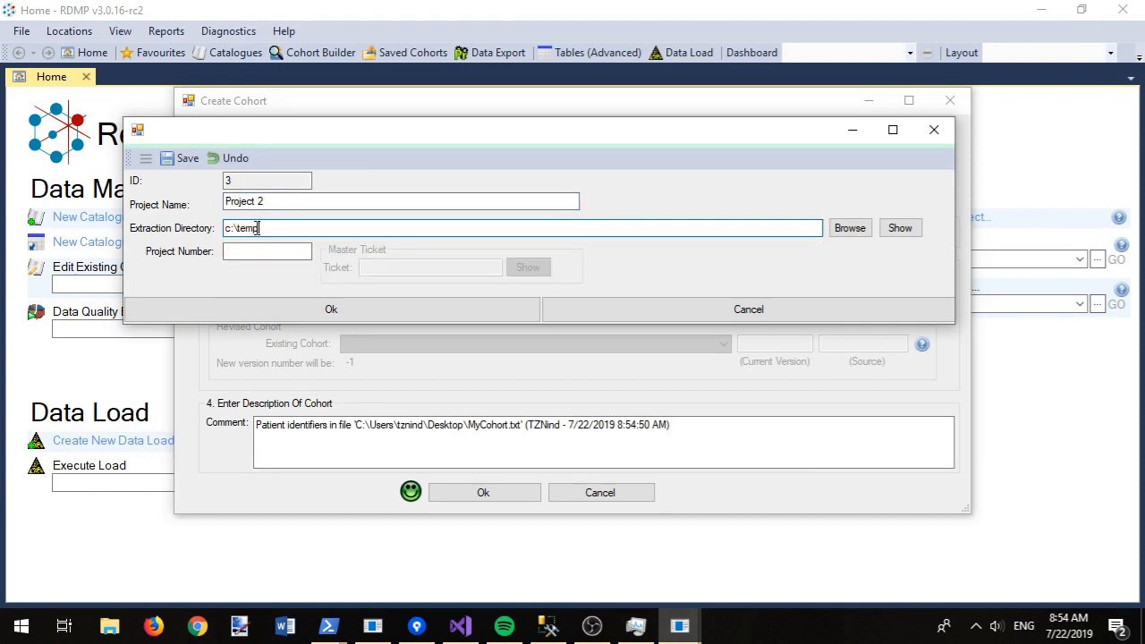
pyautogui.write('\\proje')
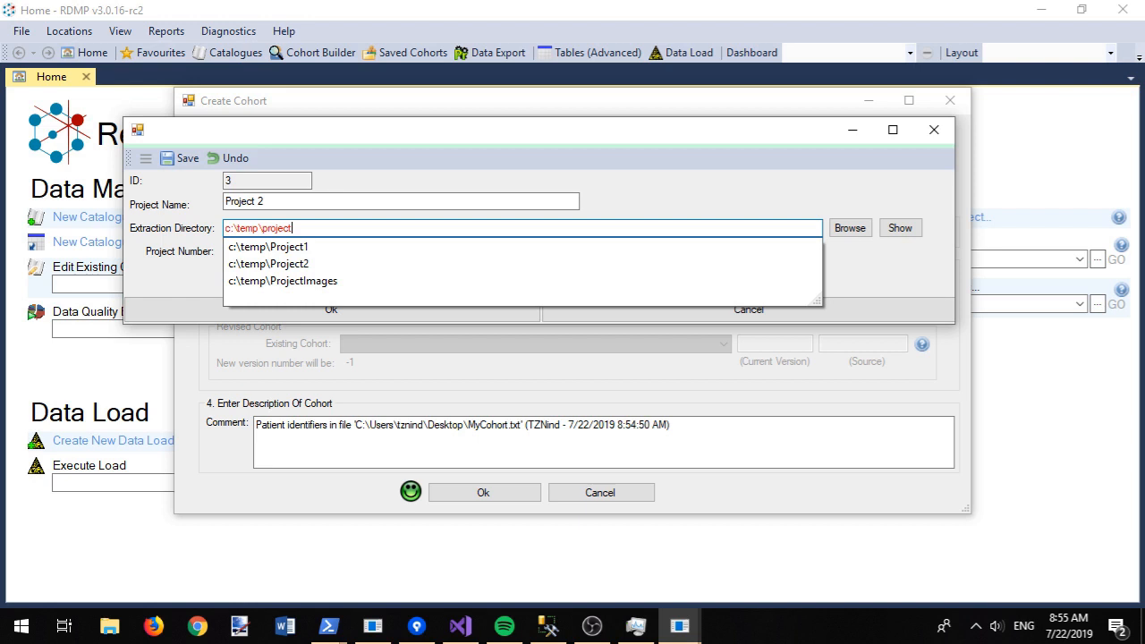
pyautogui.write('ct')
pyautogui.press('Down')
pyautogui.press('Down')
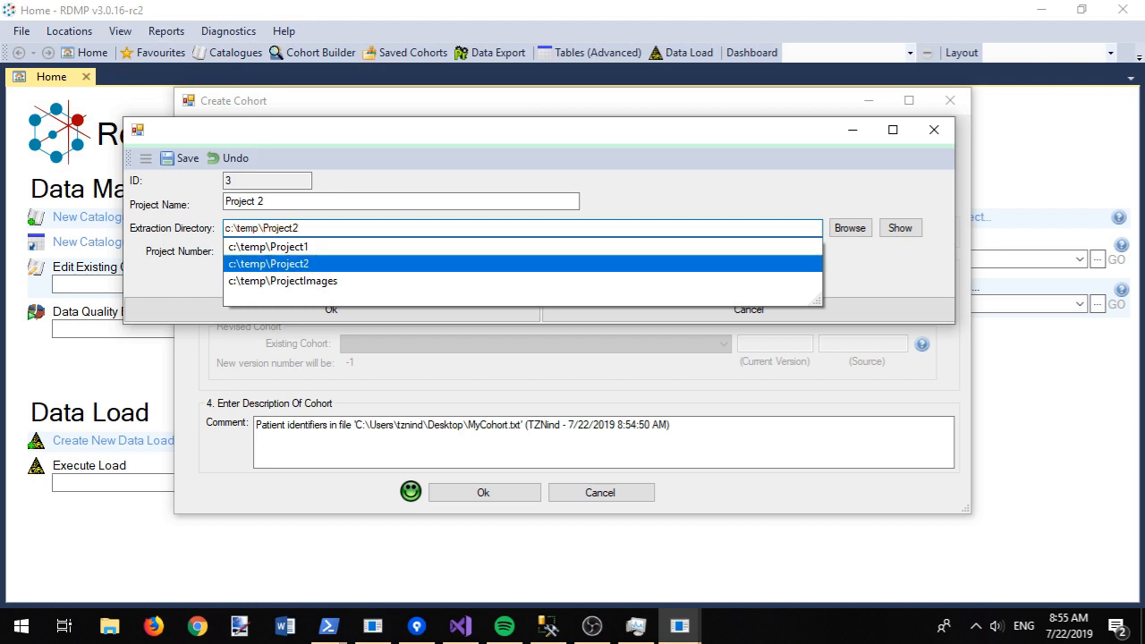
pyautogui.click(387, 264)
pyautogui.click(269, 255)
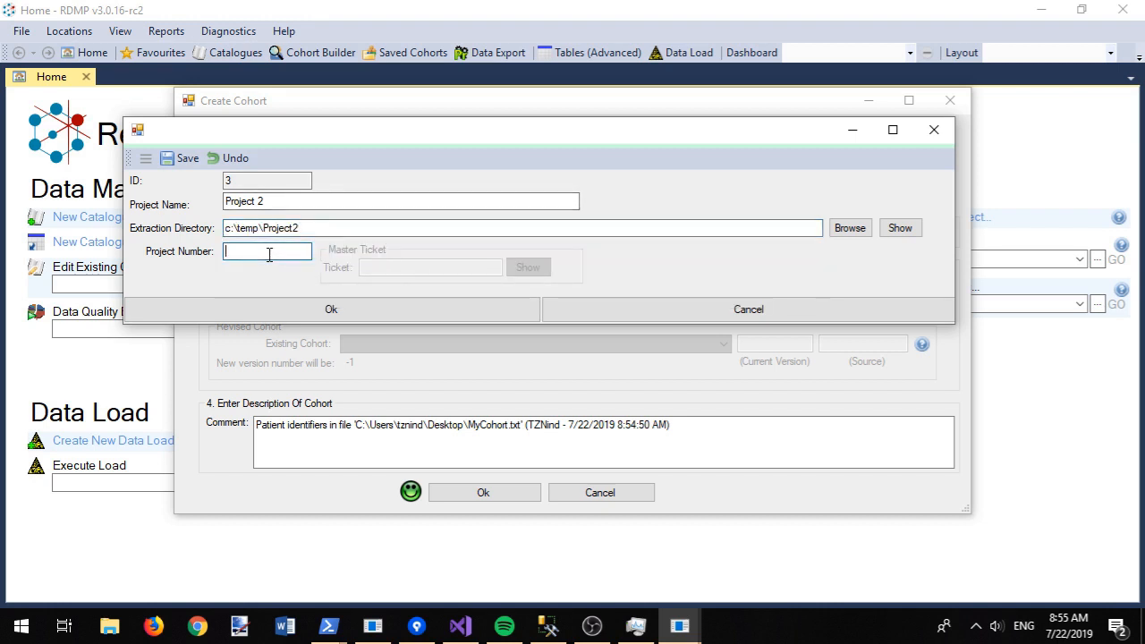
pyautogui.write('2')
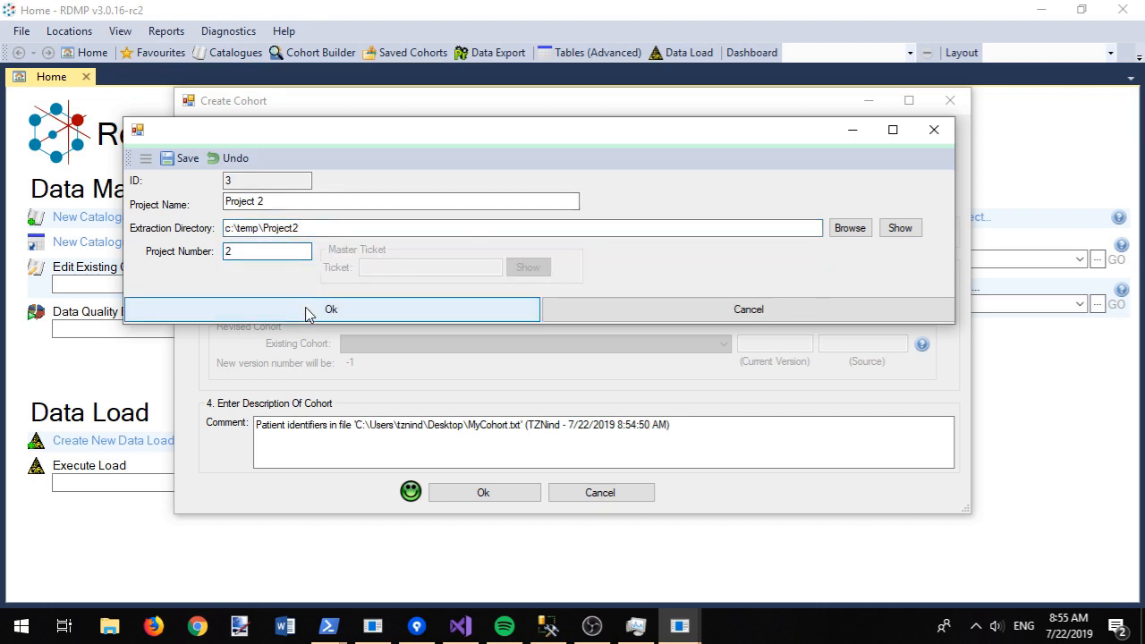
pyautogui.click(182, 159)
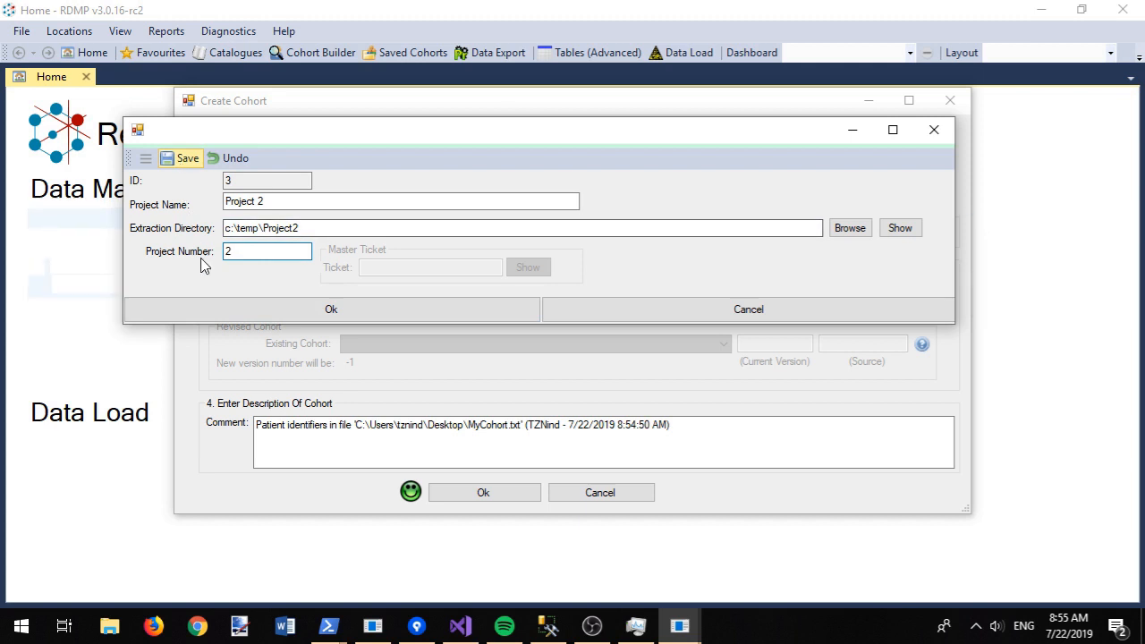
pyautogui.click(214, 310)
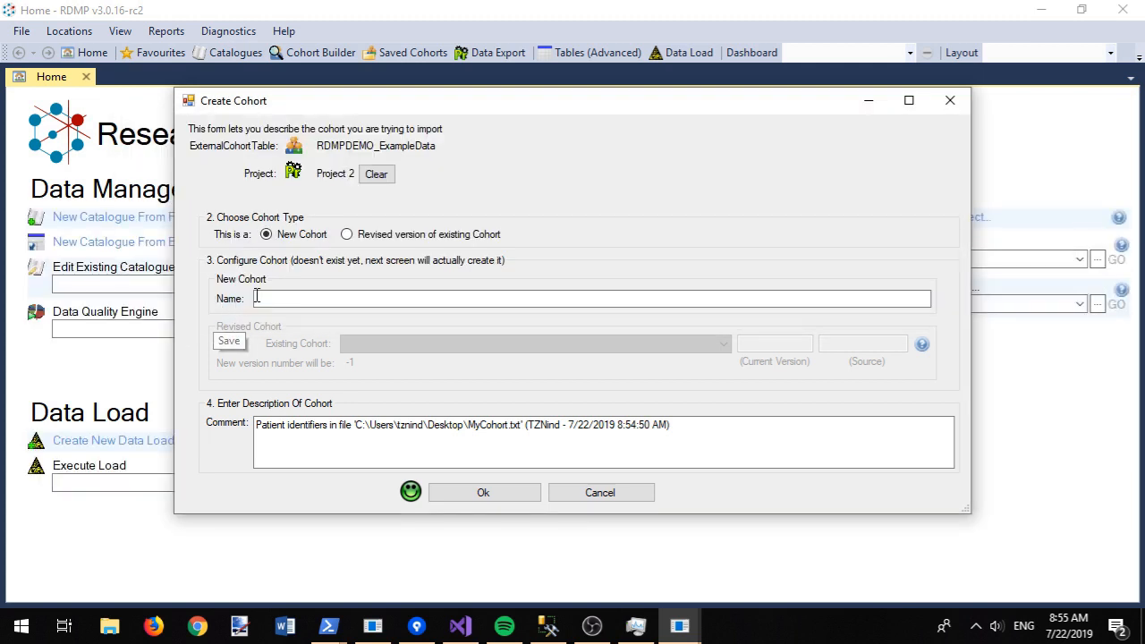
pyautogui.click(365, 298)
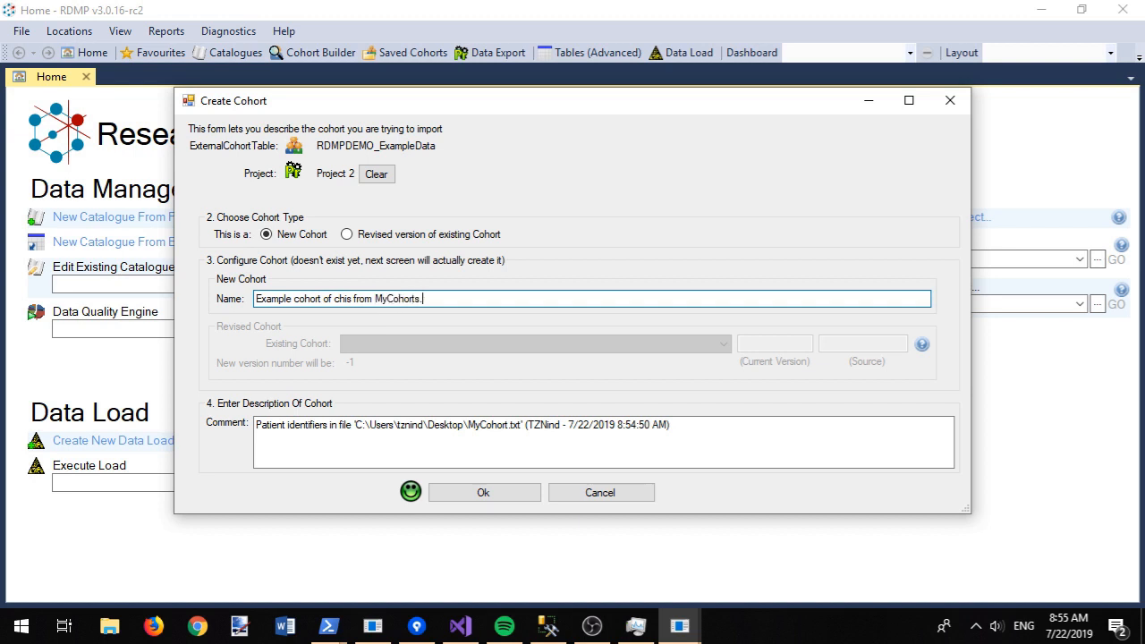
pyautogui.click(465, 493)
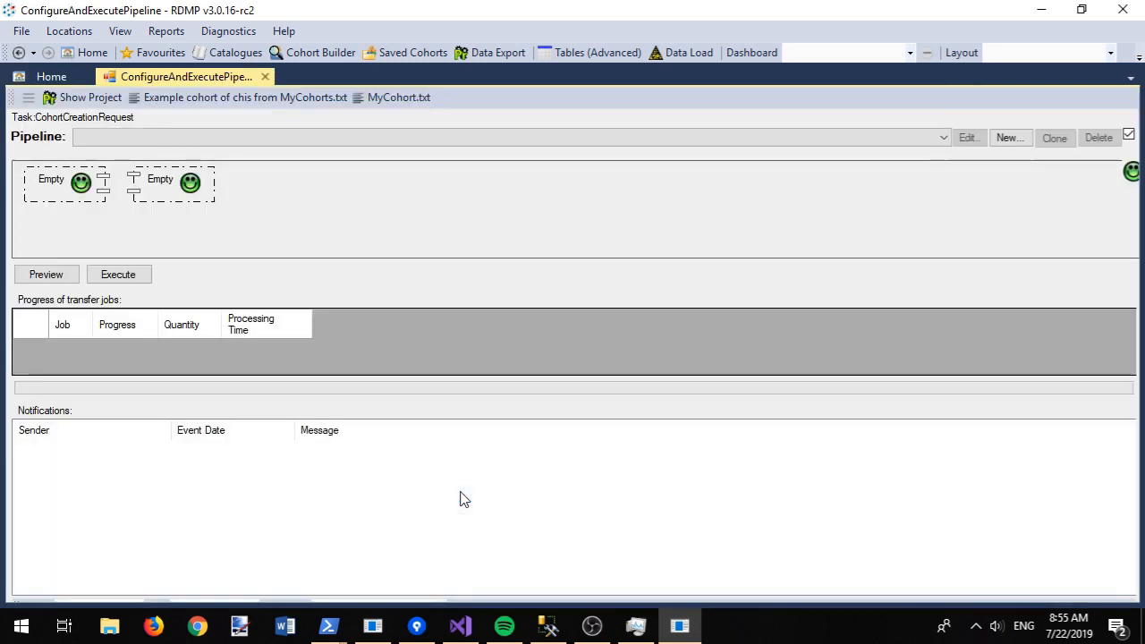
# Step: Choose the CREATE COHORT: From CSV File pipeline and open its BasicCohortDestination settings
pyautogui.click(274, 141)
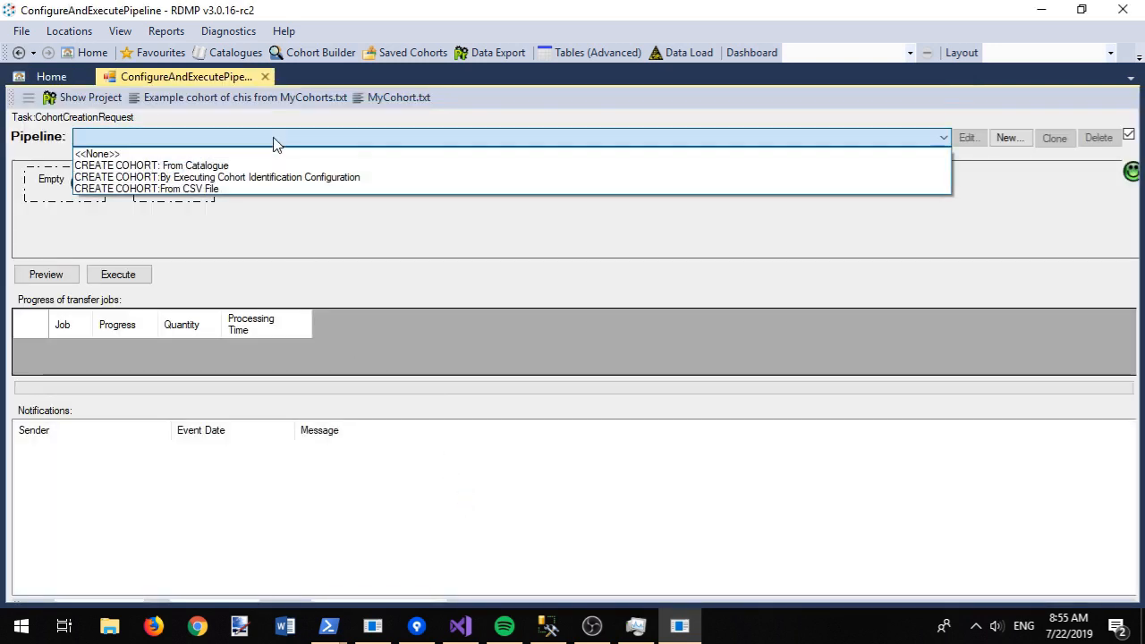
pyautogui.click(184, 189)
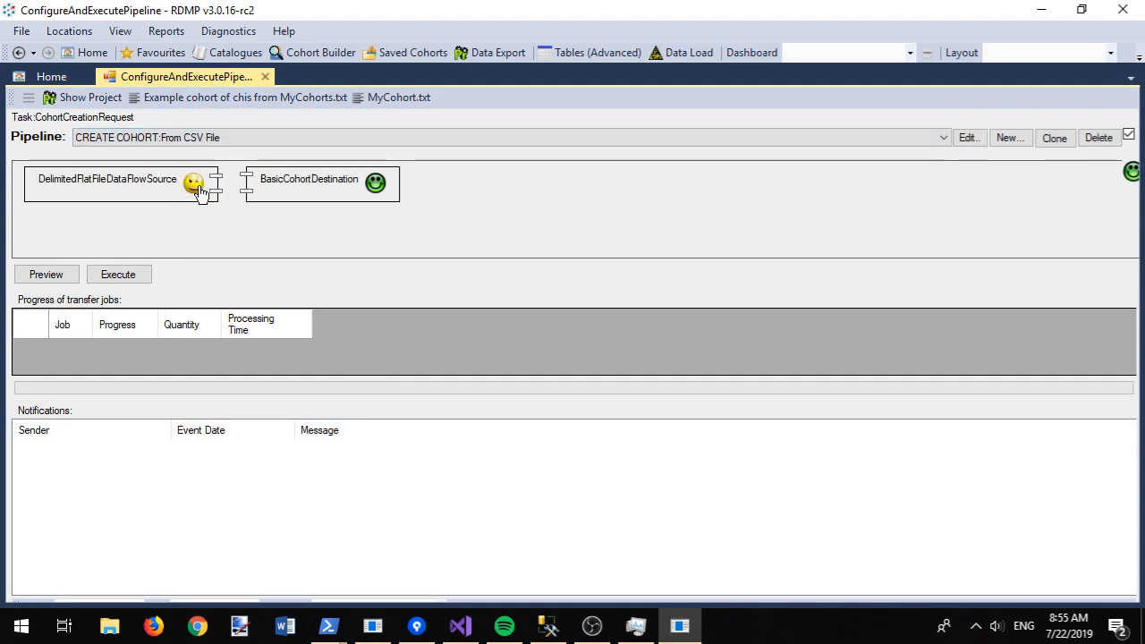
pyautogui.click(968, 138)
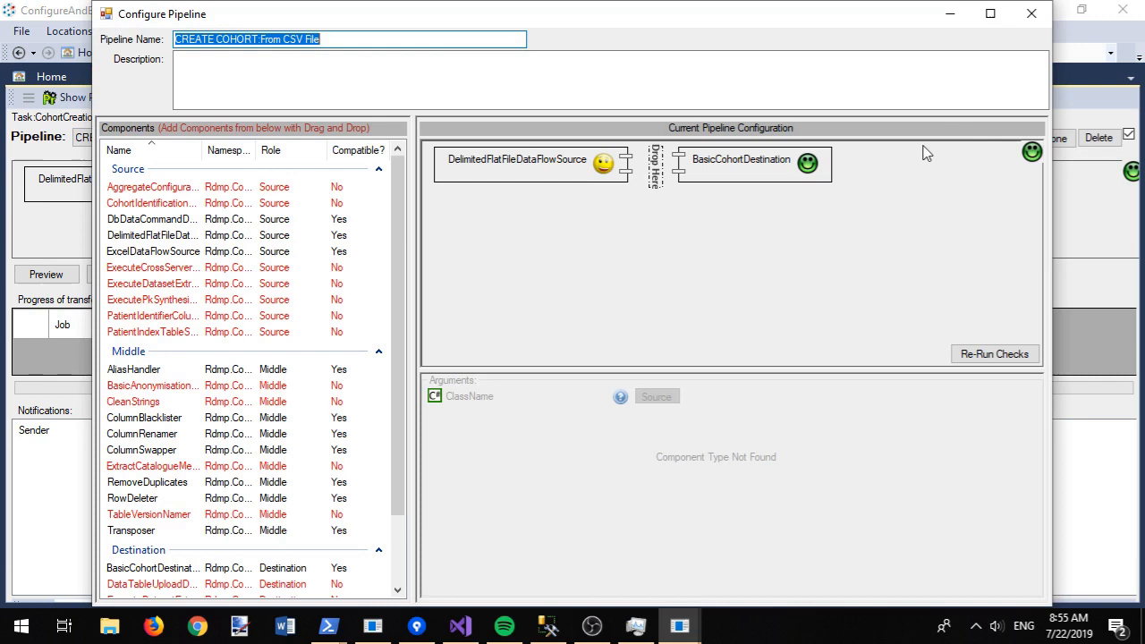
pyautogui.click(708, 166)
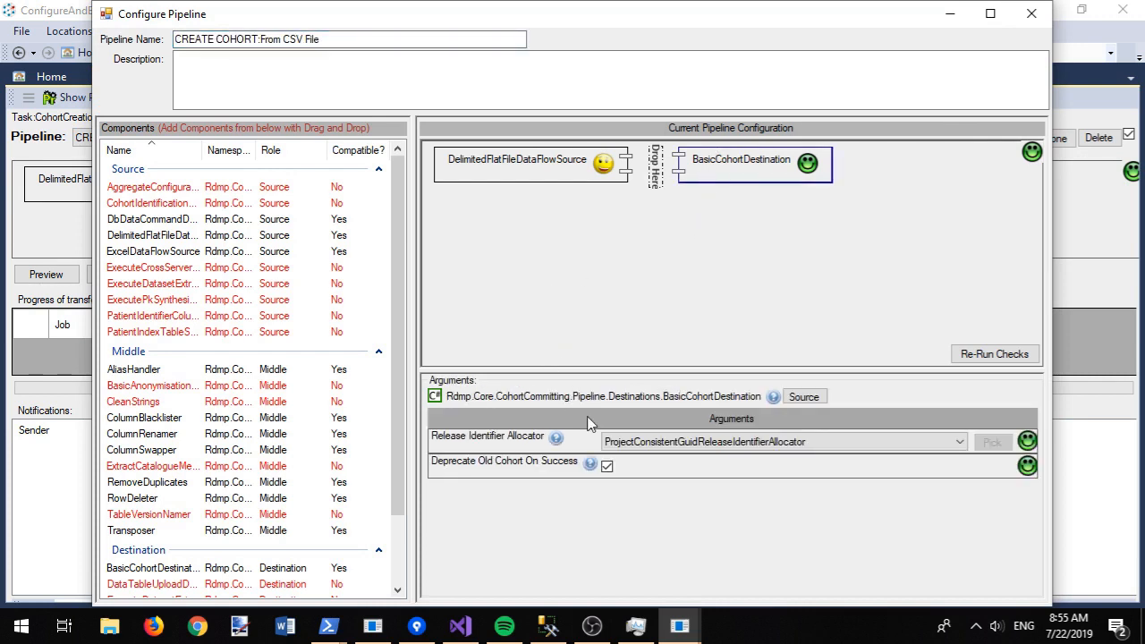
# Step: Keep ProjectConsistentGuidReleaseIdentifierAllocator as release allocator, read its description, and close the configuration
pyautogui.click(661, 442)
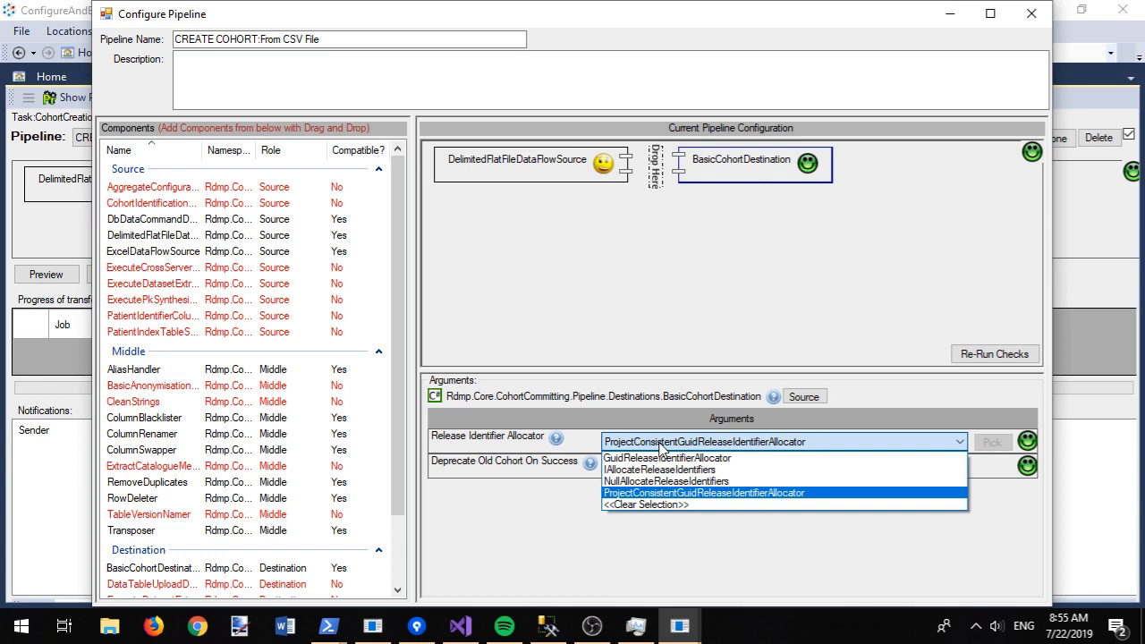
pyautogui.click(644, 493)
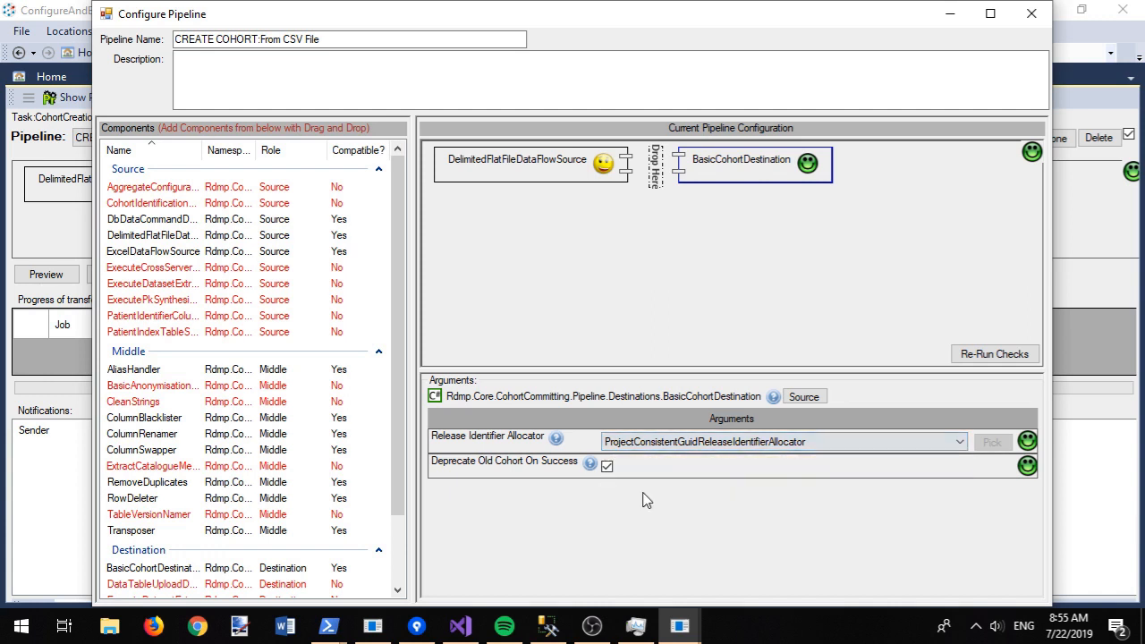
pyautogui.click(552, 439)
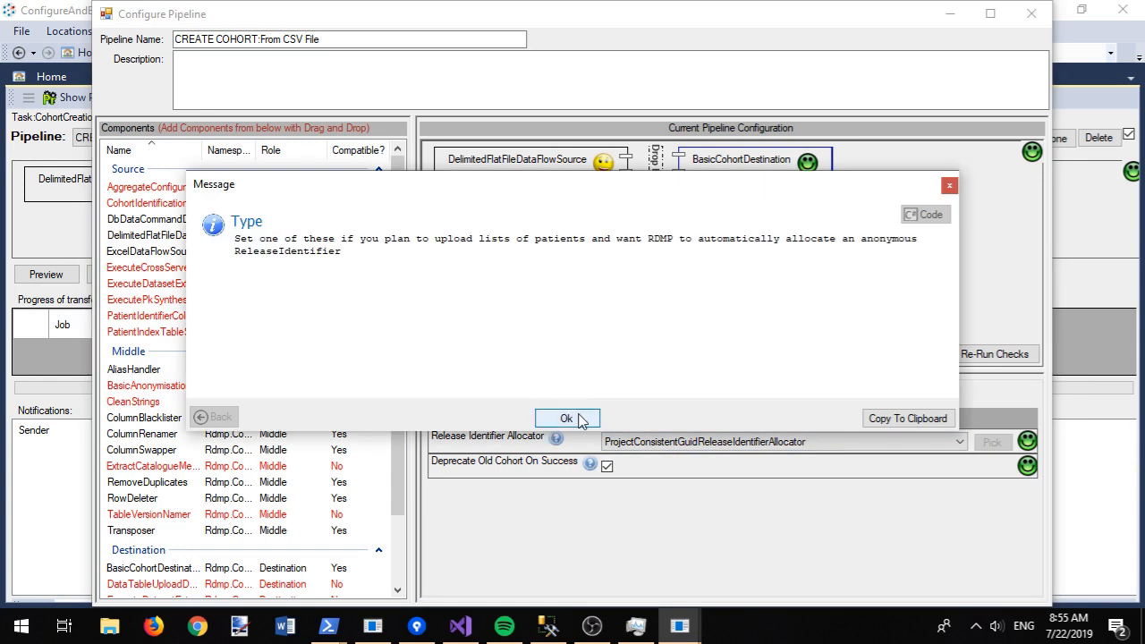
pyautogui.click(579, 420)
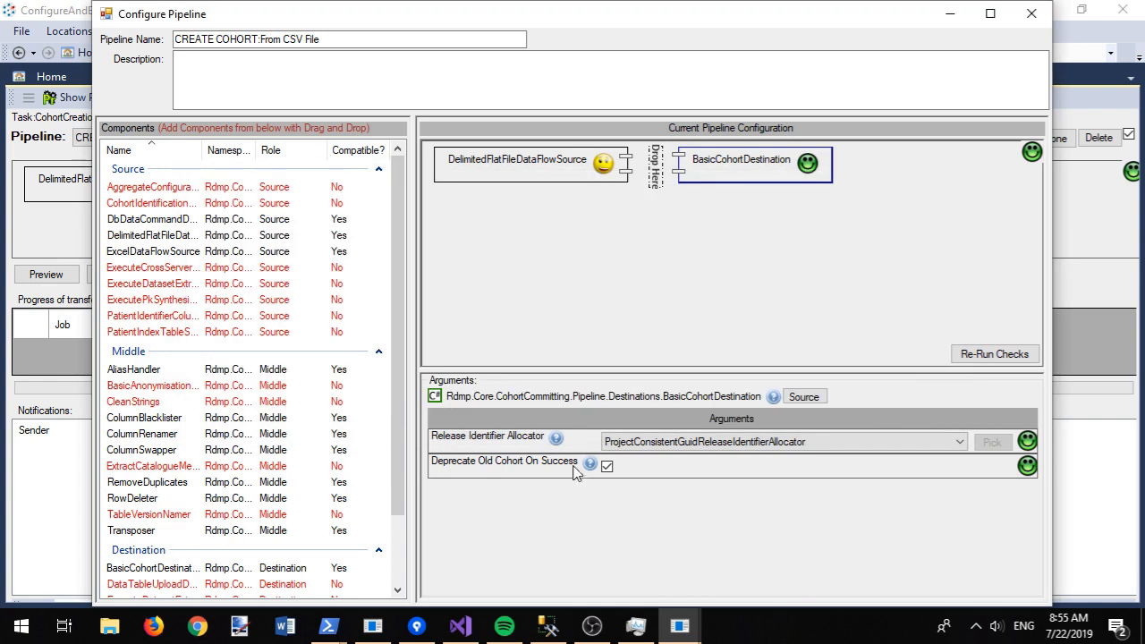
pyautogui.moveTo(591, 466)
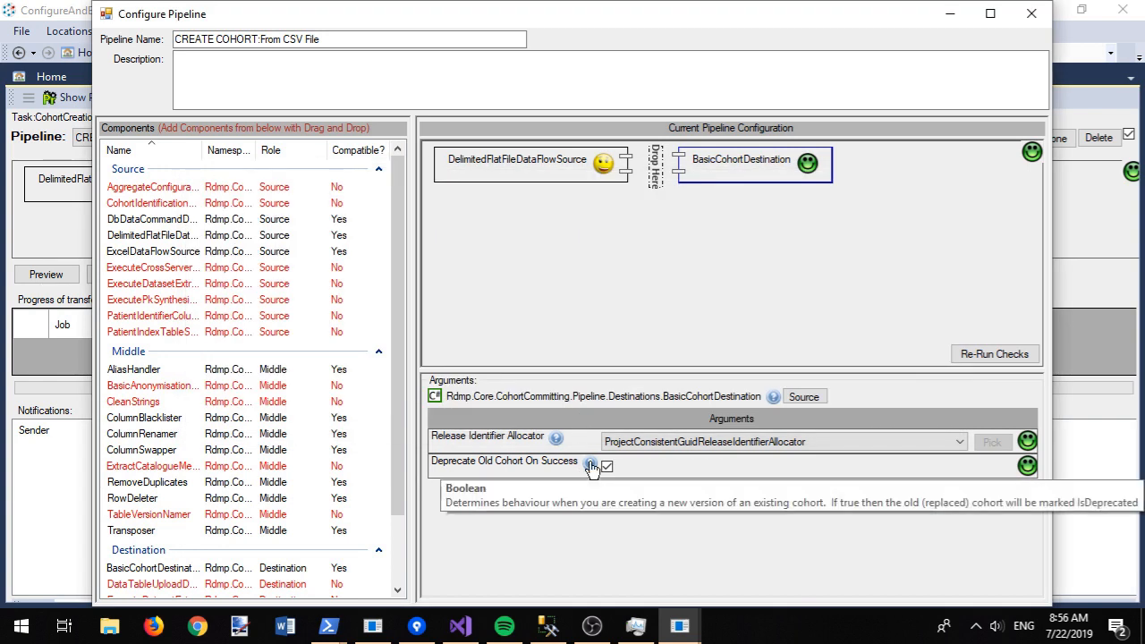
pyautogui.click(1033, 15)
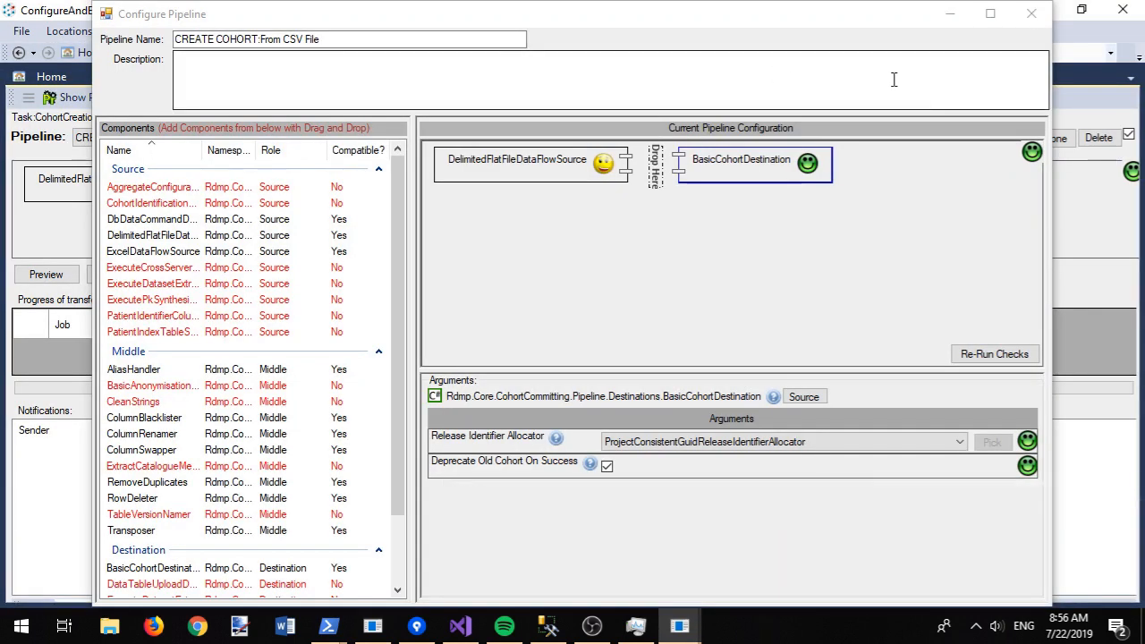
pyautogui.click(1031, 13)
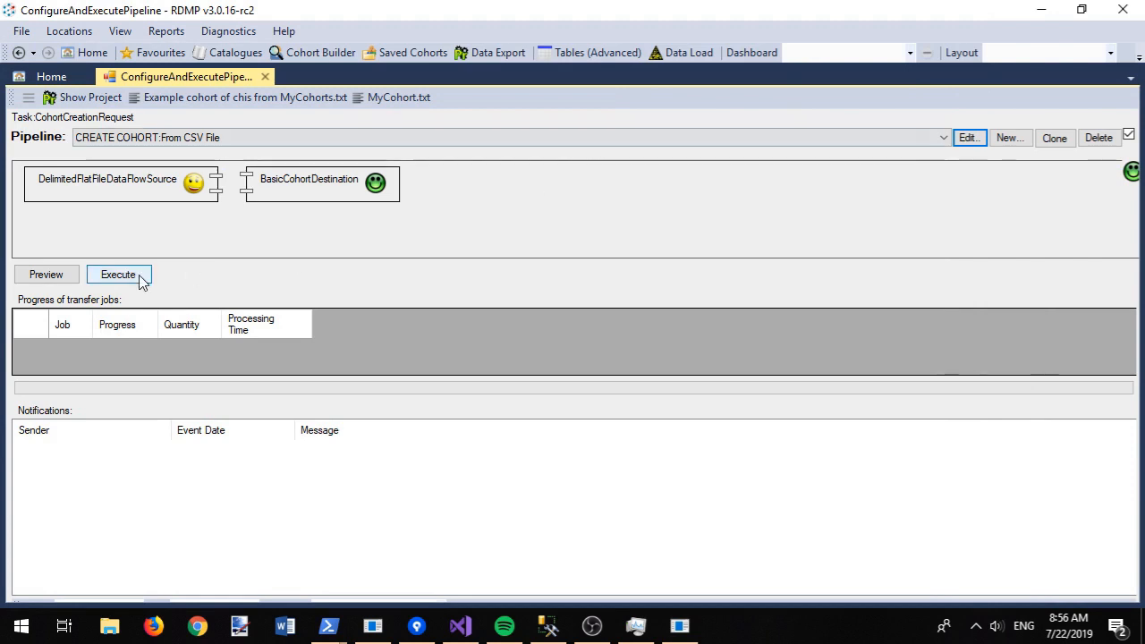
# Step: After the missing chi column error, set the CSV source to force header 'chi' replacing the first line
pyautogui.click(99, 277)
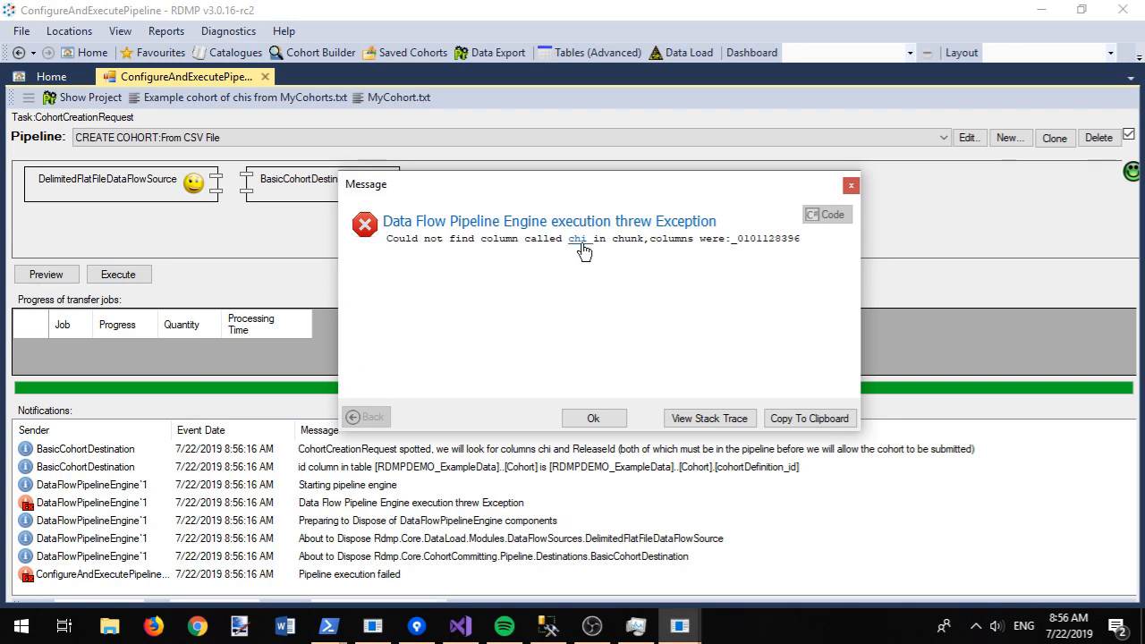
pyautogui.click(592, 417)
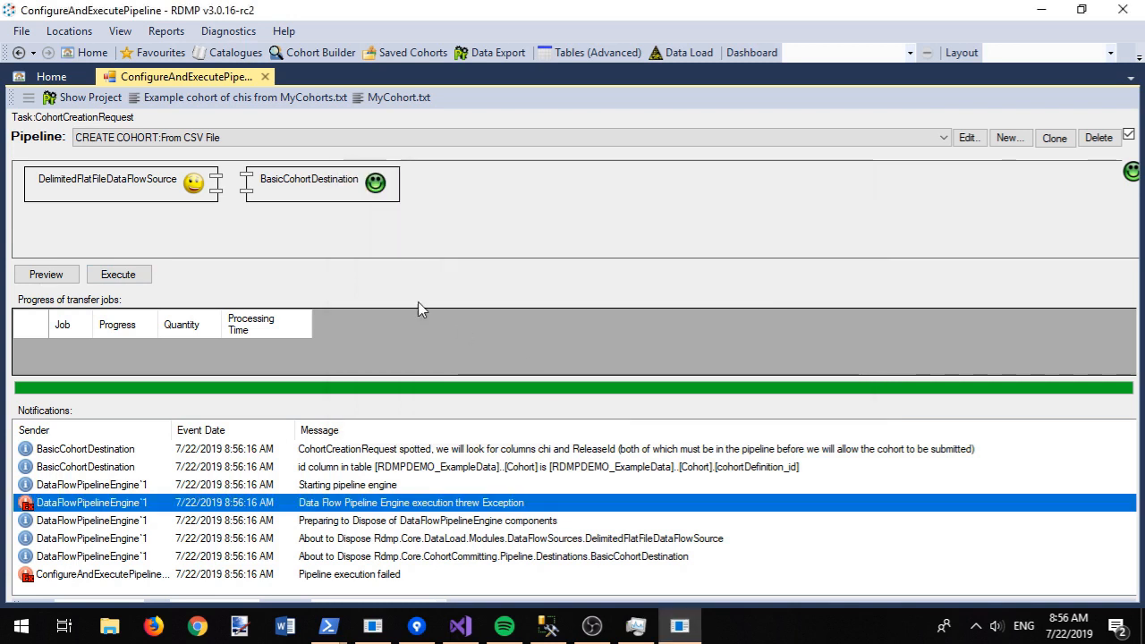
pyautogui.click(967, 137)
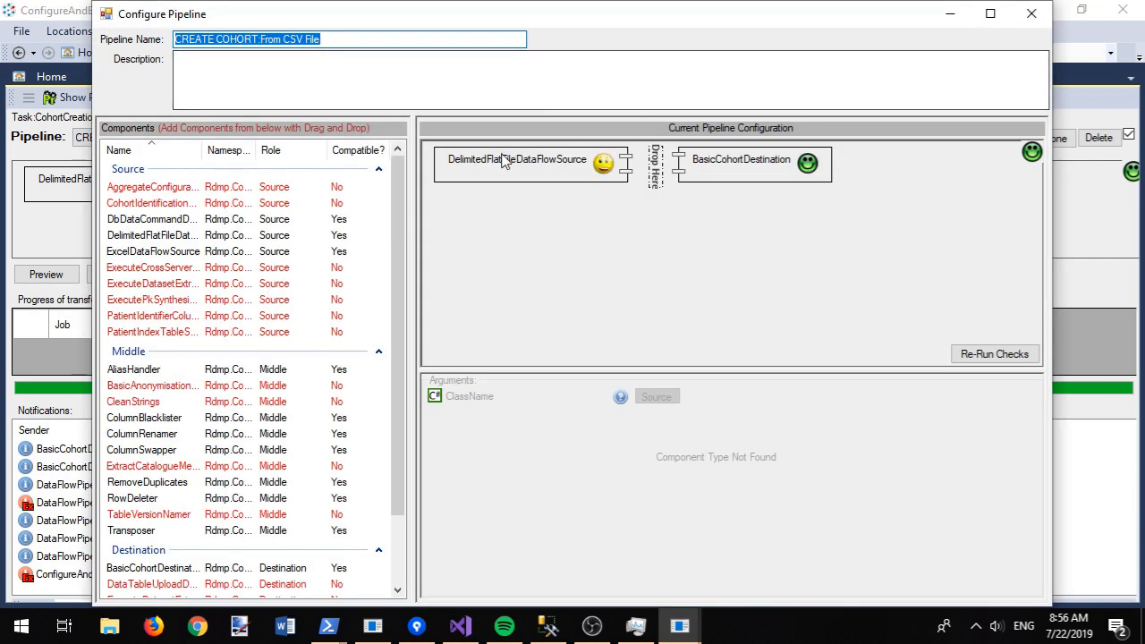
pyautogui.click(491, 163)
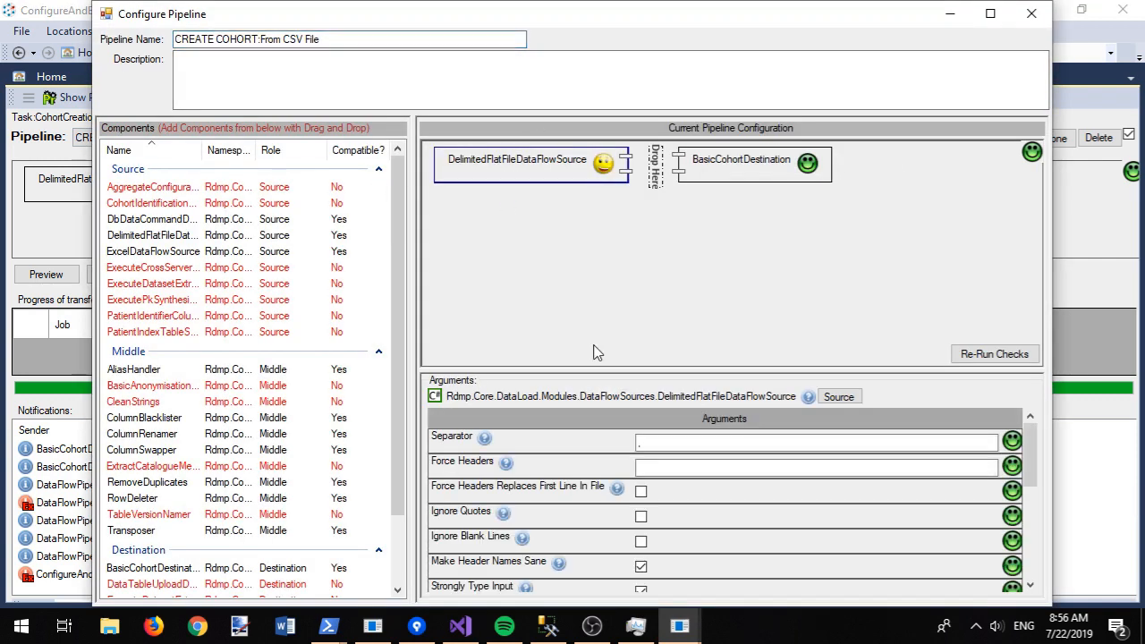
pyautogui.moveTo(506, 467)
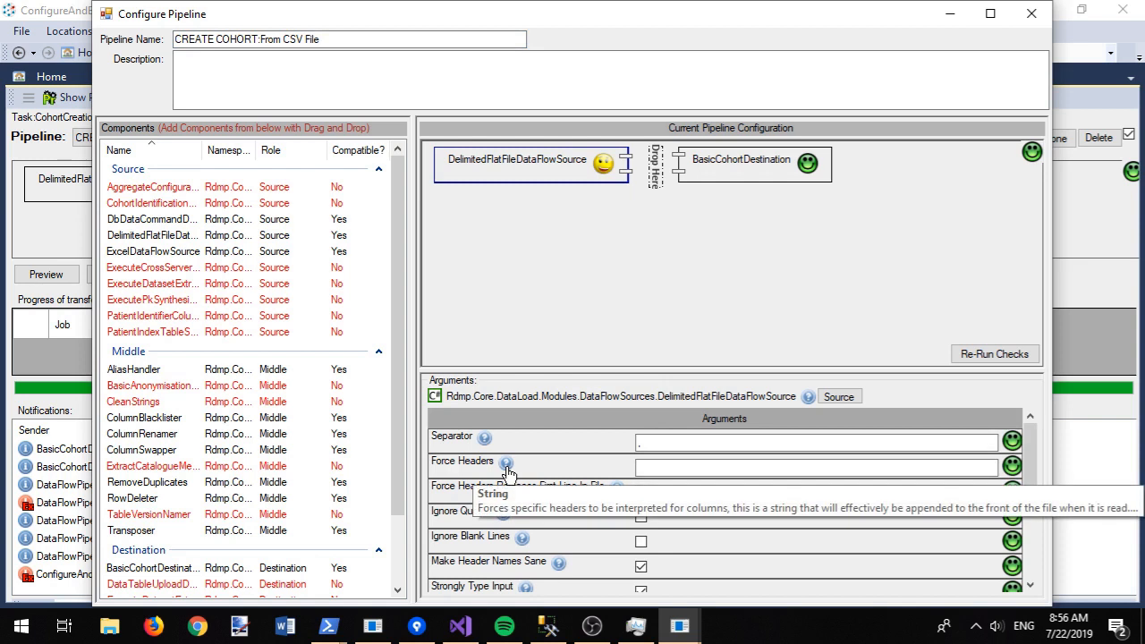
pyautogui.click(670, 469)
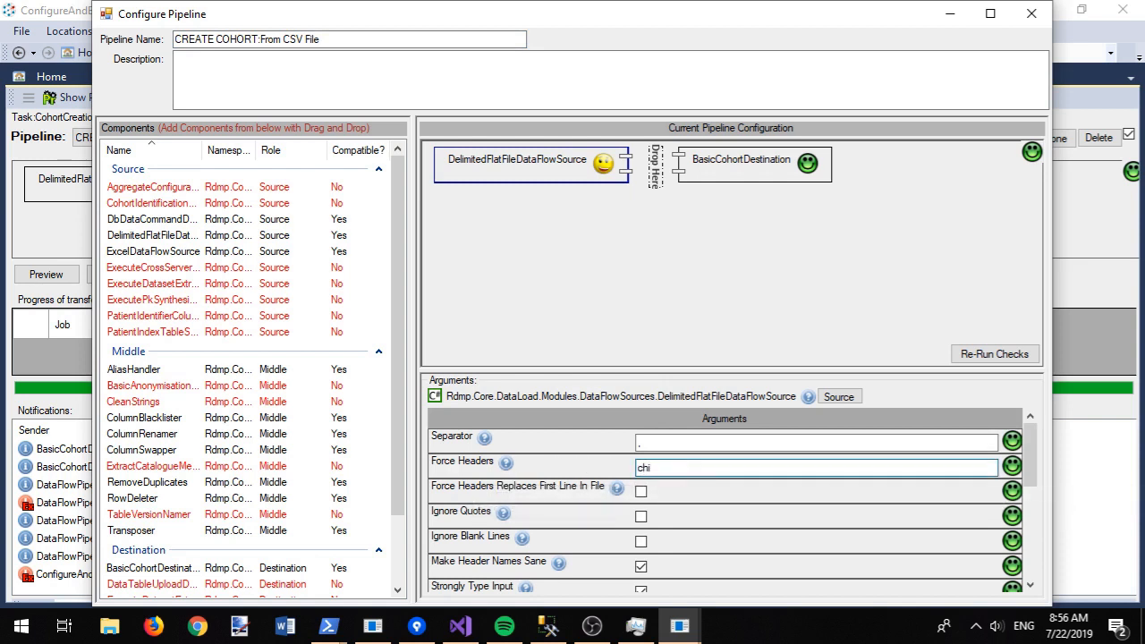
pyautogui.click(641, 492)
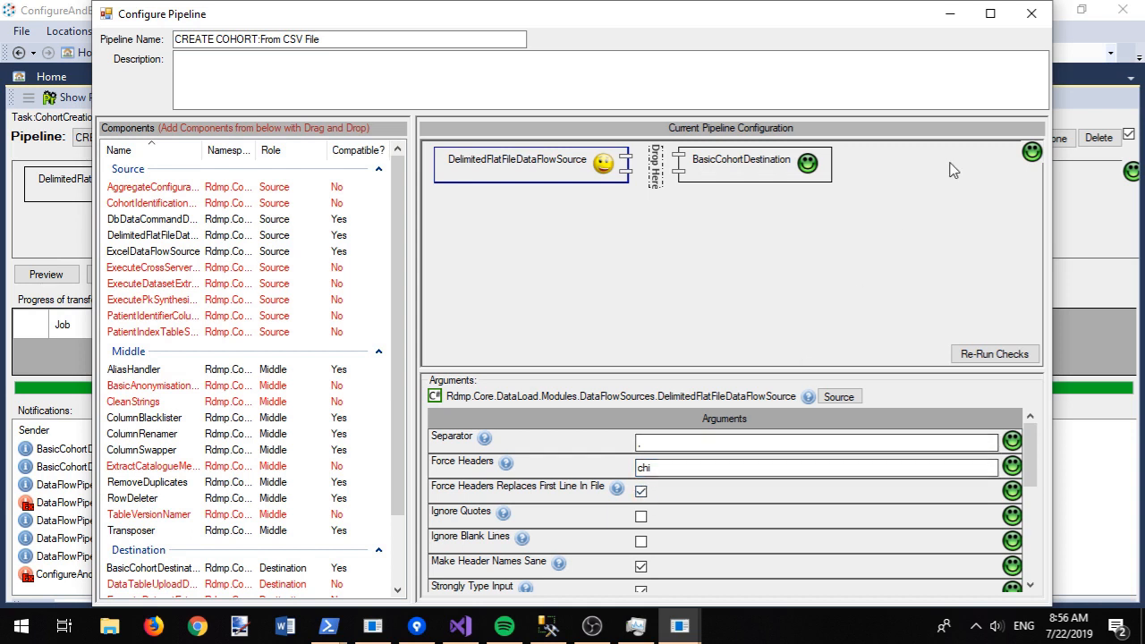
pyautogui.click(1033, 15)
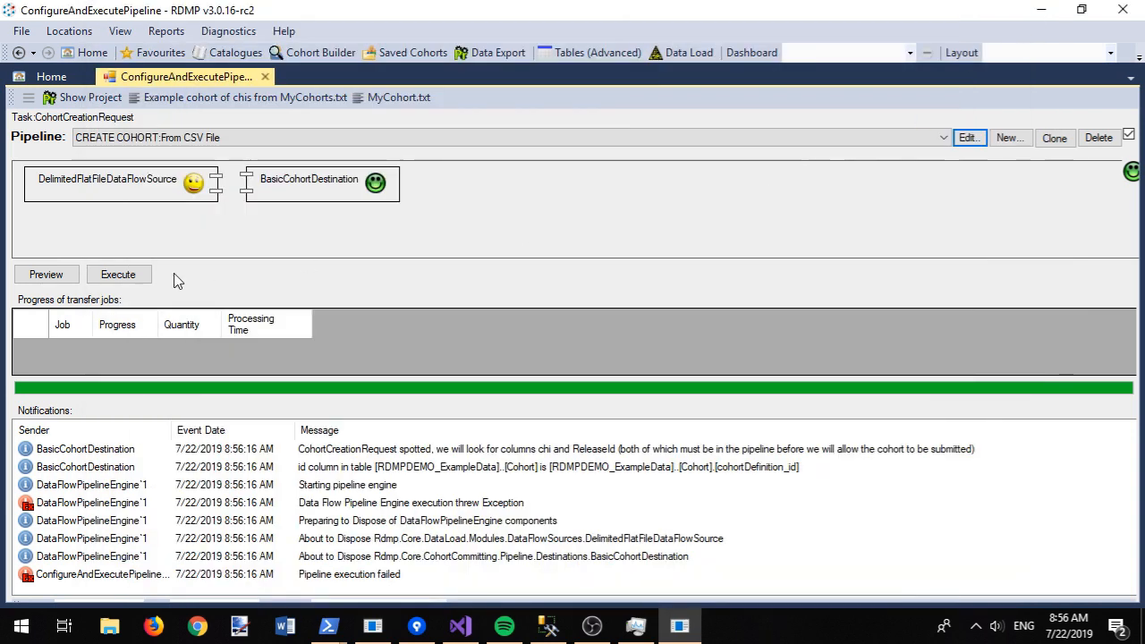
# Step: Preview the source data to confirm it now lists chi values
pyautogui.click(59, 280)
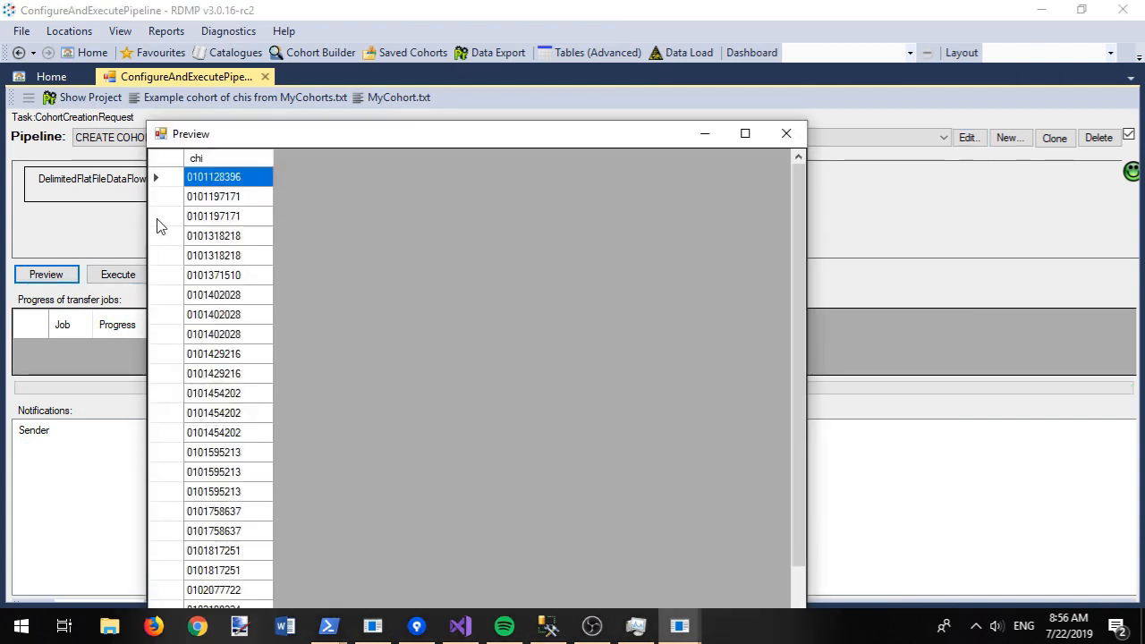
pyautogui.click(787, 134)
pyautogui.click(109, 626)
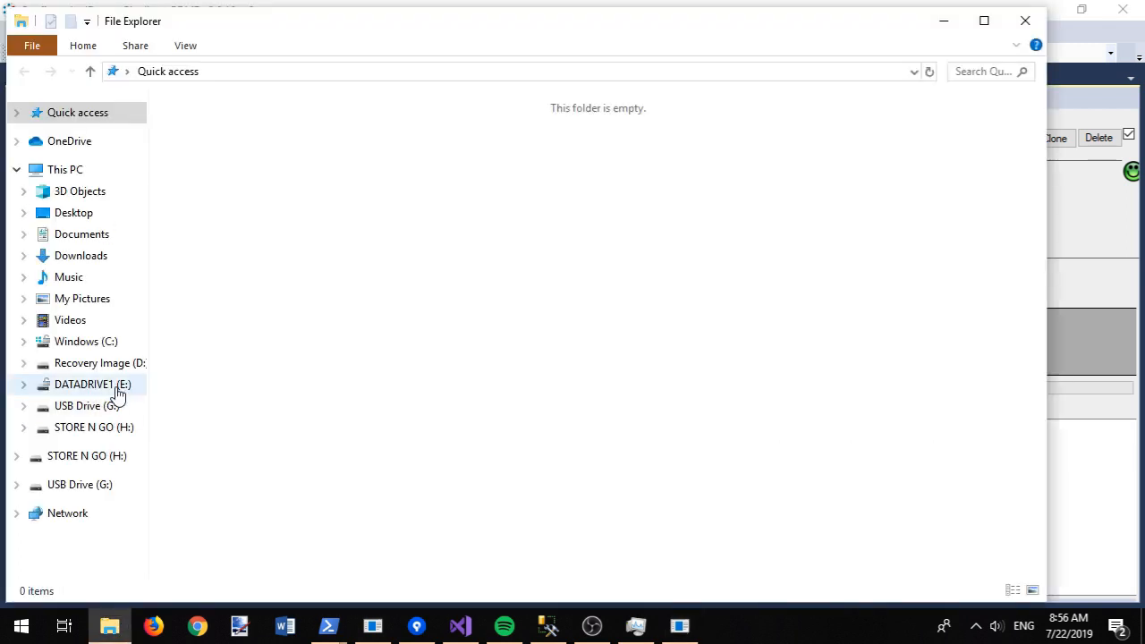
# Step: Inspect MyCohort.txt's CHI numbers in Notepad++, close it, and rerun the cohort pipeline
pyautogui.click(77, 213)
pyautogui.rightClick(306, 145)
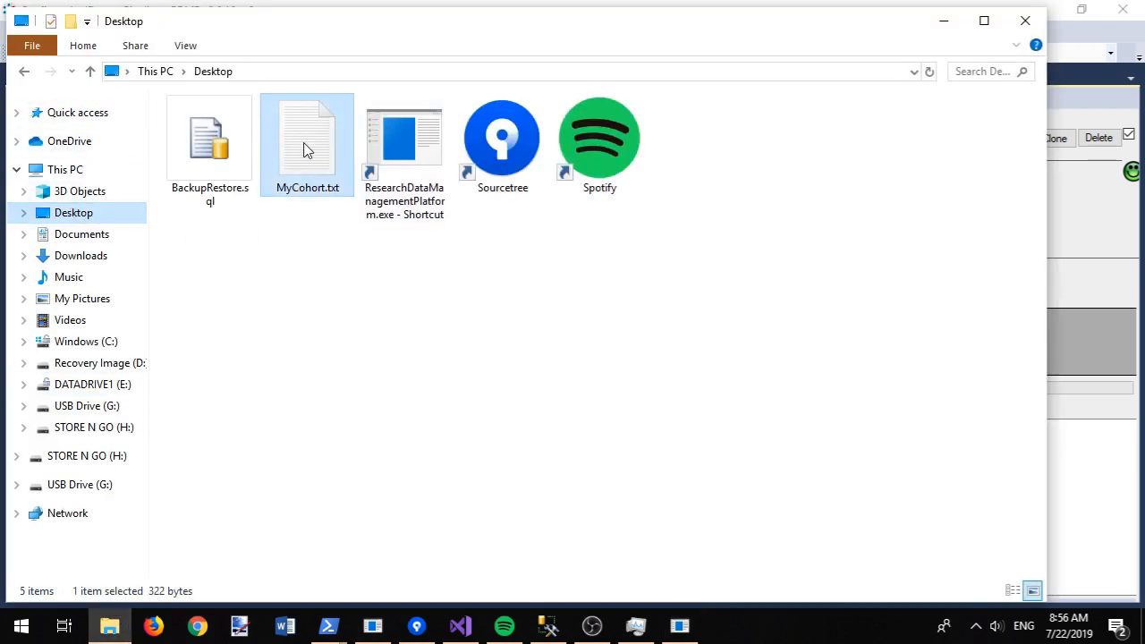
pyautogui.click(387, 215)
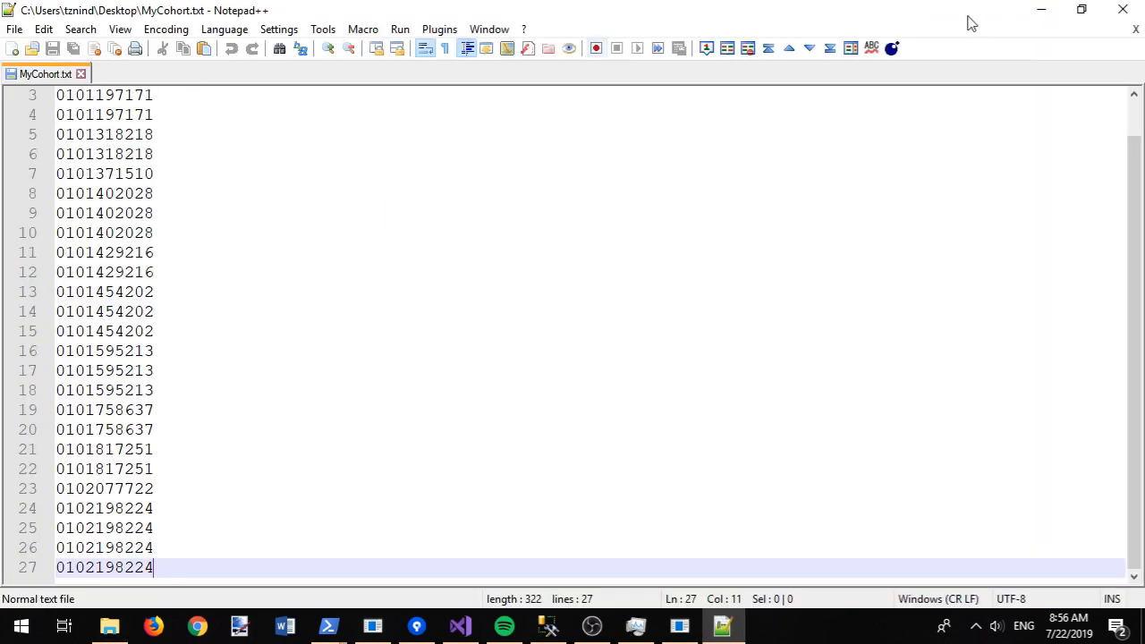
pyautogui.moveTo(242, 113); pyautogui.dragTo(59, 97)
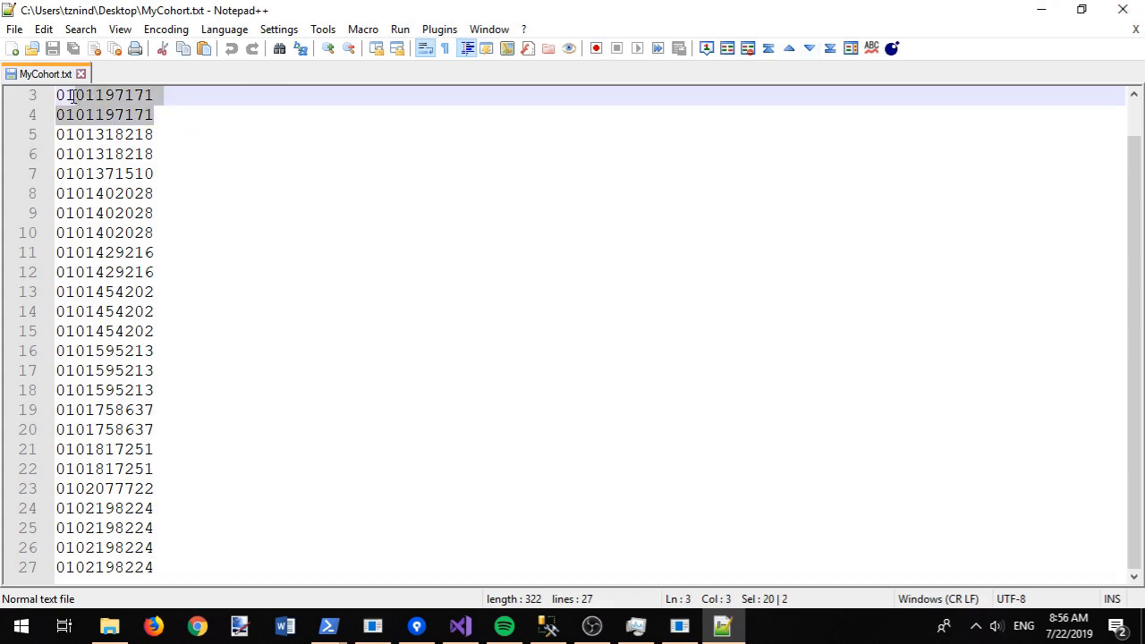
pyautogui.click(215, 115)
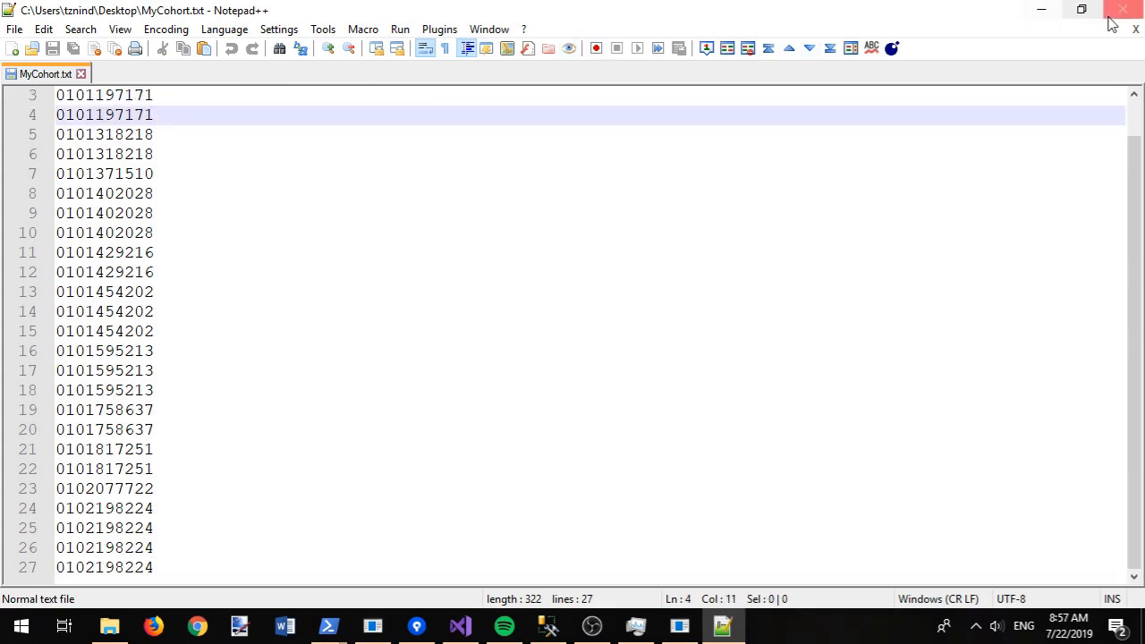
pyautogui.hotkey('alt', 'F4')
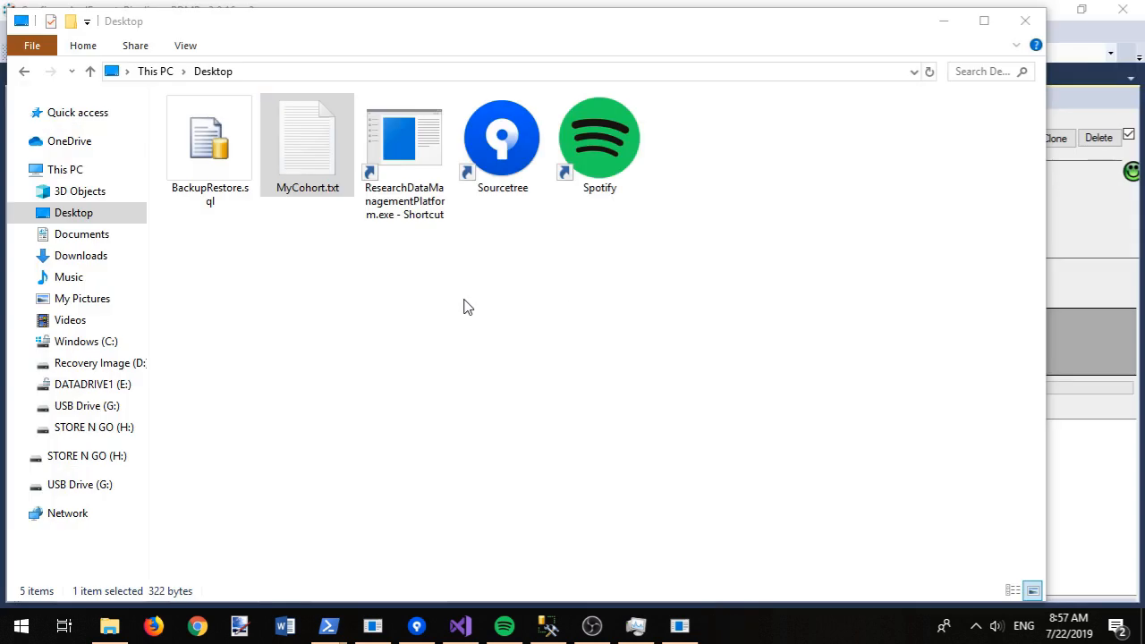
pyautogui.click(946, 24)
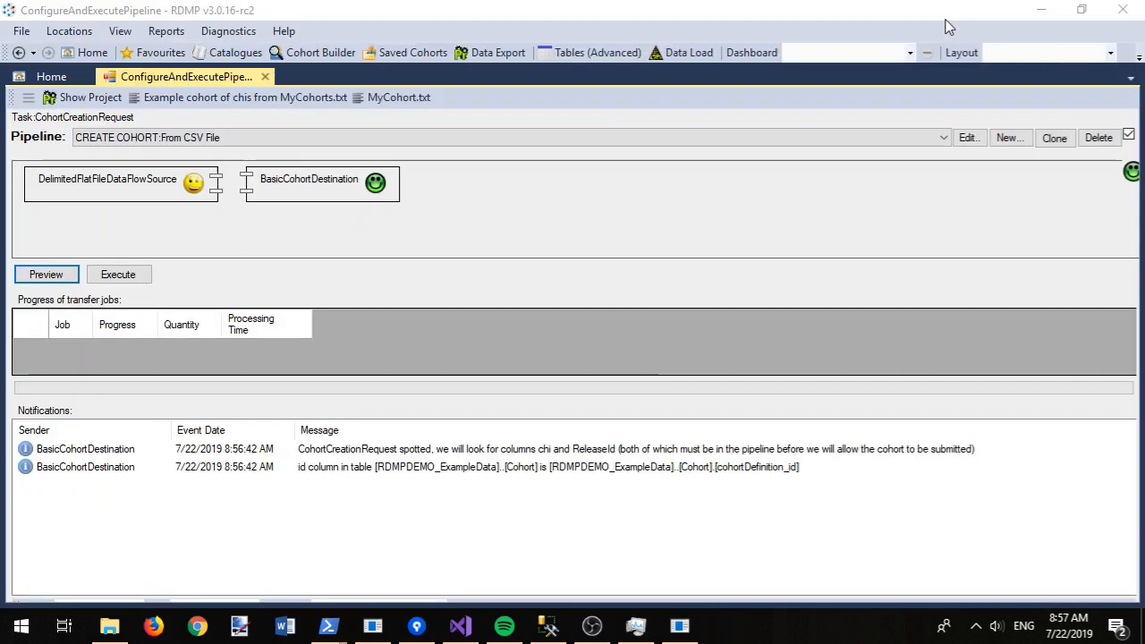
pyautogui.click(134, 276)
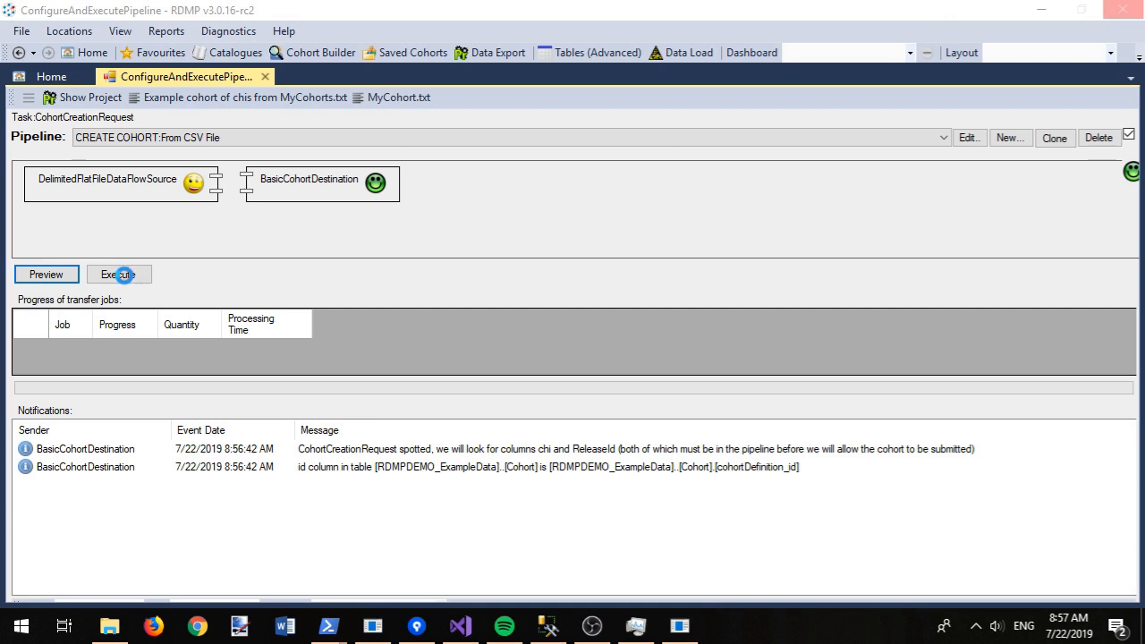
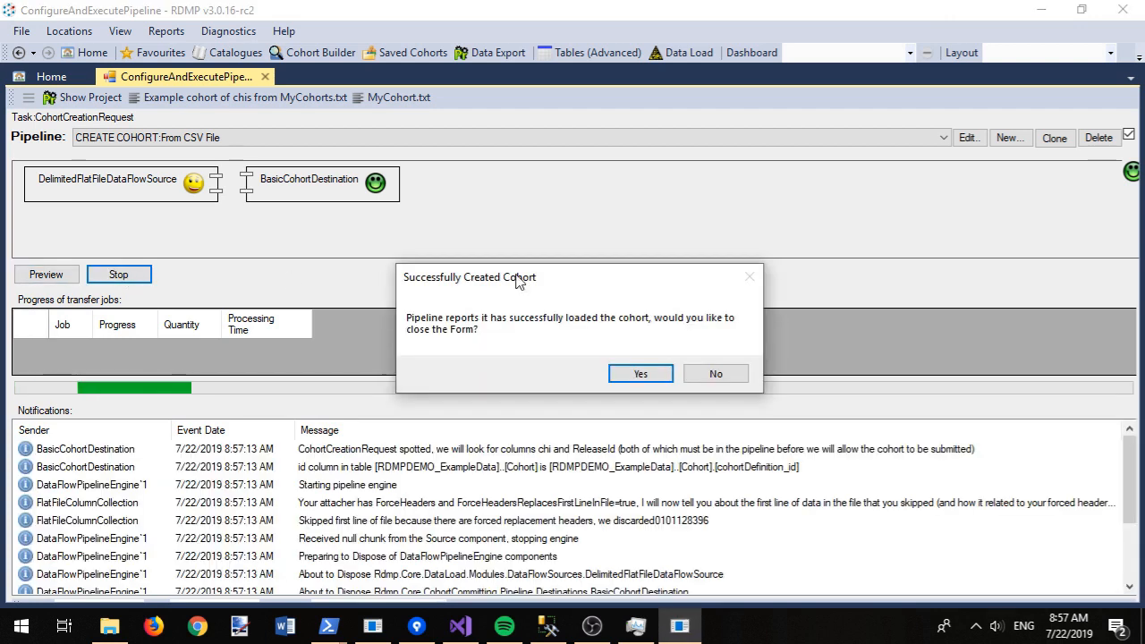
# Step: Close the finished cohort-creation form and expand the whole Saved Cohorts tree
pyautogui.click(630, 376)
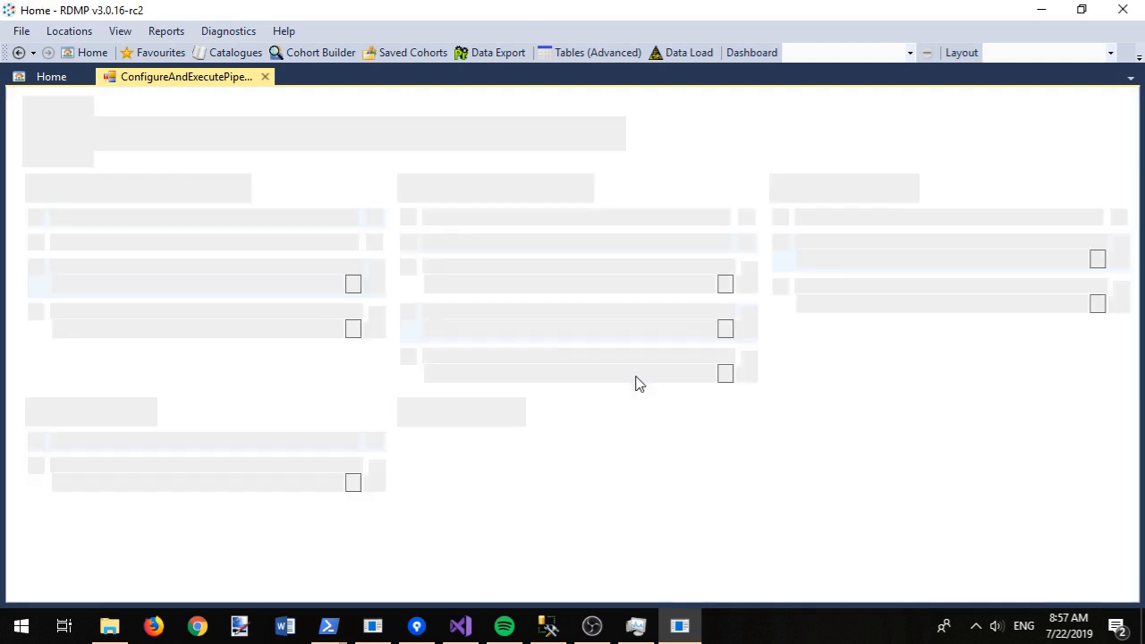
pyautogui.click(407, 54)
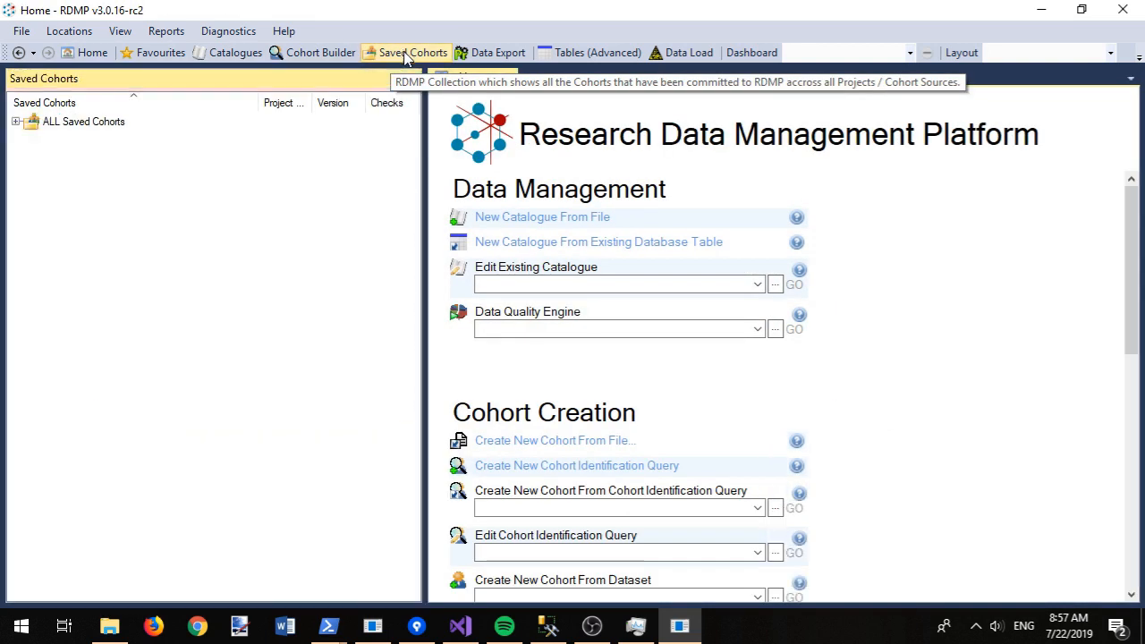
pyautogui.rightClick(50, 127)
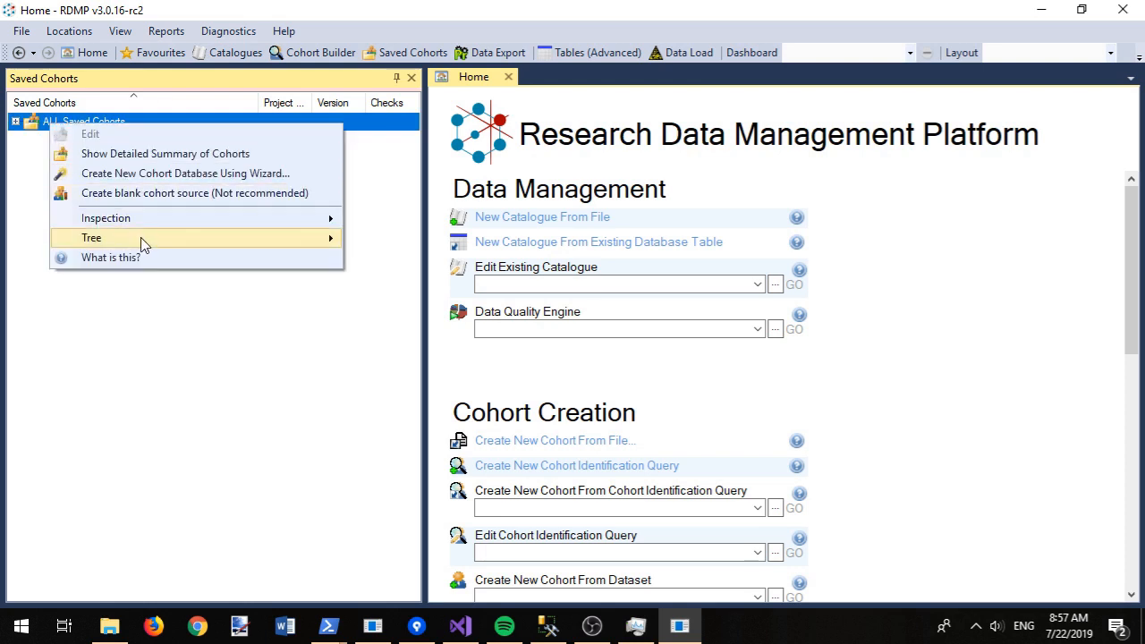
pyautogui.moveTo(269, 238)
pyautogui.click(396, 244)
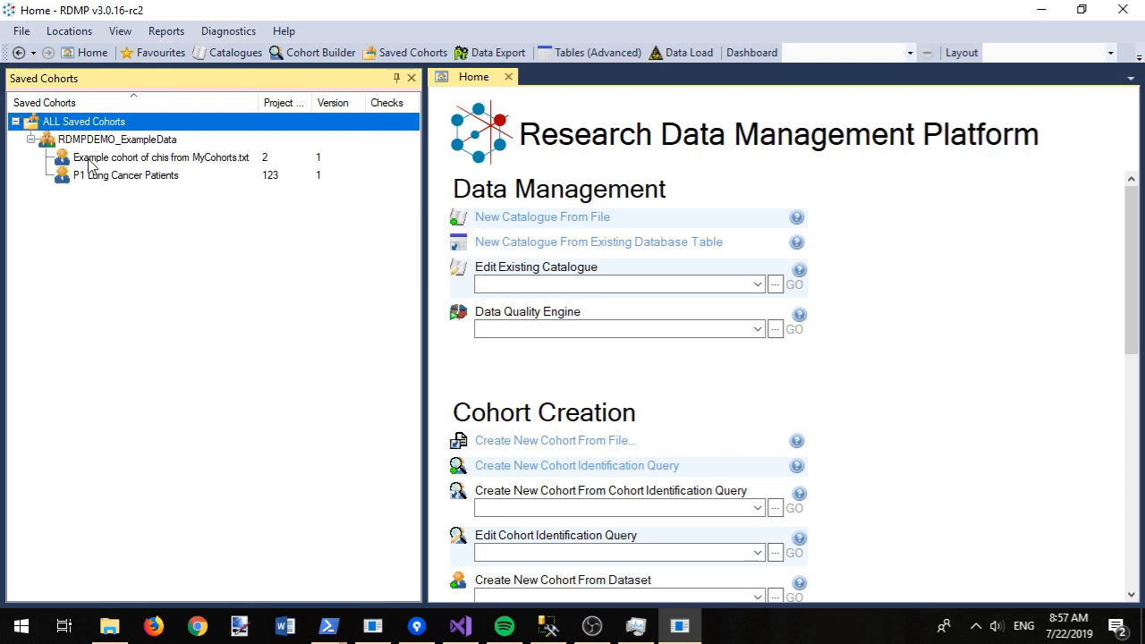
# Step: Preview the MyCohorts.txt cohort's top 100 chi and ReleaseId identifiers, then show Data Export projects
pyautogui.click(198, 160)
pyautogui.rightClick(199, 162)
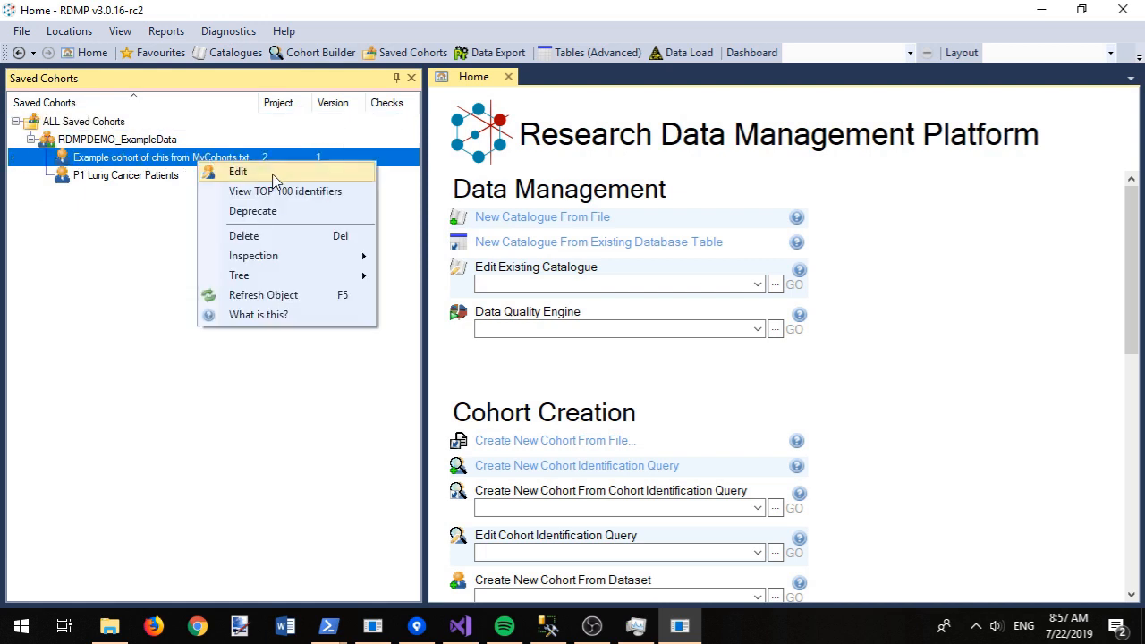
pyautogui.click(283, 191)
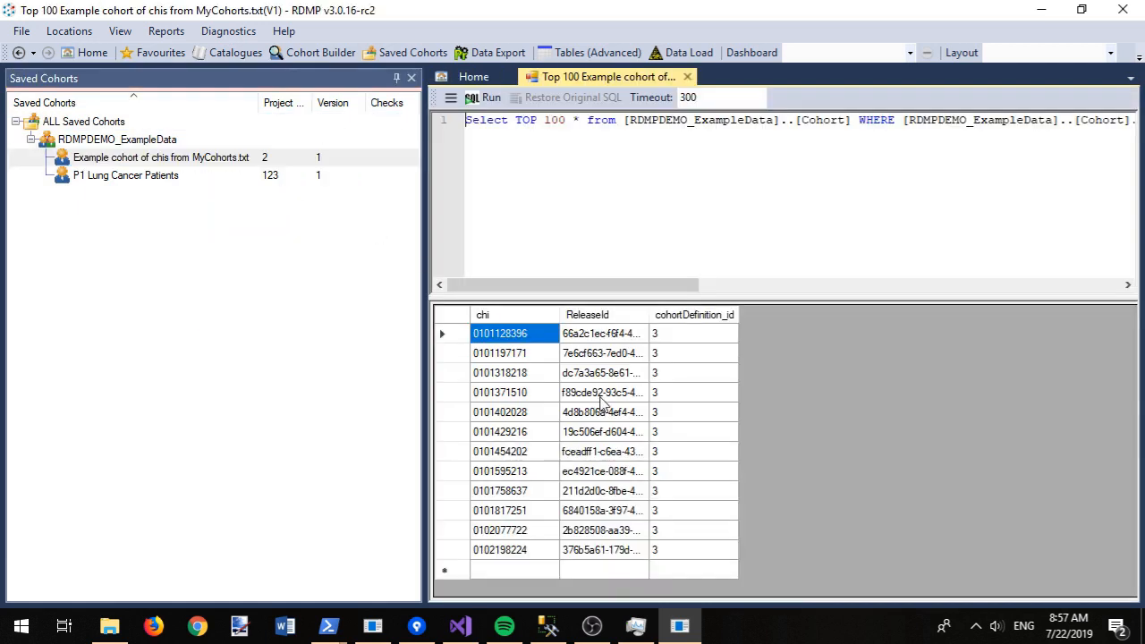
pyautogui.moveTo(626, 555); pyautogui.dragTo(528, 336)
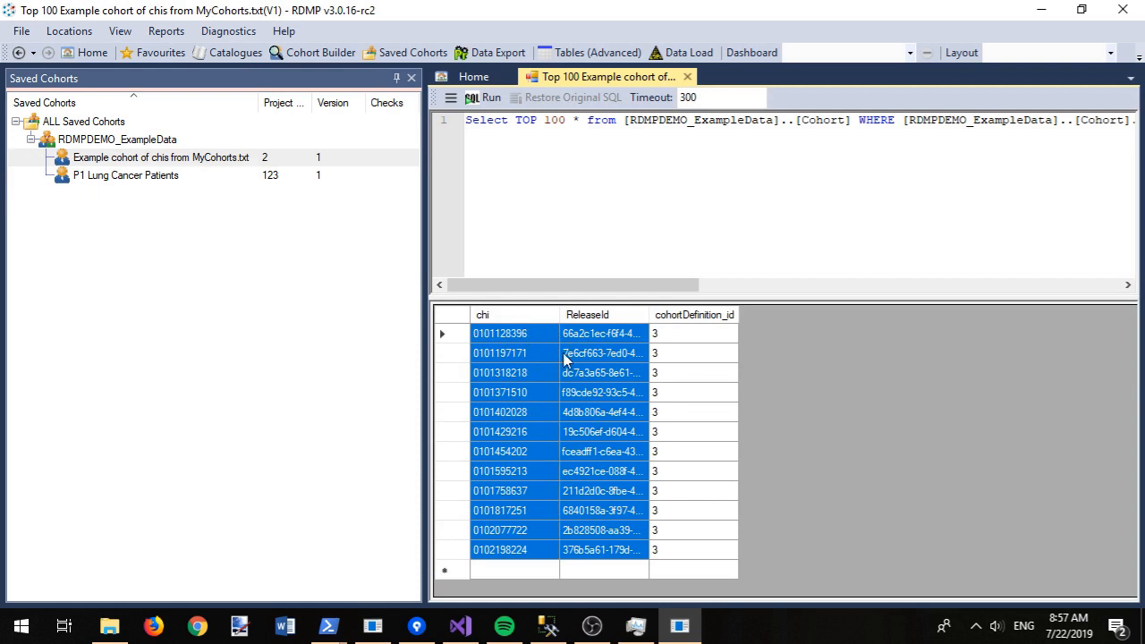
pyautogui.click(603, 213)
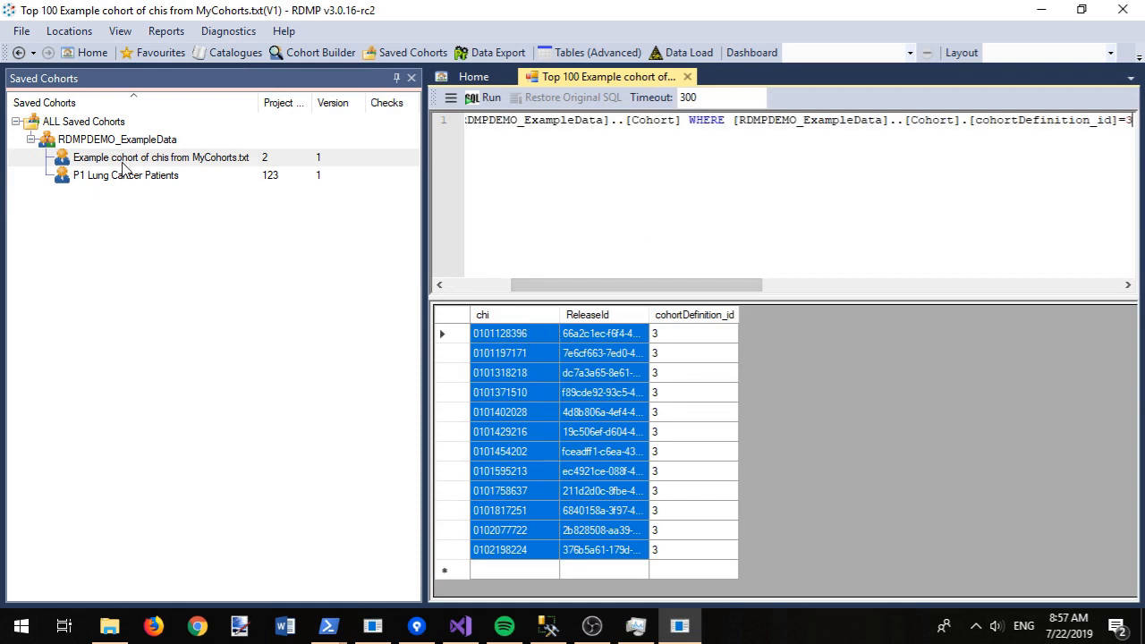
pyautogui.click(490, 52)
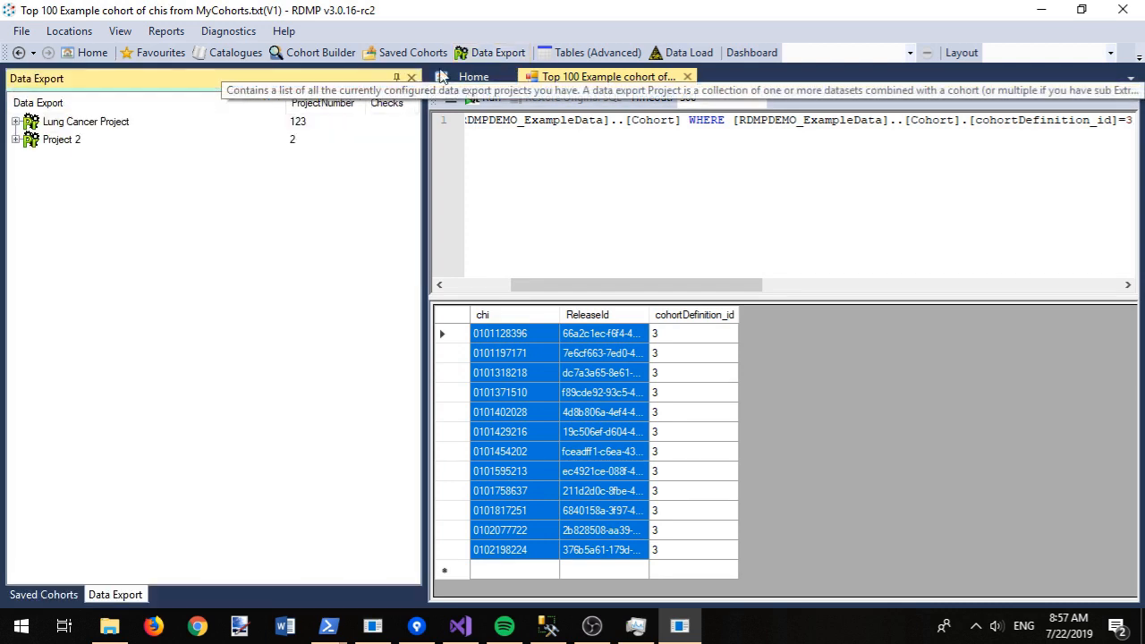
# Step: Create a new extraction configuration in Project 2 and rename it 'Cases'
pyautogui.click(16, 140)
pyautogui.click(30, 177)
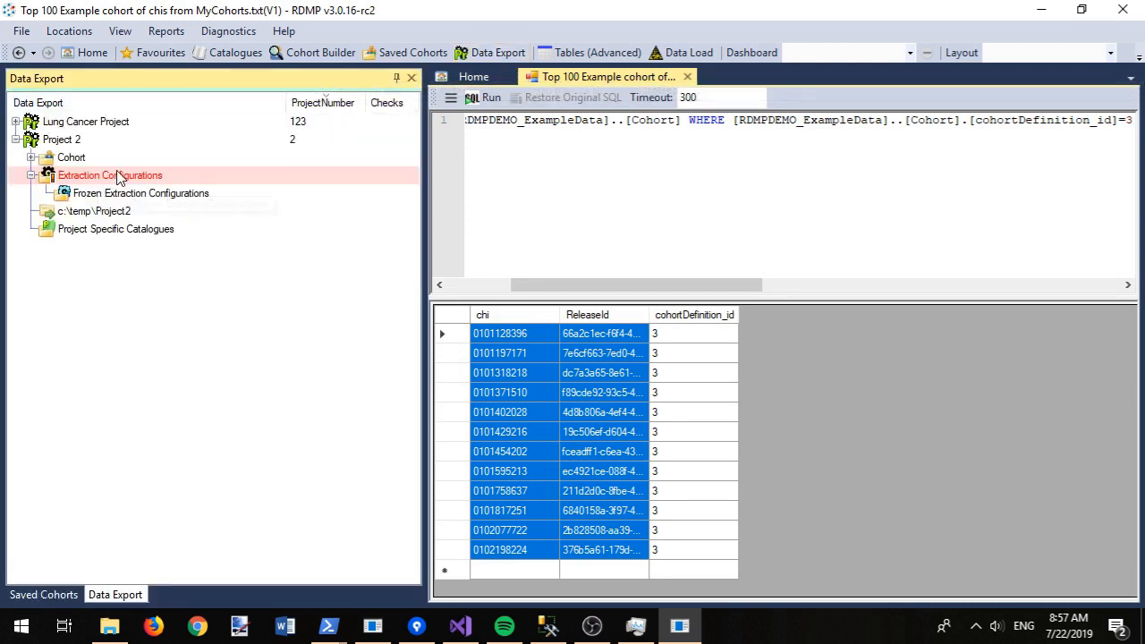
pyautogui.rightClick(118, 176)
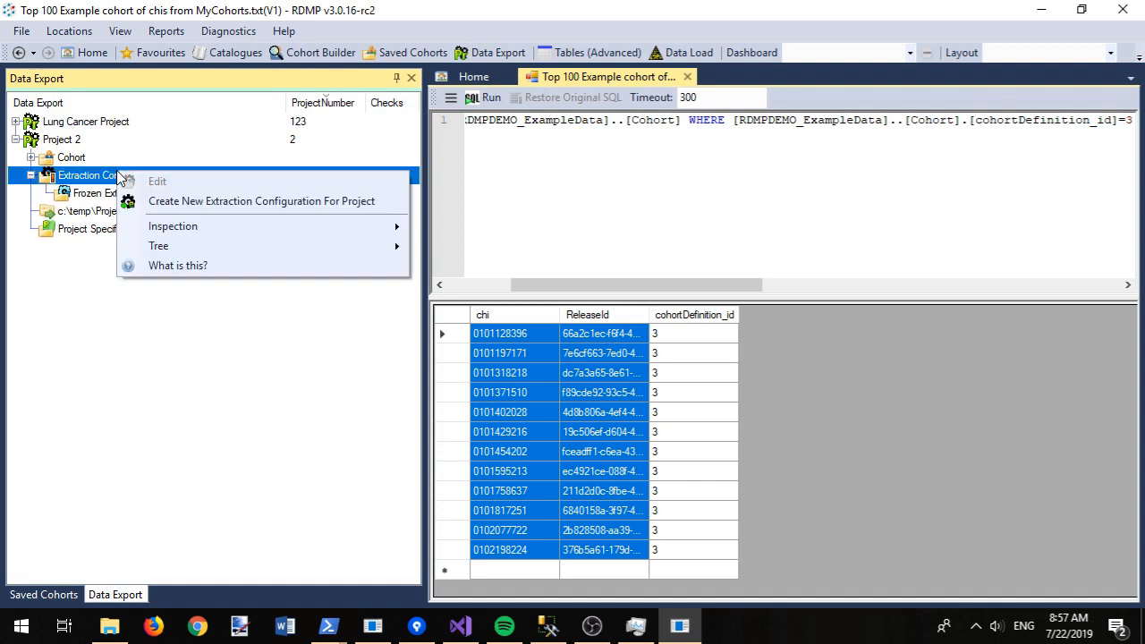
pyautogui.click(176, 206)
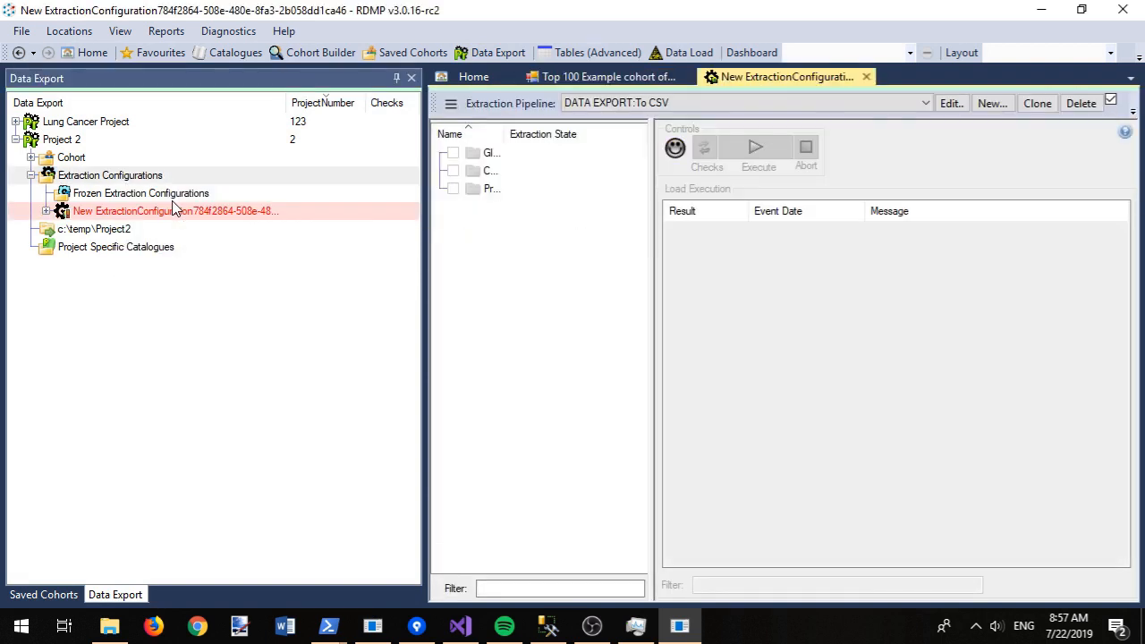
pyautogui.click(143, 213)
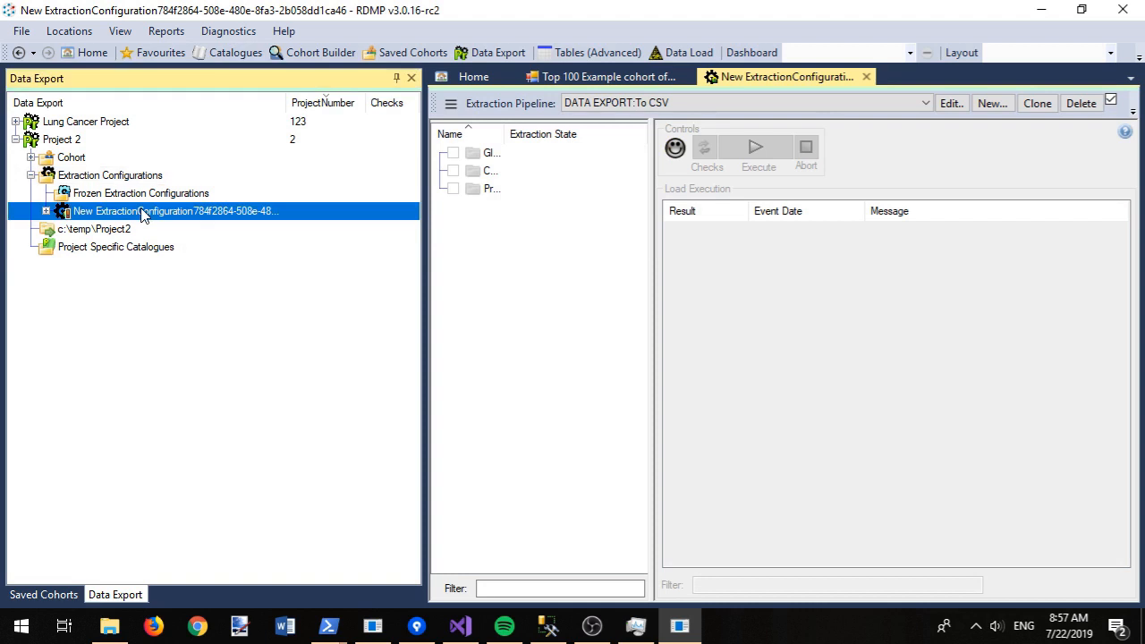
pyautogui.press('F2')
pyautogui.write('Cases')
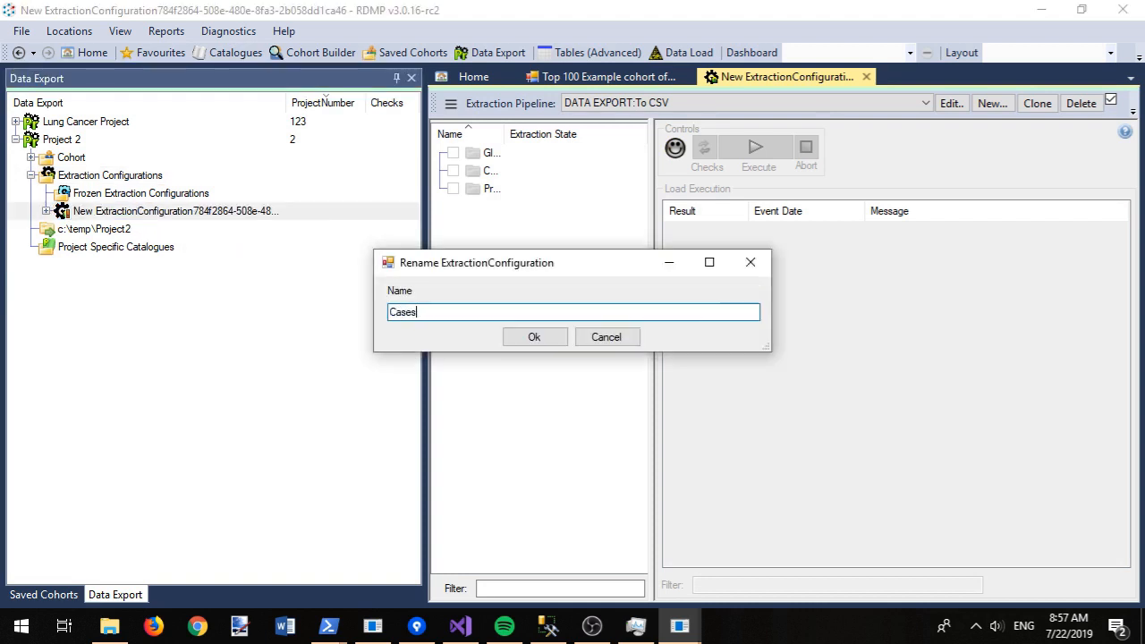
pyautogui.press('Return')
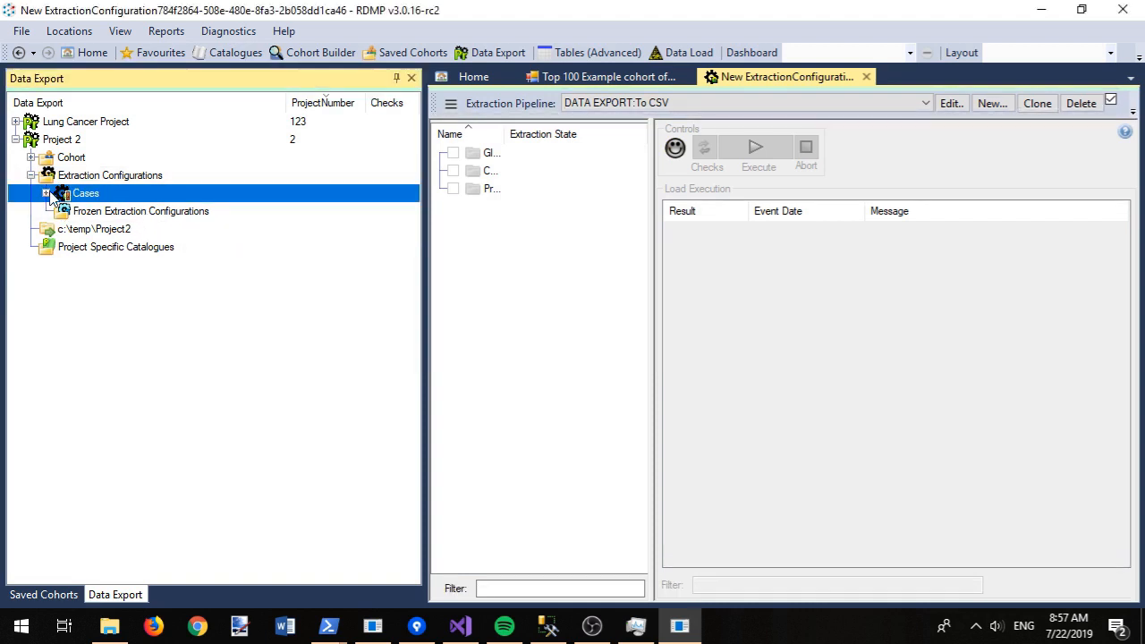
# Step: Assign the MyCohorts.txt example cohort to the Cases configuration
pyautogui.click(45, 193)
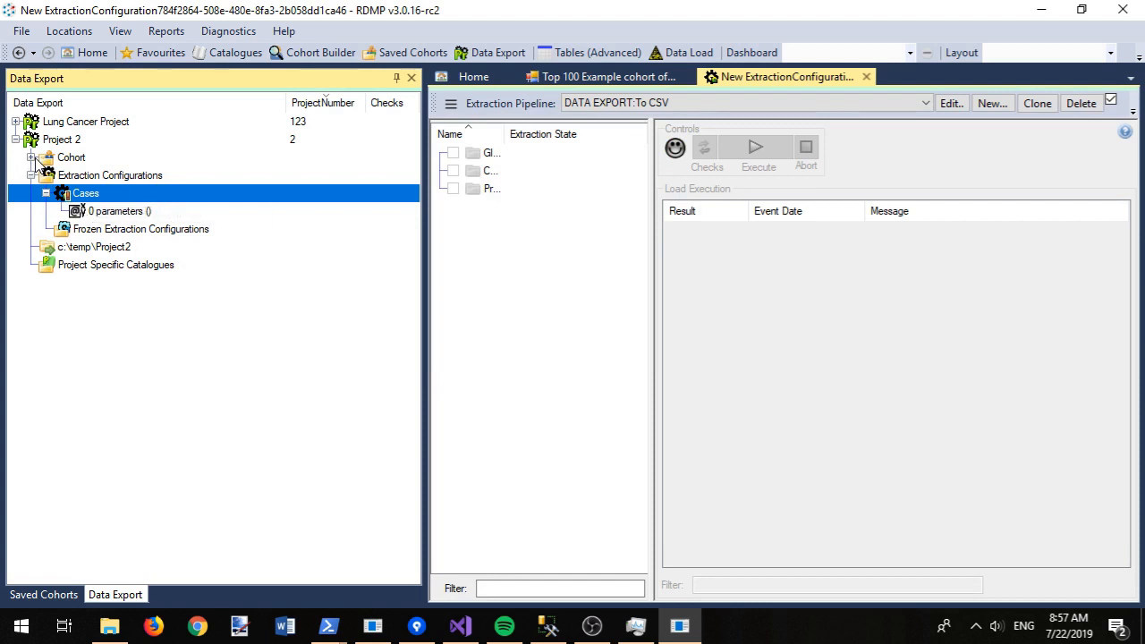
pyautogui.rightClick(79, 195)
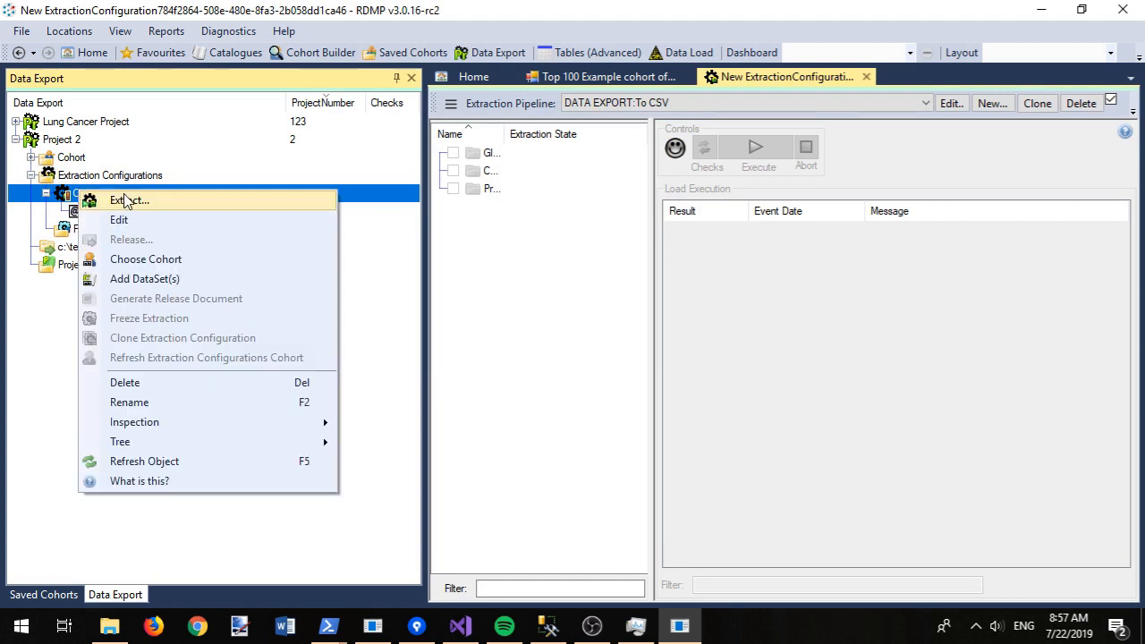
pyautogui.click(157, 257)
pyautogui.doubleClick(562, 126)
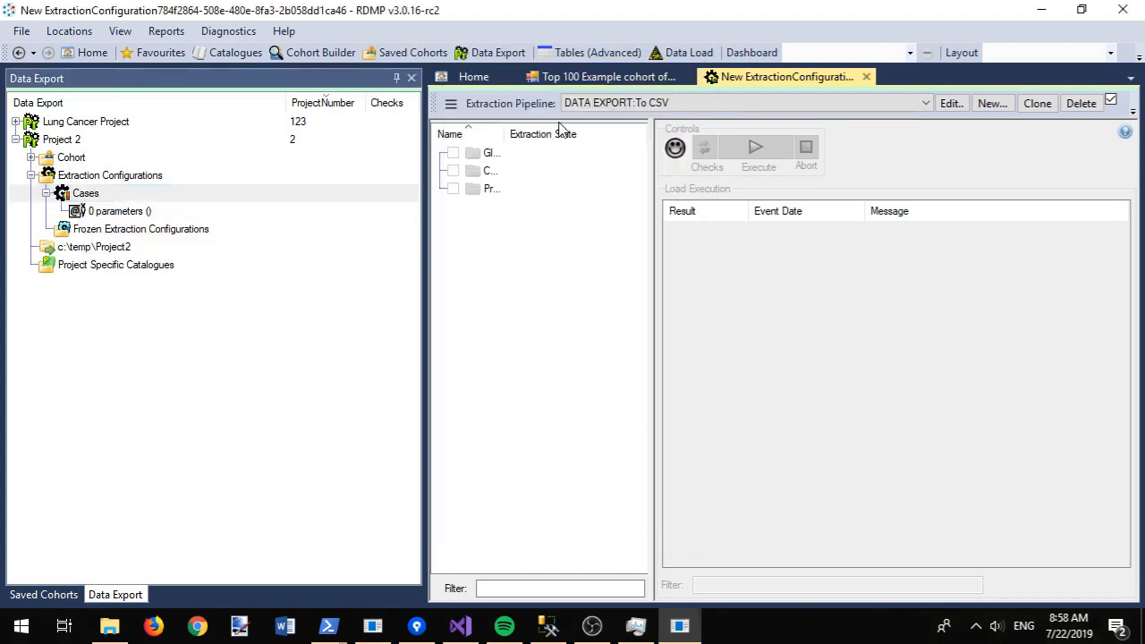
# Step: Add Biochemistry, Demography and Prescribing to Cases and unpin the Data Export panel for room
pyautogui.rightClick(86, 197)
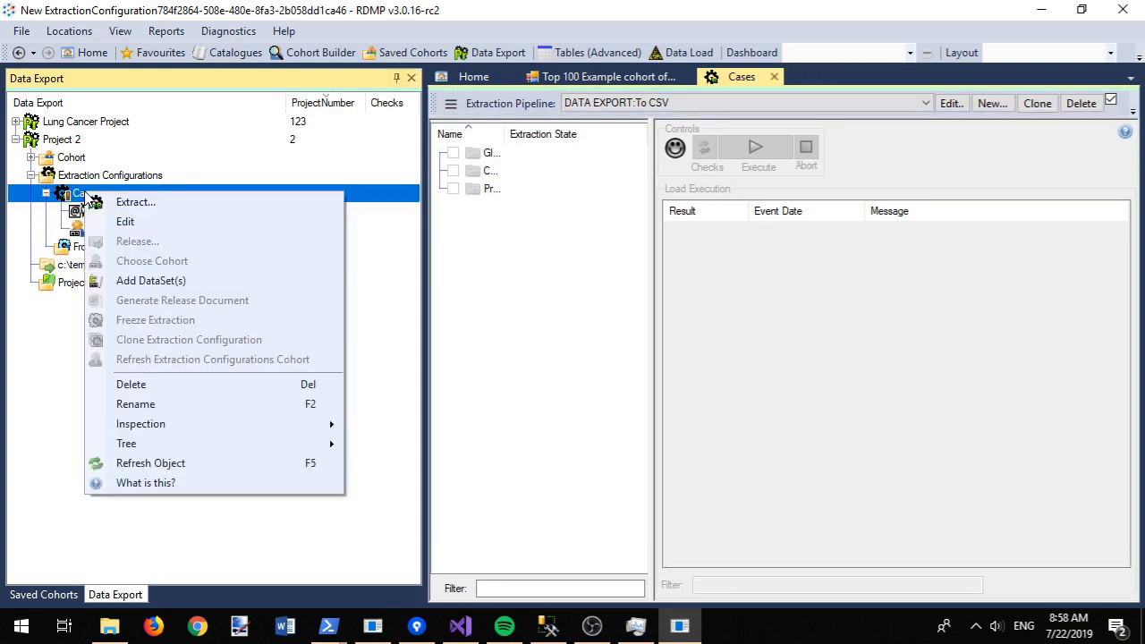
pyautogui.click(134, 281)
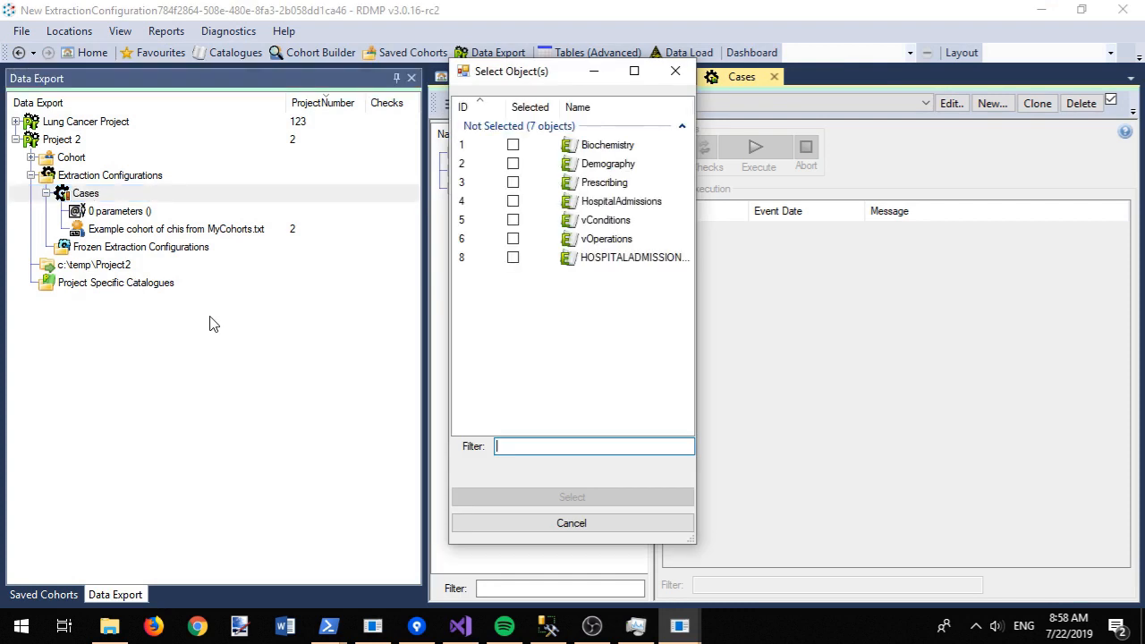
pyautogui.click(530, 146)
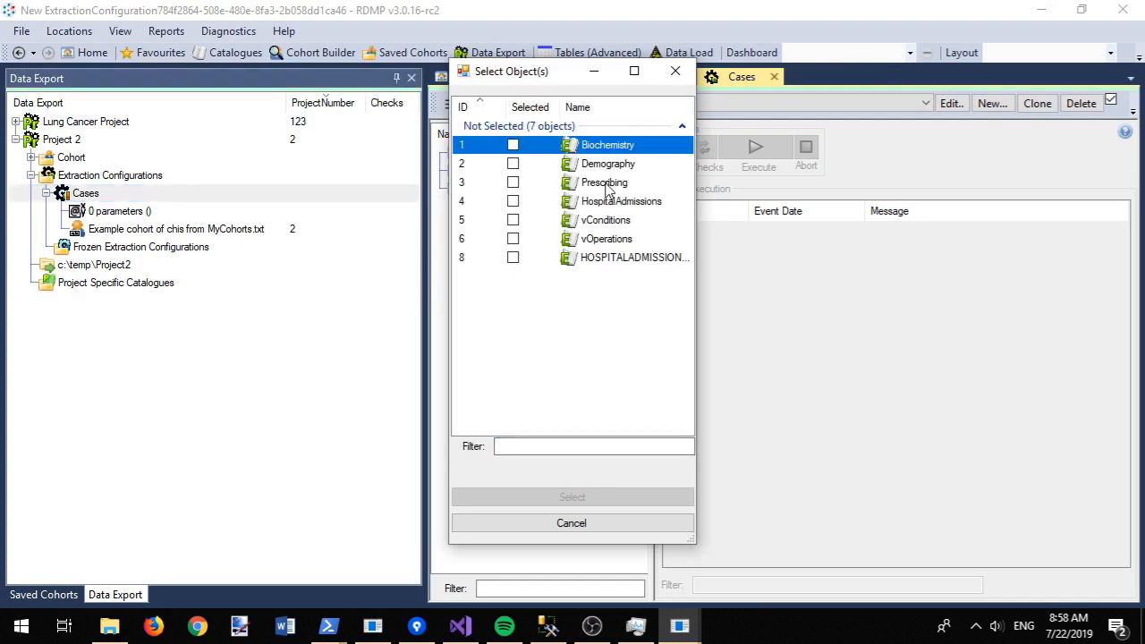
pyautogui.keyDown('shift'); pyautogui.click(607, 186); pyautogui.keyUp('shift')
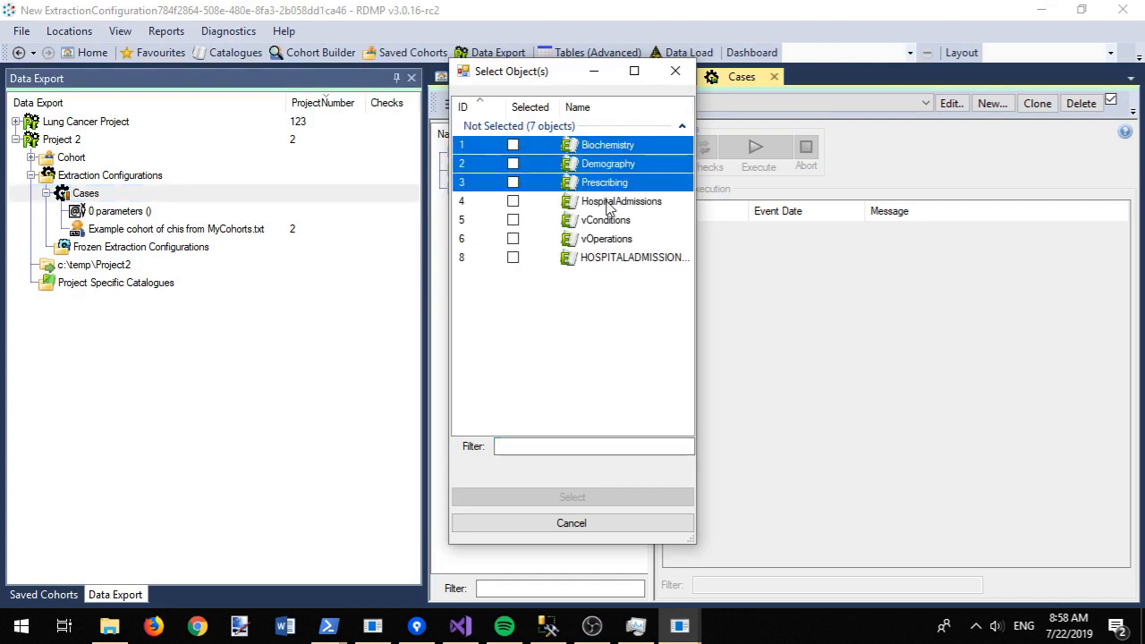
pyautogui.press('space')
pyautogui.click(571, 500)
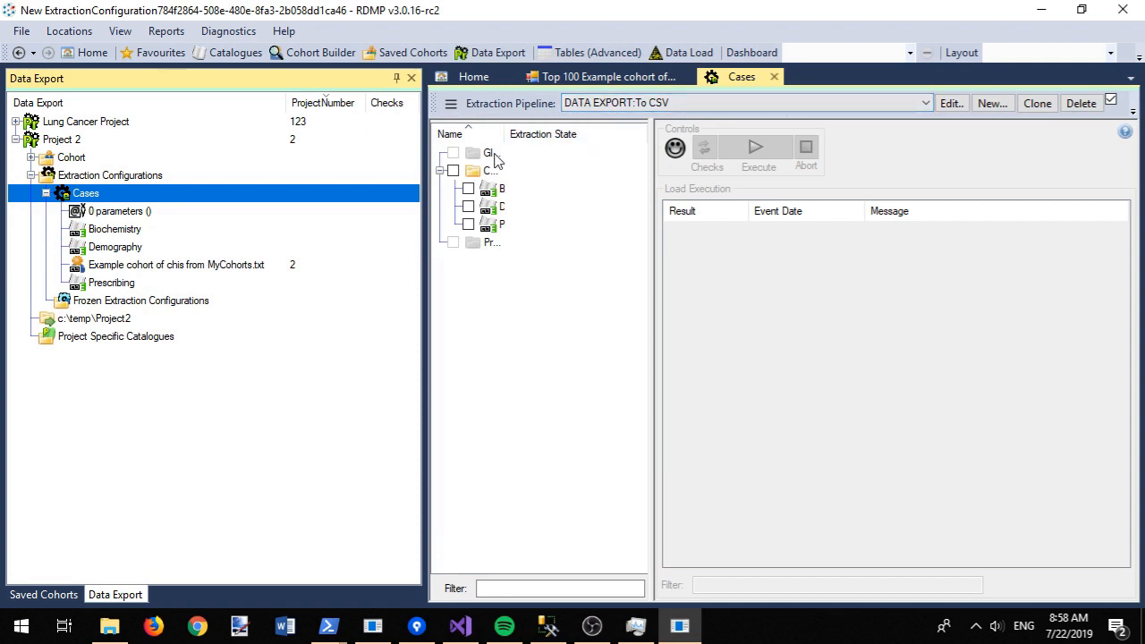
pyautogui.click(399, 79)
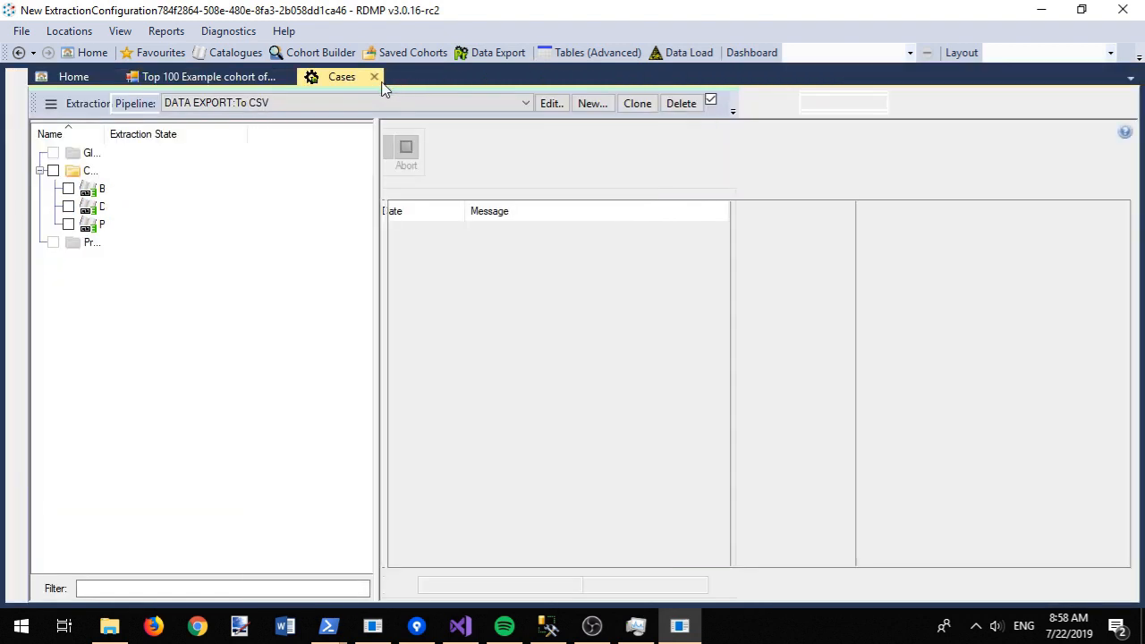
# Step: Tick all Core datasets of Cases, run checks and execute the CSV extraction
pyautogui.click(54, 171)
pyautogui.click(433, 152)
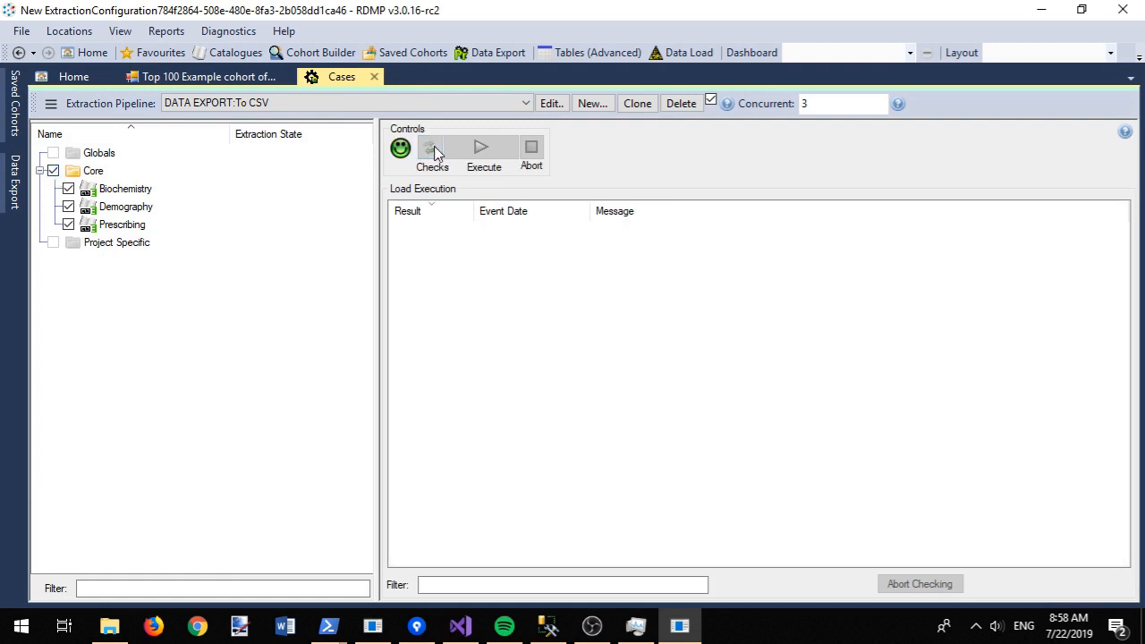
pyautogui.click(483, 151)
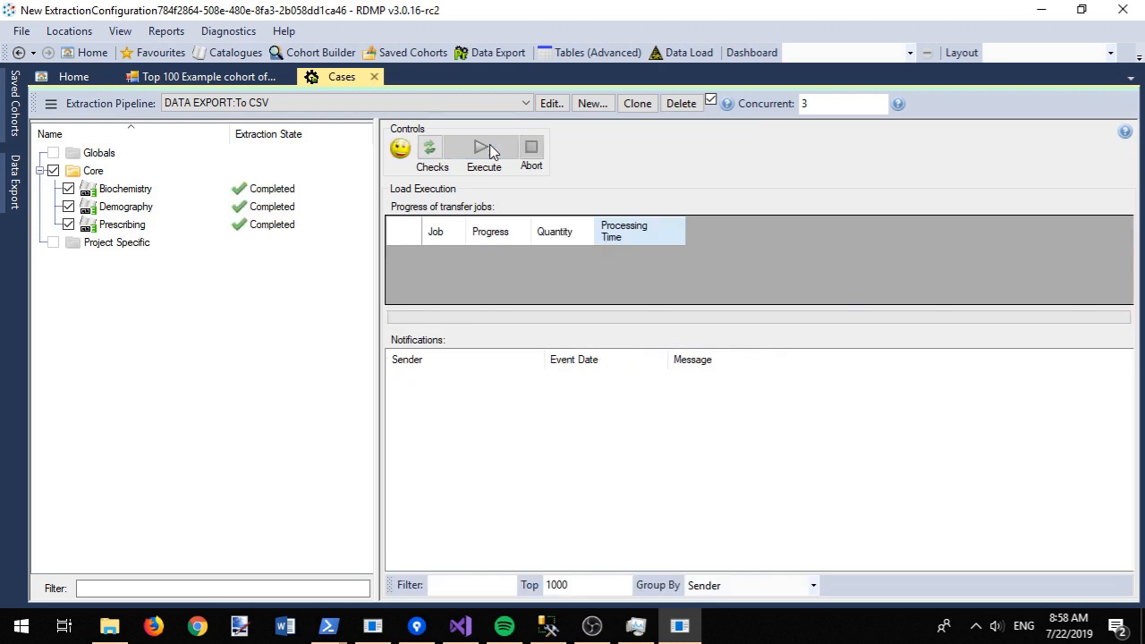
# Step: Copy the Biochemistry output folder path from its completion message into File Explorer
pyautogui.click(132, 193)
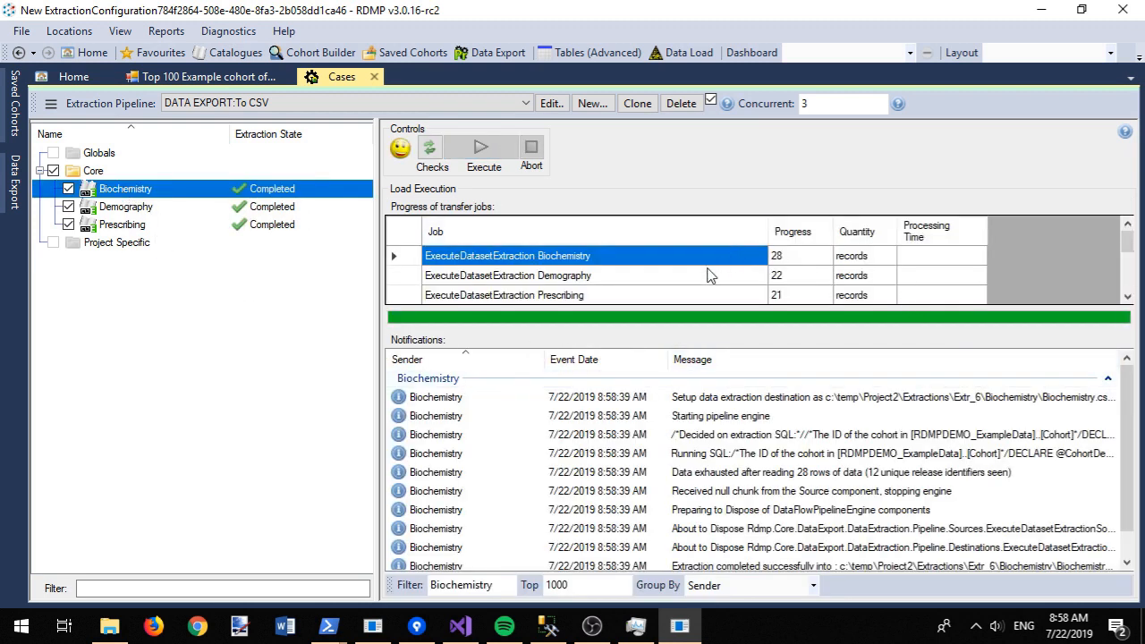
pyautogui.scroll(-1, 1125, 411)
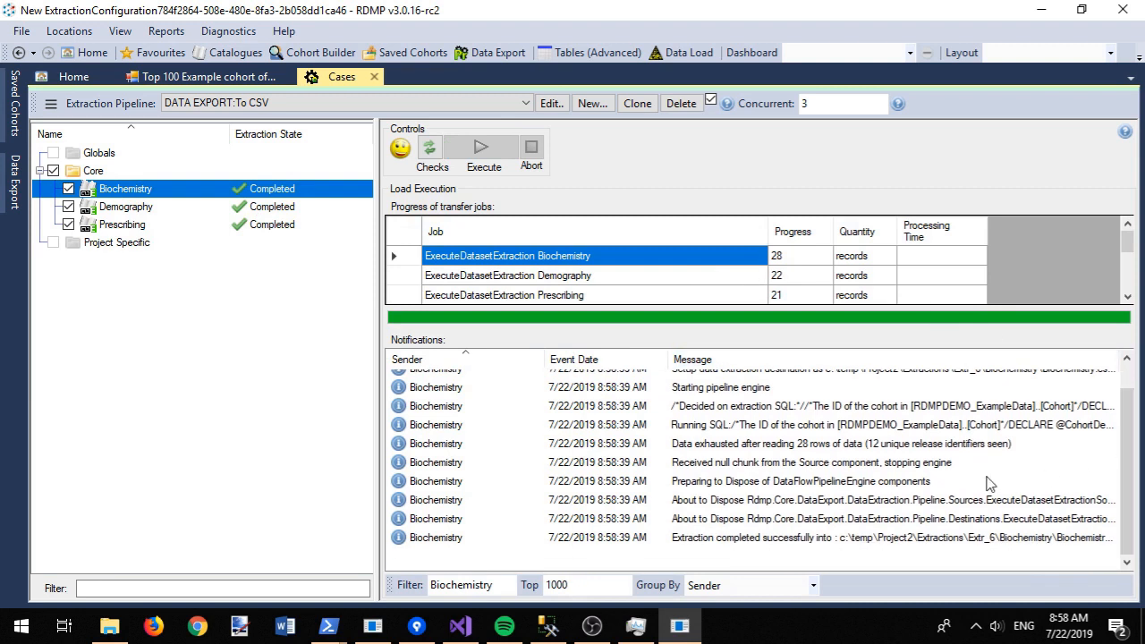
pyautogui.doubleClick(788, 541)
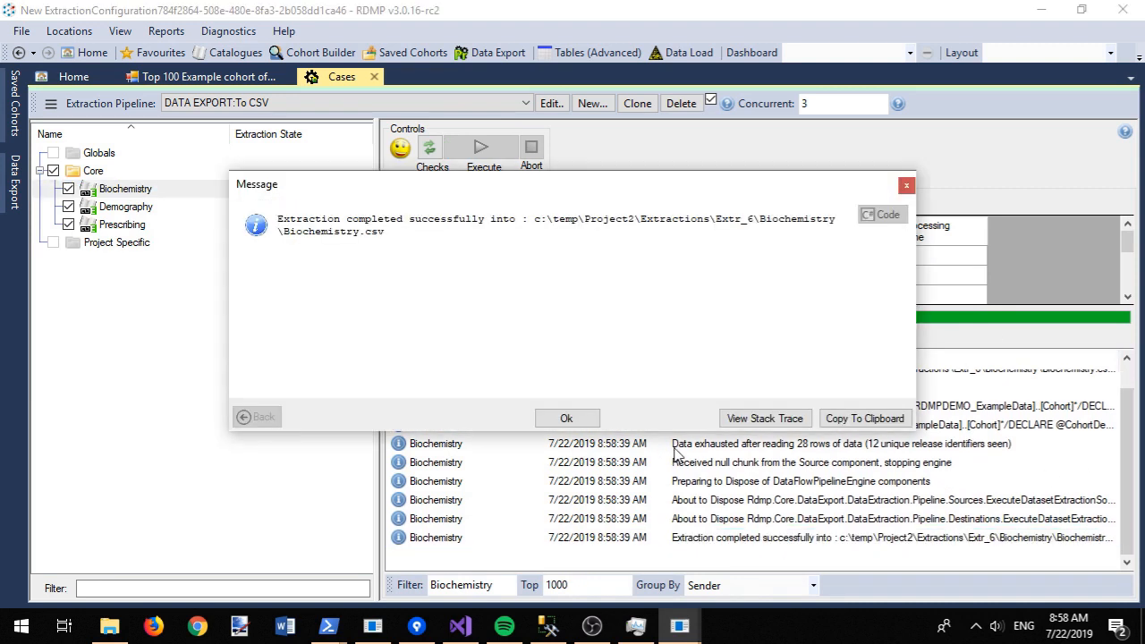
pyautogui.moveTo(534, 219); pyautogui.dragTo(844, 222)
pyautogui.hotkey('ctrl', 'c')
pyautogui.click(586, 413)
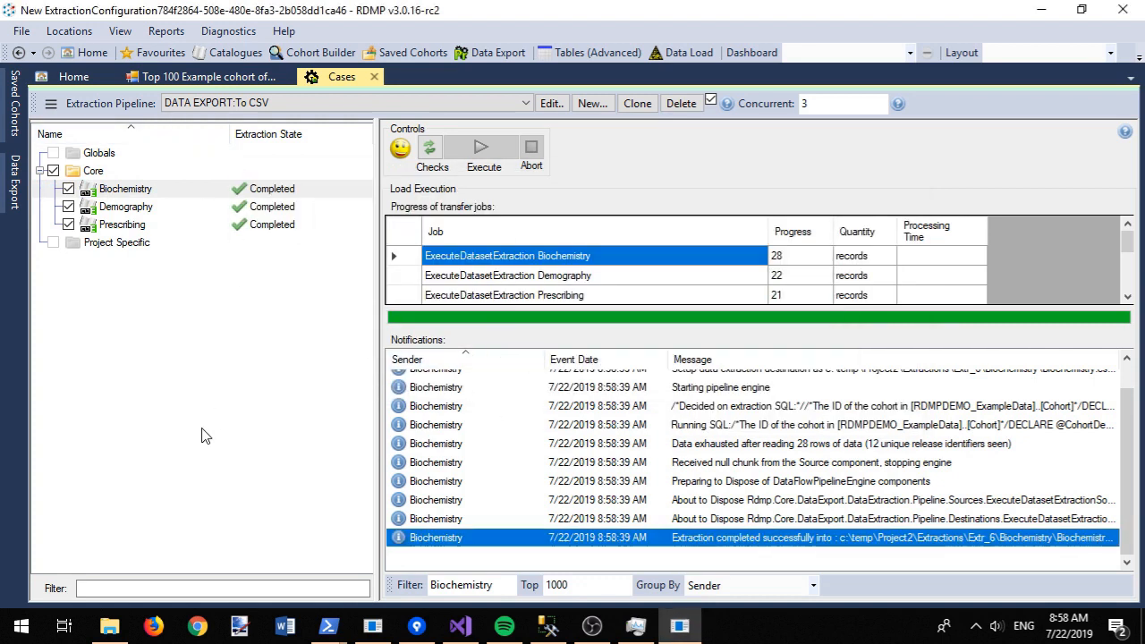
pyautogui.click(109, 626)
pyautogui.click(302, 72)
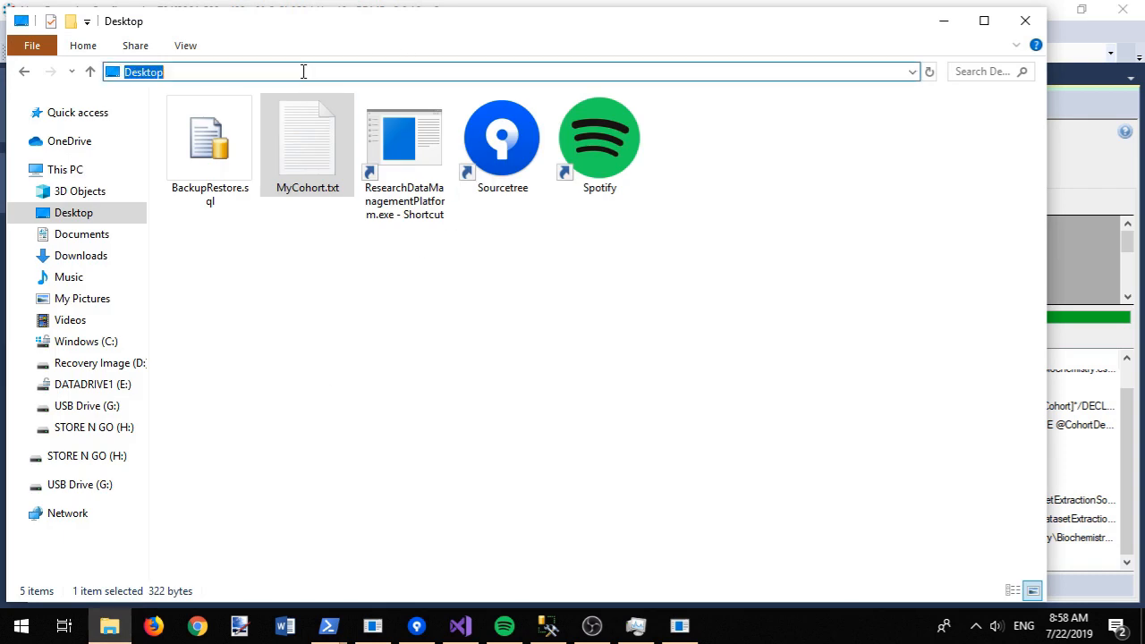
# Step: Go to the pasted Extr_6\Biochemistry folder and open Biochemistry.csv in Excel
pyautogui.hotkey('ctrl', 'v')
pyautogui.press('Return')
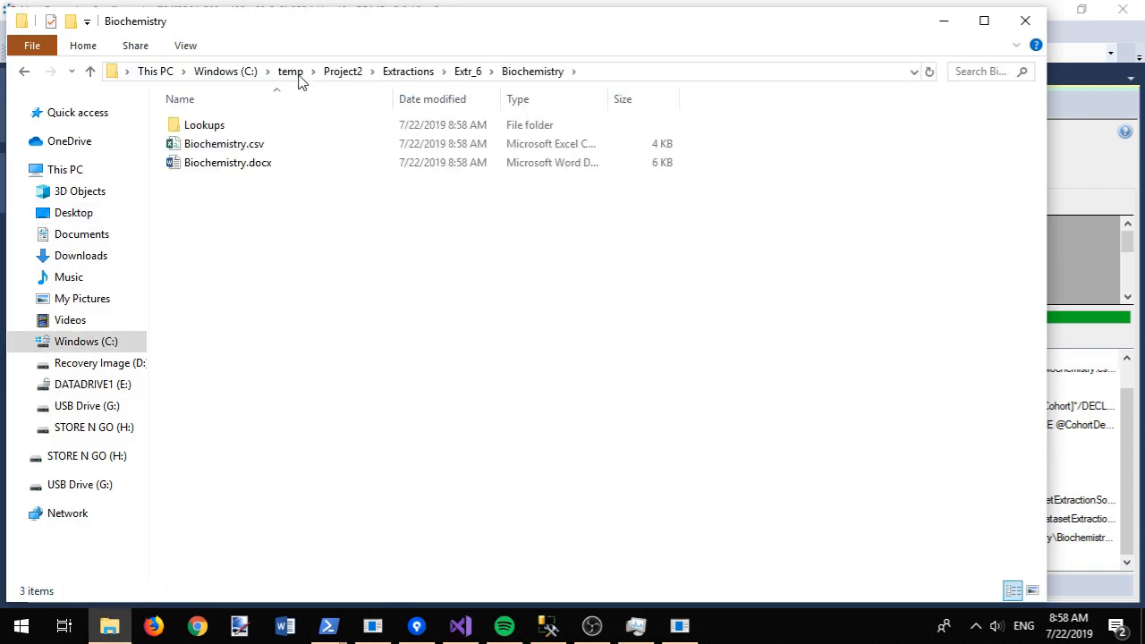
pyautogui.doubleClick(229, 145)
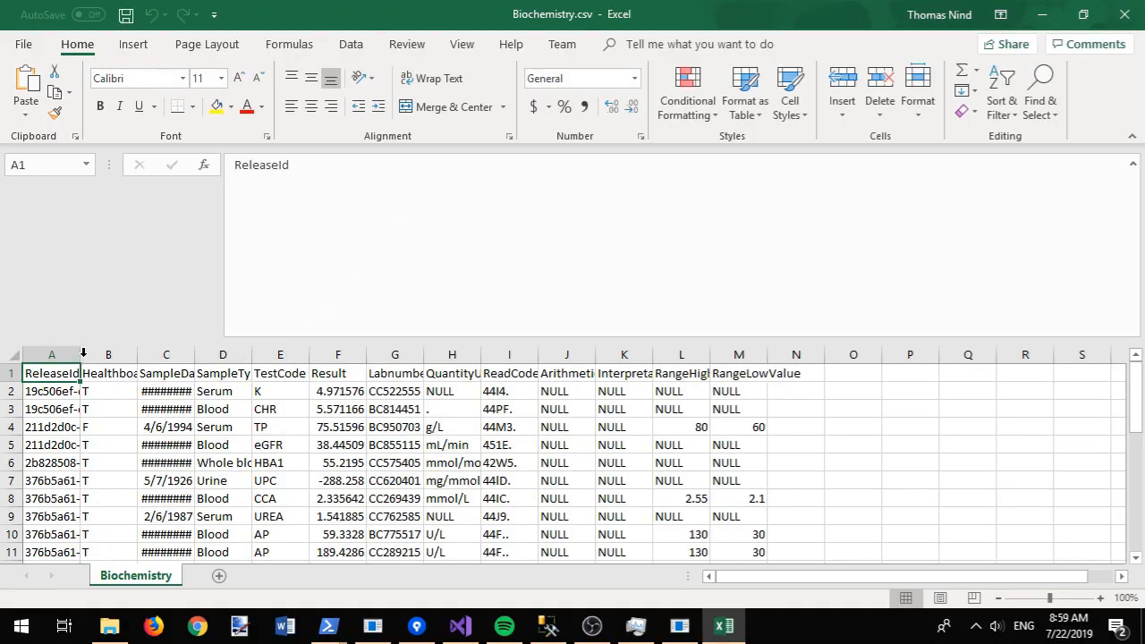
# Step: Auto-fit columns A and C to show full ReleaseId and SampleDate values
pyautogui.doubleClick(83, 353)
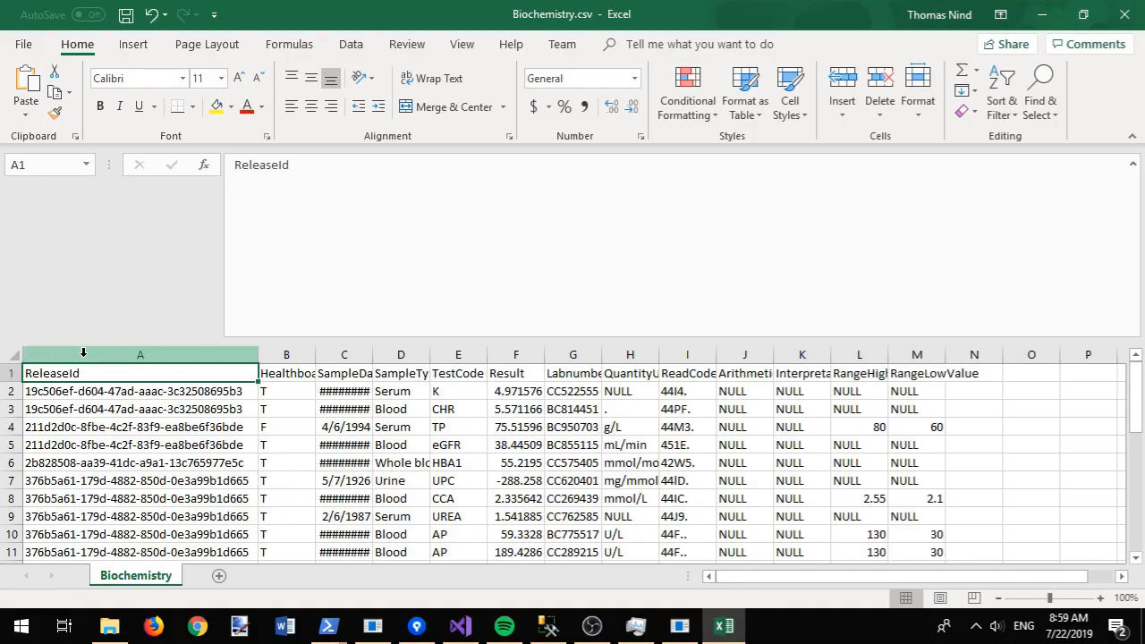
pyautogui.doubleClick(374, 354)
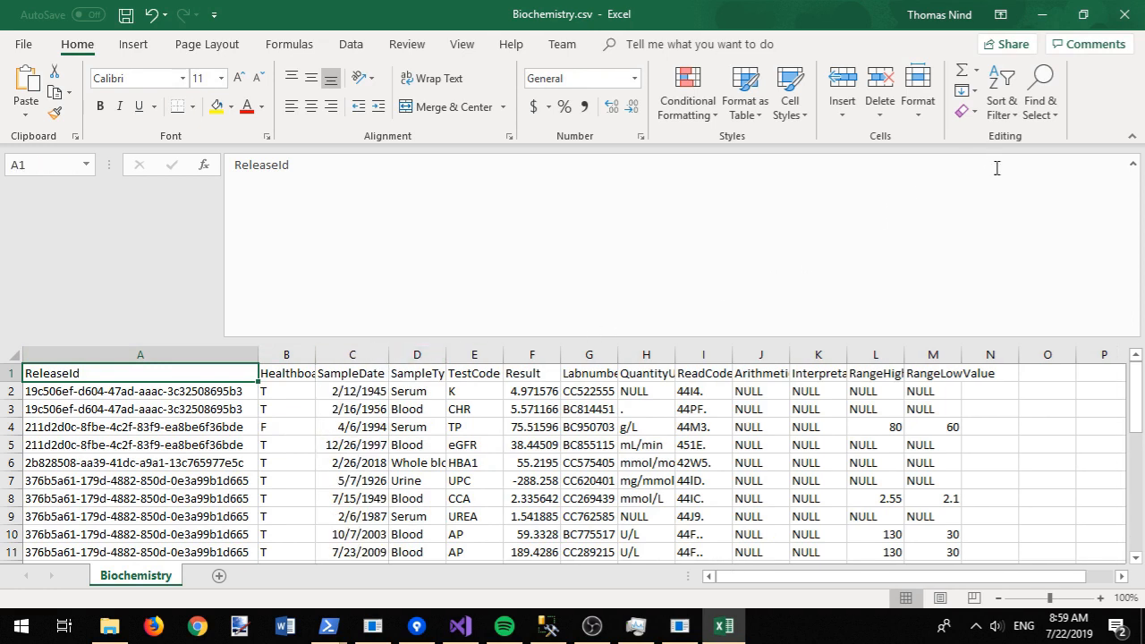
pyautogui.moveTo(1135, 393); pyautogui.dragTo(1133, 363)
# Step: Close Excel without saving and close the extraction folder window
pyautogui.click(1124, 18)
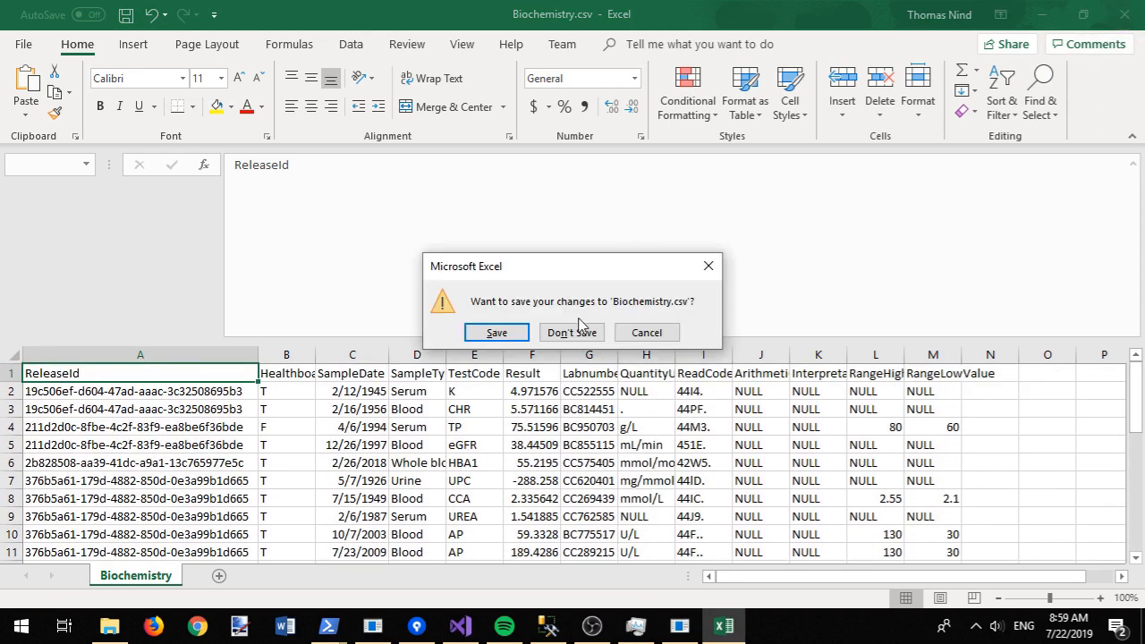
pyautogui.click(583, 328)
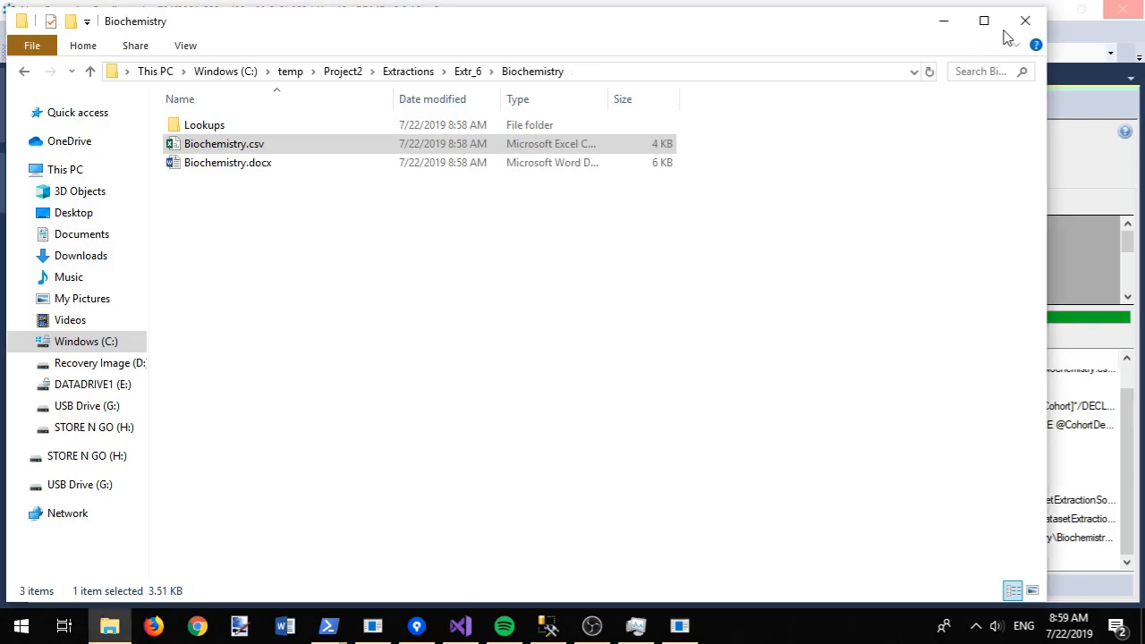
pyautogui.click(1026, 20)
pyautogui.click(321, 53)
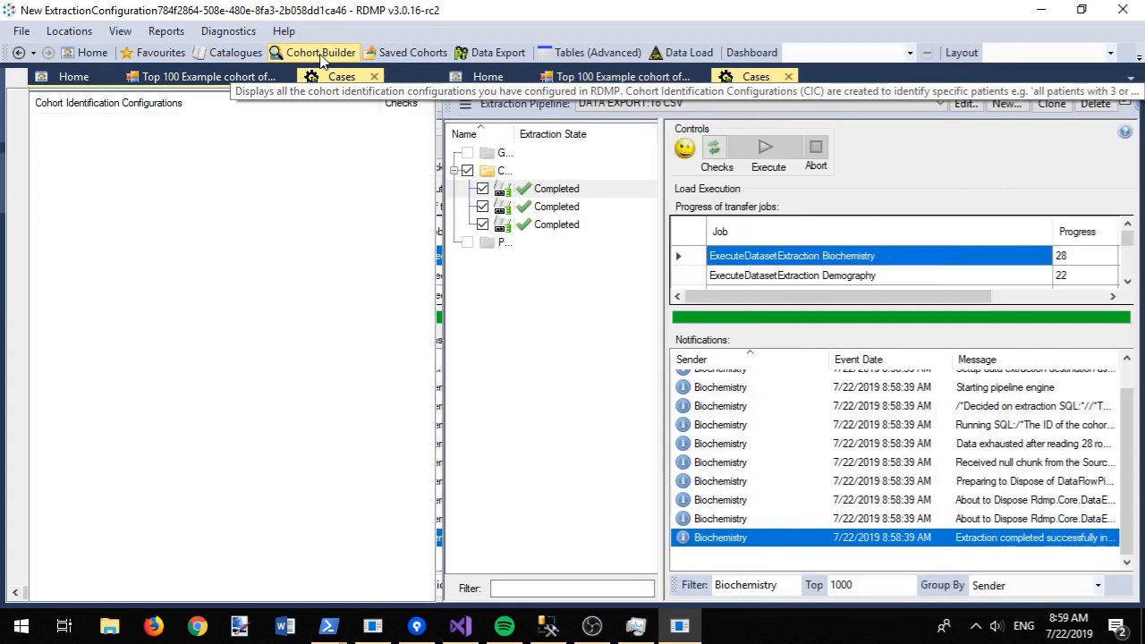
# Step: Start a new cohort identification configuration under Free Configurations, with the wizard maximised
pyautogui.click(39, 123)
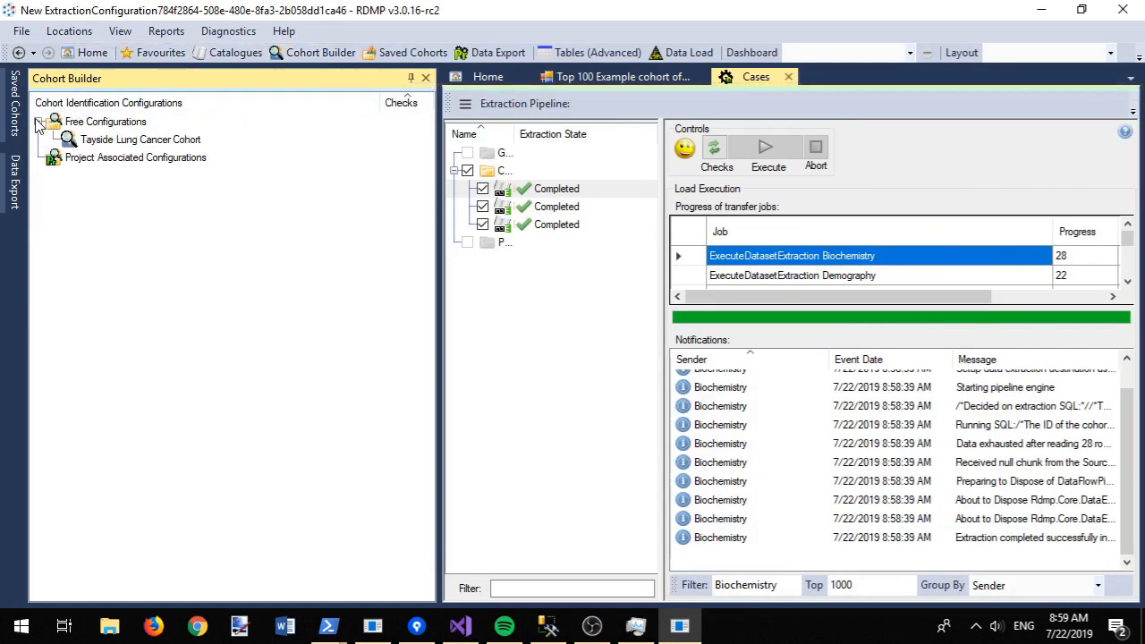
pyautogui.rightClick(68, 122)
pyautogui.click(113, 150)
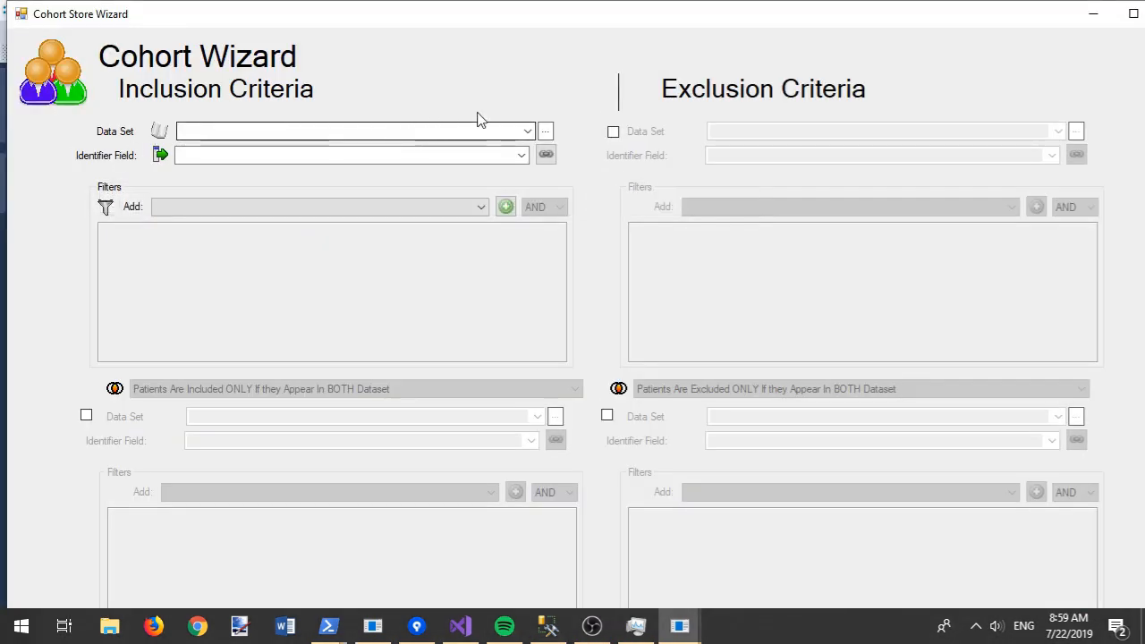
pyautogui.doubleClick(503, 22)
# Step: Include Biochemistry and Demography, name it 'Example Cohort Builder Query', and create it
pyautogui.click(519, 123)
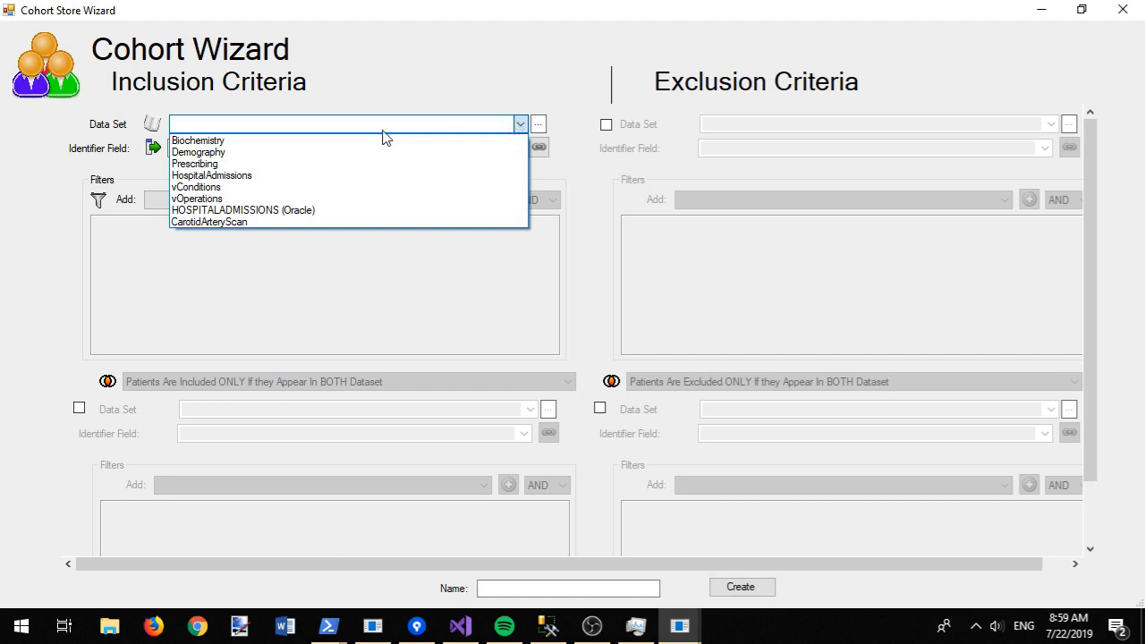
pyautogui.click(327, 144)
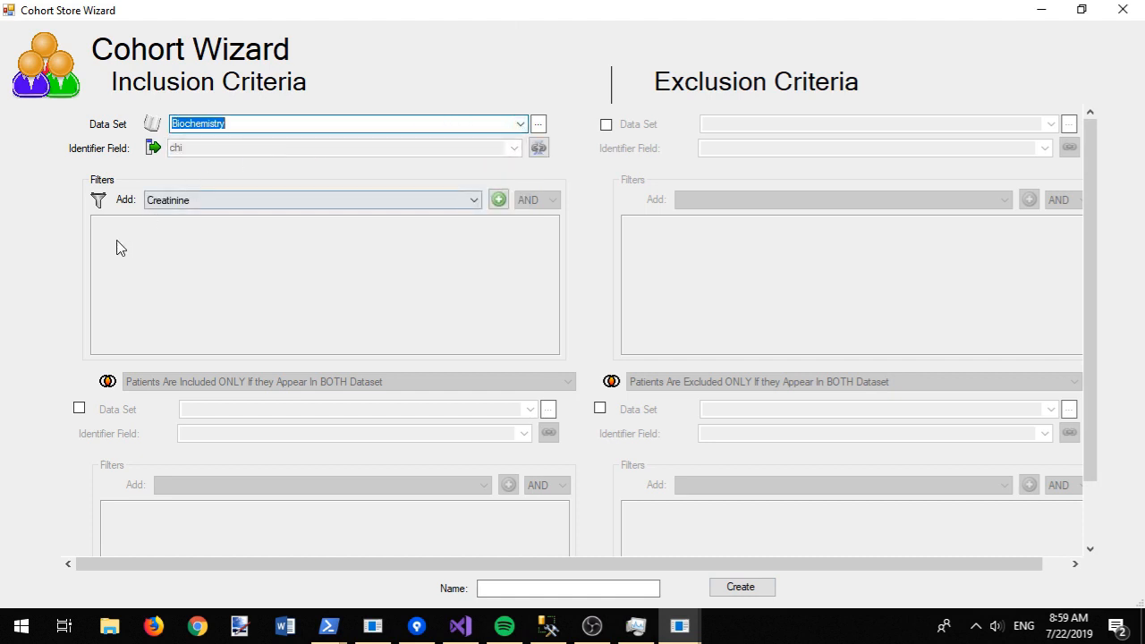
pyautogui.click(80, 407)
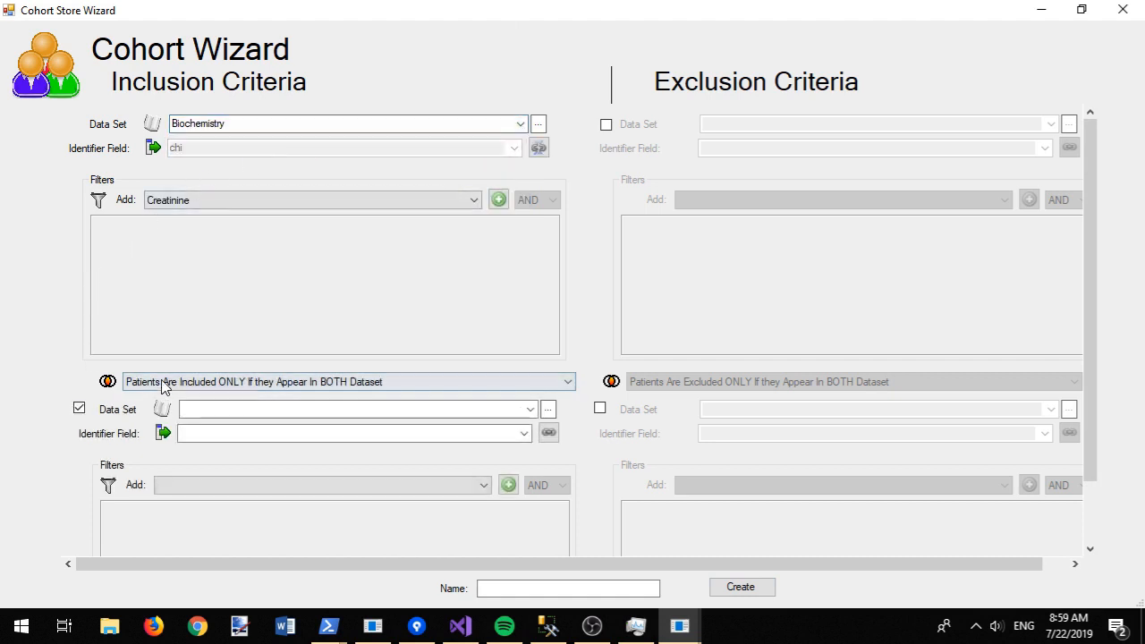
pyautogui.click(530, 409)
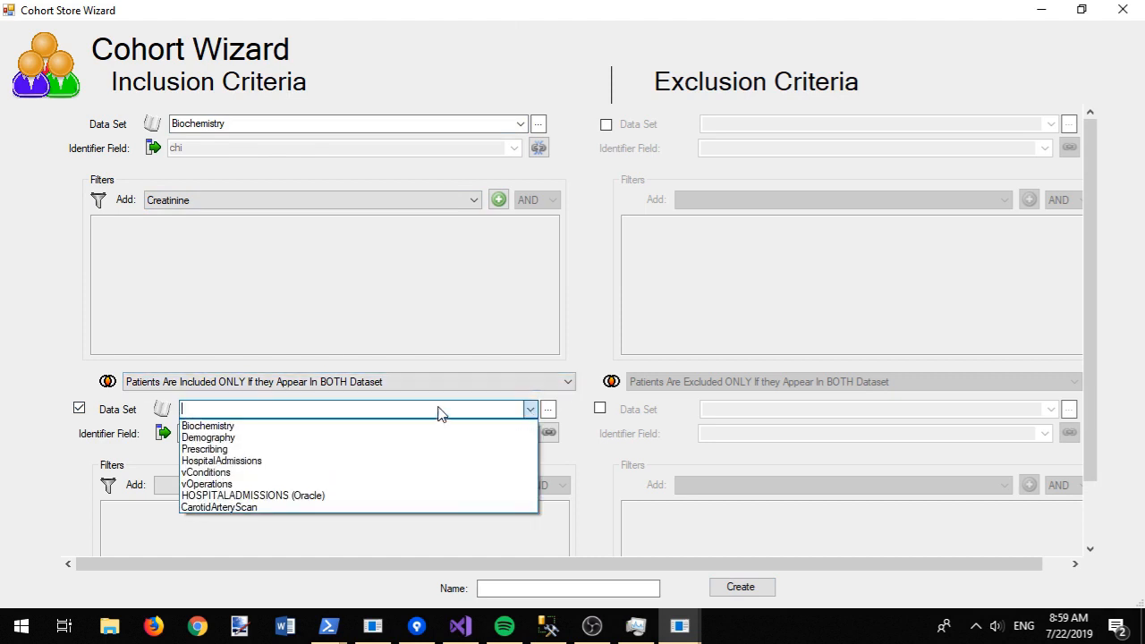
pyautogui.click(328, 439)
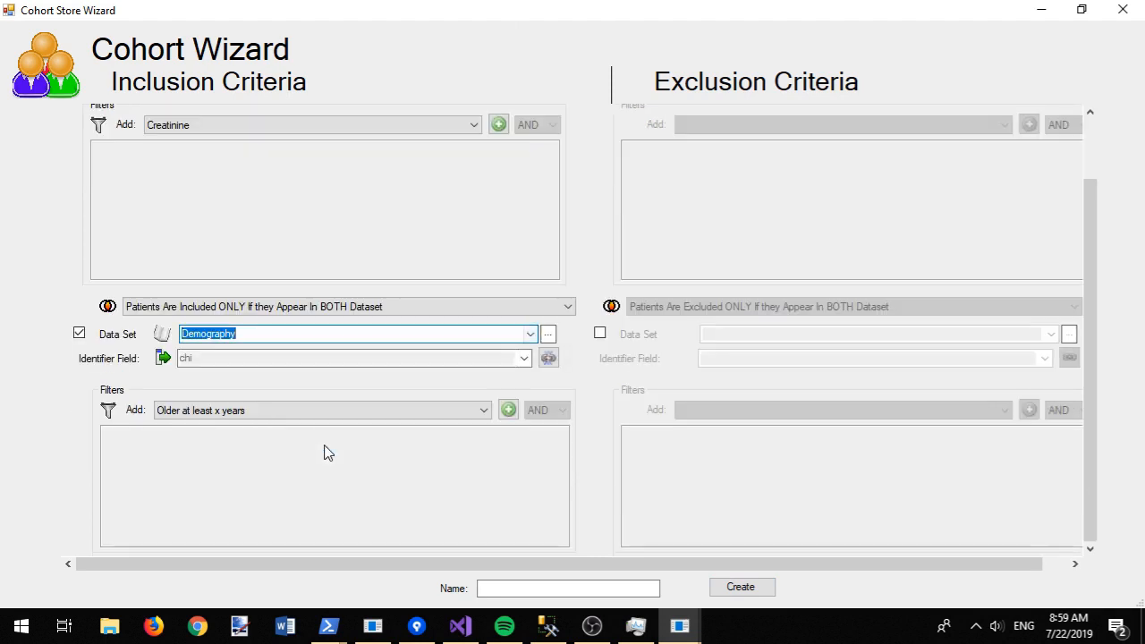
pyautogui.click(561, 587)
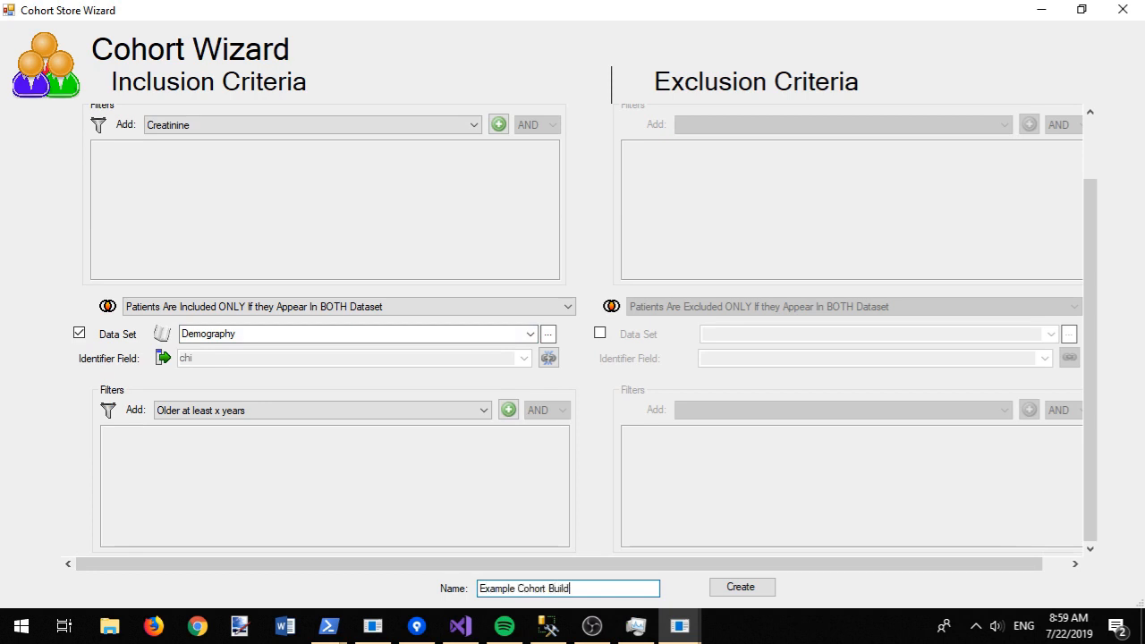
pyautogui.click(764, 594)
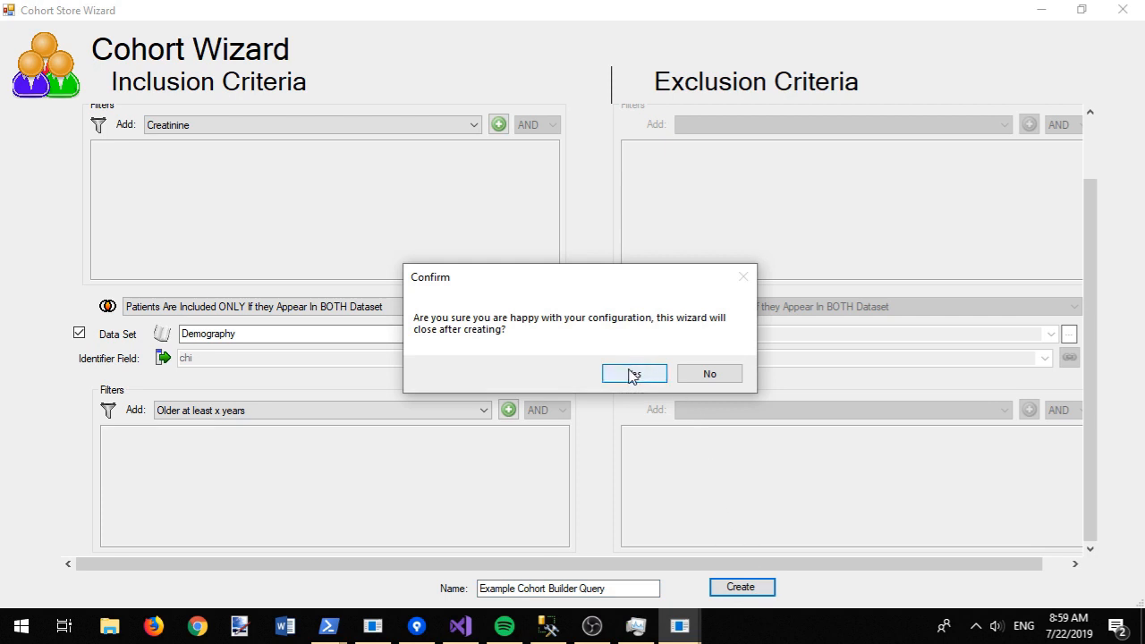
pyautogui.click(632, 374)
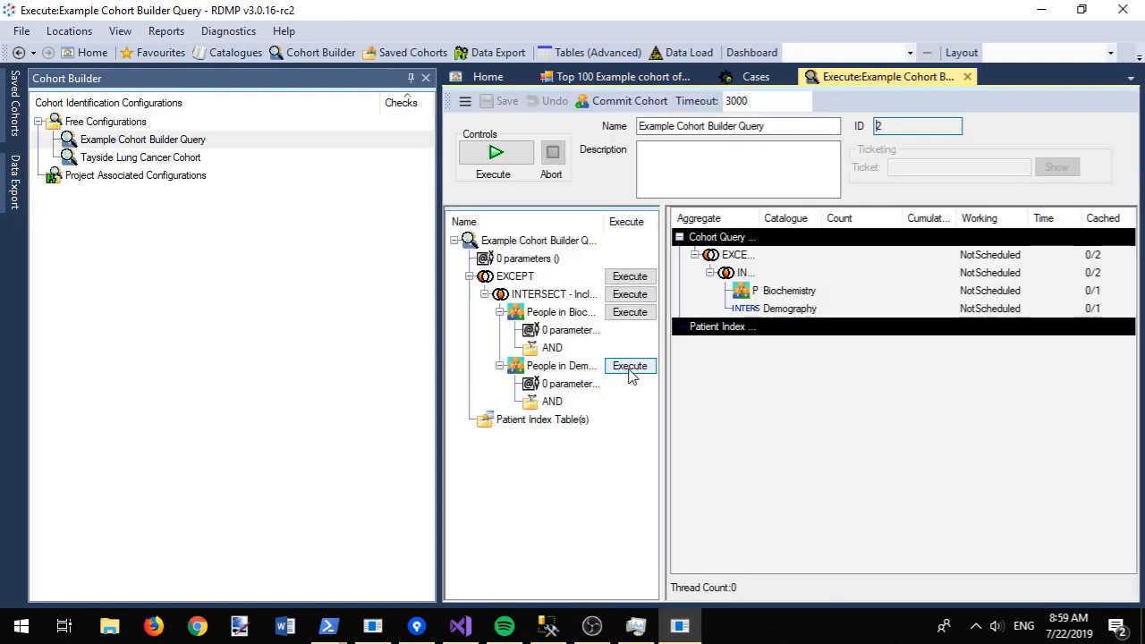
# Step: Execute the cohort query: Biochemistry 4289 and Demography 4311 intersect to 3705 people
pyautogui.click(411, 78)
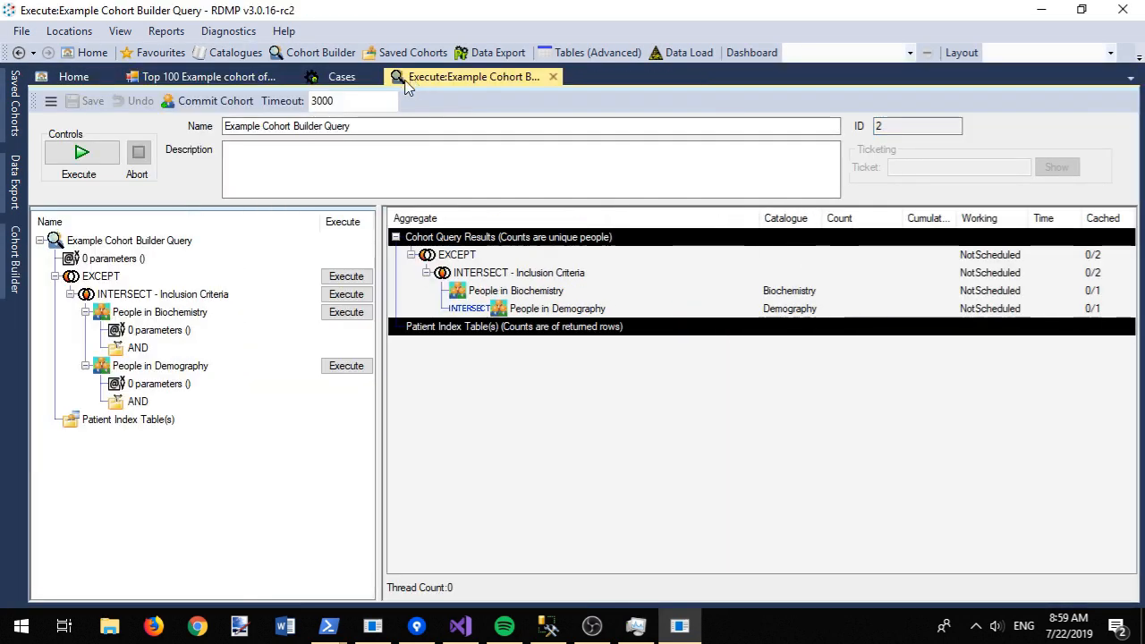
pyautogui.click(79, 155)
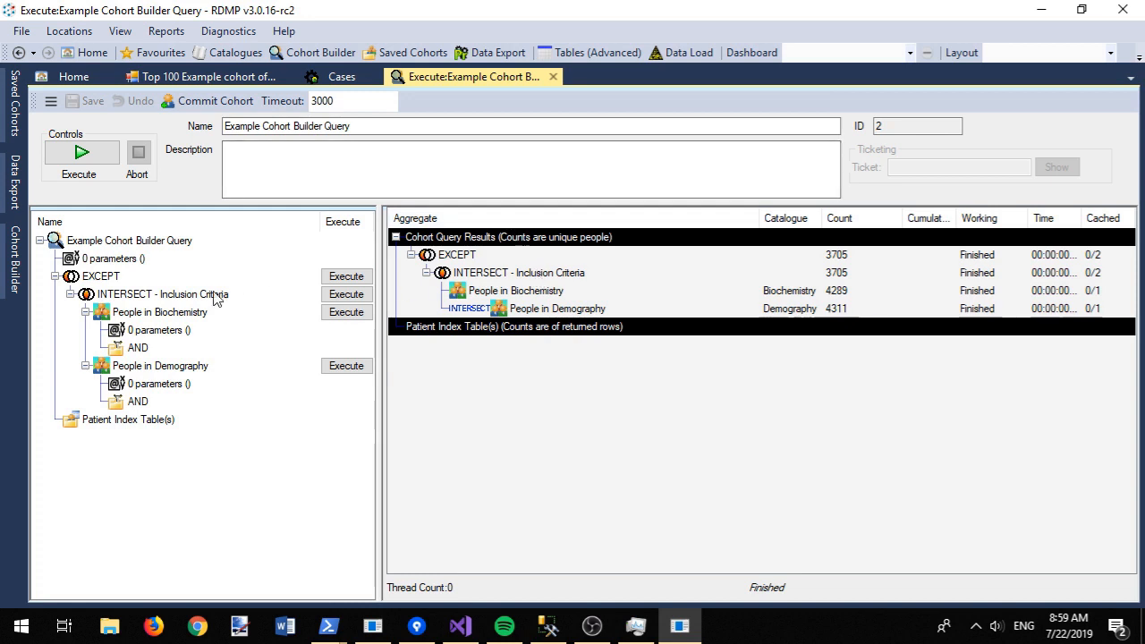
pyautogui.rightClick(174, 301)
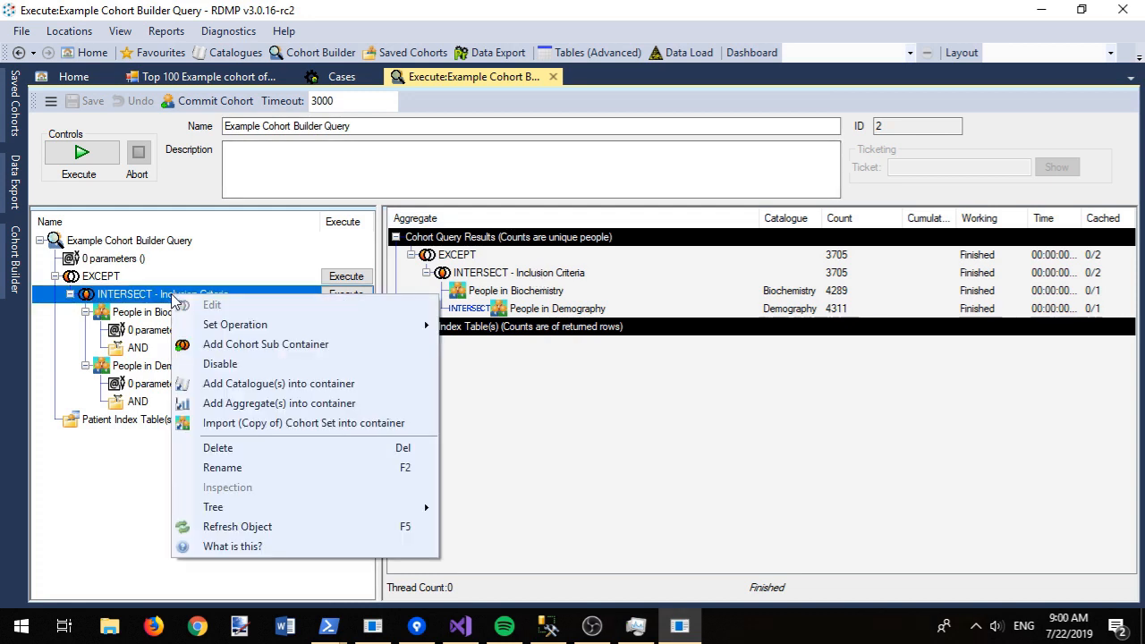
# Step: Set up a new query cache database RDMPDEMO_Cache on server localhost\sqlexpress
pyautogui.click(51, 101)
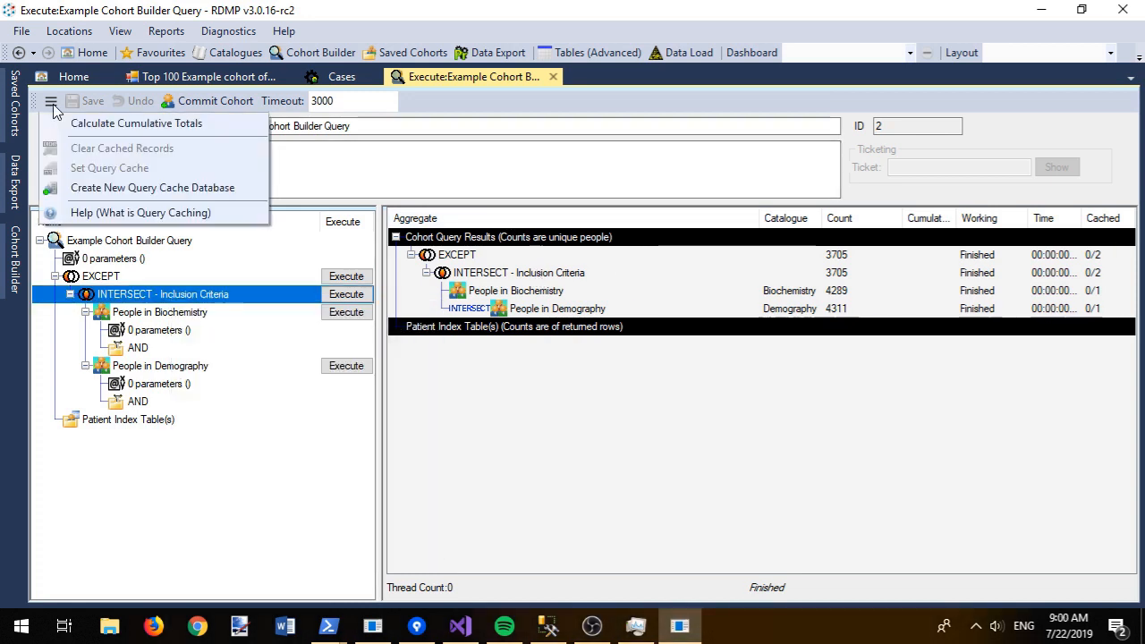
pyautogui.click(114, 188)
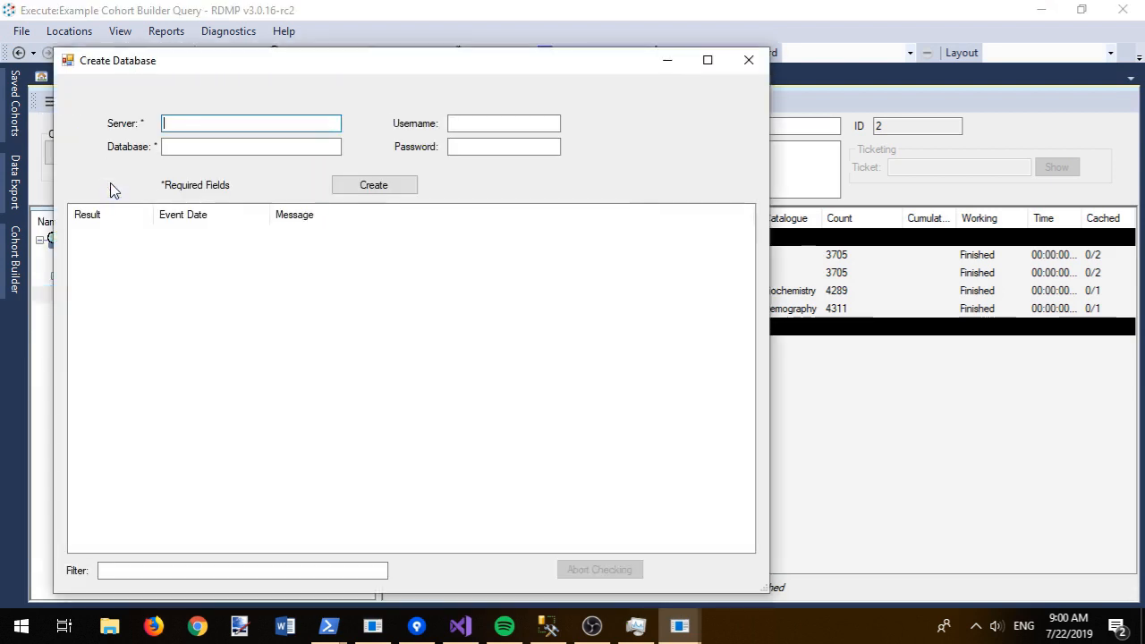
pyautogui.write('RDMP')
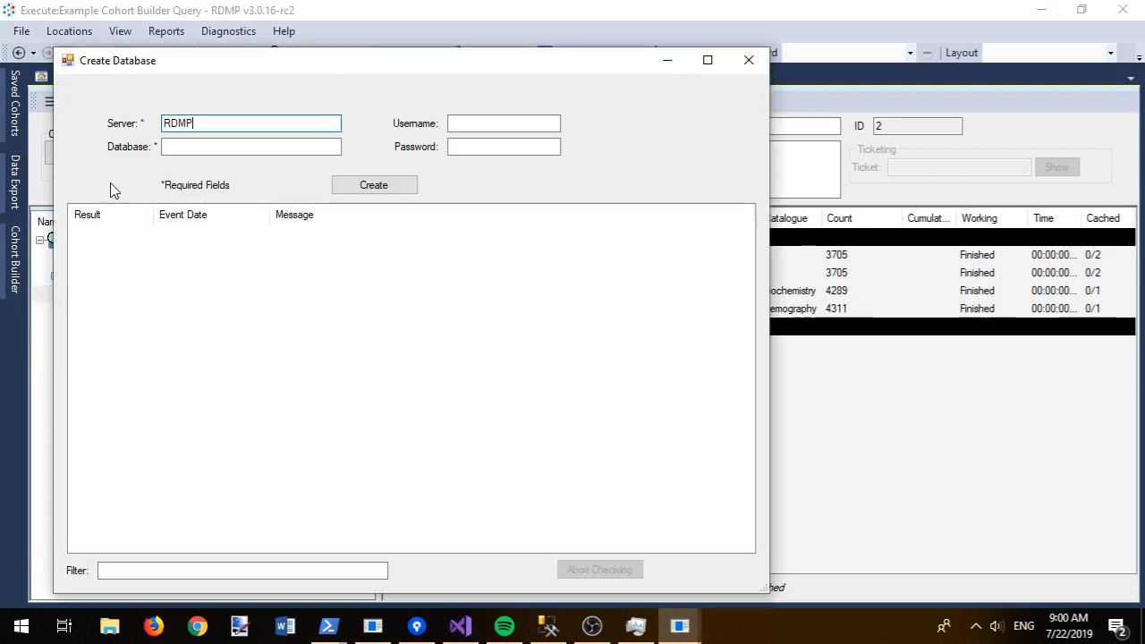
pyautogui.hotkey('ctrl', 'a')
pyautogui.write('lo')
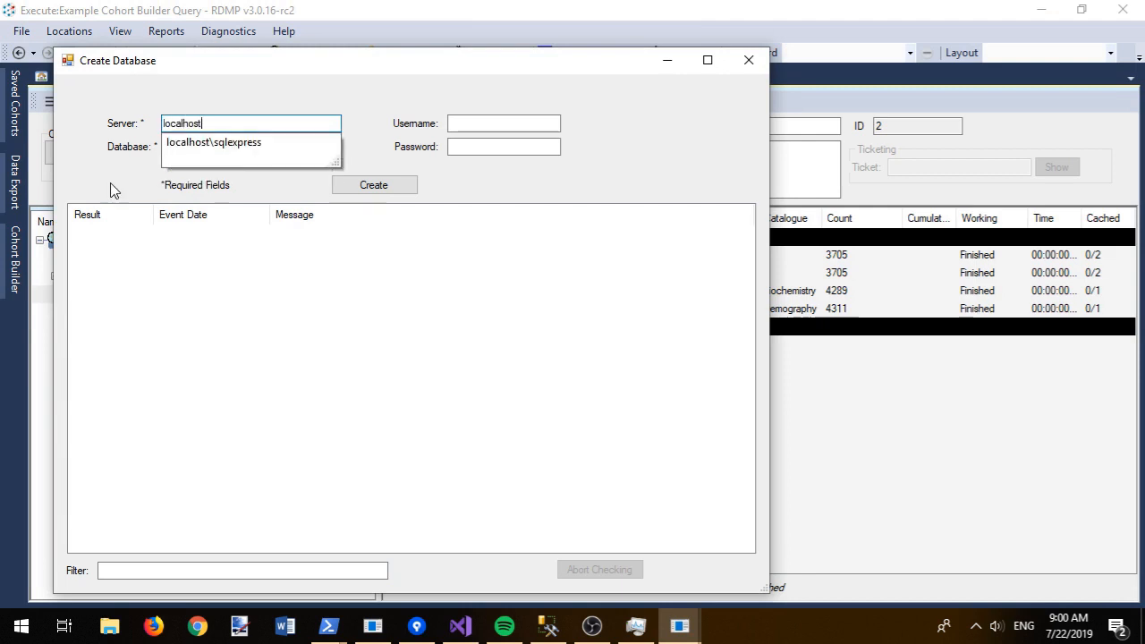
pyautogui.write('calhost')
pyautogui.press('Down')
pyautogui.press('Tab')
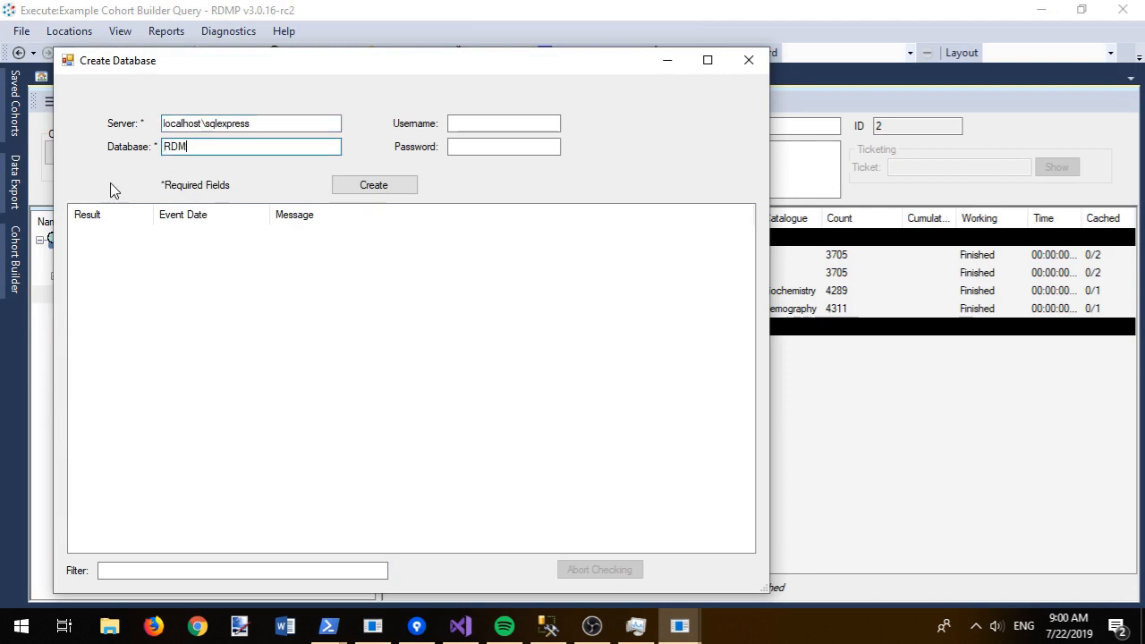
pyautogui.write('RDMPDEMO_Cache')
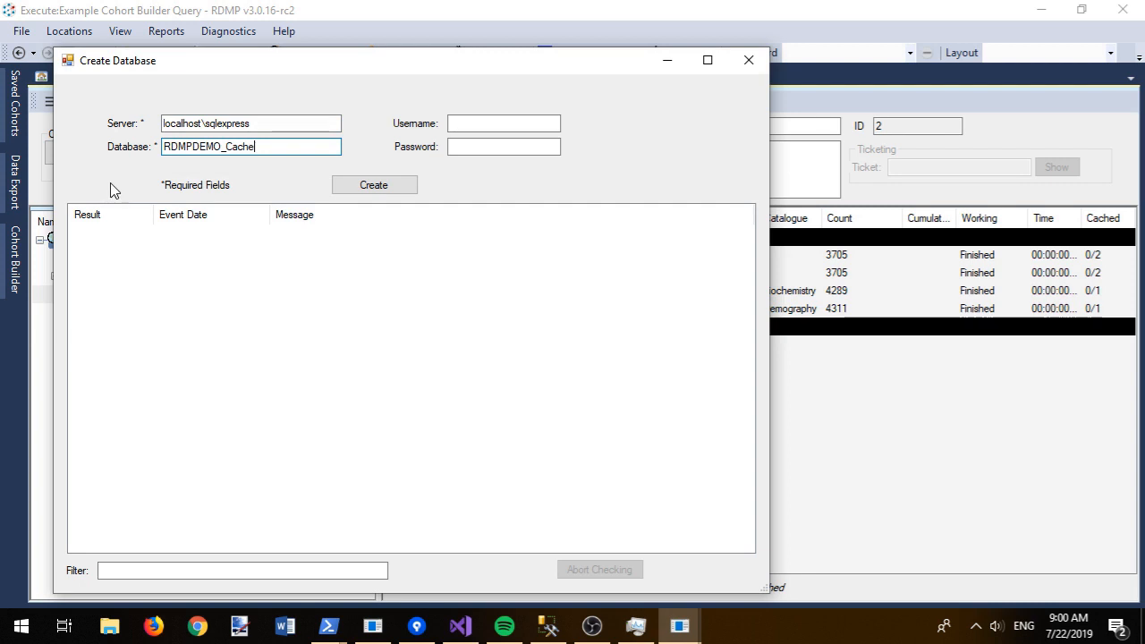
# Step: Create the cache database, approve all its SQL, and make it the default caching server
pyautogui.click(355, 190)
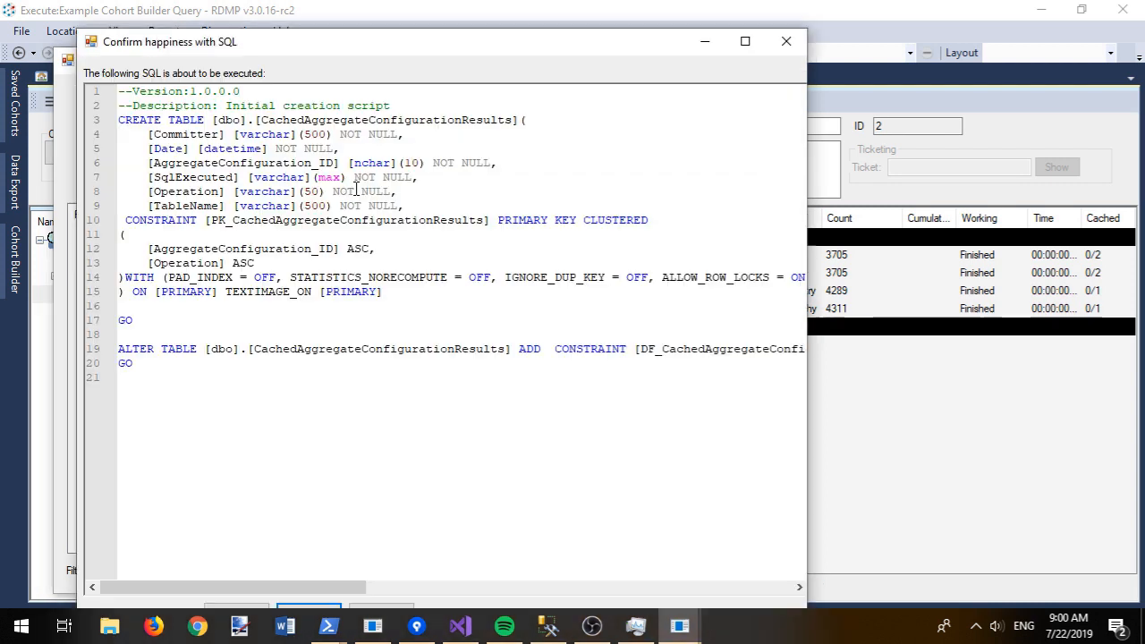
pyautogui.doubleClick(376, 46)
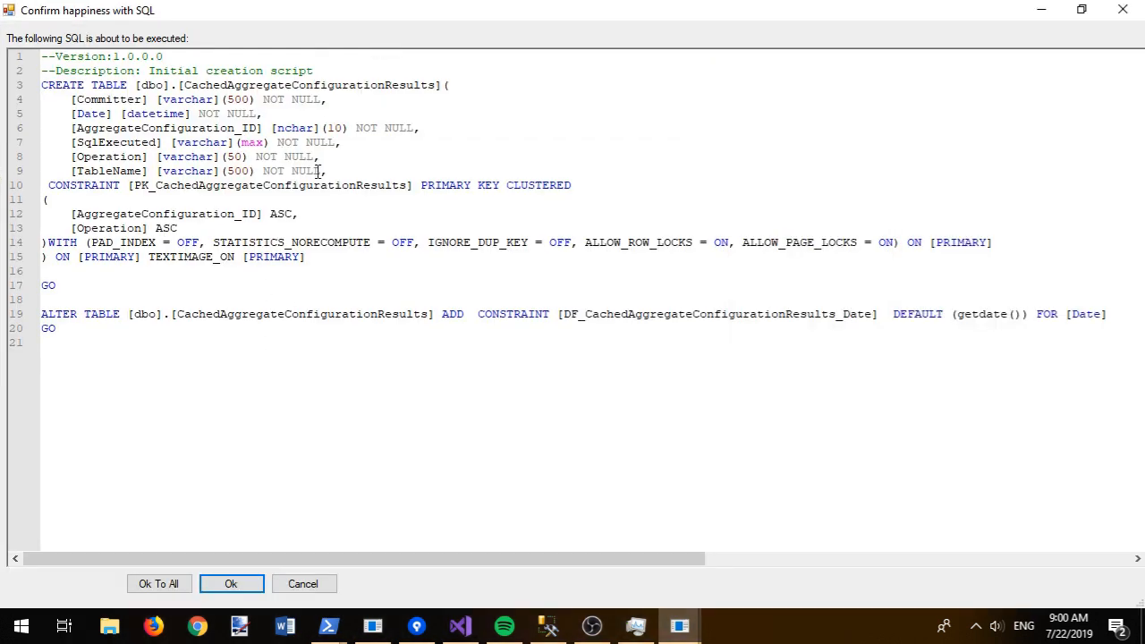
pyautogui.click(161, 584)
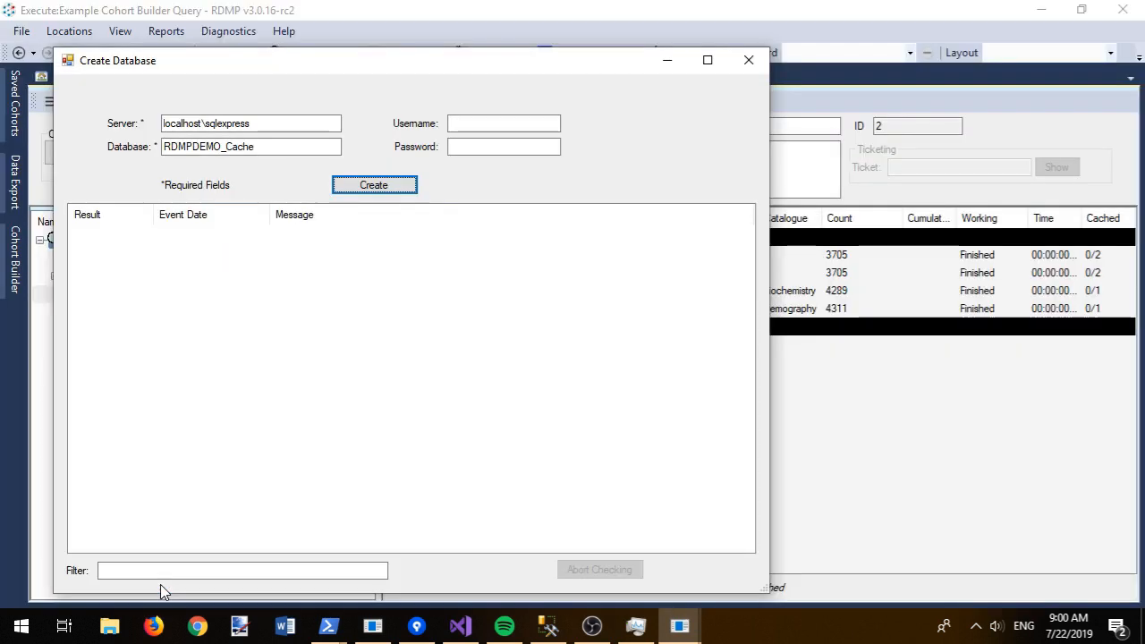
pyautogui.click(555, 367)
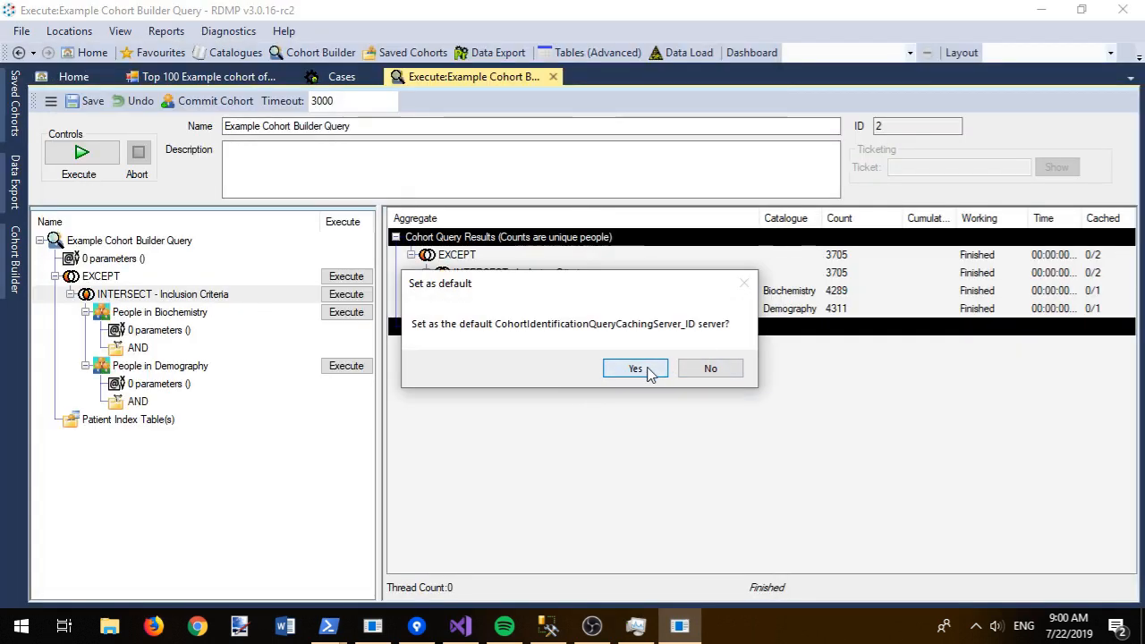
pyautogui.click(636, 369)
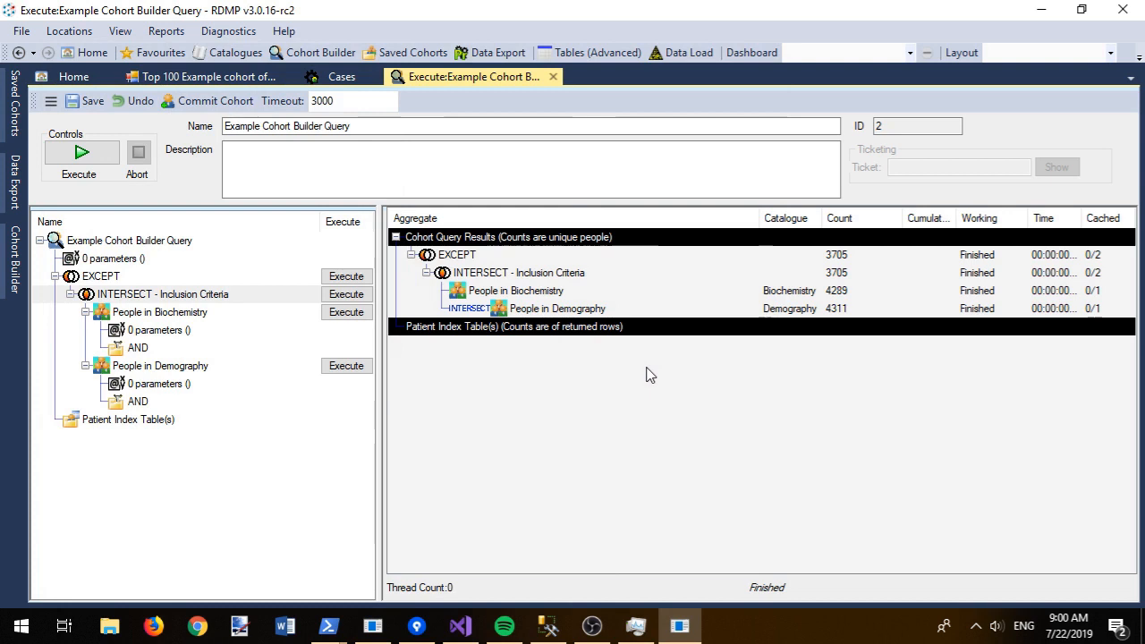
pyautogui.click(81, 150)
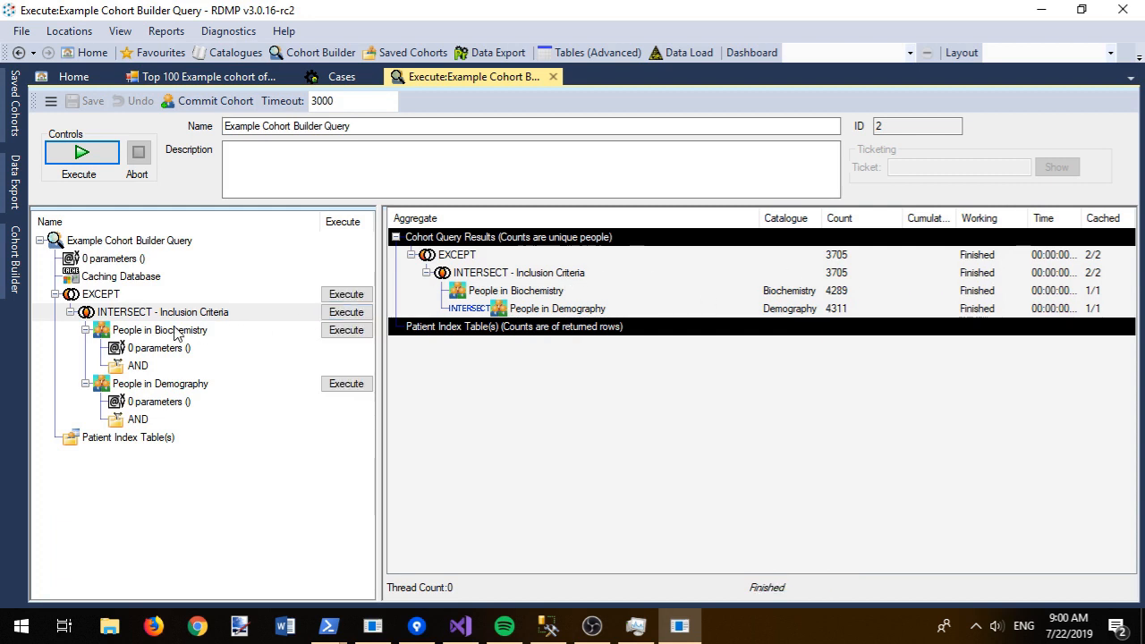
pyautogui.rightClick(106, 313)
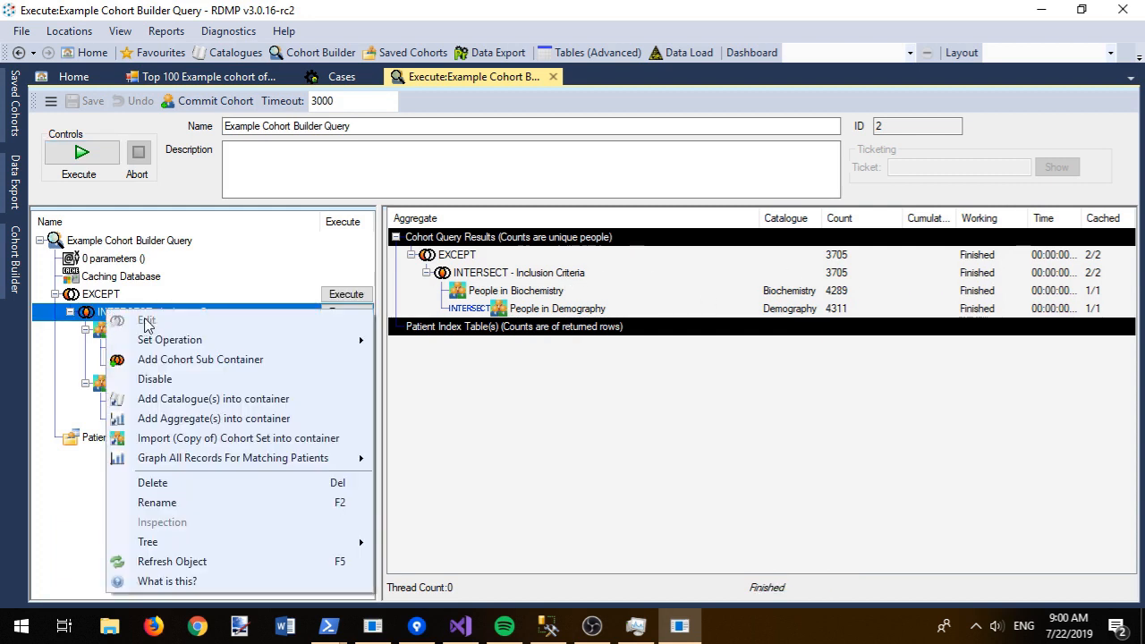
pyautogui.moveTo(366, 462)
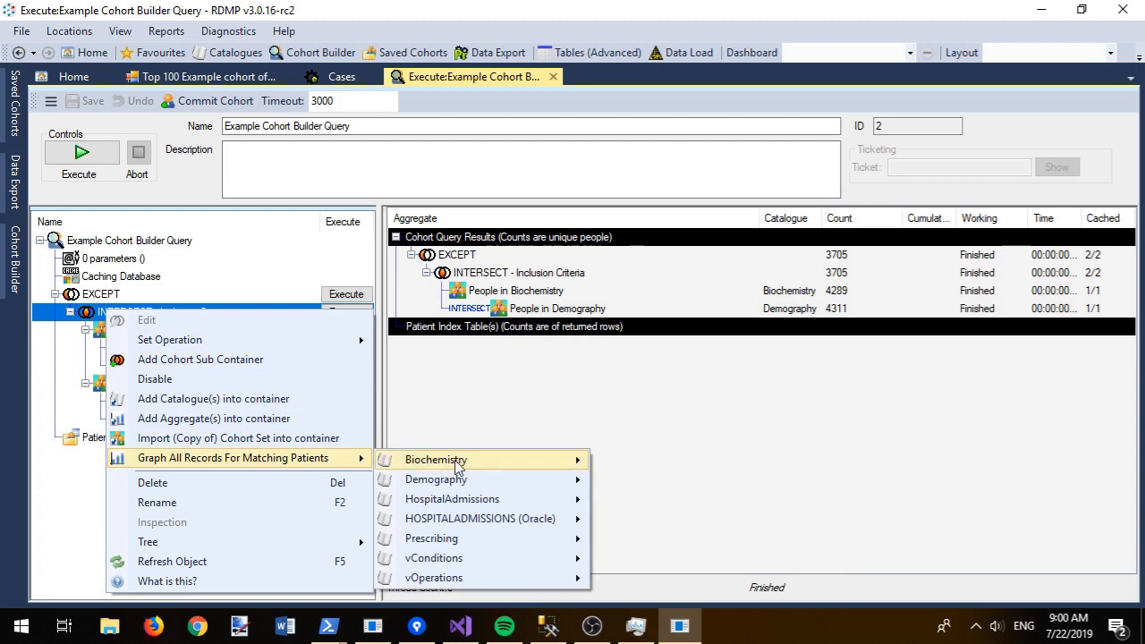
pyautogui.moveTo(567, 468)
pyautogui.click(689, 482)
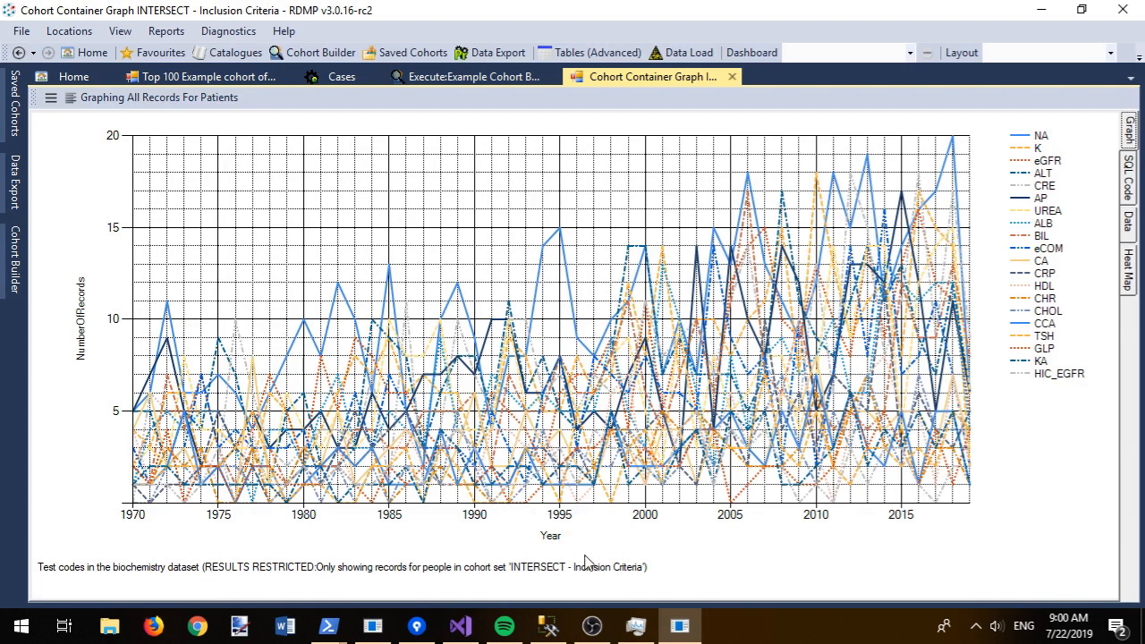
pyautogui.click(732, 79)
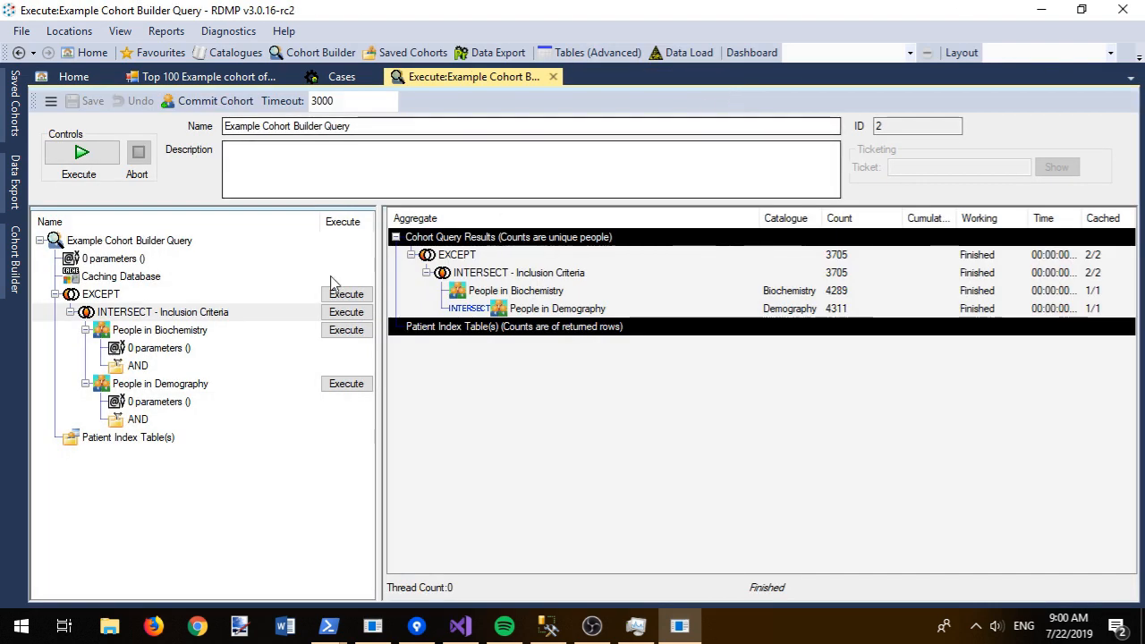
pyautogui.rightClick(147, 332)
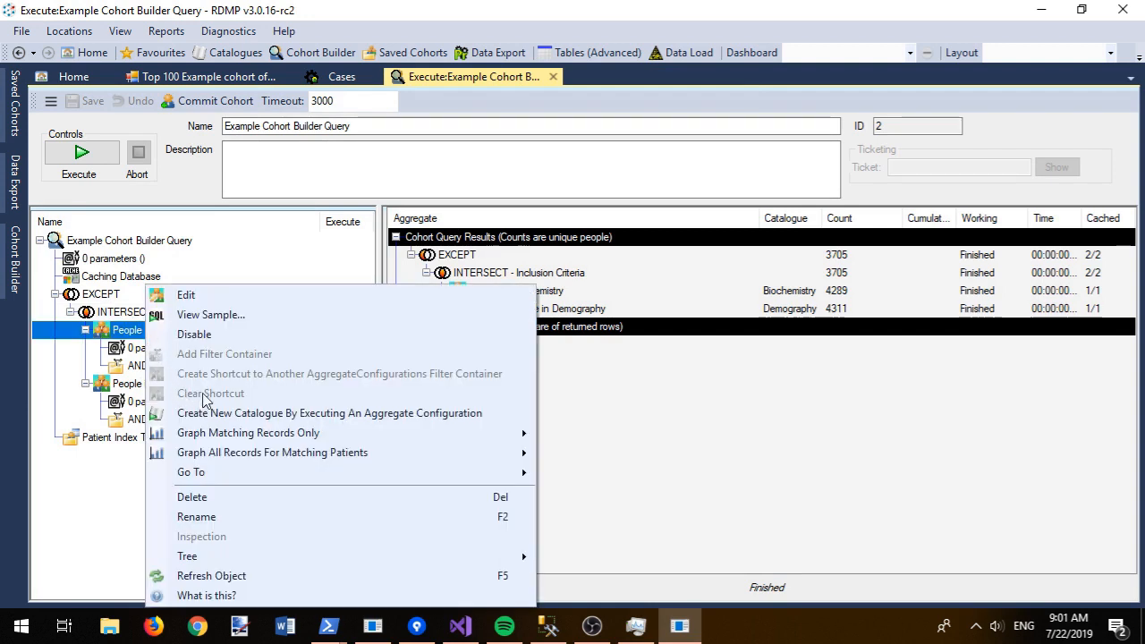
pyautogui.click(213, 315)
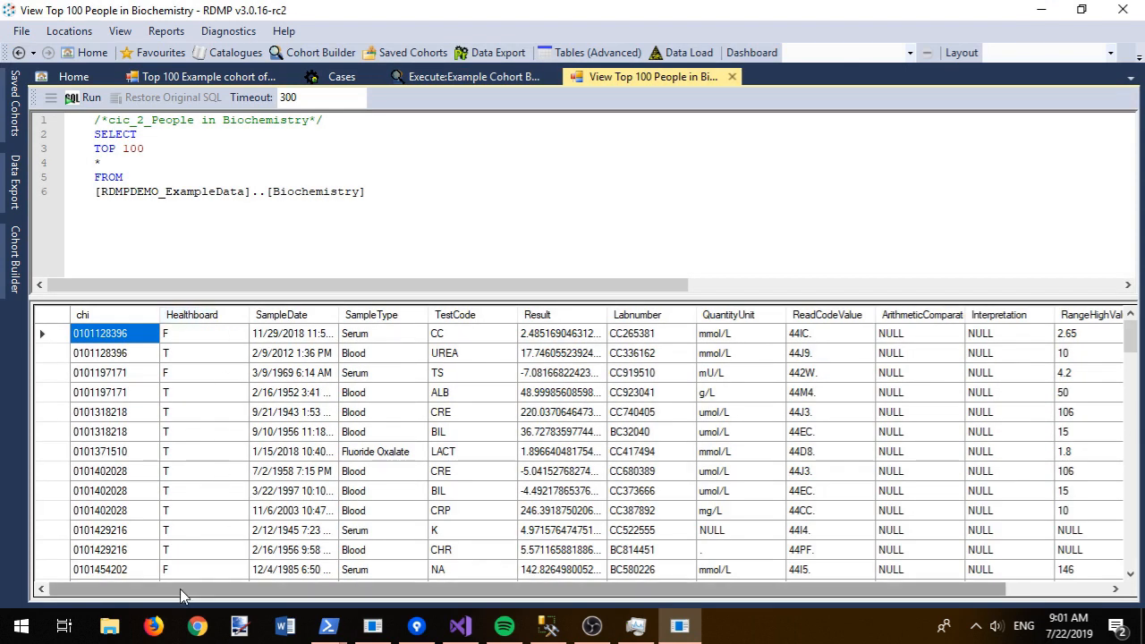
pyautogui.moveTo(185, 591); pyautogui.dragTo(517, 593)
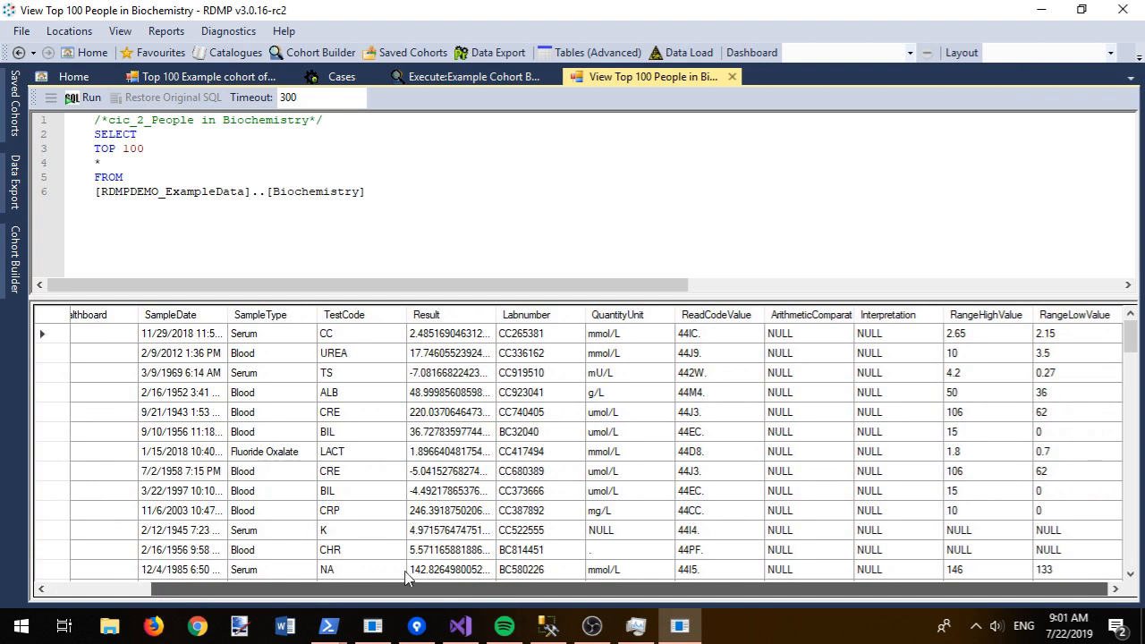
pyautogui.moveTo(406, 572); pyautogui.dragTo(78, 585)
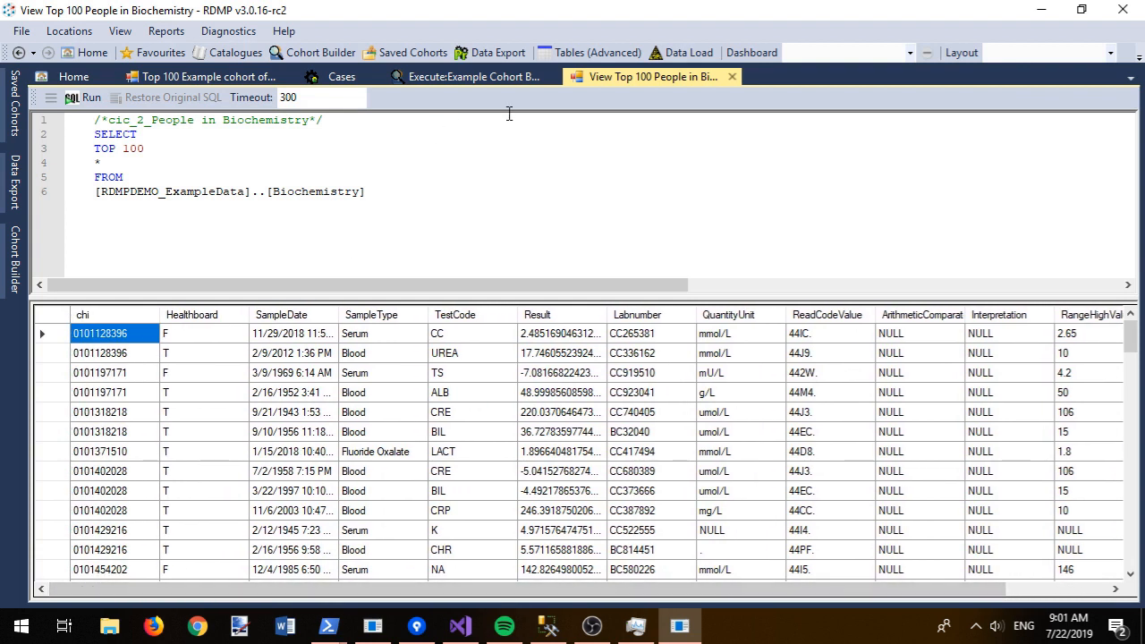
pyautogui.moveTo(501, 340)
pyautogui.mouseDown()
pyautogui.moveTo(479, 458)
pyautogui.moveTo(488, 571)
pyautogui.mouseUp()
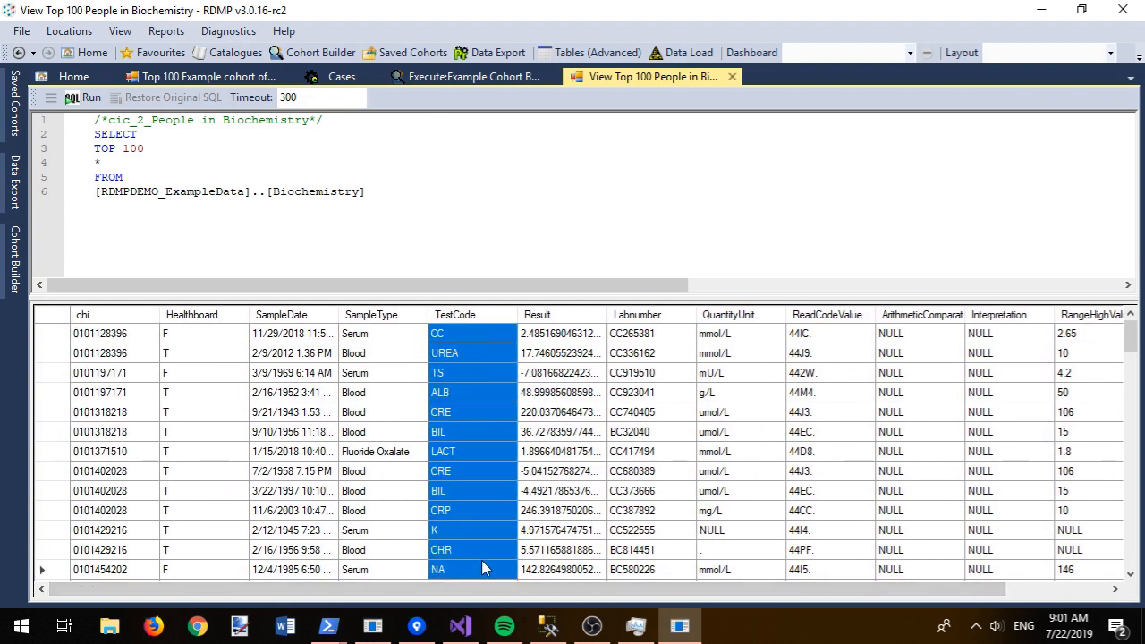
pyautogui.click(733, 78)
pyautogui.click(146, 368)
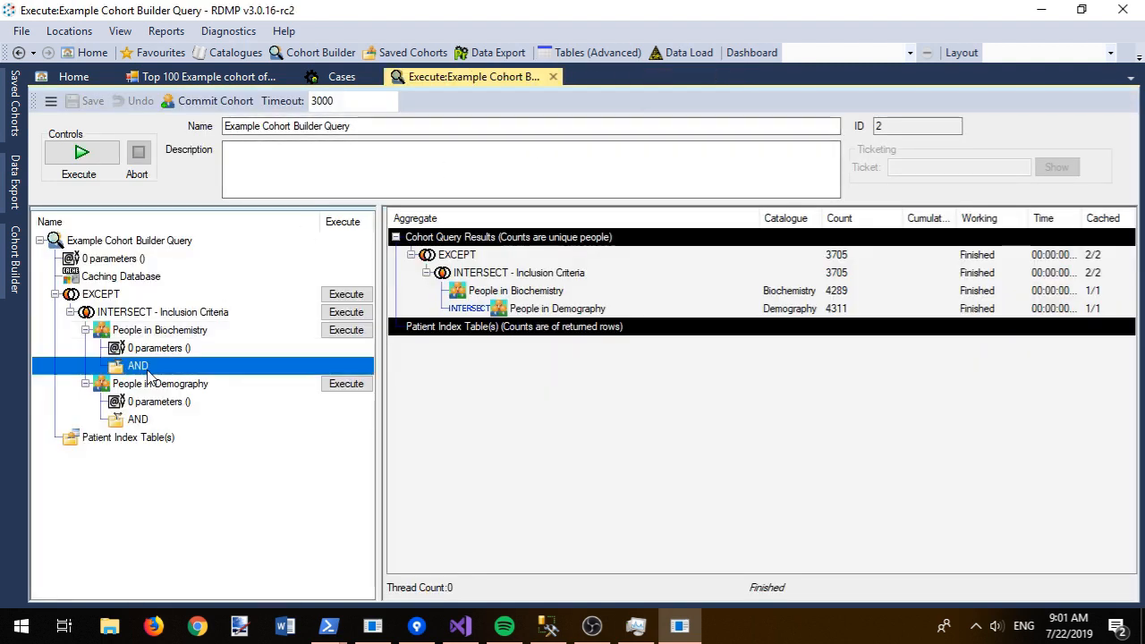
# Step: Add the catalogue HBA1C filter (TestCode like '%HBA%') under People in Biochemistry's AND container
pyautogui.rightClick(148, 375)
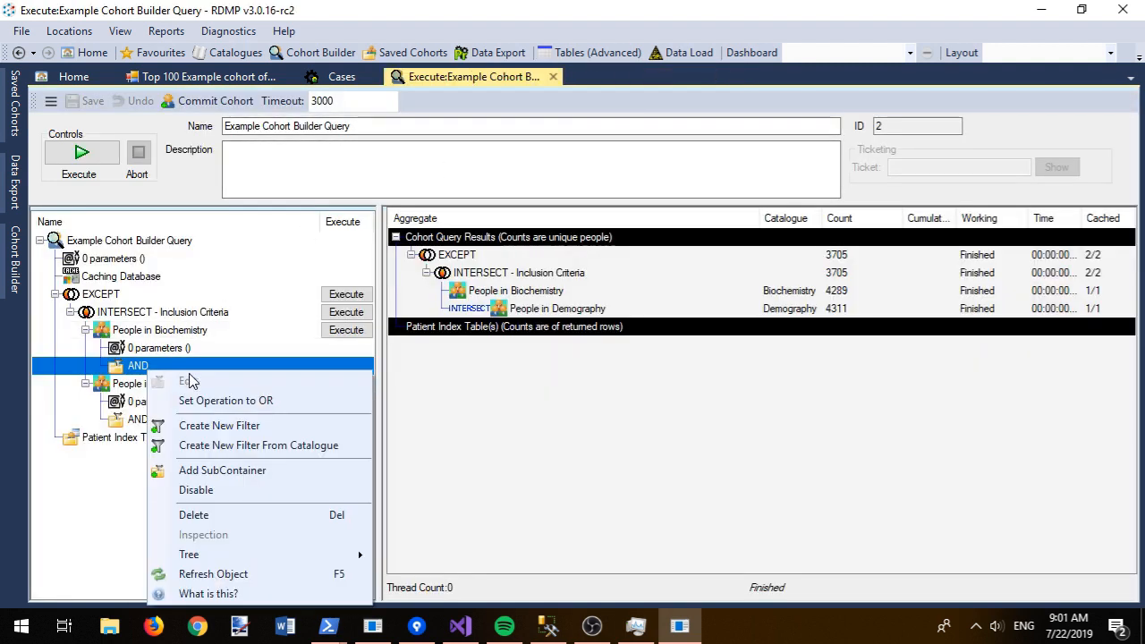
pyautogui.click(216, 445)
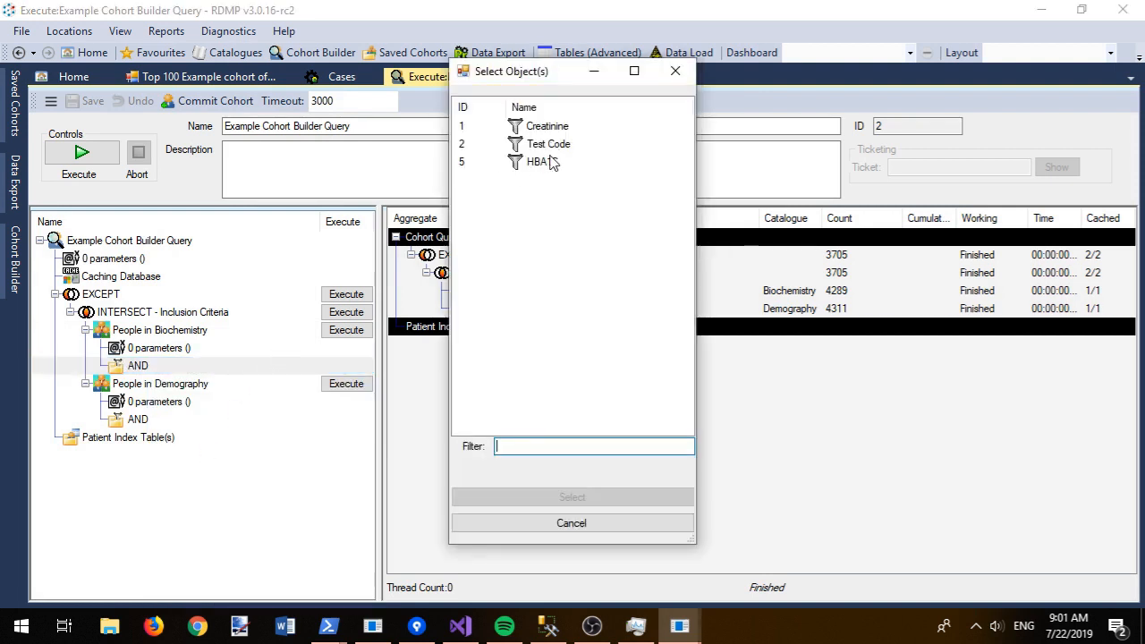
pyautogui.doubleClick(544, 163)
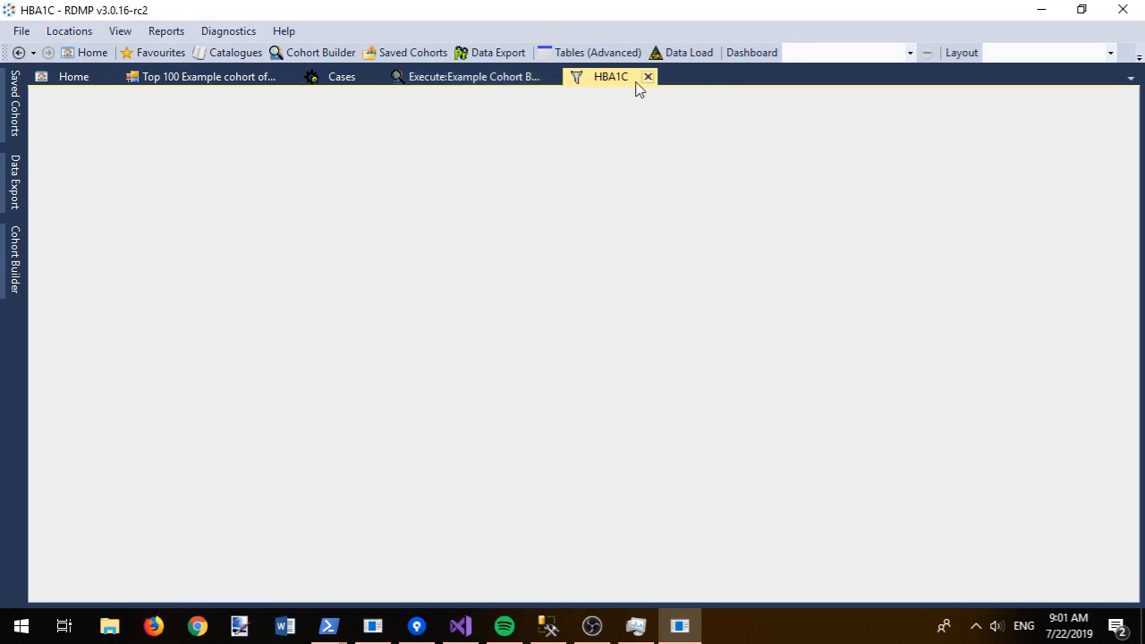
pyautogui.click(649, 78)
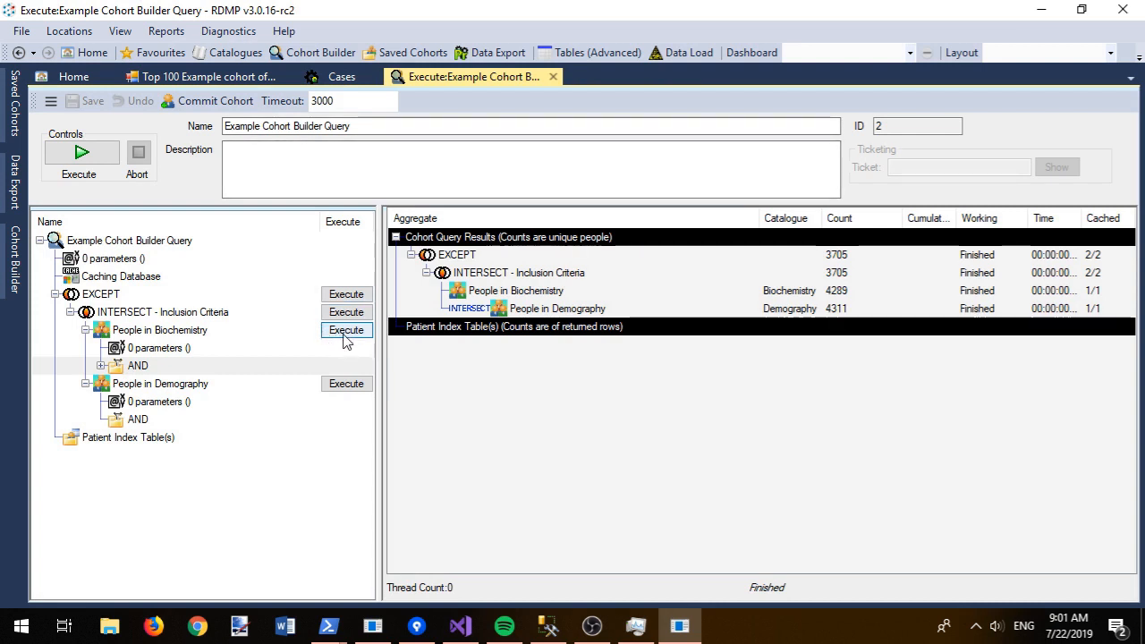
# Step: Re-run People in Biochemistry to get 89 people, then check its HBA1/HBA1C sample rows
pyautogui.click(347, 340)
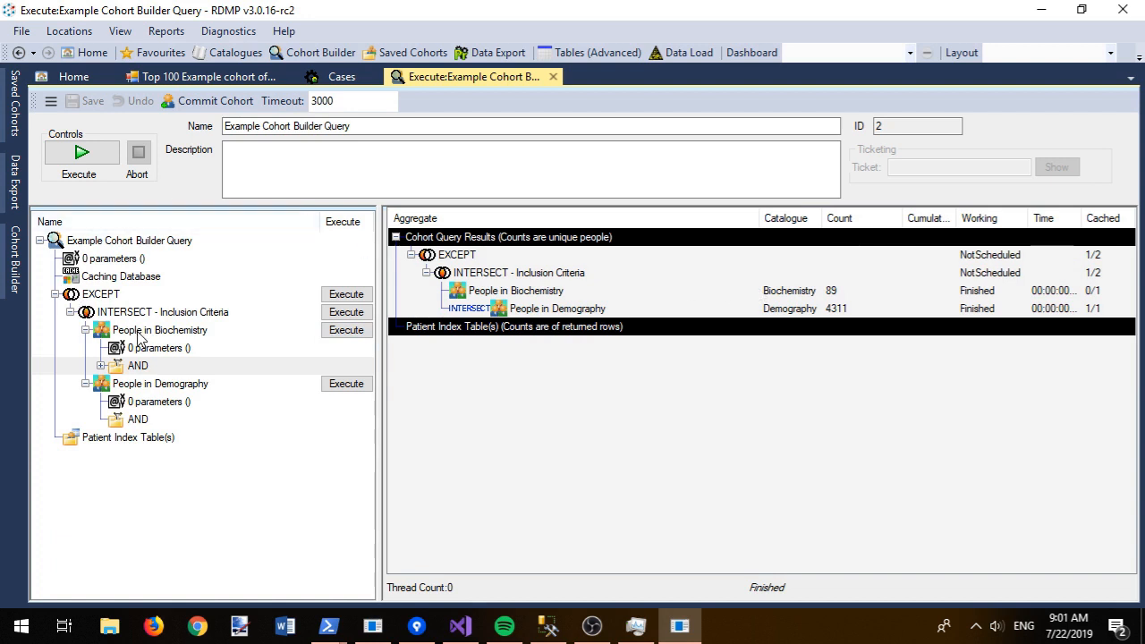
pyautogui.rightClick(117, 330)
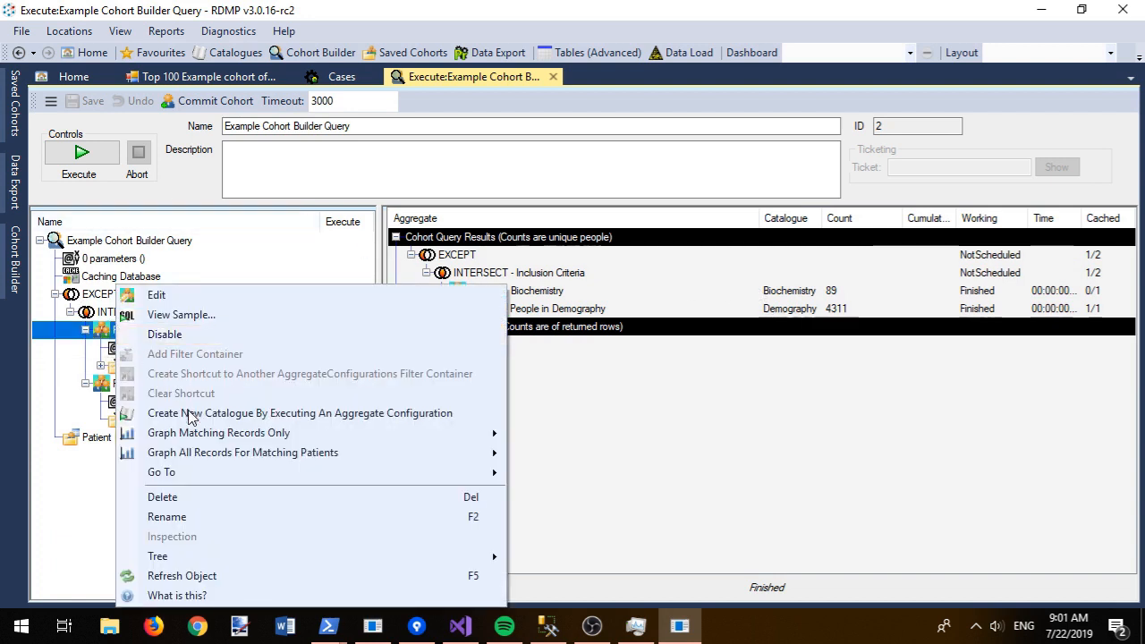
pyautogui.click(205, 316)
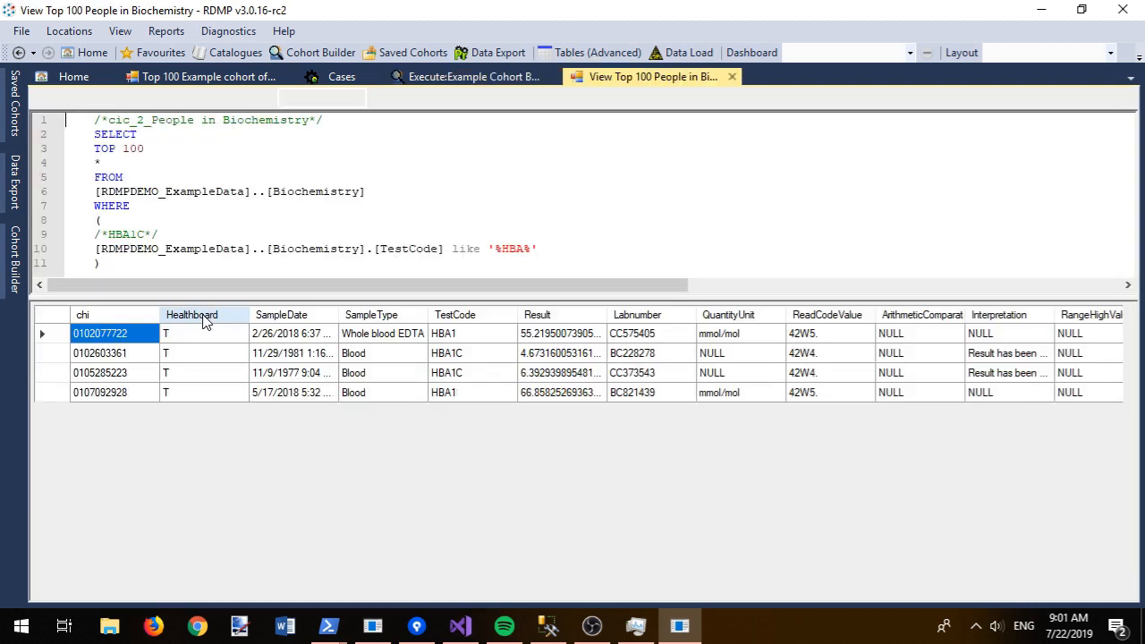
pyautogui.click(460, 339)
pyautogui.moveTo(460, 345); pyautogui.dragTo(462, 569)
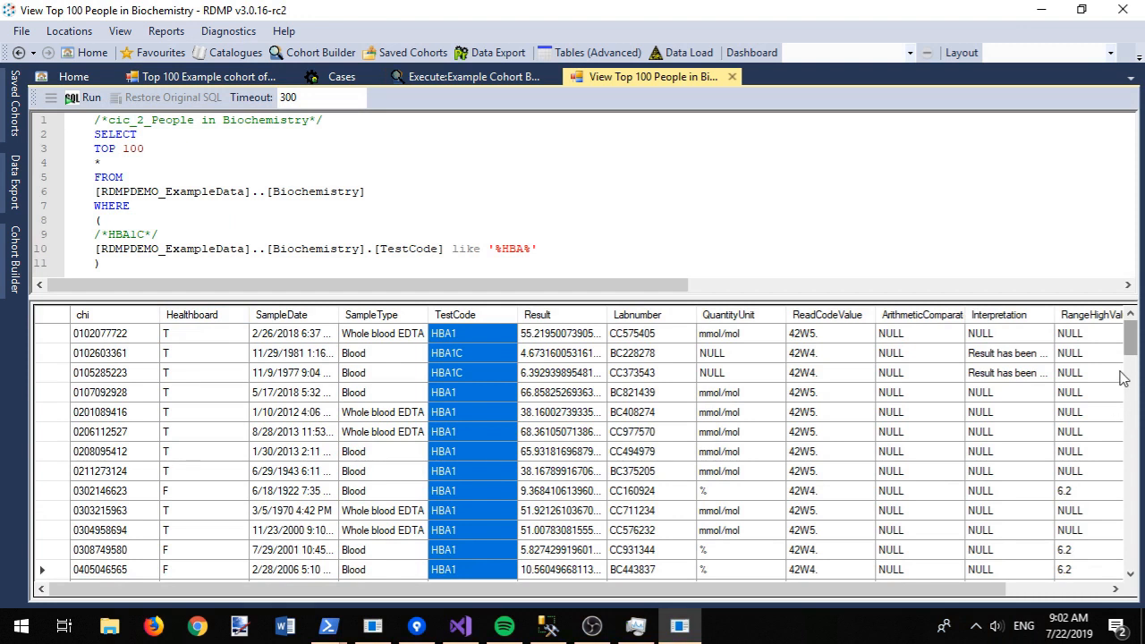
pyautogui.hotkey('ctrl', 'w')
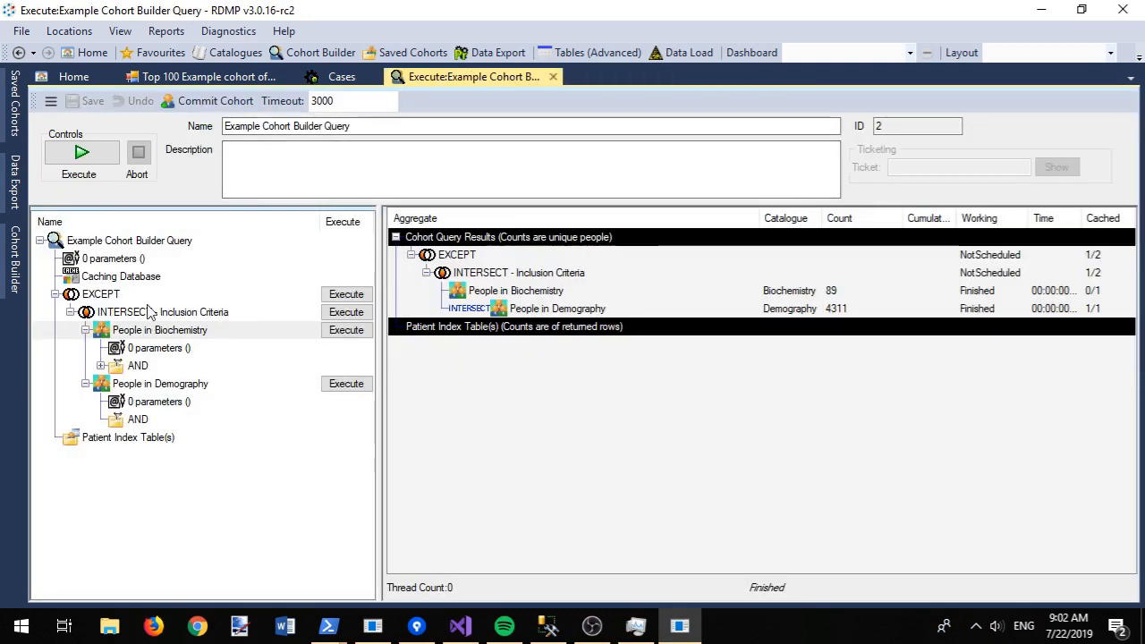
pyautogui.rightClick(128, 315)
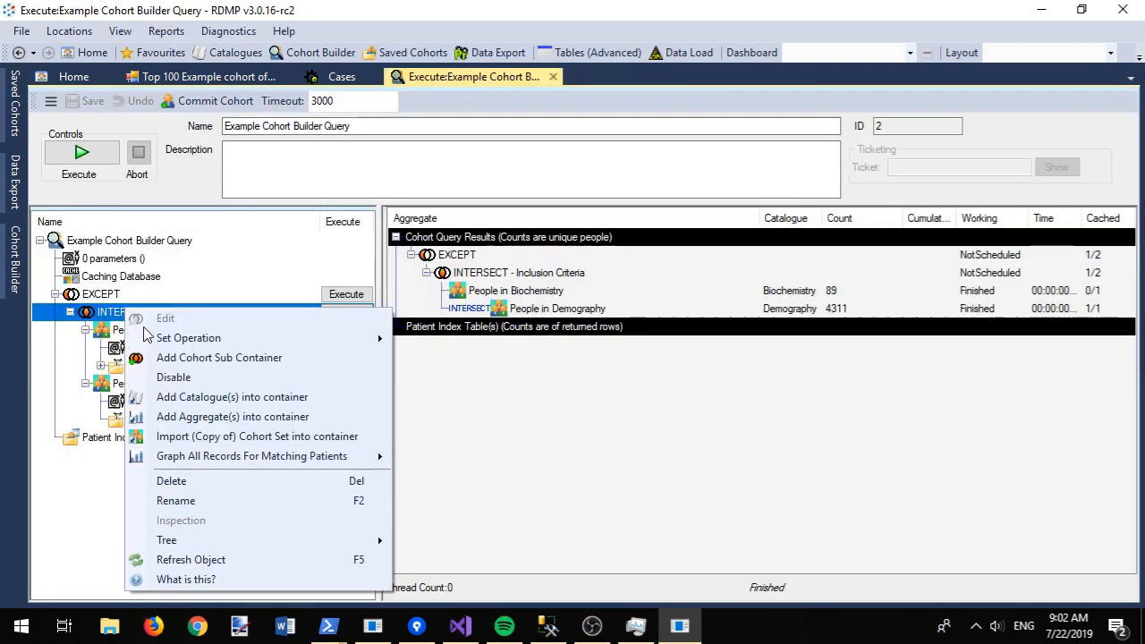
pyautogui.moveTo(224, 461)
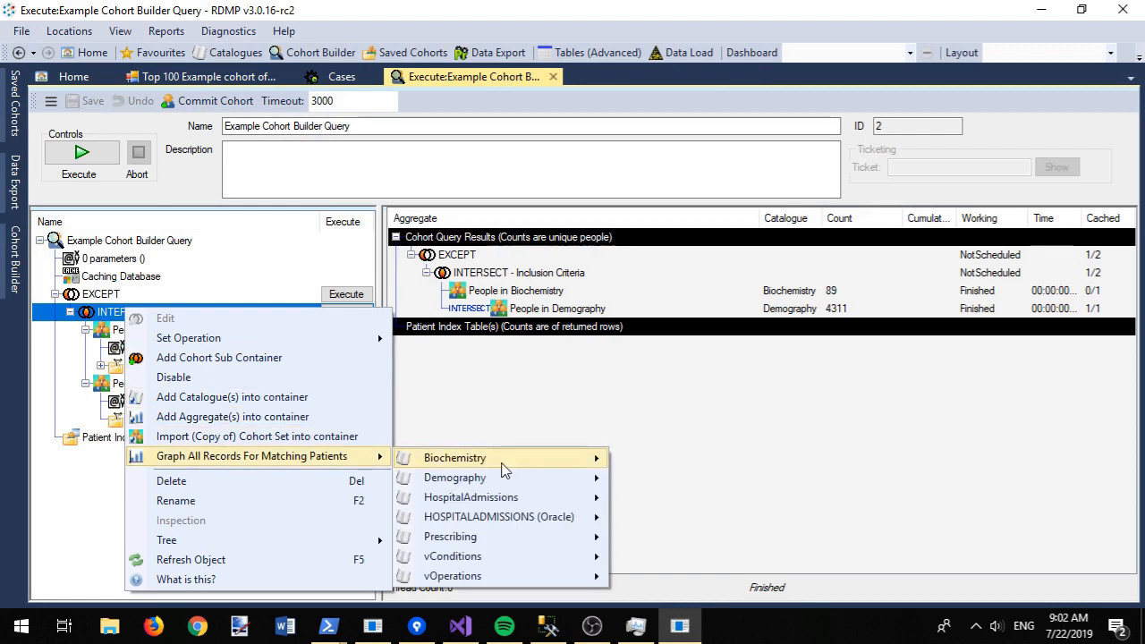
pyautogui.moveTo(506, 467)
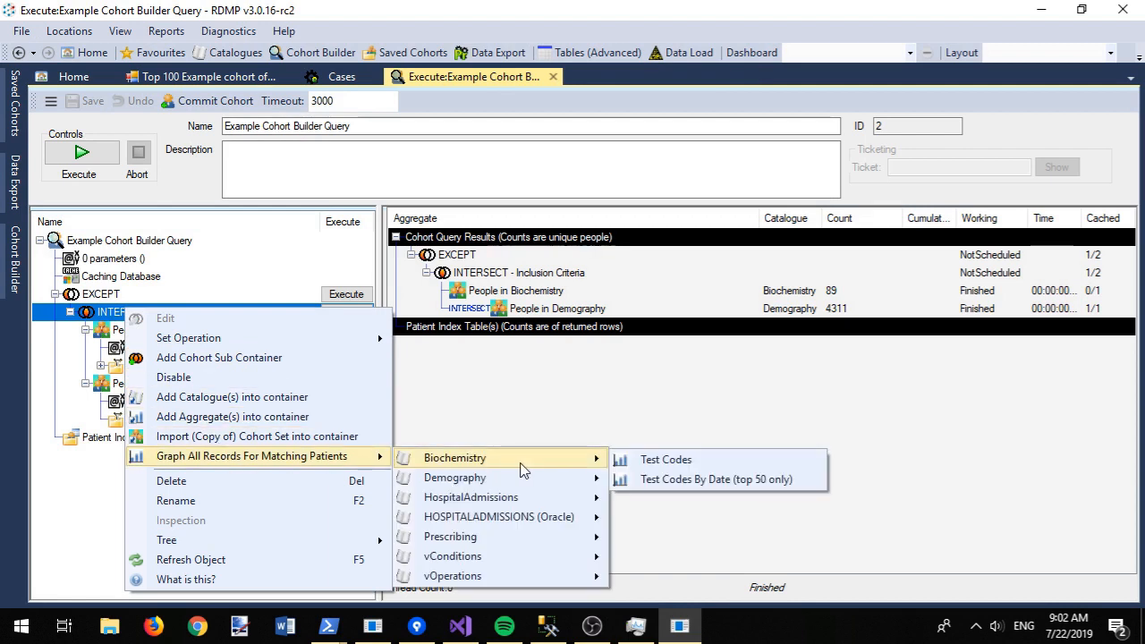
pyautogui.click(698, 480)
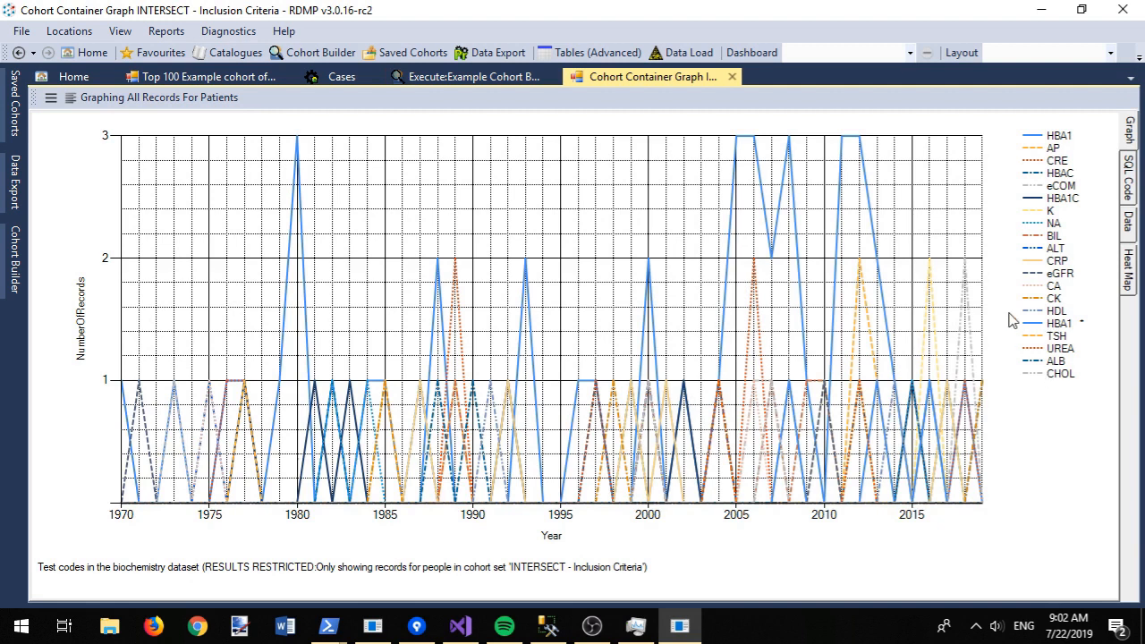
pyautogui.click(733, 78)
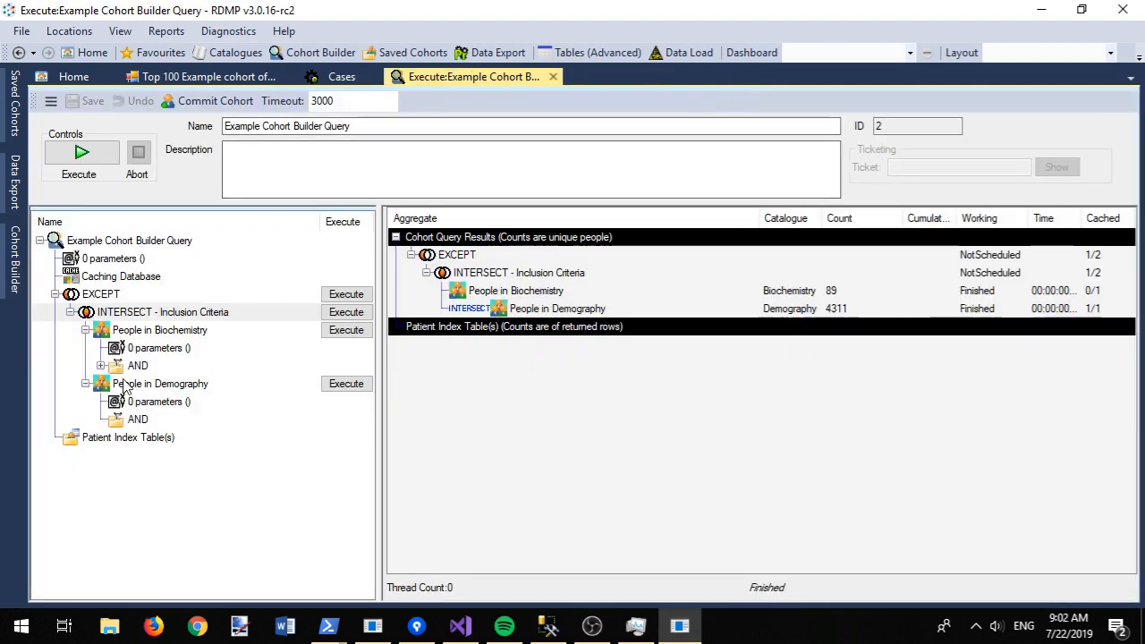
# Step: Create and save a Demography filter 'Tayside and Fife only' on hb_extract, described 'match records in T and F only'
pyautogui.rightClick(115, 420)
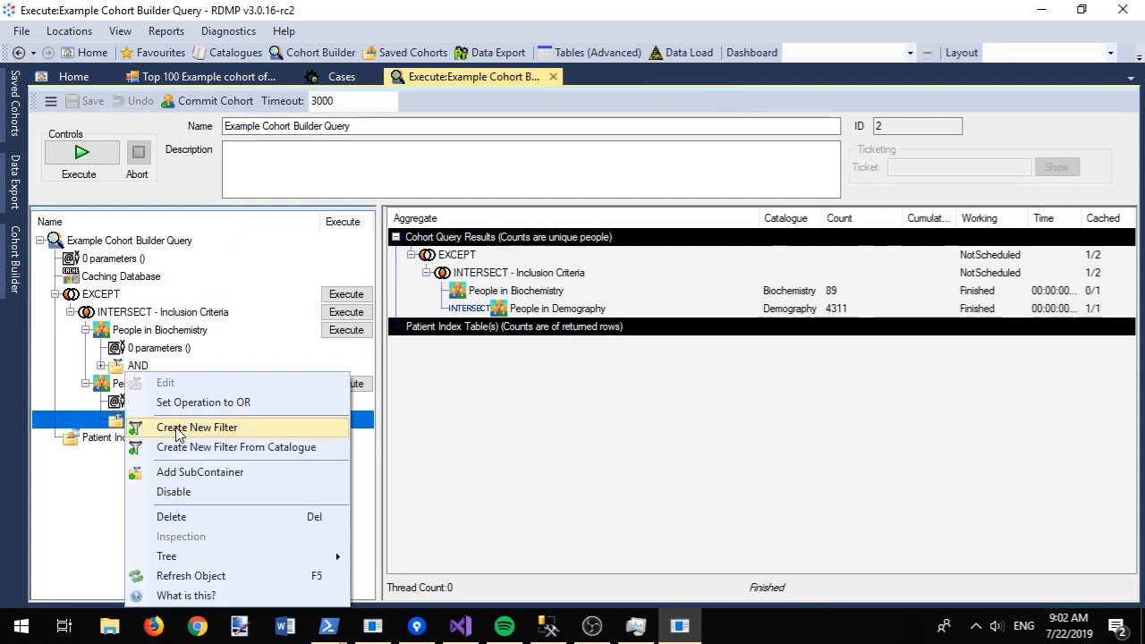
pyautogui.click(177, 430)
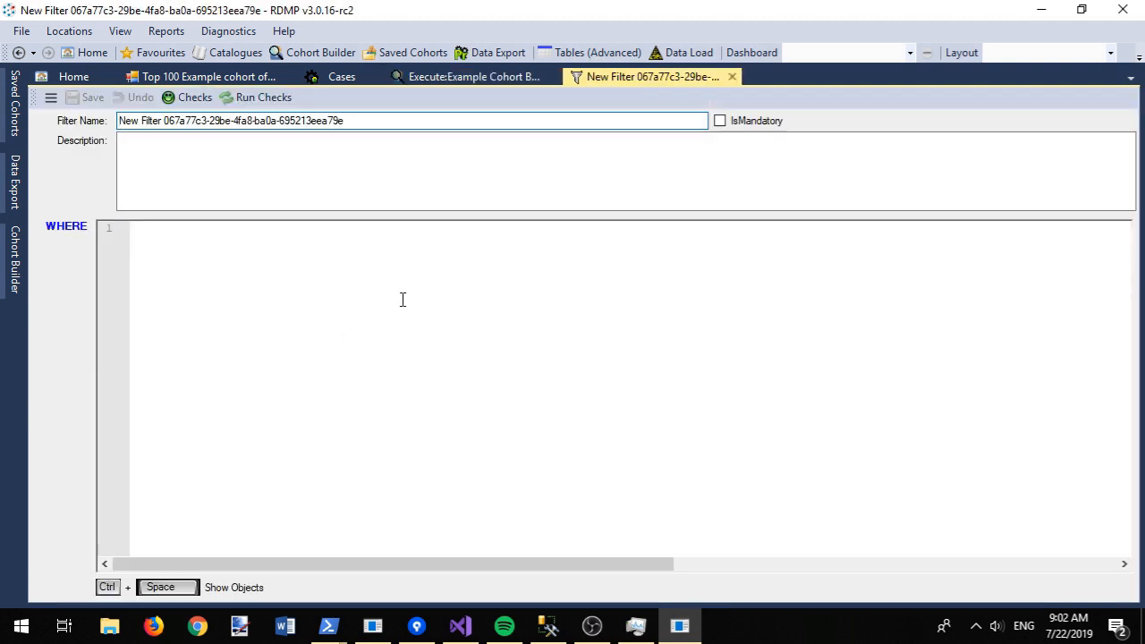
pyautogui.click(403, 298)
pyautogui.write('hb')
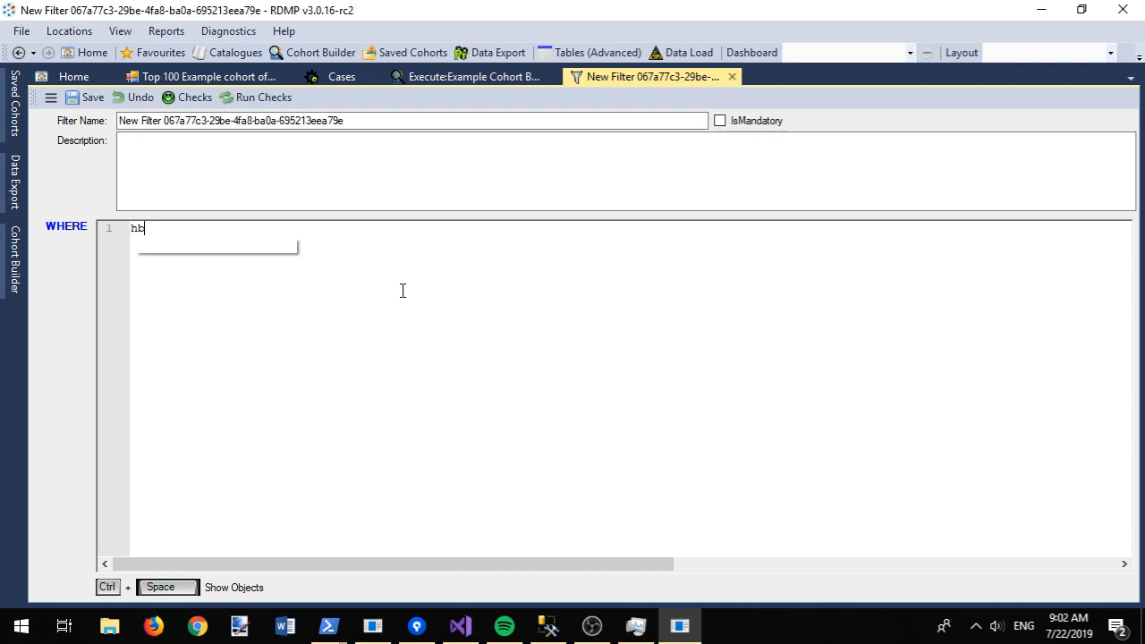
pyautogui.press('Return')
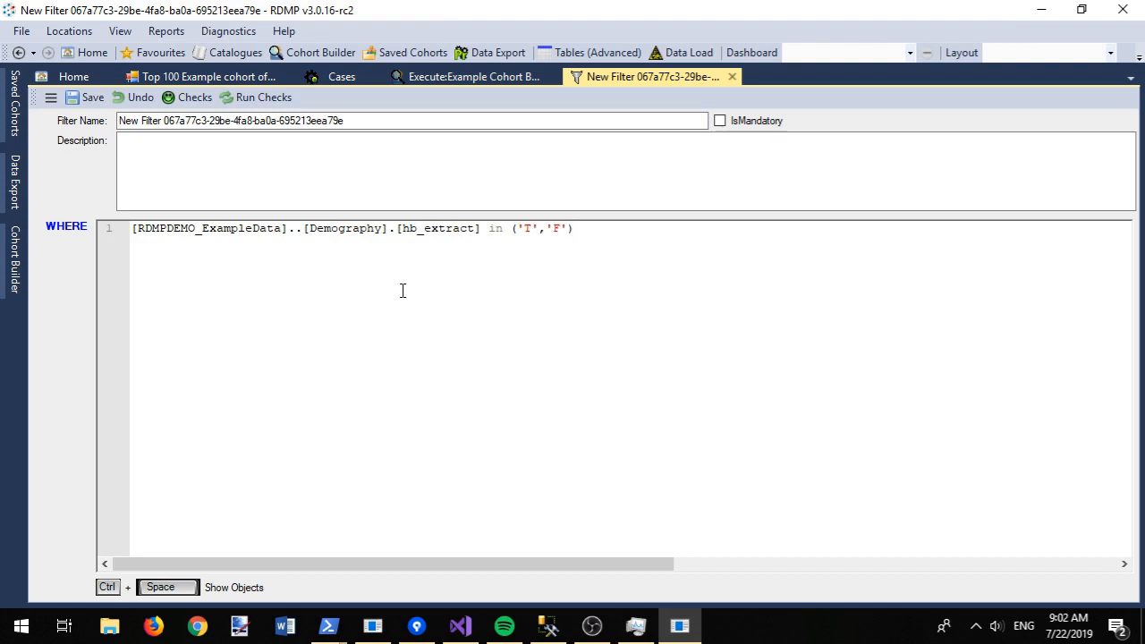
pyautogui.moveTo(350, 120); pyautogui.dragTo(119, 120)
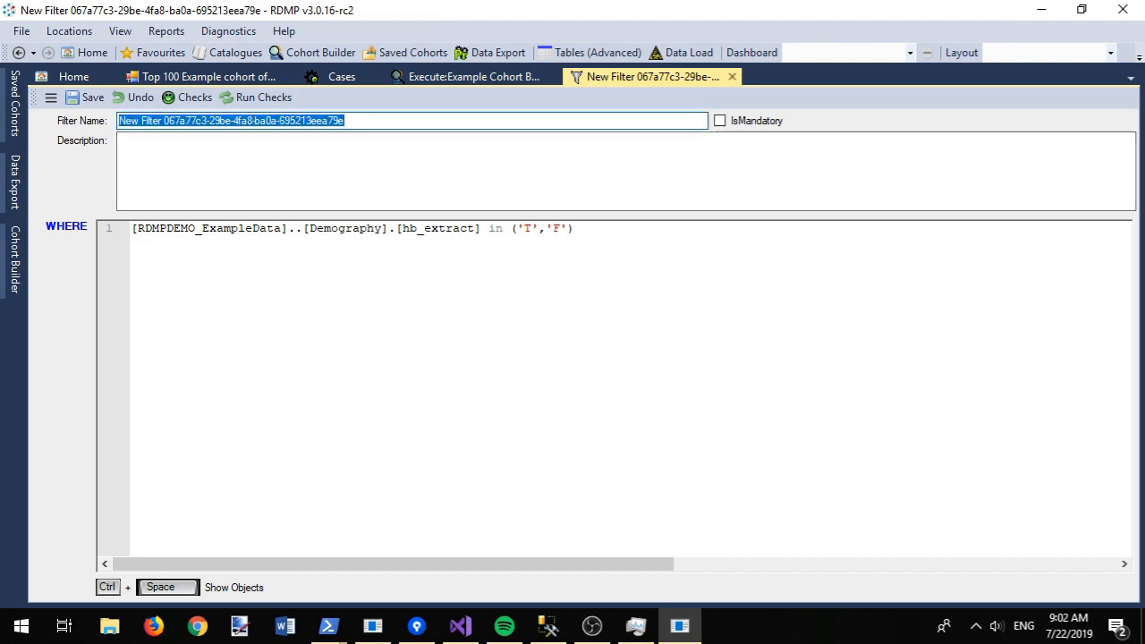
pyautogui.write('Tayside and Fife ')
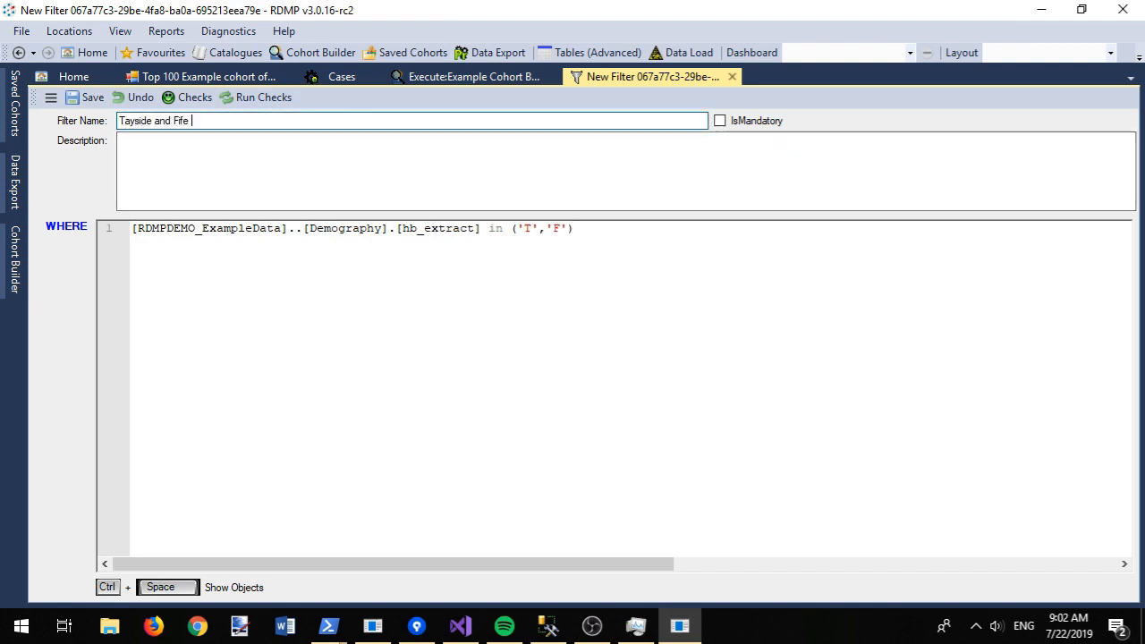
pyautogui.write('only')
pyautogui.click(207, 180)
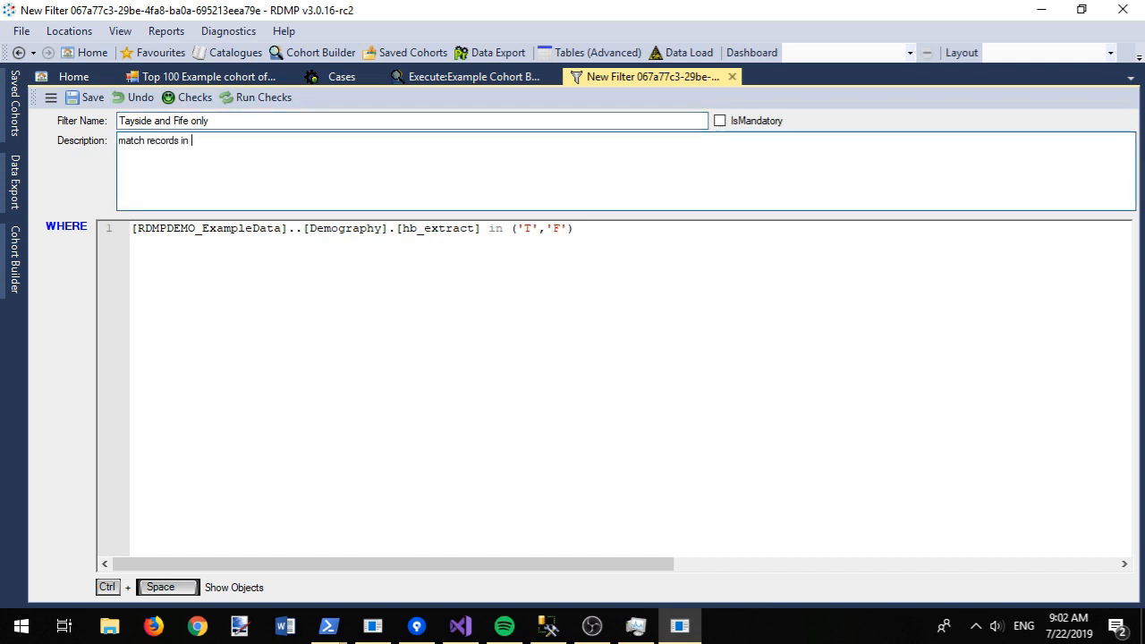
pyautogui.write('match records in T and F only')
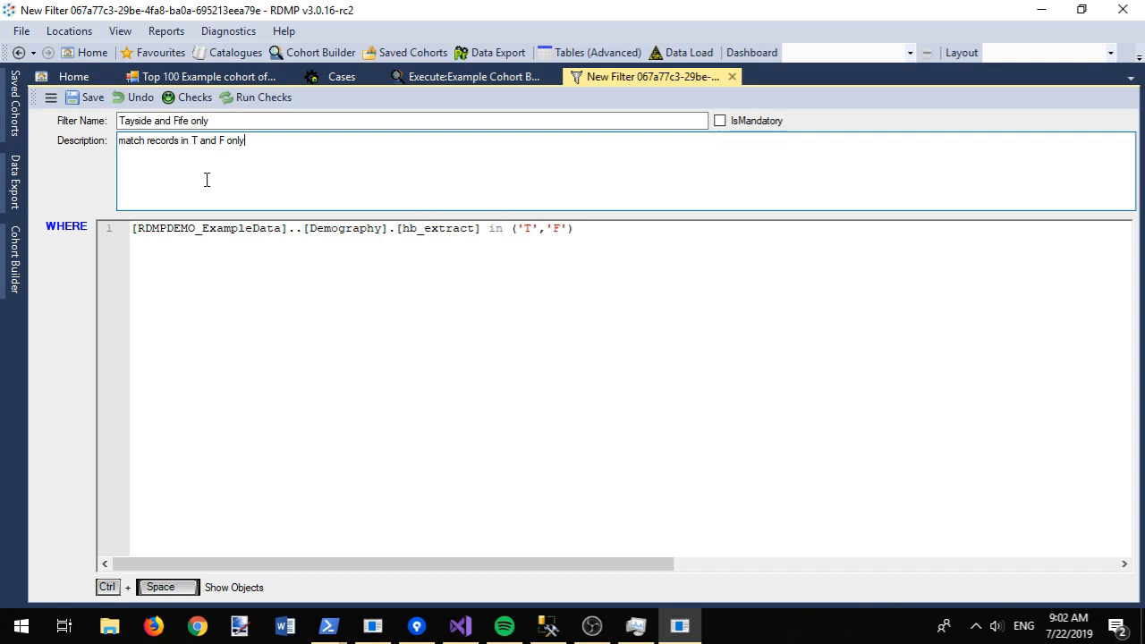
pyautogui.hotkey('ctrl', 's')
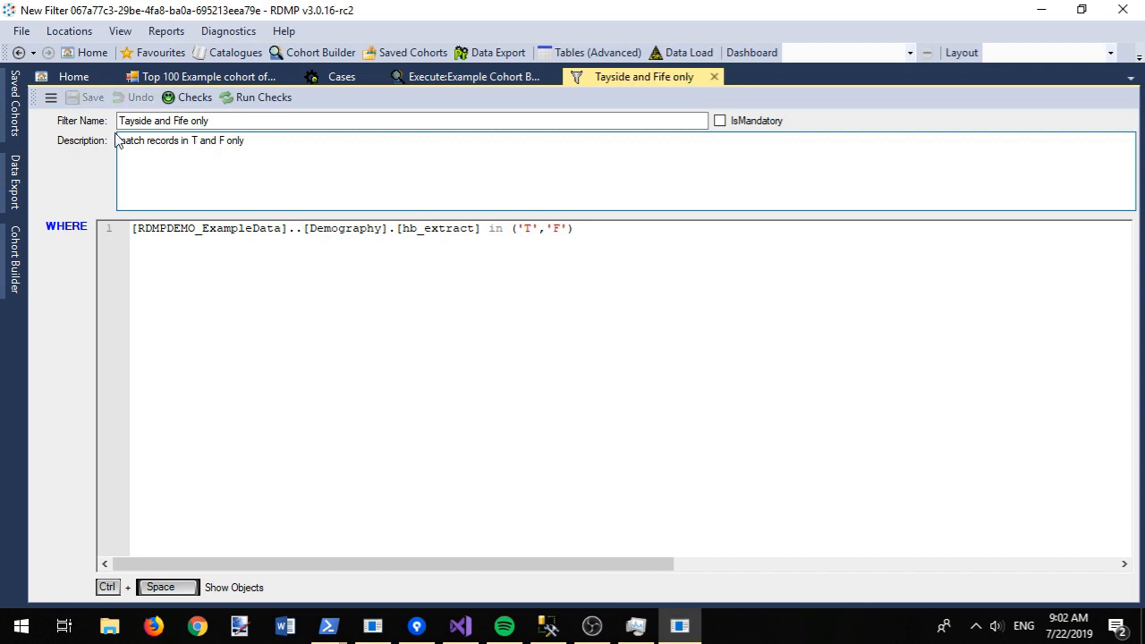
# Step: Aggregate the filter's records by hb_extract (387 T, 355 F), then close both tabs
pyautogui.click(51, 97)
pyautogui.click(99, 139)
pyautogui.click(531, 444)
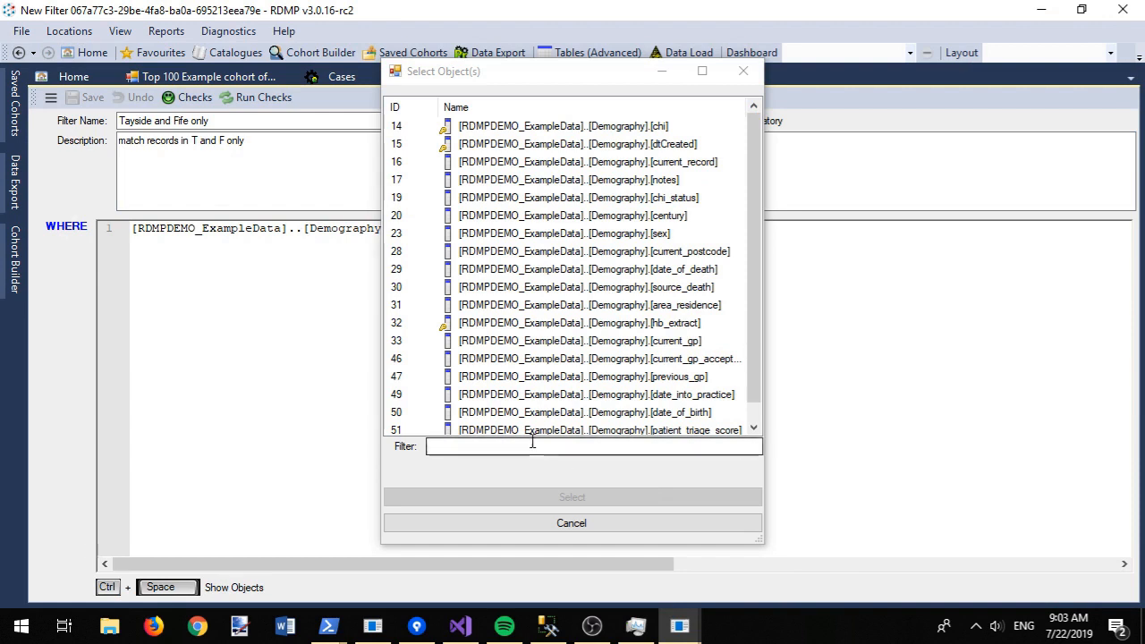
pyautogui.write('hb')
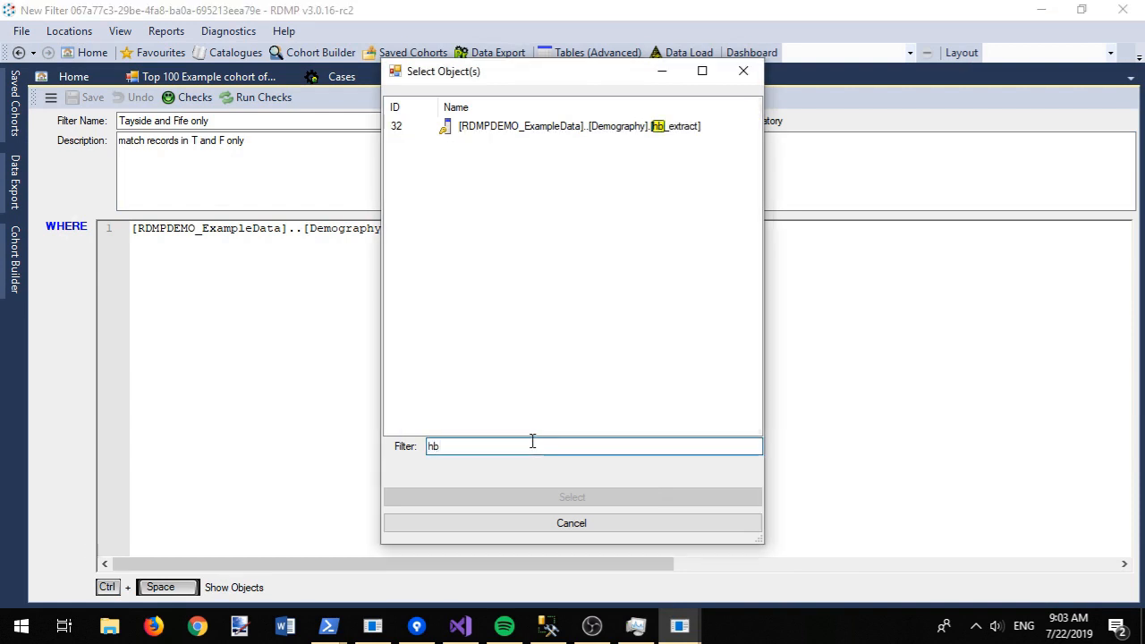
pyautogui.doubleClick(518, 128)
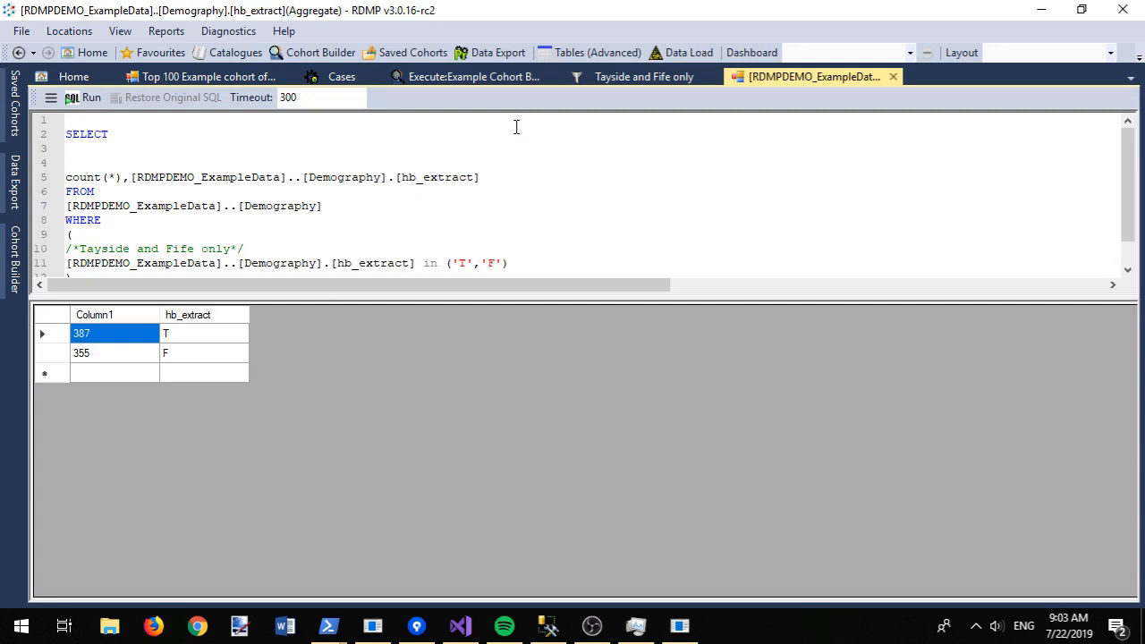
pyautogui.click(893, 77)
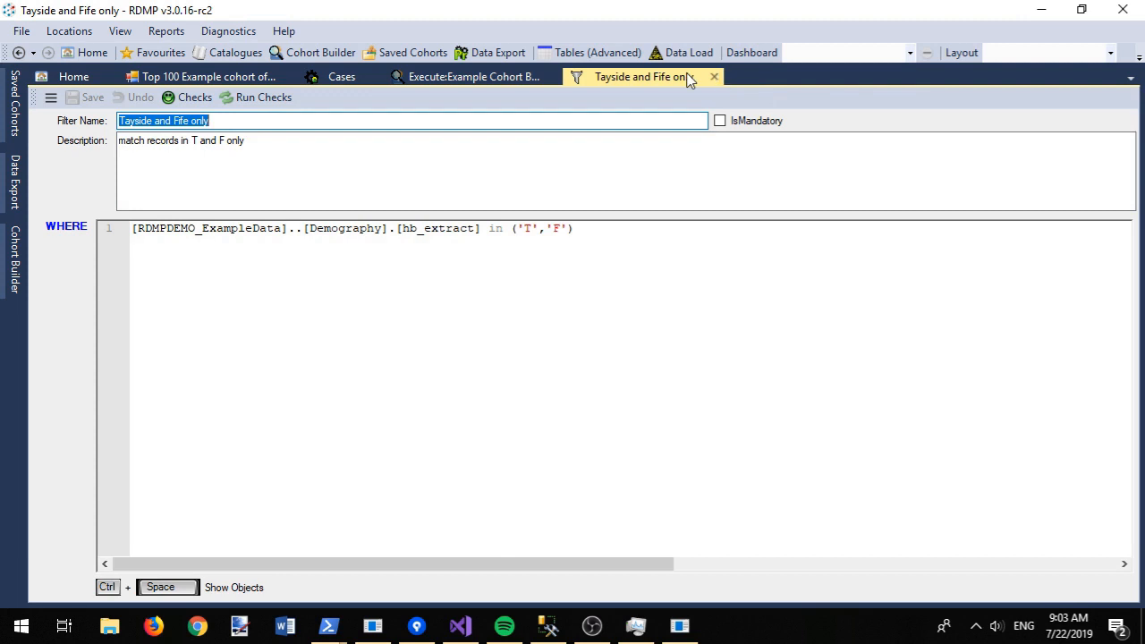
pyautogui.click(714, 77)
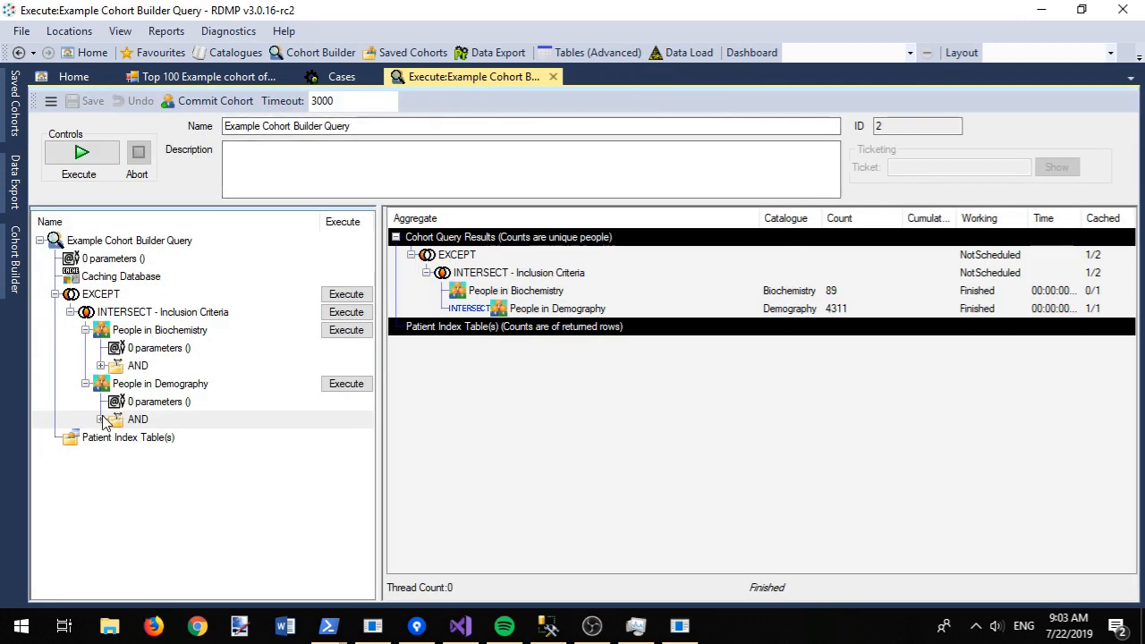
# Step: Chart Patient Ages for People in Demography's matching records, then close the graph
pyautogui.click(101, 420)
pyautogui.rightClick(153, 390)
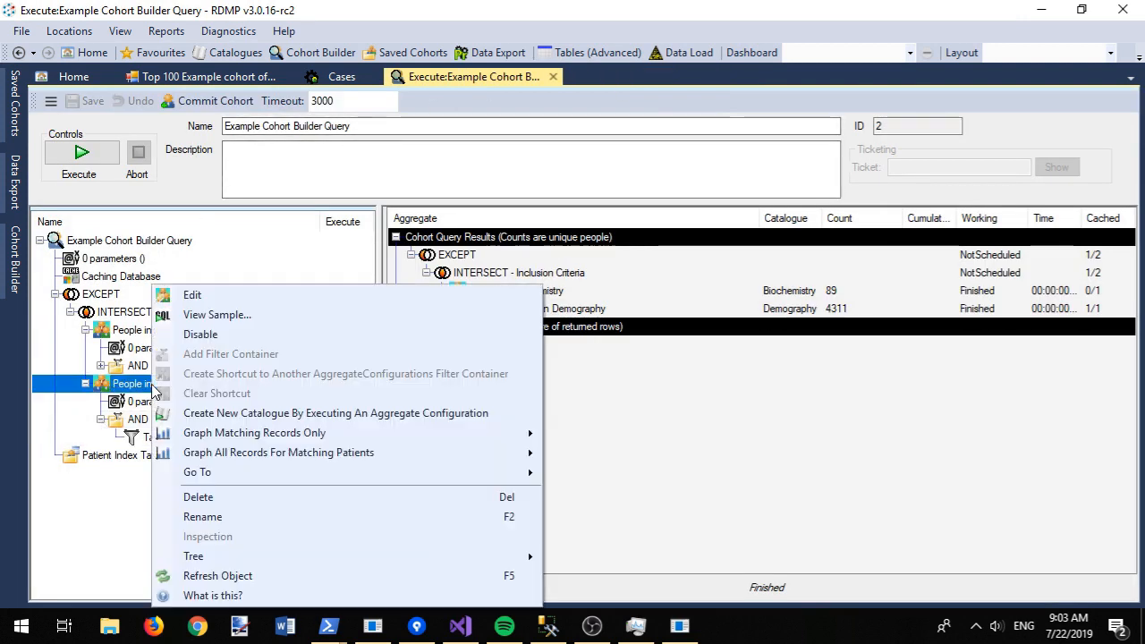
pyautogui.moveTo(283, 434)
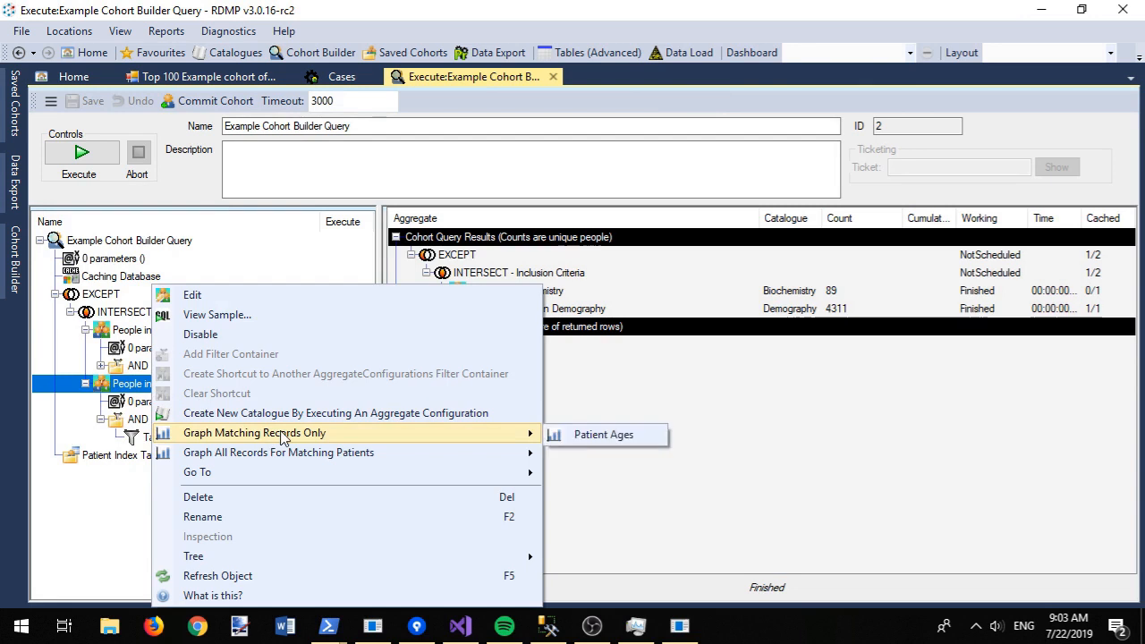
pyautogui.click(600, 434)
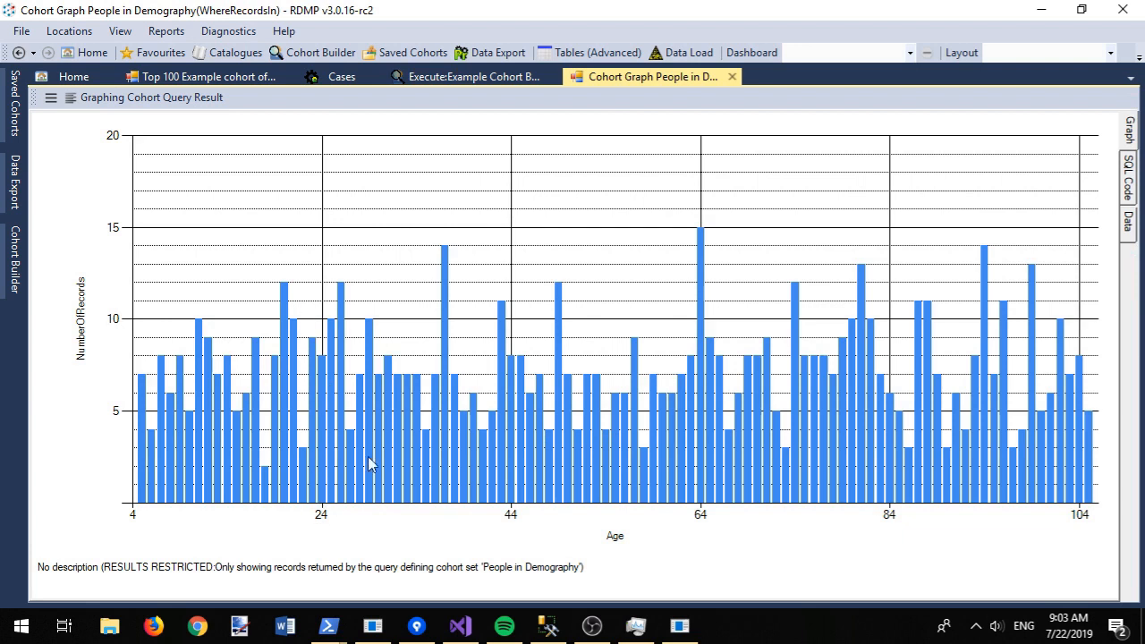
pyautogui.click(732, 77)
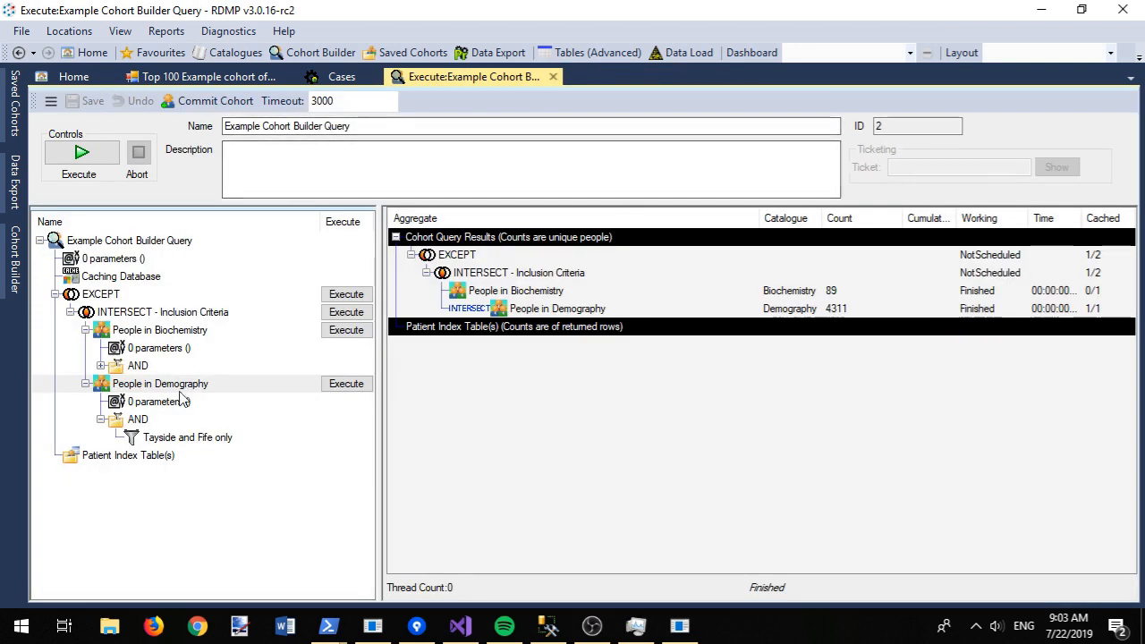
# Step: Create and save a filter 'Aged at least 18 years' from the Age snippet with >= 18
pyautogui.rightClick(158, 420)
pyautogui.click(243, 432)
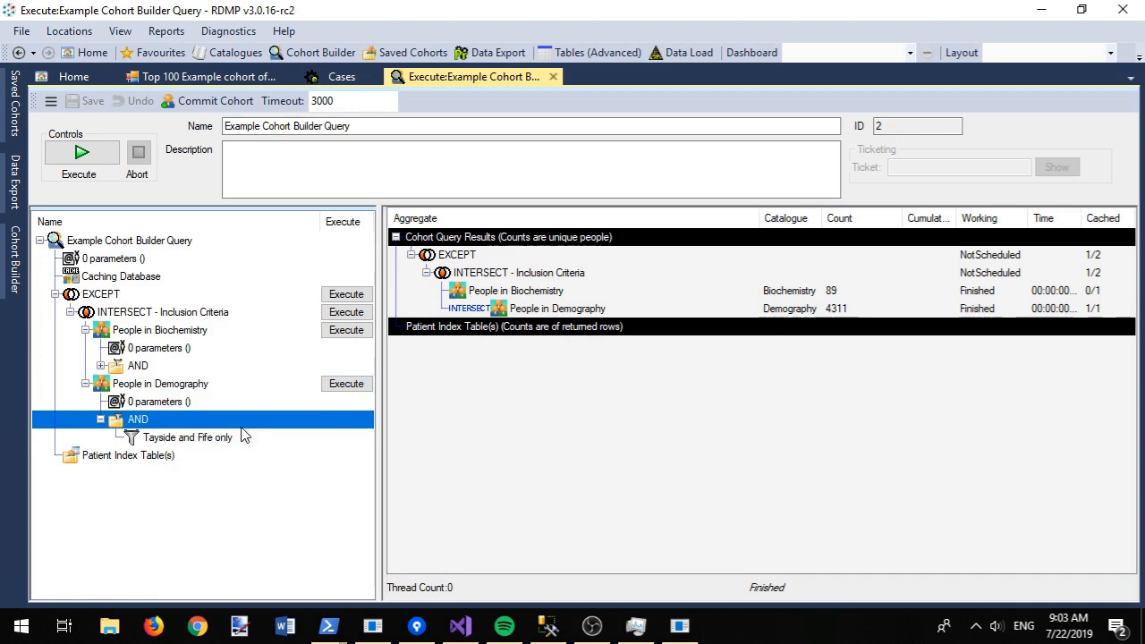
pyautogui.write('ag')
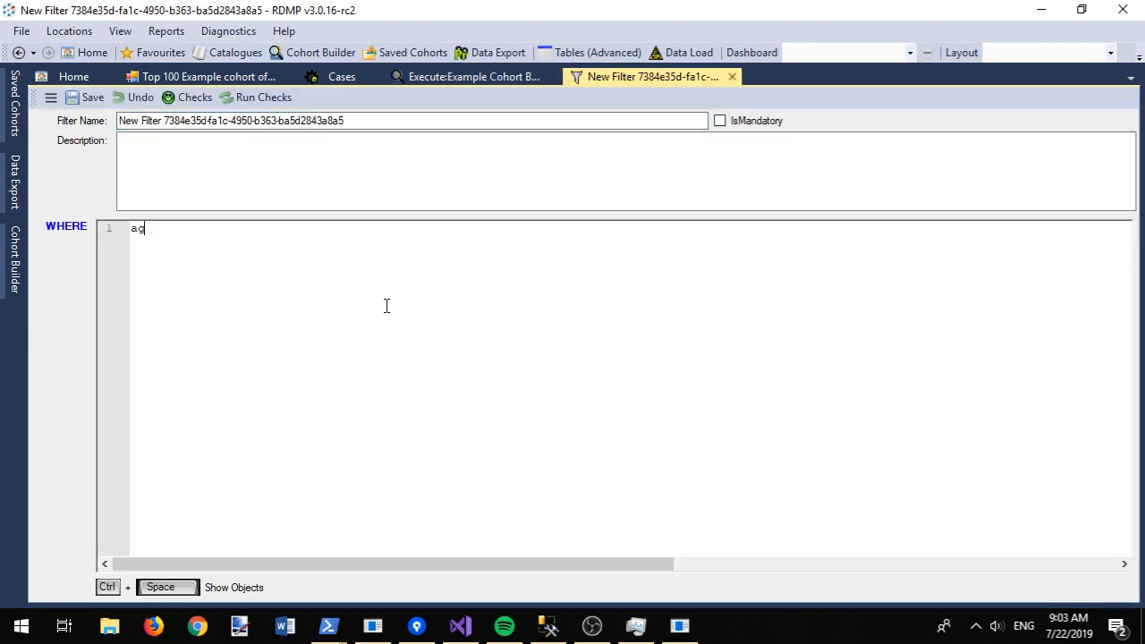
pyautogui.press('Down')
pyautogui.press('Return')
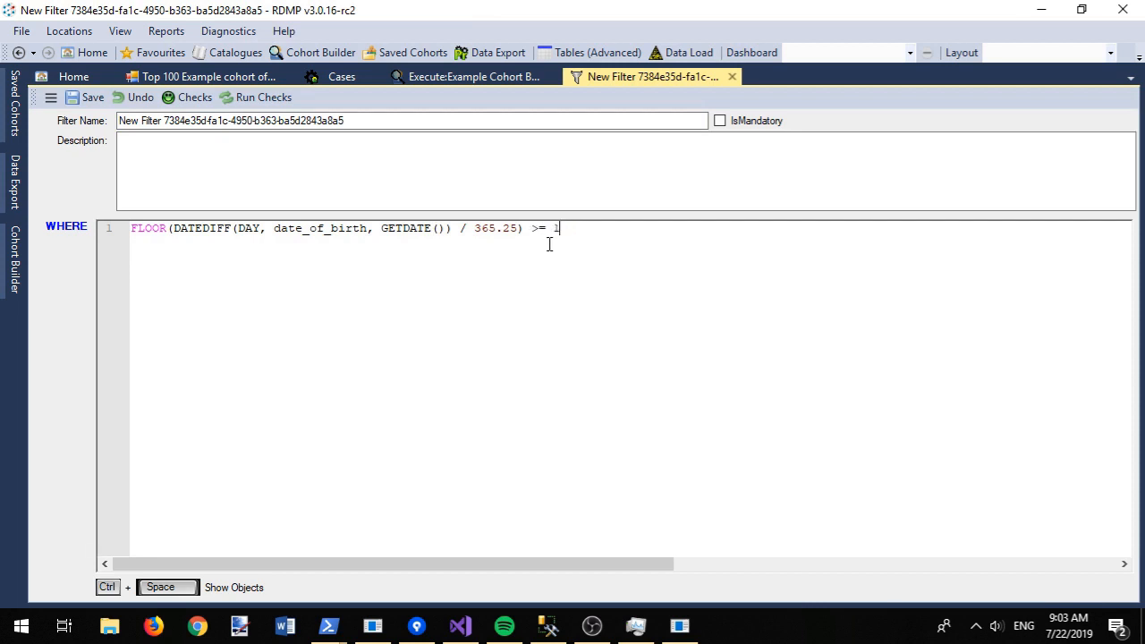
pyautogui.tripleClick(378, 117)
pyautogui.write('Aged at least 18 years')
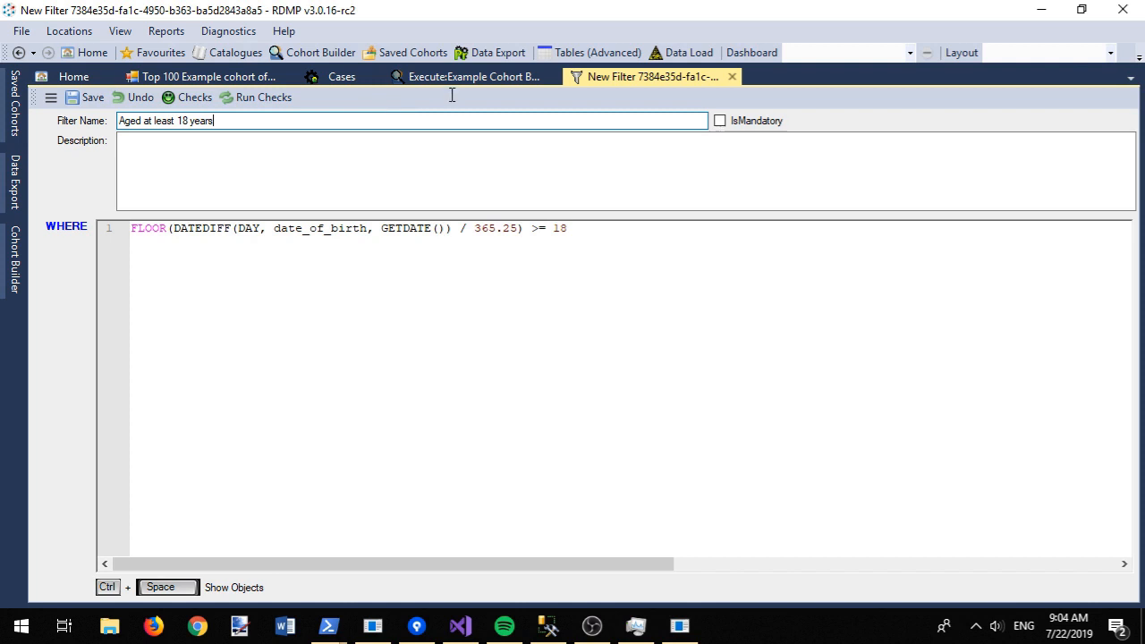
pyautogui.hotkey('ctrl', 's')
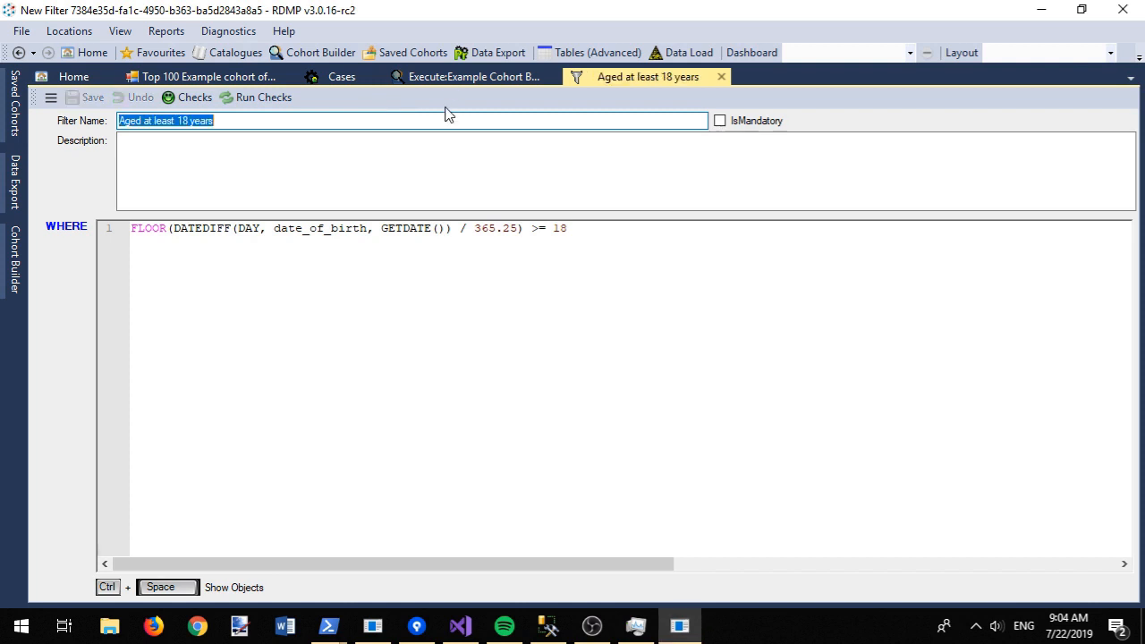
pyautogui.click(721, 77)
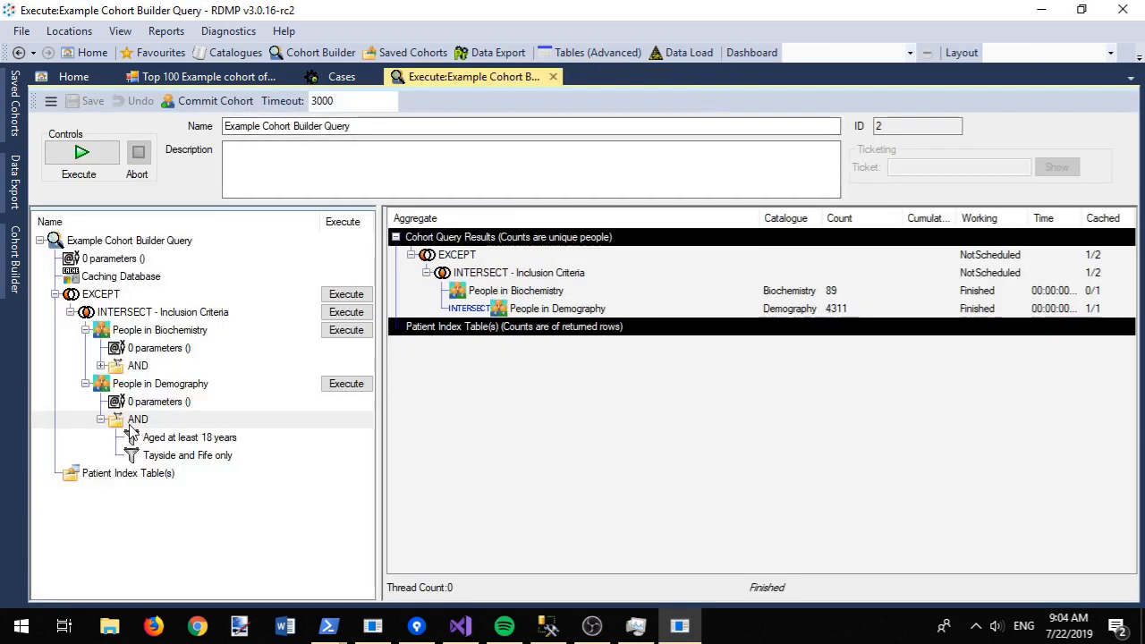
pyautogui.rightClick(130, 426)
pyautogui.click(93, 530)
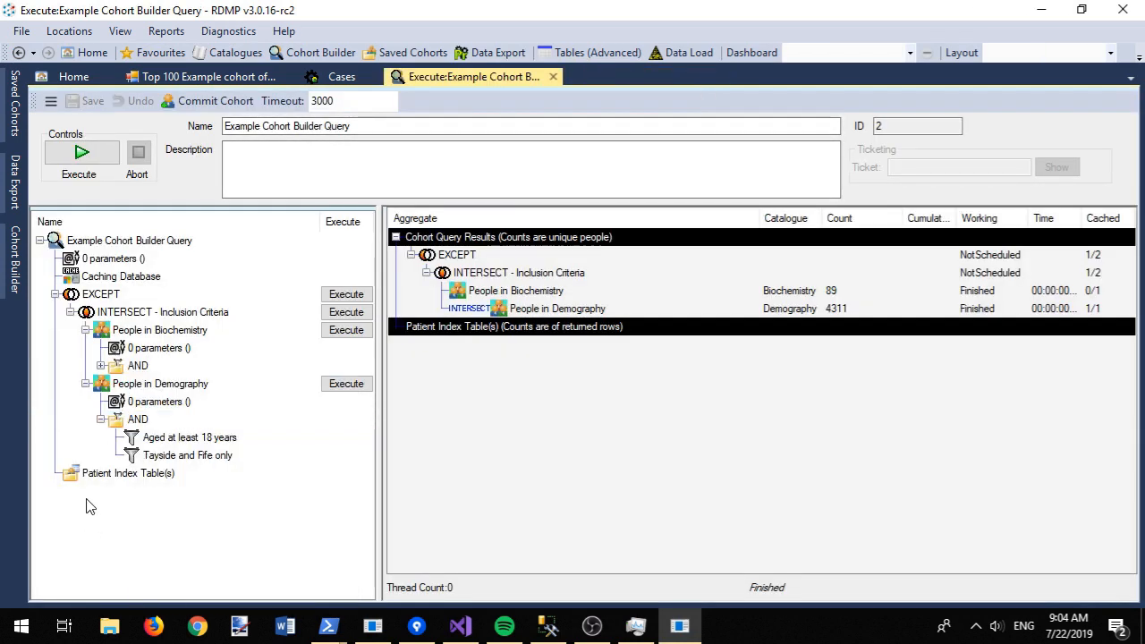
# Step: Run People in Demography (611) and then the whole cohort query, giving 11 people
pyautogui.click(346, 384)
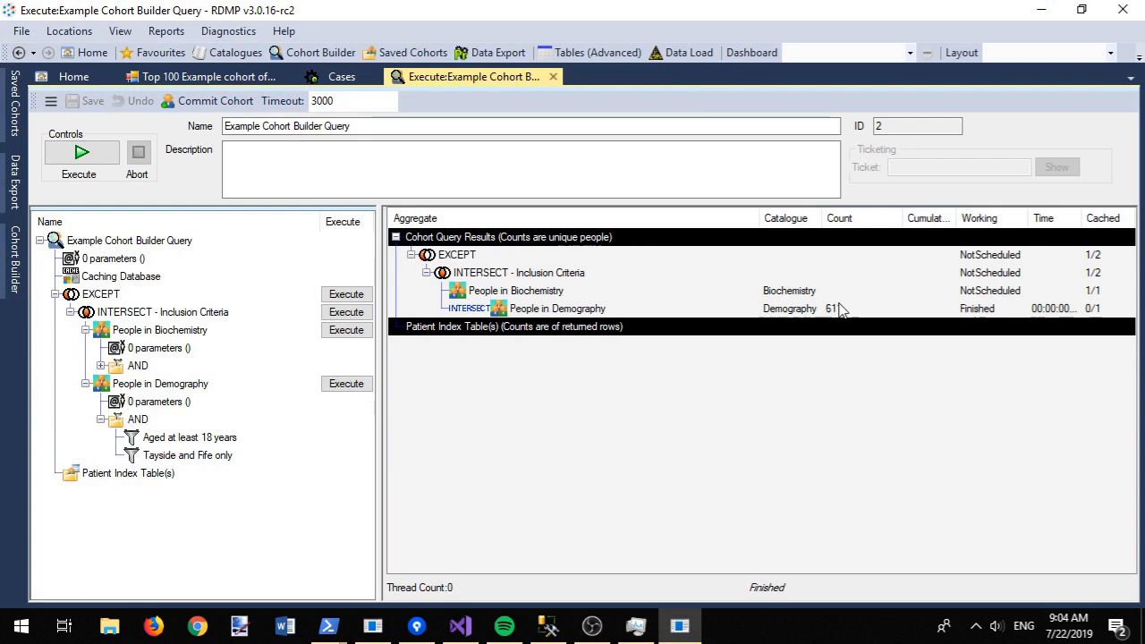
pyautogui.click(80, 153)
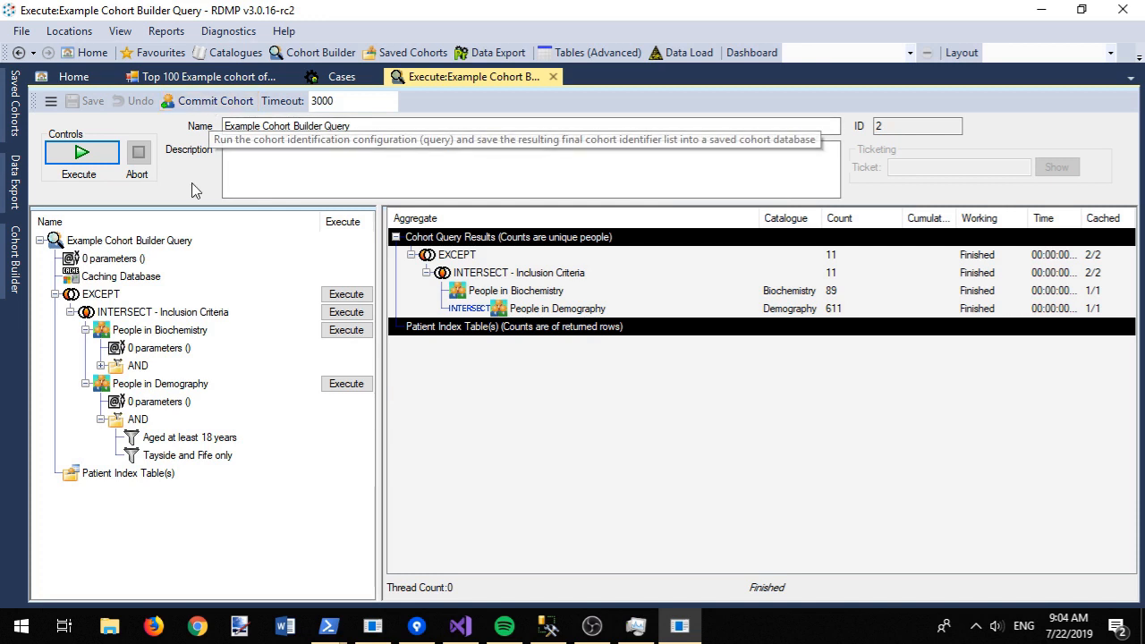
pyautogui.click(167, 385)
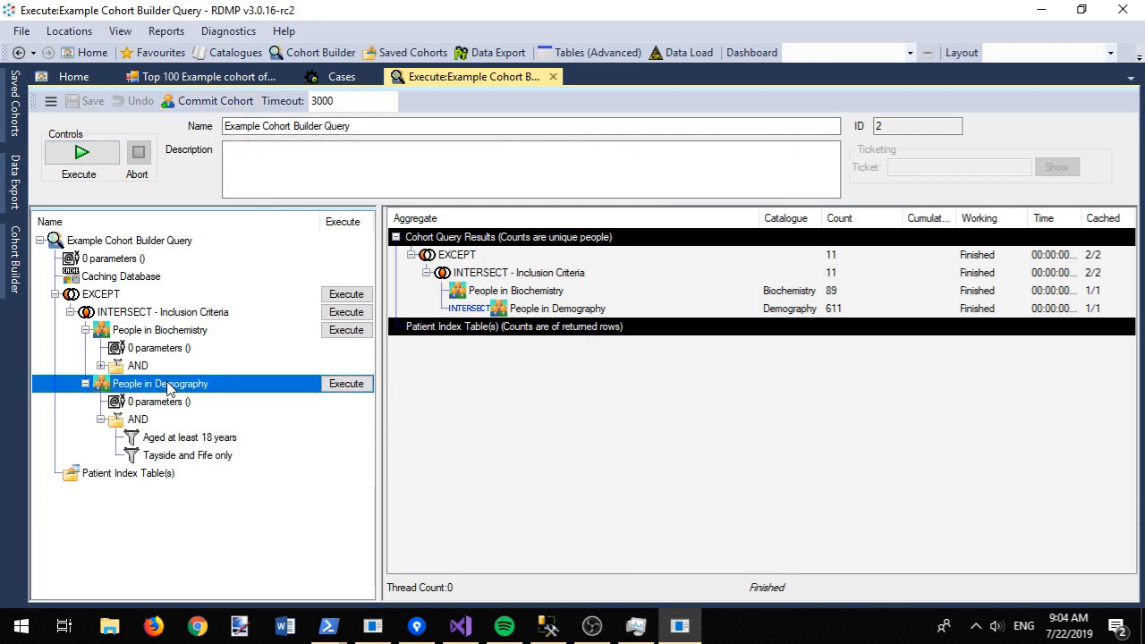
# Step: Rename People in Demography to 'People over 18 who have been residents of Tayside or Fife'
pyautogui.press('F2')
pyautogui.write('Pe')
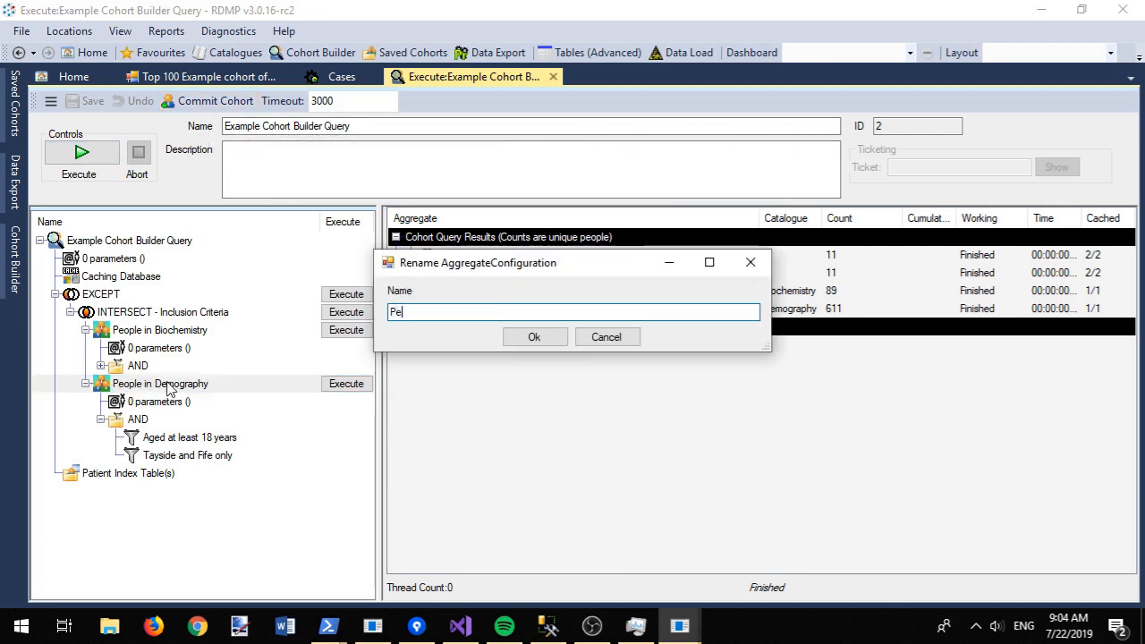
pyautogui.write('ople over 18 ')
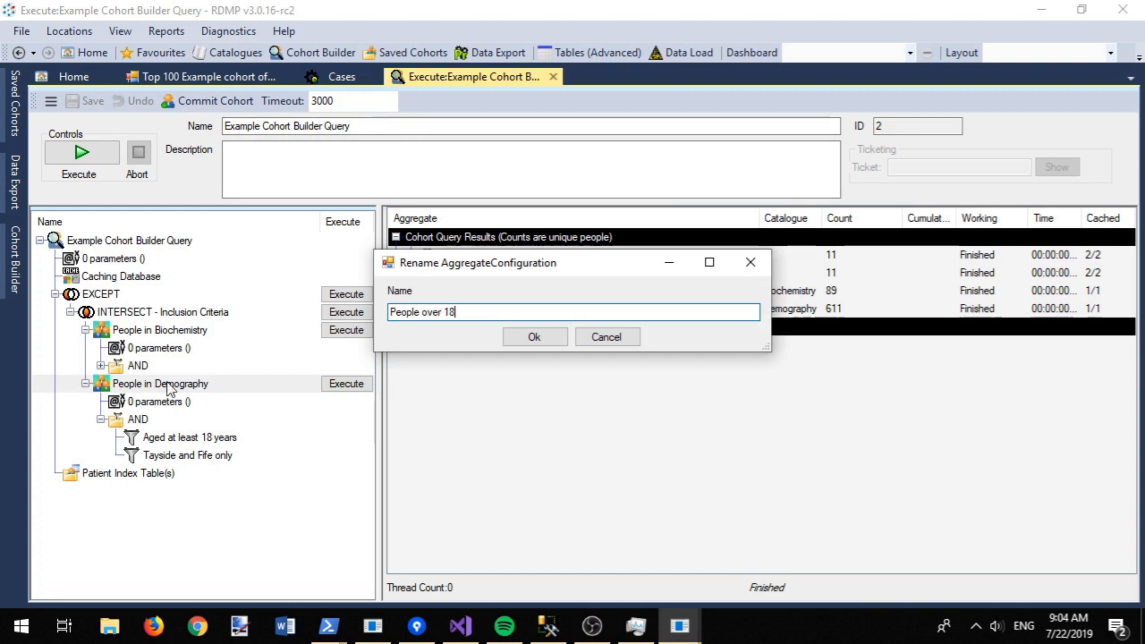
pyautogui.write('who have been residents of Tayside or Fife')
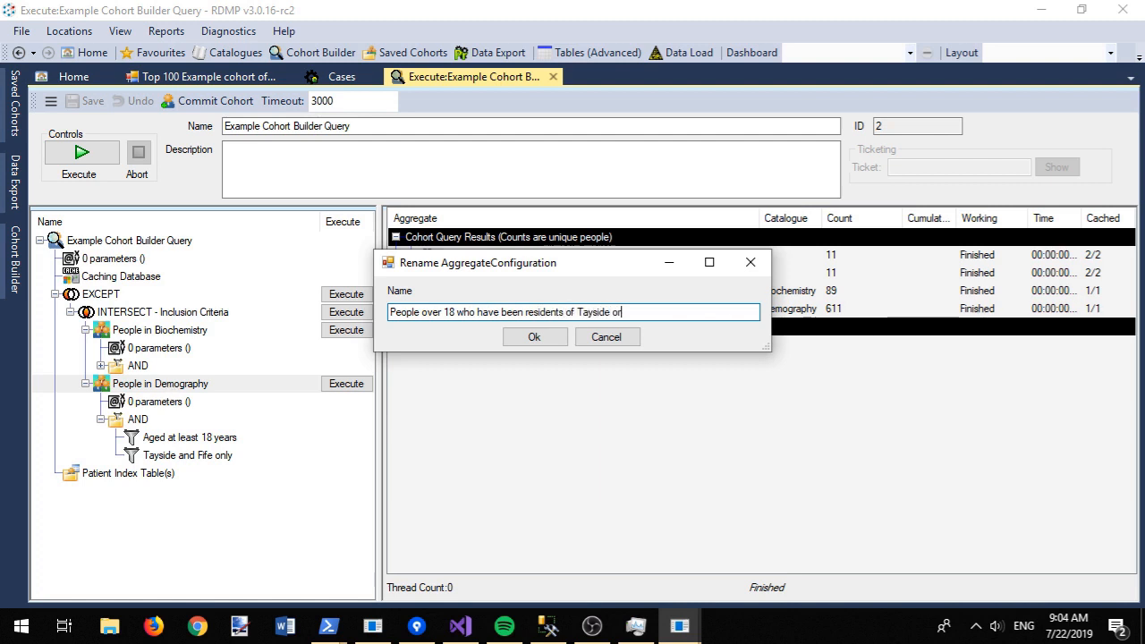
pyautogui.click(534, 341)
# Step: Rename People in Biochemistry to 'People with an HBA1c test code' and move it first
pyautogui.click(139, 331)
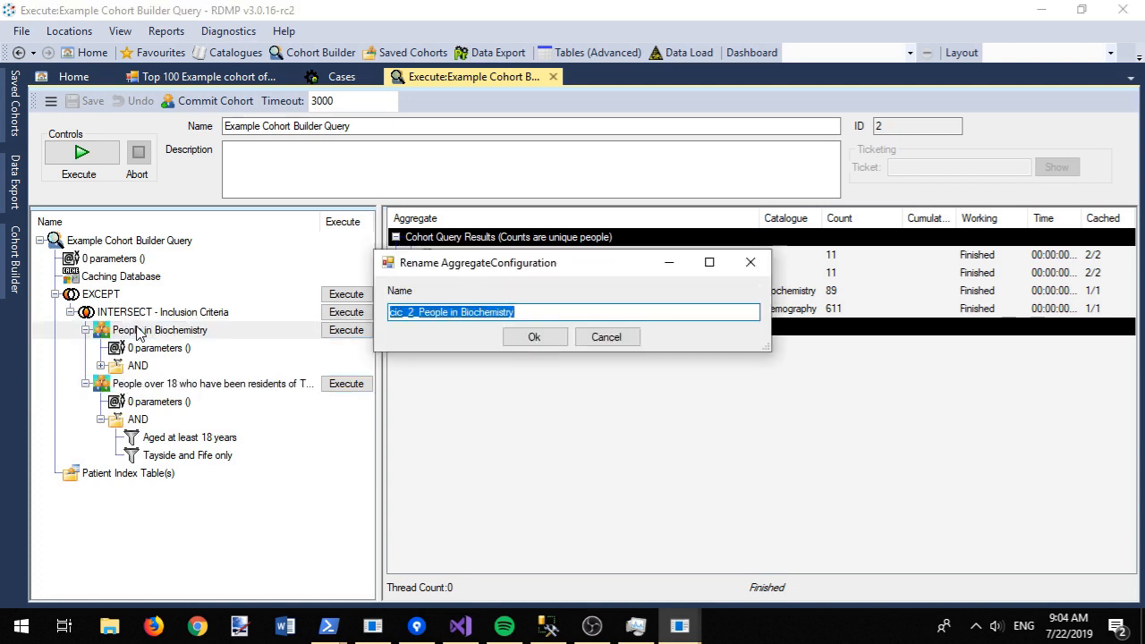
pyautogui.press('Escape')
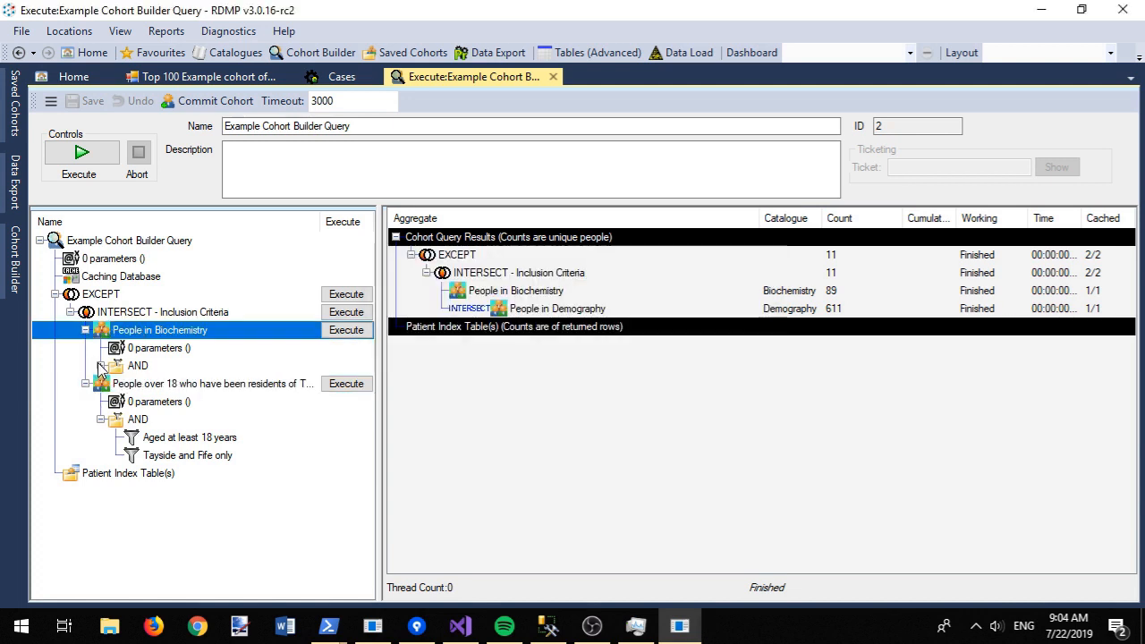
pyautogui.click(101, 366)
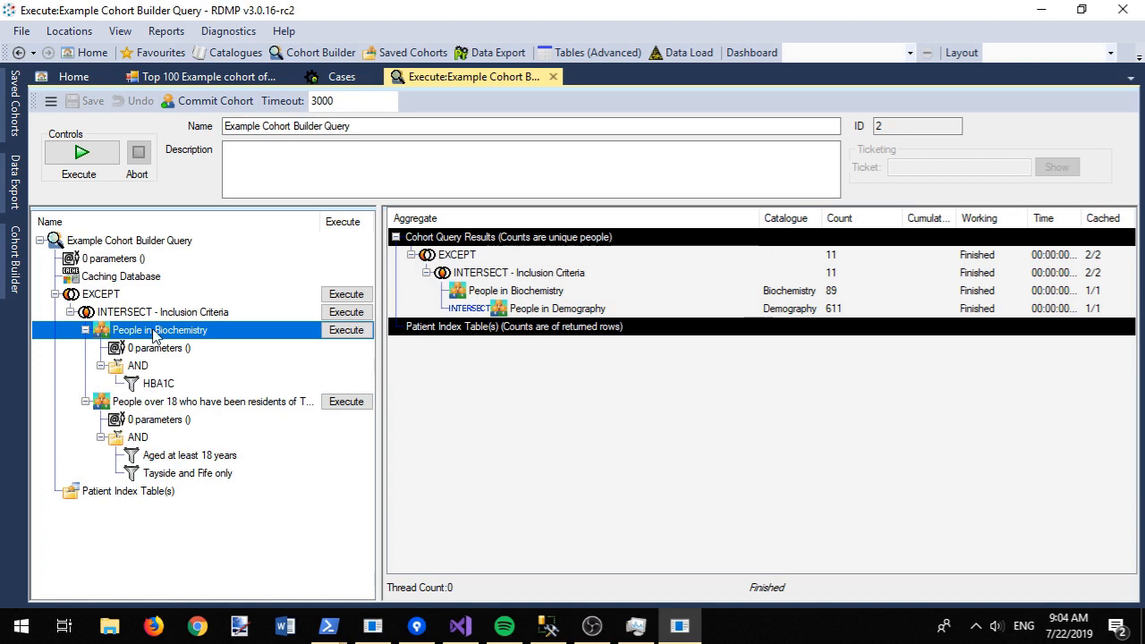
pyautogui.press('F2')
pyautogui.write('People with an HBA')
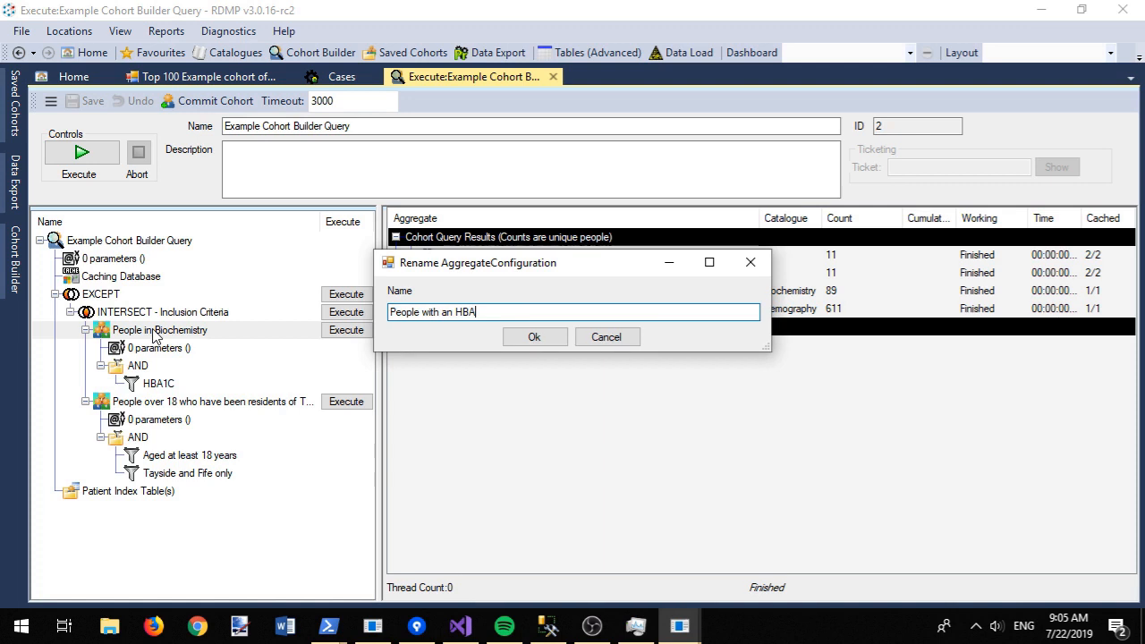
pyautogui.write('1c')
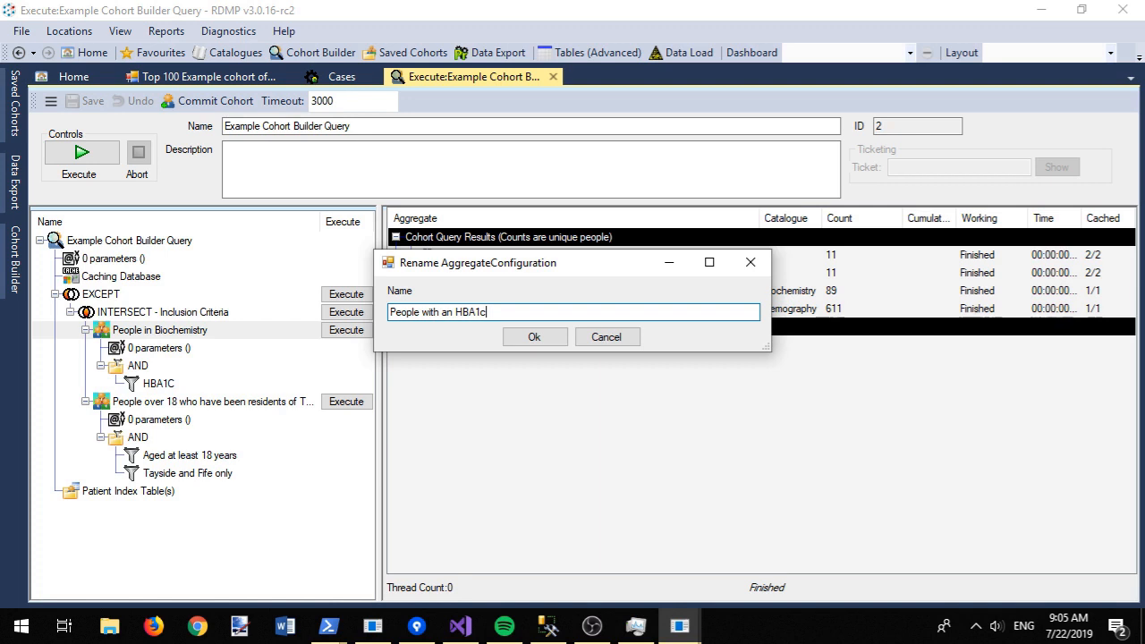
pyautogui.write(' test code')
pyautogui.click(518, 338)
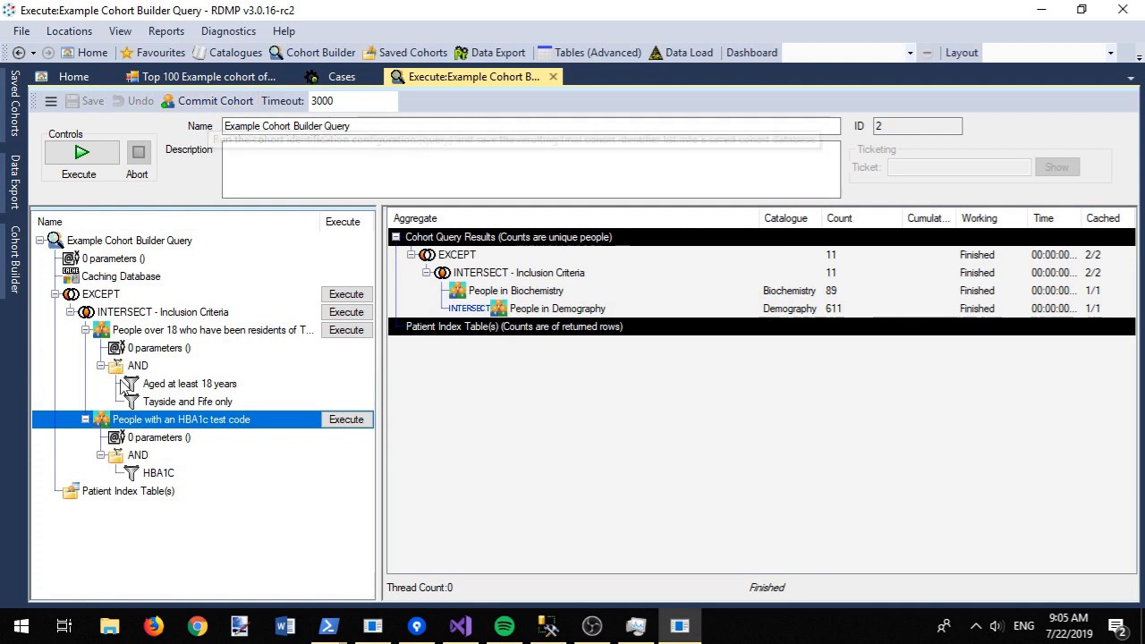
pyautogui.moveTo(127, 419); pyautogui.dragTo(128, 333)
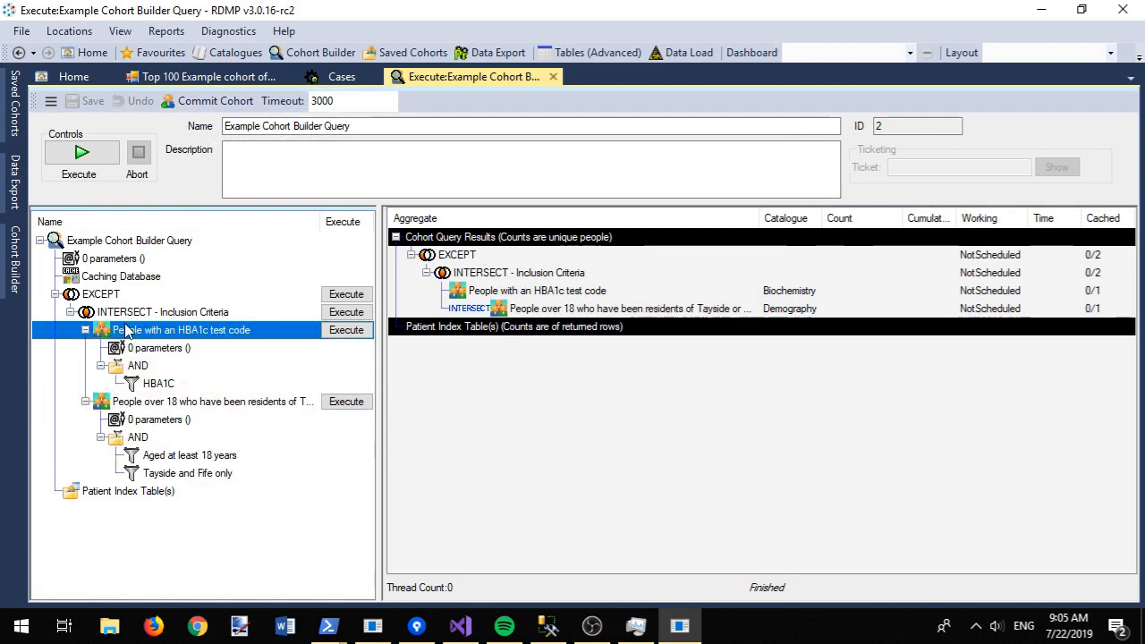
pyautogui.rightClick(101, 294)
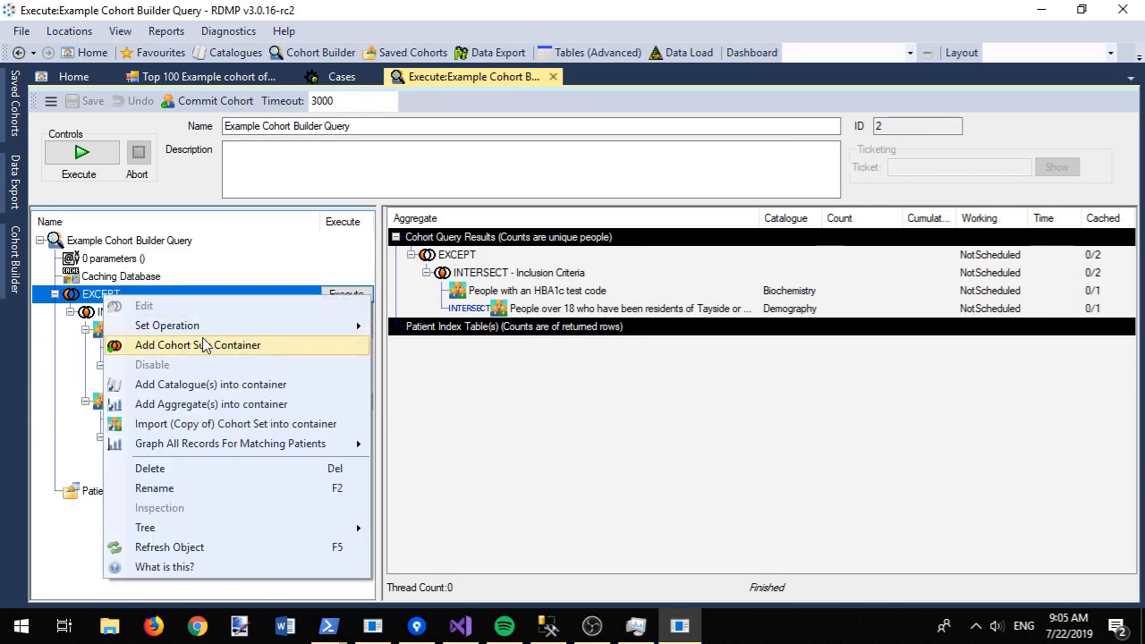
# Step: Add CarotidArteryScan to the EXCEPT set after the INTERSECT criteria and run the query
pyautogui.click(231, 386)
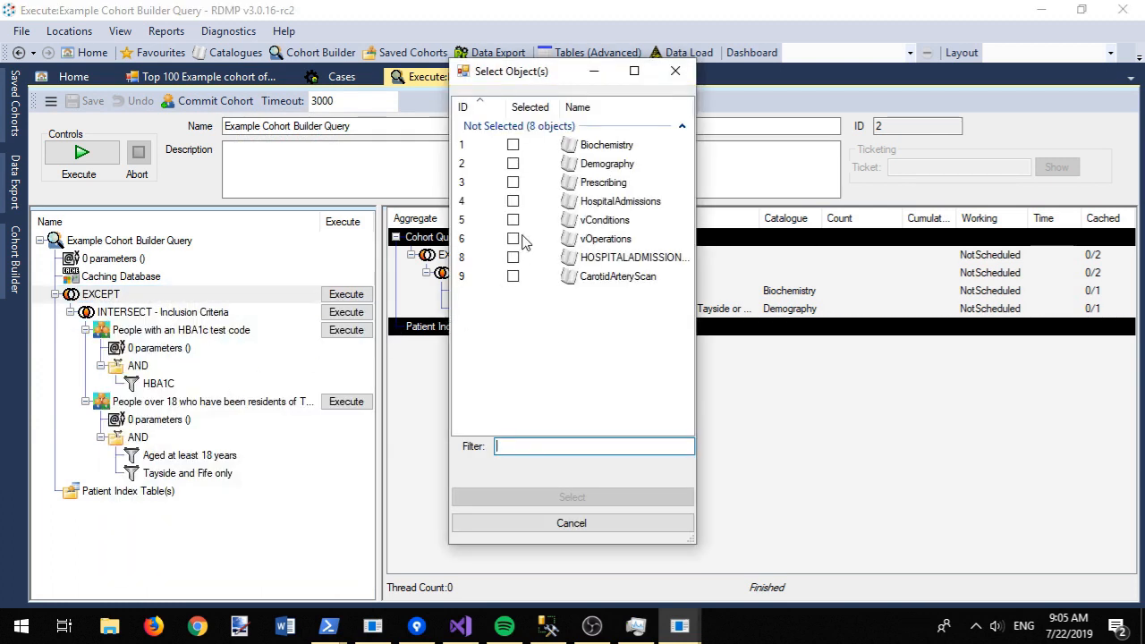
pyautogui.click(513, 276)
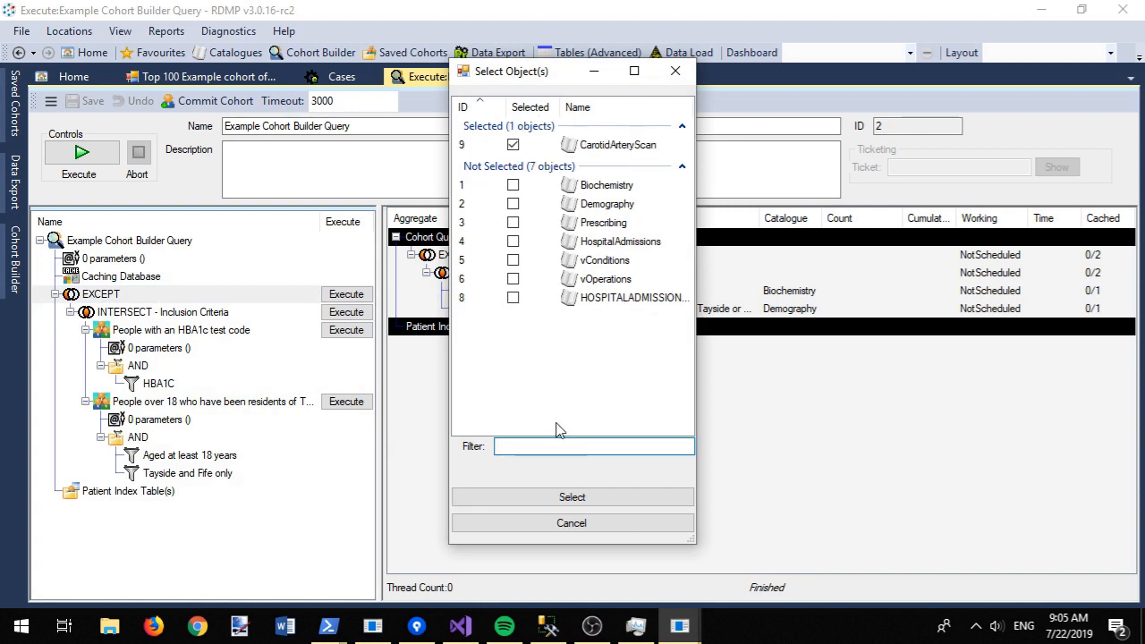
pyautogui.click(601, 497)
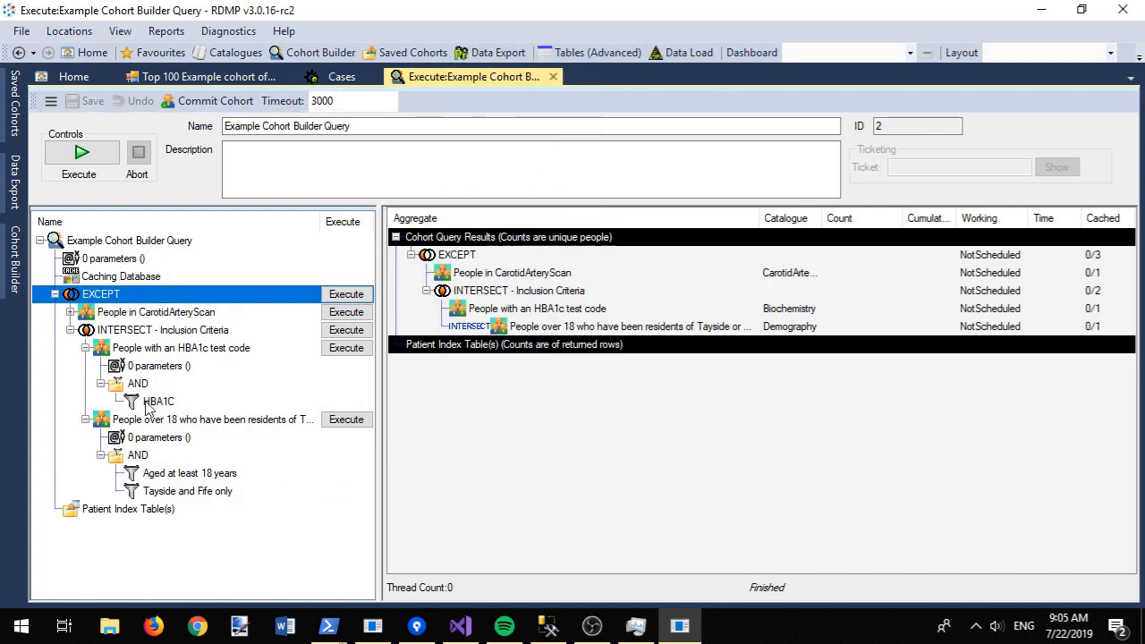
pyautogui.moveTo(98, 329)
pyautogui.mouseDown()
pyautogui.moveTo(100, 302)
pyautogui.moveTo(106, 309)
pyautogui.mouseUp()
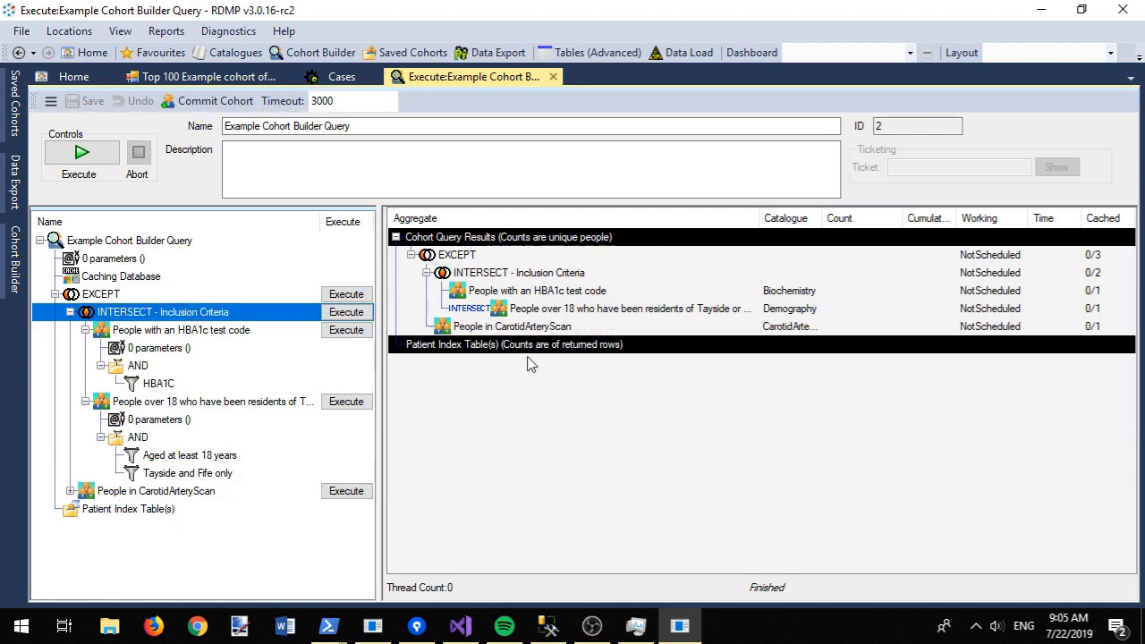
pyautogui.click(72, 491)
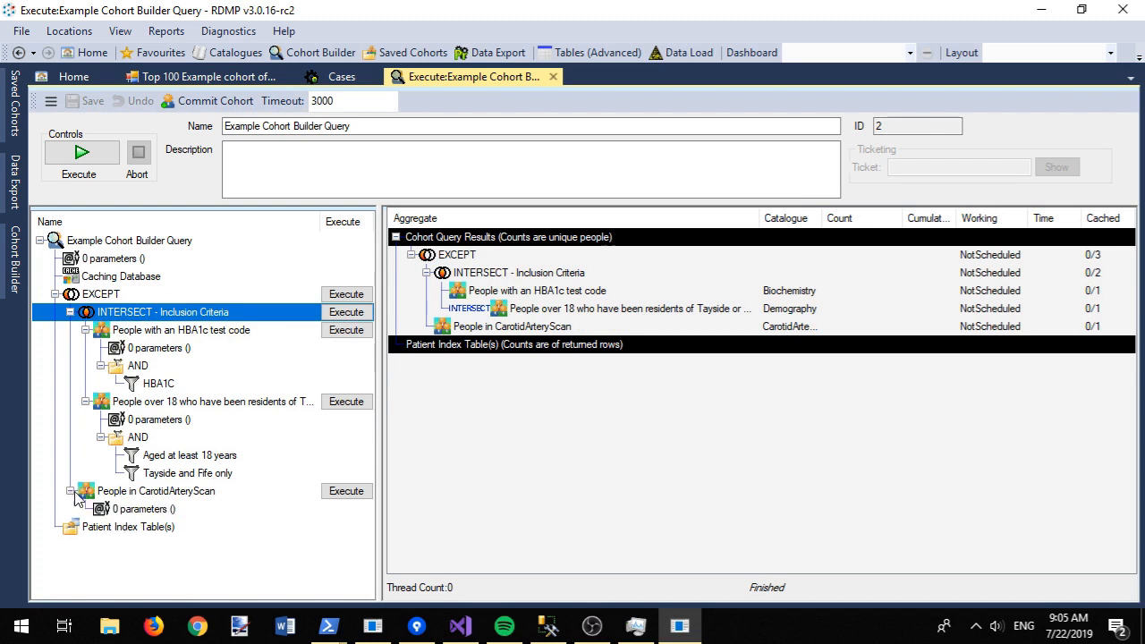
pyautogui.click(79, 154)
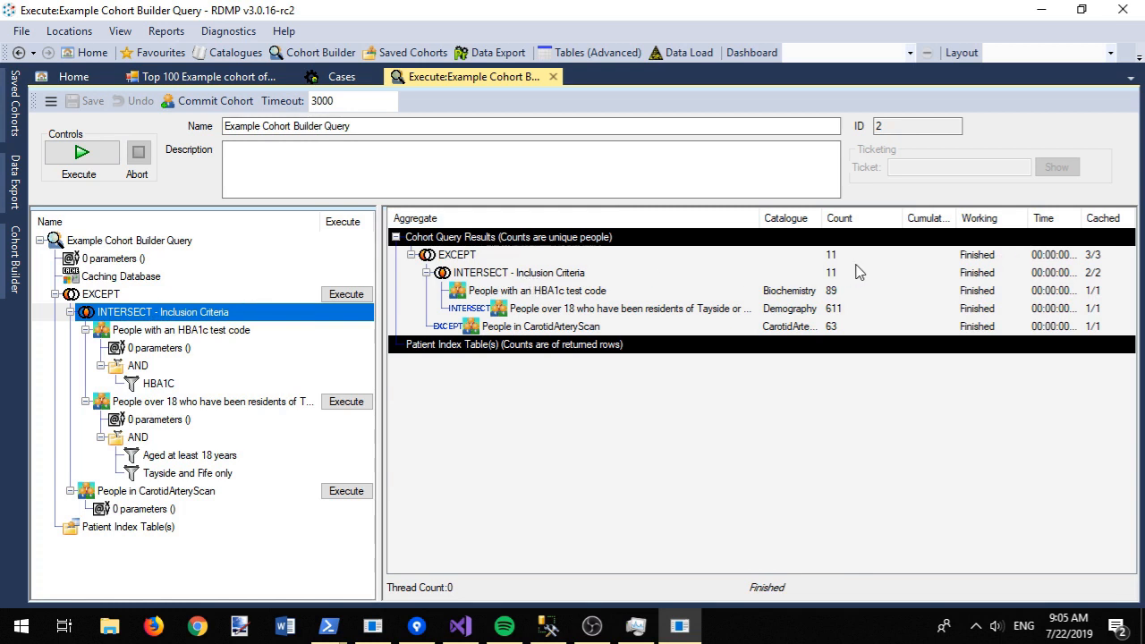
# Step: Commit the cohort to Project 2 as a revision of 'Example cohort of chis from MyCohorts.txt'
pyautogui.click(206, 104)
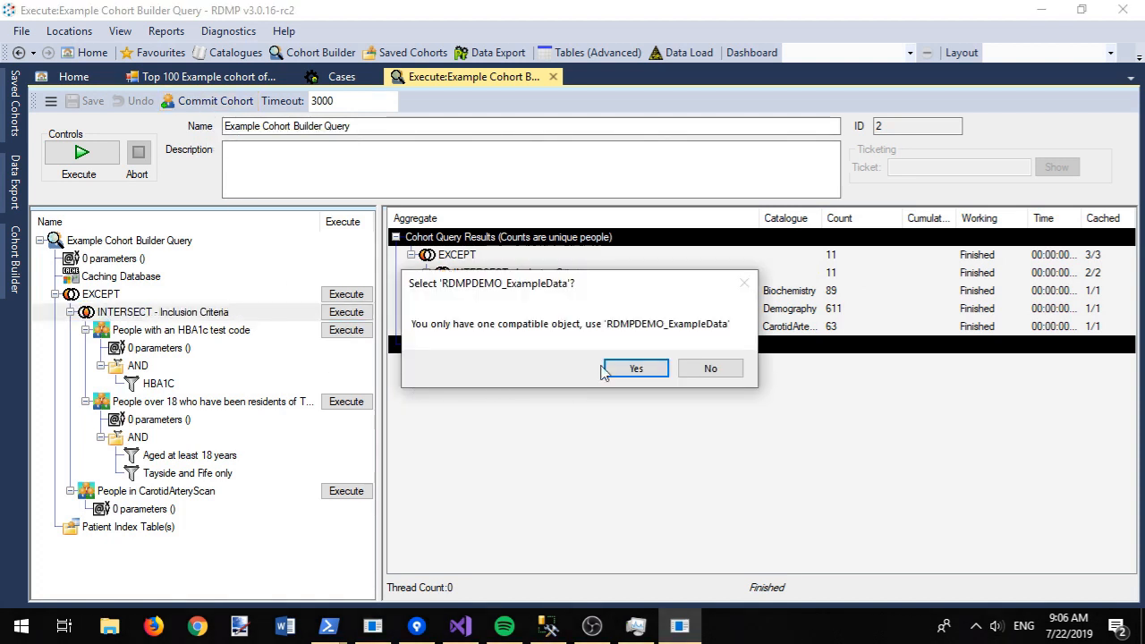
pyautogui.click(650, 368)
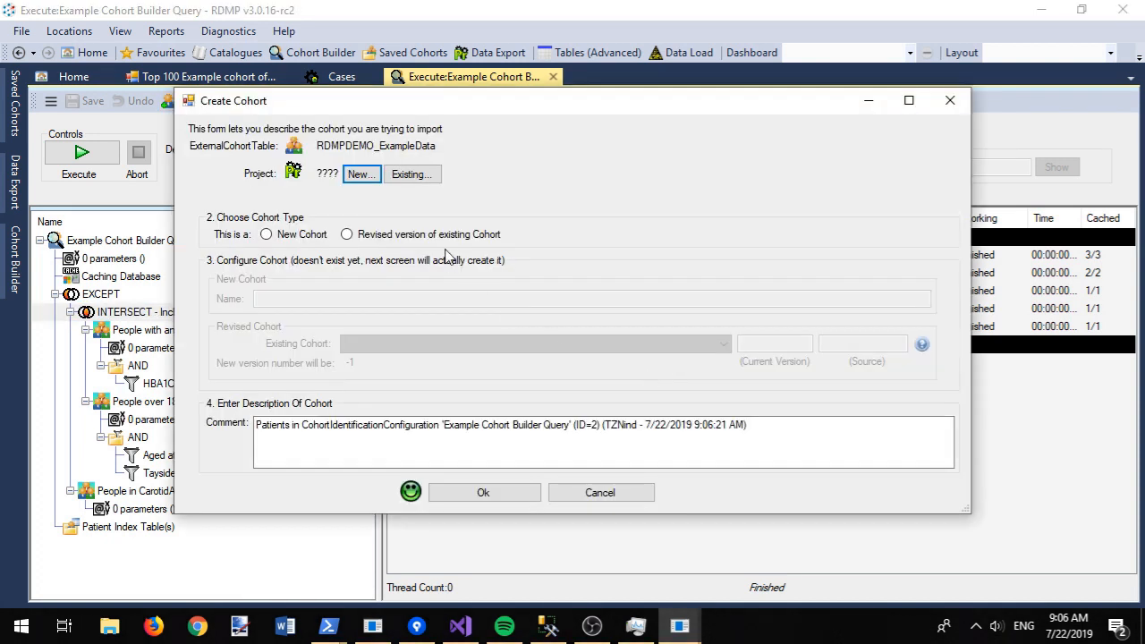
pyautogui.click(412, 175)
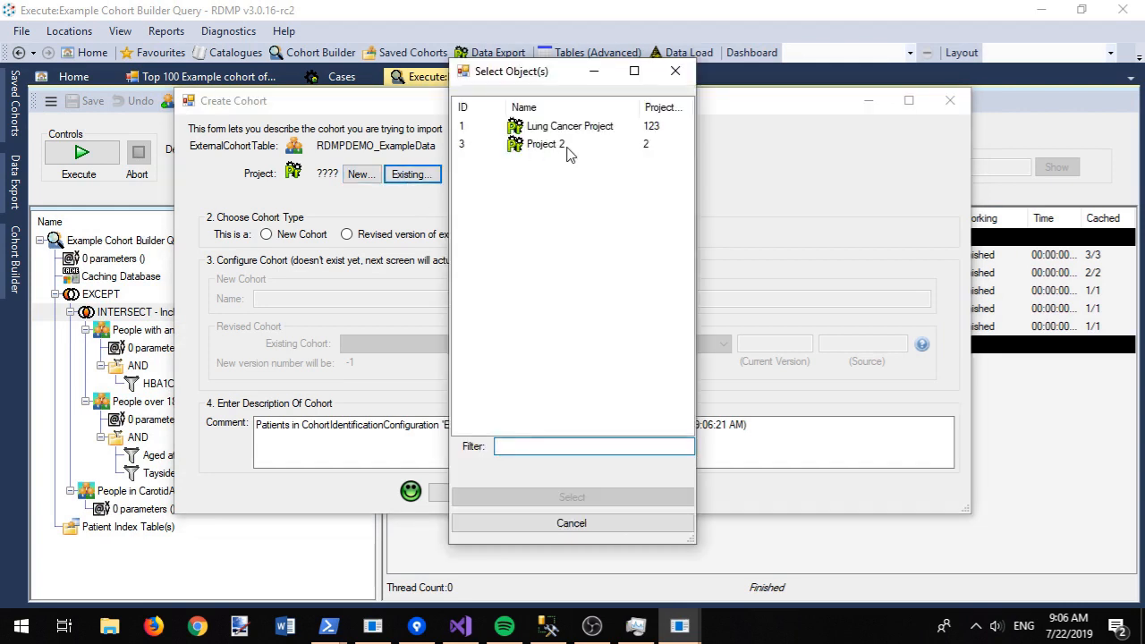
pyautogui.doubleClick(568, 148)
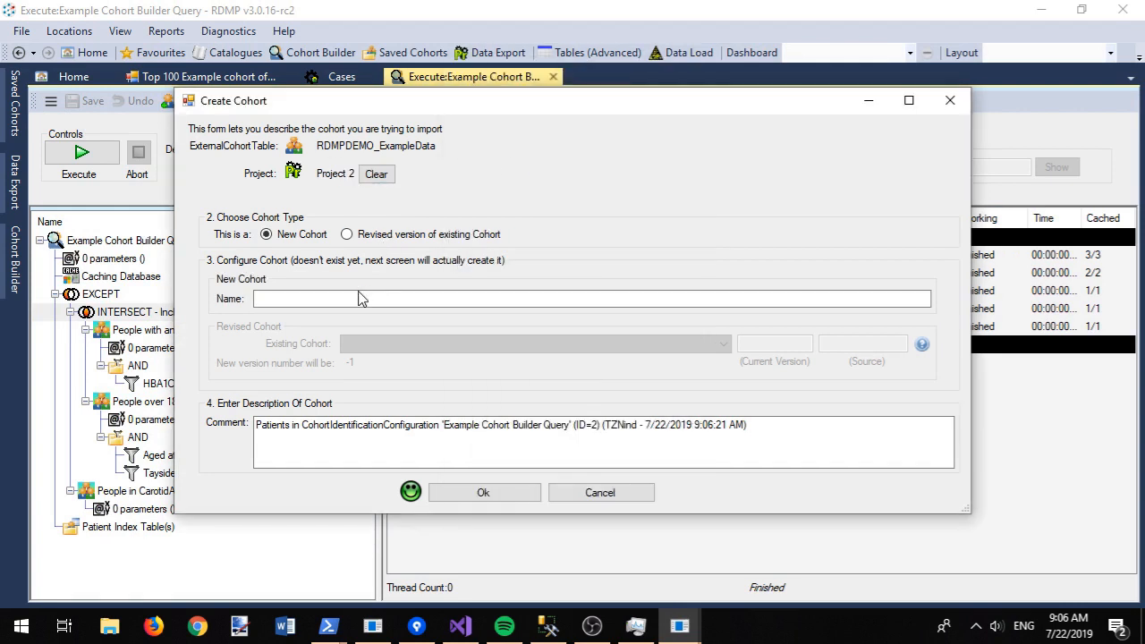
pyautogui.click(355, 294)
pyautogui.moveTo(421, 106); pyautogui.dragTo(629, 146)
pyautogui.click(555, 275)
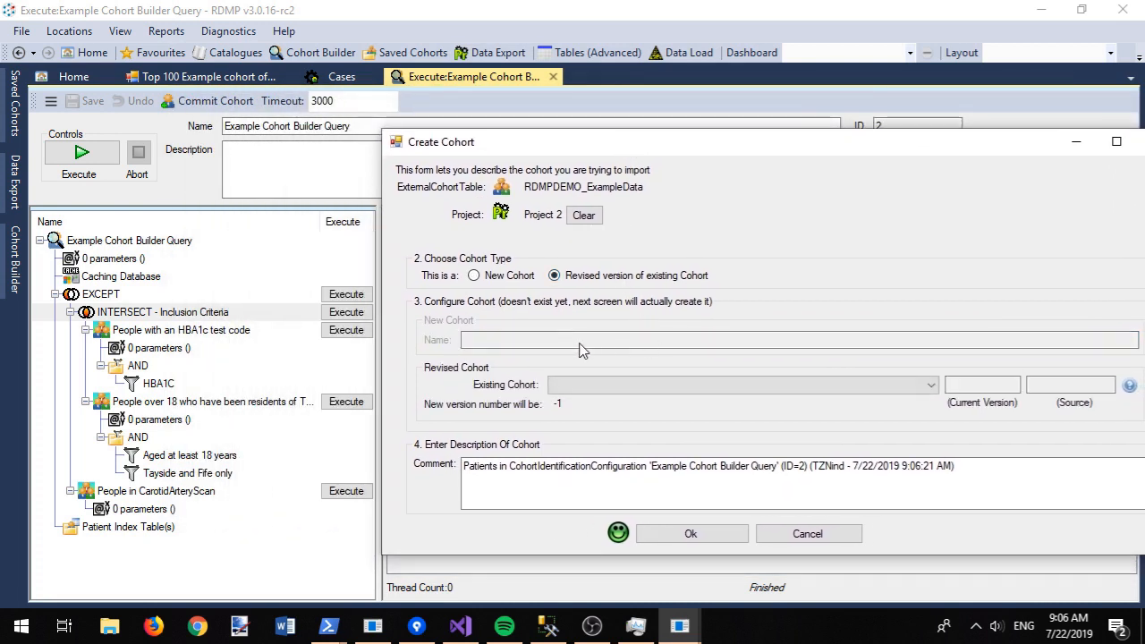
pyautogui.click(598, 386)
pyautogui.click(602, 399)
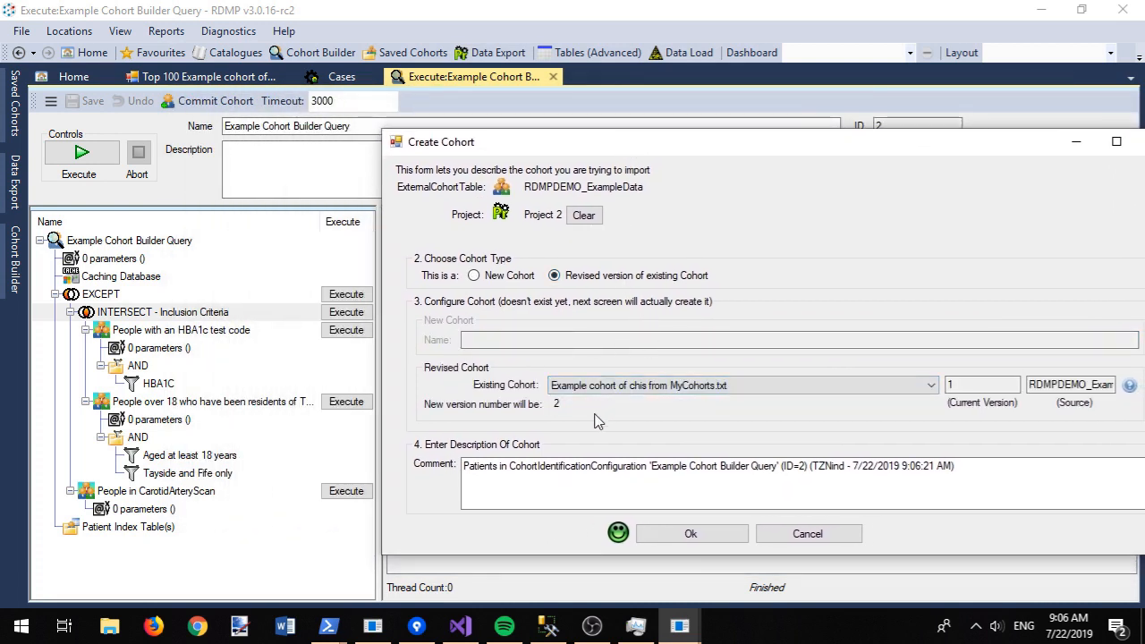
pyautogui.click(691, 534)
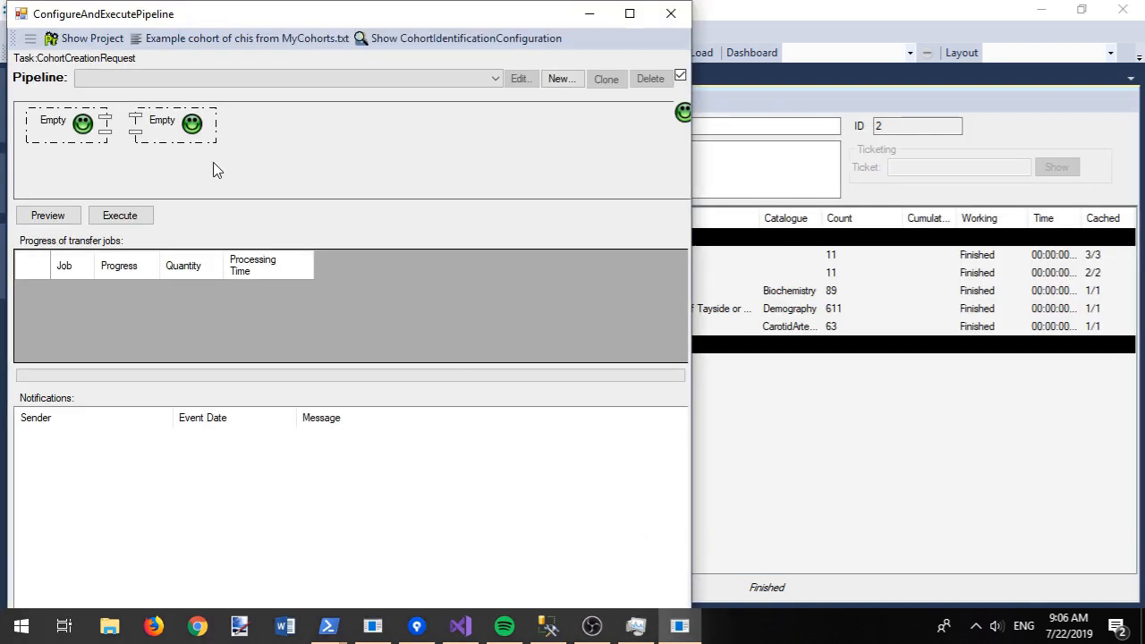
# Step: Run the Executing Cohort Identification Configuration pipeline to create the version 2 cohort
pyautogui.click(156, 79)
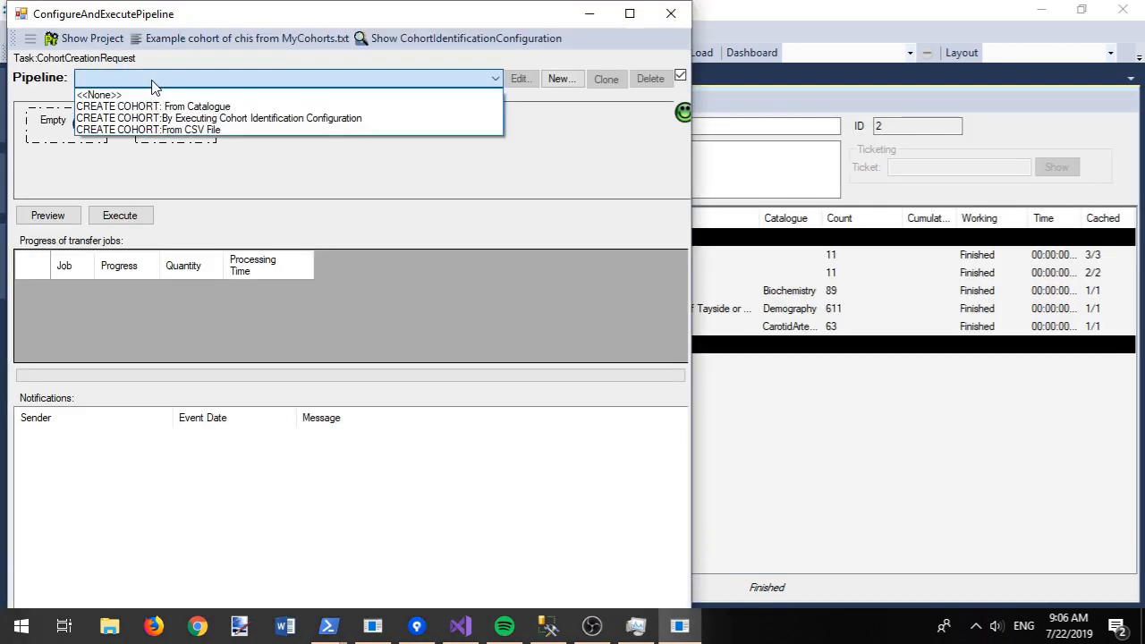
pyautogui.click(205, 118)
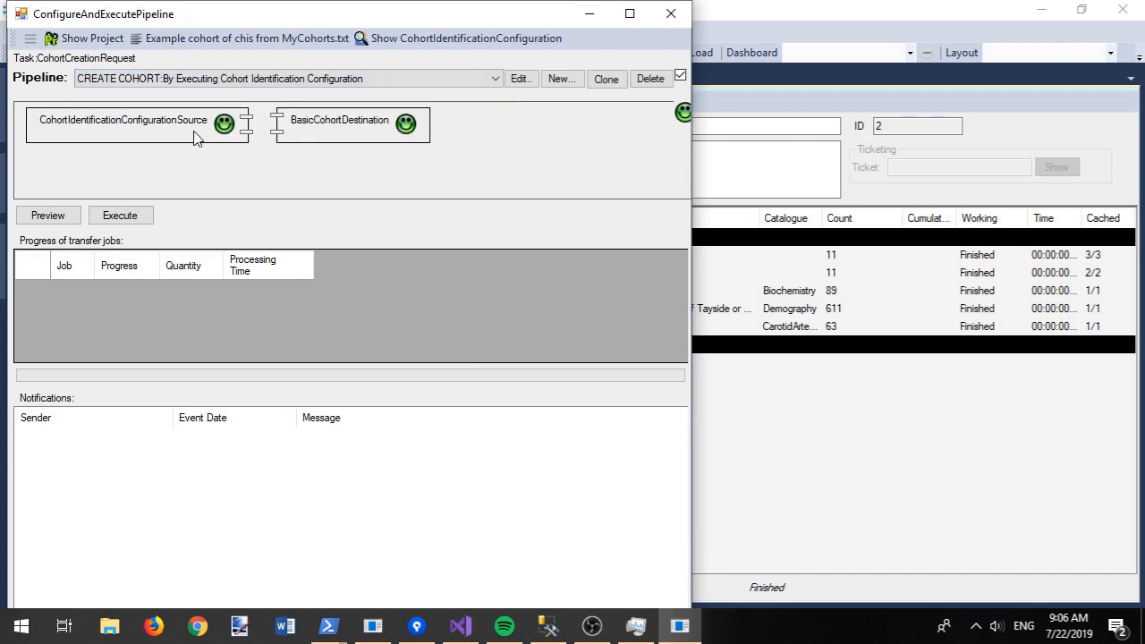
pyautogui.click(140, 220)
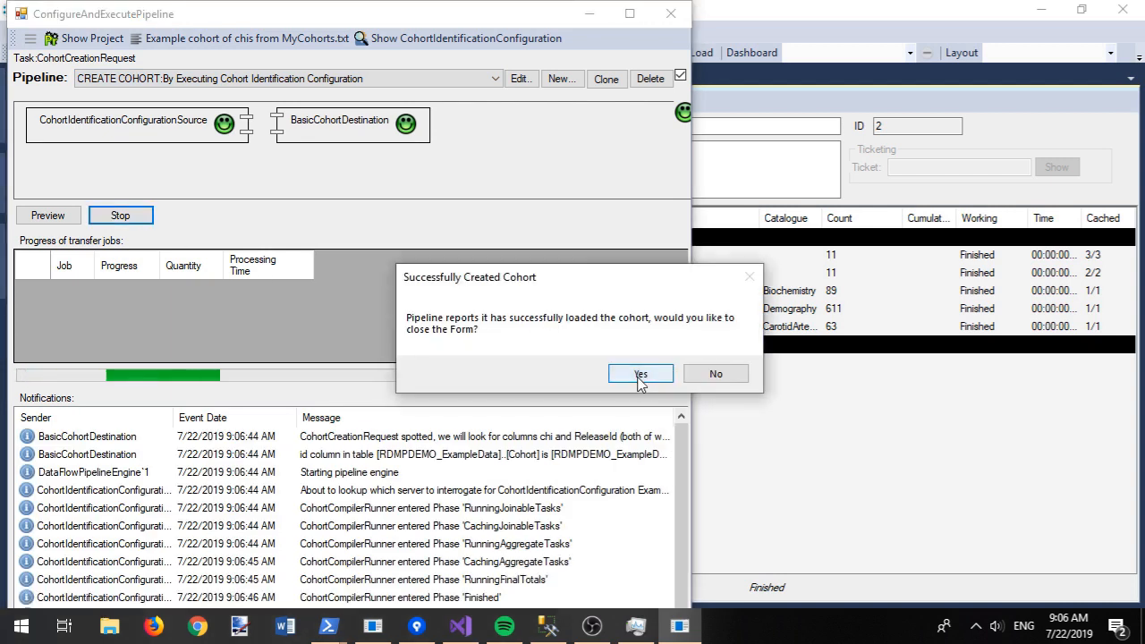
pyautogui.click(640, 376)
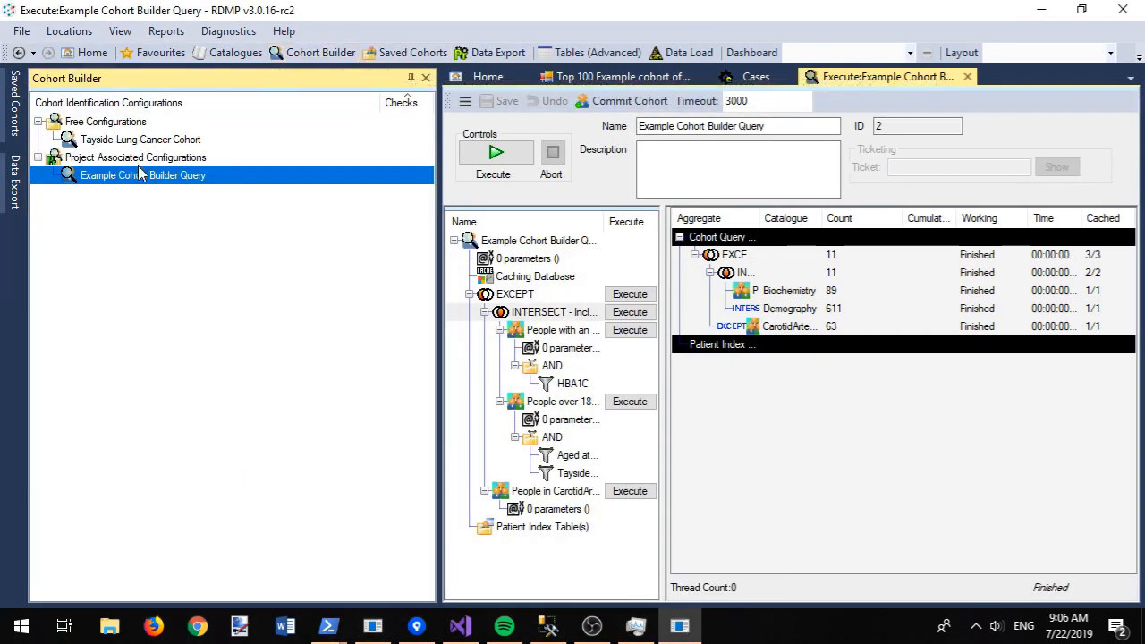
# Step: Dock the Saved Cohorts list beside the cohort builder list and close all open documents
pyautogui.click(407, 54)
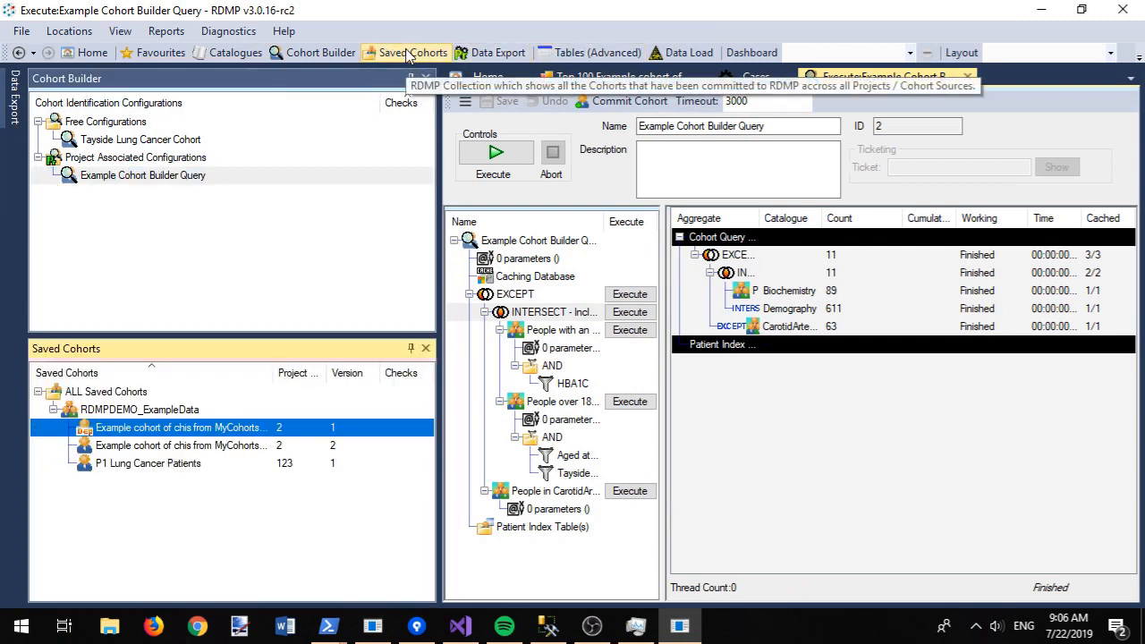
pyautogui.moveTo(189, 349); pyautogui.dragTo(226, 207)
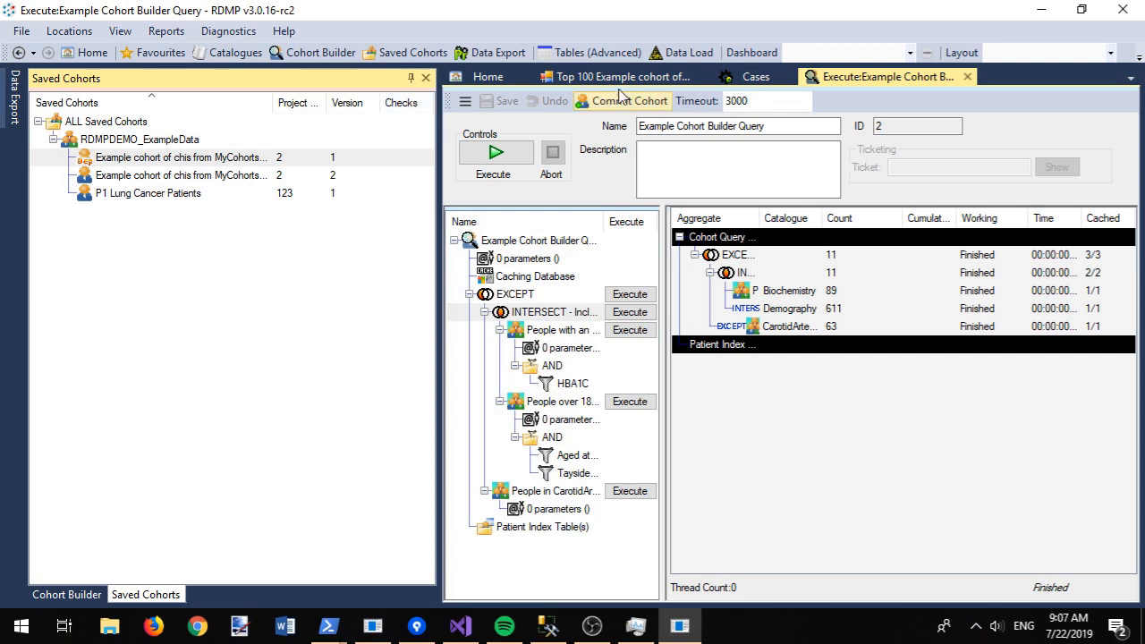
pyautogui.rightClick(825, 78)
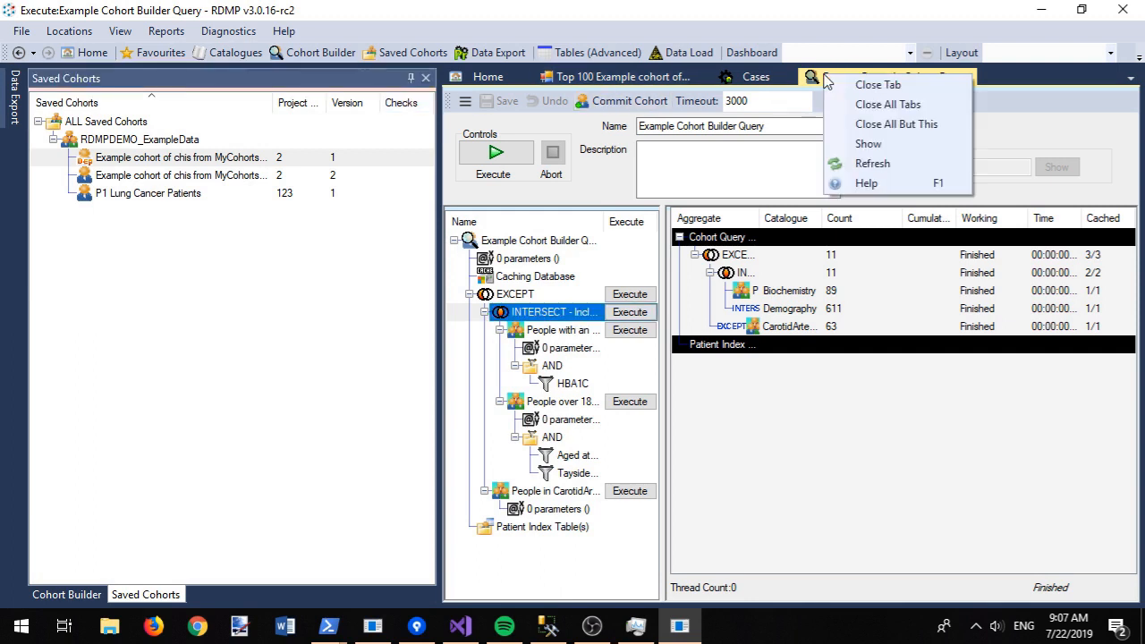
pyautogui.click(866, 126)
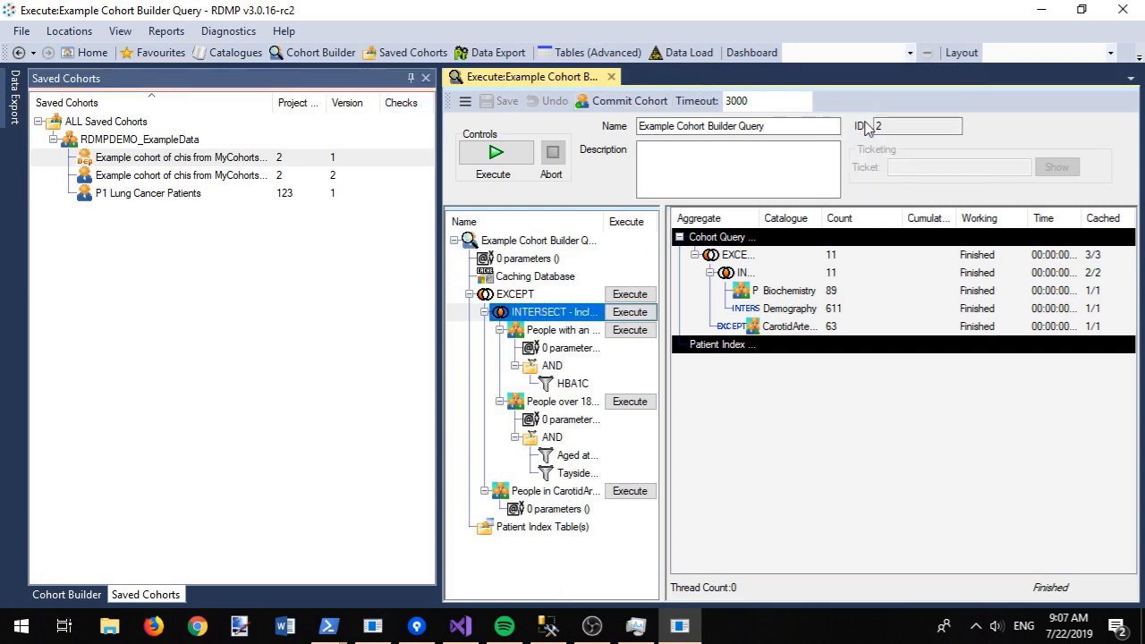
pyautogui.click(609, 78)
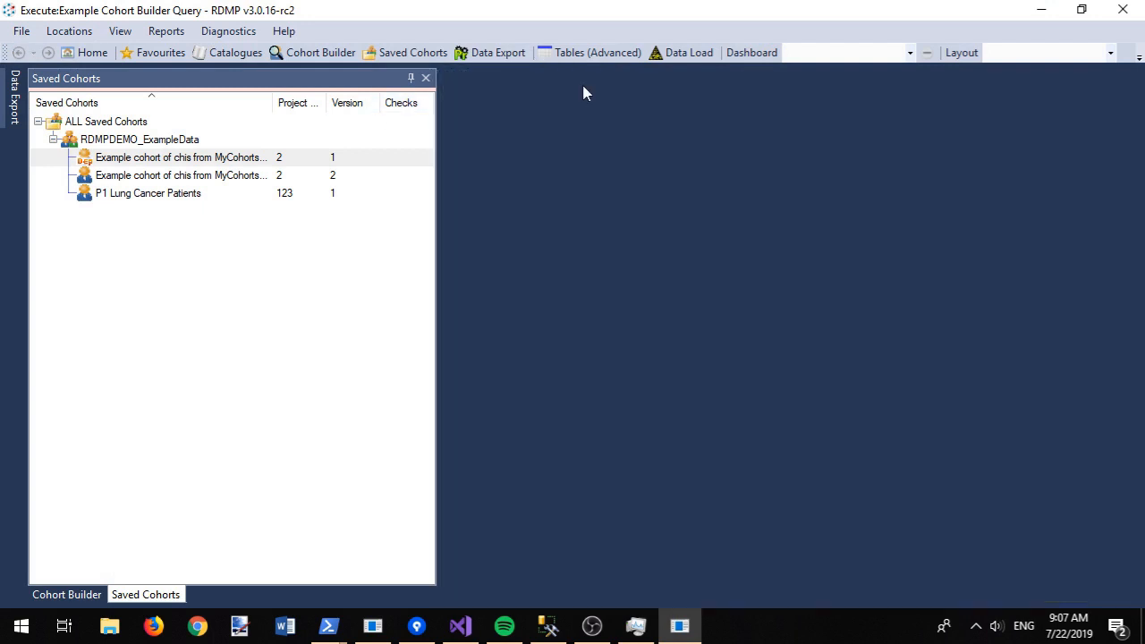
# Step: Preview the top 100 identifiers of the version 2 cohort (11 rows), then show Data Export projects
pyautogui.rightClick(123, 182)
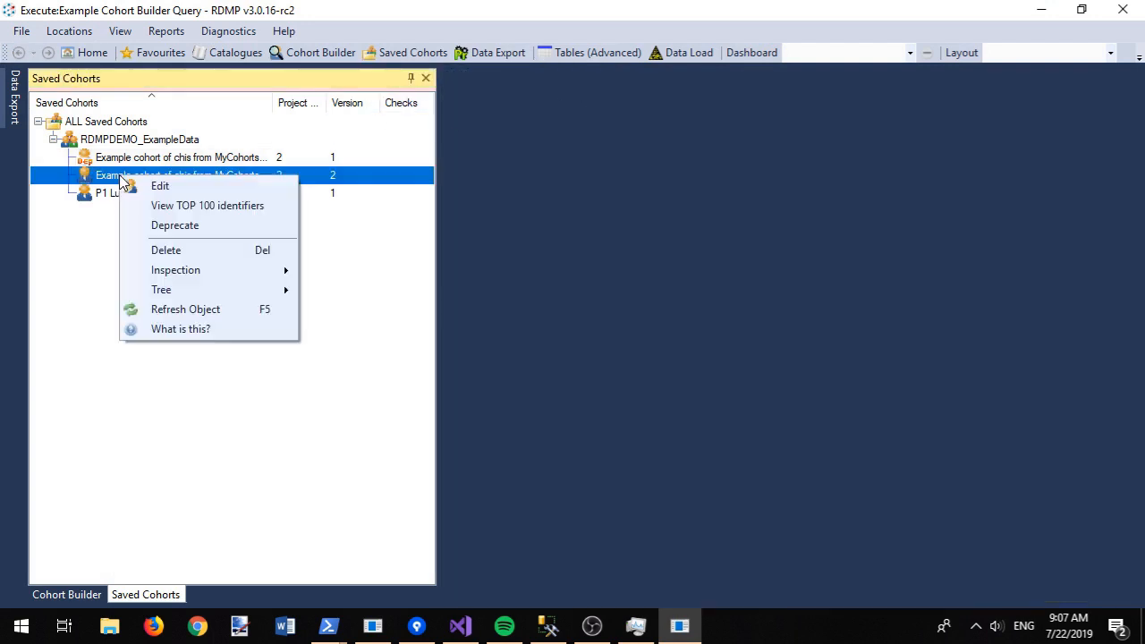
pyautogui.click(205, 206)
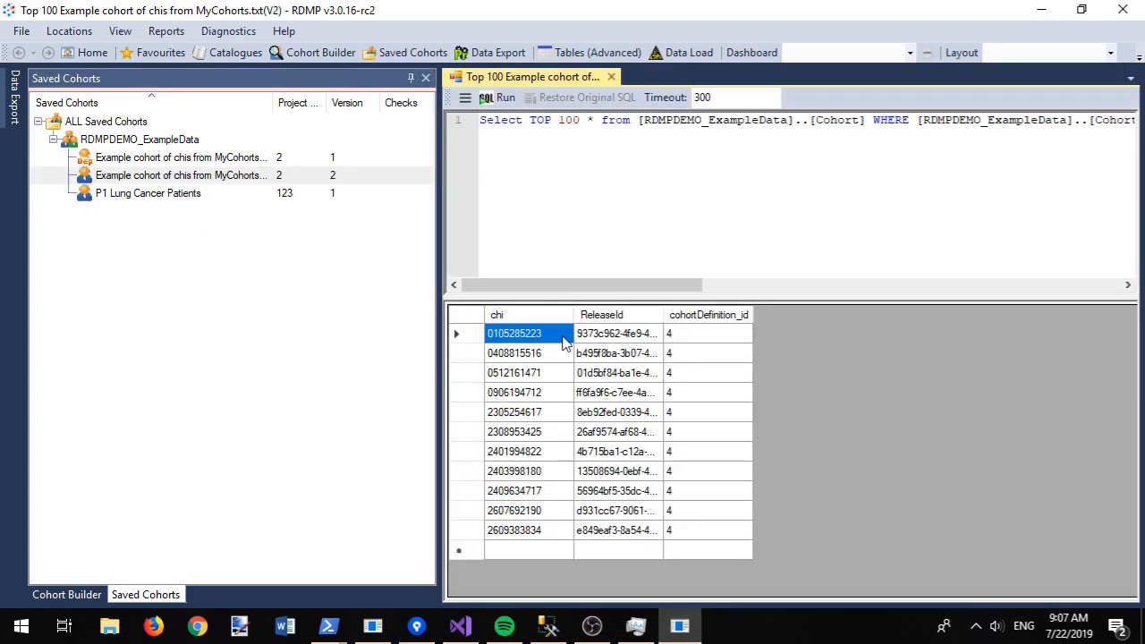
pyautogui.moveTo(533, 537); pyautogui.dragTo(602, 324)
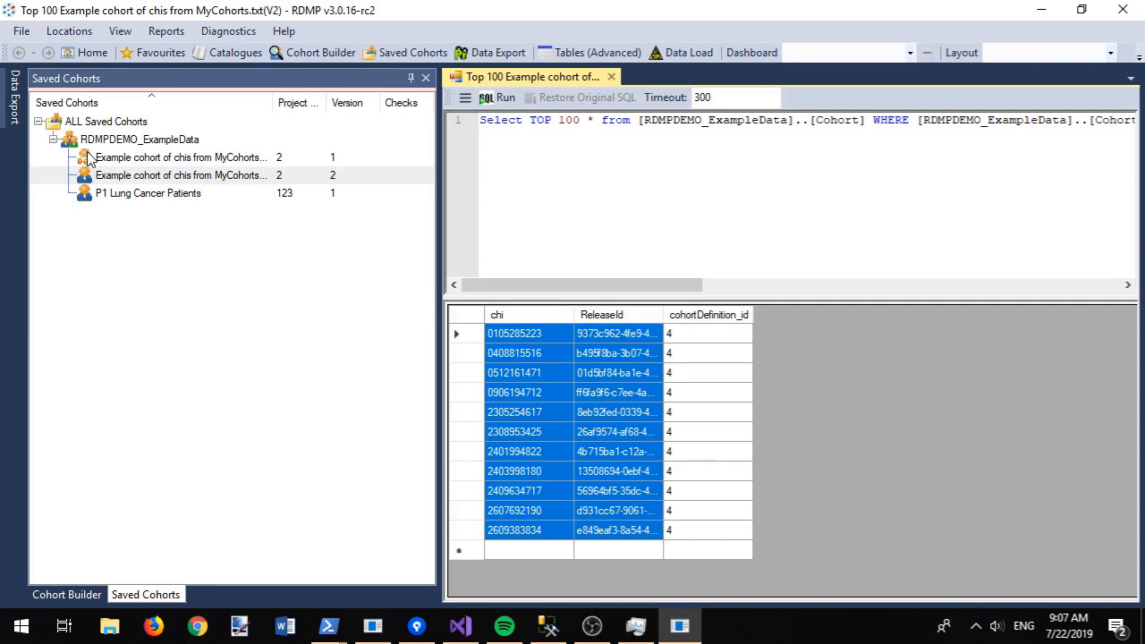
pyautogui.click(495, 51)
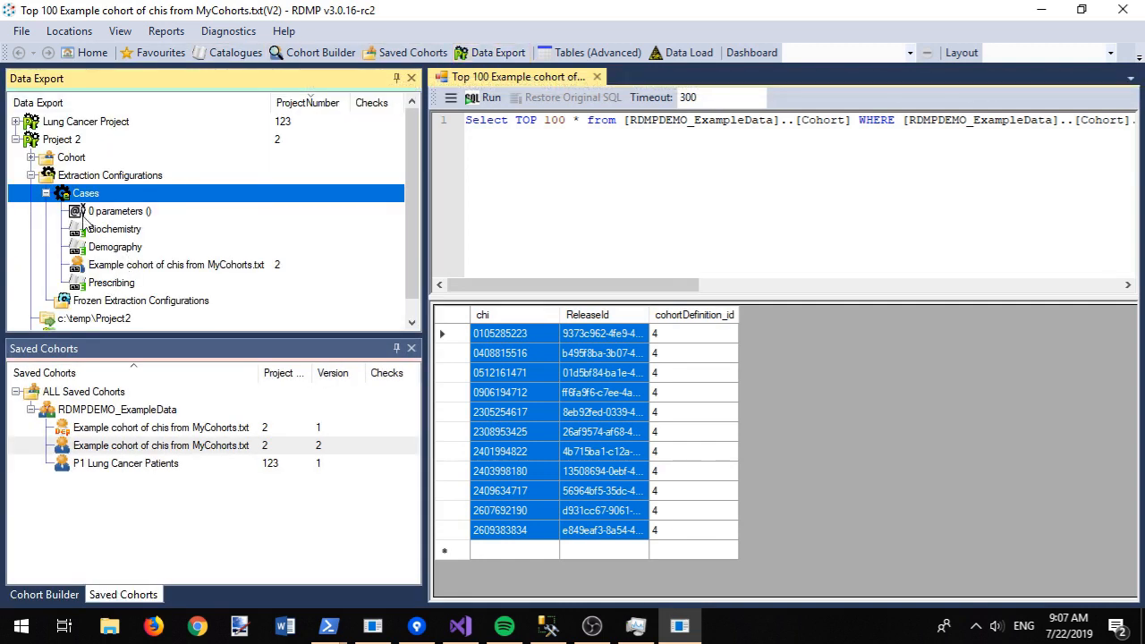
# Step: Expand Project 2's RDMPDEMO_ExampleData cohorts, add a Version column, and close the cohort lists
pyautogui.click(32, 158)
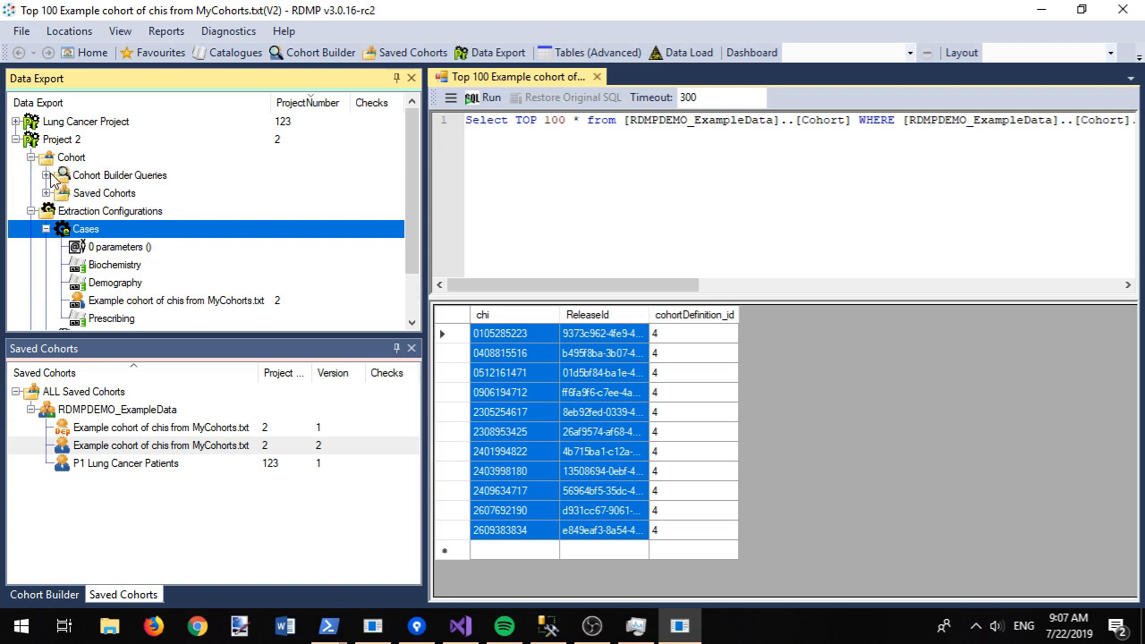
pyautogui.click(47, 194)
pyautogui.click(61, 211)
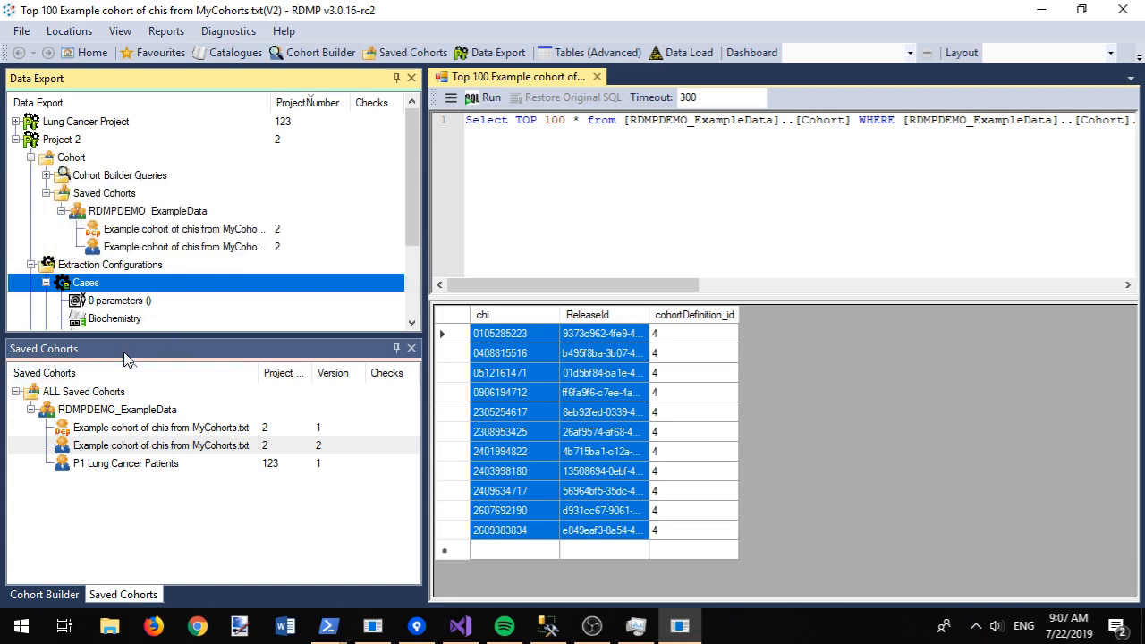
pyautogui.rightClick(333, 102)
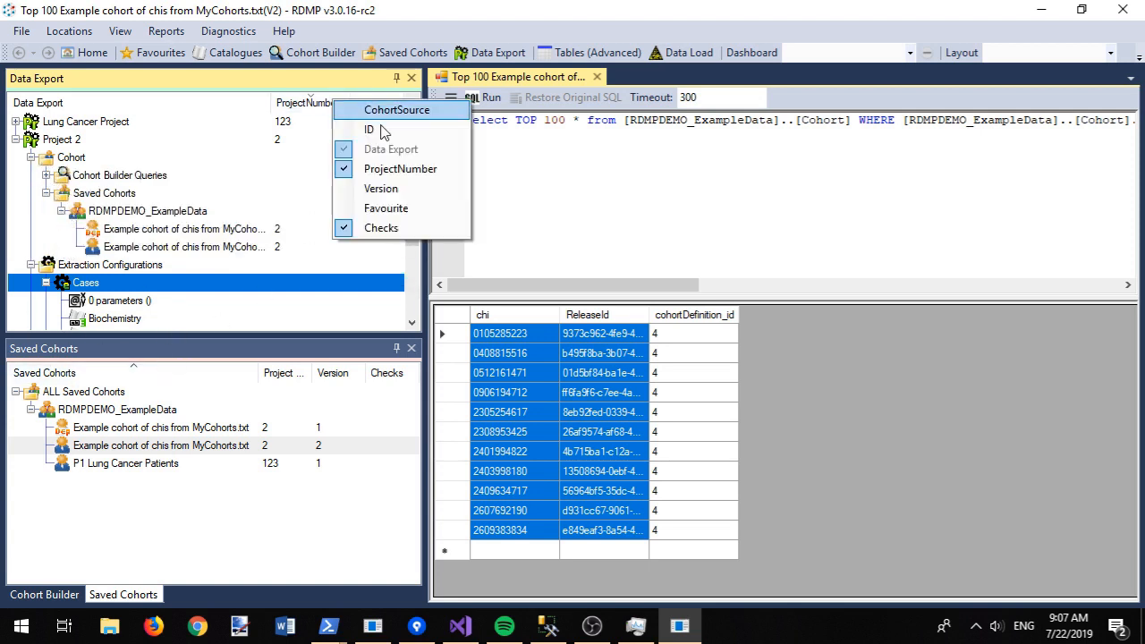
pyautogui.click(394, 190)
pyautogui.click(444, 82)
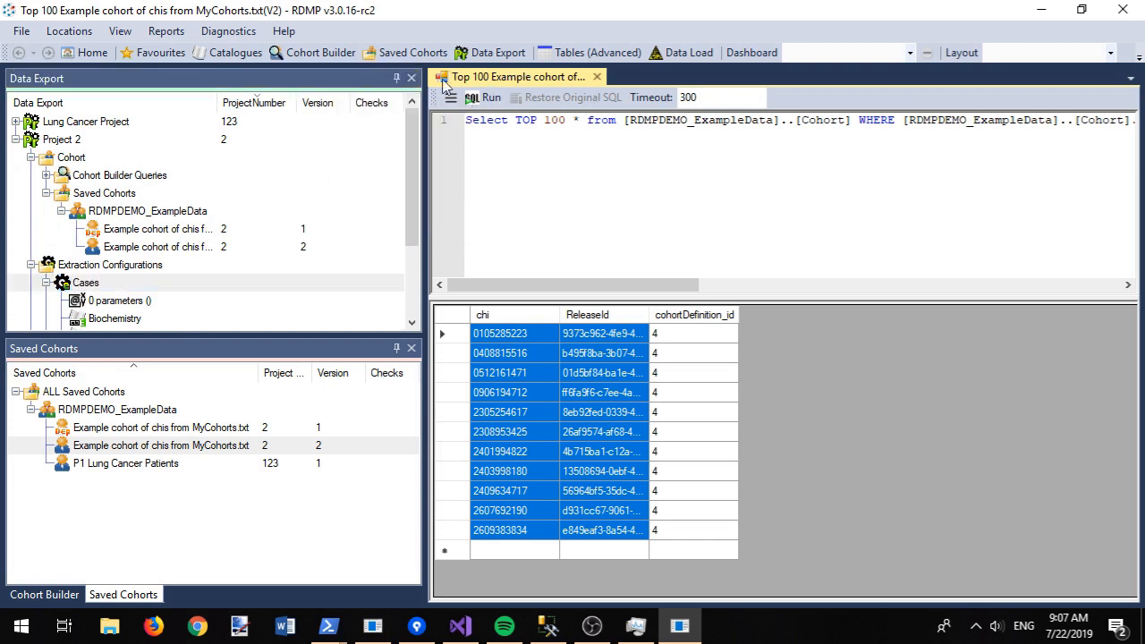
pyautogui.moveTo(427, 101); pyautogui.dragTo(524, 101)
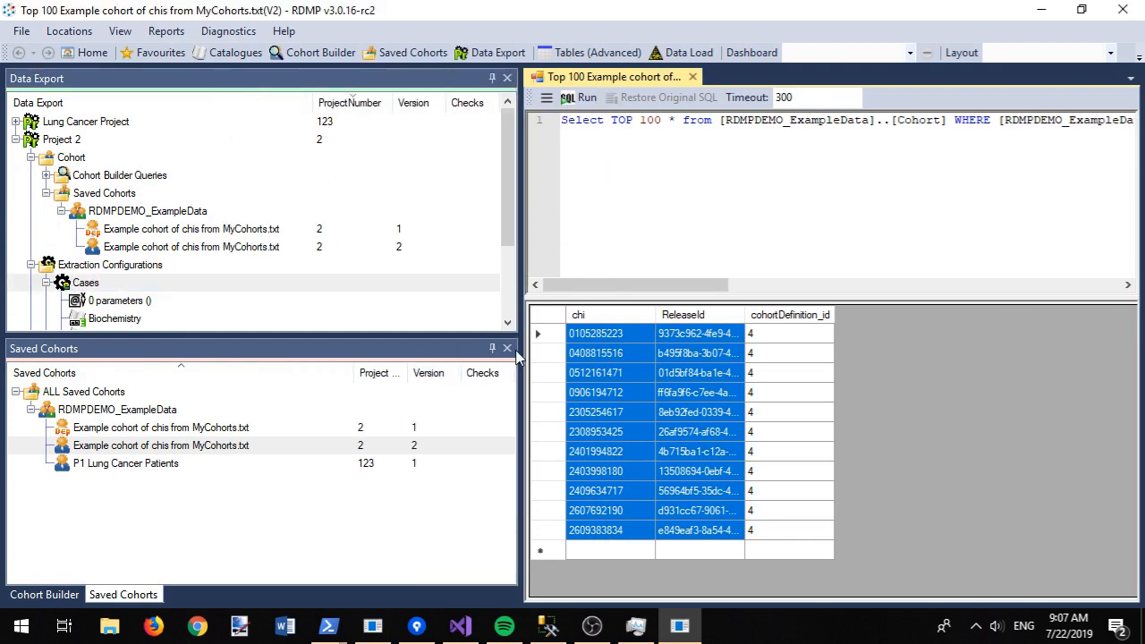
pyautogui.click(508, 351)
pyautogui.click(507, 349)
pyautogui.click(508, 349)
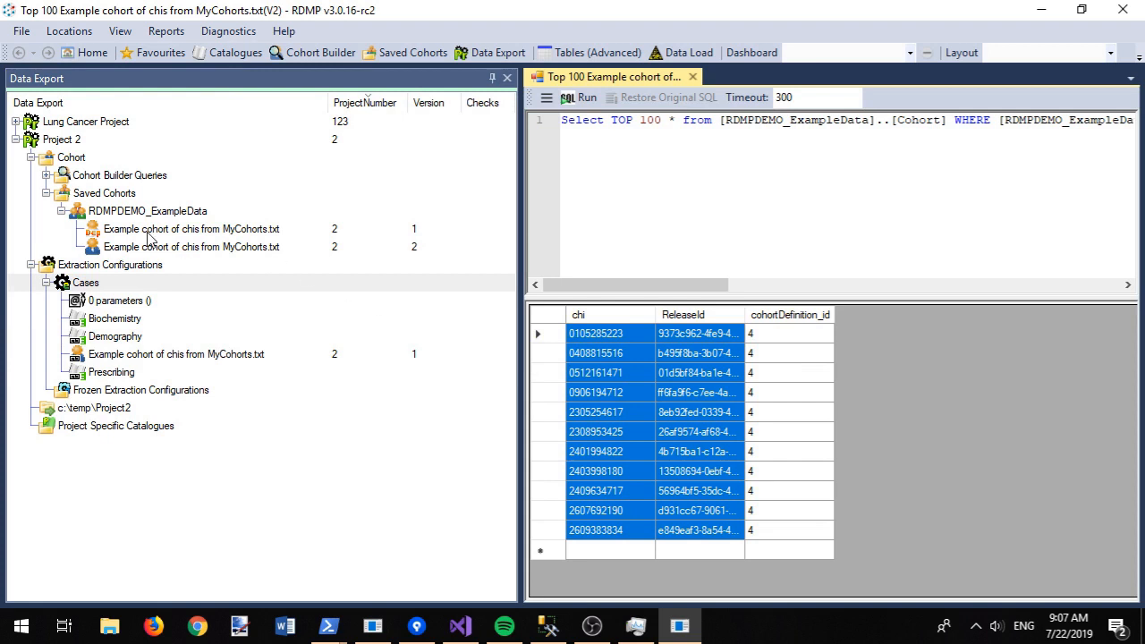
# Step: Replace the Cases configuration's cohort with version 2 and open Cases for editing
pyautogui.click(128, 357)
pyautogui.press('Delete')
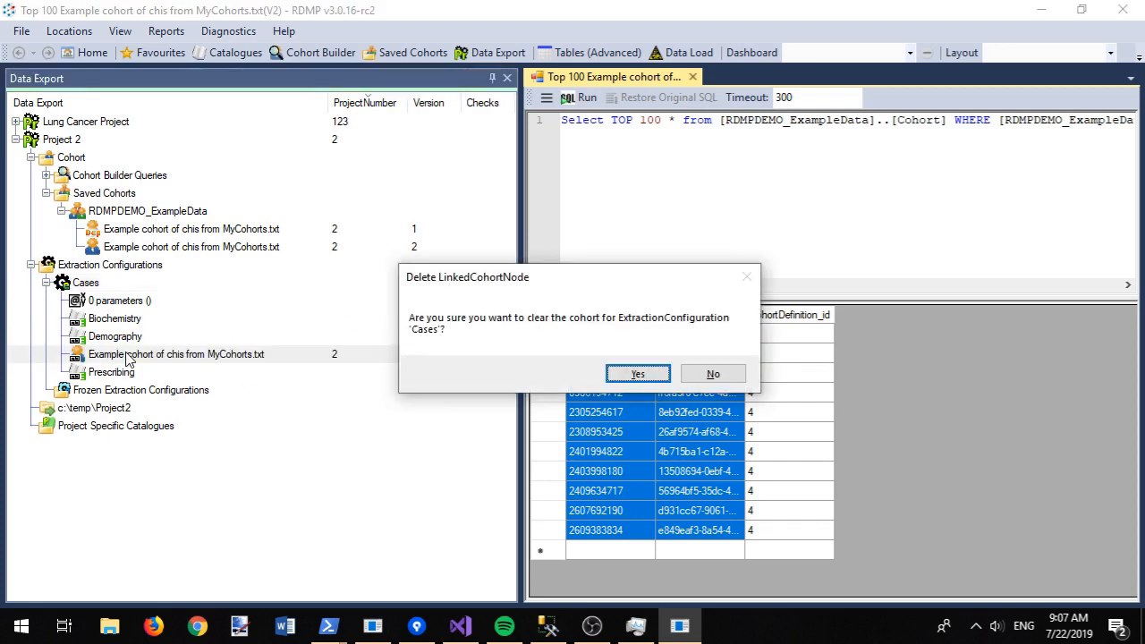
pyautogui.press('Return')
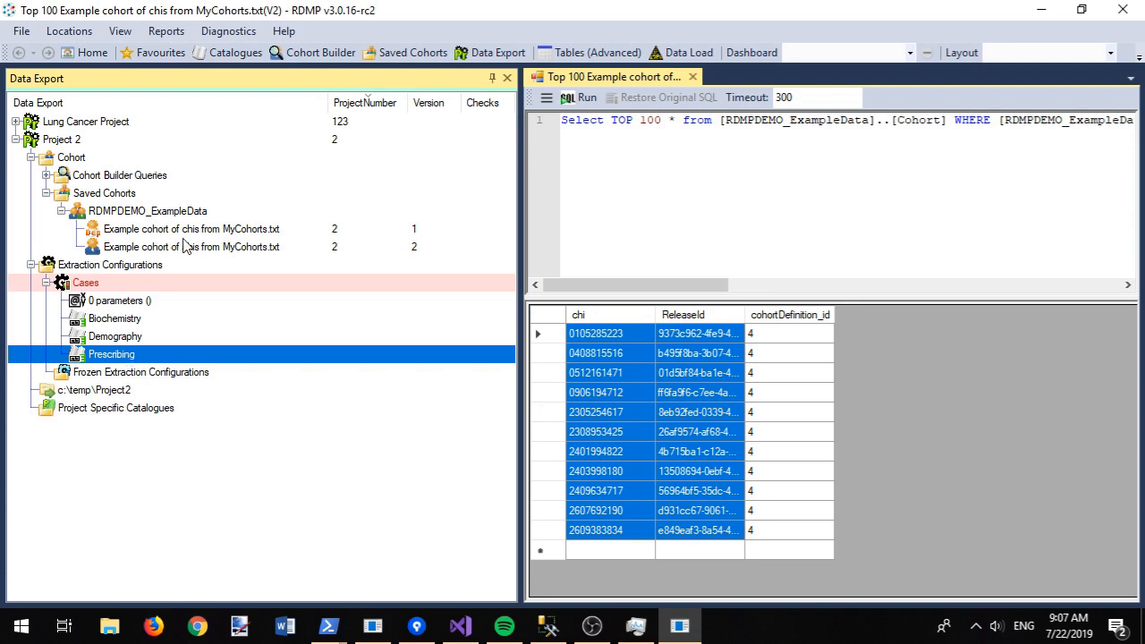
pyautogui.moveTo(179, 248); pyautogui.dragTo(135, 291)
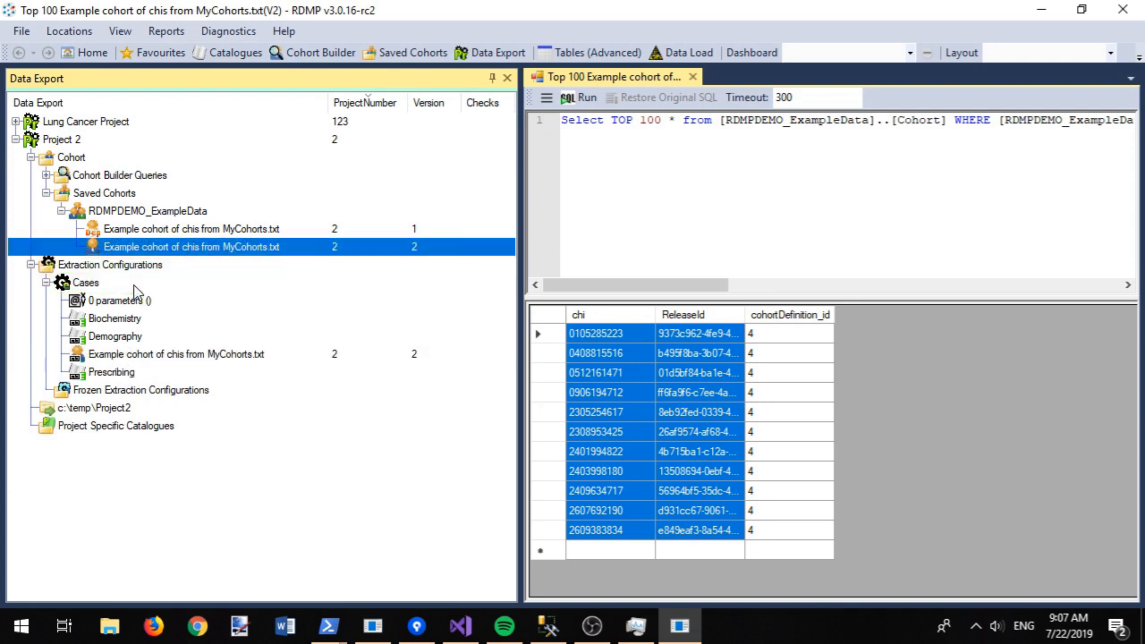
pyautogui.rightClick(91, 282)
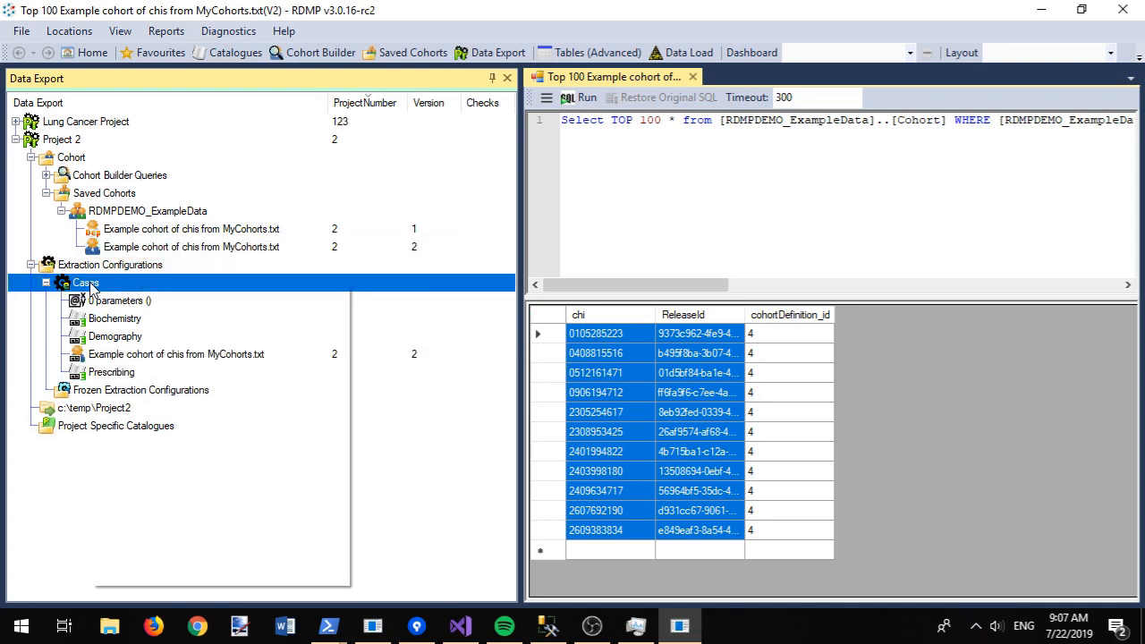
pyautogui.click(131, 313)
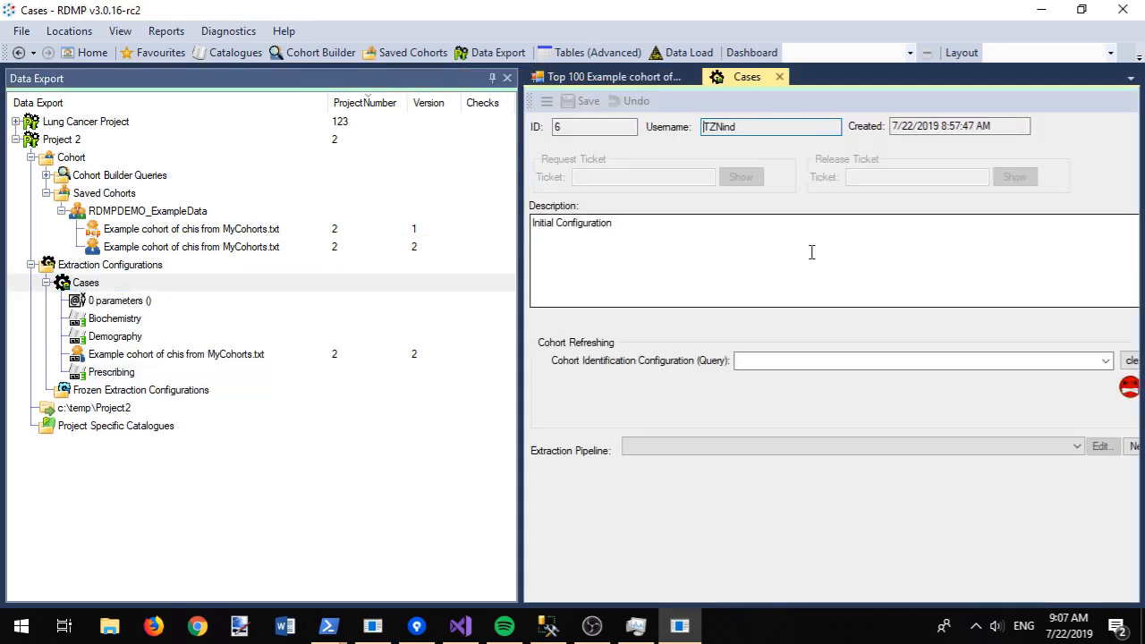
# Step: Add a '22-7-2019' note to the Cases description and save the configuration
pyautogui.press('Return')
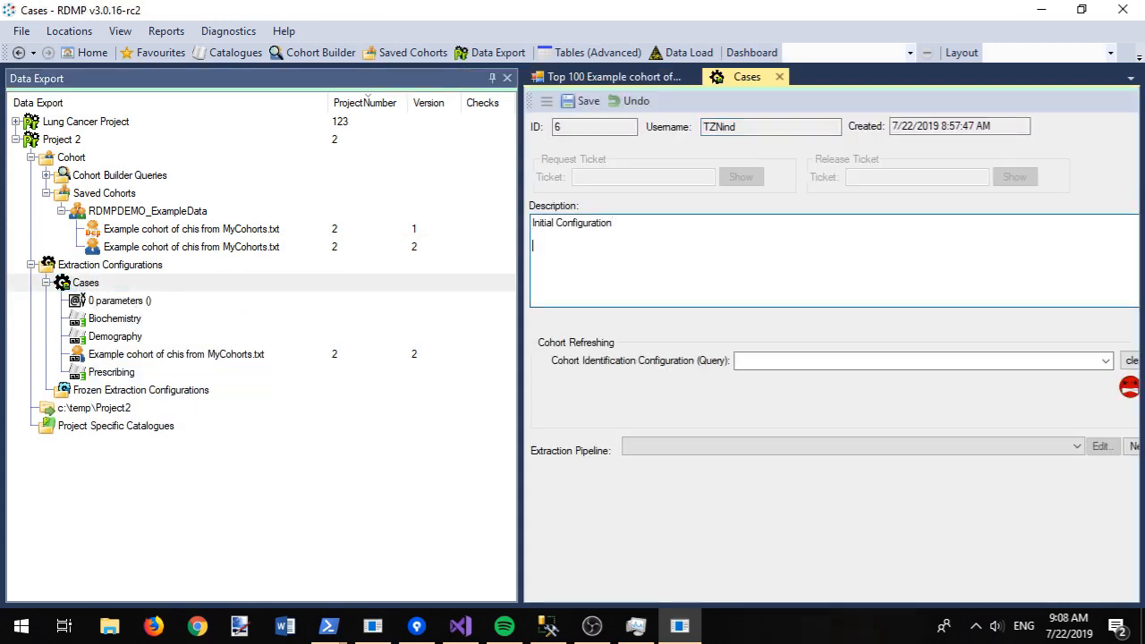
pyautogui.write('22-7-2019 Updates cohort to match the new query (rather than original file')
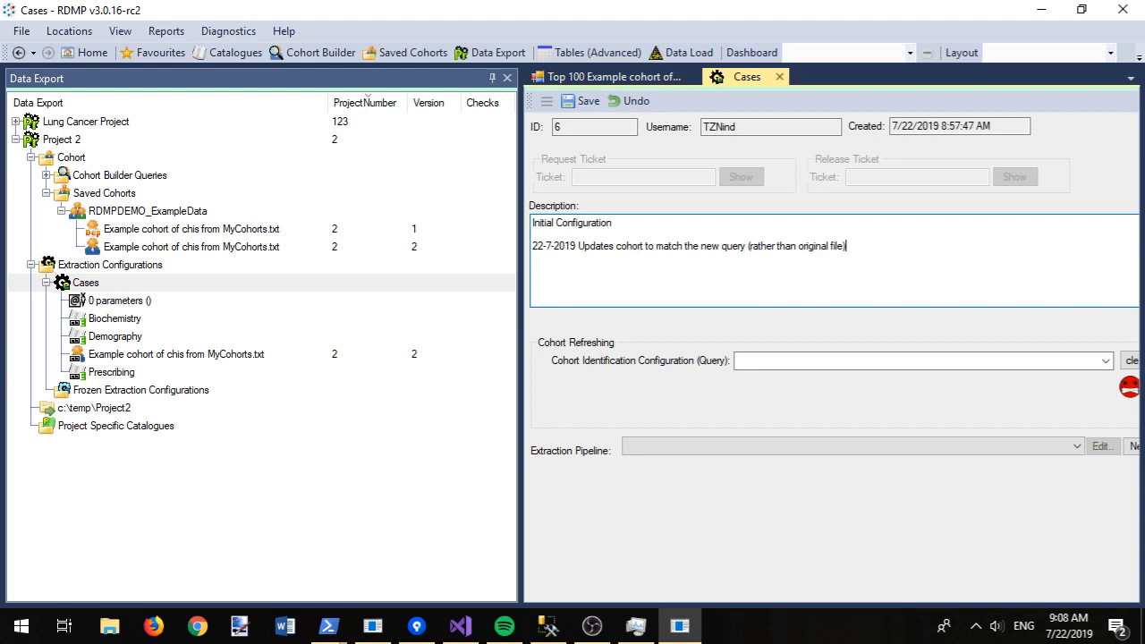
pyautogui.hotkey('ctrl', 's')
# Step: Check and extract Cases to CSV, completing Biochemistry, Demography and Prescribing
pyautogui.rightClick(325, 284)
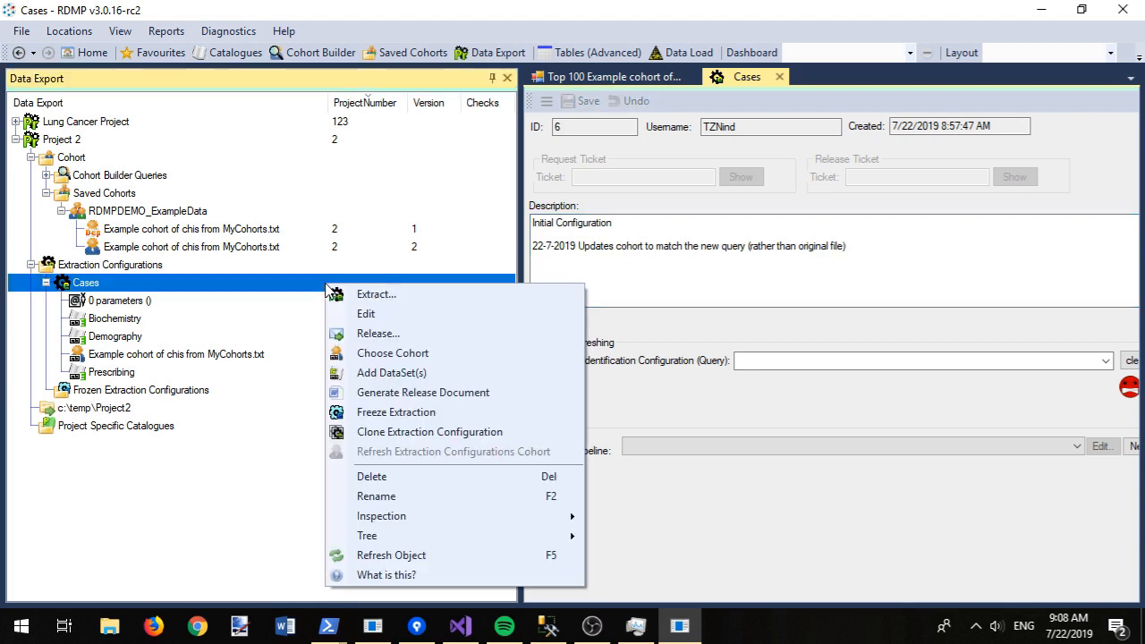
pyautogui.click(376, 294)
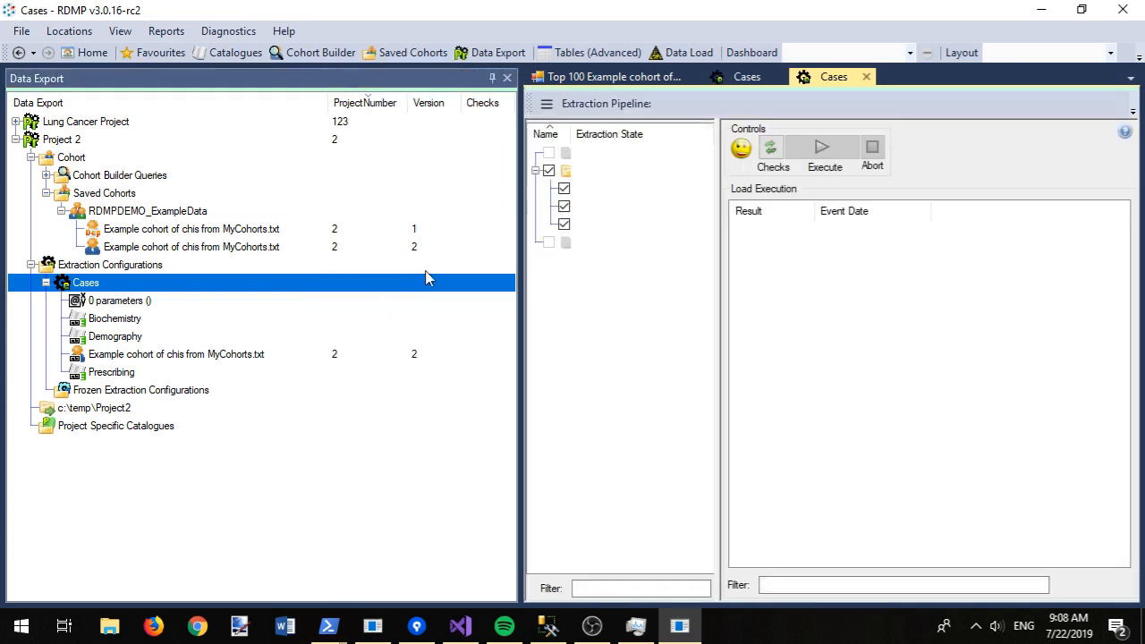
pyautogui.click(497, 79)
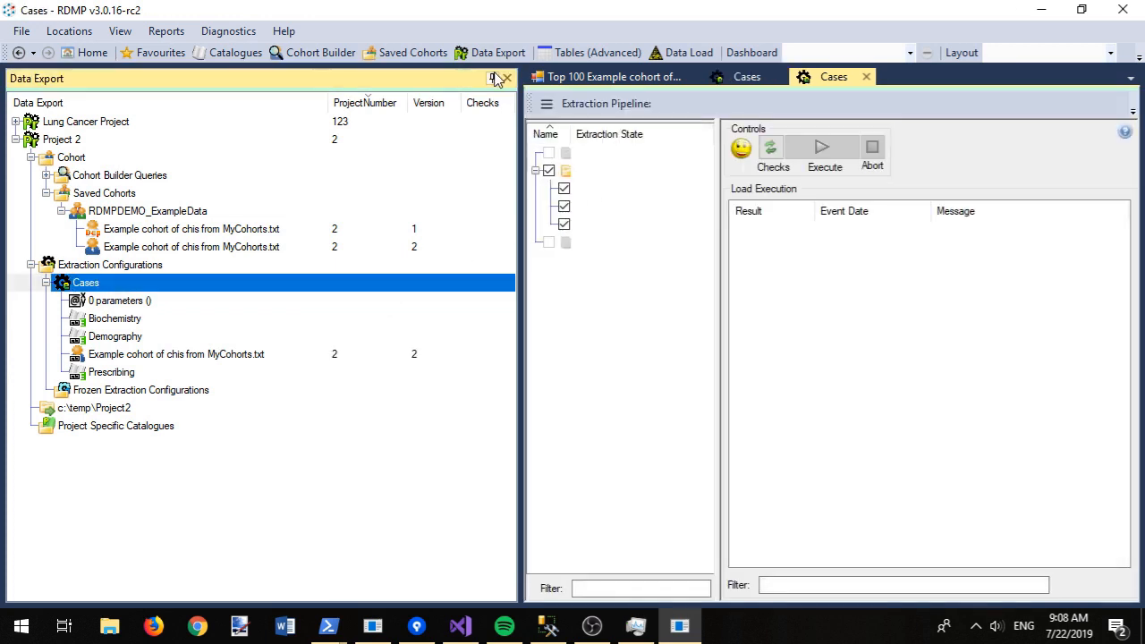
pyautogui.click(492, 79)
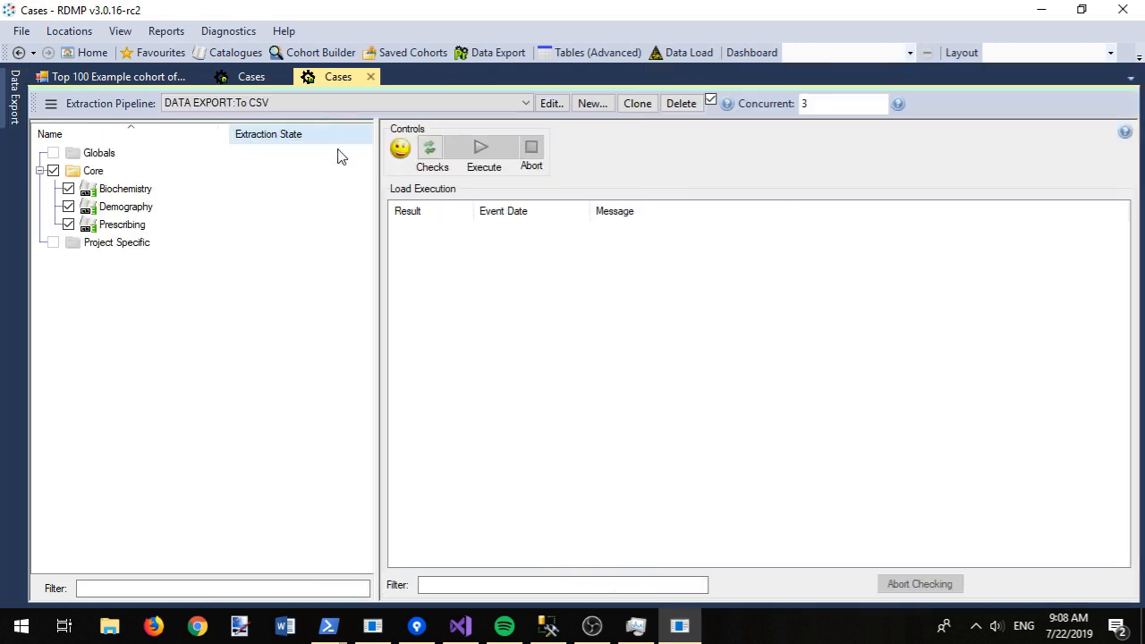
pyautogui.click(431, 149)
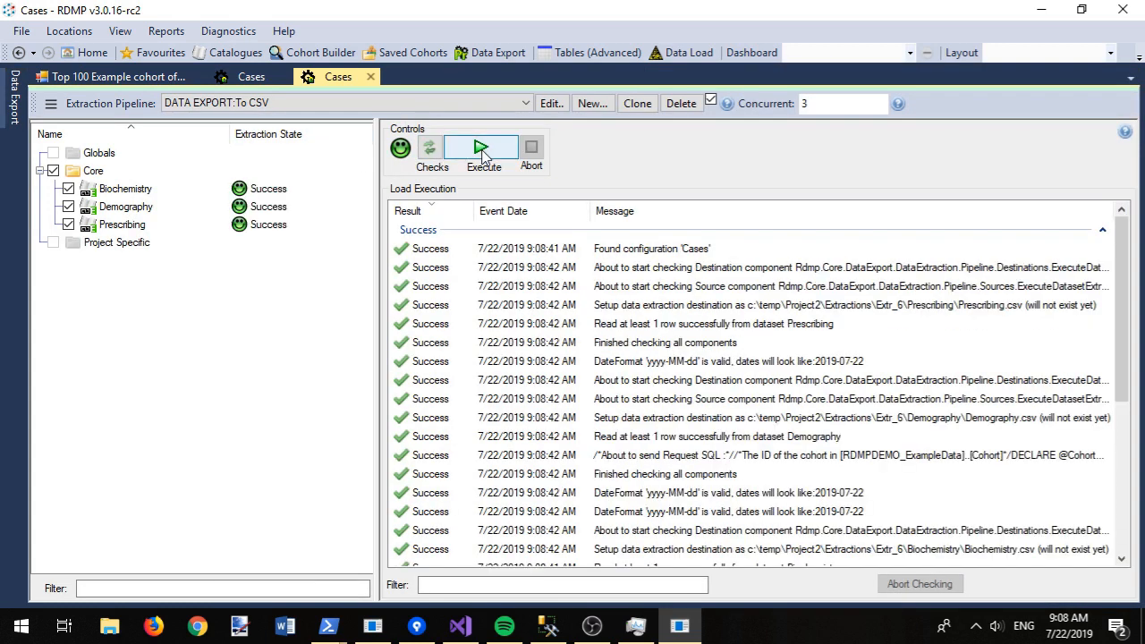
pyautogui.click(481, 150)
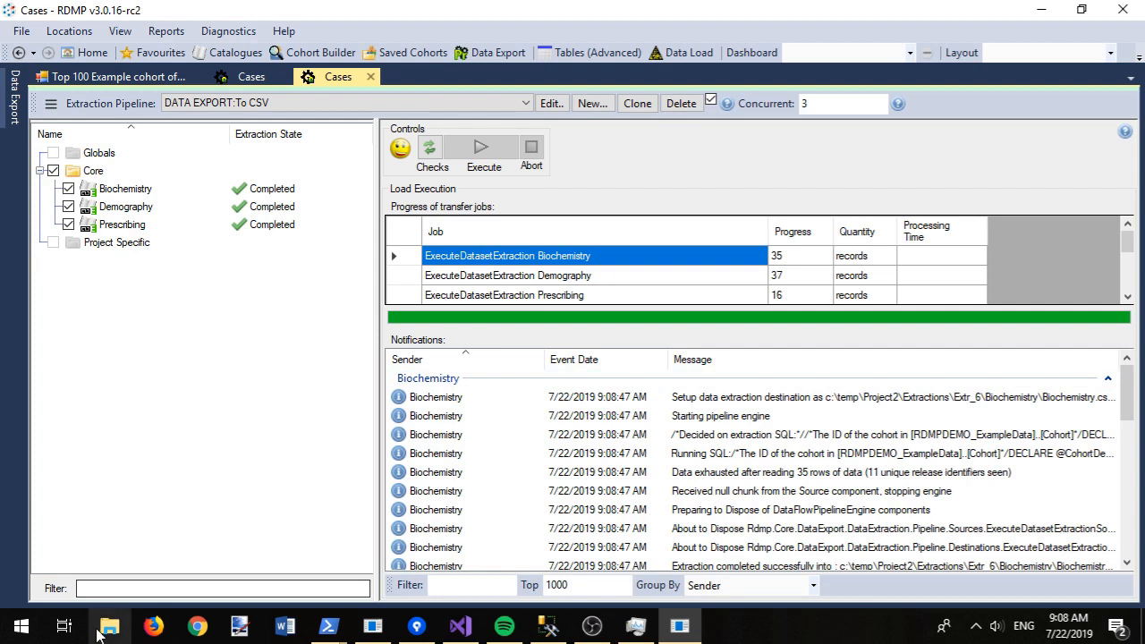
pyautogui.click(107, 631)
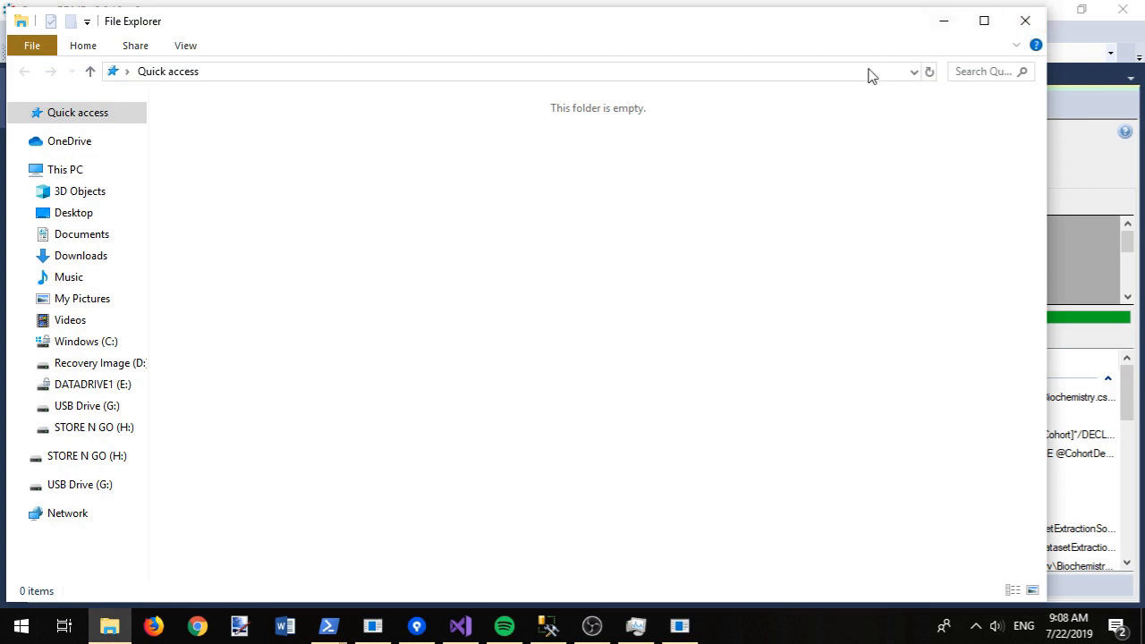
# Step: Restore the Data Export tree and open Extr_6's Biochemistry.docx from c:\temp\Project2\Extractions
pyautogui.click(1026, 22)
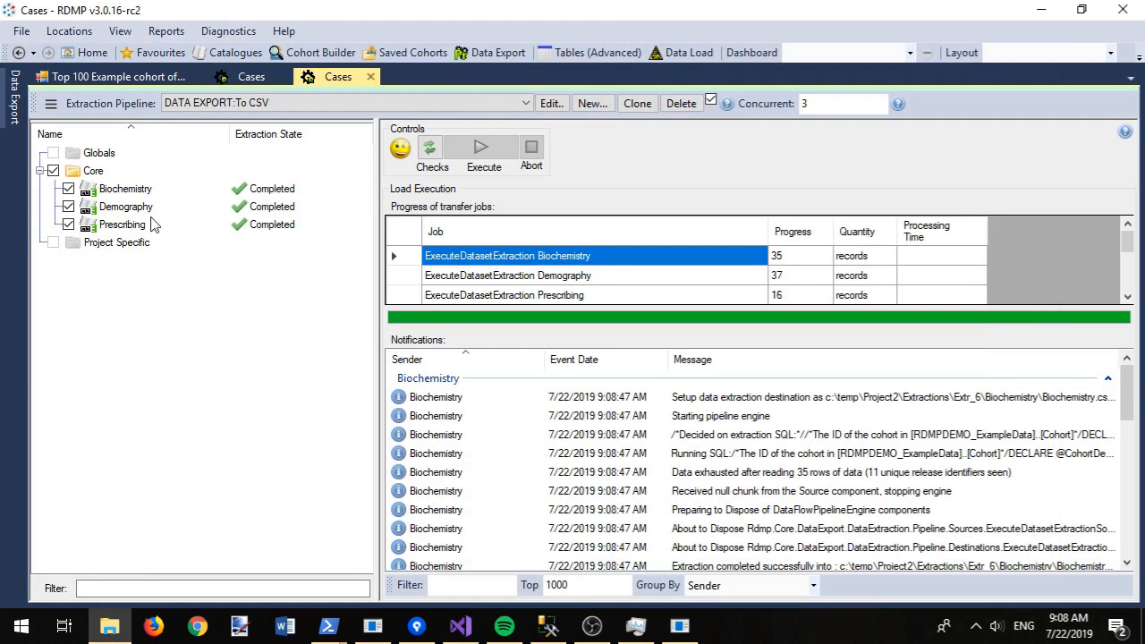
pyautogui.rightClick(329, 79)
pyautogui.click(371, 146)
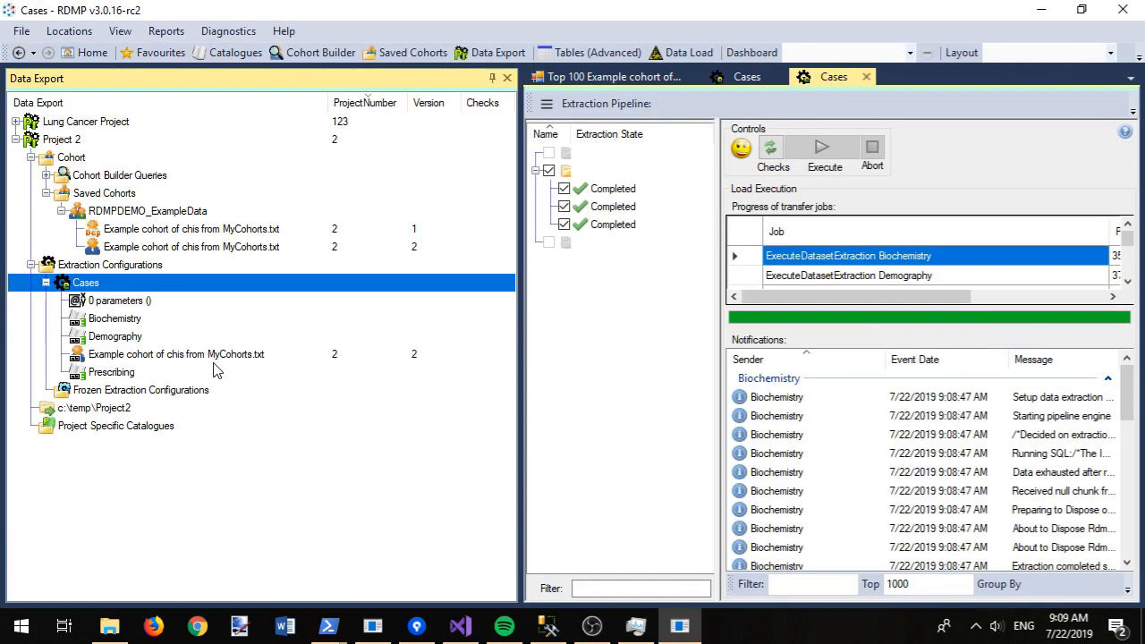
pyautogui.doubleClick(107, 408)
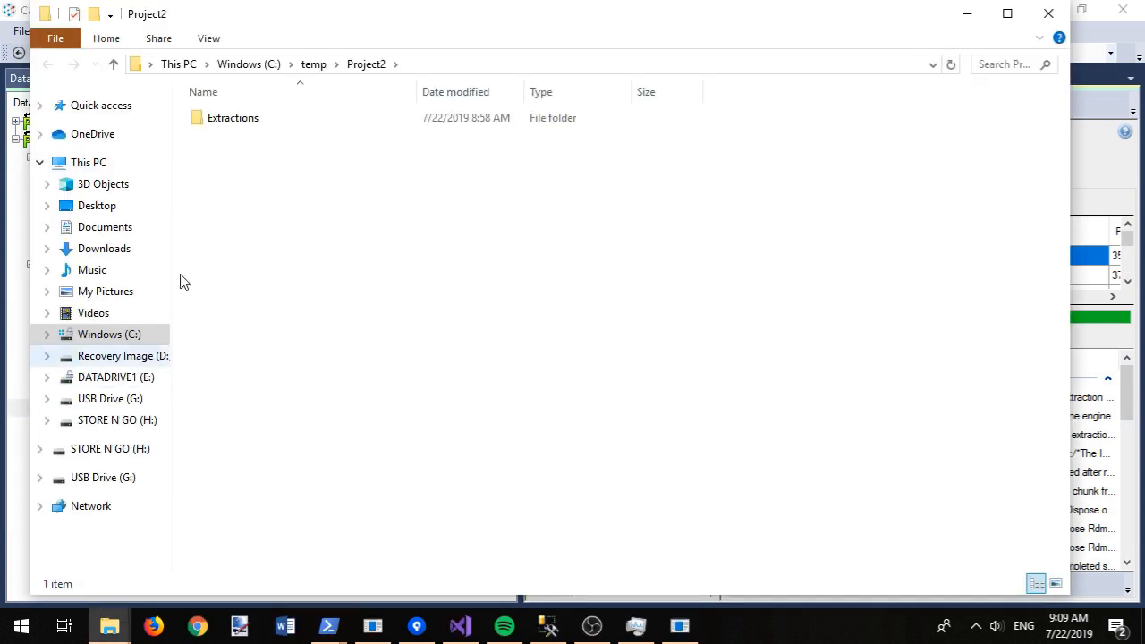
pyautogui.doubleClick(225, 123)
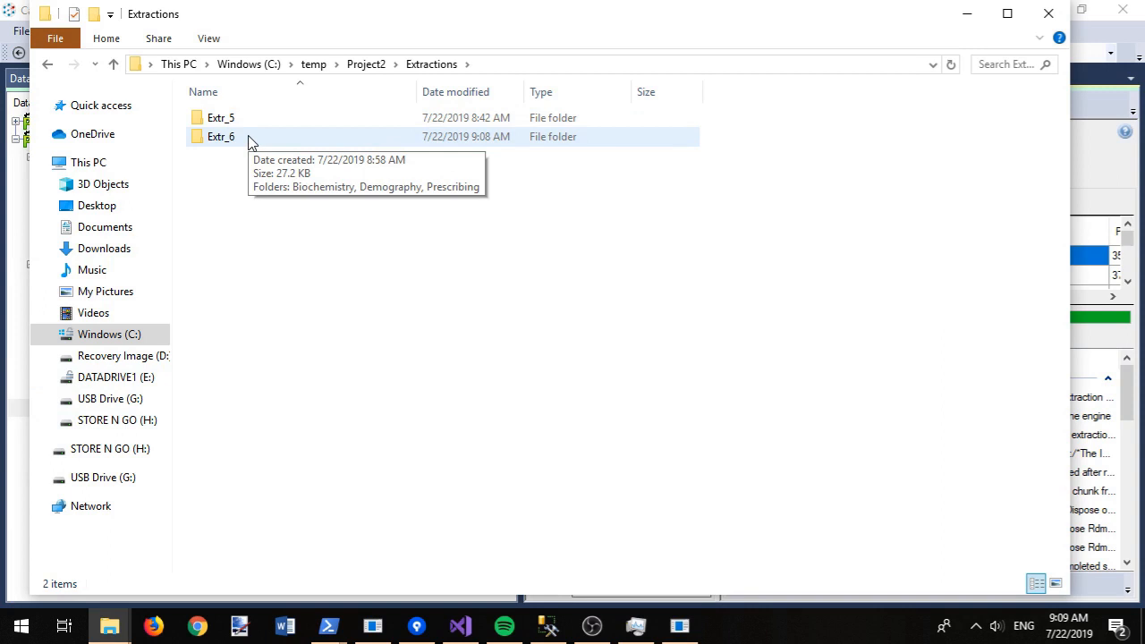
pyautogui.doubleClick(250, 144)
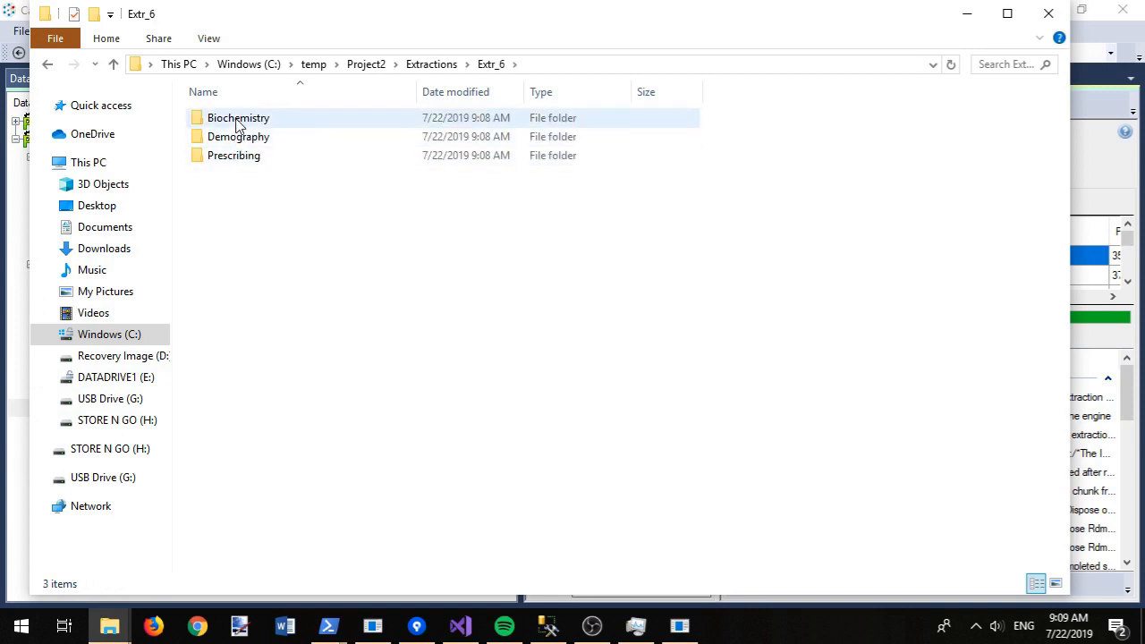
pyautogui.doubleClick(238, 121)
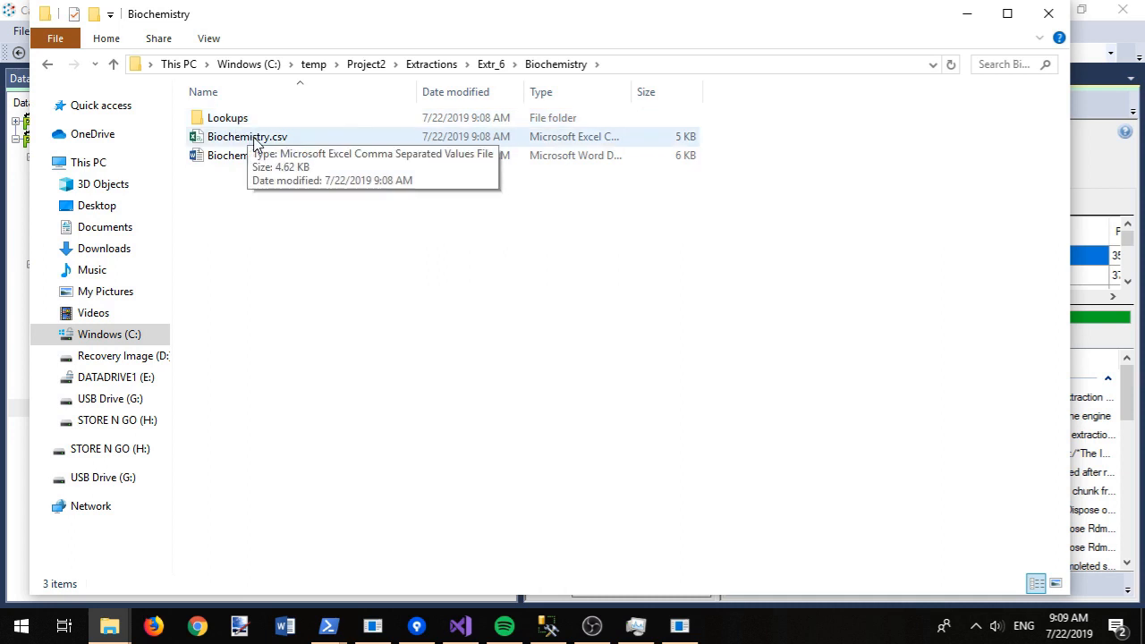
pyautogui.doubleClick(253, 157)
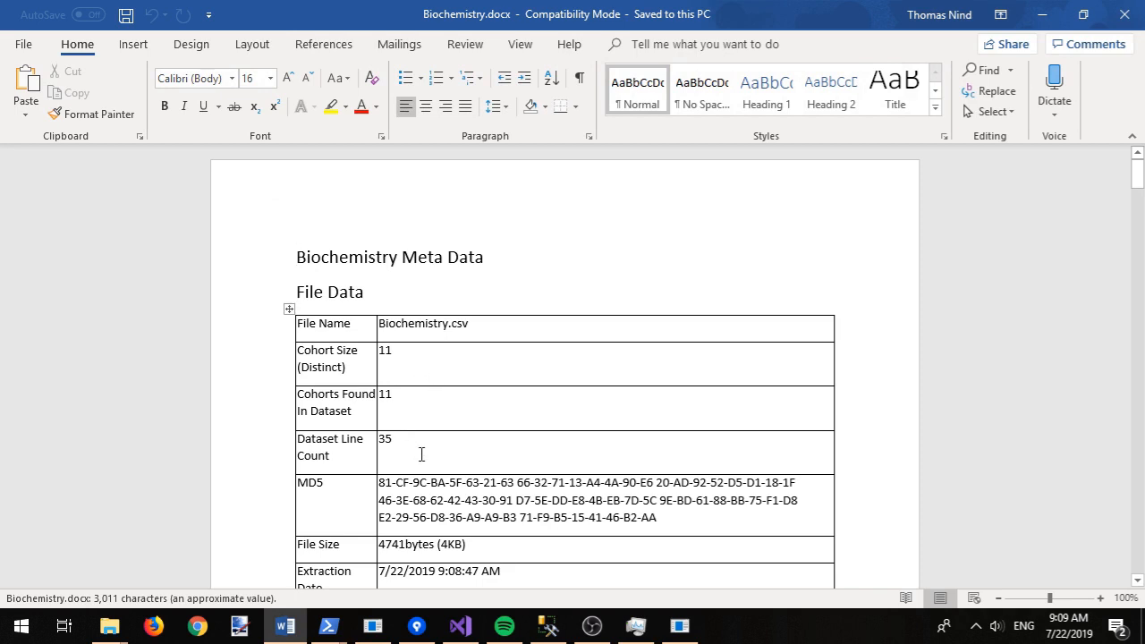
# Step: Page through the Biochemistry.docx column metadata, then close Word and the Biochemistry folder window
pyautogui.scroll(-3, 420, 455)
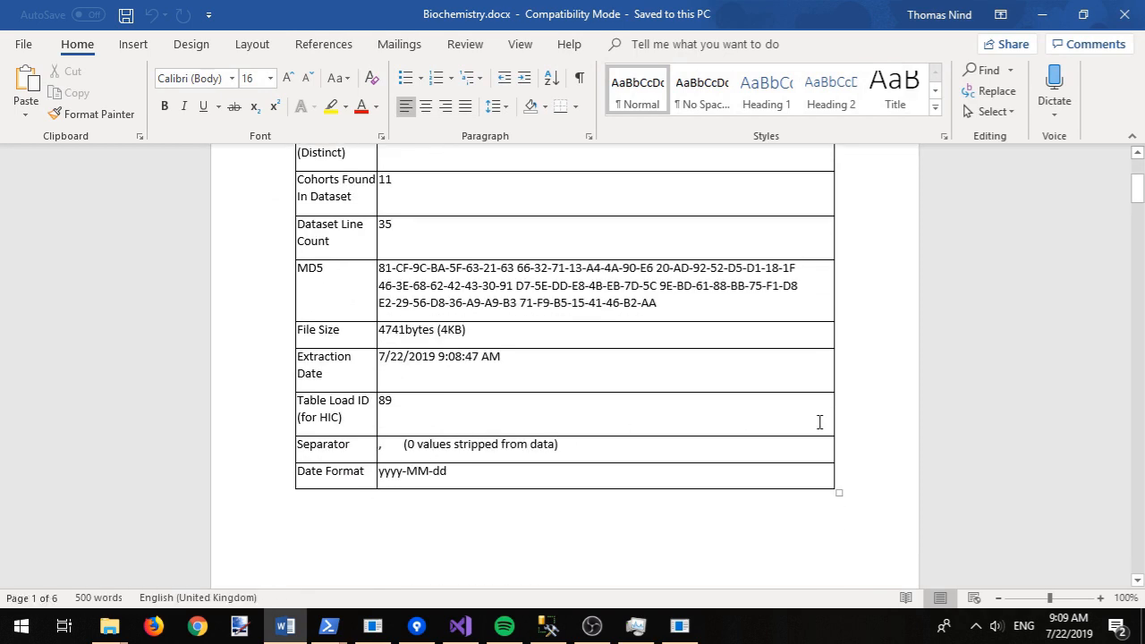
pyautogui.scroll(-10, 825, 420)
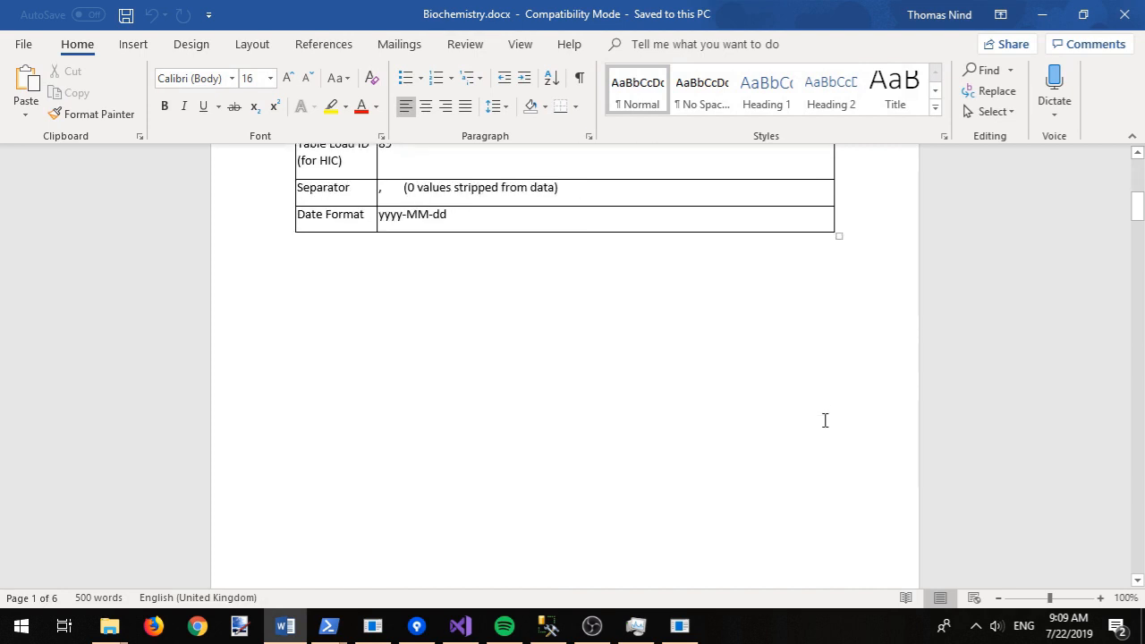
pyautogui.scroll(-10, 841, 434)
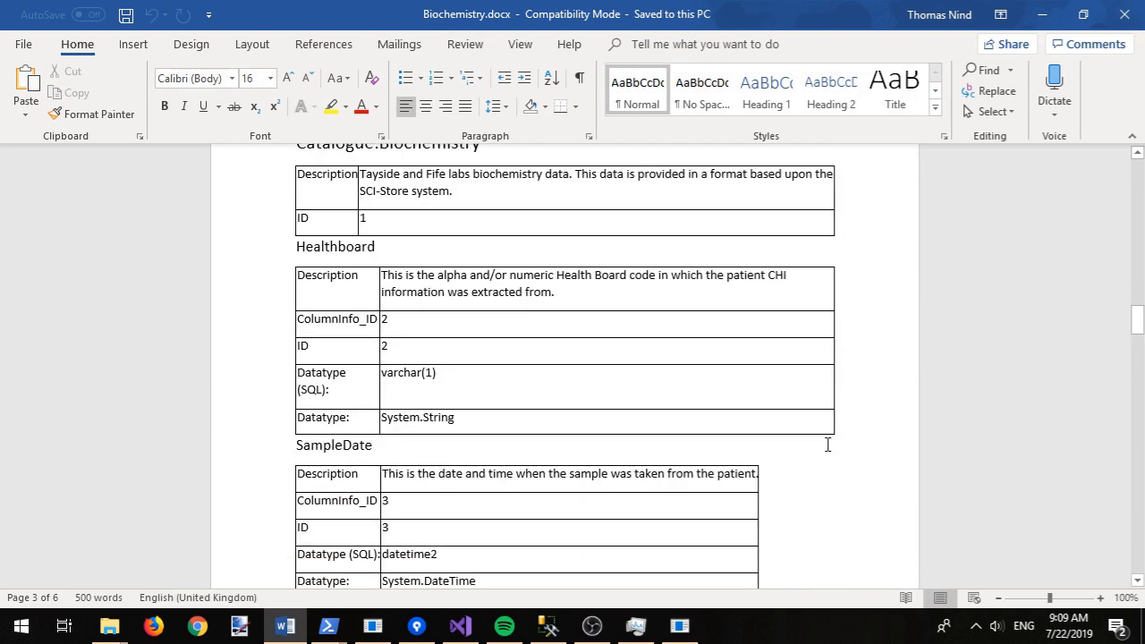
pyautogui.scroll(-7, 817, 448)
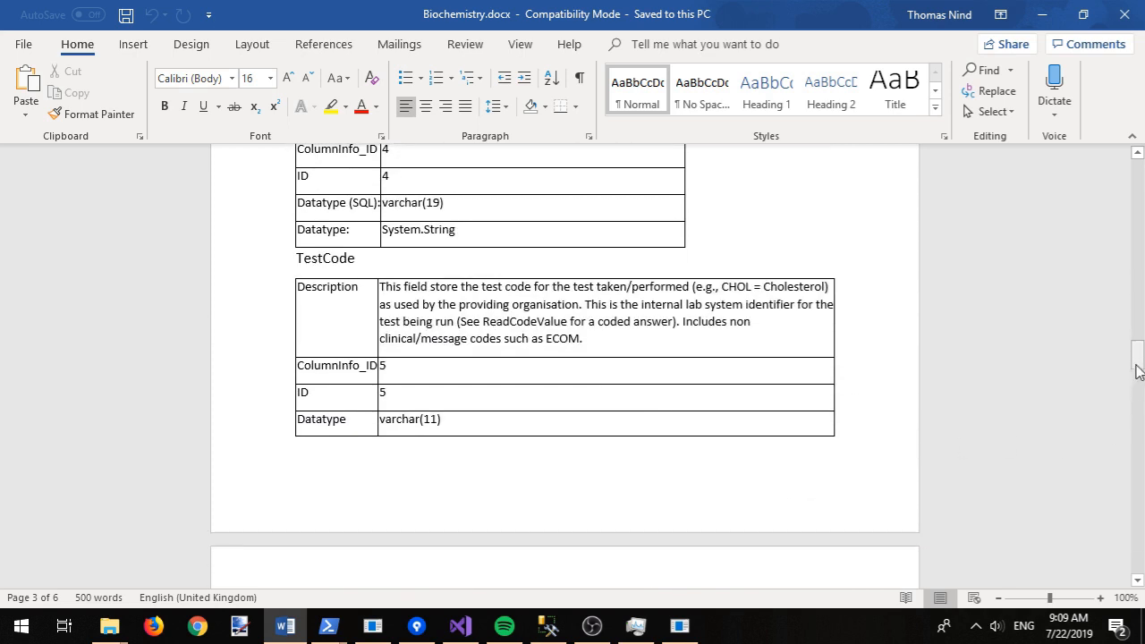
pyautogui.moveTo(1143, 422); pyautogui.dragTo(1141, 566)
pyautogui.click(1125, 15)
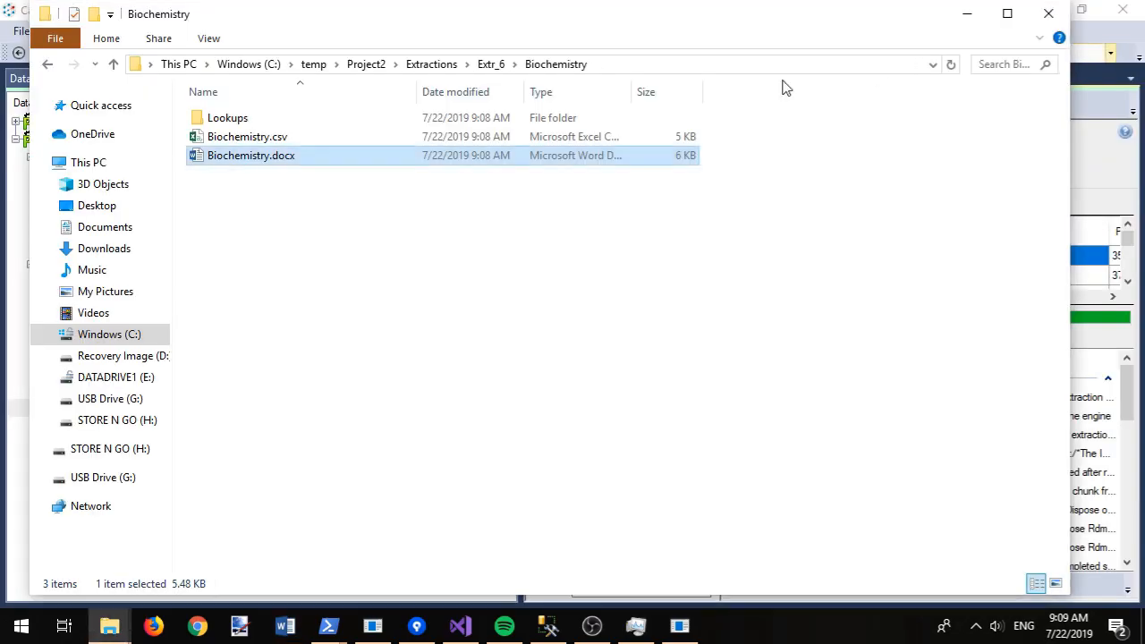
pyautogui.click(966, 14)
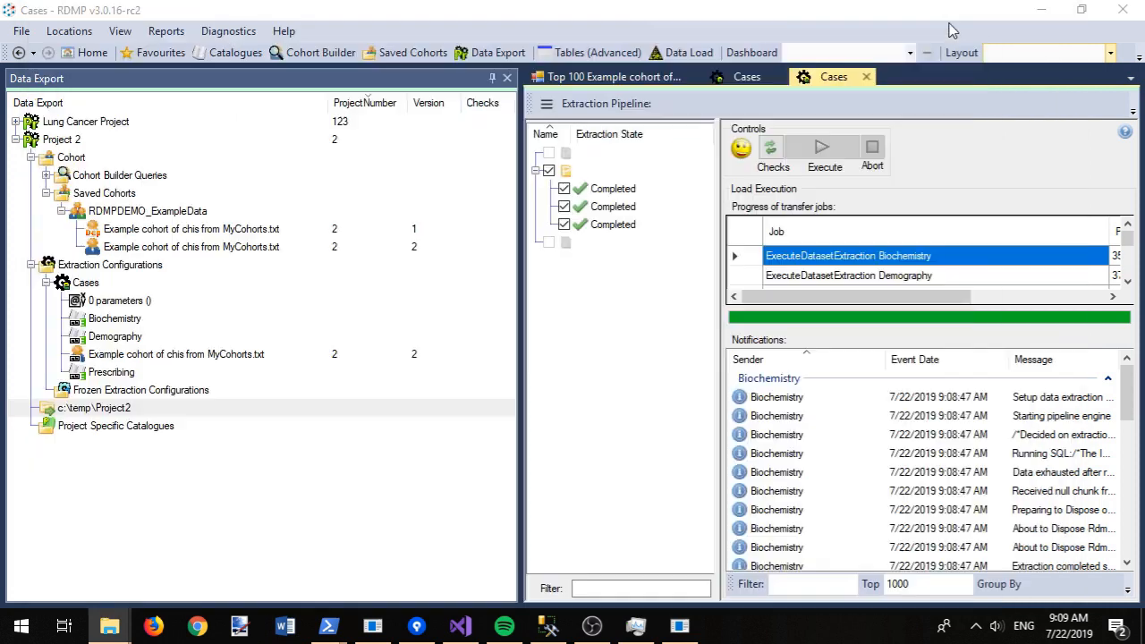
# Step: Add a filter container to Biochemistry holding the catalogue's HBA1C filter
pyautogui.rightClick(134, 319)
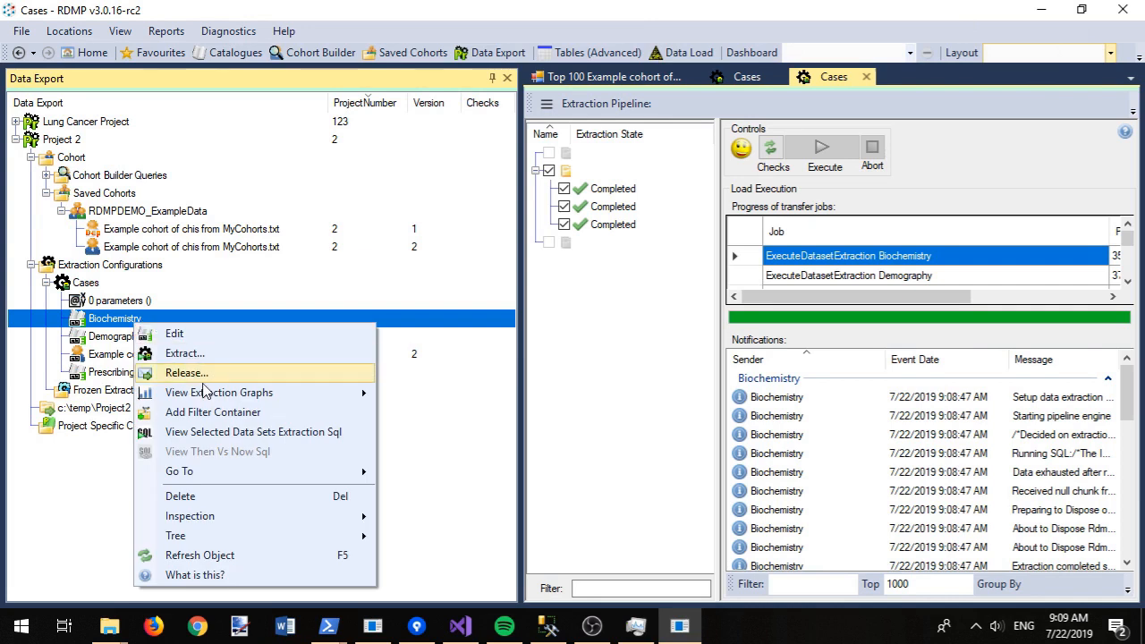
pyautogui.click(213, 414)
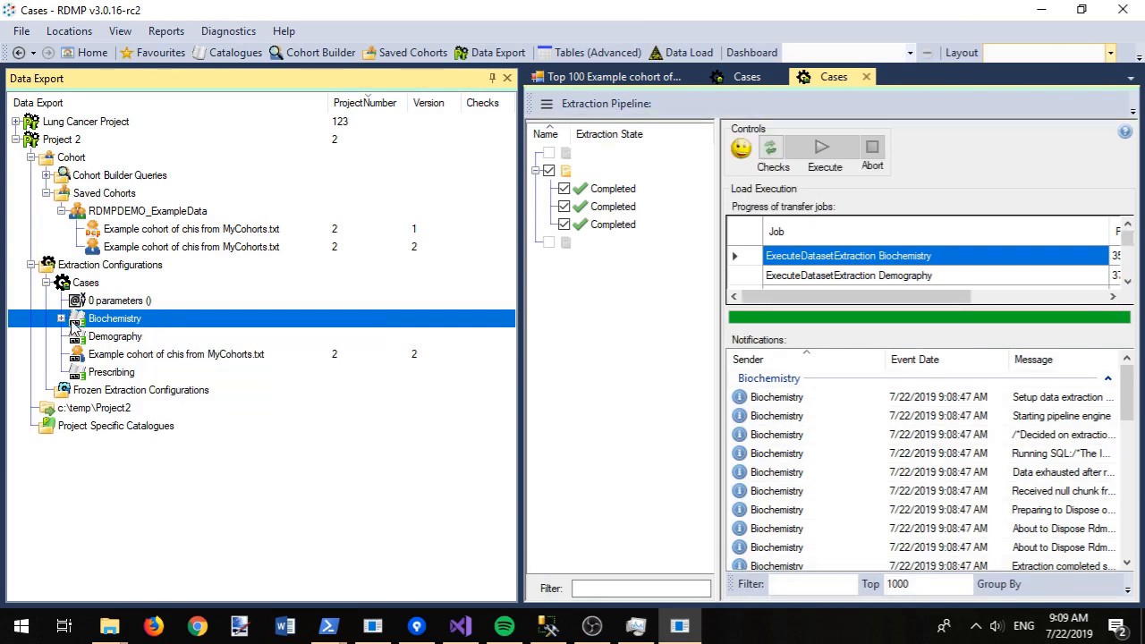
pyautogui.click(62, 320)
pyautogui.rightClick(106, 336)
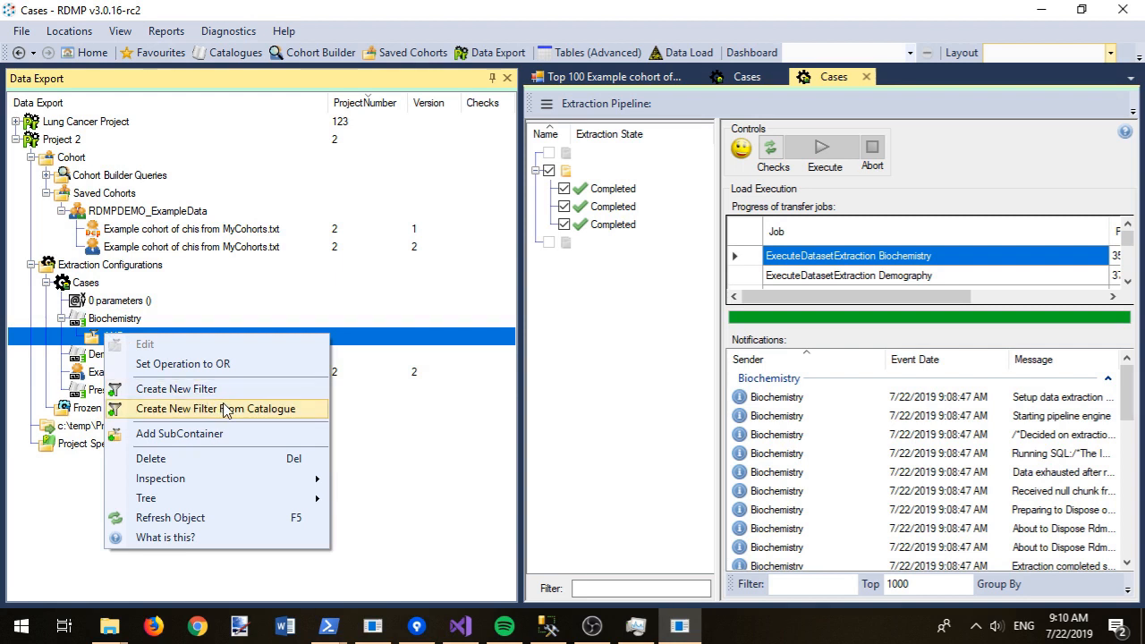
pyautogui.click(226, 410)
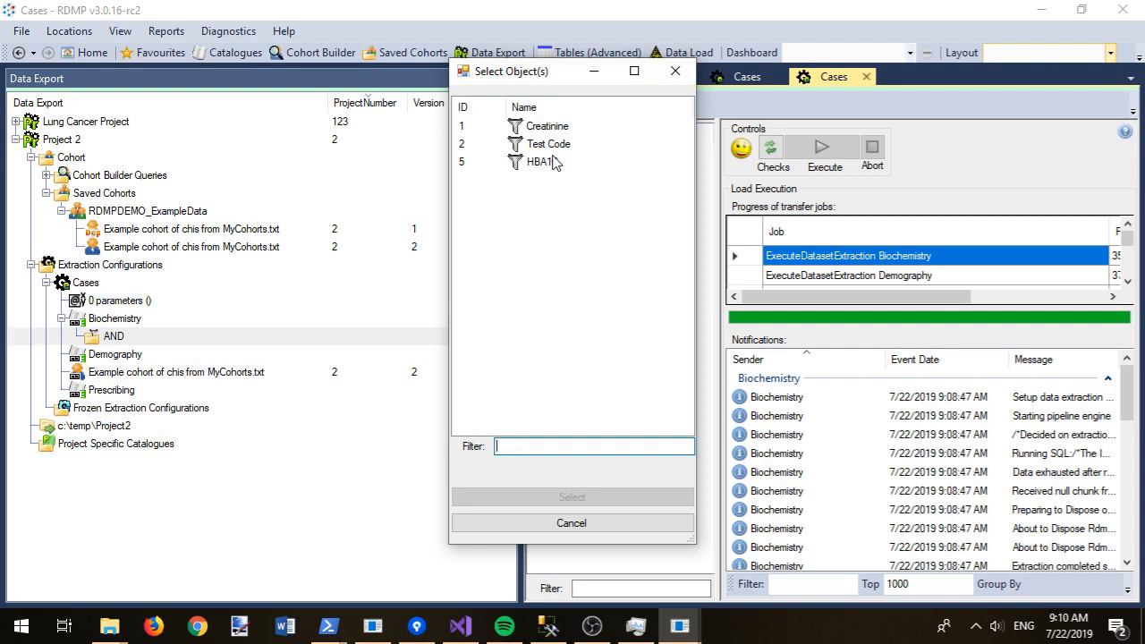
pyautogui.doubleClick(542, 162)
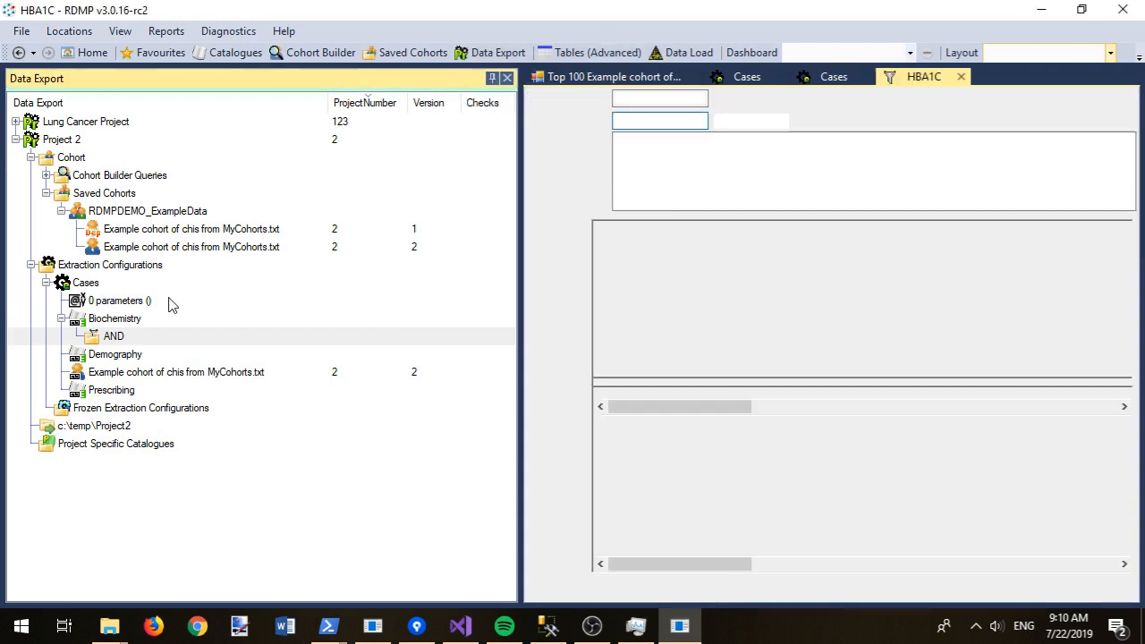
# Step: Switch the container to OR and add the catalogue's Creatinine filter to it
pyautogui.rightClick(131, 334)
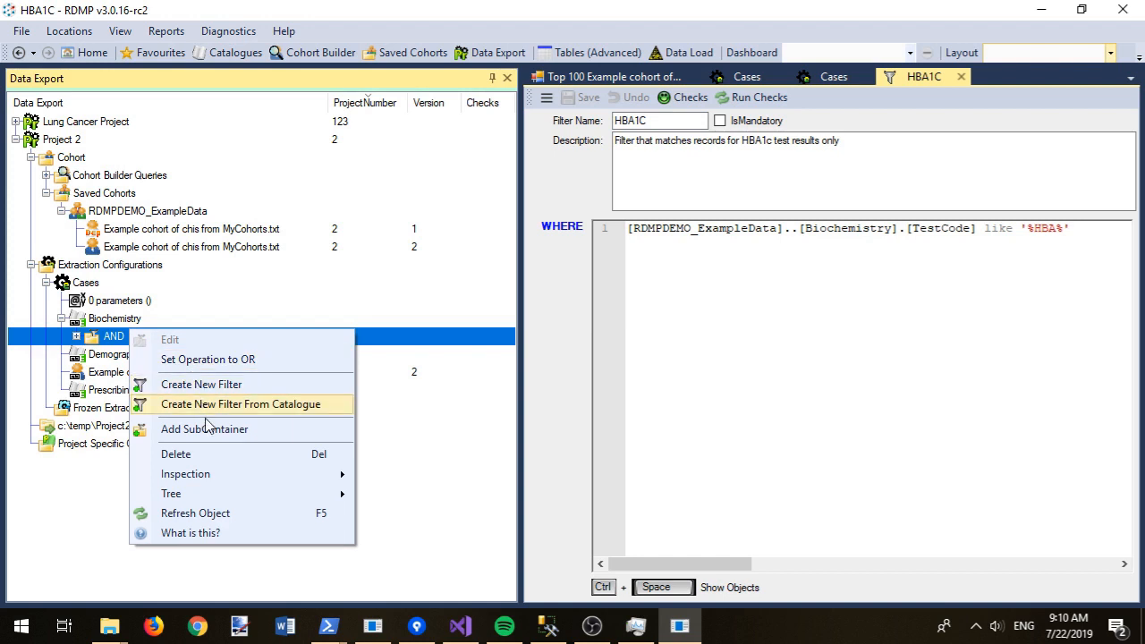
pyautogui.click(231, 360)
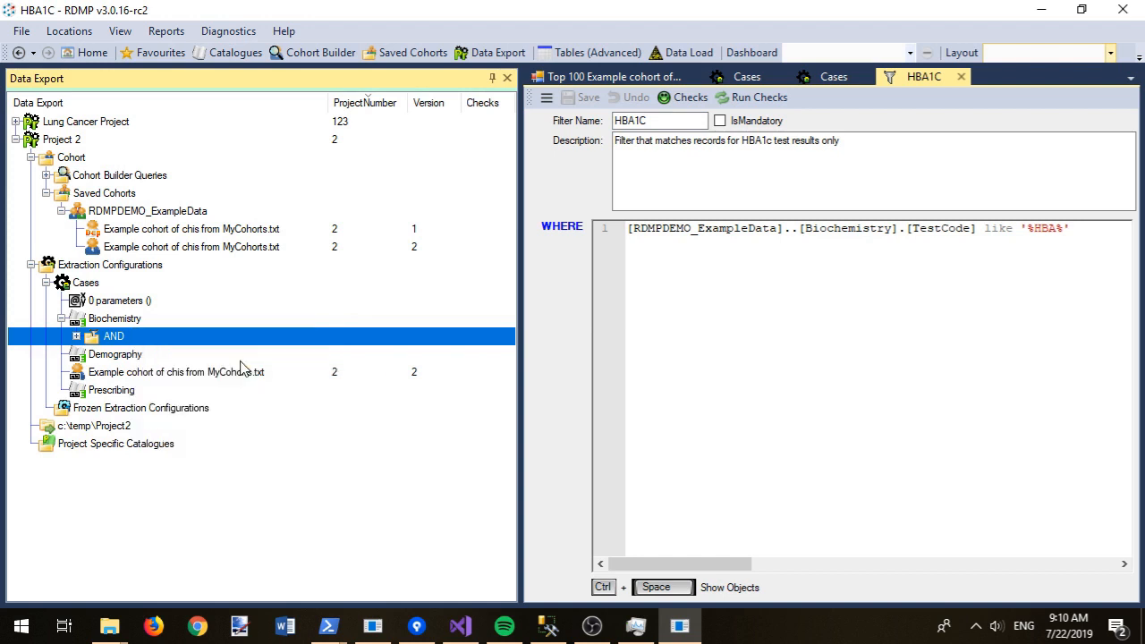
pyautogui.click(77, 337)
pyautogui.rightClick(112, 336)
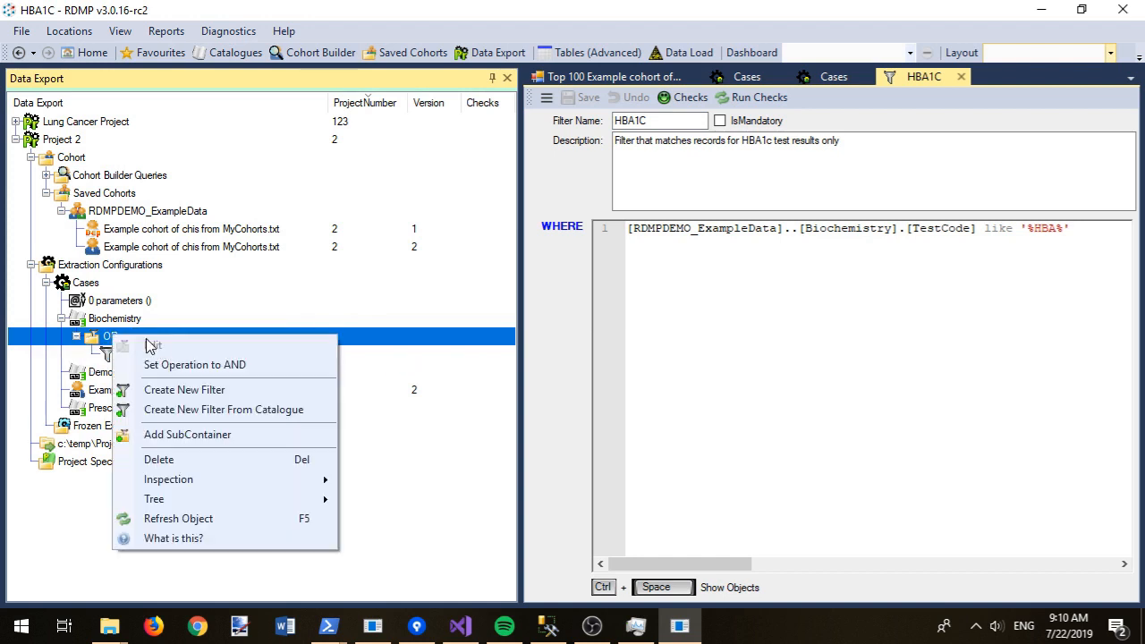
pyautogui.click(242, 410)
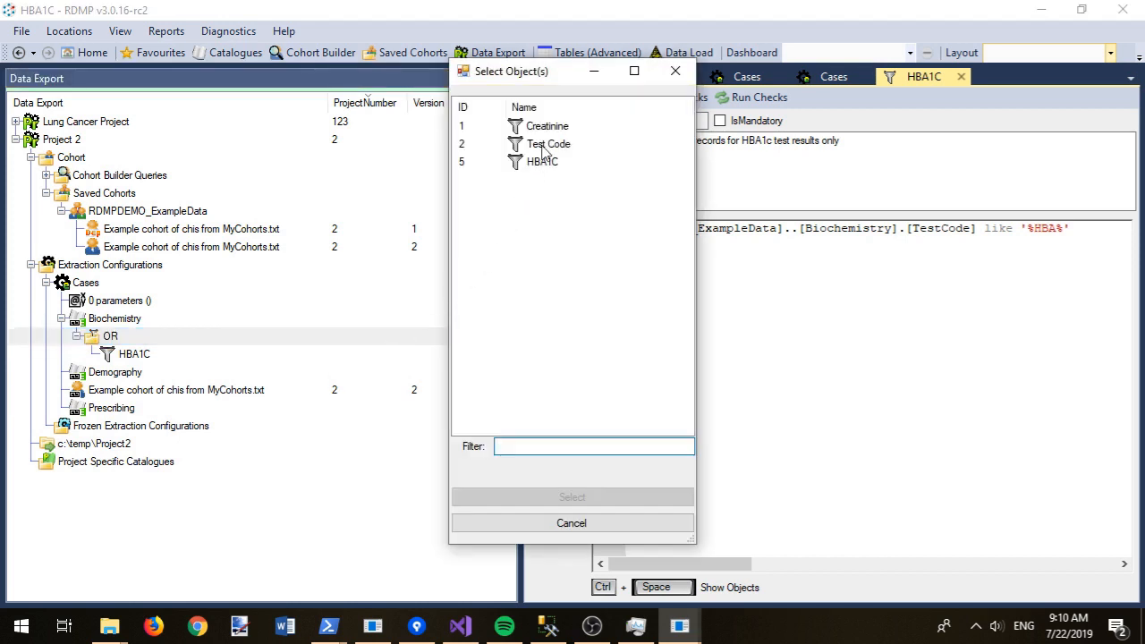
pyautogui.doubleClick(564, 126)
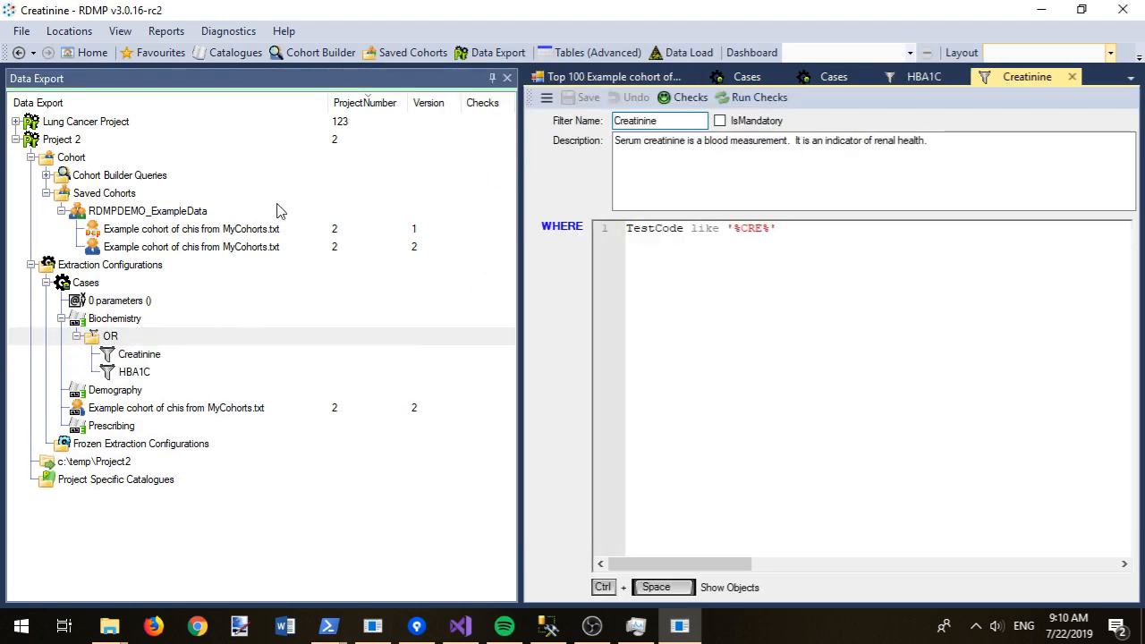
pyautogui.rightClick(105, 318)
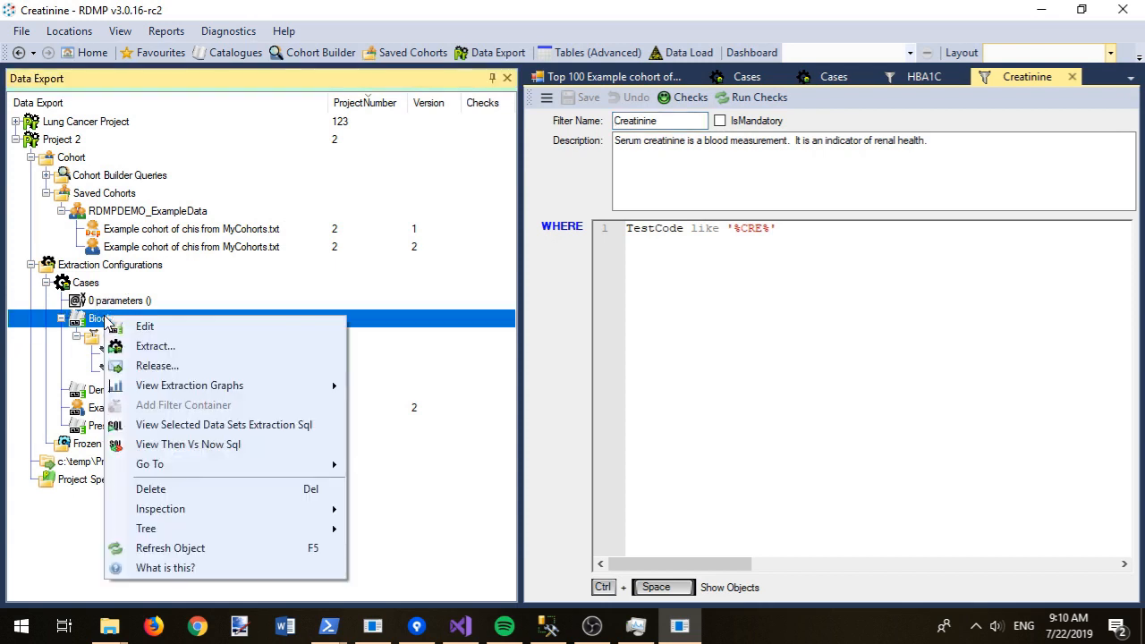
# Step: Check the Project 2 release with the RELEASE PROJECT:To Directory pipeline and inspect Biochemistry's failure
pyautogui.click(157, 366)
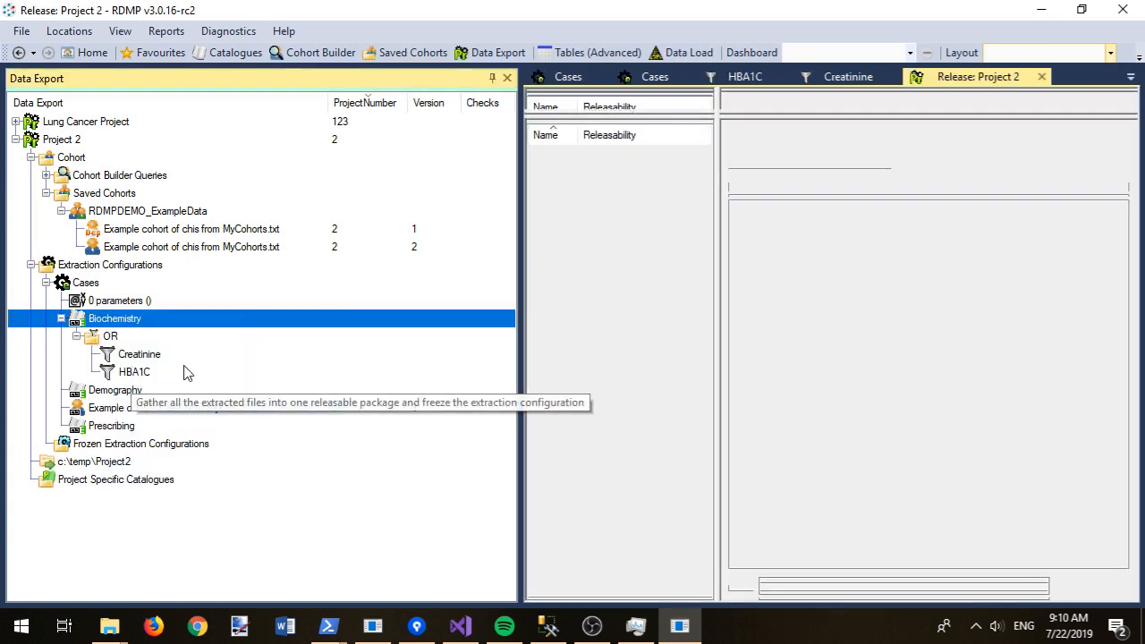
pyautogui.click(492, 79)
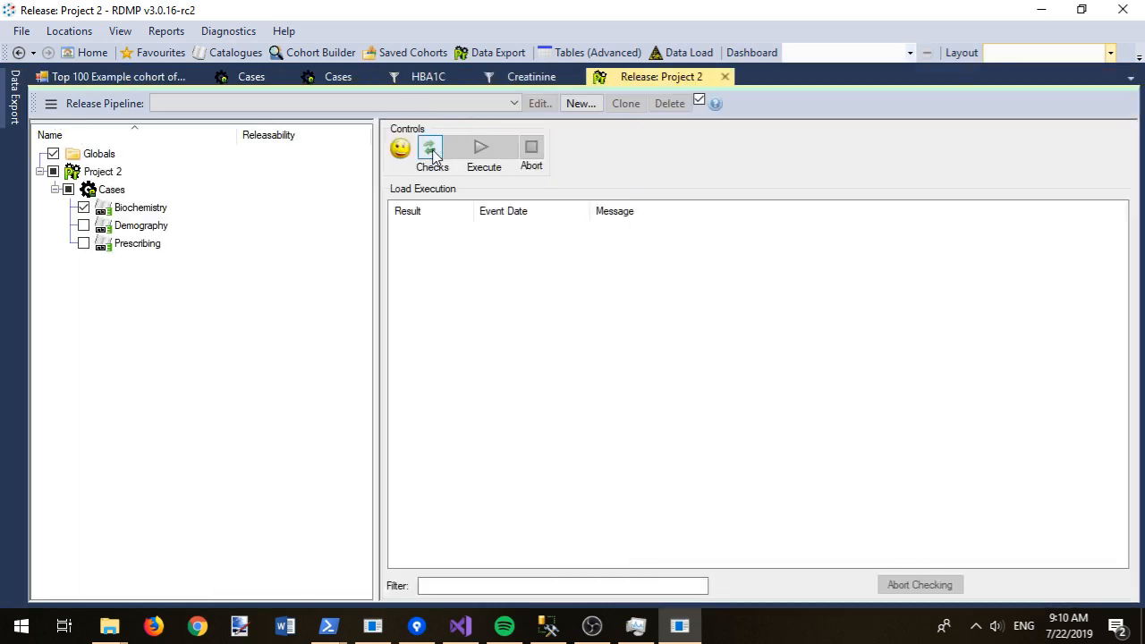
pyautogui.click(431, 150)
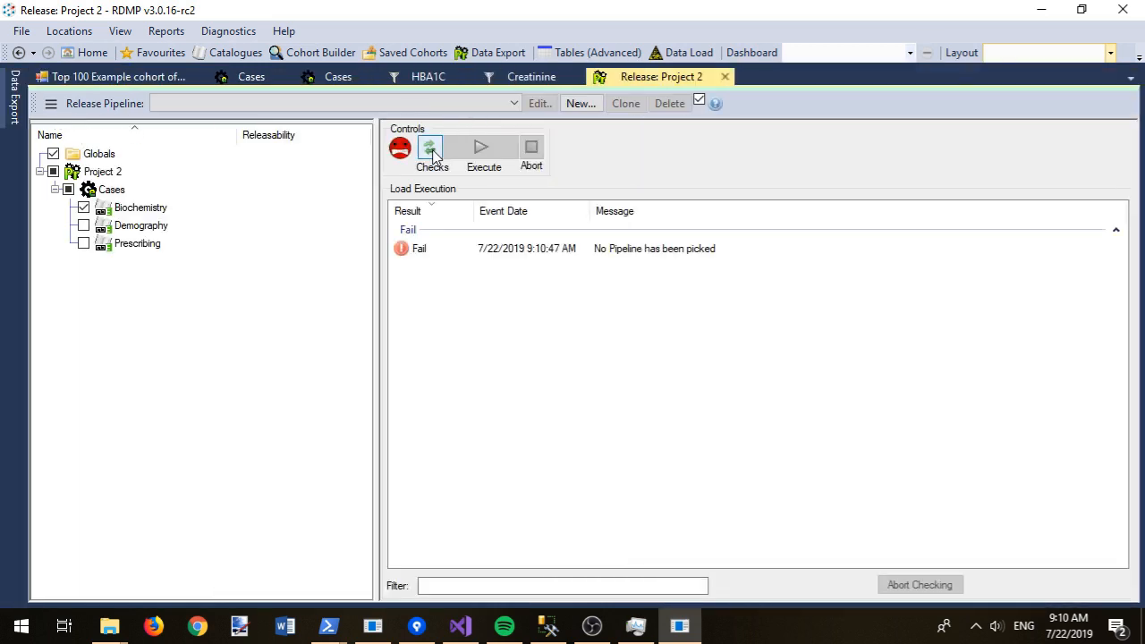
pyautogui.click(429, 102)
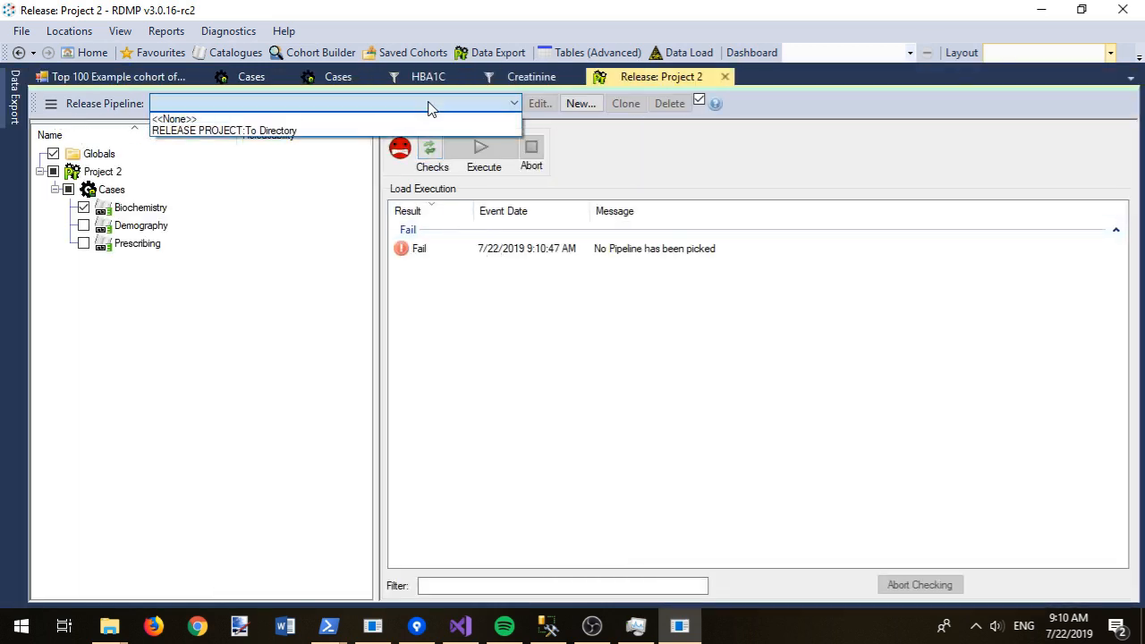
pyautogui.click(409, 131)
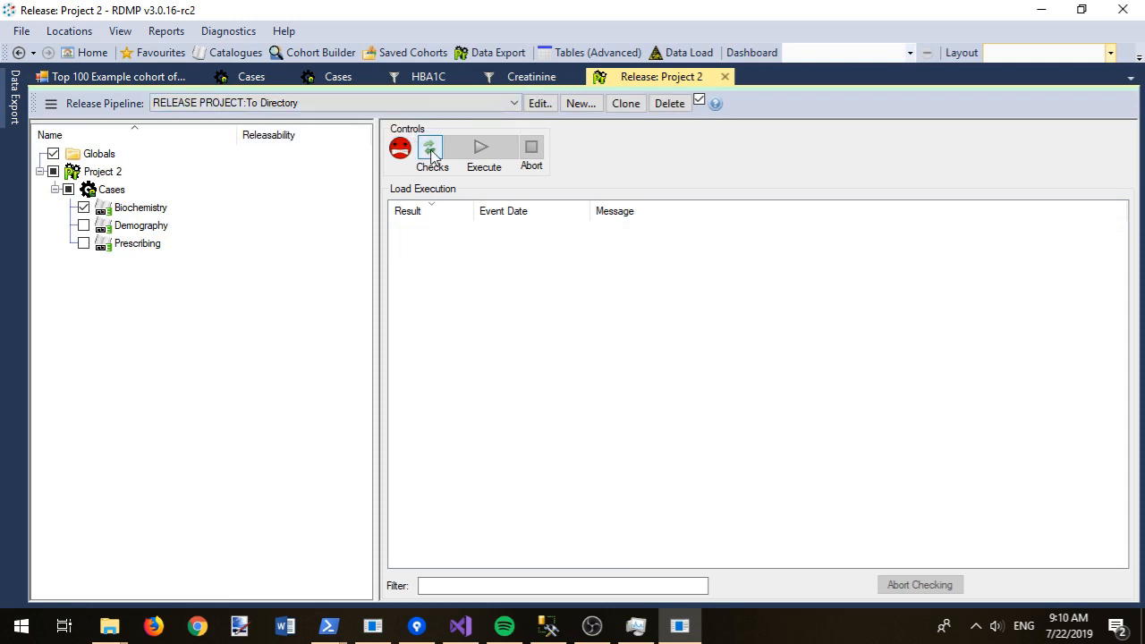
pyautogui.click(431, 150)
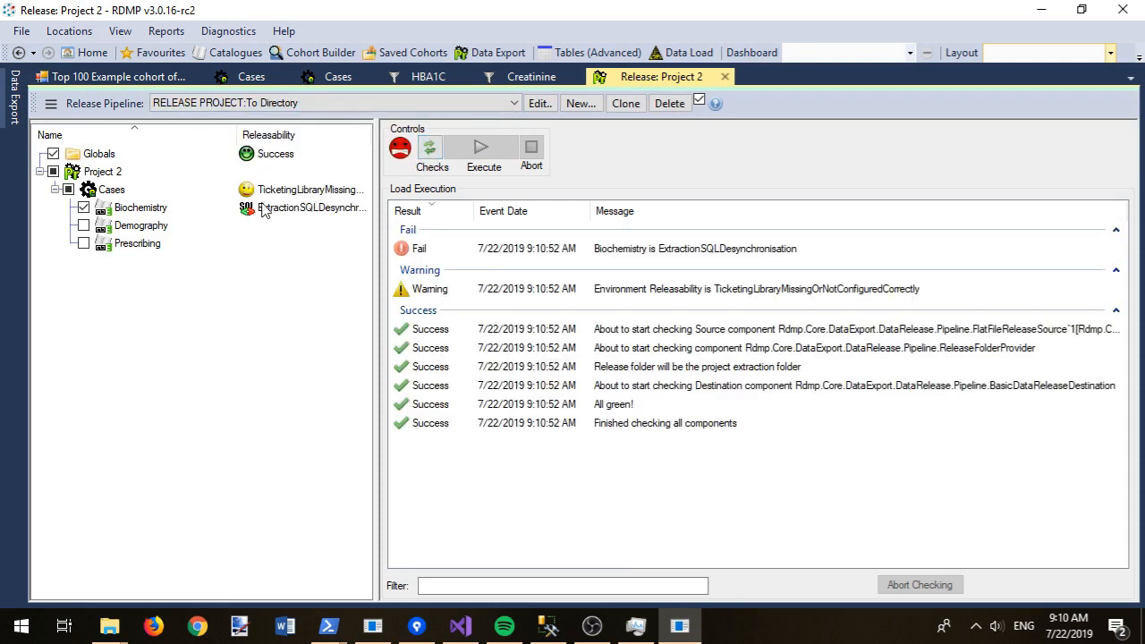
pyautogui.moveTo(377, 208); pyautogui.dragTo(421, 208)
pyautogui.click(356, 212)
pyautogui.rightClick(356, 212)
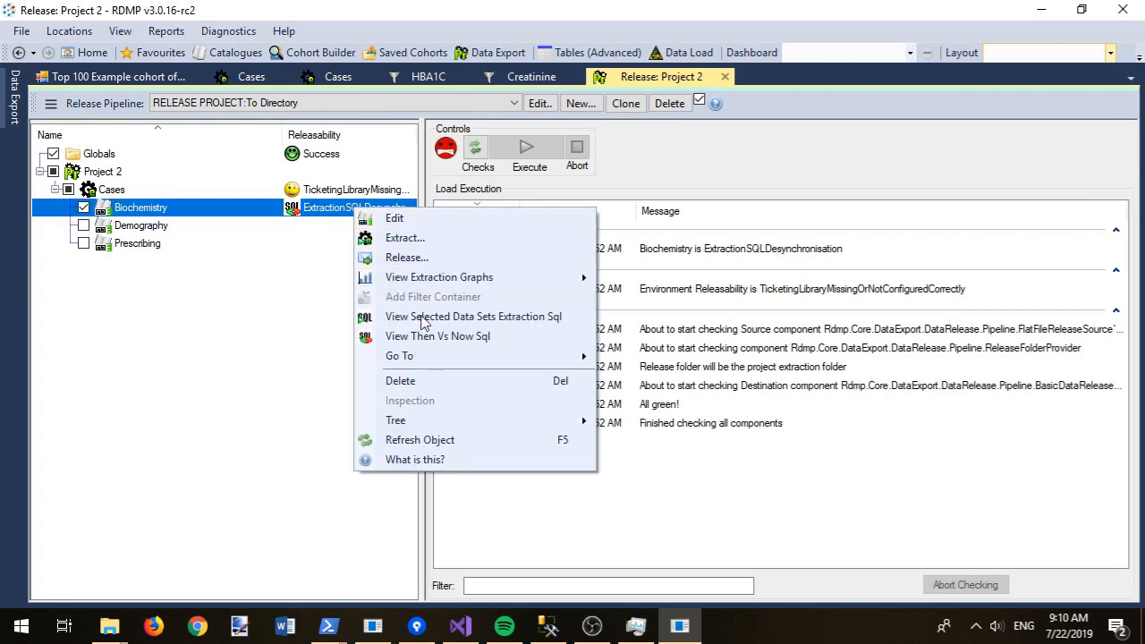
pyautogui.click(435, 407)
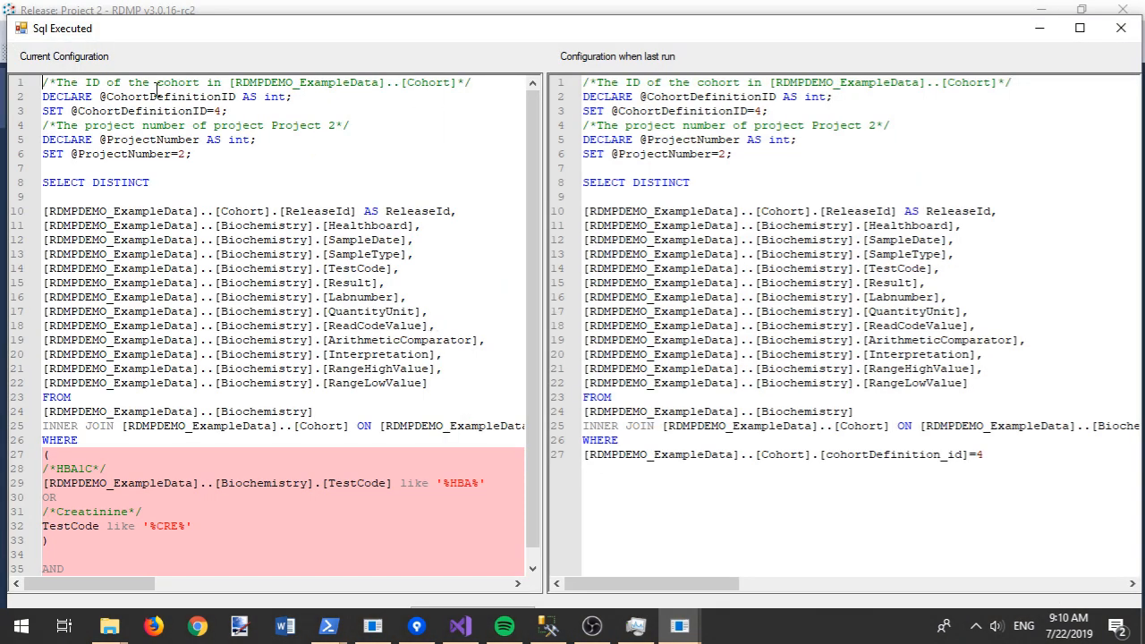
pyautogui.doubleClick(158, 34)
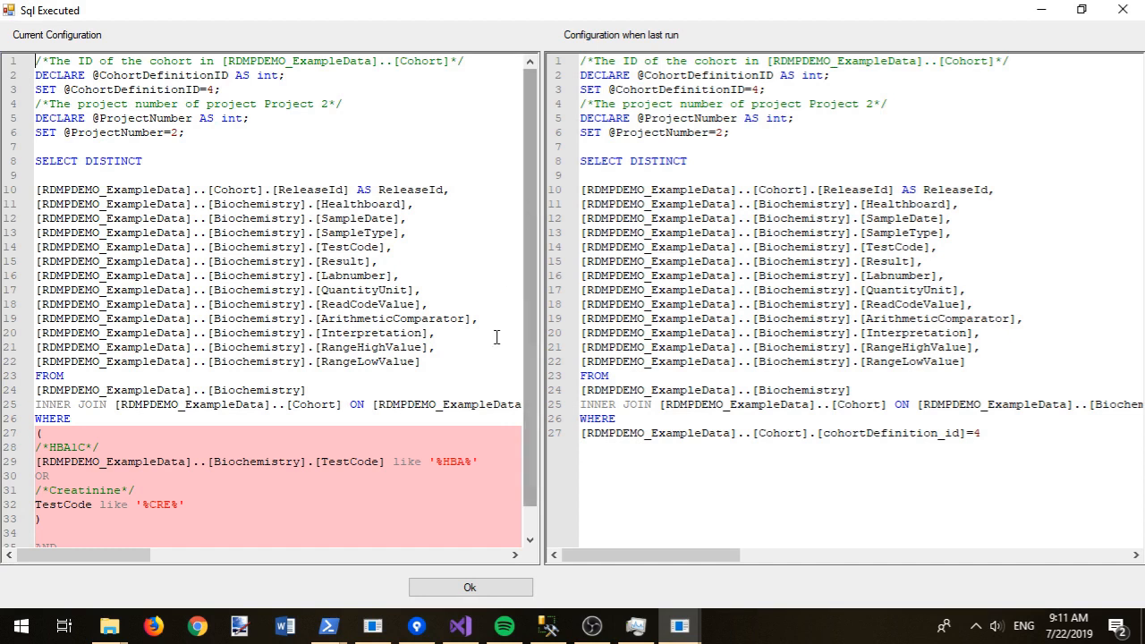
pyautogui.click(502, 596)
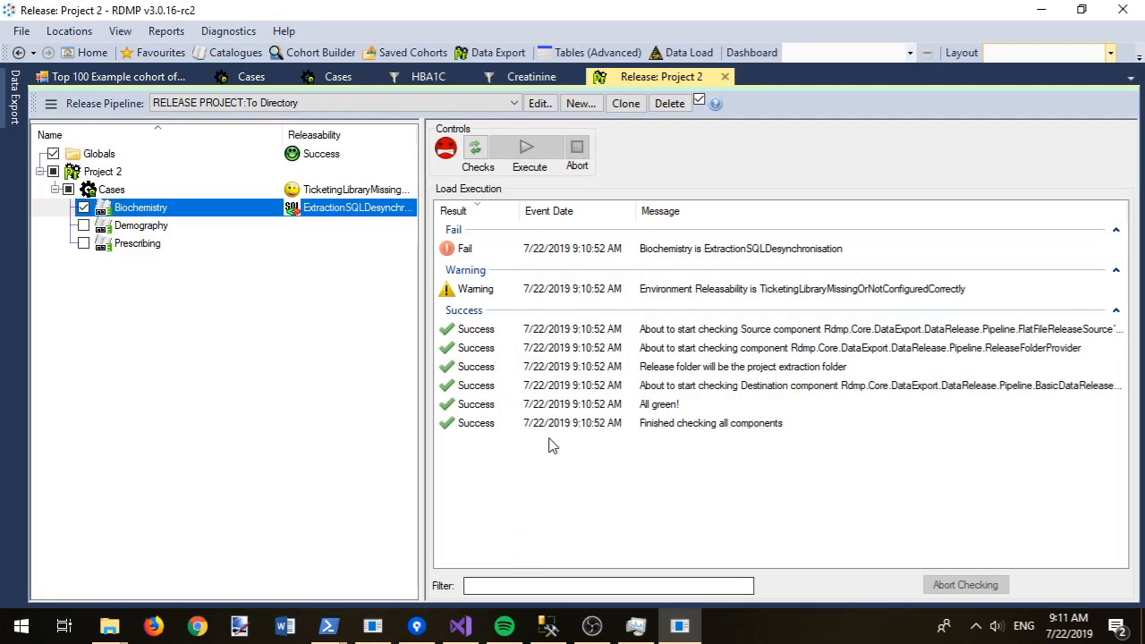
pyautogui.rightClick(157, 211)
# Step: Run checks and re-extract the Cases Biochemistry dataset with DATA EXPORT:To CSV
pyautogui.click(202, 237)
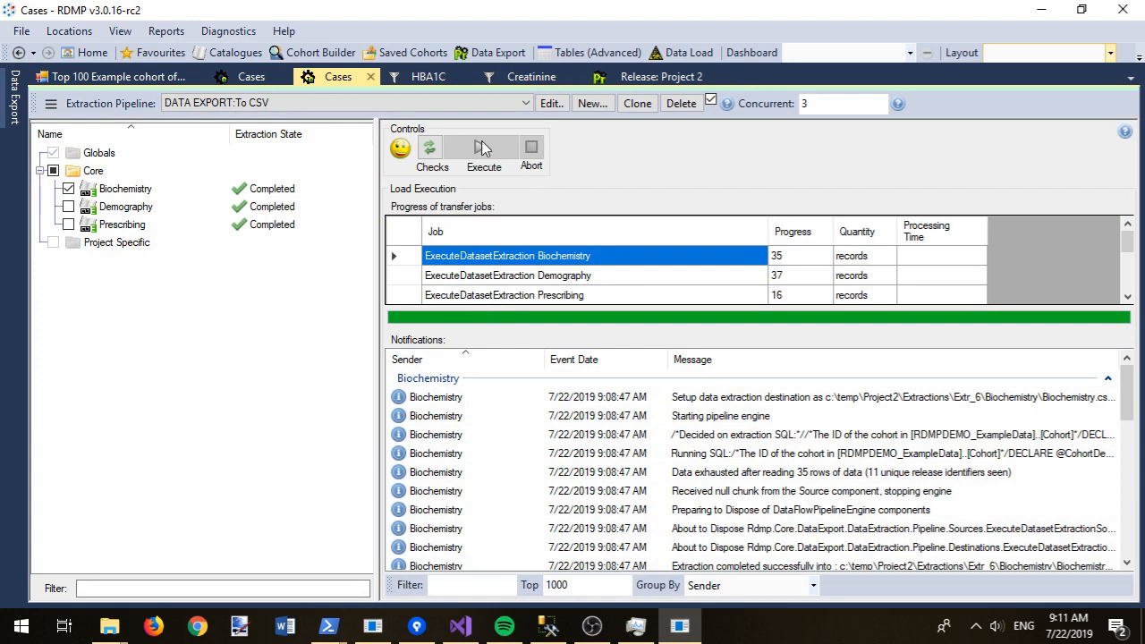
pyautogui.click(483, 149)
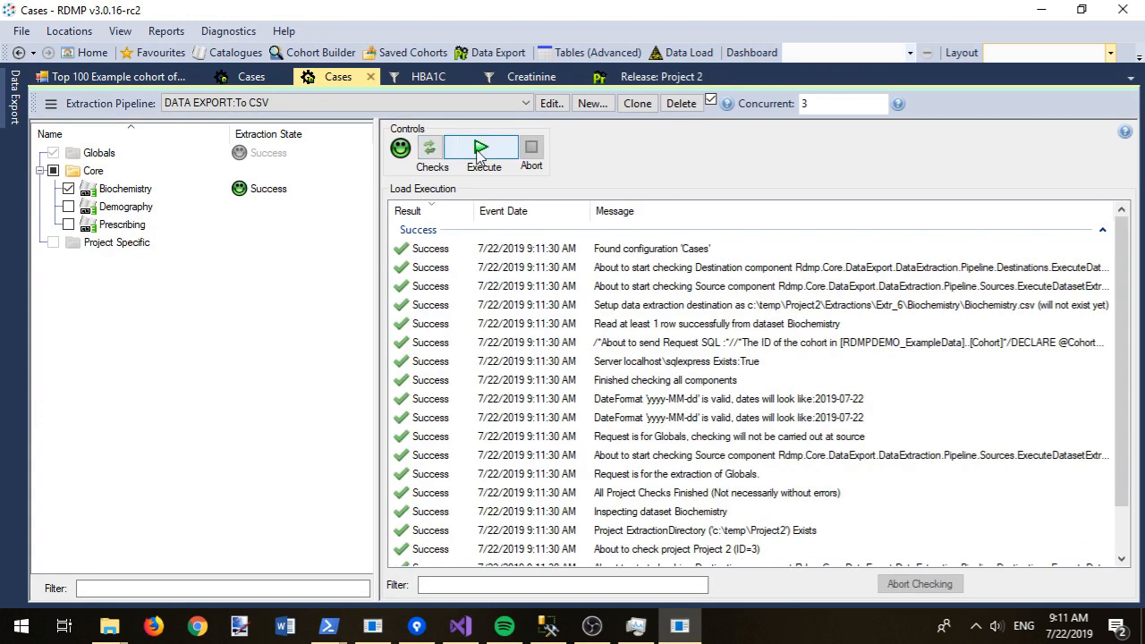
pyautogui.click(479, 151)
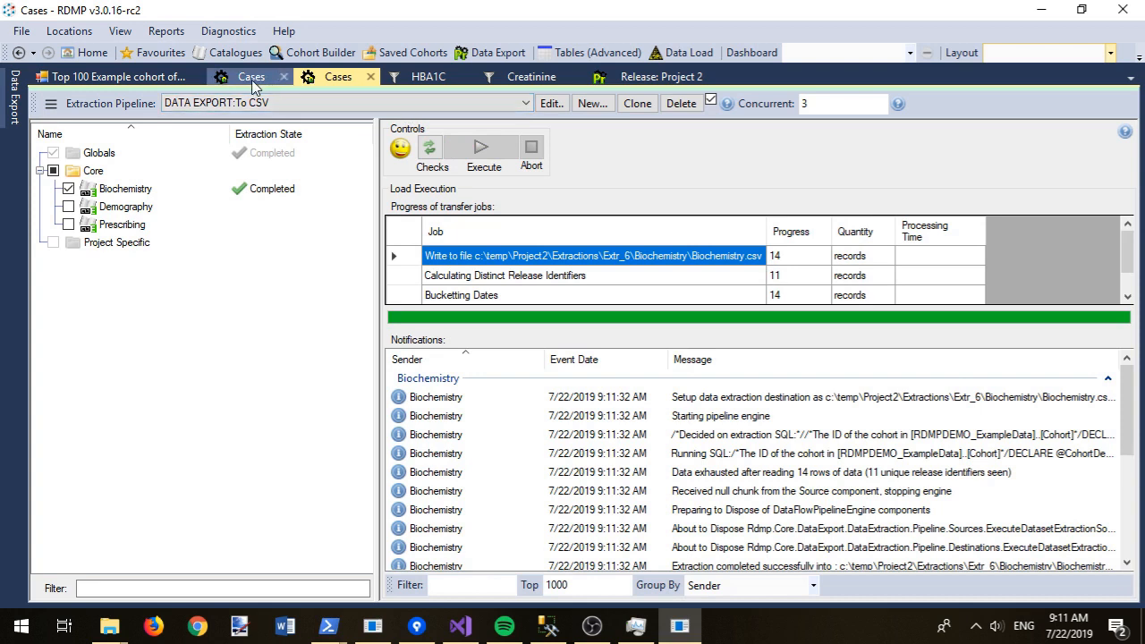
# Step: Rerun the checks and release all Cases datasets into c:\temp\Project2\2019-07-22_3_Project 2
pyautogui.click(626, 77)
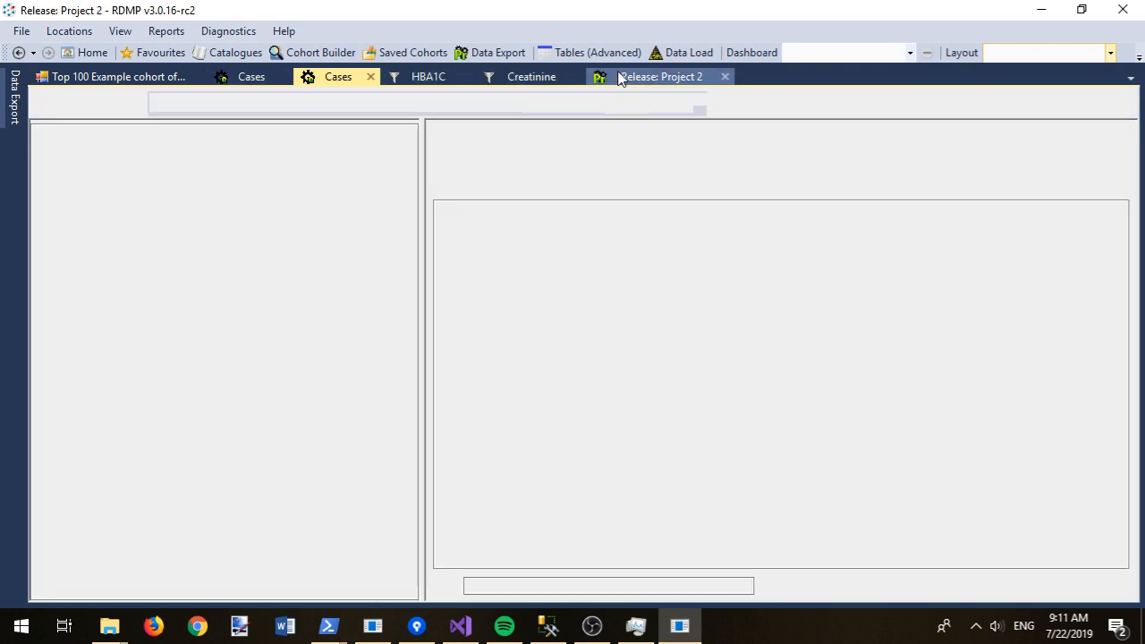
pyautogui.click(477, 150)
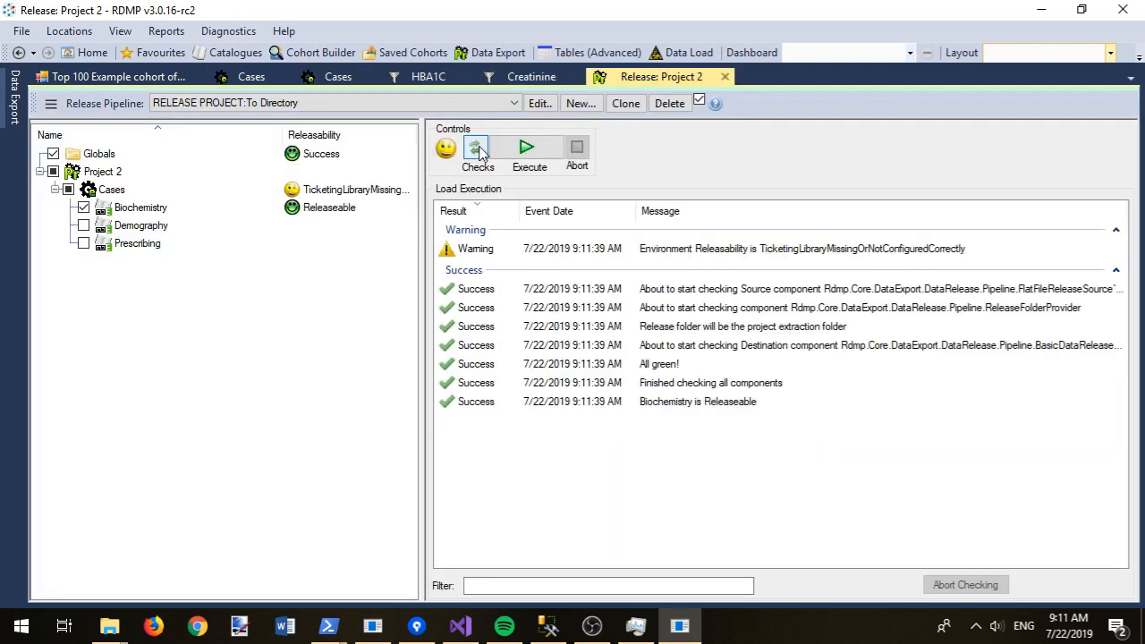
pyautogui.click(68, 189)
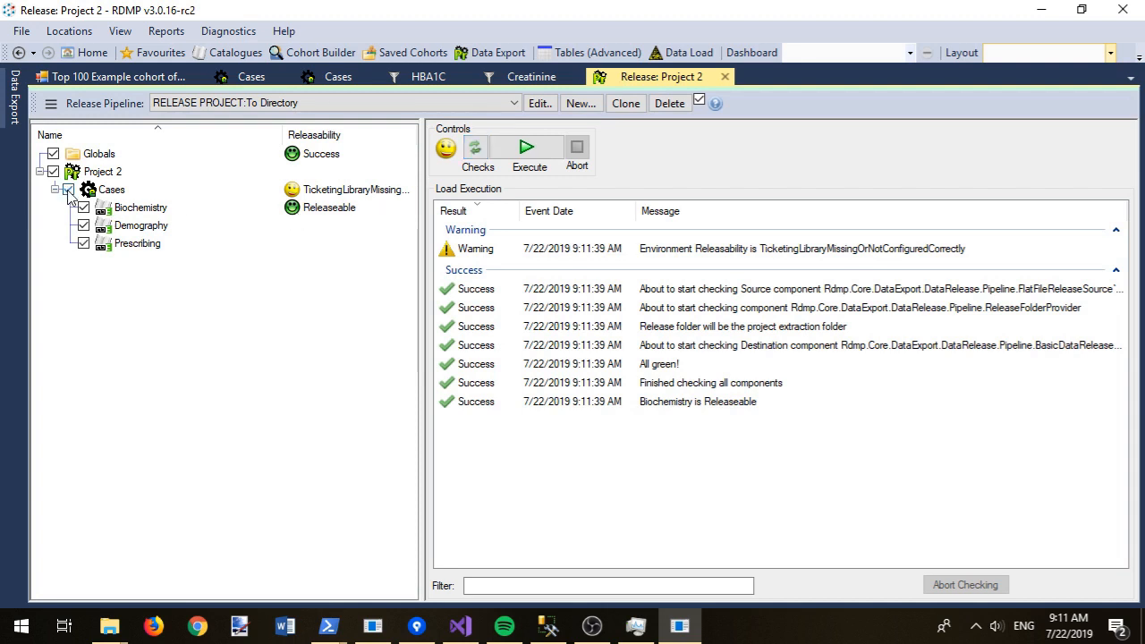
pyautogui.click(522, 152)
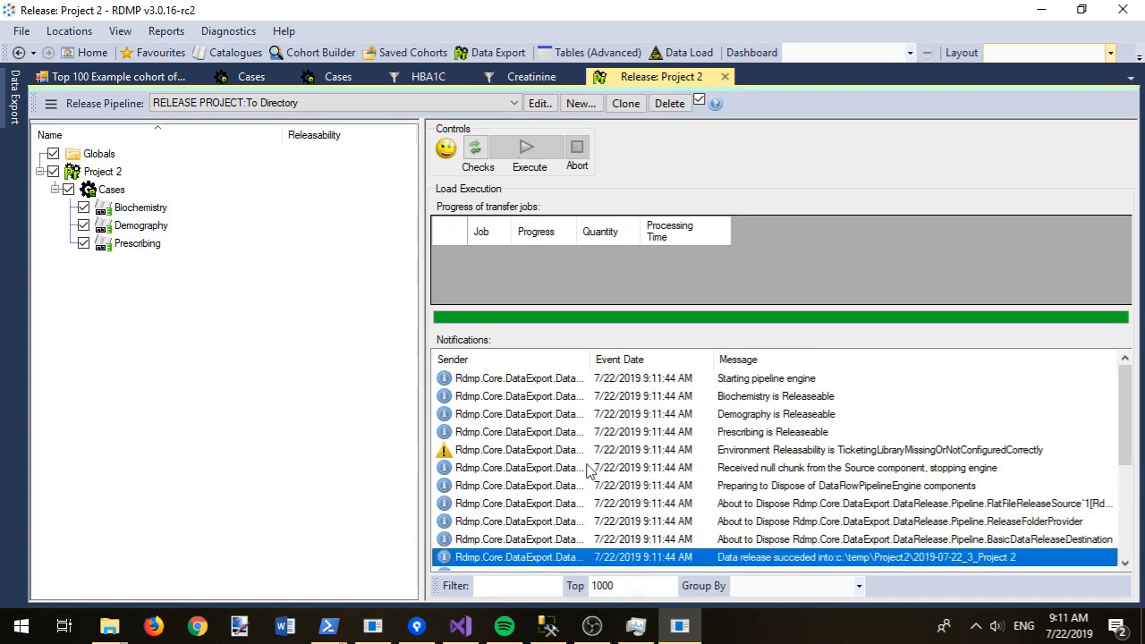
# Step: Dismiss the location-unavailable error in the Biochemistry folder window and go up to Project2
pyautogui.moveTo(118, 626)
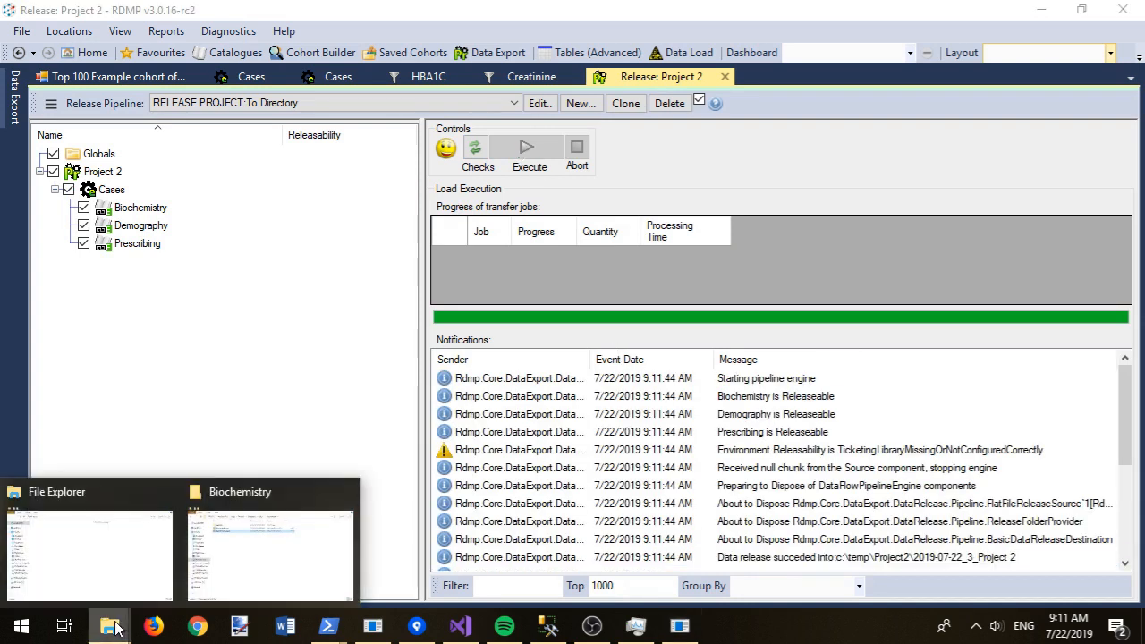
pyautogui.click(283, 536)
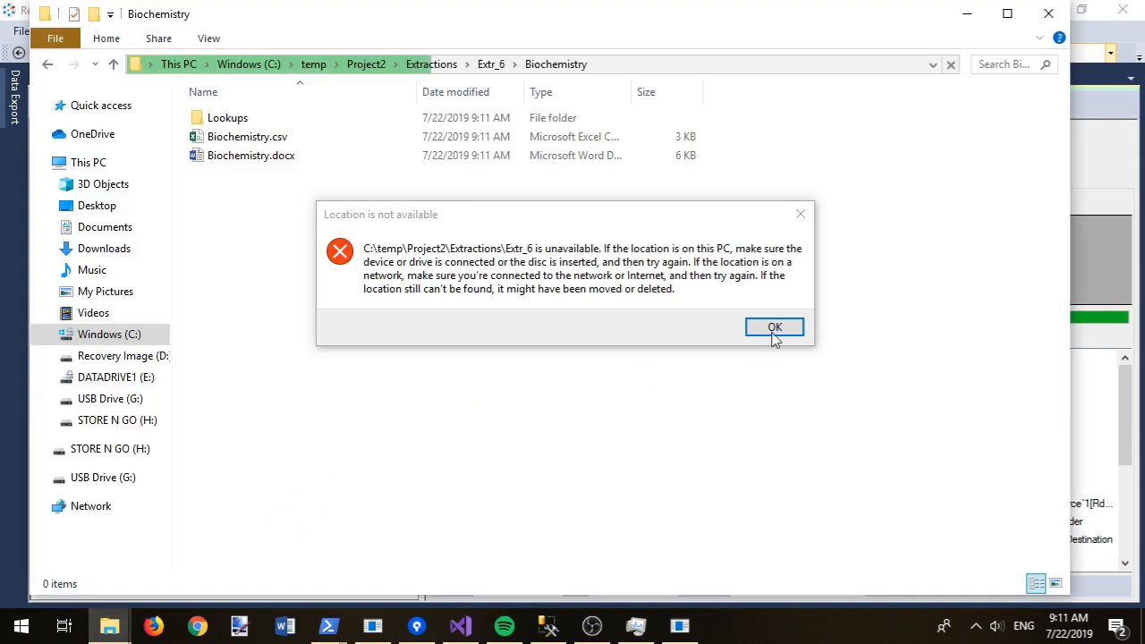
pyautogui.click(775, 328)
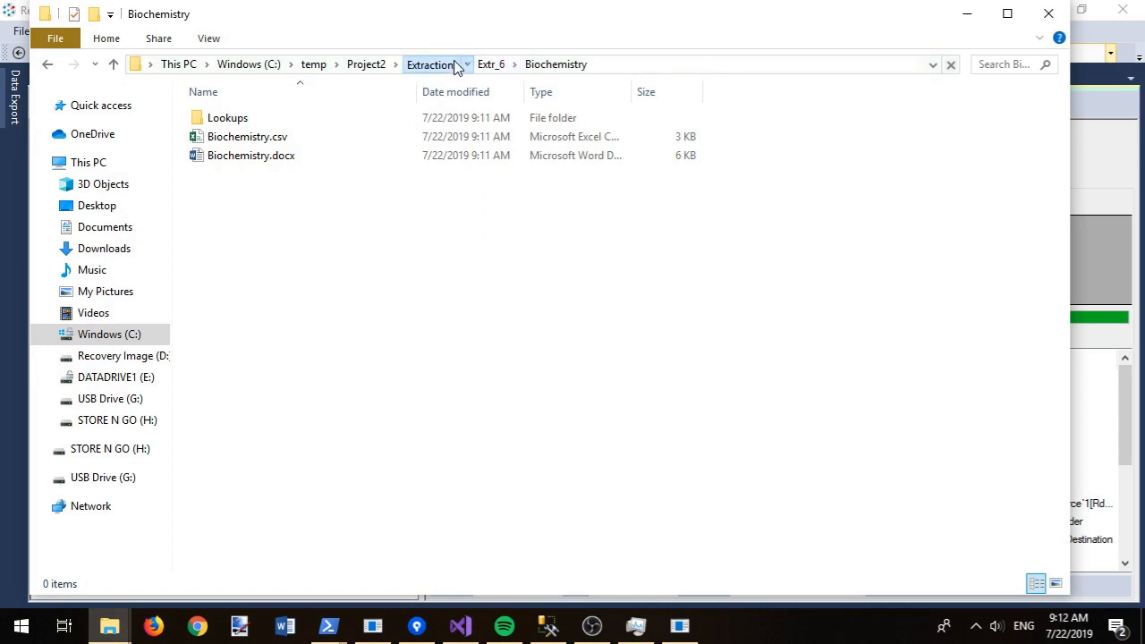
pyautogui.click(432, 64)
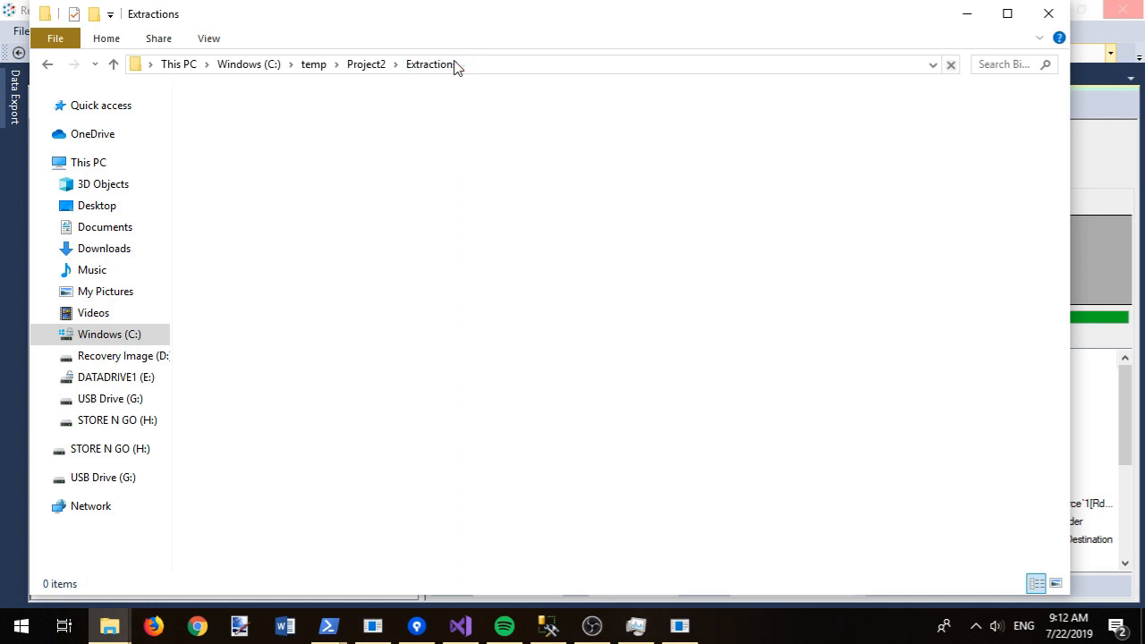
pyautogui.click(382, 67)
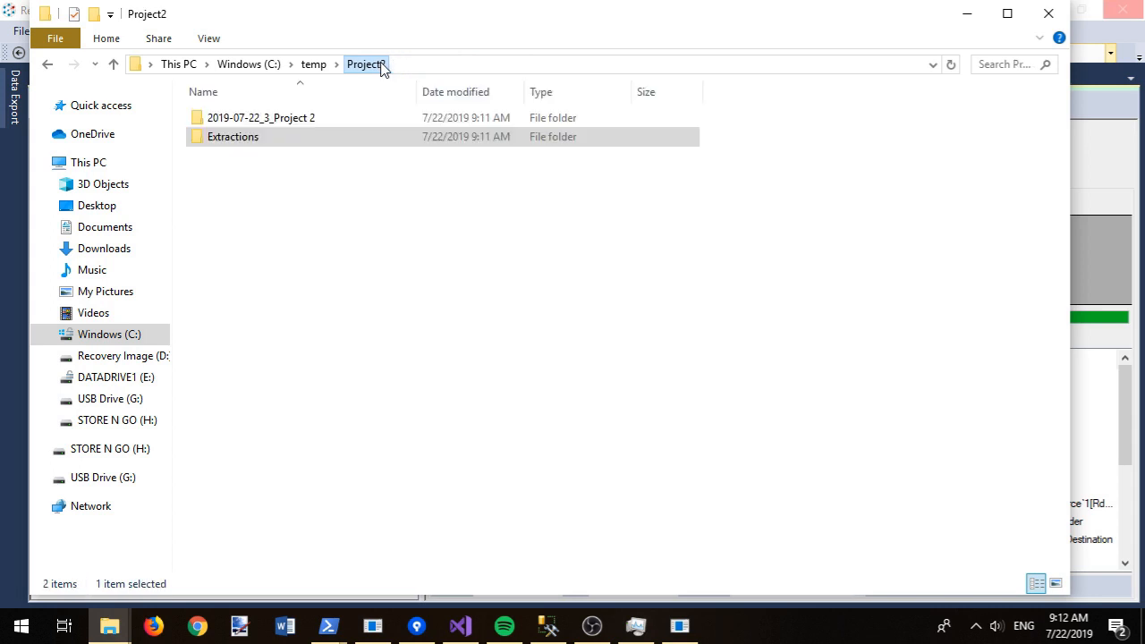
# Step: Read contents.txt in the 2019-07-22_3_Project 2 release folder, then return to Project2
pyautogui.doubleClick(284, 119)
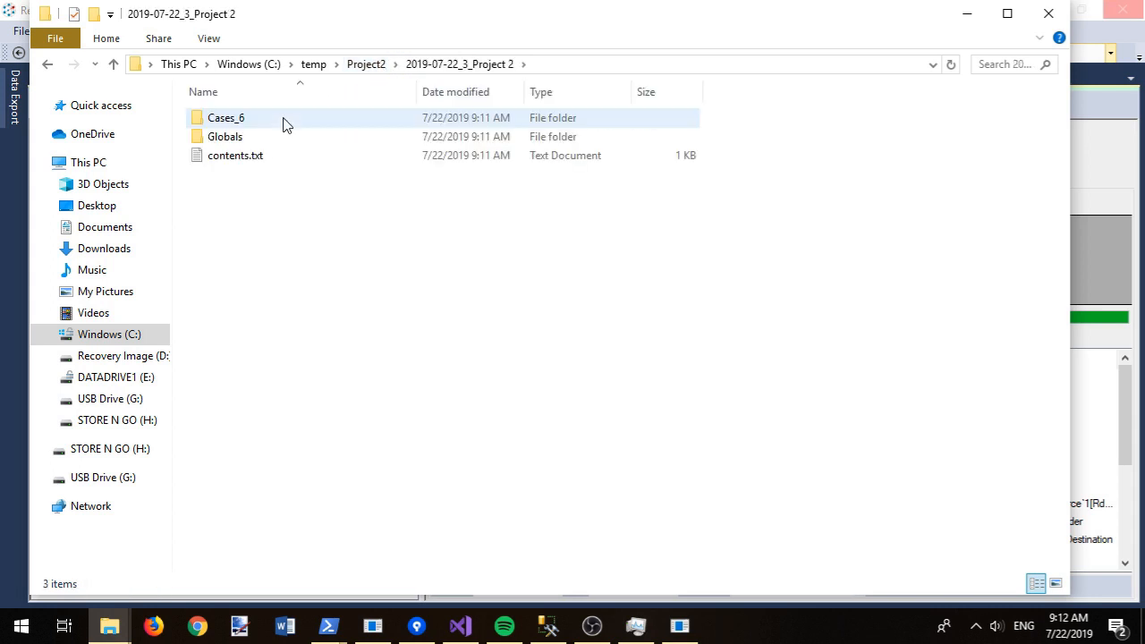
pyautogui.click(249, 161)
pyautogui.doubleClick(250, 161)
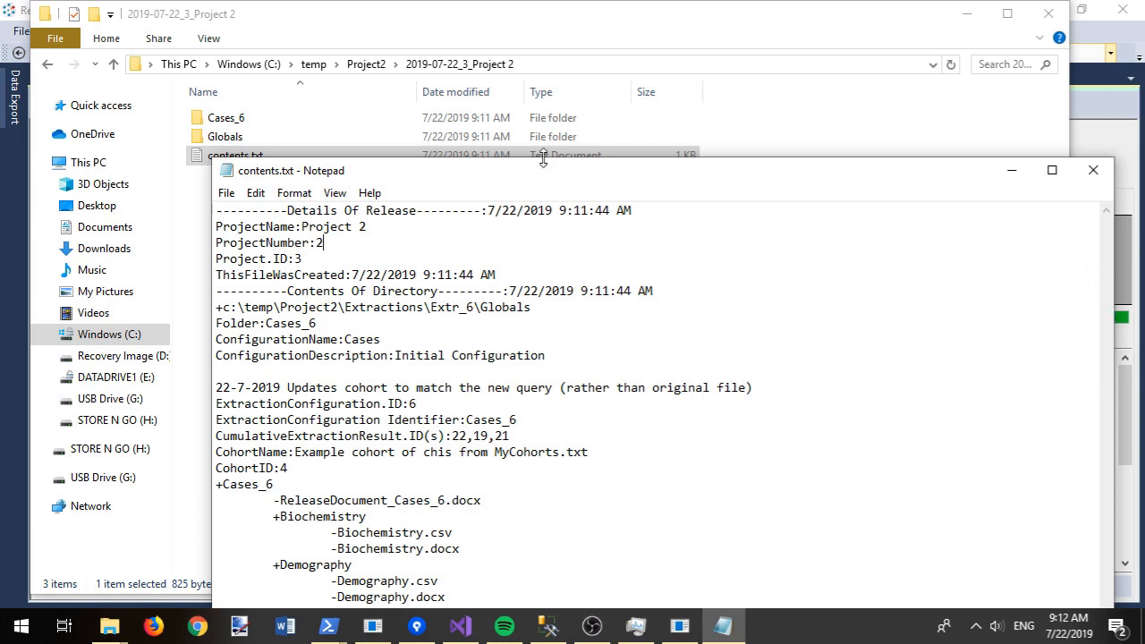
pyautogui.moveTo(547, 174); pyautogui.dragTo(544, 52)
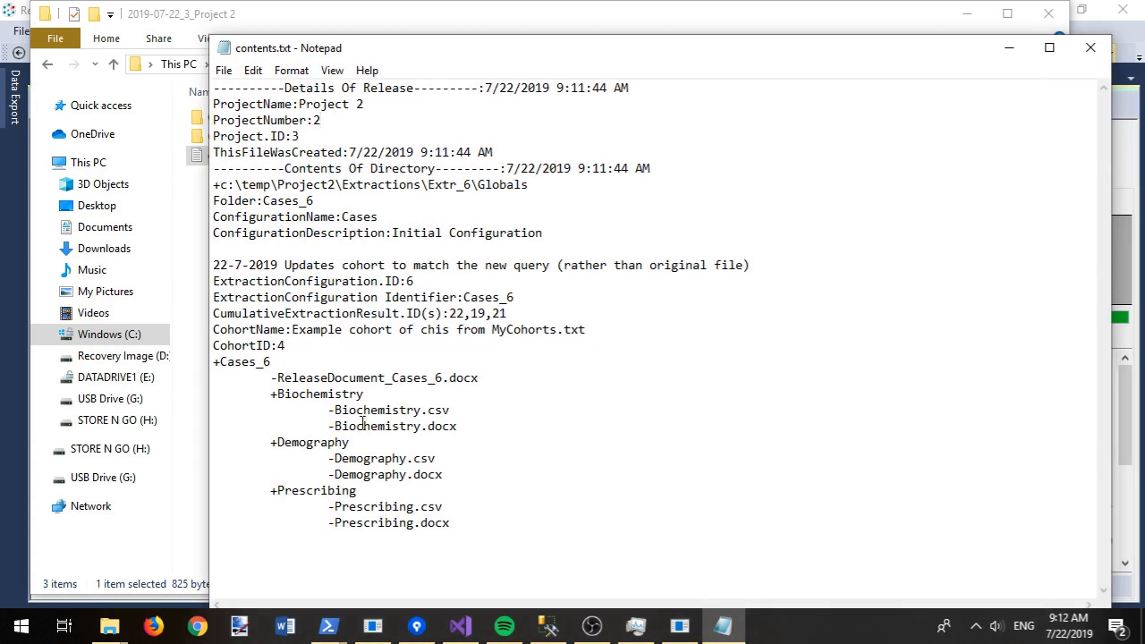
pyautogui.click(1091, 48)
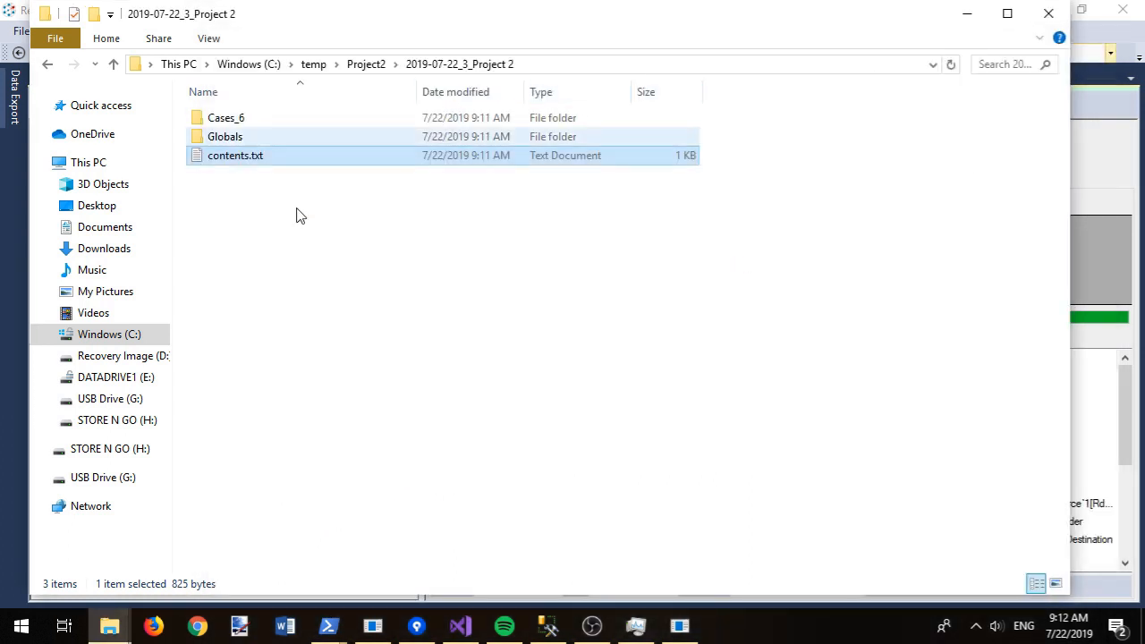
pyautogui.click(368, 65)
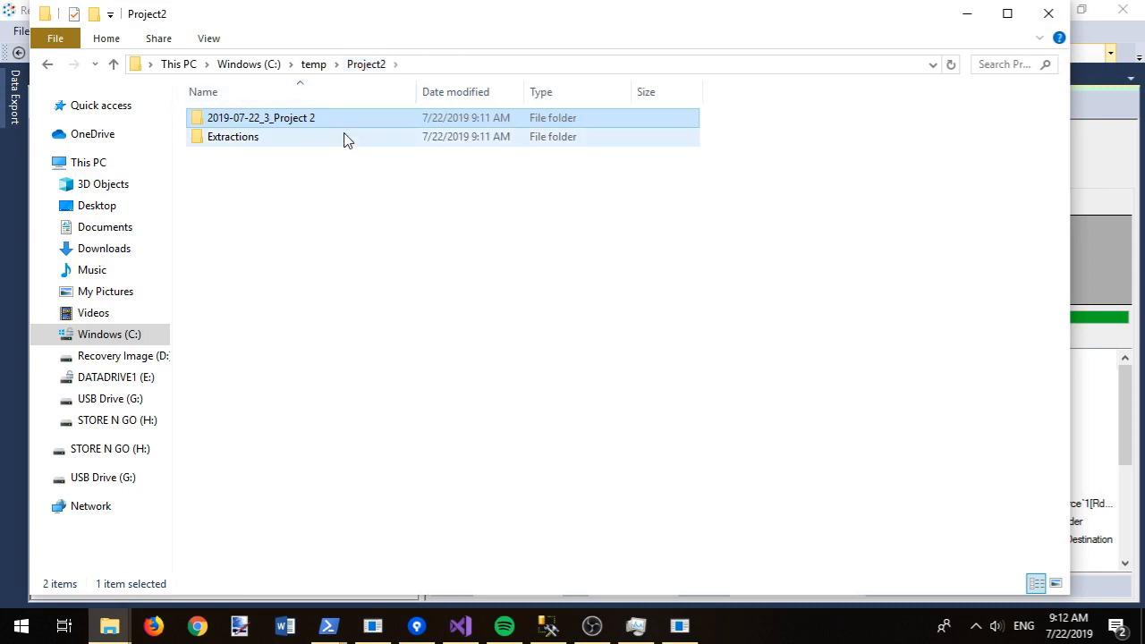
# Step: Pack the release folder into ResearchOutputForResearcherProject2.rar inside c:\temp\Project2 with WinRAR
pyautogui.rightClick(293, 117)
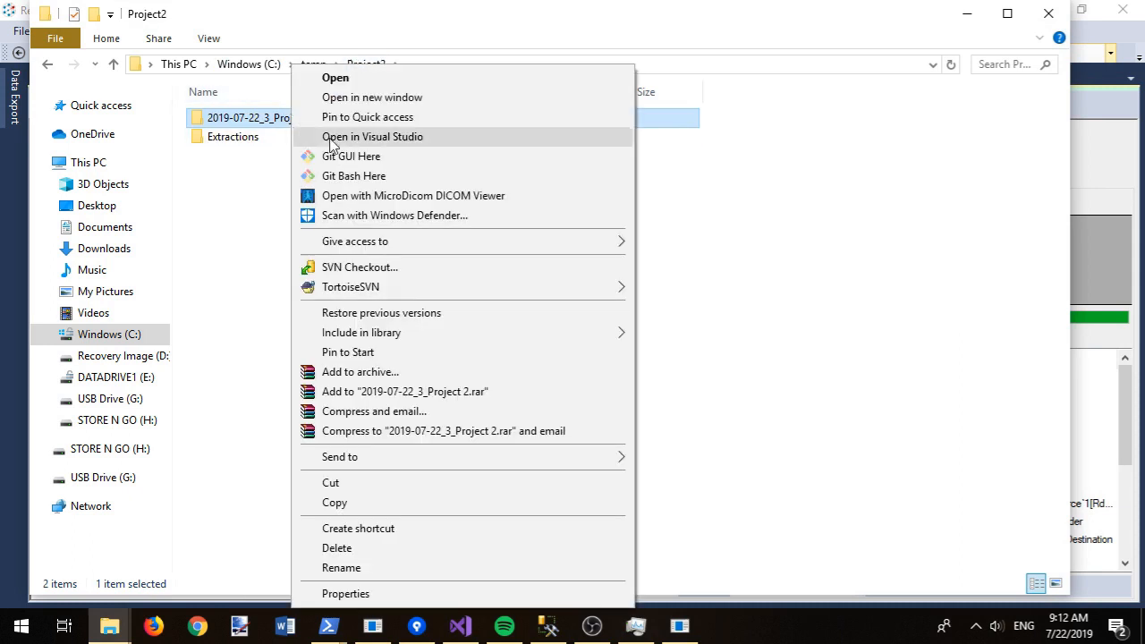
pyautogui.click(401, 372)
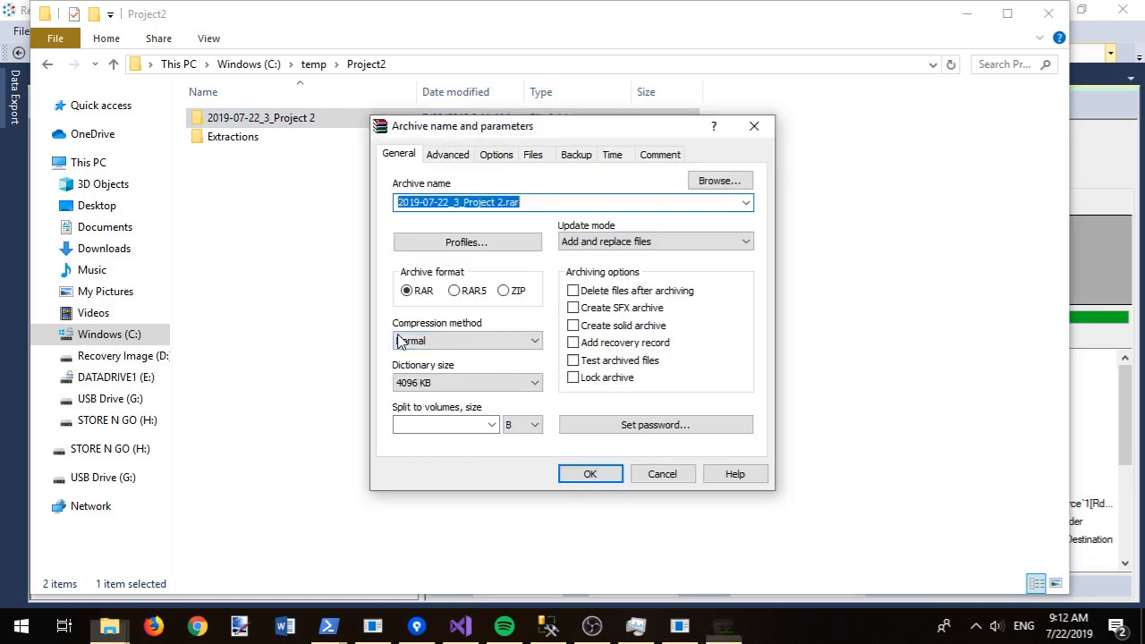
pyautogui.write('R')
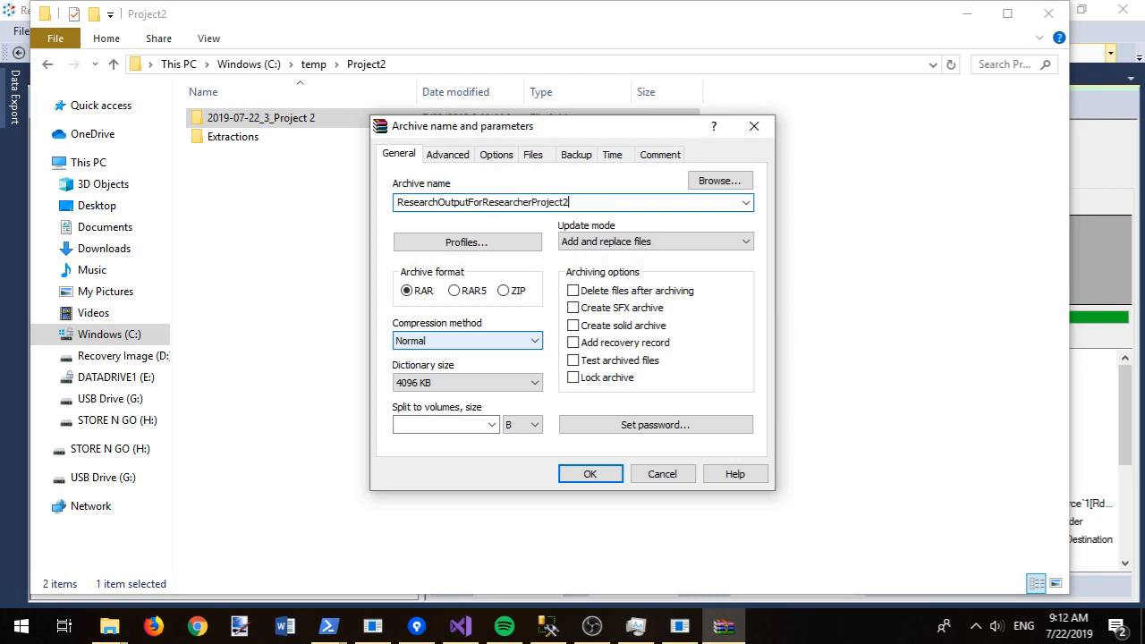
pyautogui.press('Return')
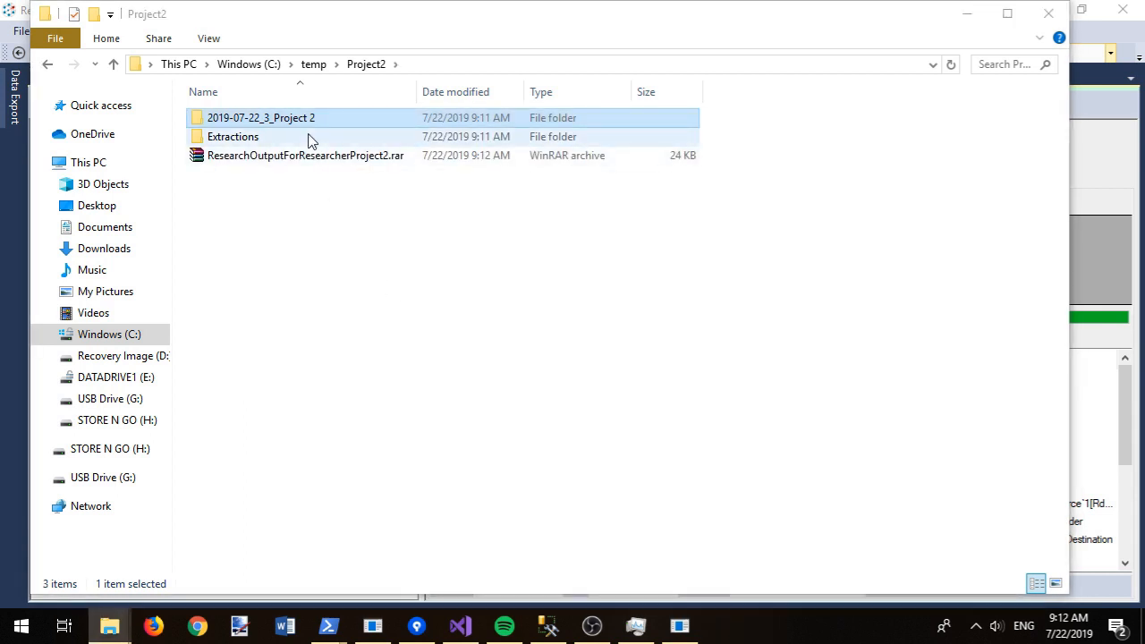
pyautogui.click(1099, 34)
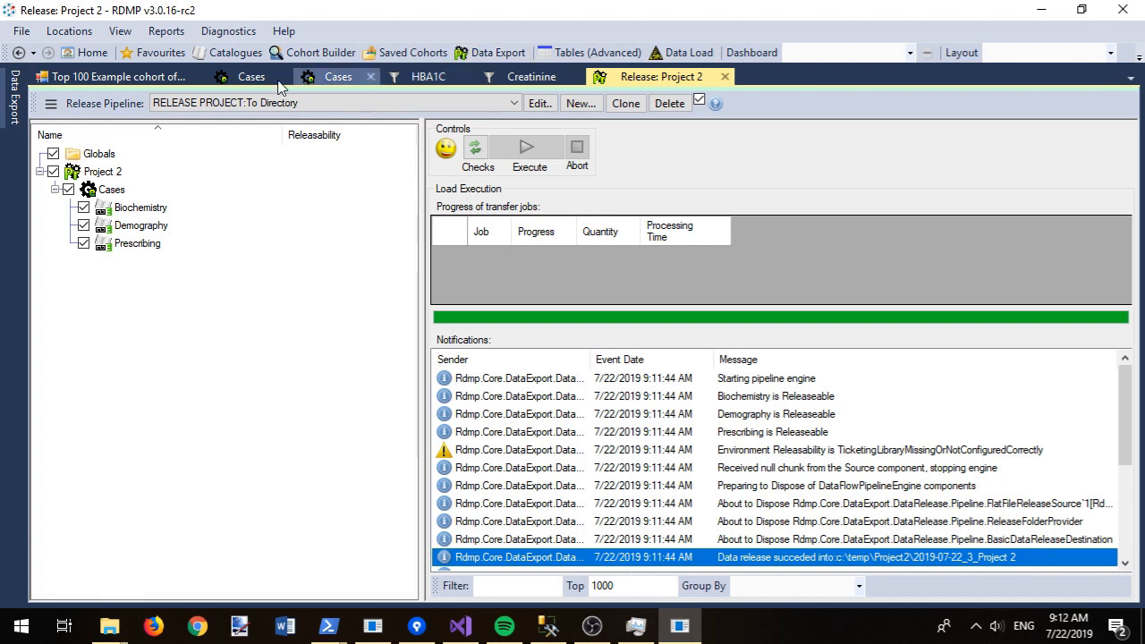
# Step: In the Log Viewer, drill into DataExtraction run 33 and show event 205's full text
pyautogui.click(119, 31)
pyautogui.click(153, 49)
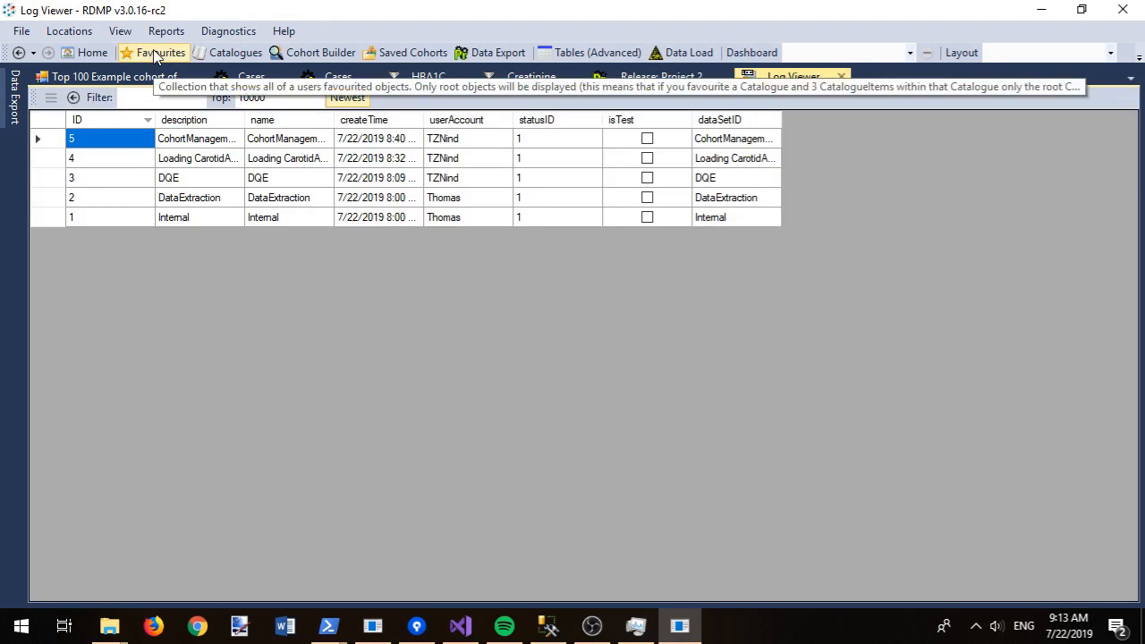
pyautogui.doubleClick(186, 205)
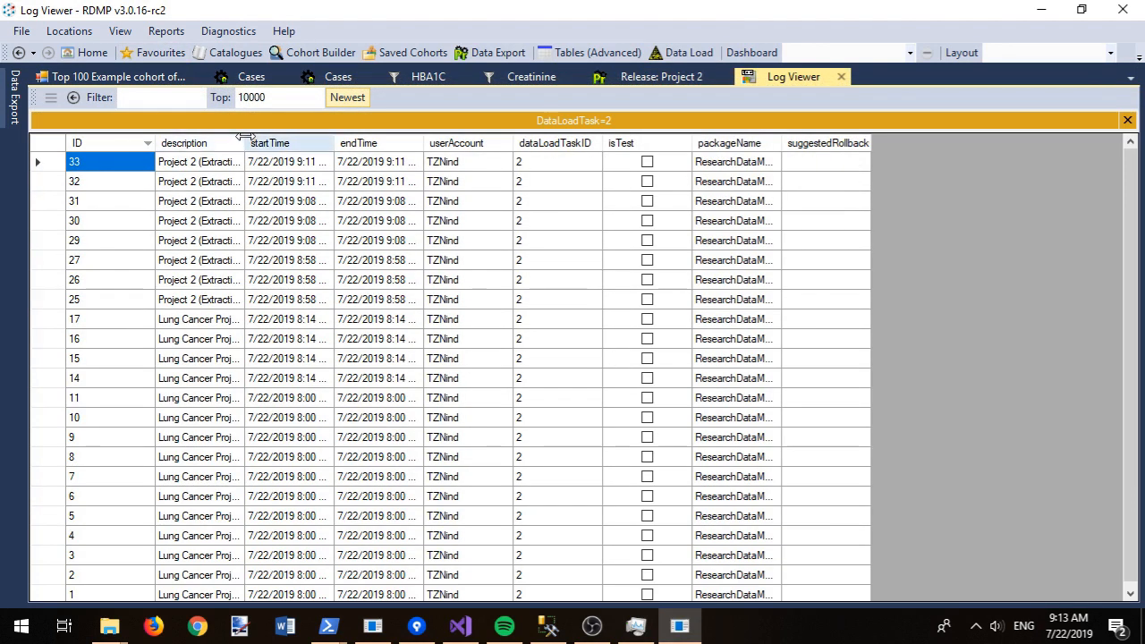
pyautogui.moveTo(243, 142); pyautogui.dragTo(522, 141)
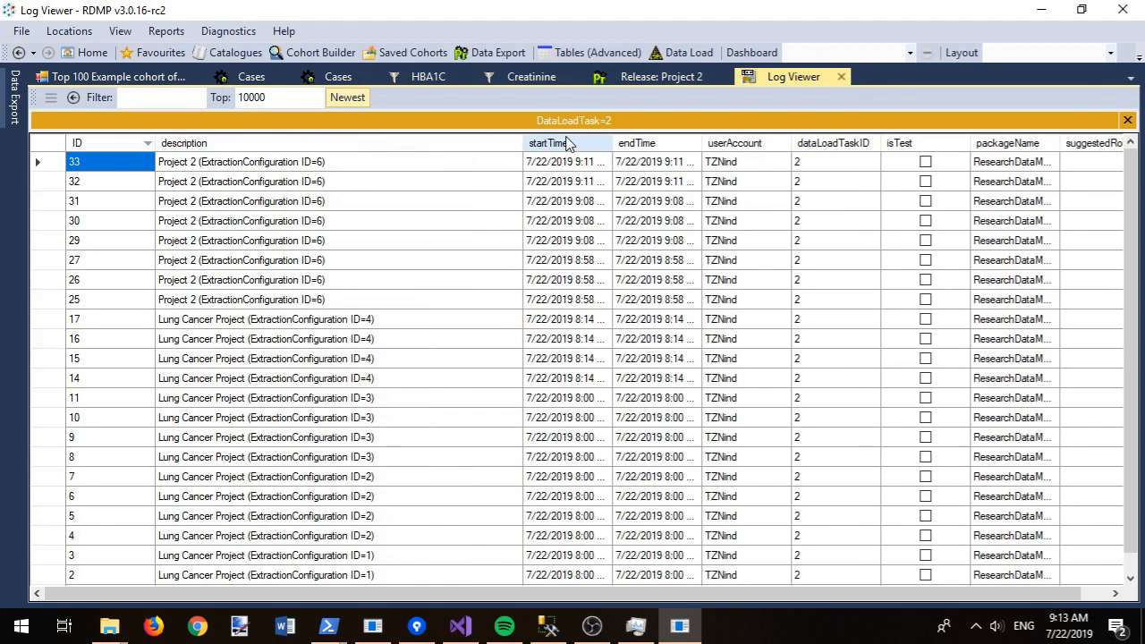
pyautogui.doubleClick(313, 162)
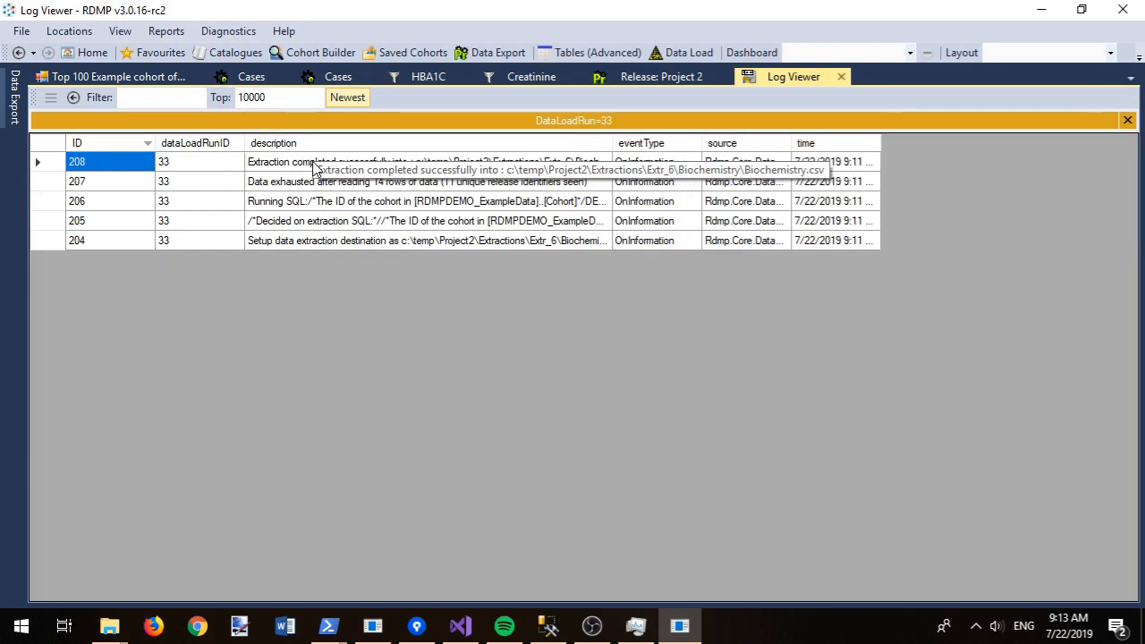
pyautogui.click(376, 223)
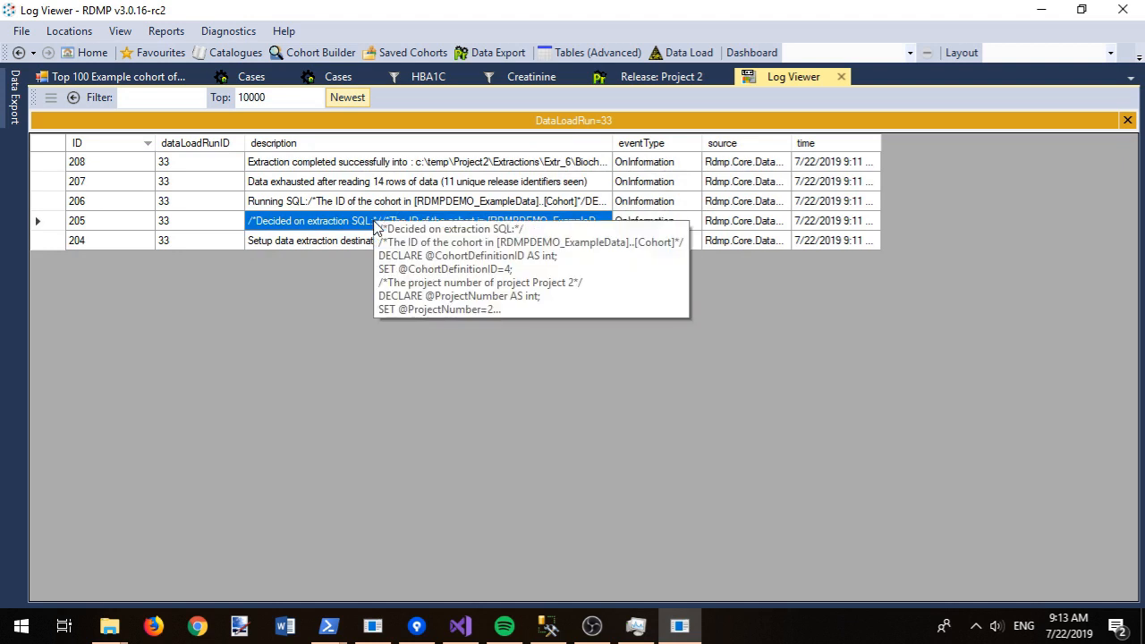
pyautogui.rightClick(376, 224)
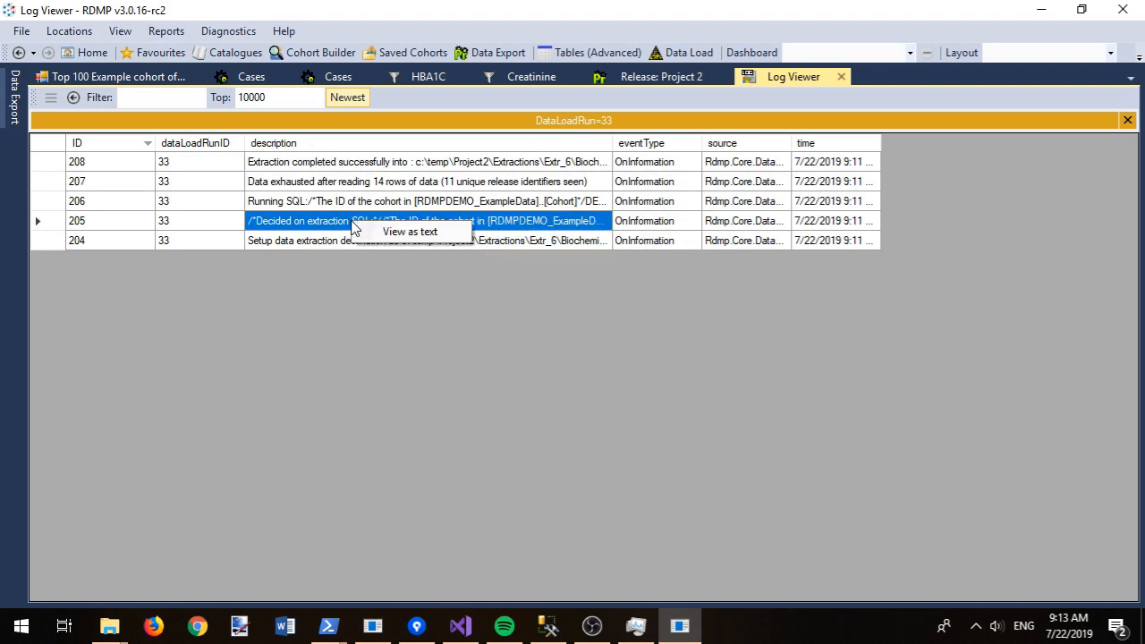
pyautogui.click(394, 235)
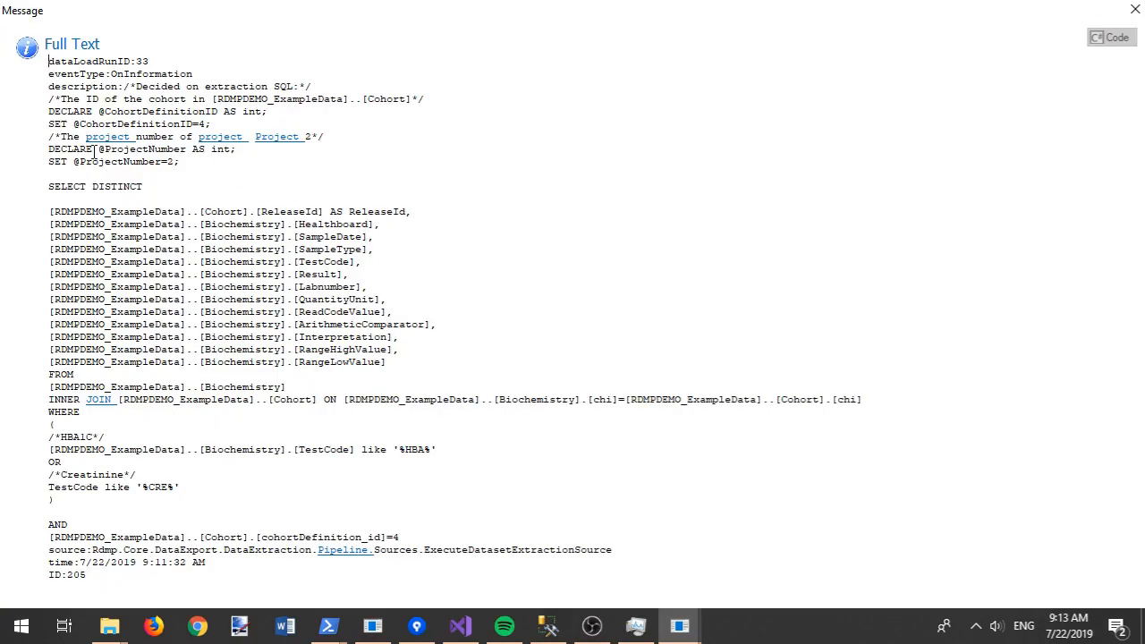
pyautogui.tripleClick(66, 487)
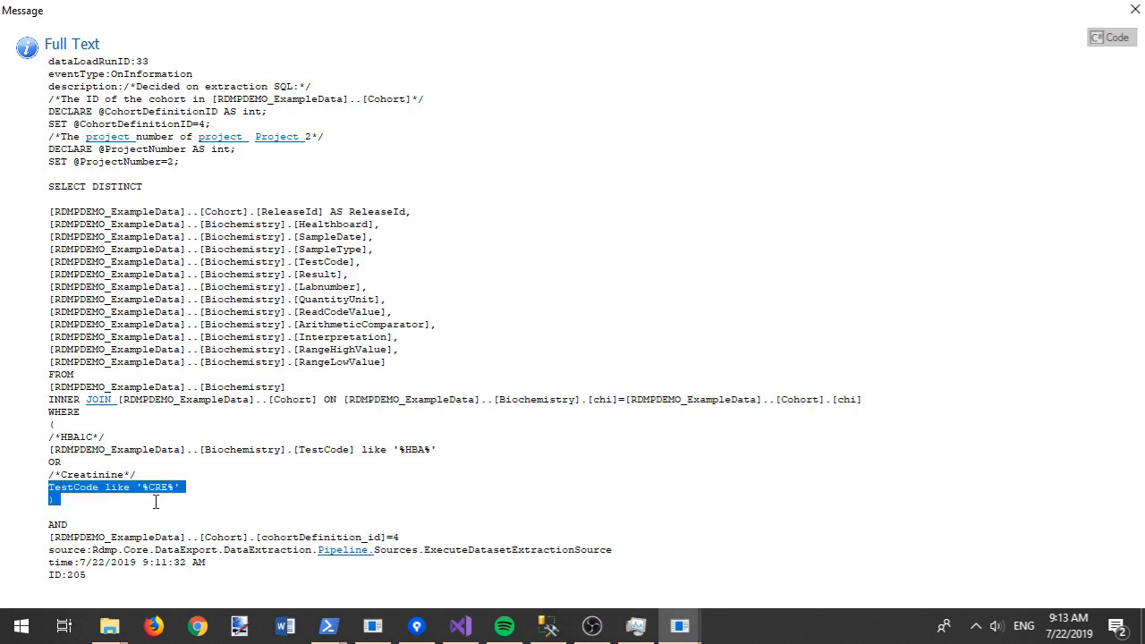
pyautogui.click(212, 493)
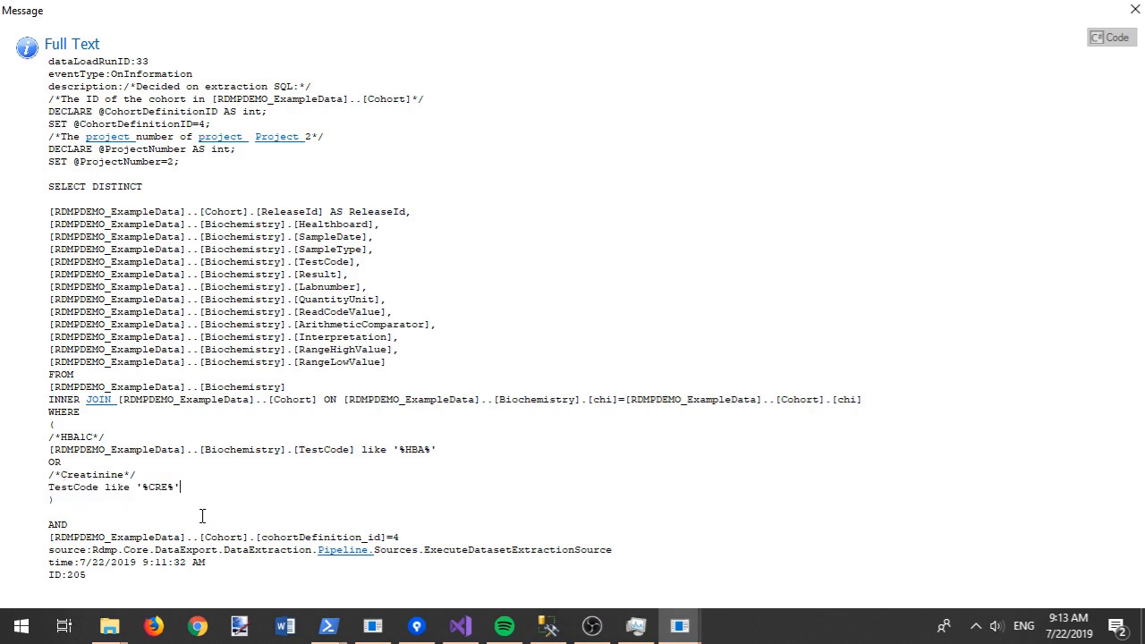
pyautogui.moveTo(470, 443); pyautogui.dragTo(440, 447)
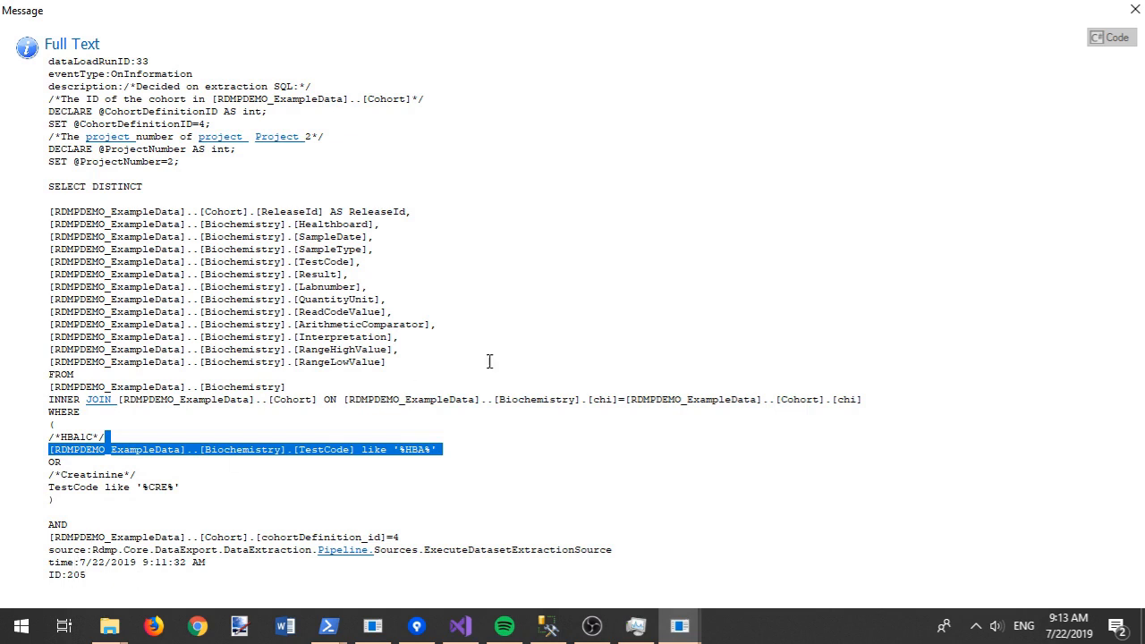
pyautogui.click(1135, 10)
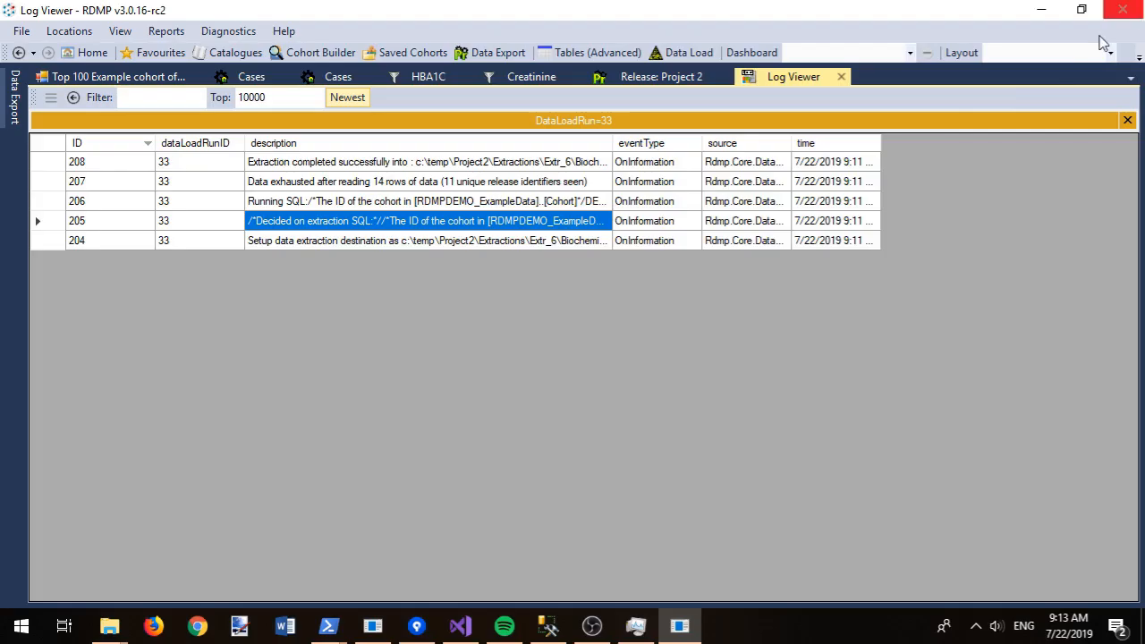
# Step: Go back to the run list, show run 33's table load records, and widen the targetTable column to read full paths
pyautogui.click(75, 97)
pyautogui.click(264, 164)
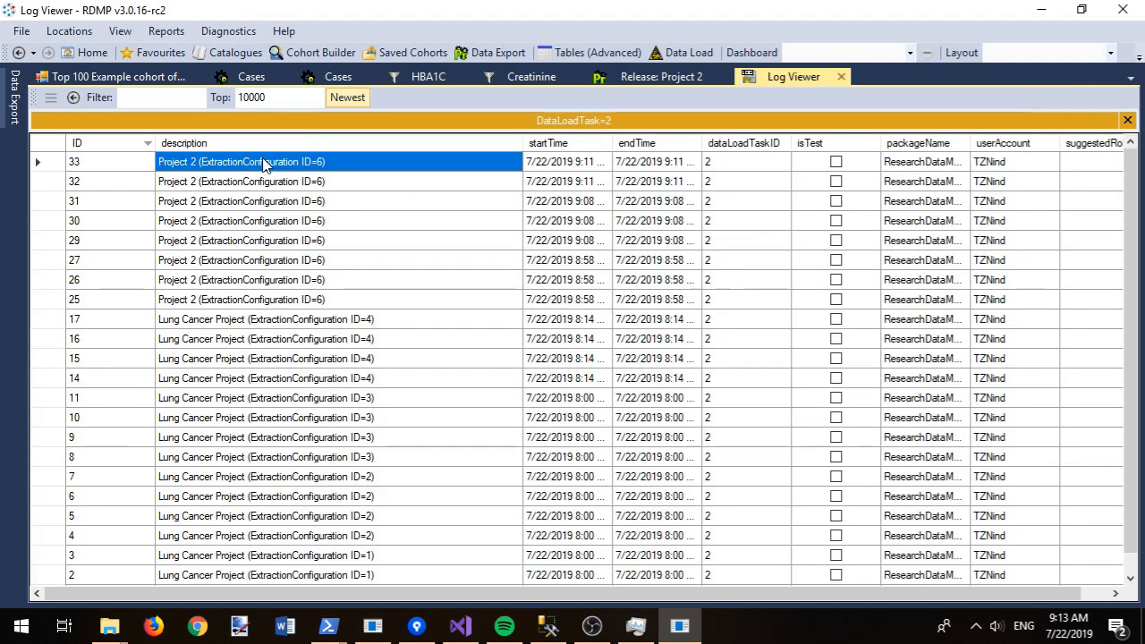
pyautogui.rightClick(264, 164)
pyautogui.click(345, 208)
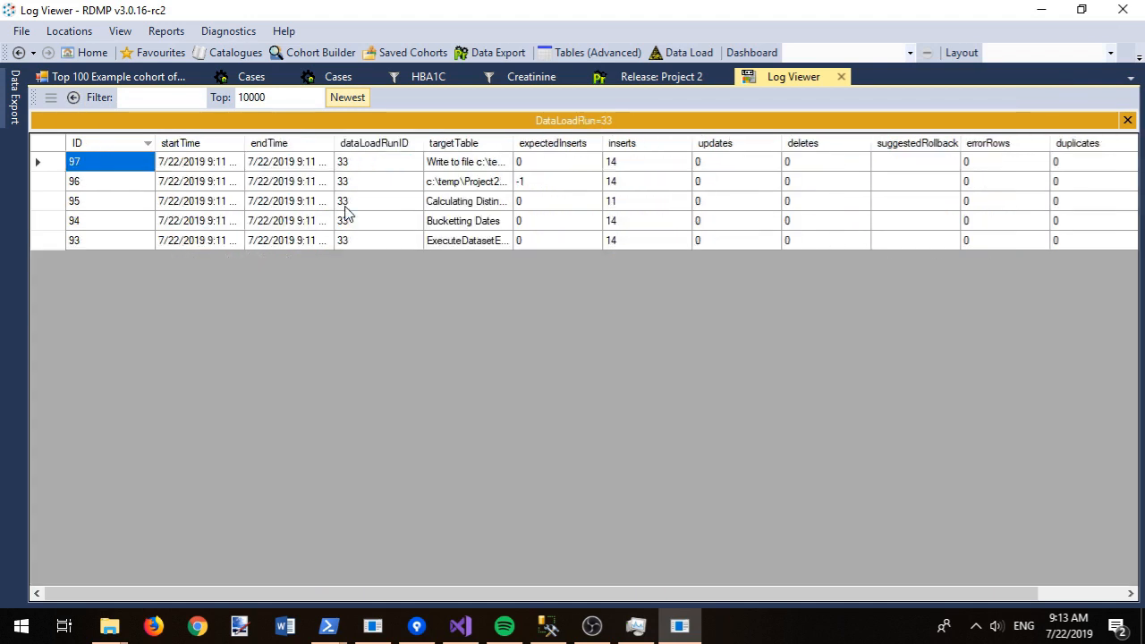
pyautogui.moveTo(513, 144); pyautogui.dragTo(709, 142)
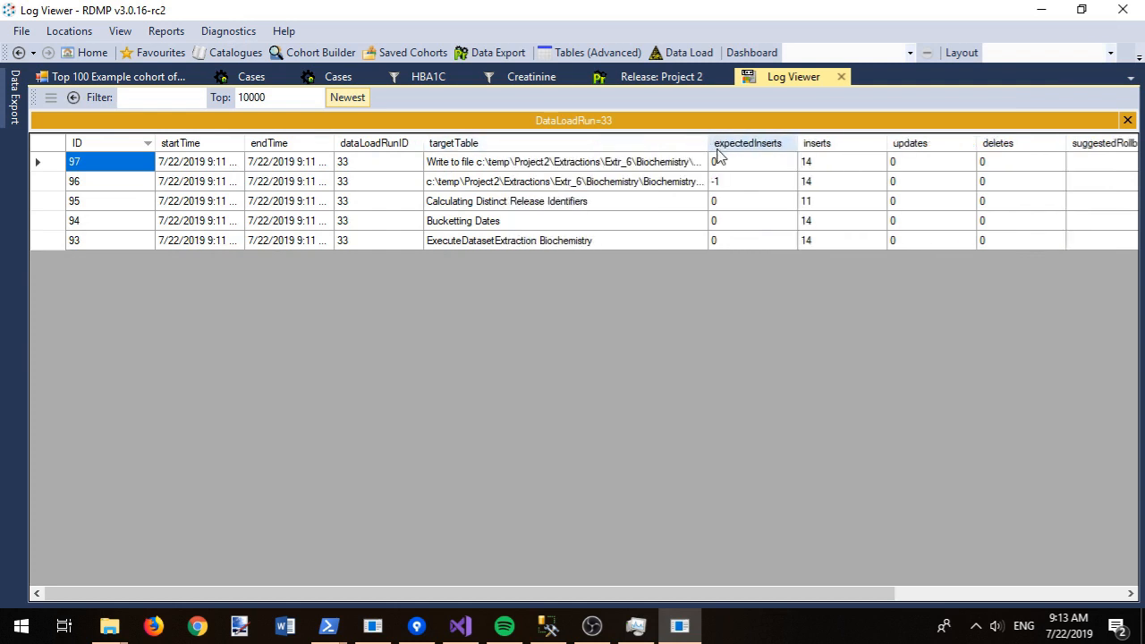
pyautogui.click(608, 169)
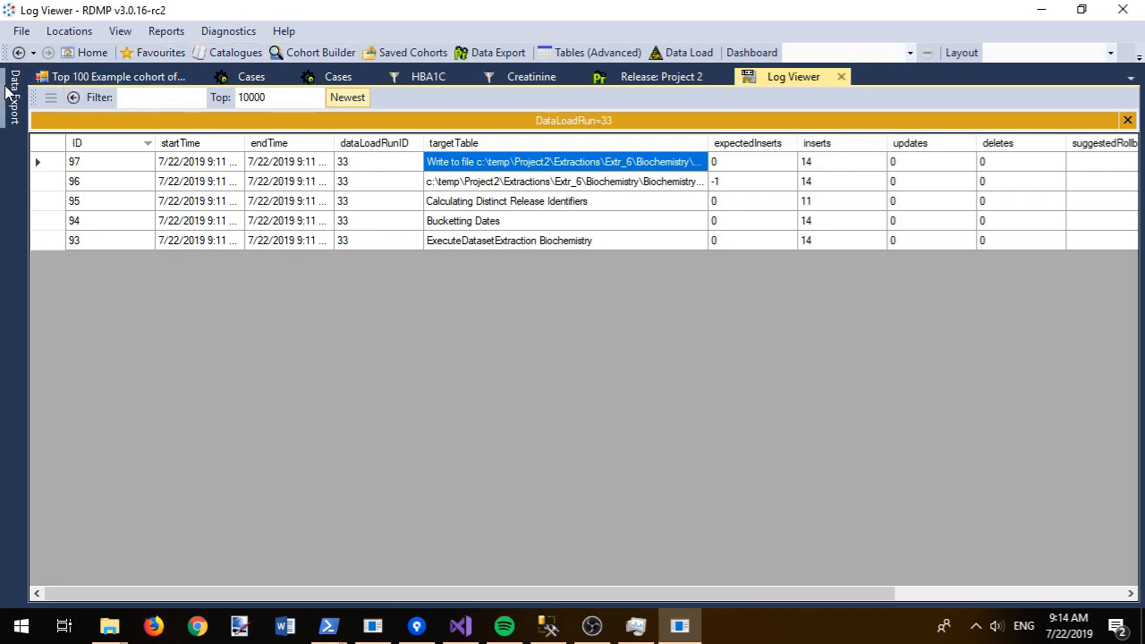
# Step: Expand Project 2's frozen extraction configurations and select the frozen Cases configuration
pyautogui.moveTo(7, 90)
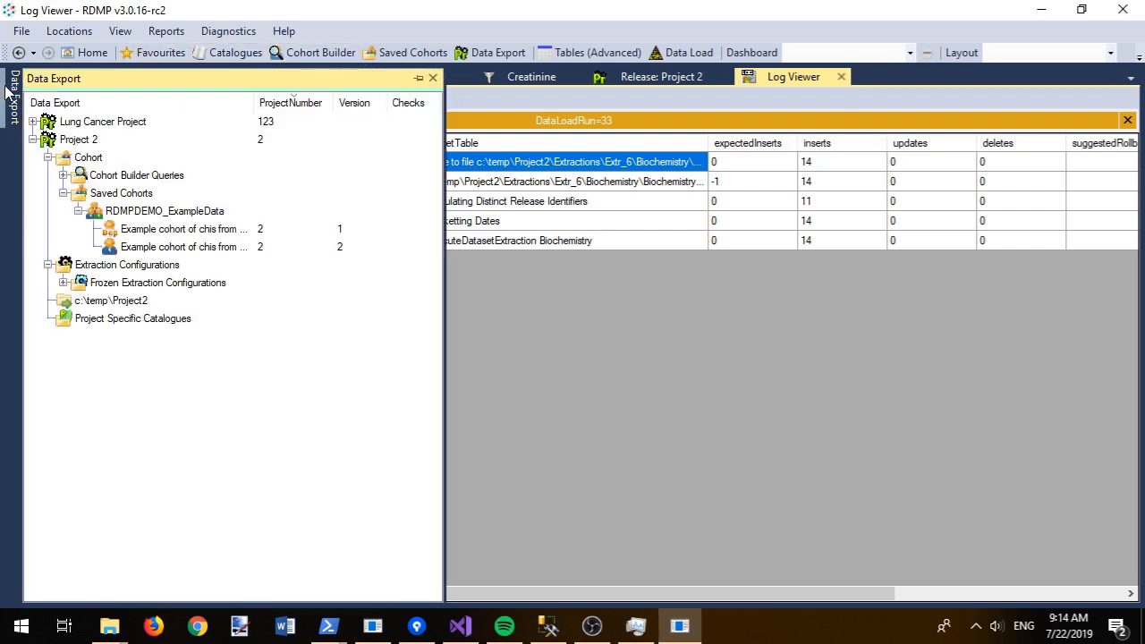
pyautogui.click(63, 283)
pyautogui.click(78, 300)
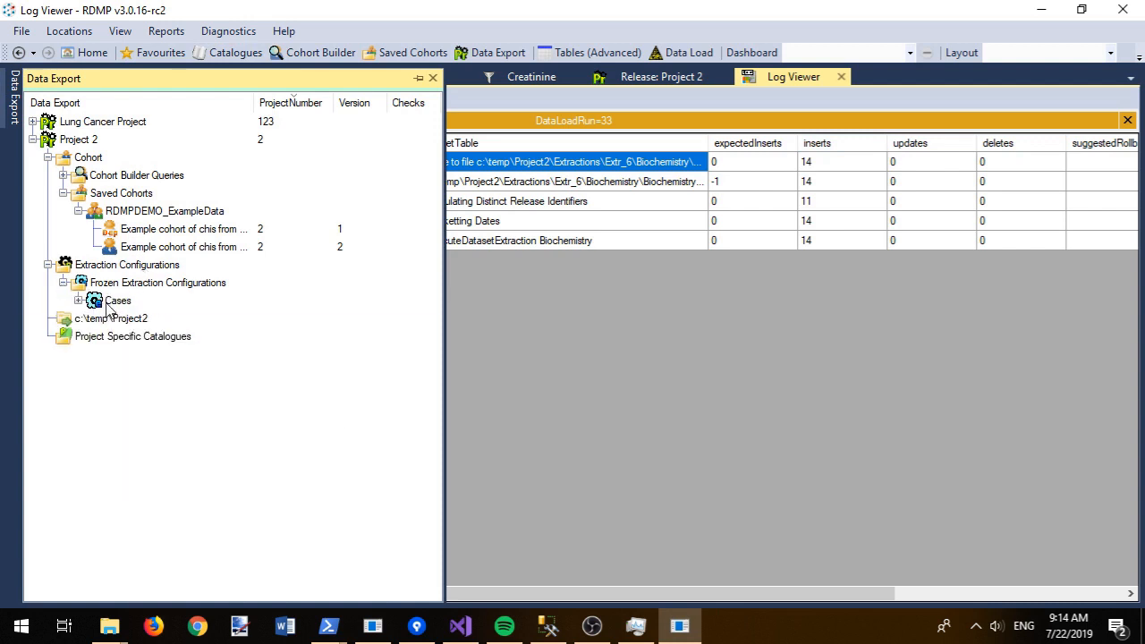
pyautogui.click(111, 301)
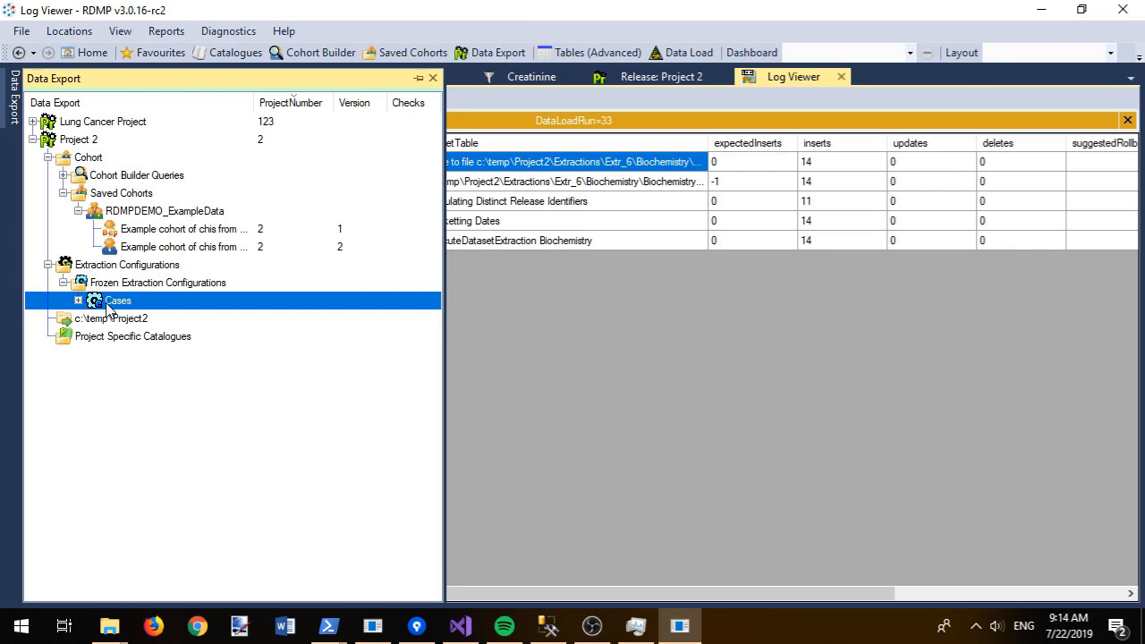
# Step: Clone the frozen Cases configuration and rename the clone to 'Cases 2020'
pyautogui.rightClick(109, 308)
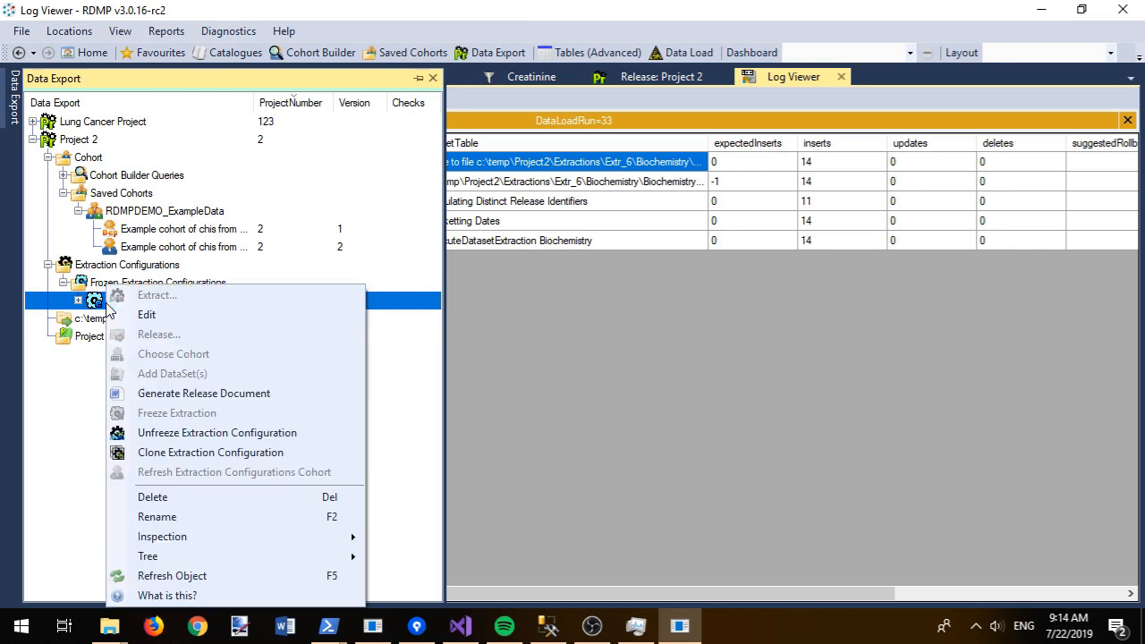
pyautogui.click(175, 453)
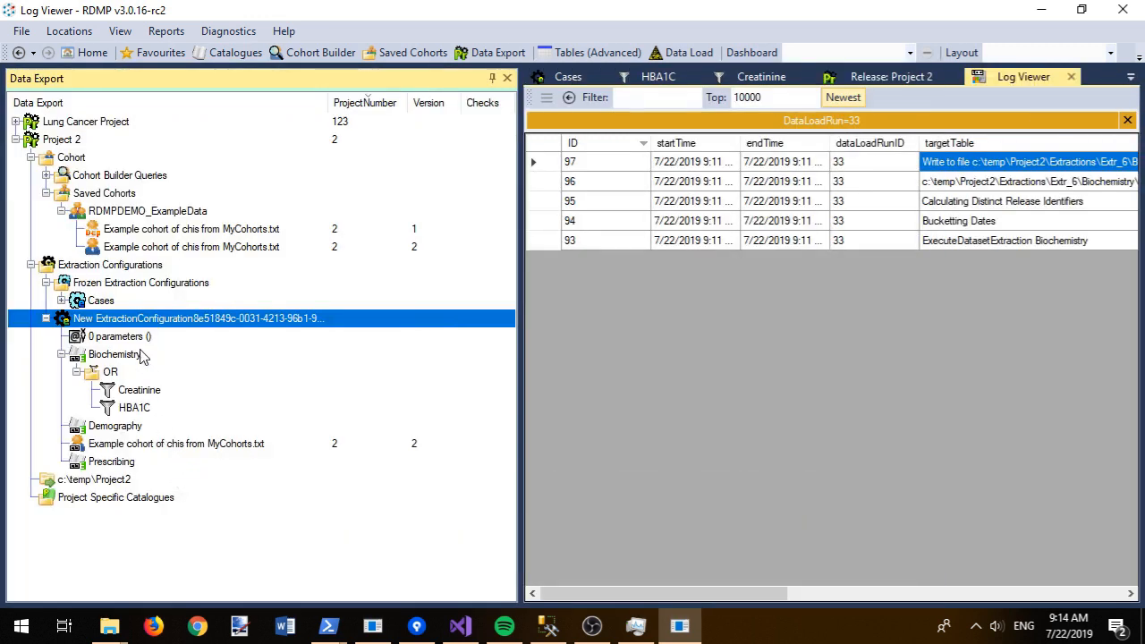
pyautogui.press('F2')
pyautogui.write('Cases 2020')
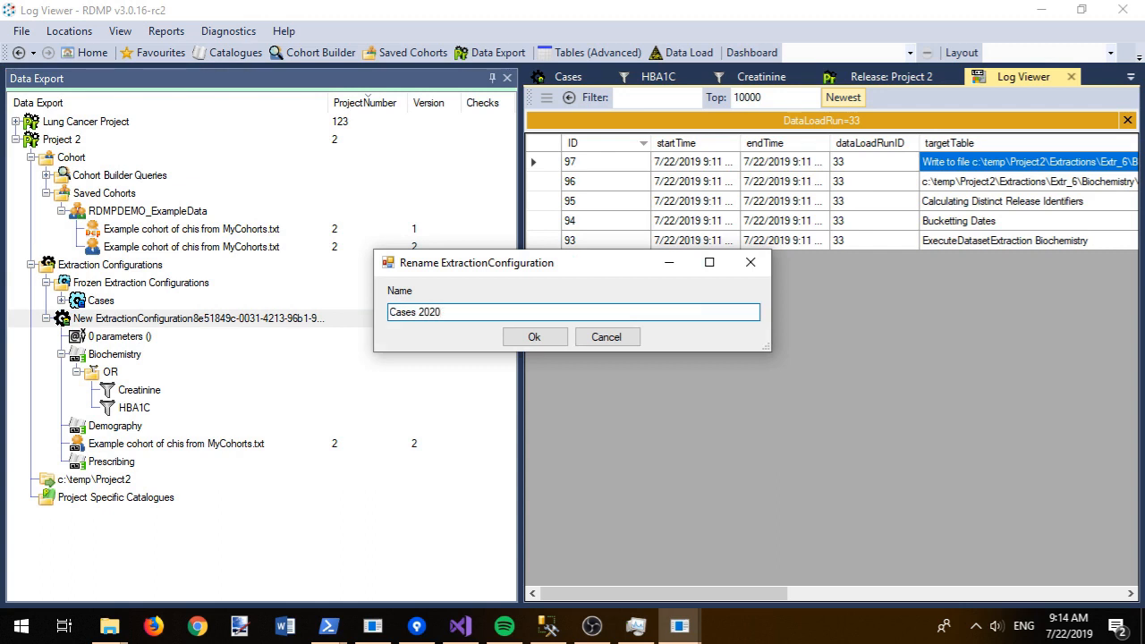
pyautogui.click(526, 336)
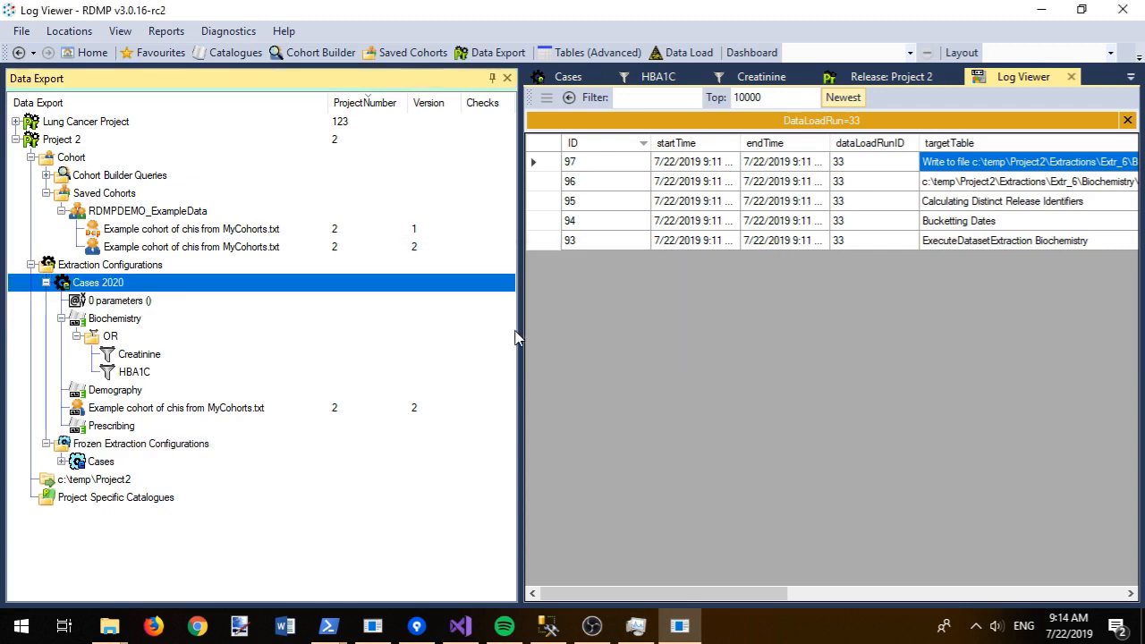
pyautogui.click(47, 283)
pyautogui.click(96, 404)
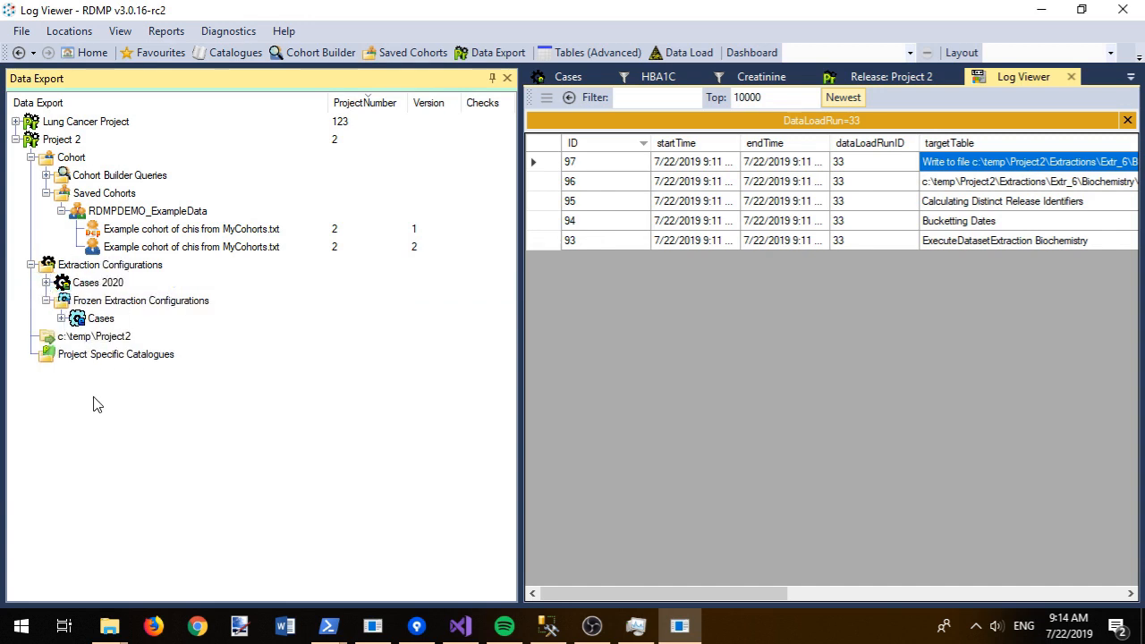